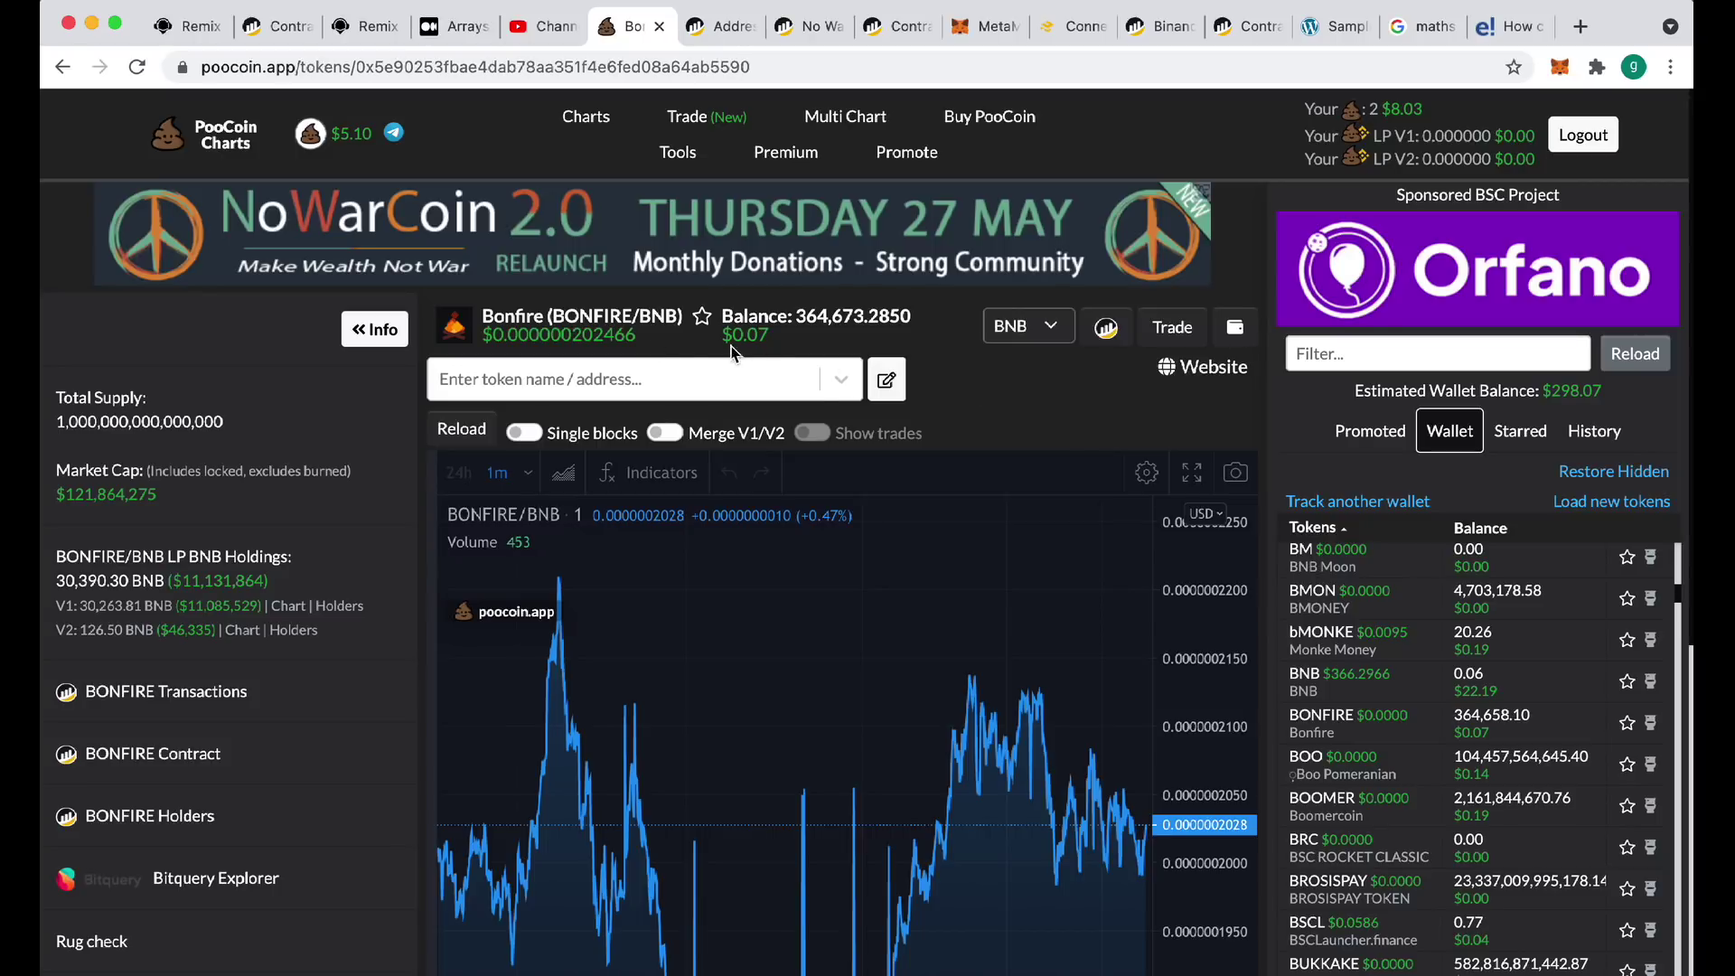
Highlight the BONFIRE and BNB names alternately in the Bonfire token pair heading on PooCoin
left_click_drag(551, 316, 678, 314)
left_click_drag(550, 317, 630, 312)
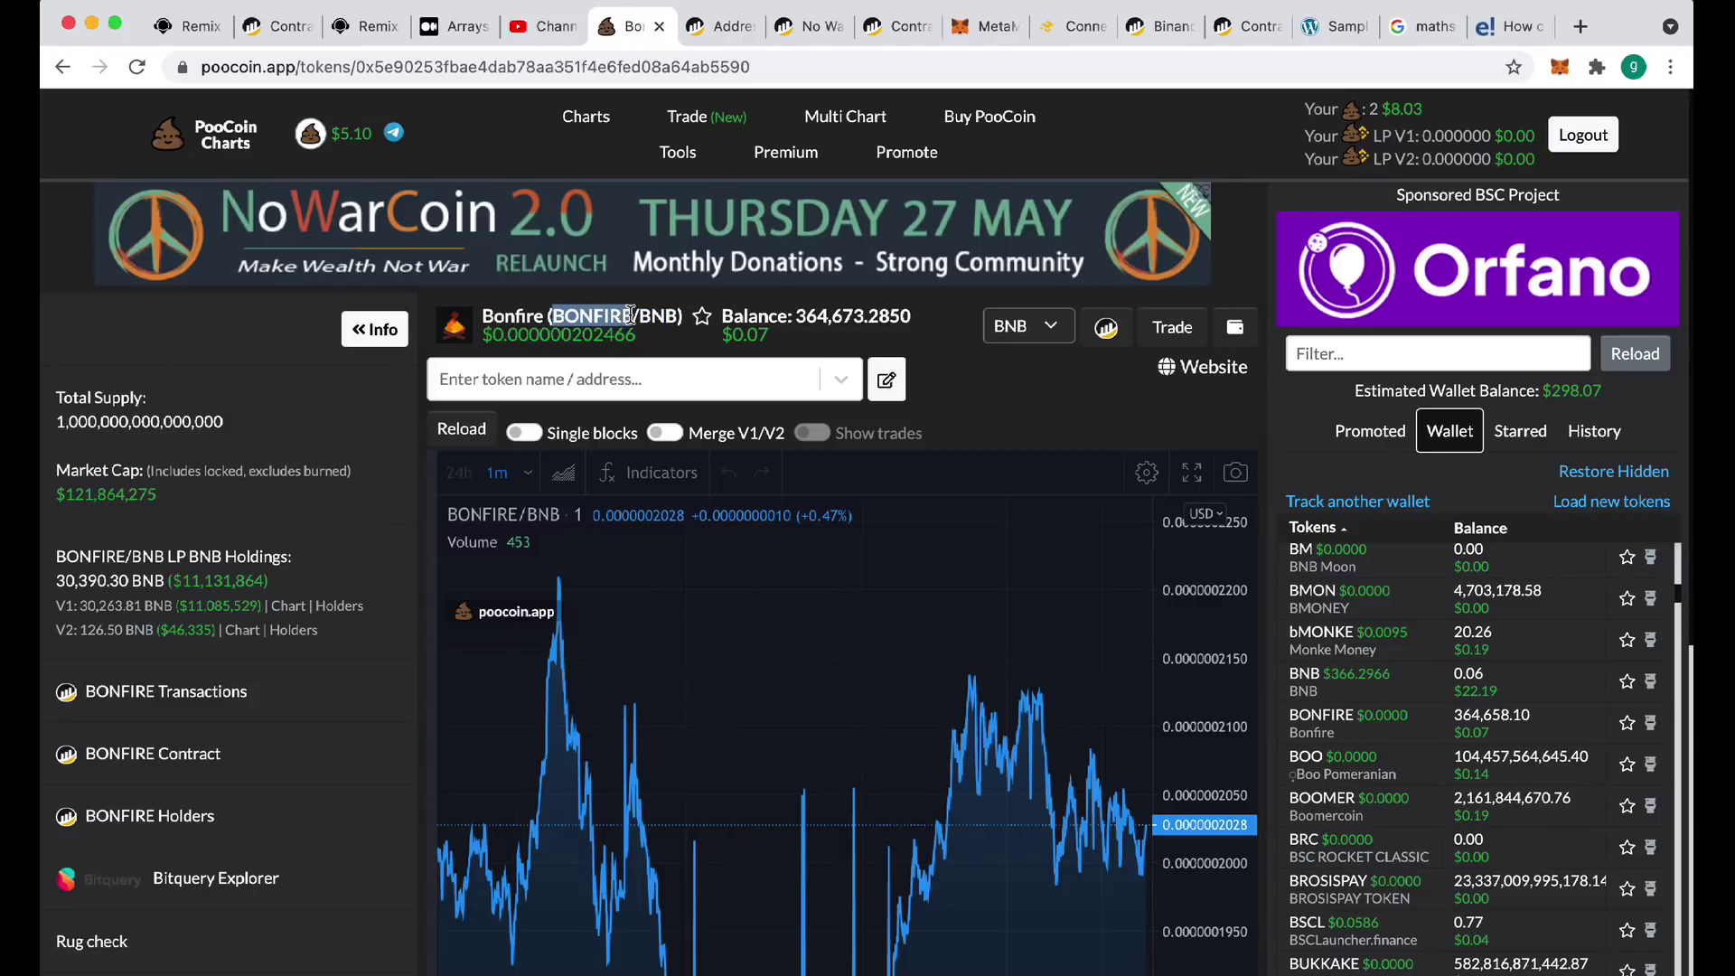
left_click(985, 362)
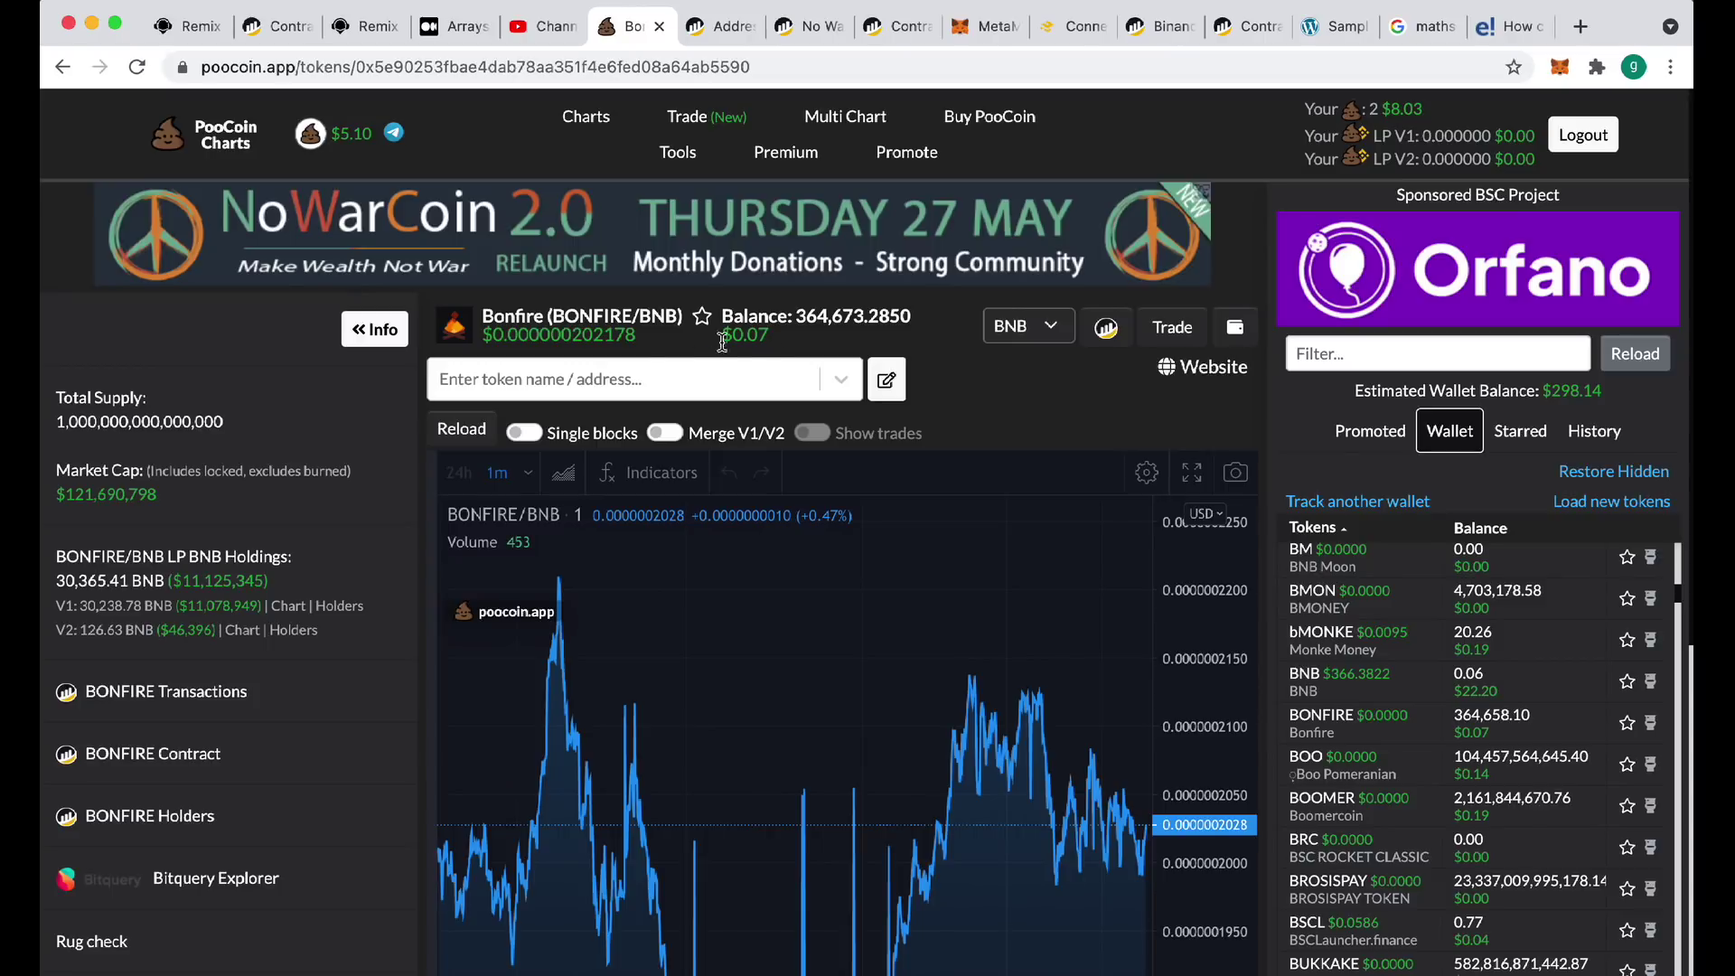
left_click_drag(551, 316, 632, 310)
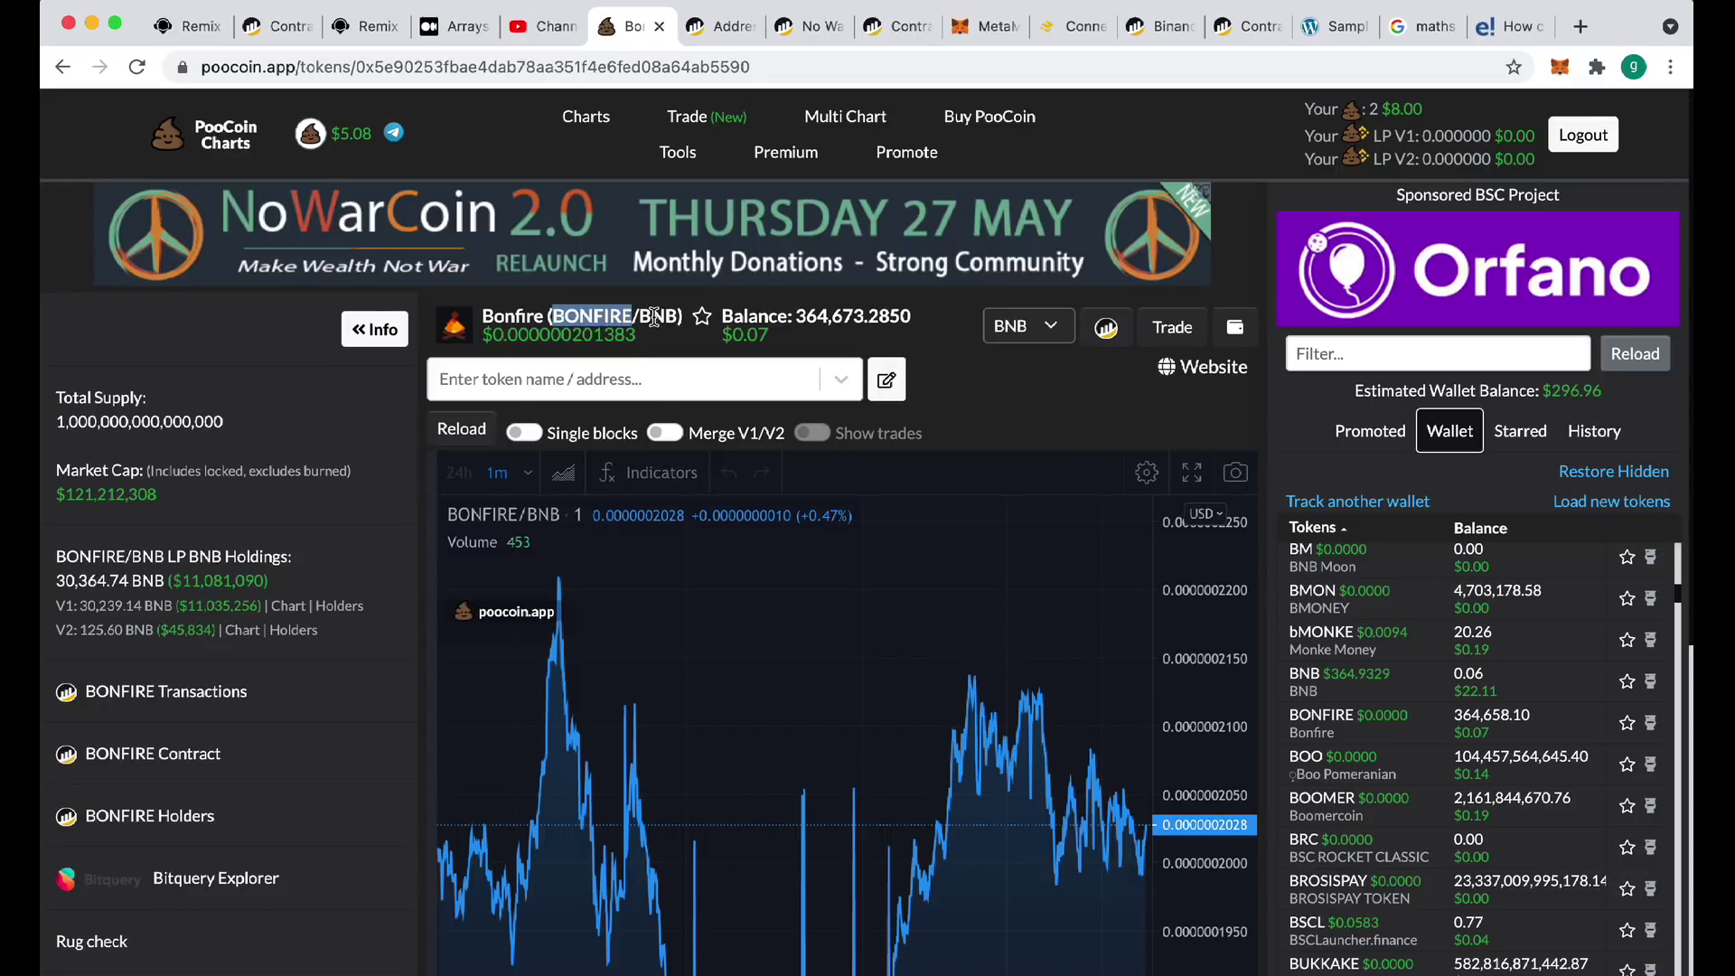
double_click(654, 316)
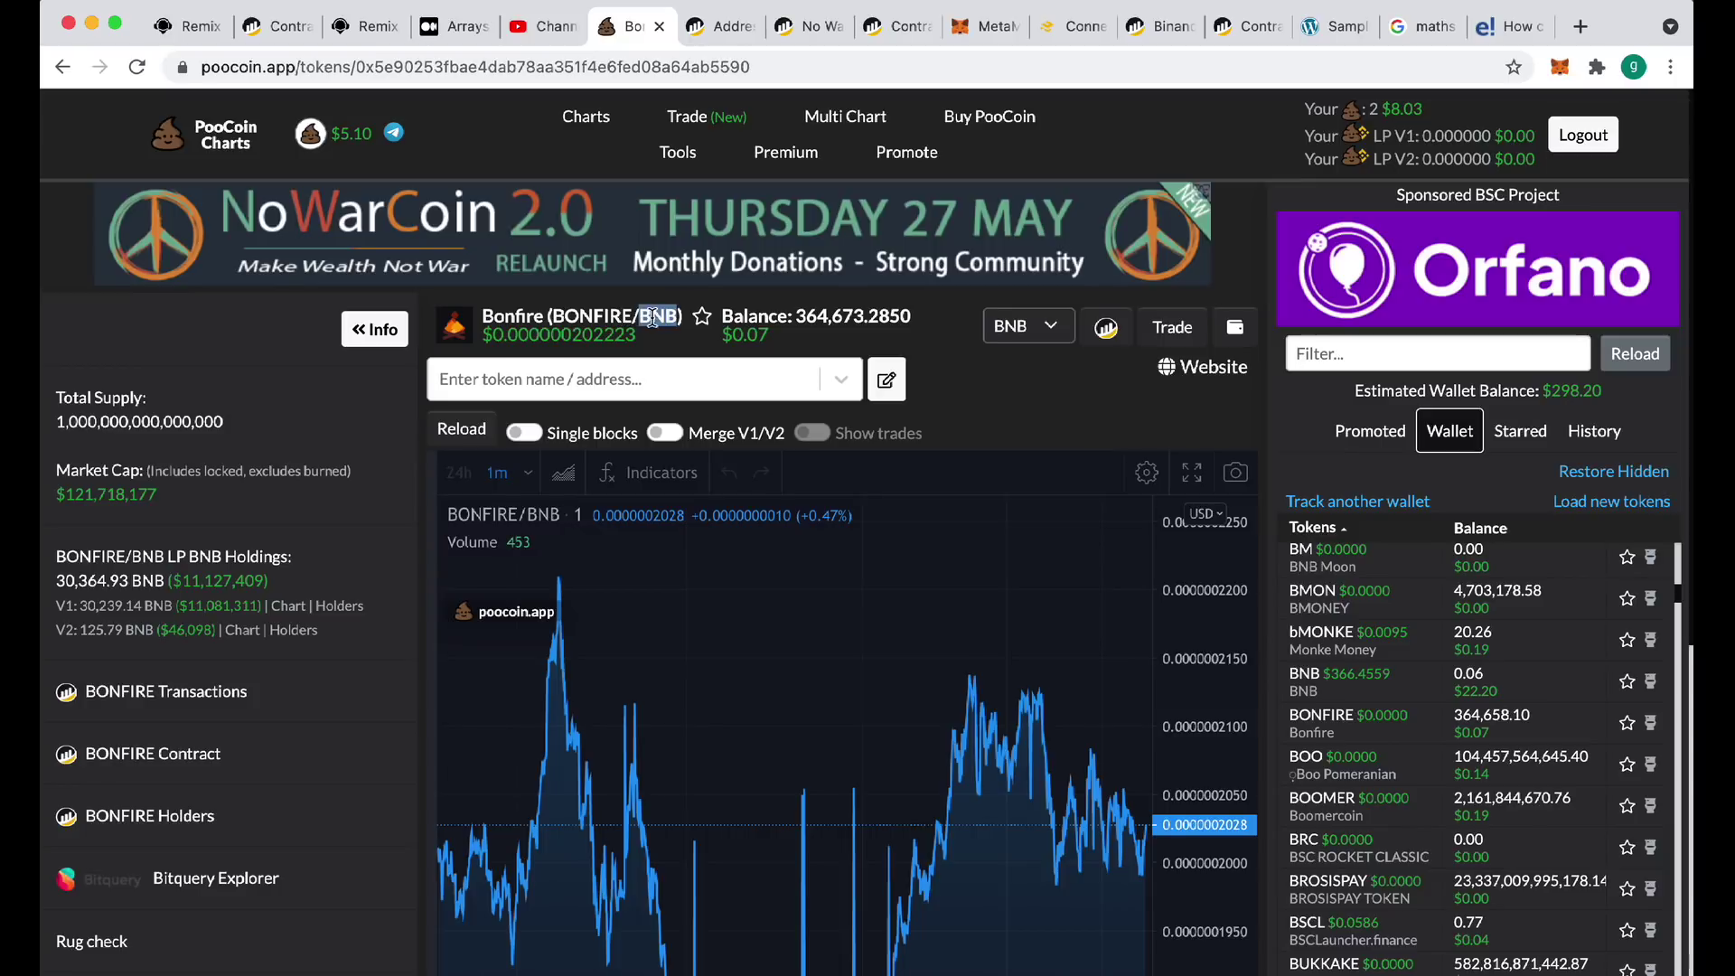
double_click(602, 318)
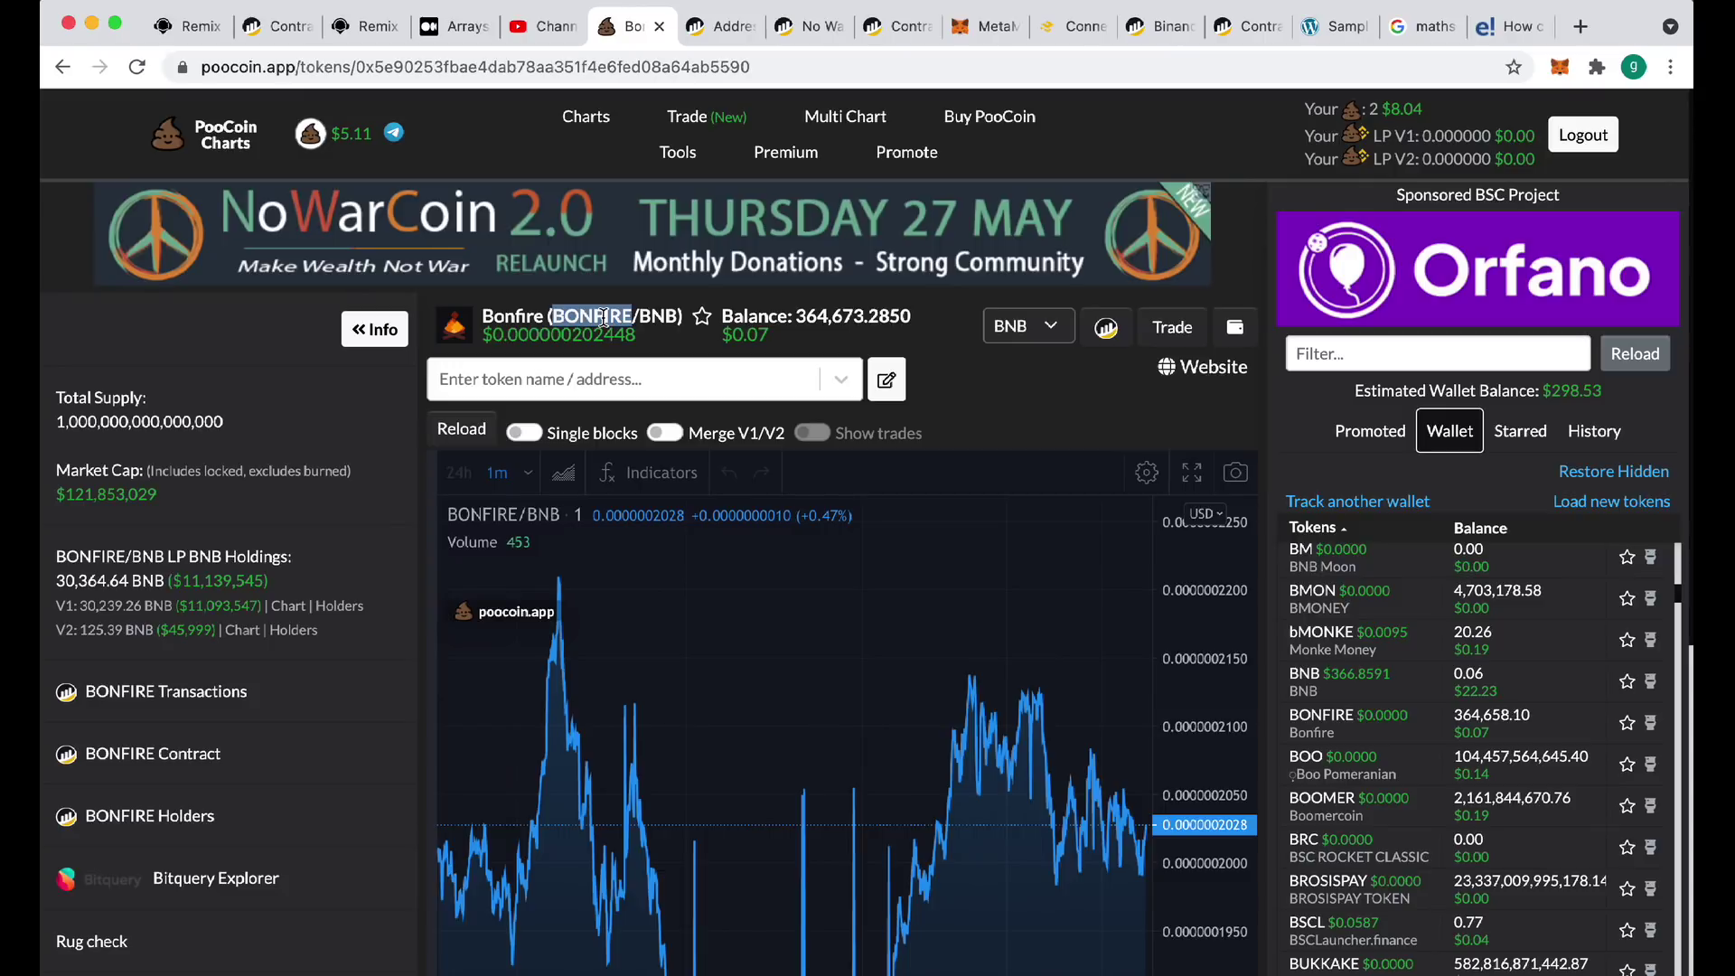
double_click(658, 316)
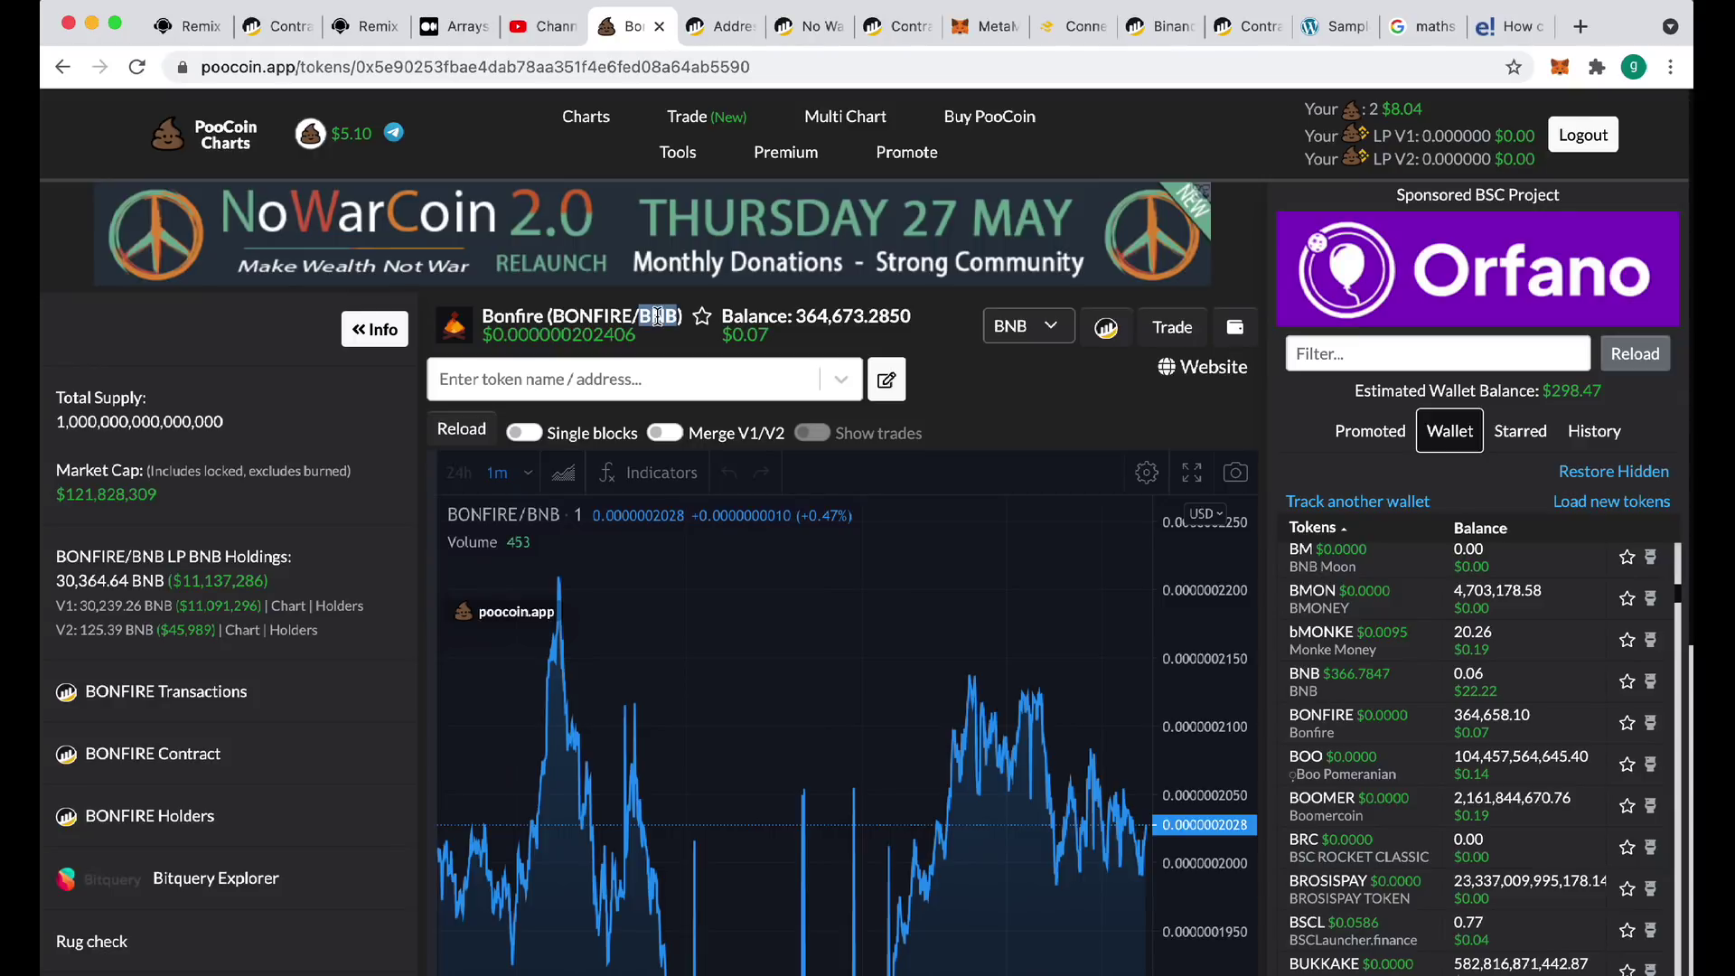
double_click(598, 318)
left_click(663, 314)
double_click(662, 314)
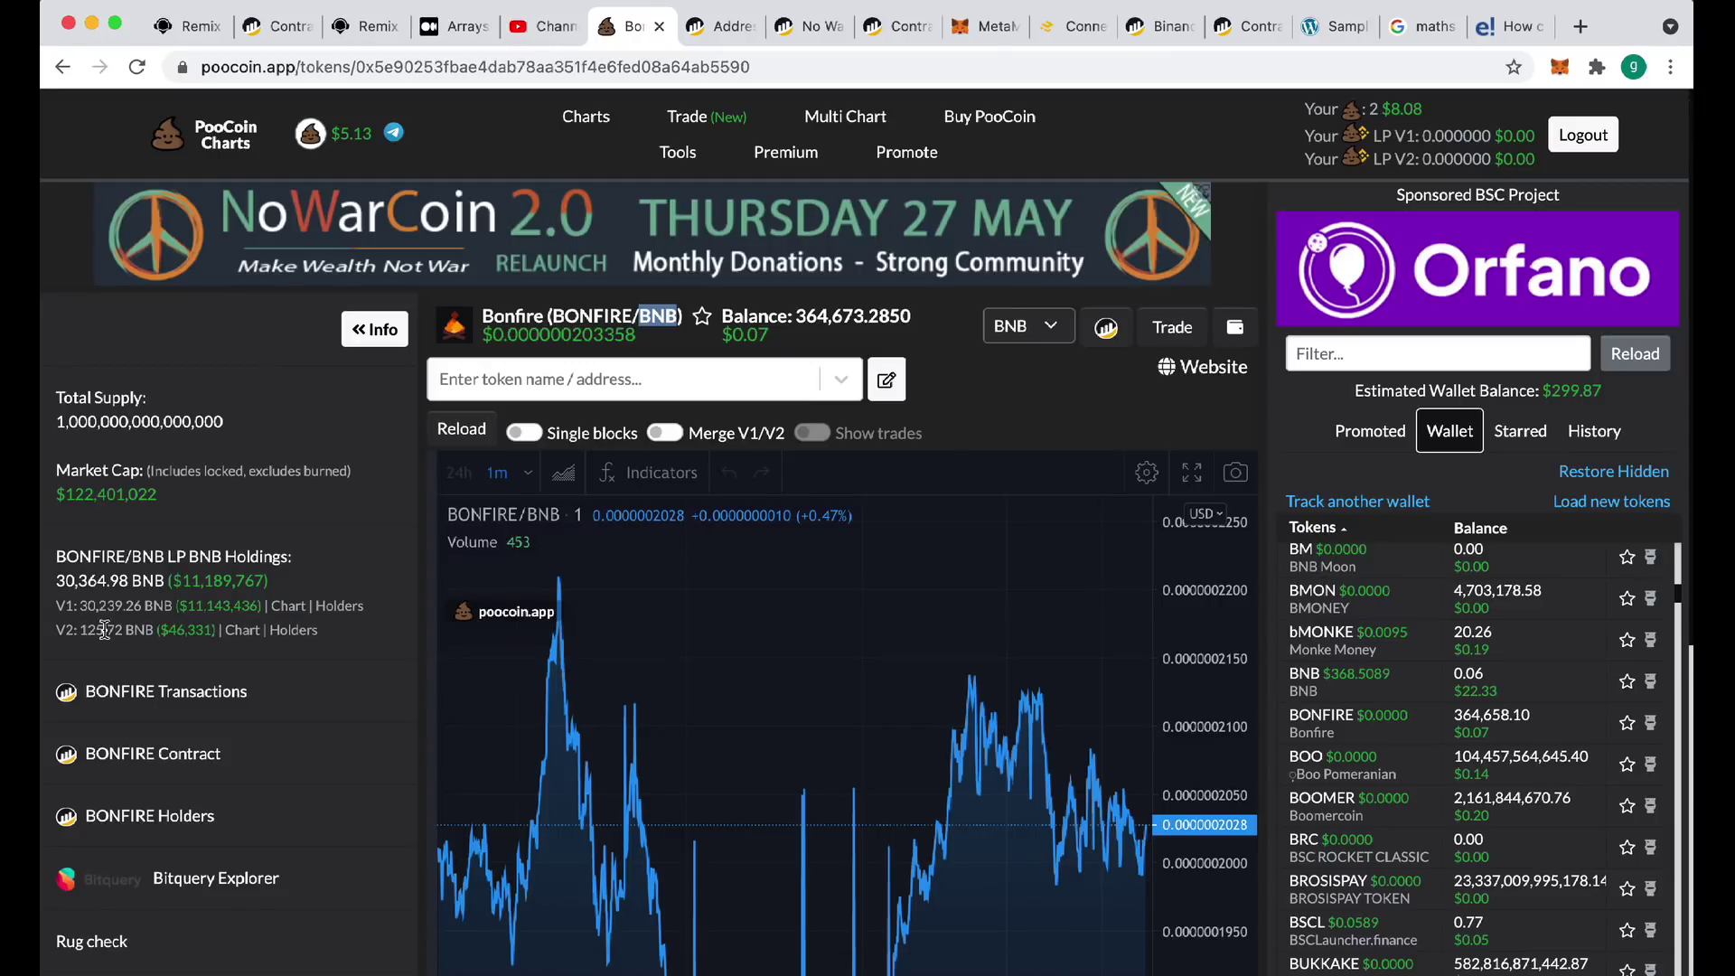
Open the holders list of the BONFIRE/BNB V2 liquidity pool and examine the holder shares and the token overview
left_click(294, 632)
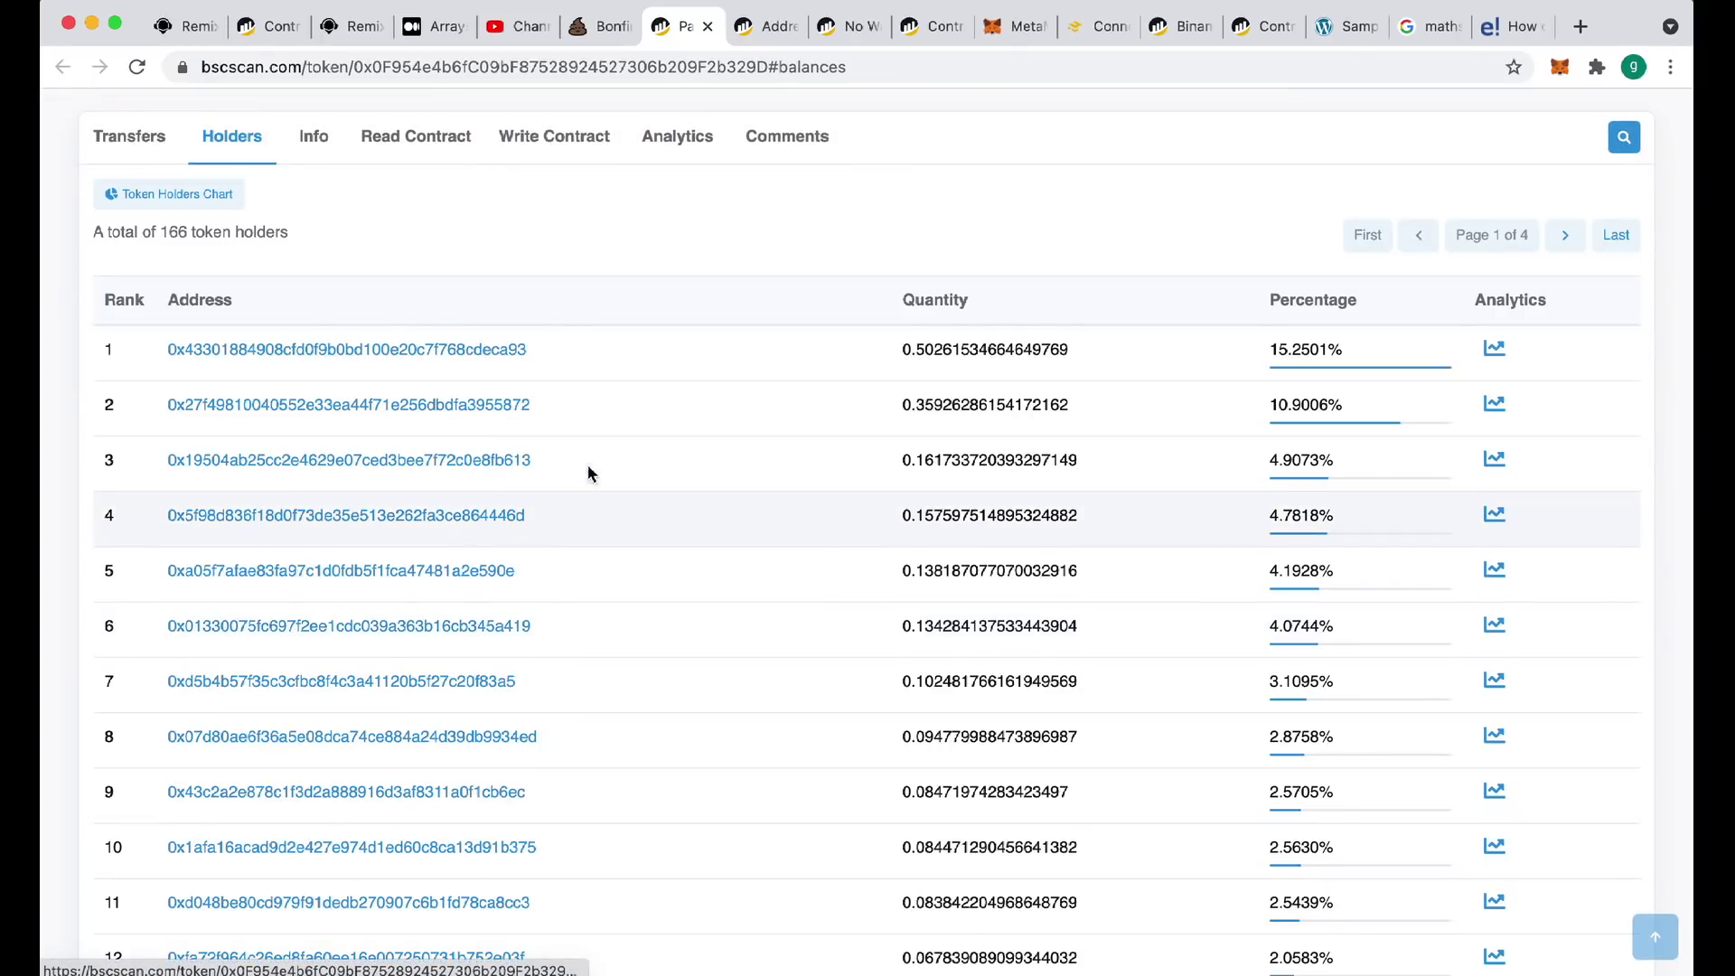
scroll(640, 700, "down", 5)
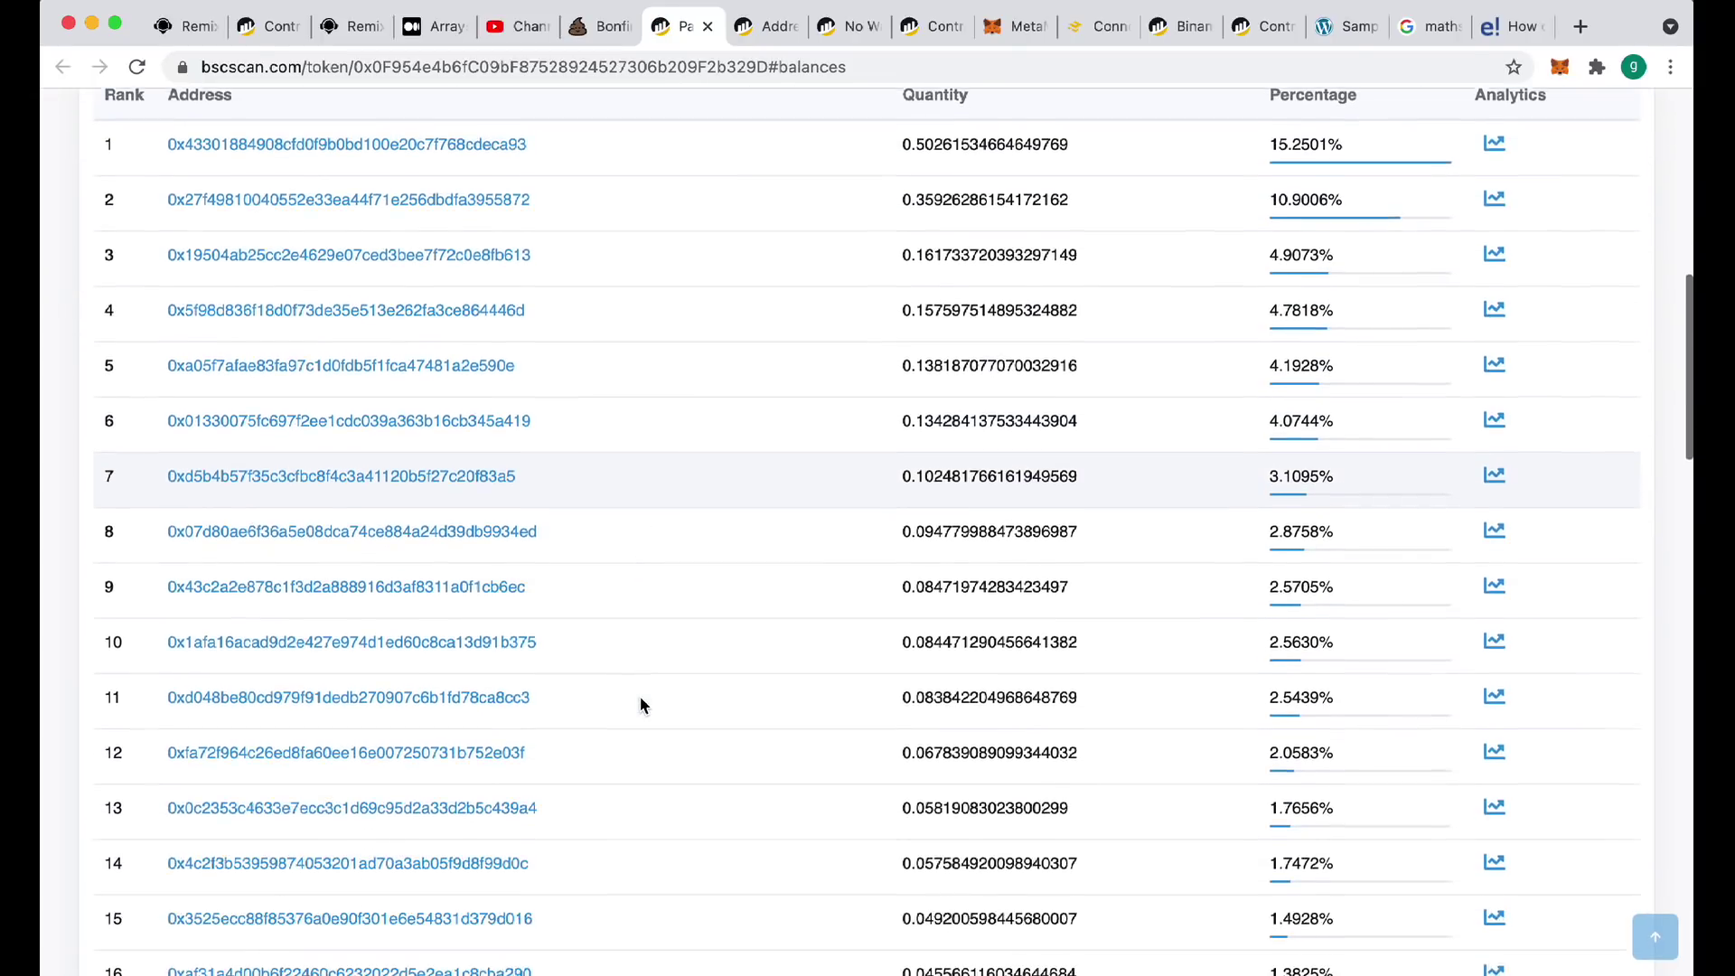
scroll(641, 704, "down", 3)
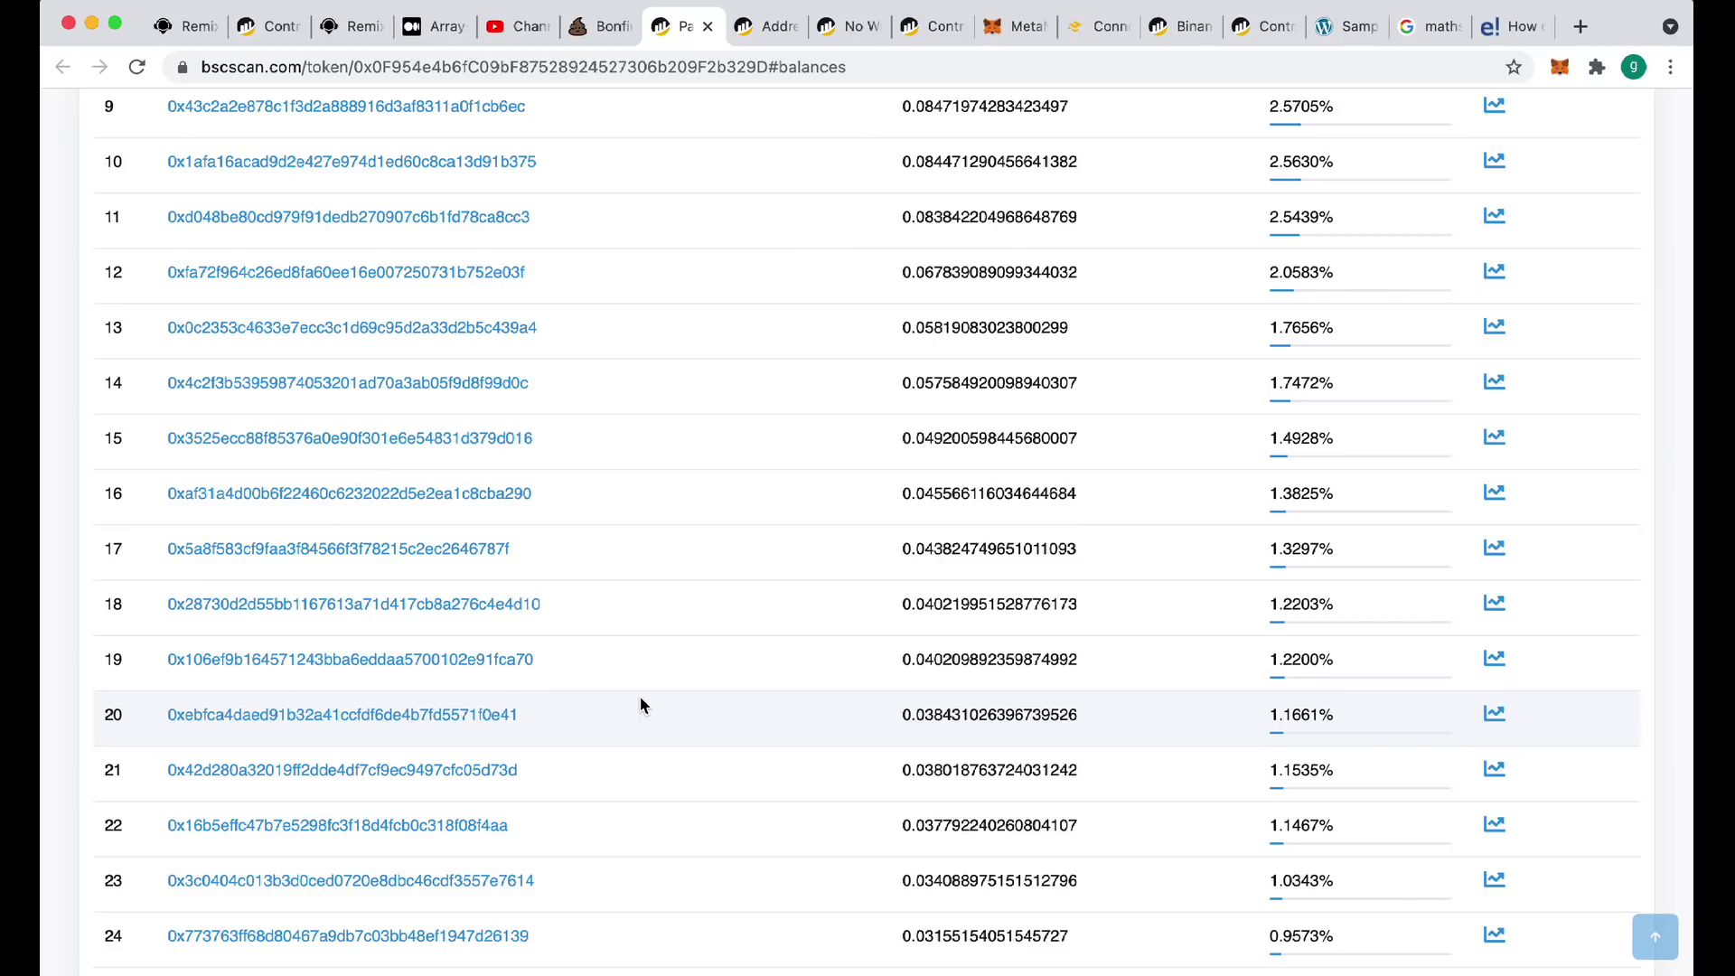
scroll(640, 704, "down", 5)
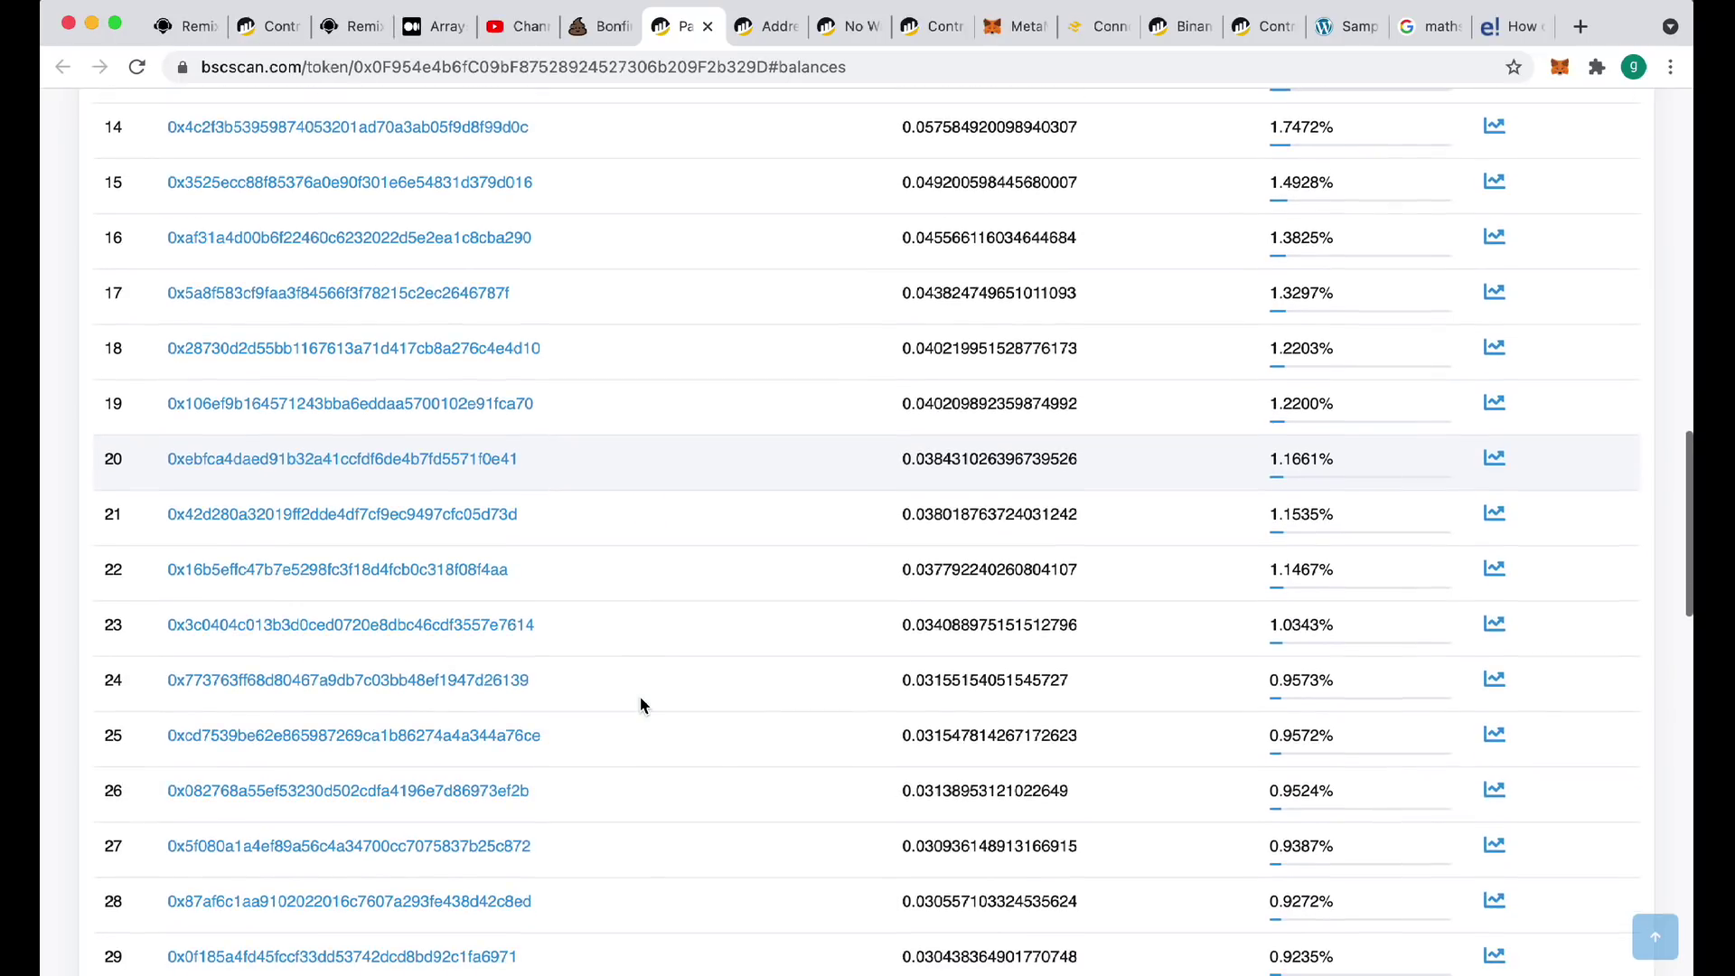
scroll(639, 705, "down", 10)
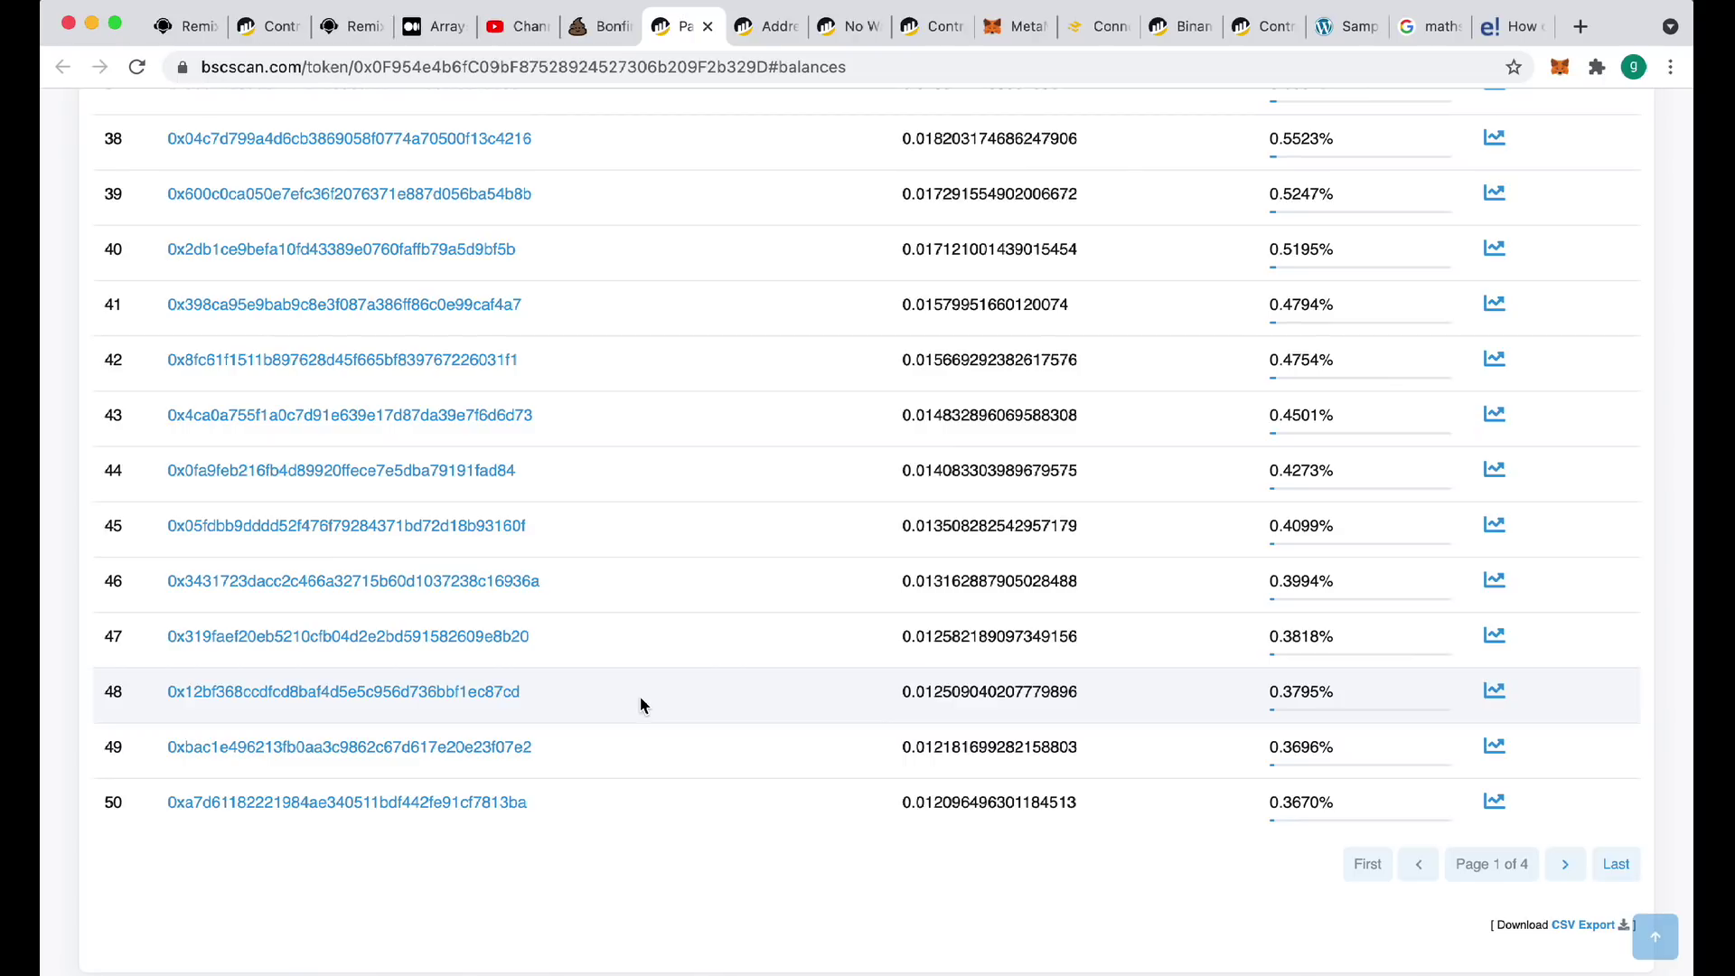
scroll(640, 705, "up", 20)
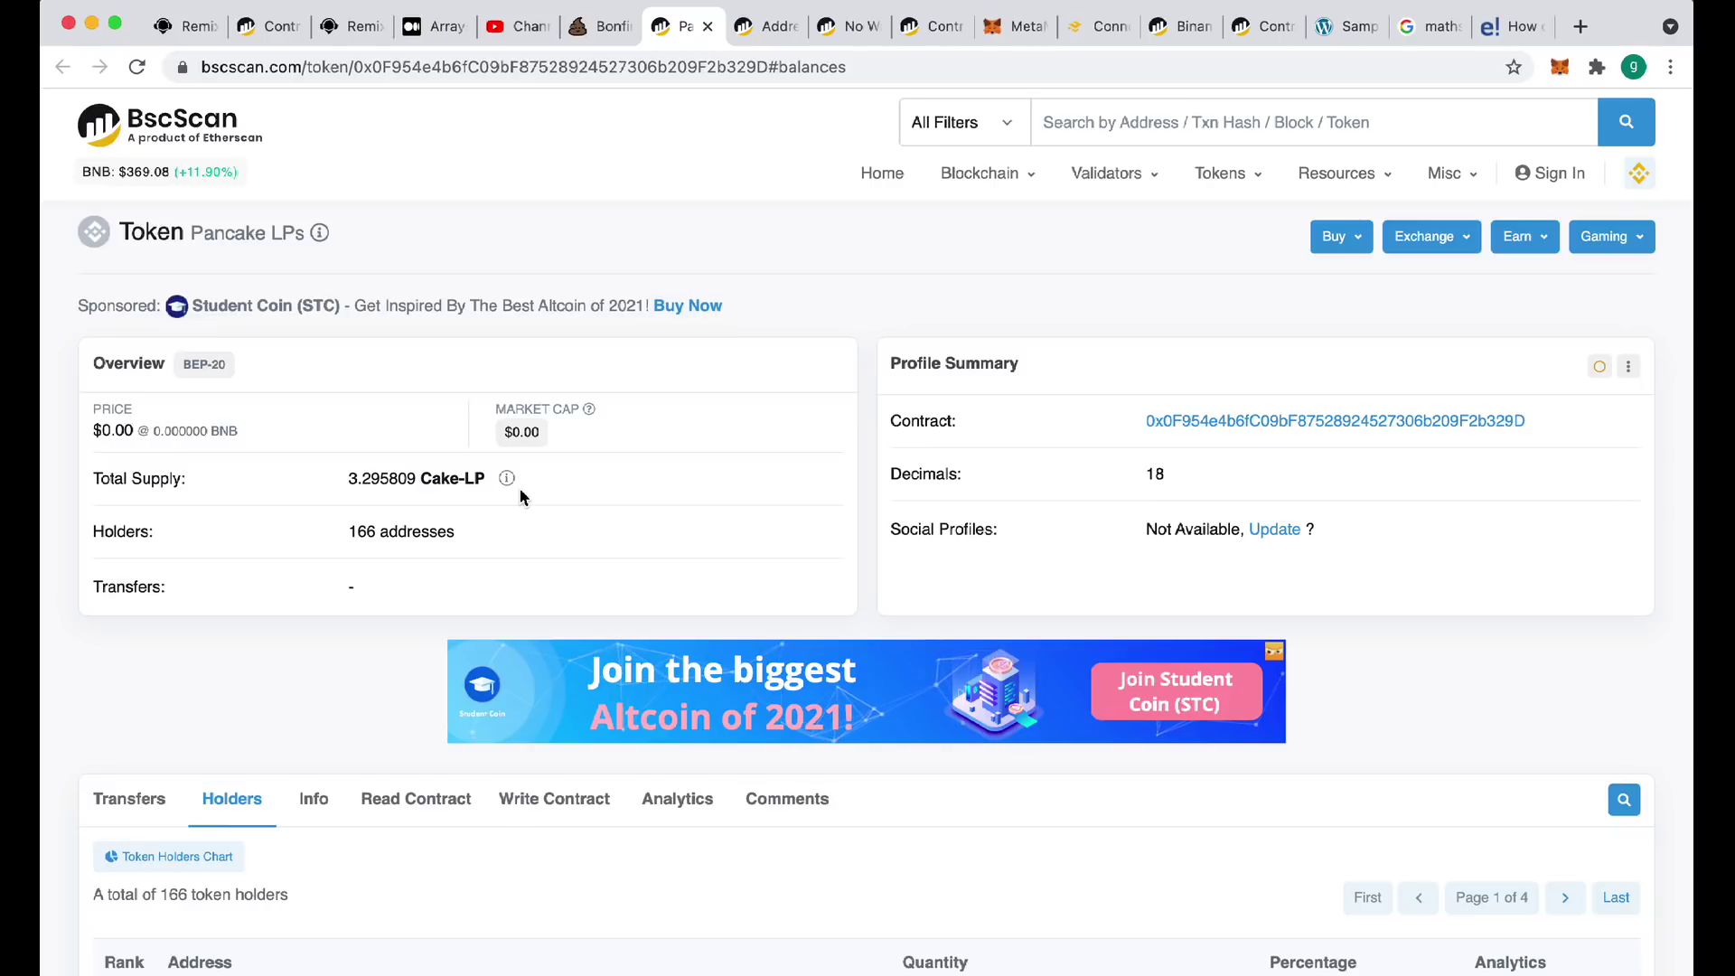
Switch to the Preview screenshot of the BNB and BONFIRE liquidity supply form, and return to the browser
key("super+Tab")
key("super+Tab")
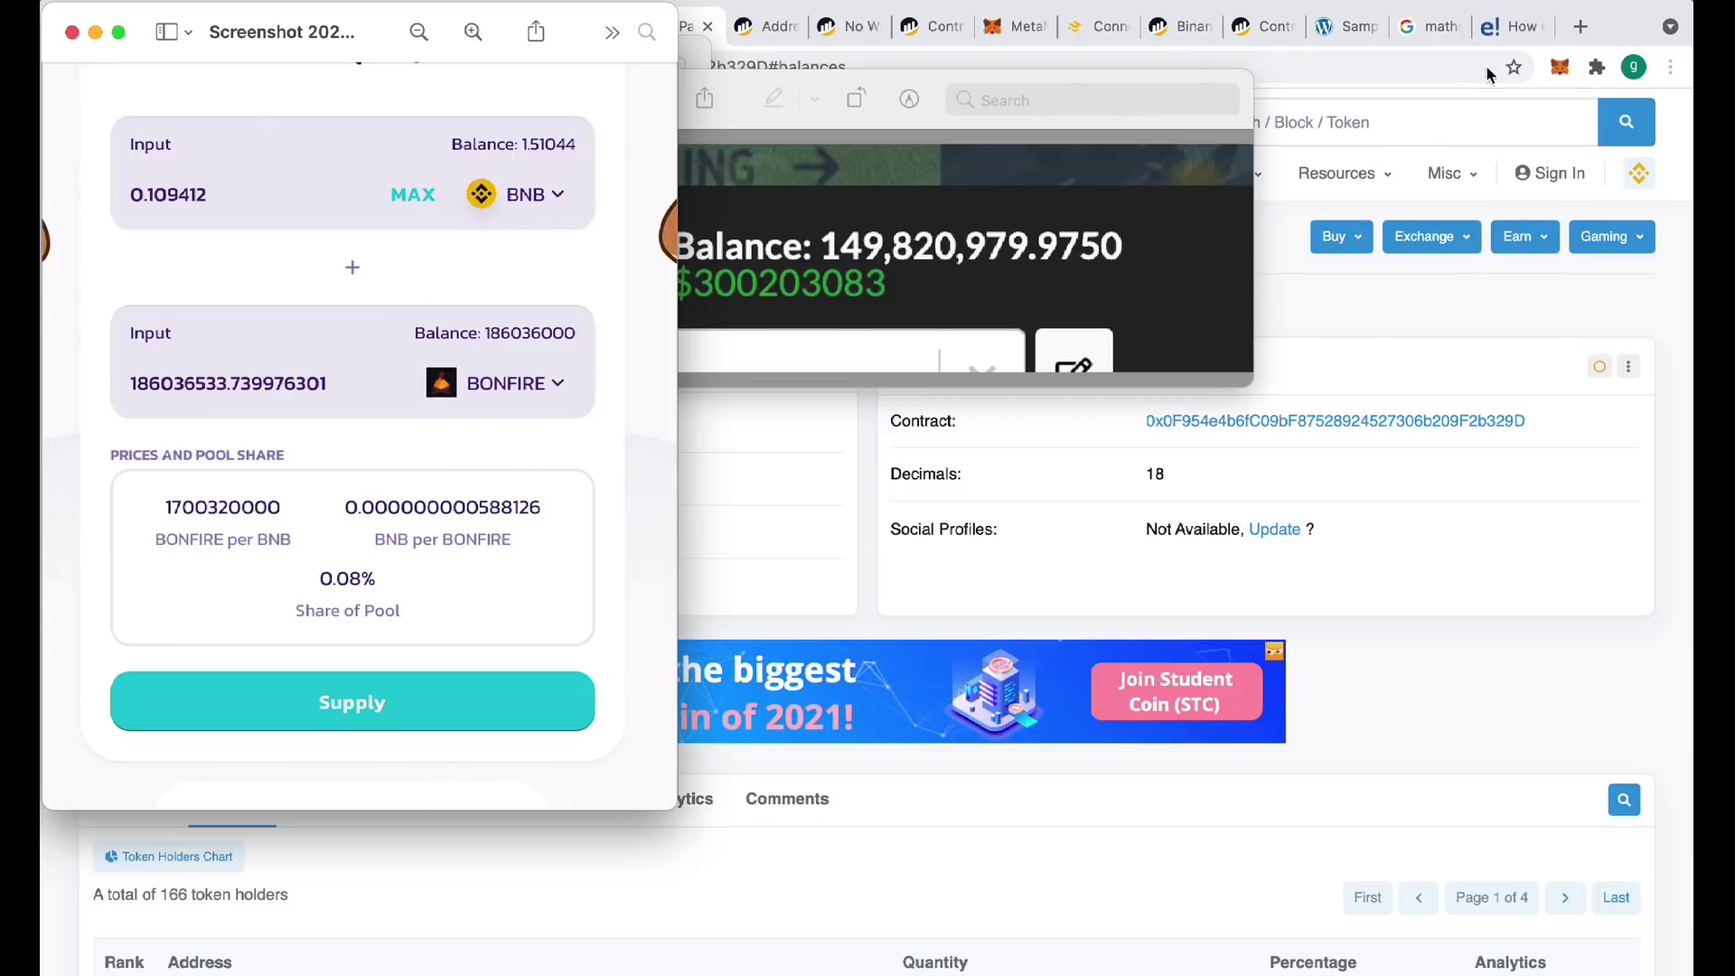
left_click(1562, 72)
Look through the MetaMask wallet's assets for the BONFIRE token, view its details, and close the wallet
left_click(1560, 68)
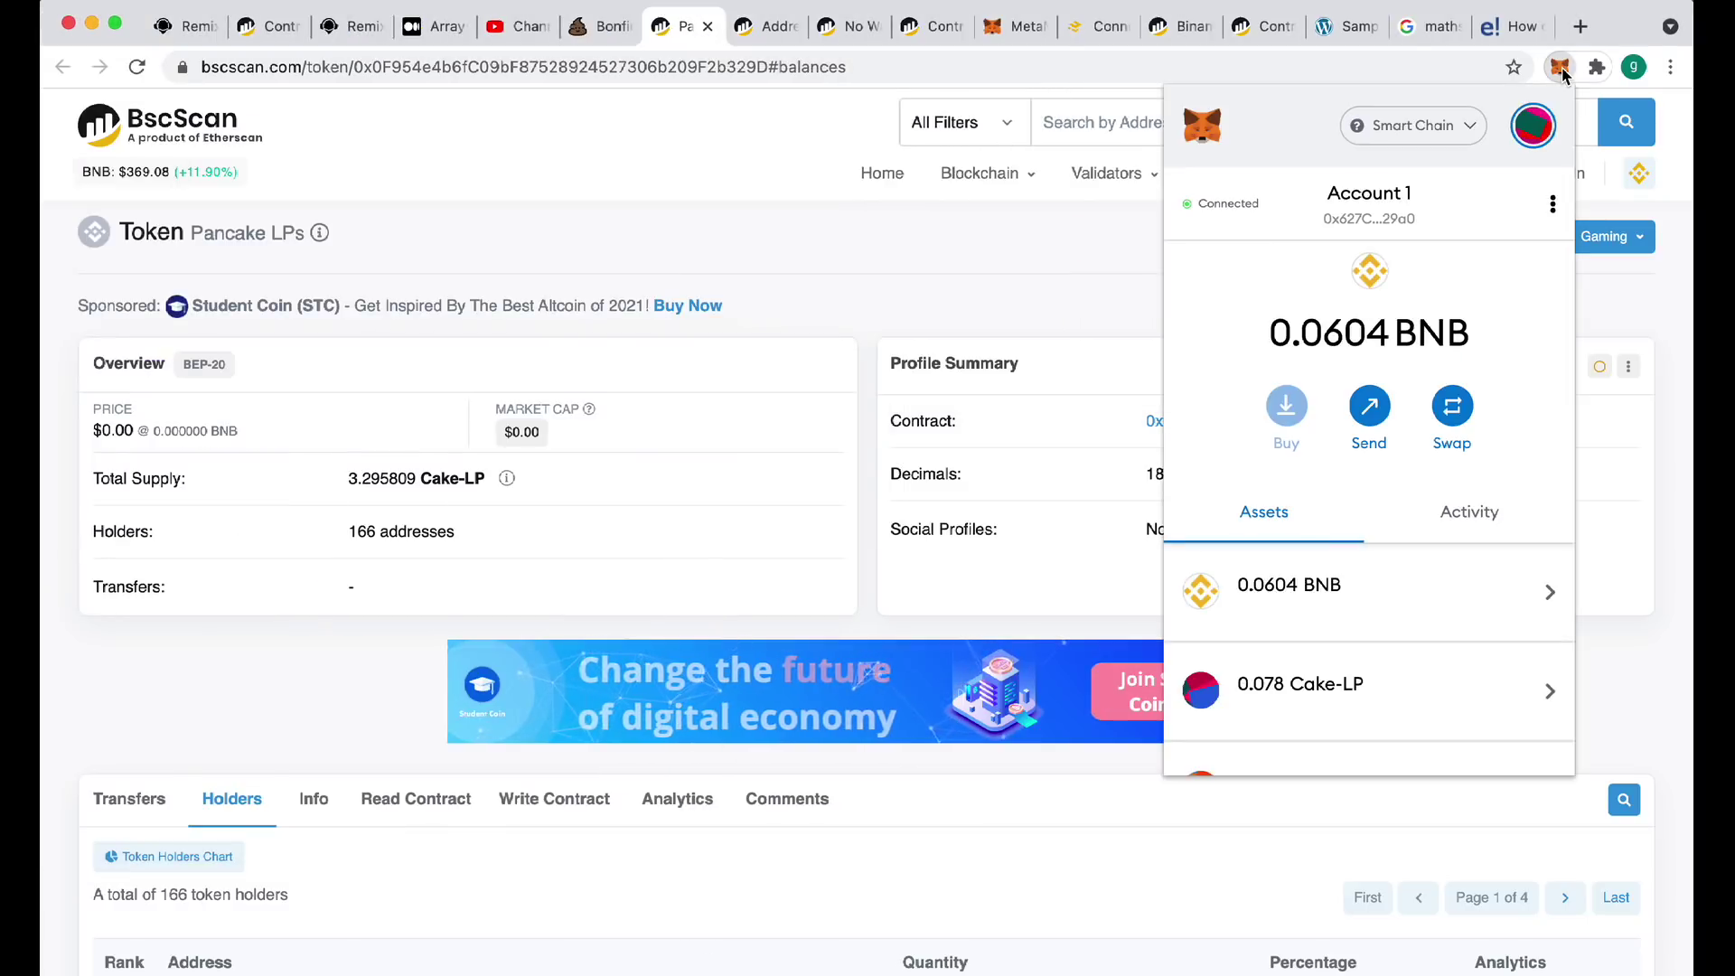
scroll(1329, 540, "down", 2)
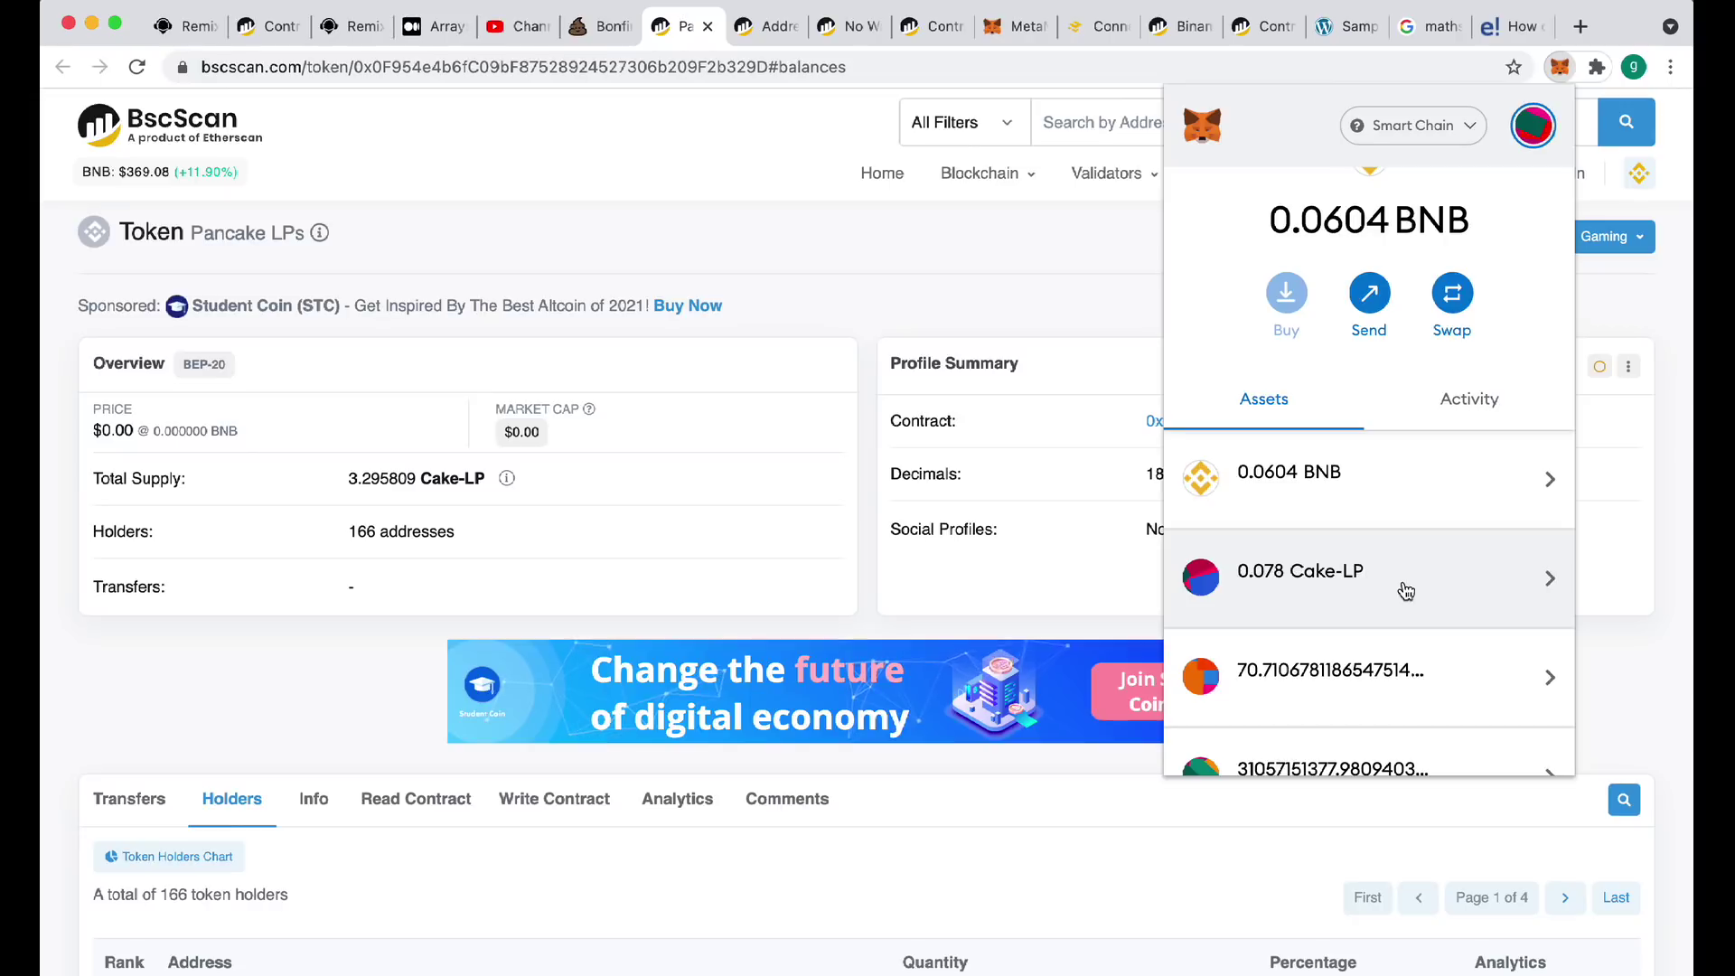
scroll(1371, 585, "down", 7)
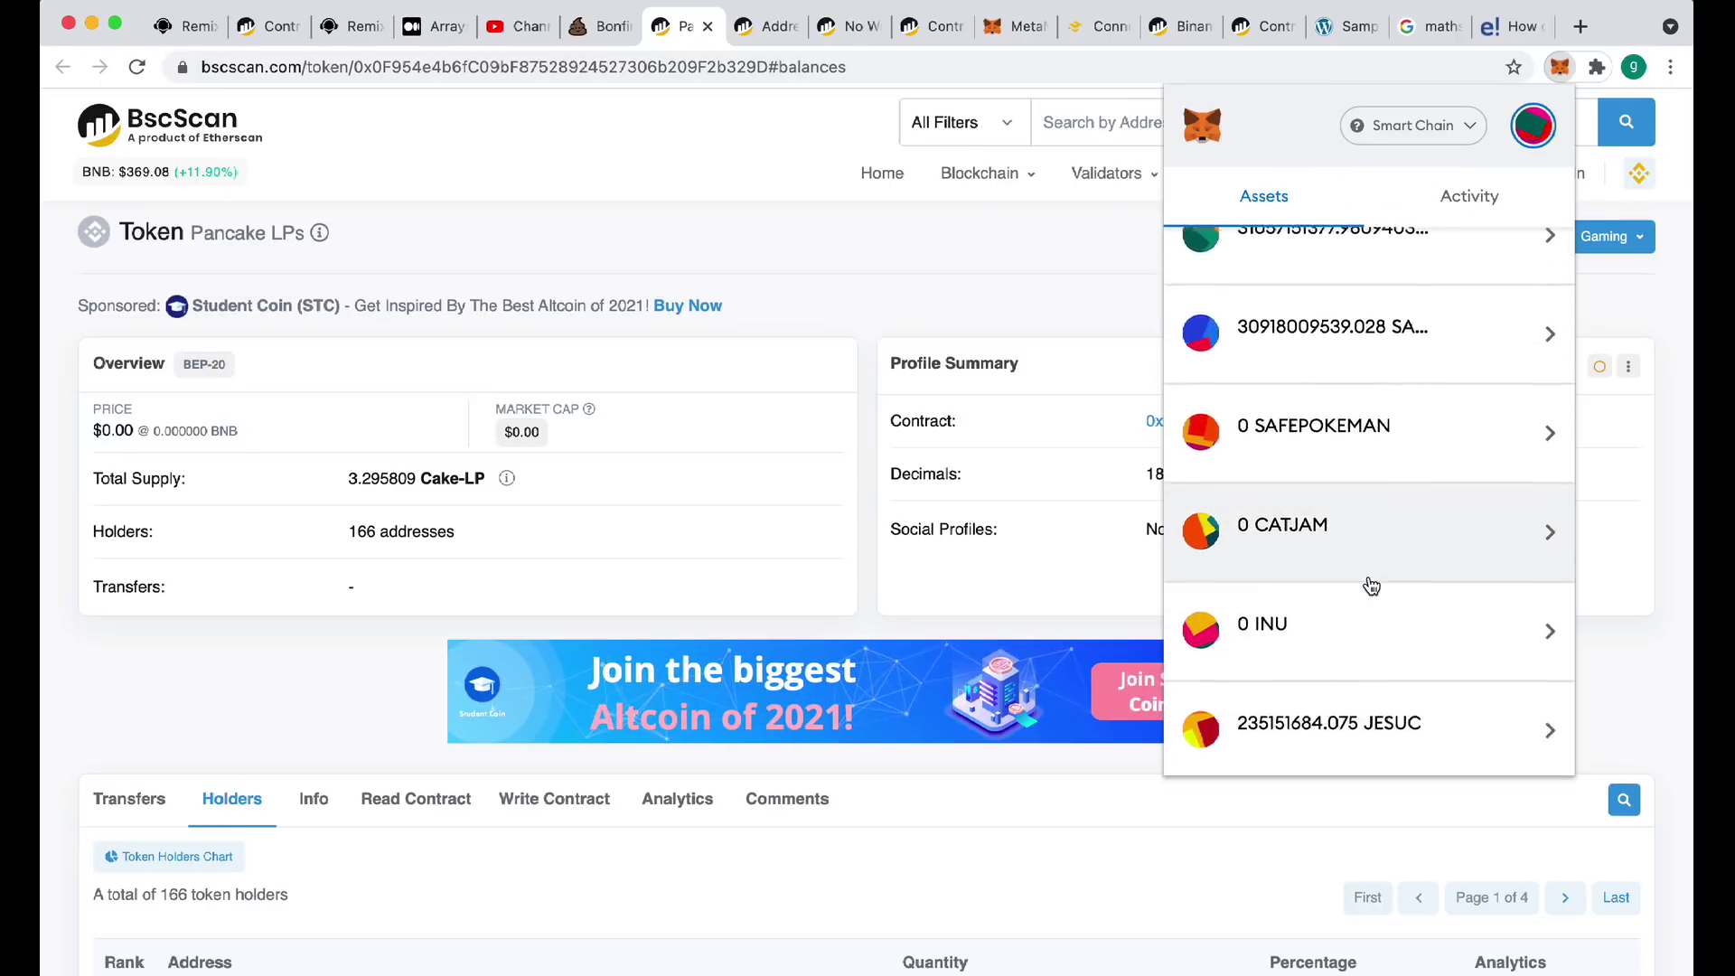
scroll(1372, 585, "down", 4)
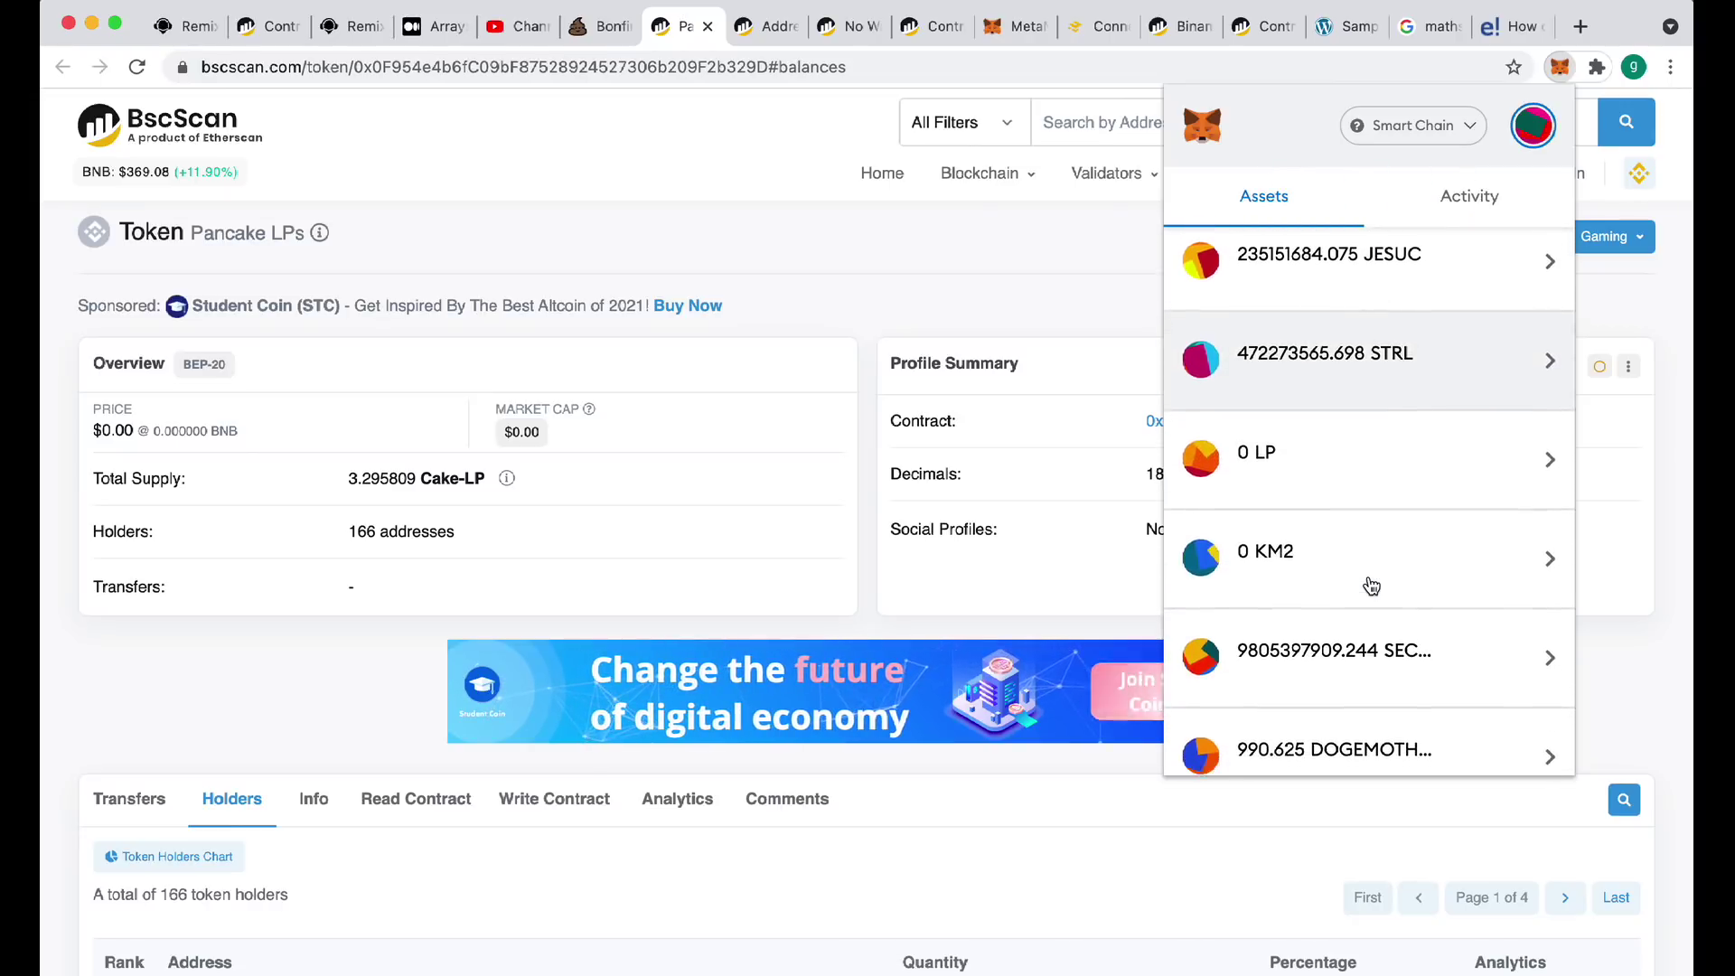
scroll(1417, 572, "down", 10)
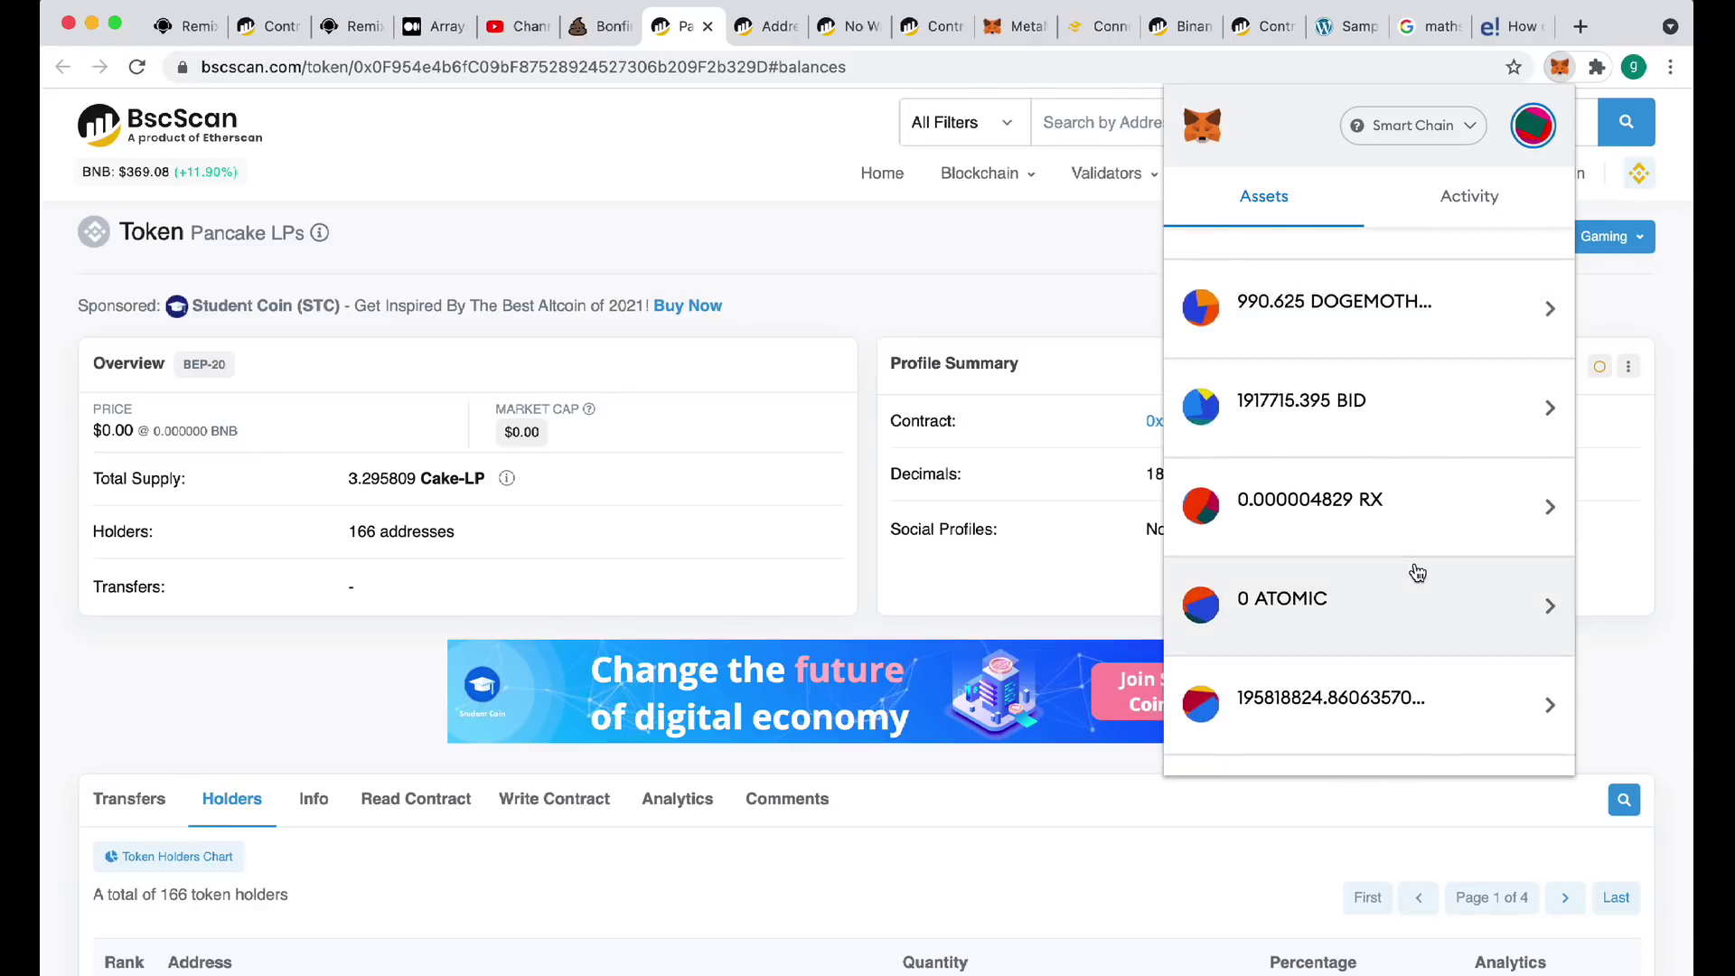
scroll(1417, 572, "down", 7)
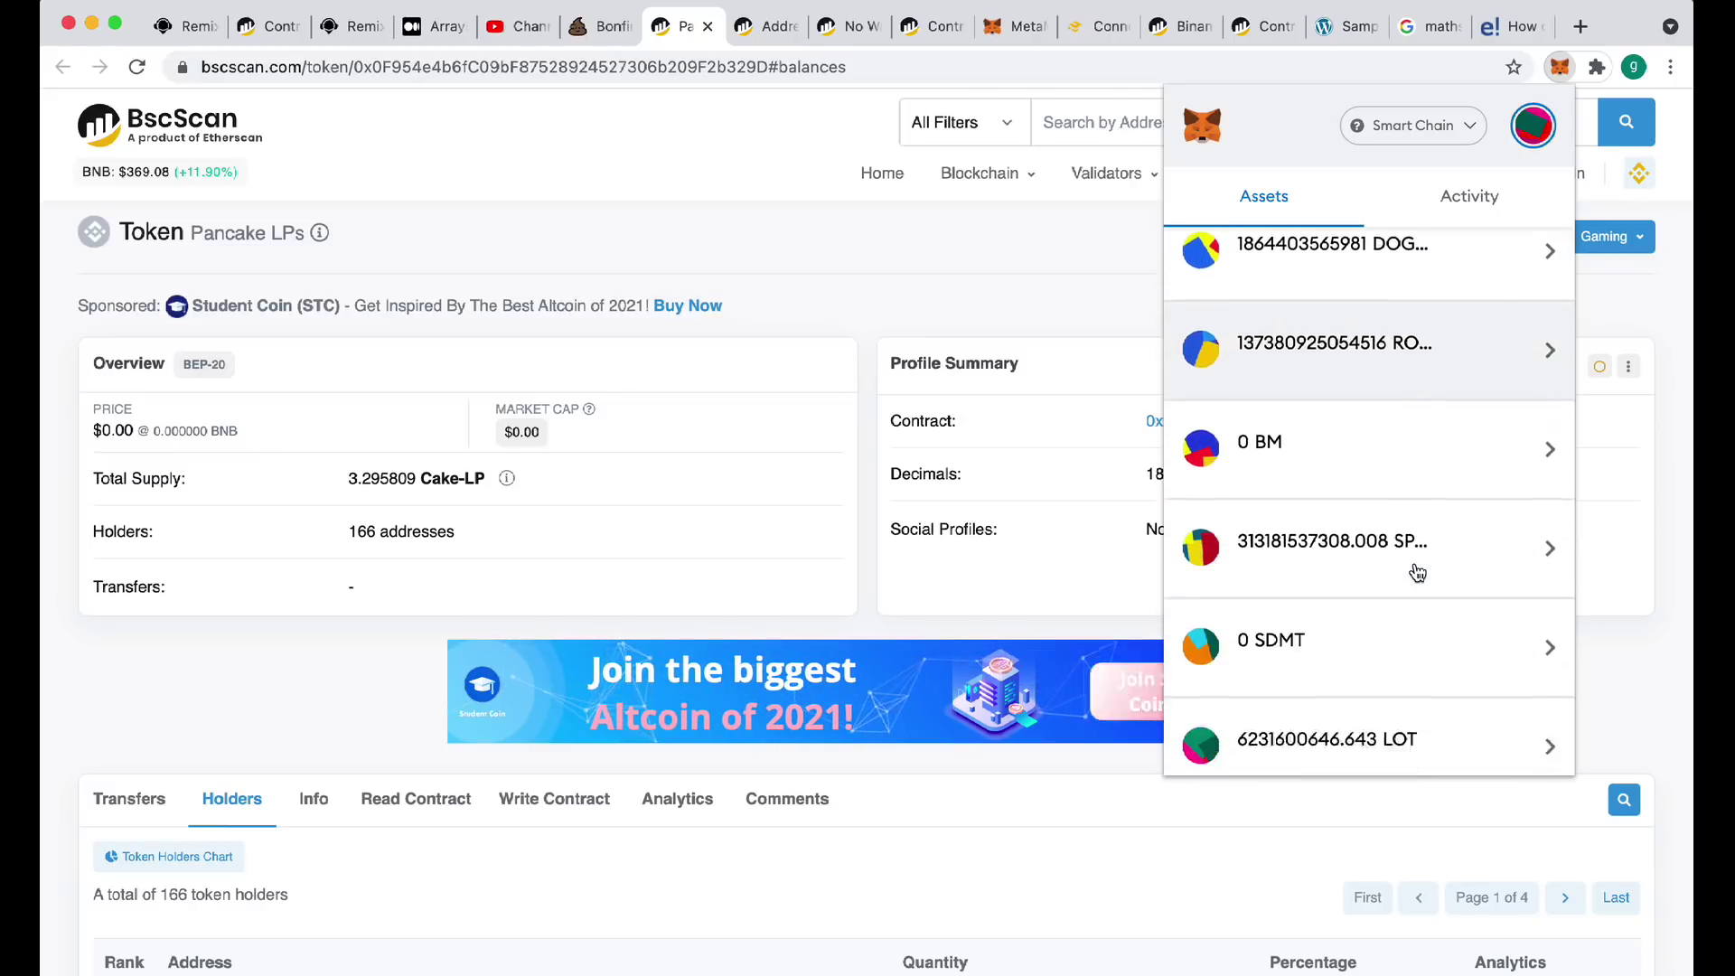
scroll(1417, 572, "down", 10)
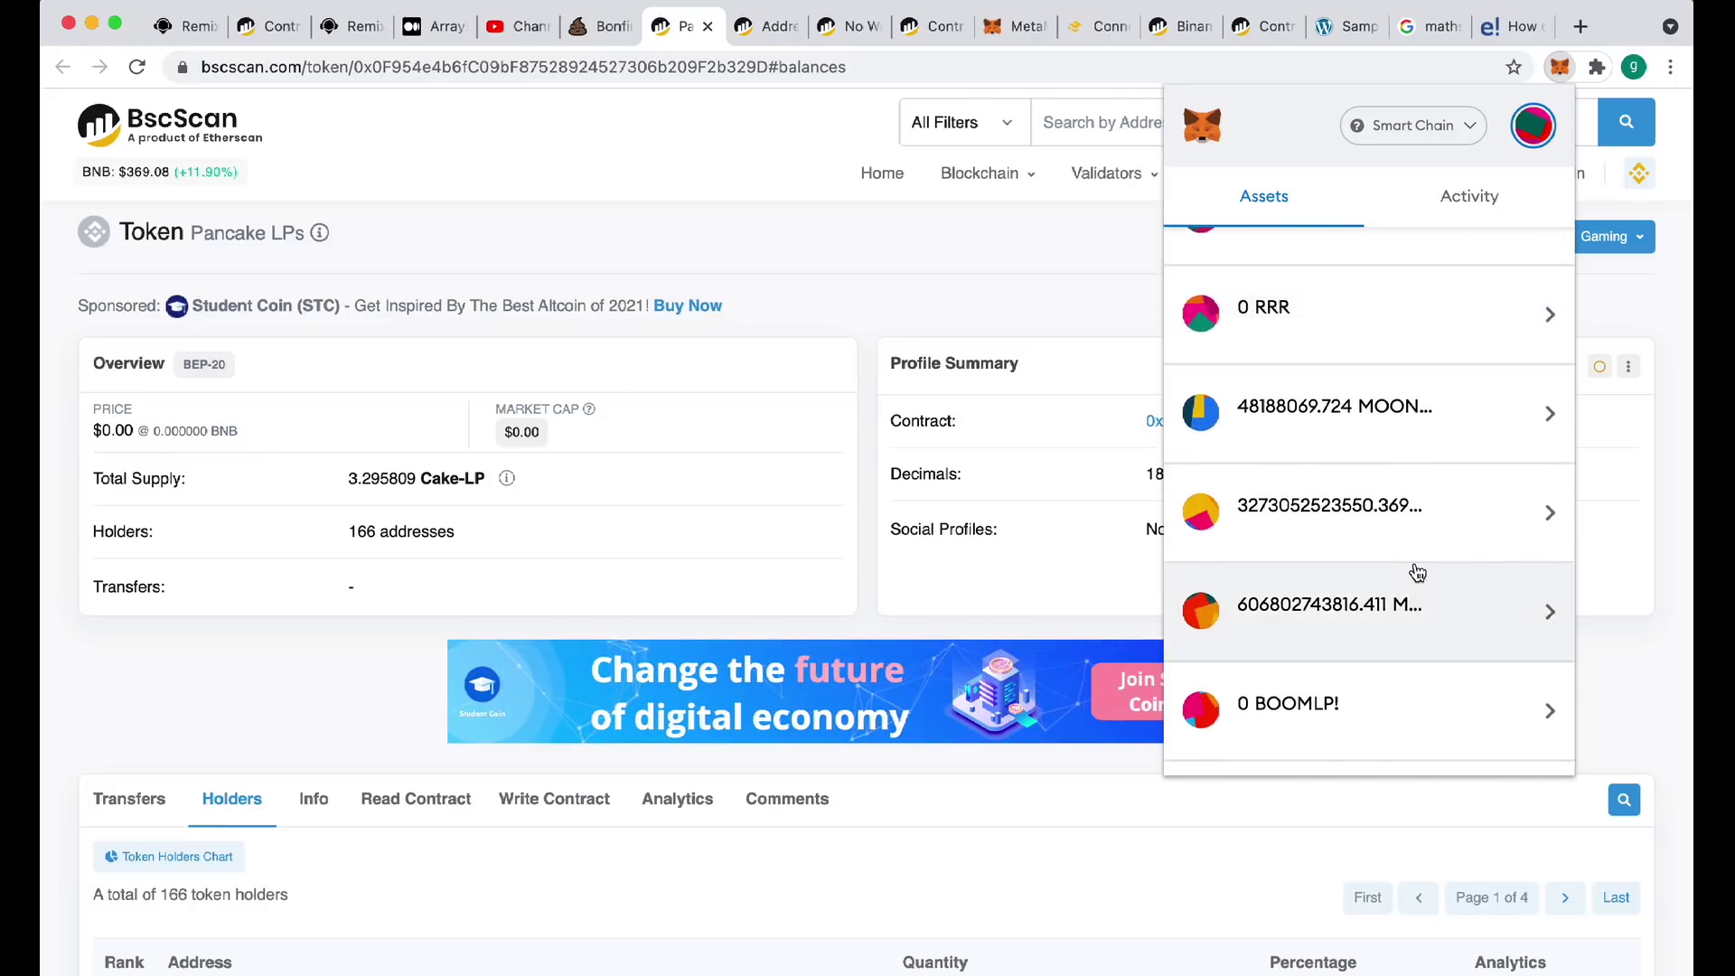
scroll(1417, 572, "down", 1)
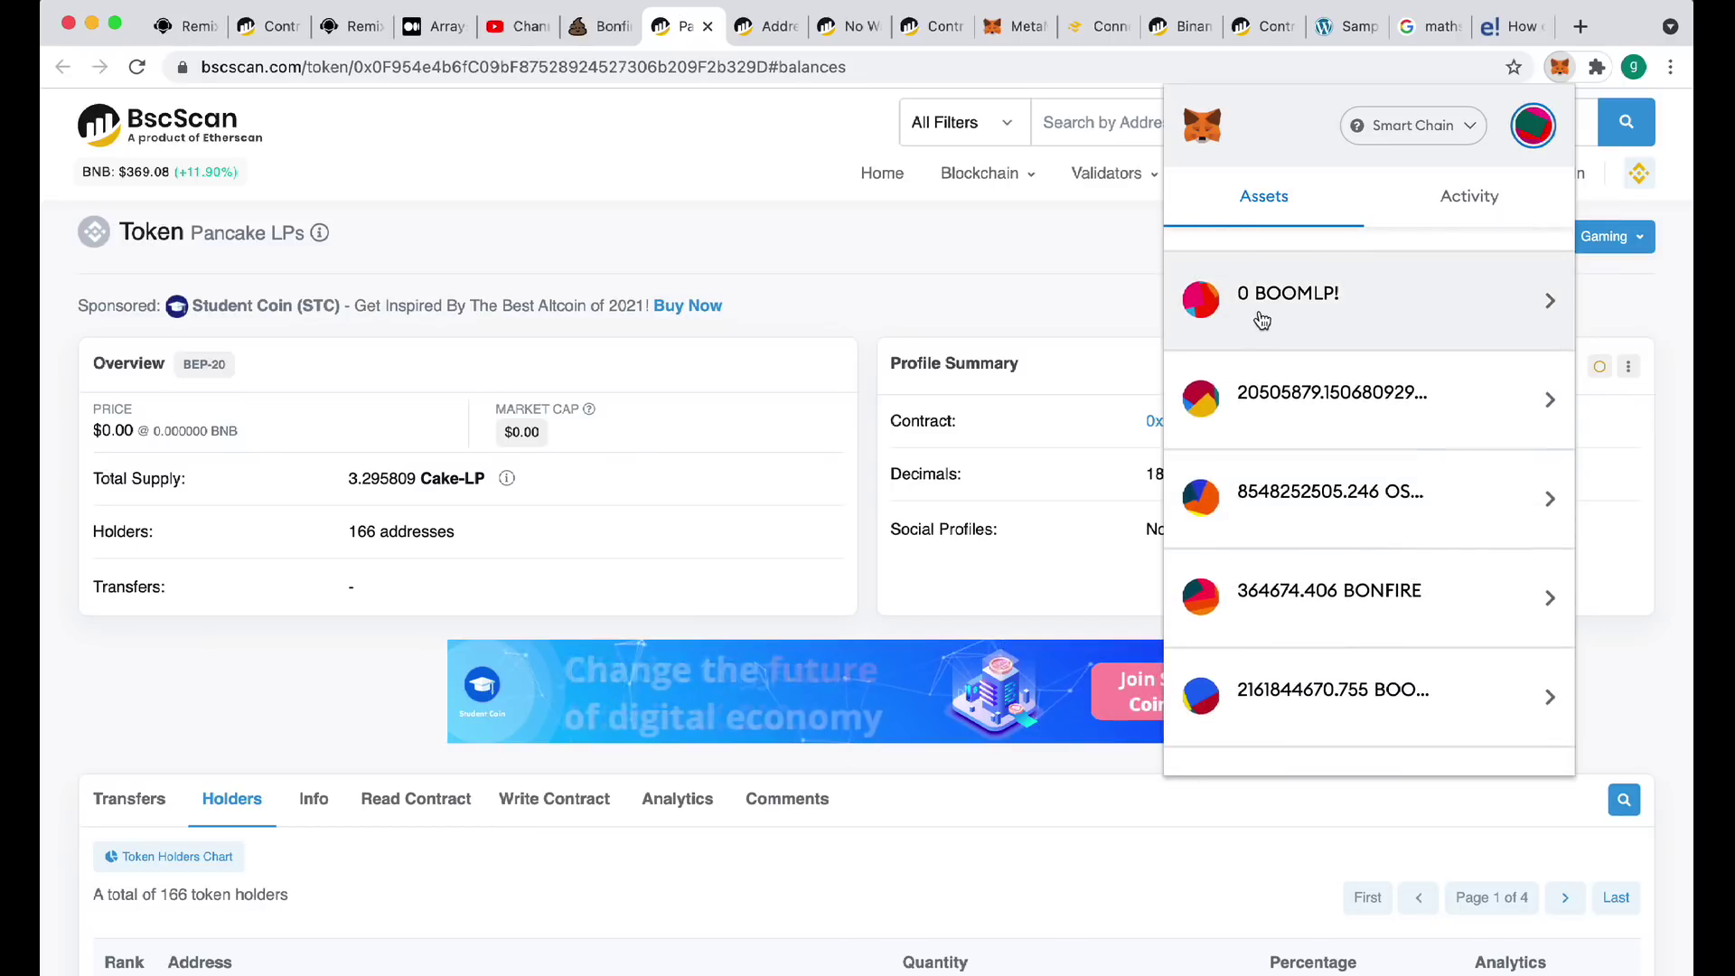
scroll(1483, 326, "down", 2)
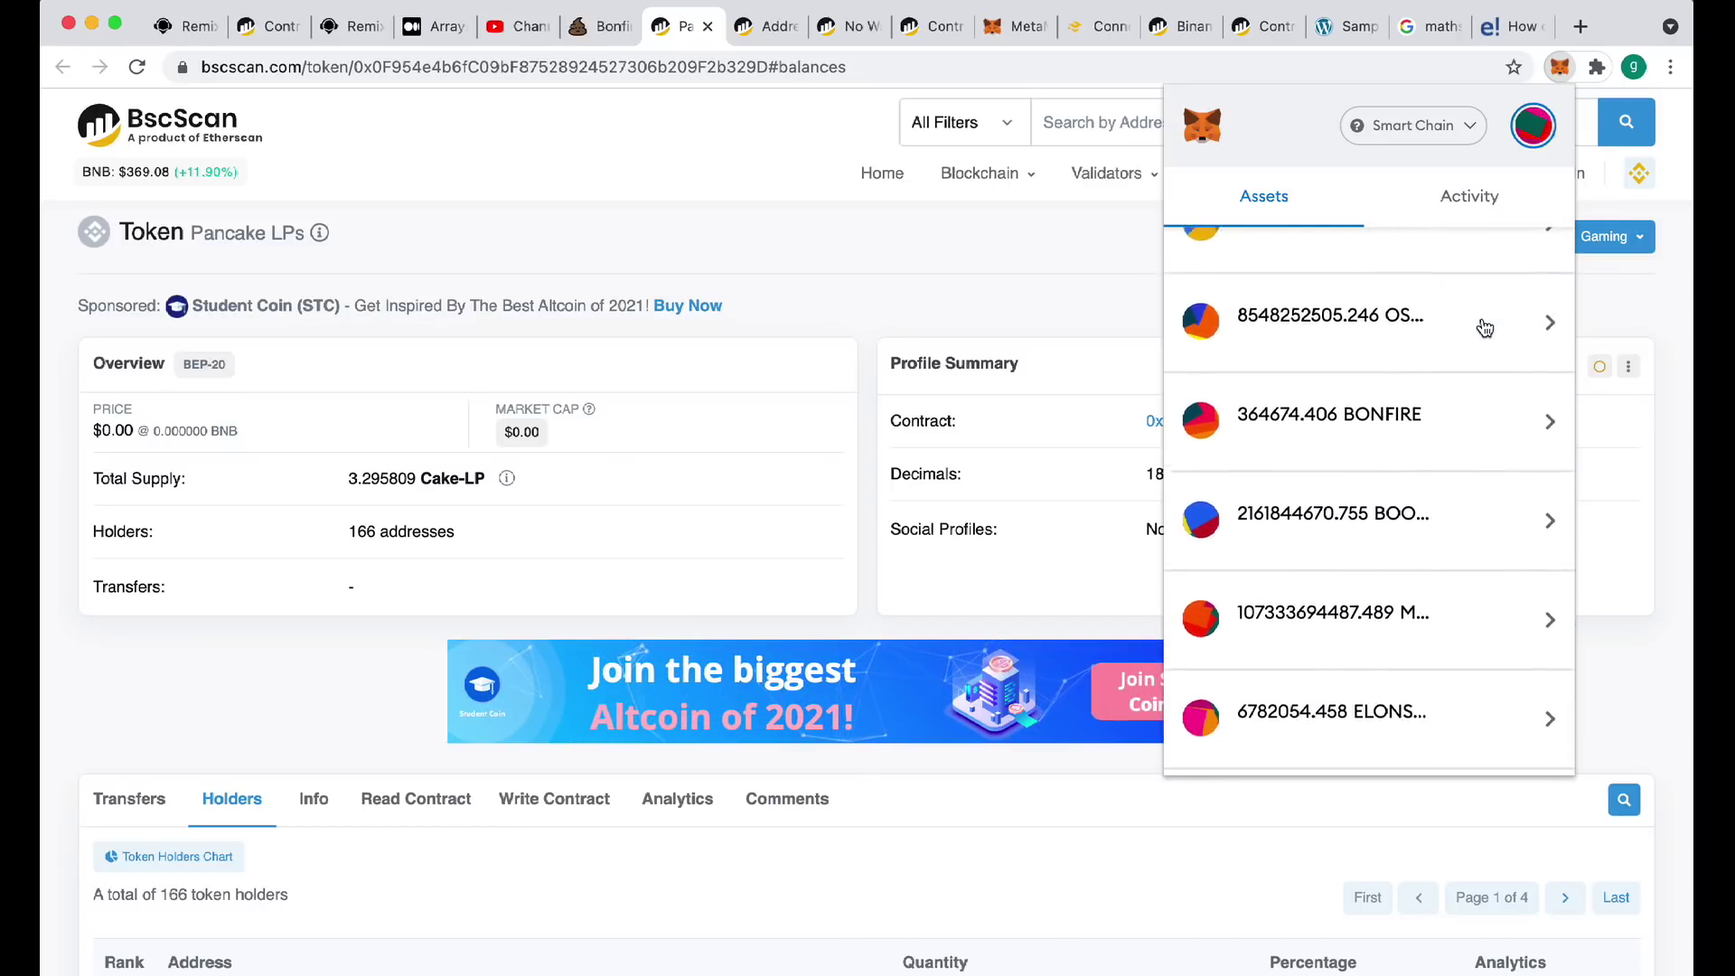
left_click(1410, 429)
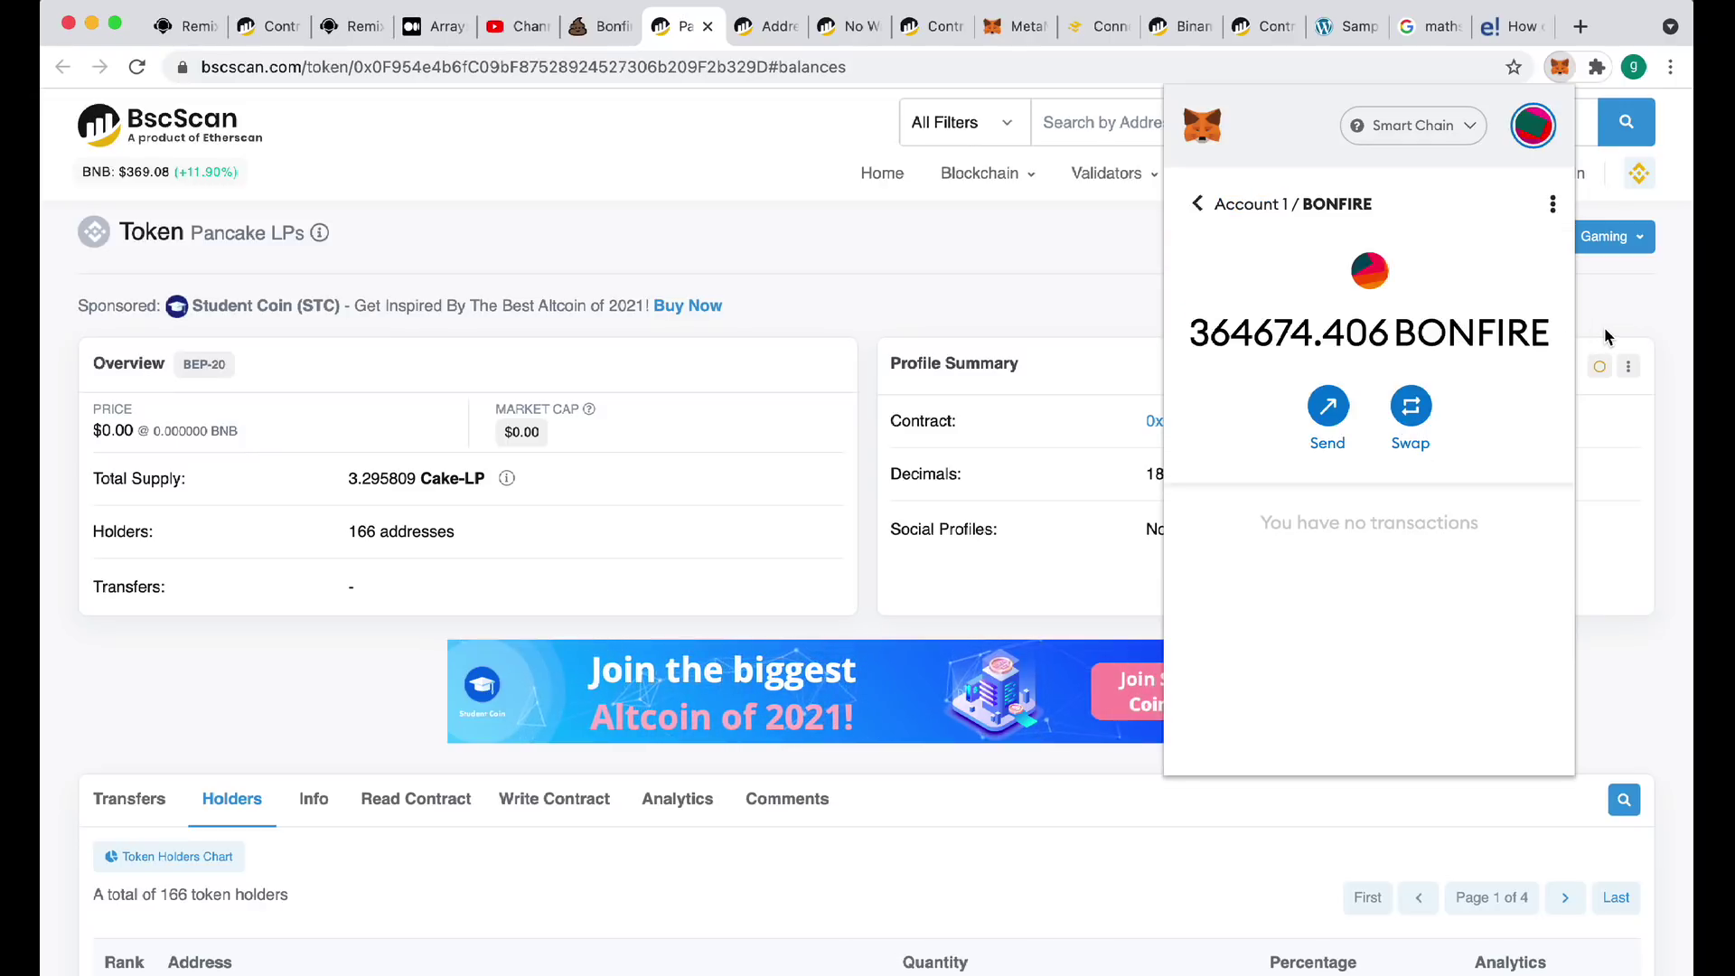
left_click(1197, 206)
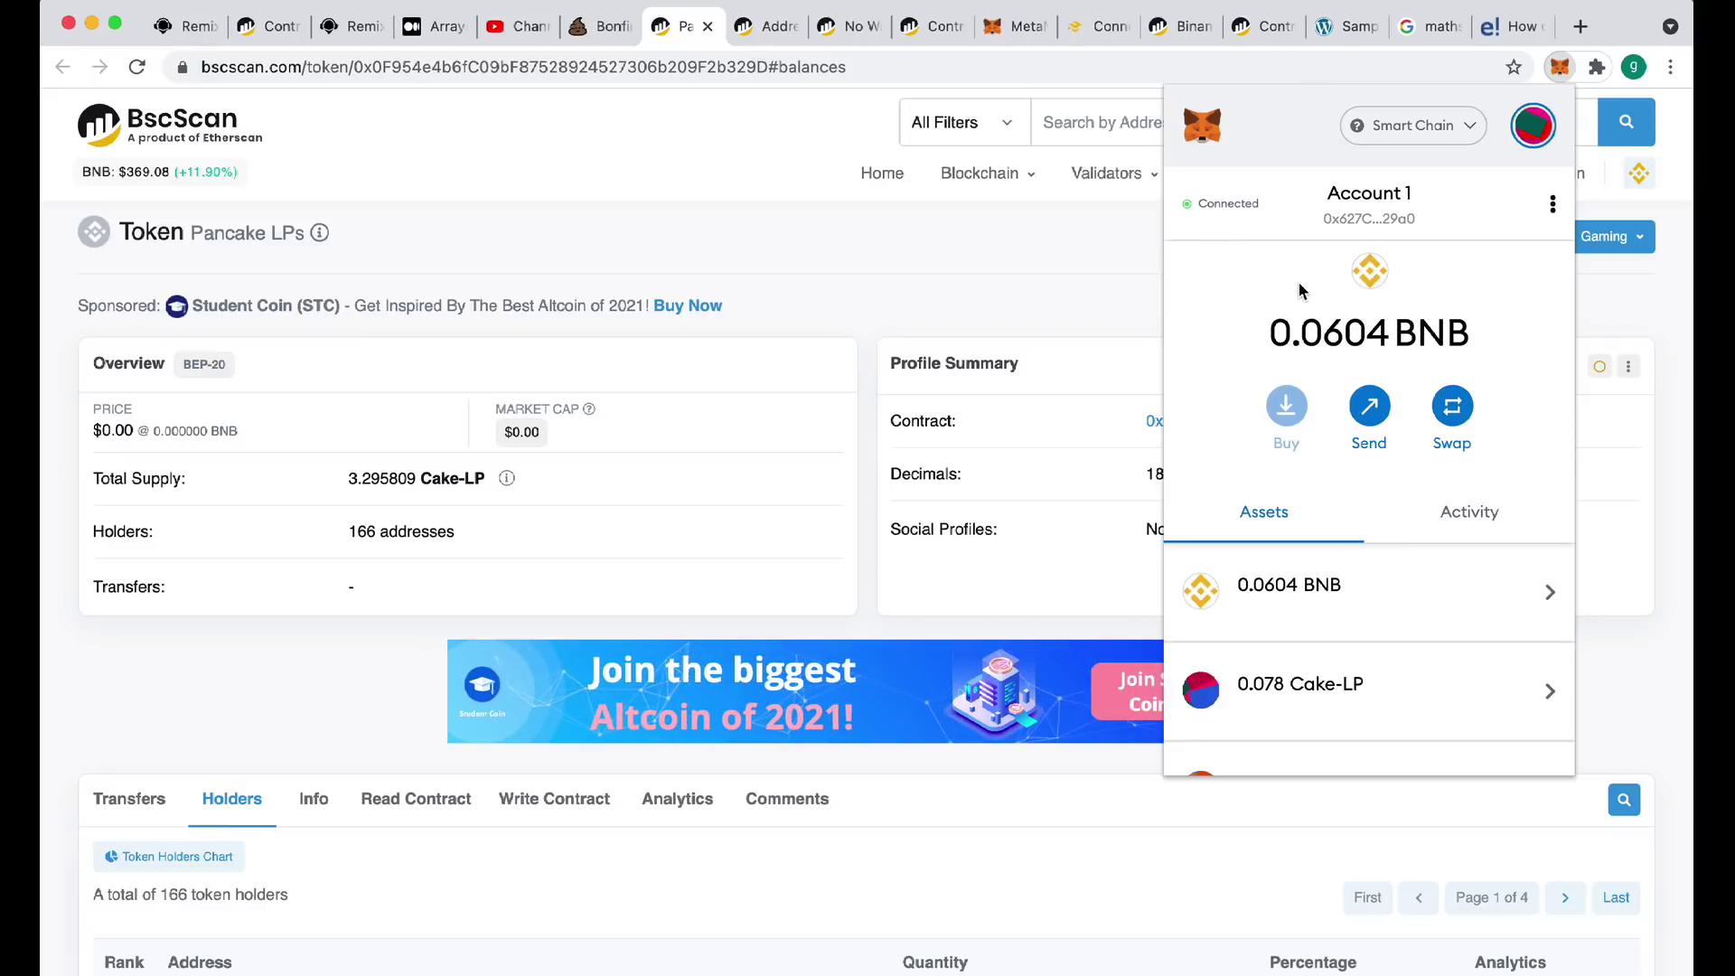
left_click(1013, 242)
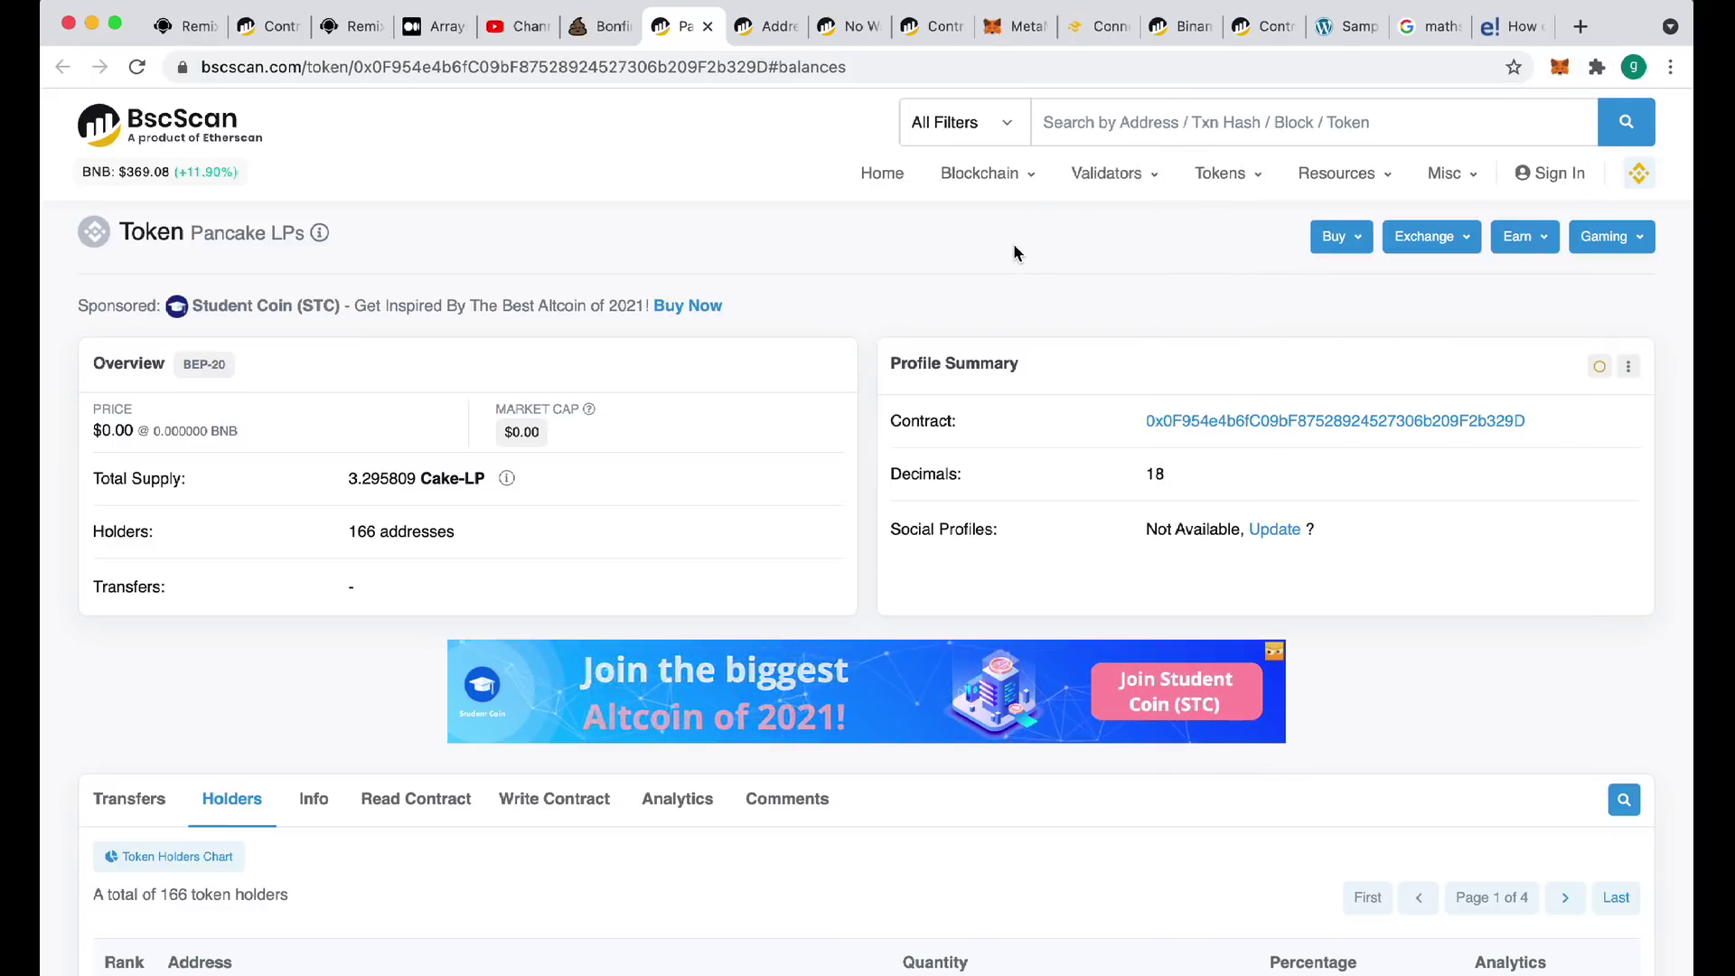
Load pancakeswap.finance in the browser tab holding the BscScan Pancake LPs page
left_click(610, 27)
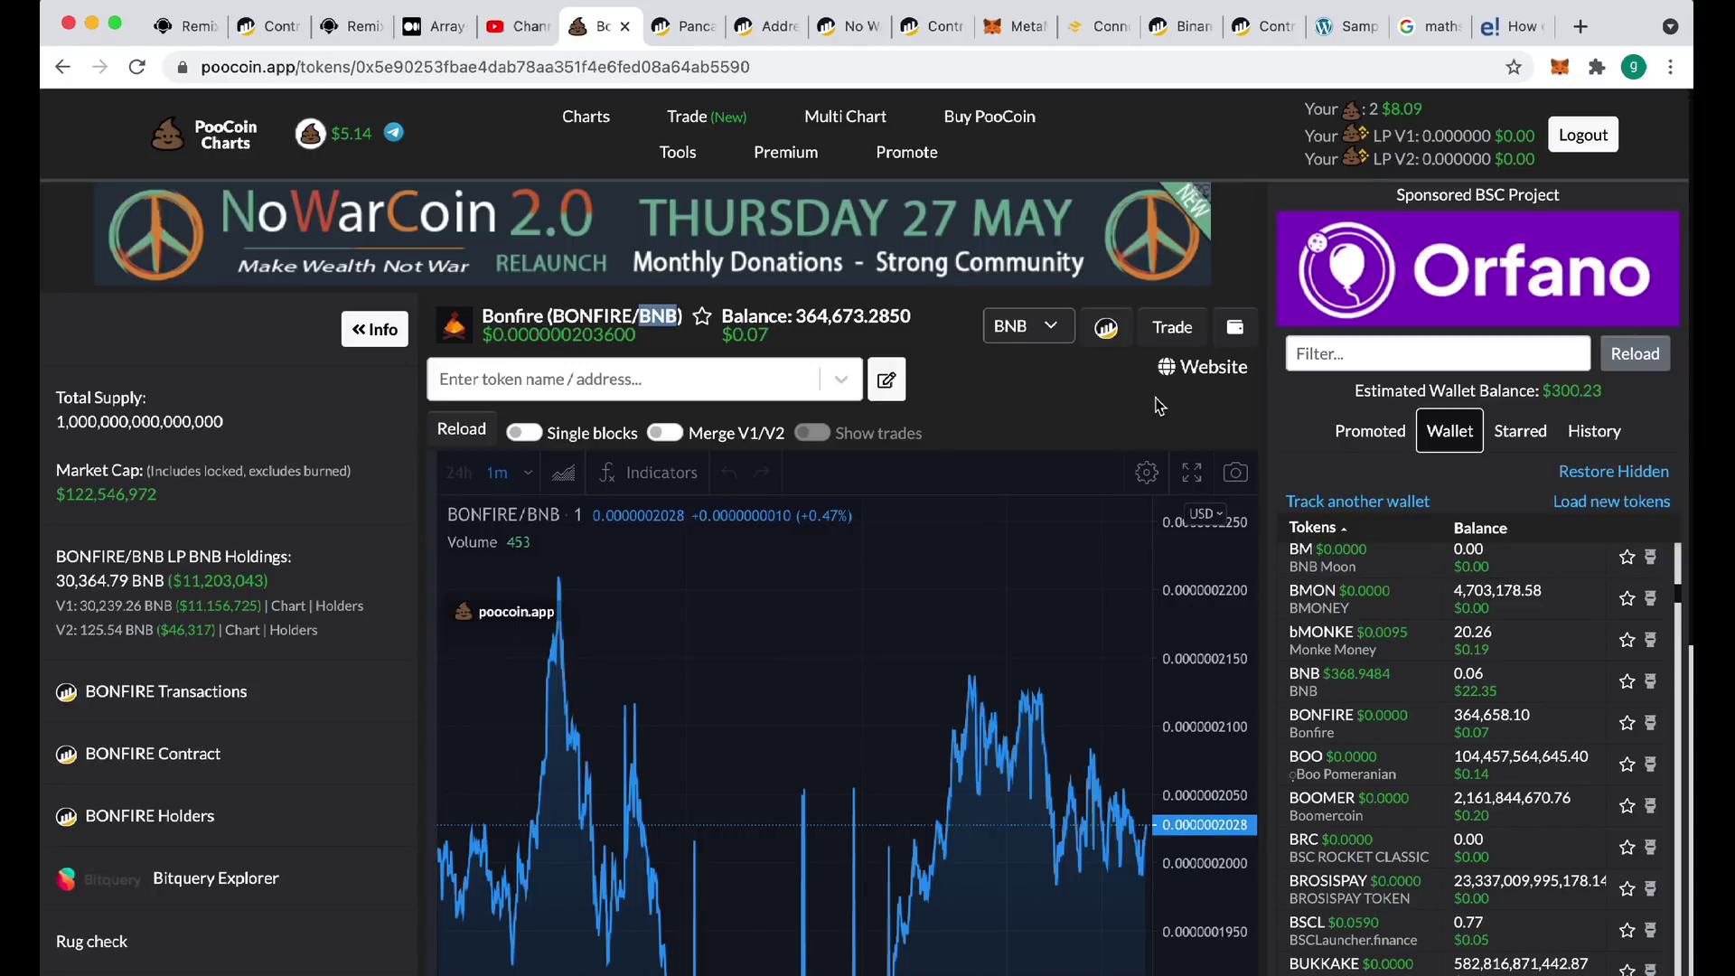
left_click(685, 32)
left_click(601, 68)
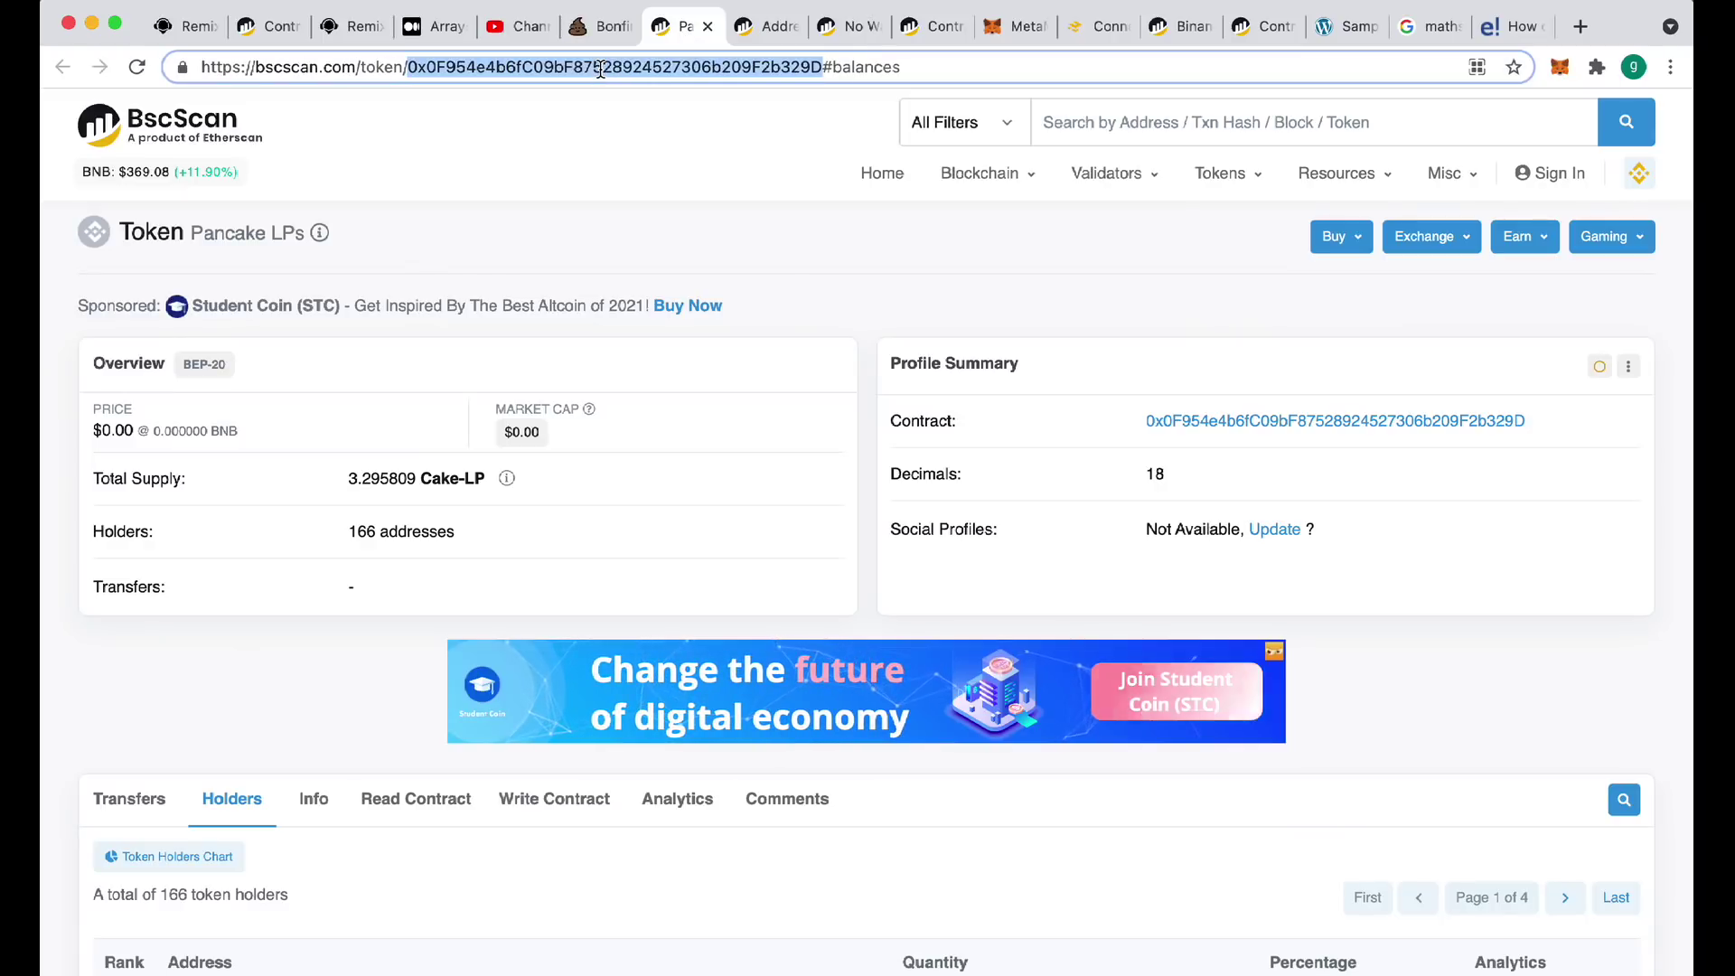
type("panca")
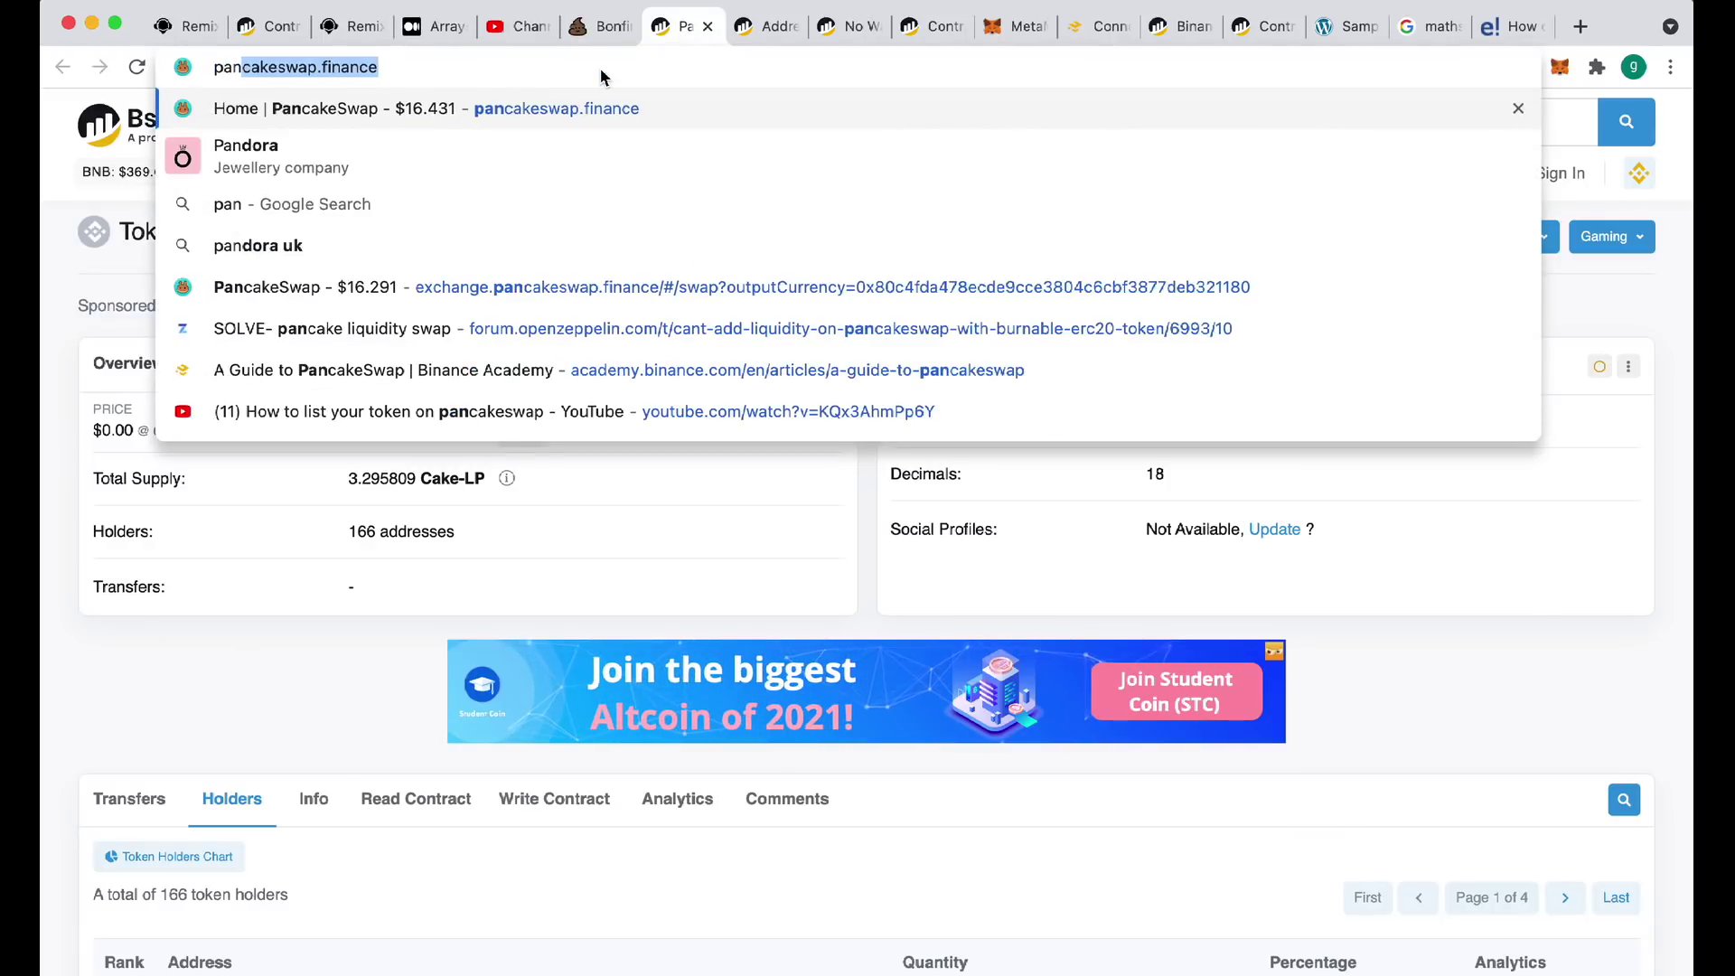
type("keswap")
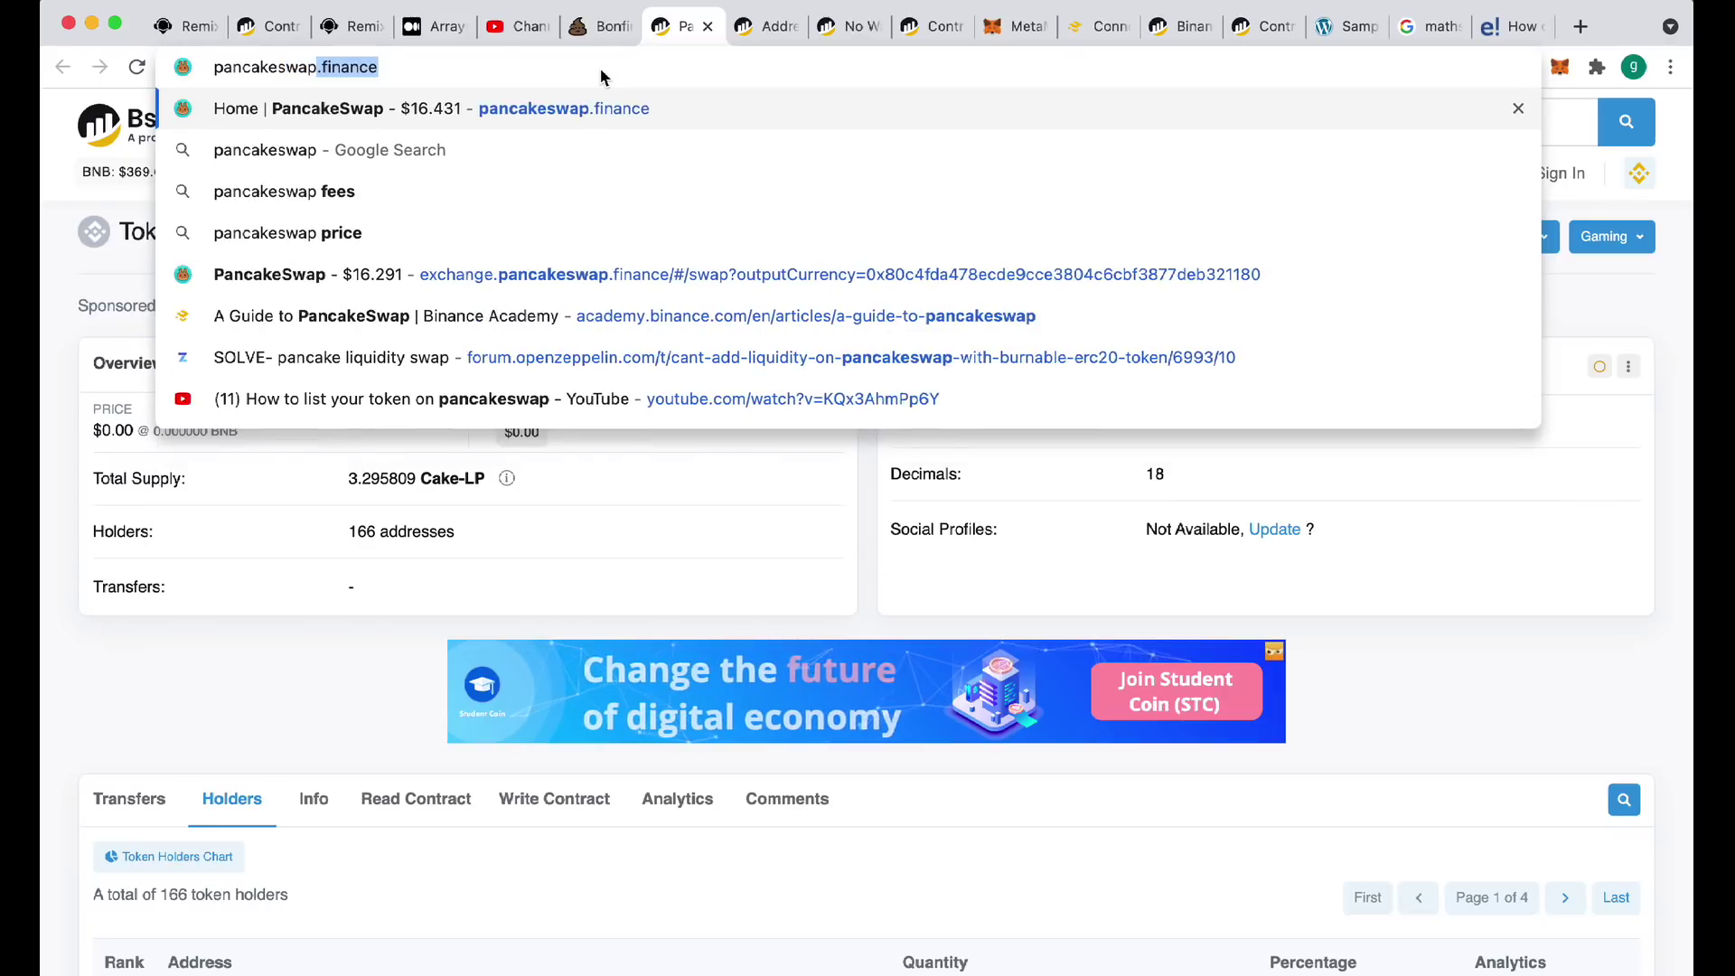
type(".")
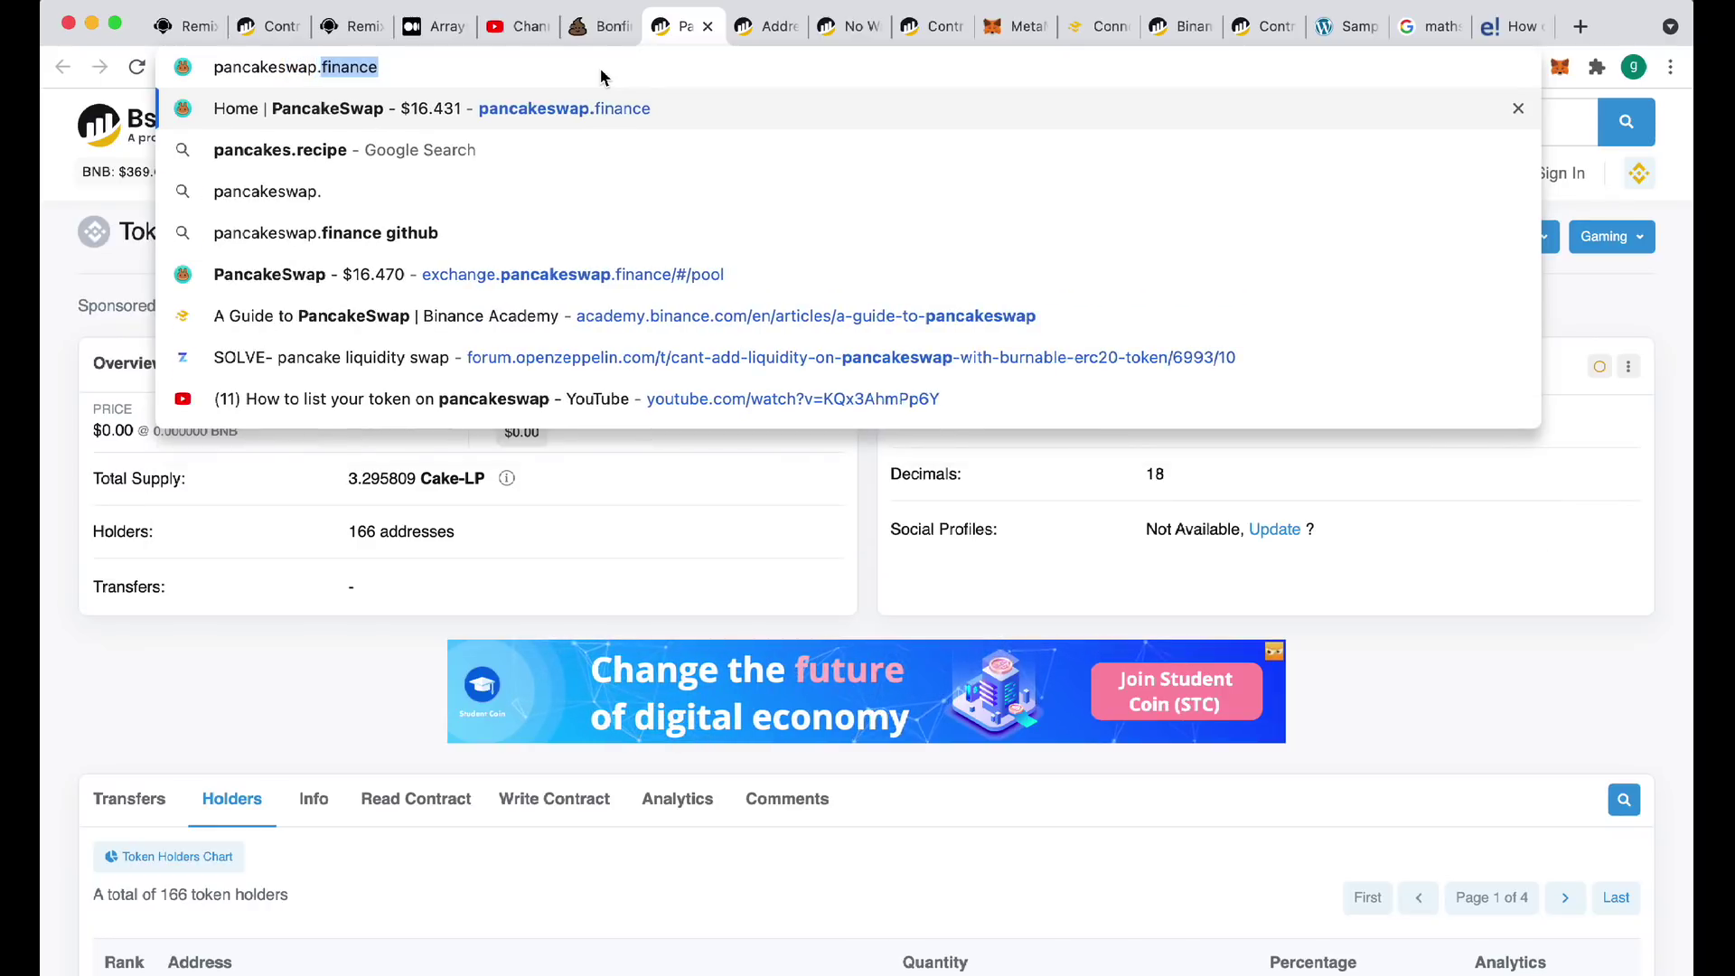
key("Return")
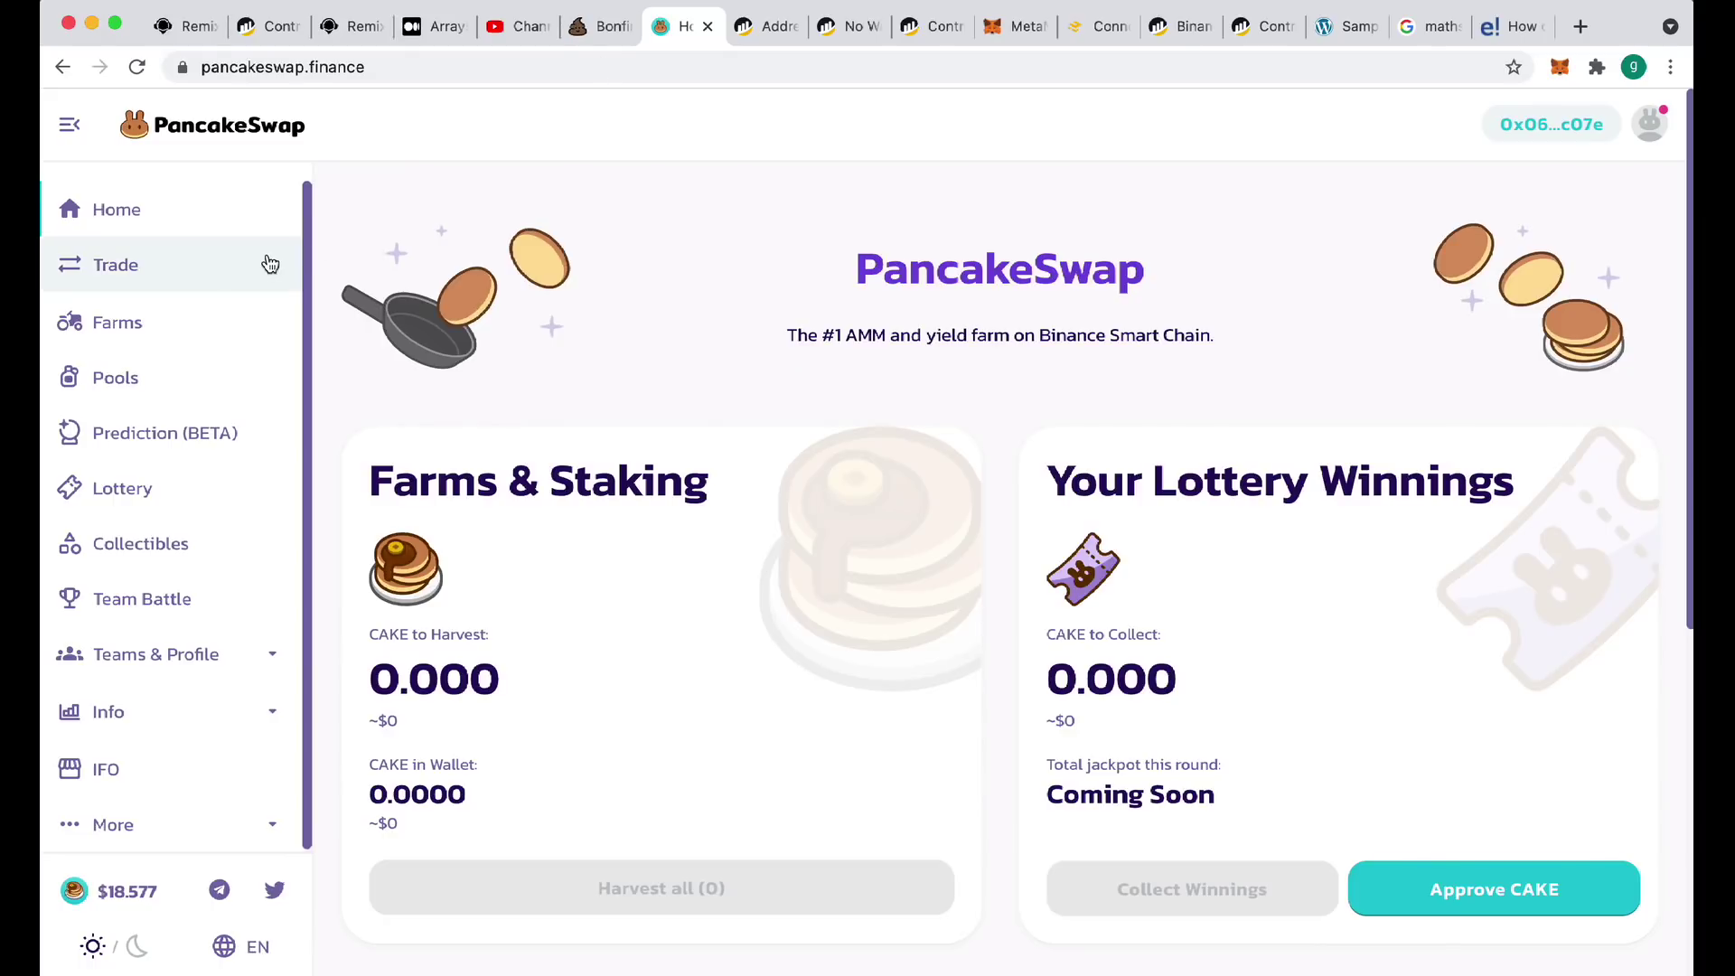
Open PancakeSwap's Liquidity page under Trade and look over the wallet's liquidity pools
left_click(189, 283)
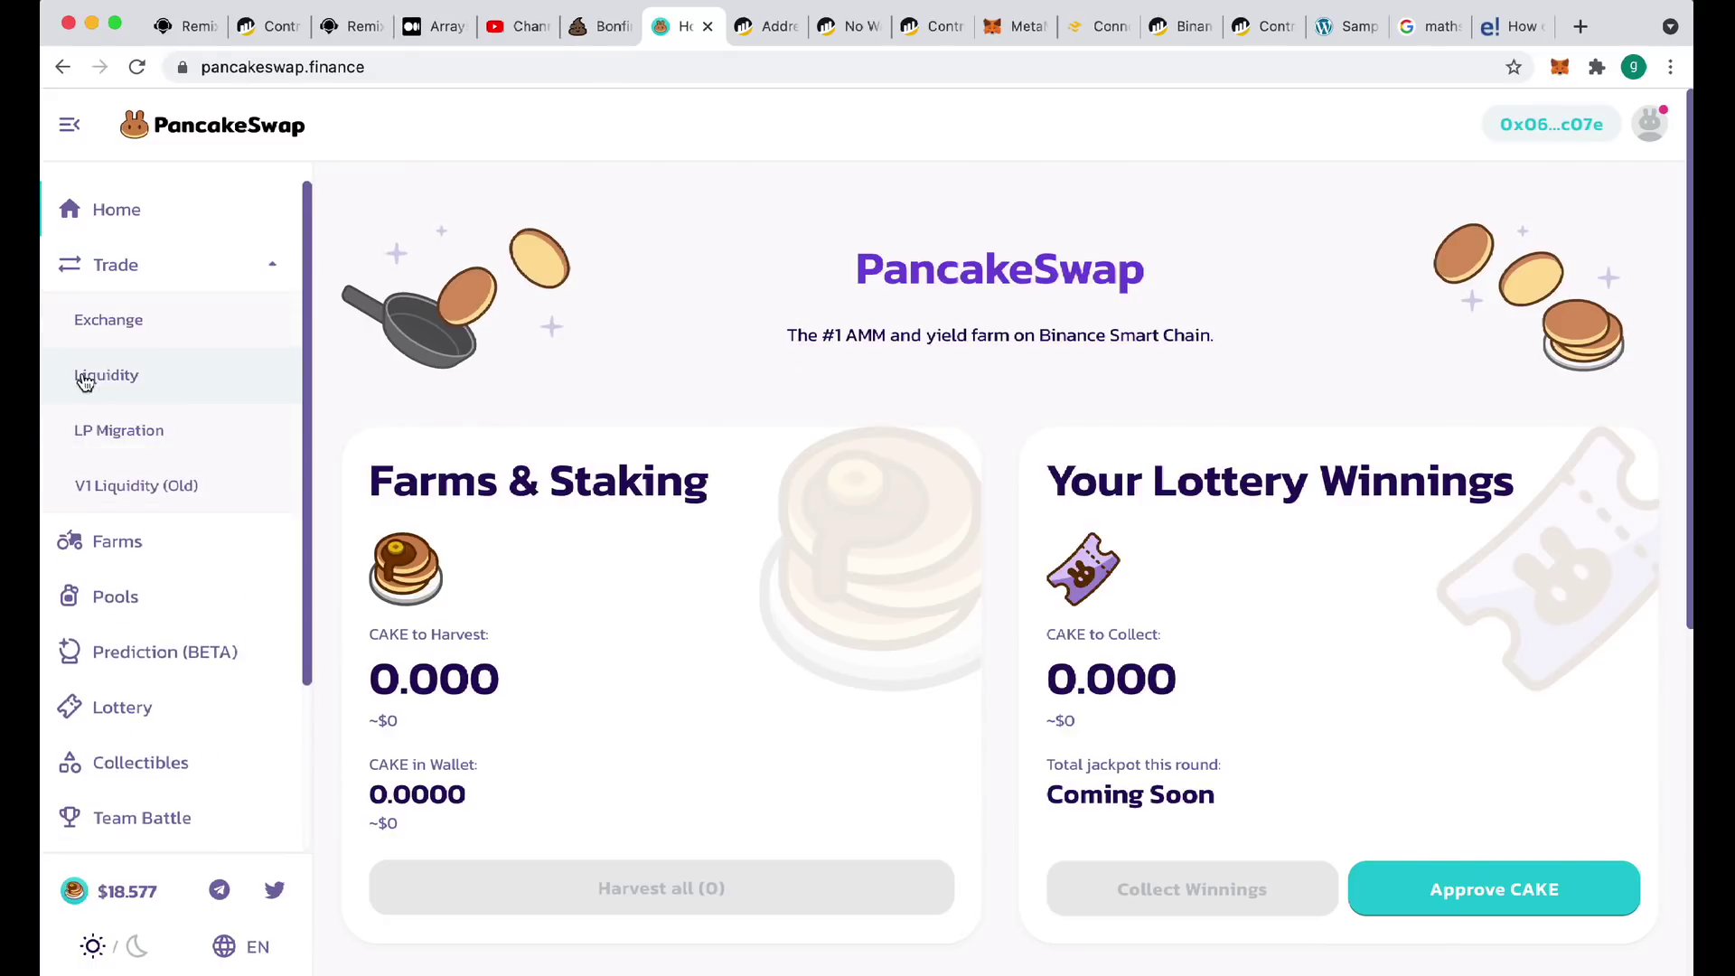
left_click(121, 381)
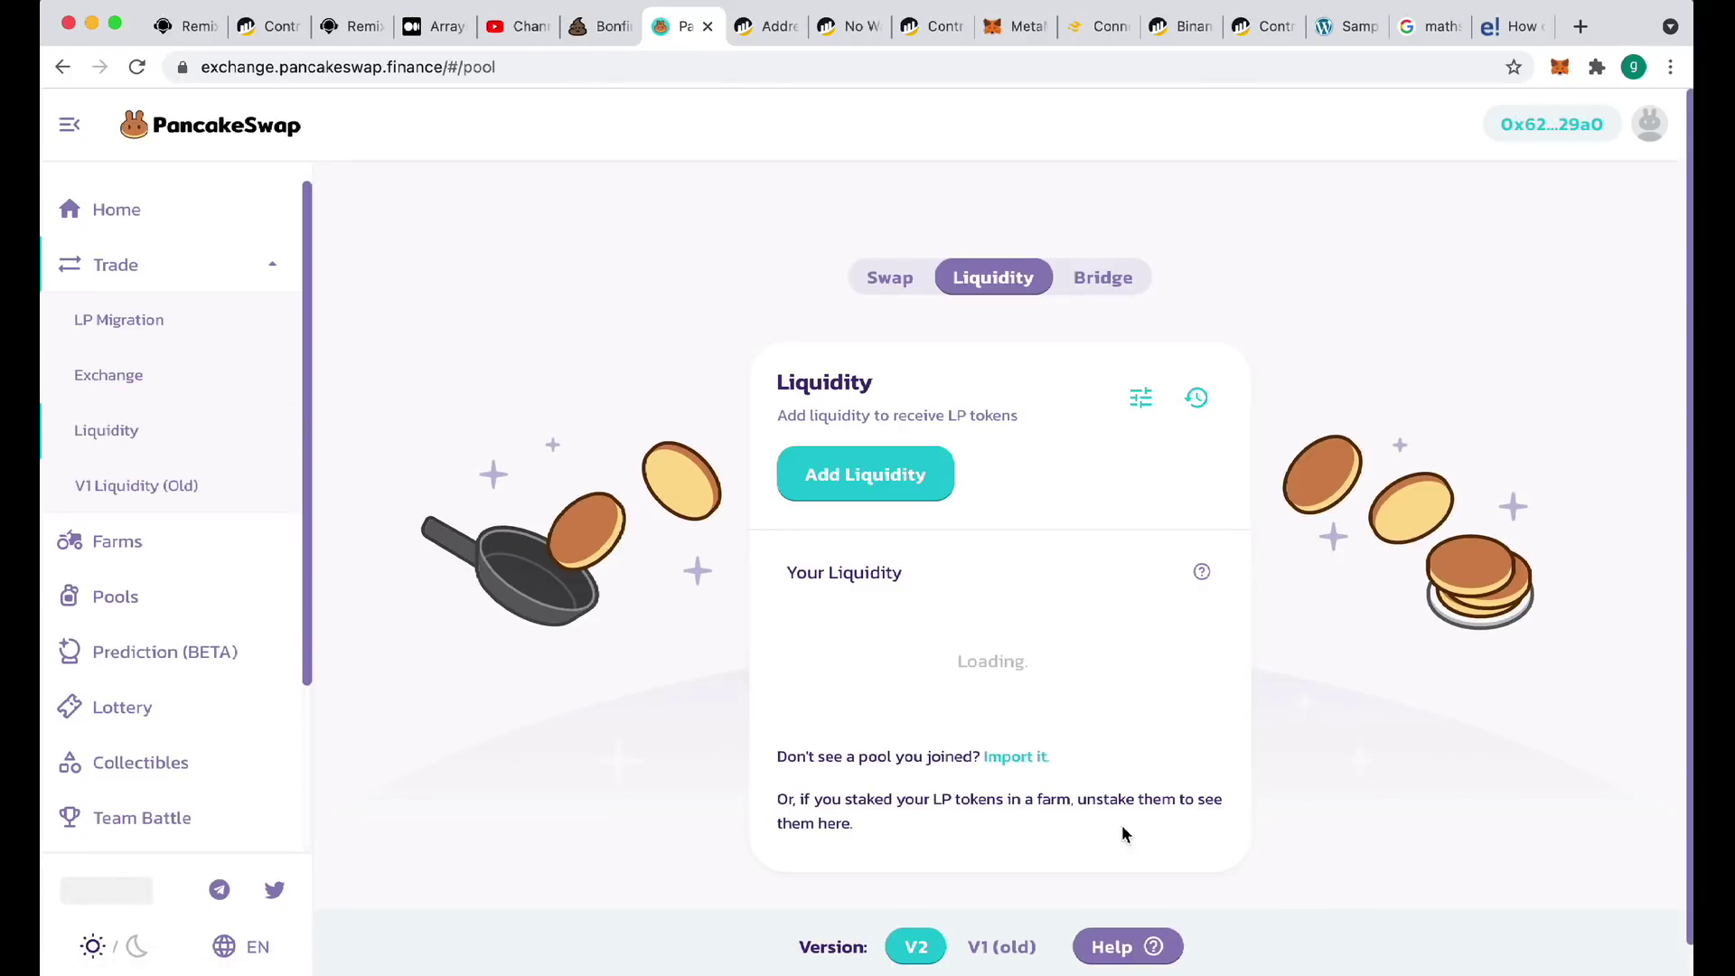
scroll(684, 691, "down", 1)
scroll(680, 691, "up", 1)
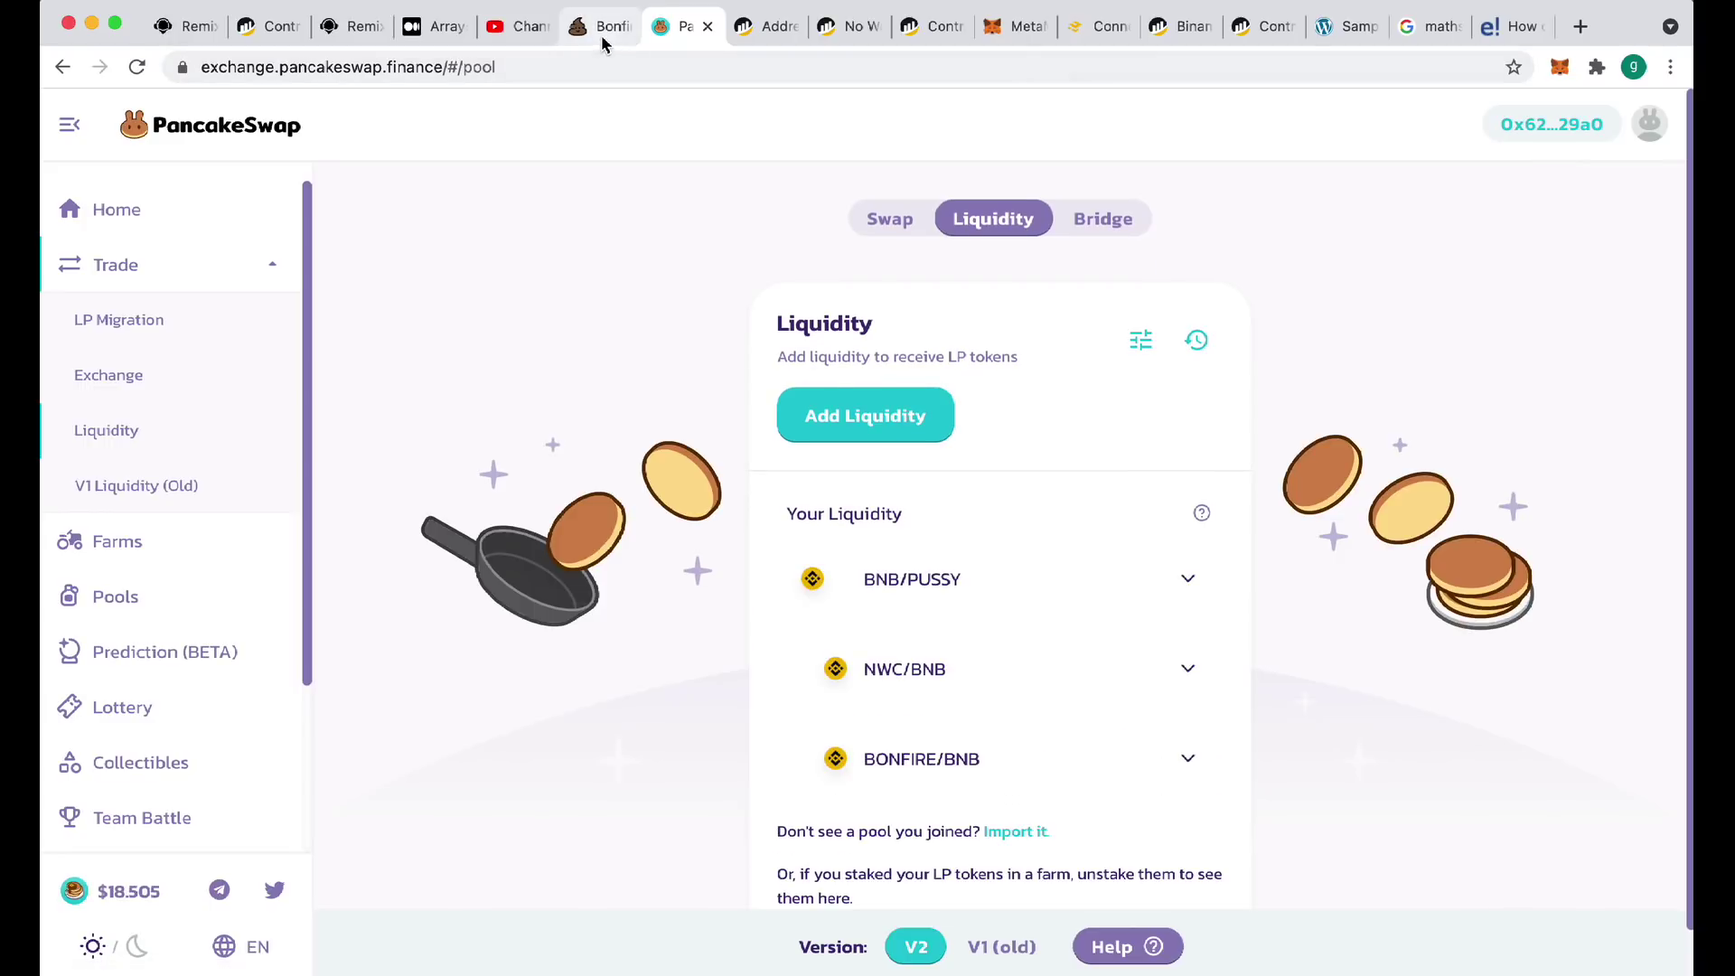
Expand the BONFIRE/BNB position in the wallet's liquidity list and review its pooled amounts and pool share
scroll(680, 649, "down", 2)
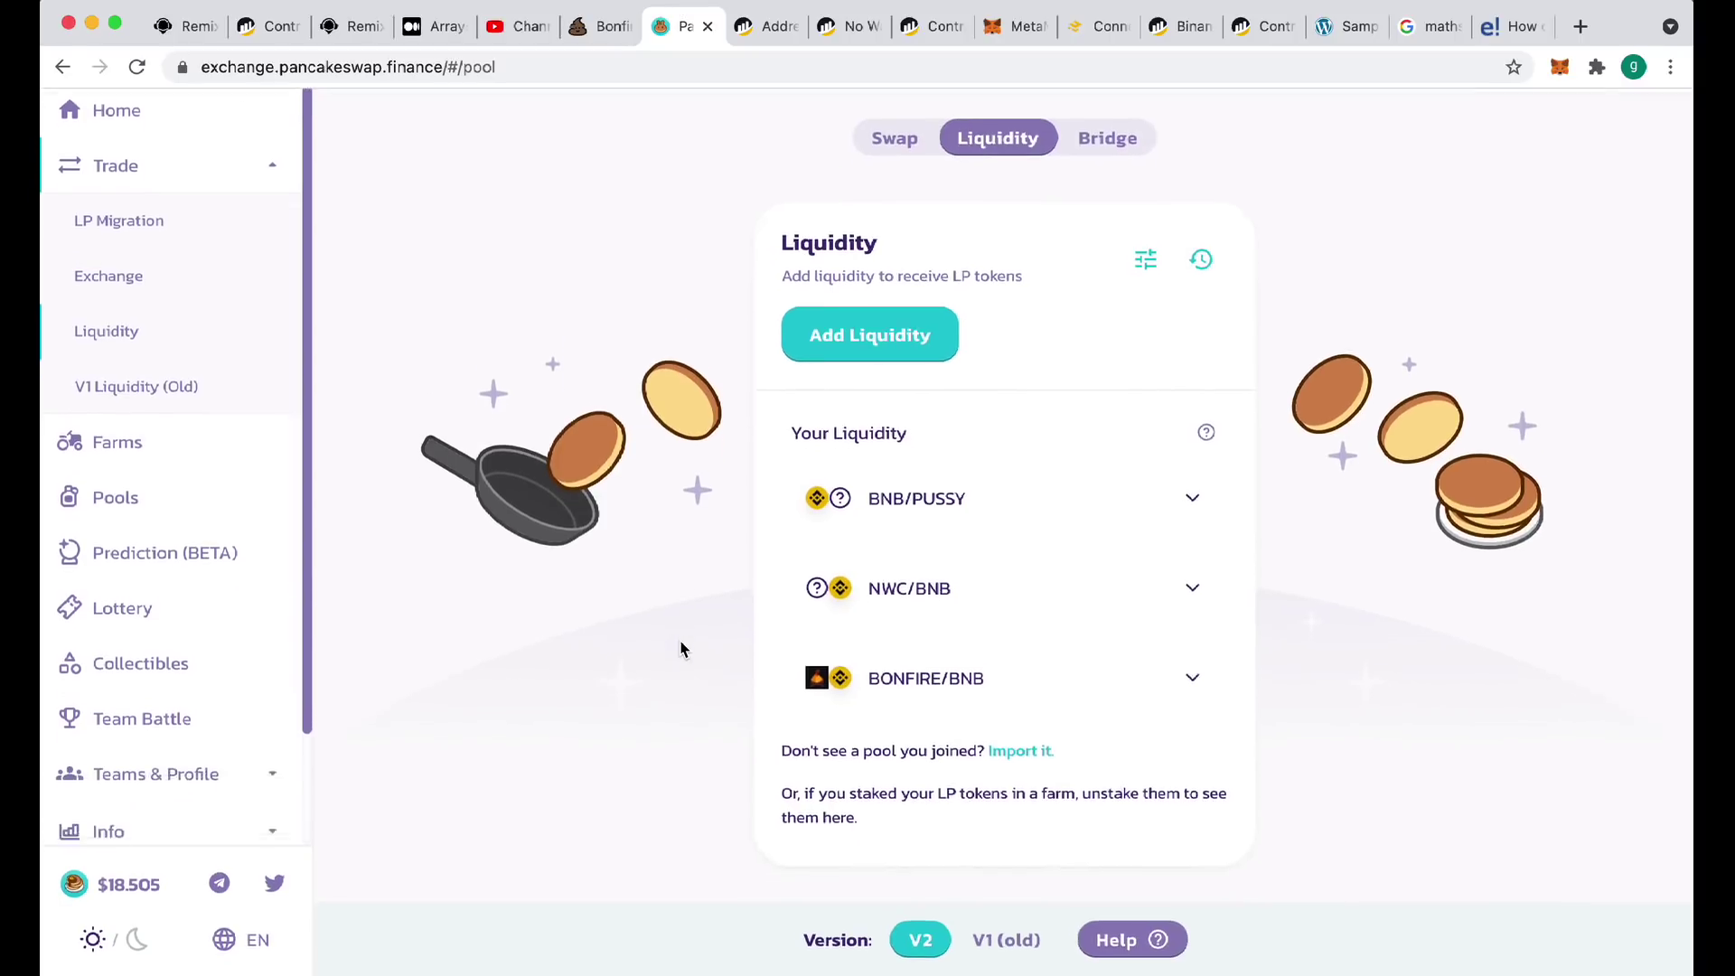
scroll(767, 666, "up", 2)
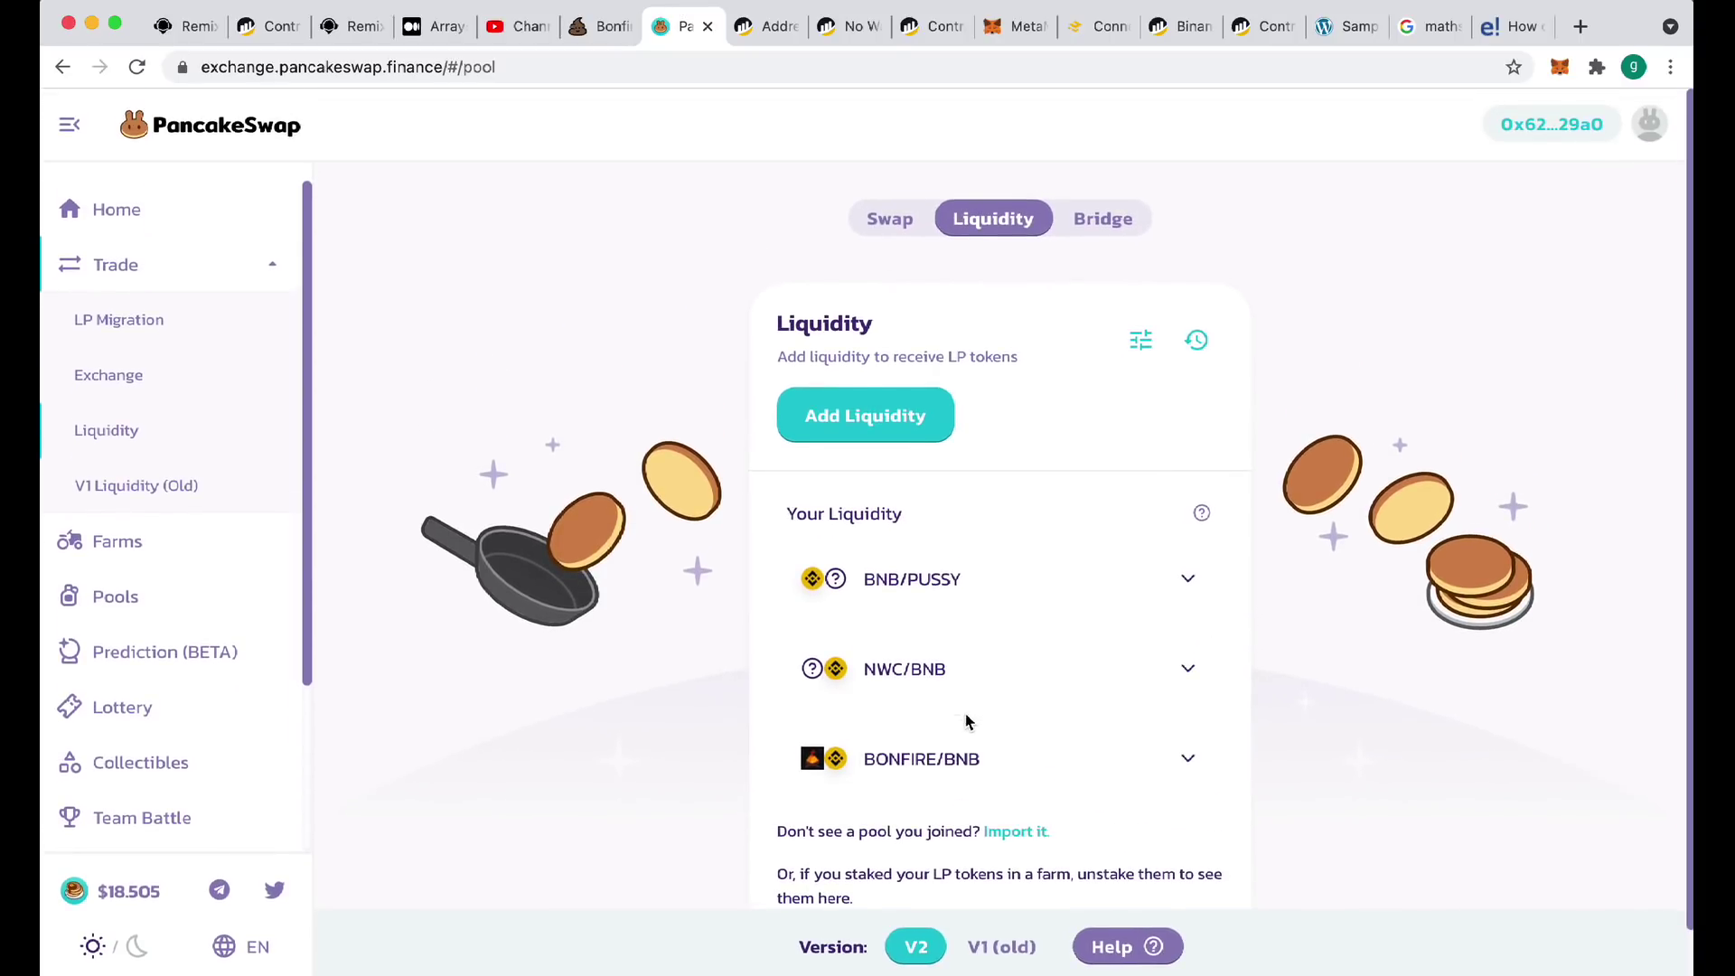
left_click(970, 763)
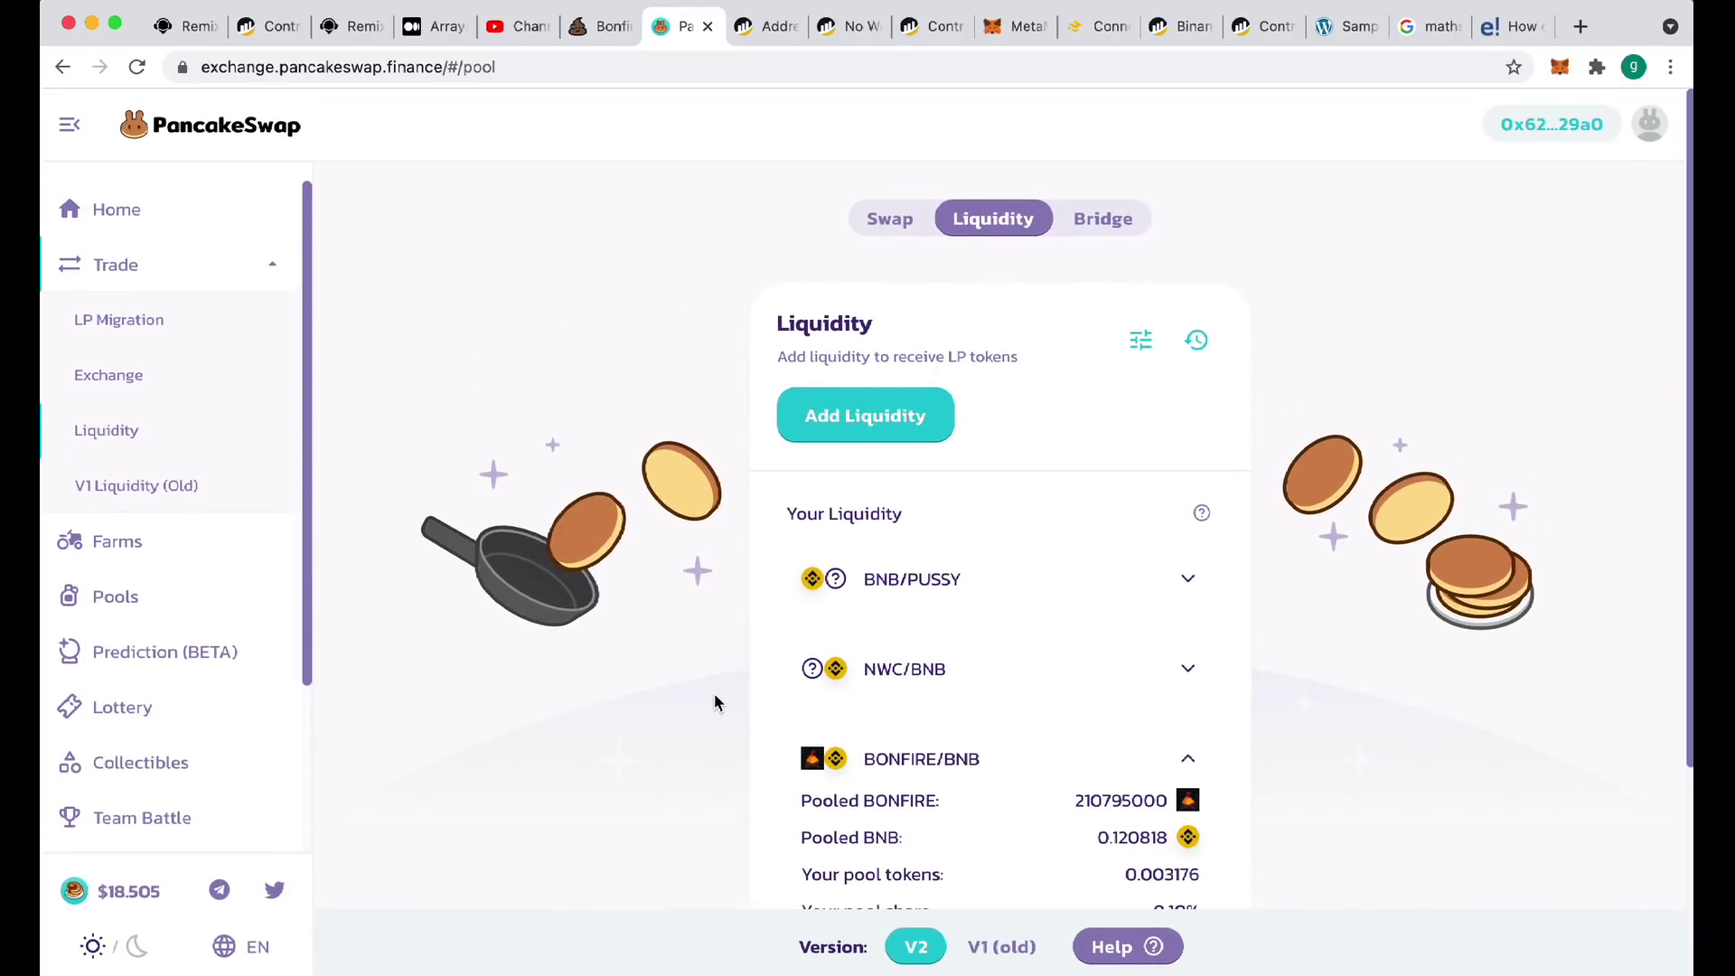
scroll(714, 693, "down", 3)
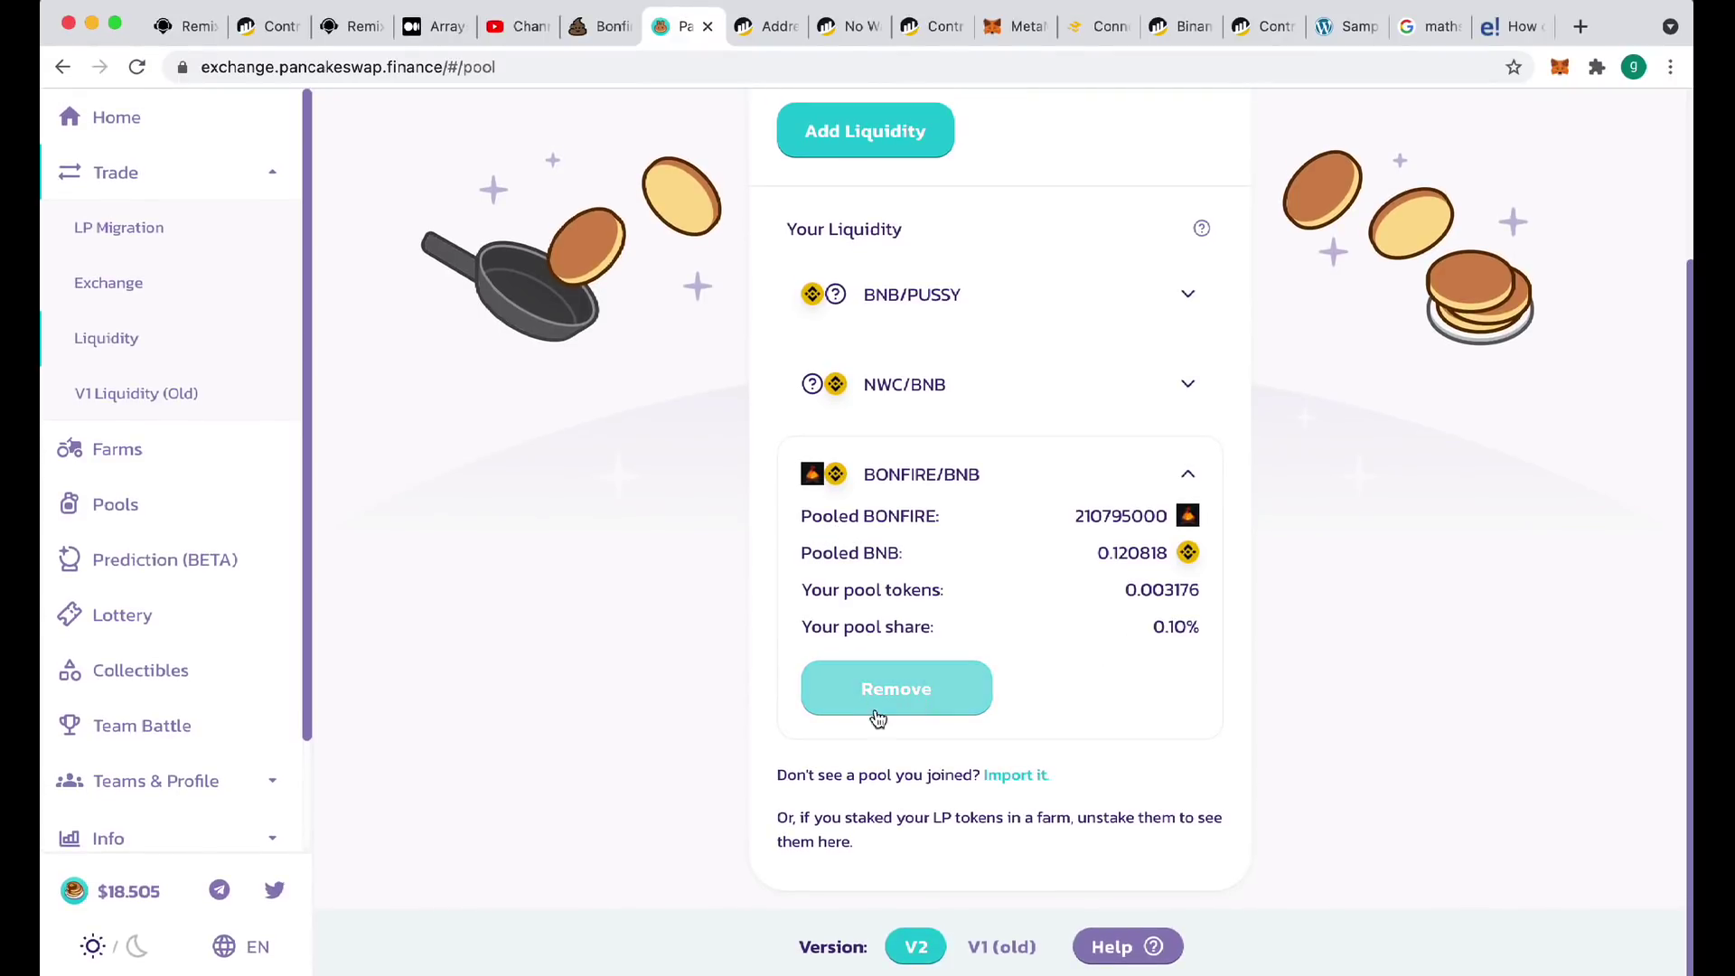
Set the BONFIRE/BNB liquidity removal to 100% without approving it, check it against the Preview screenshot of the supply form, and return to the browser
left_click(908, 704)
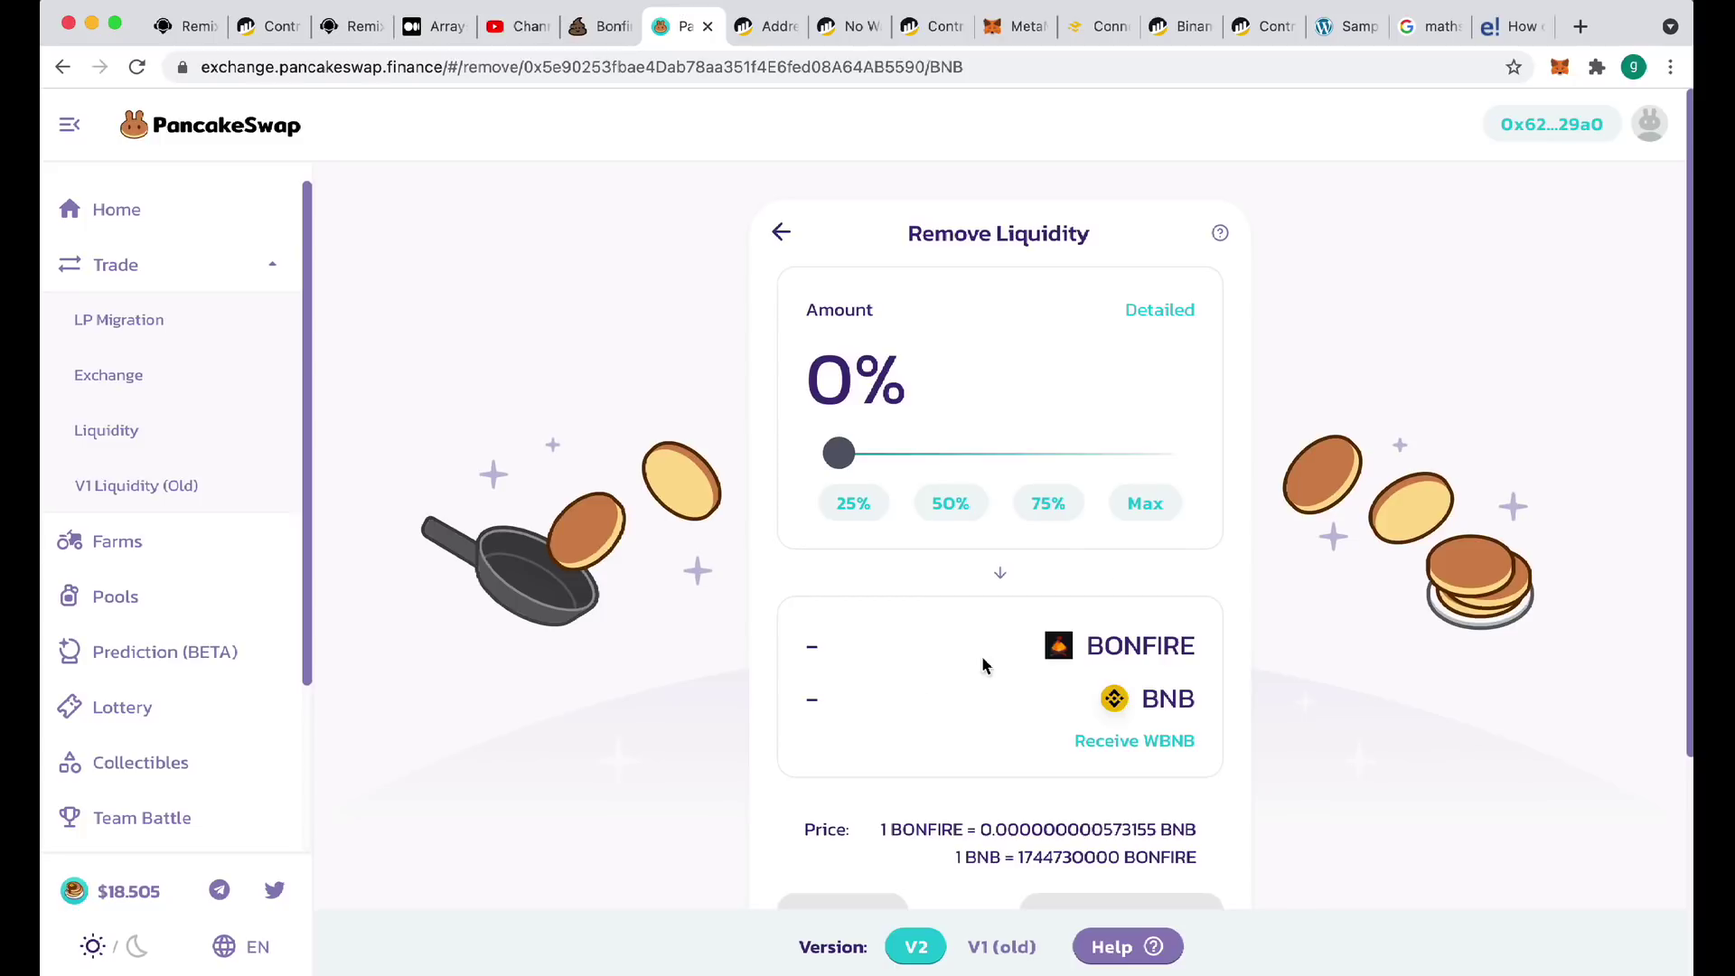
left_click(1155, 504)
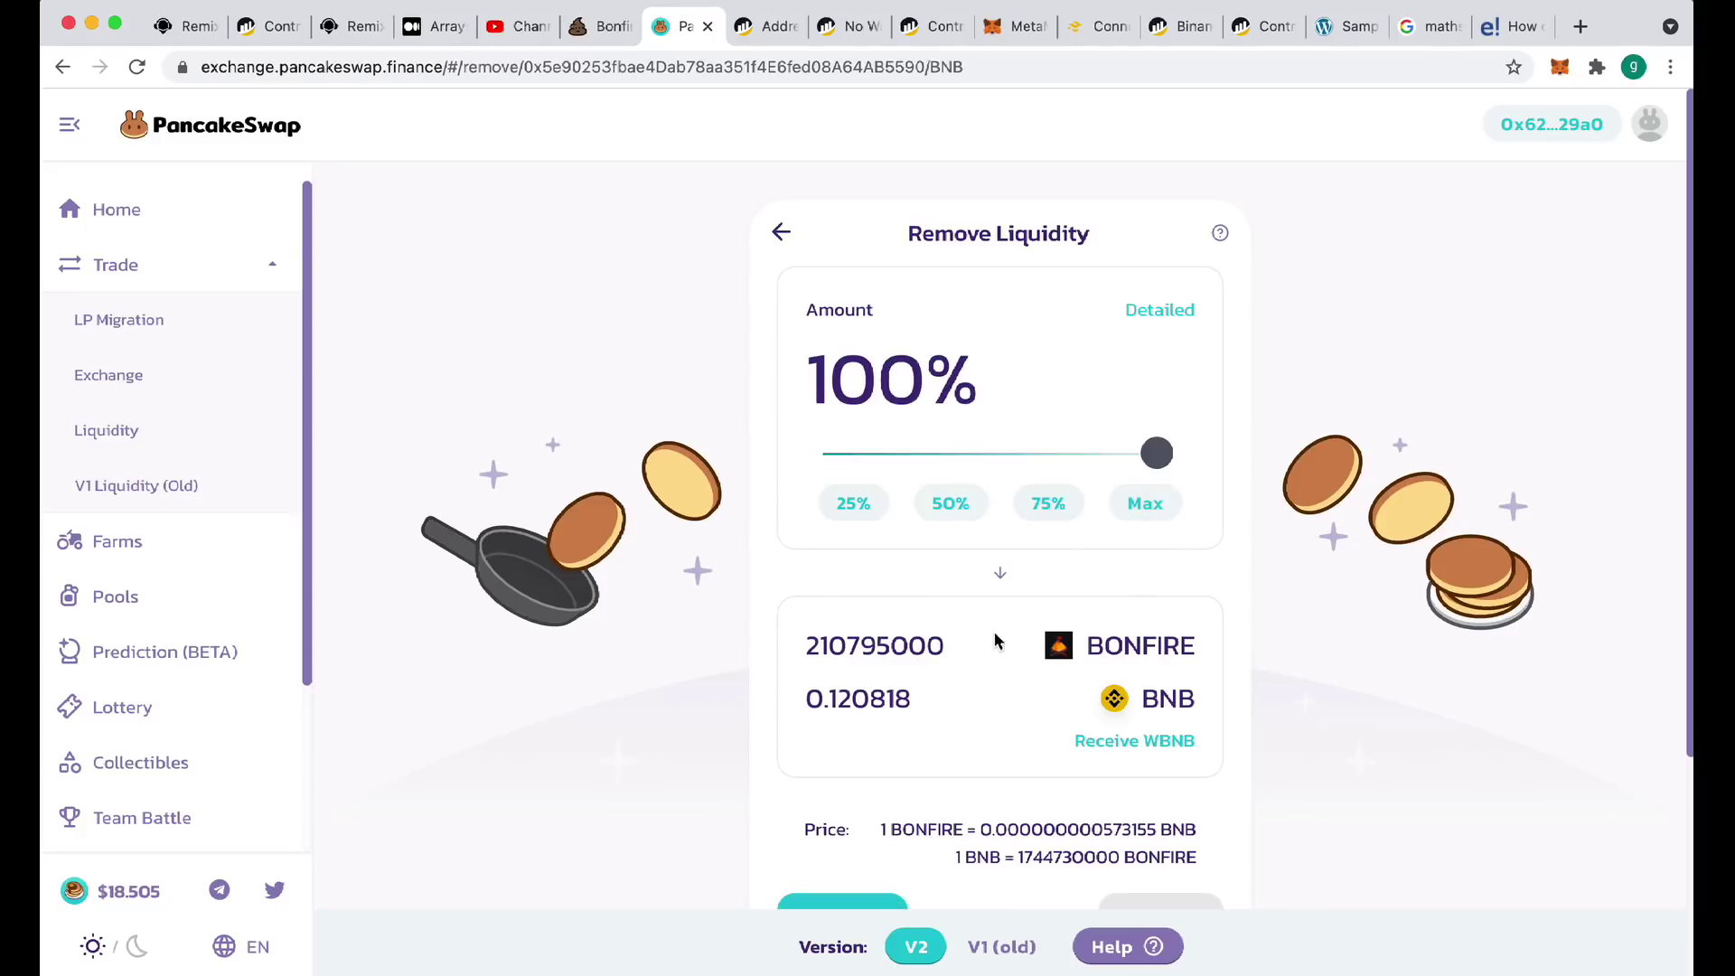
scroll(968, 643, "down", 2)
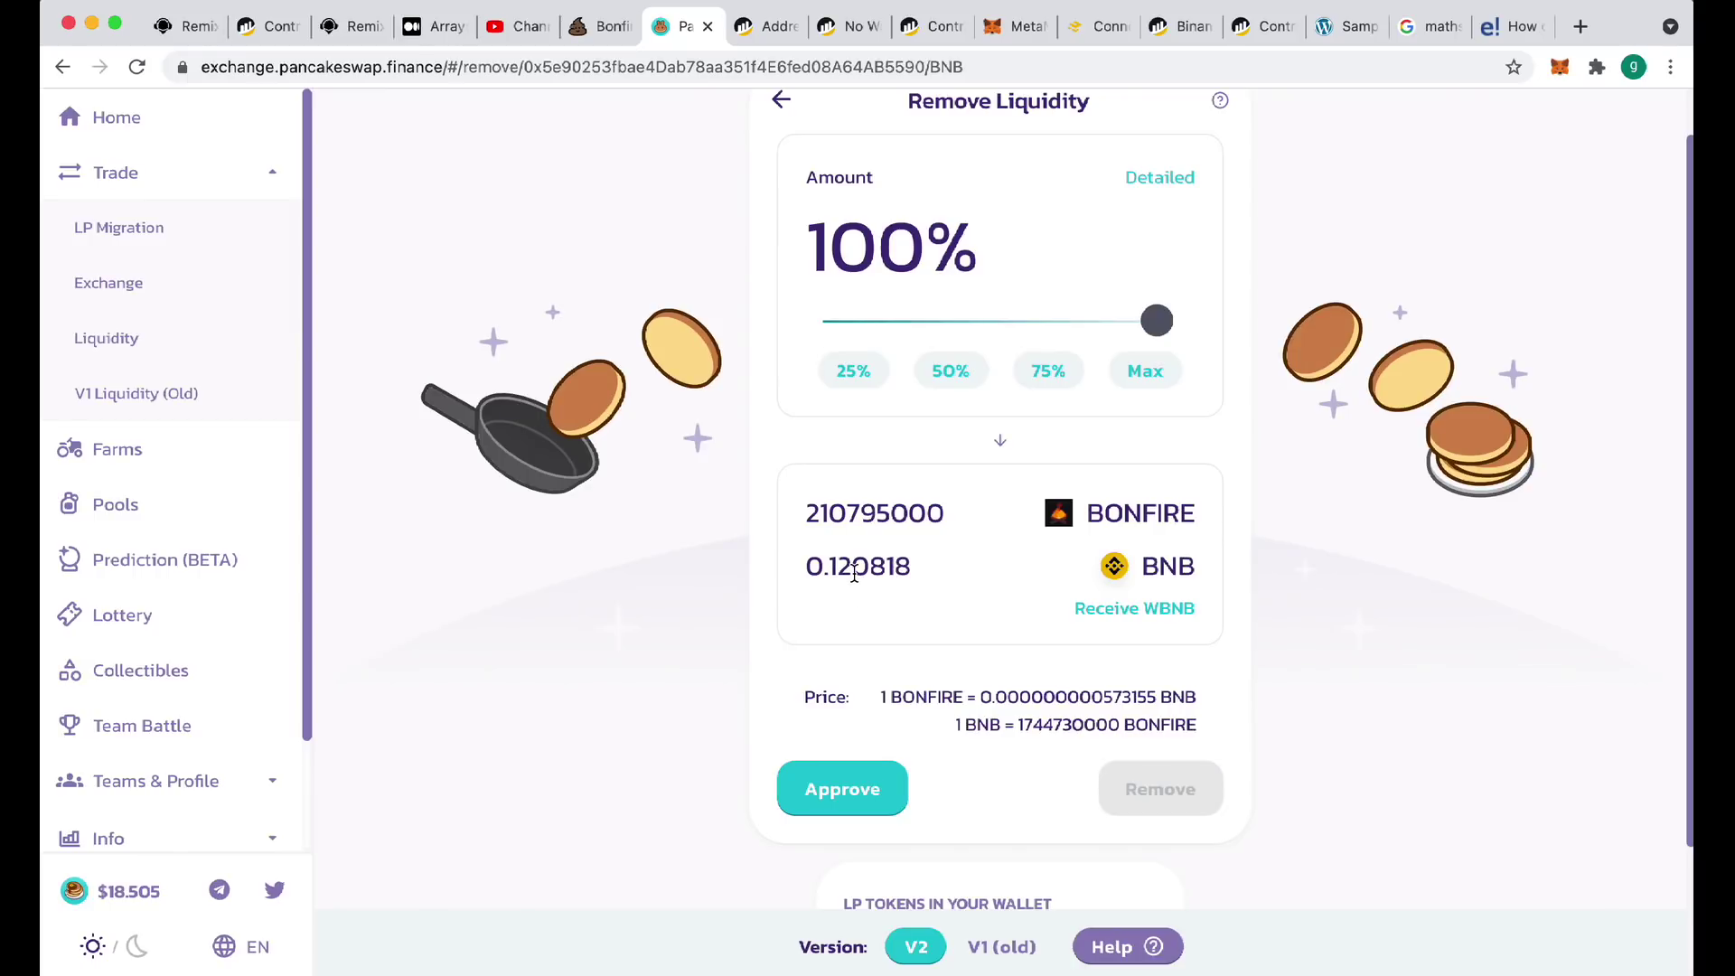
key("super+Tab")
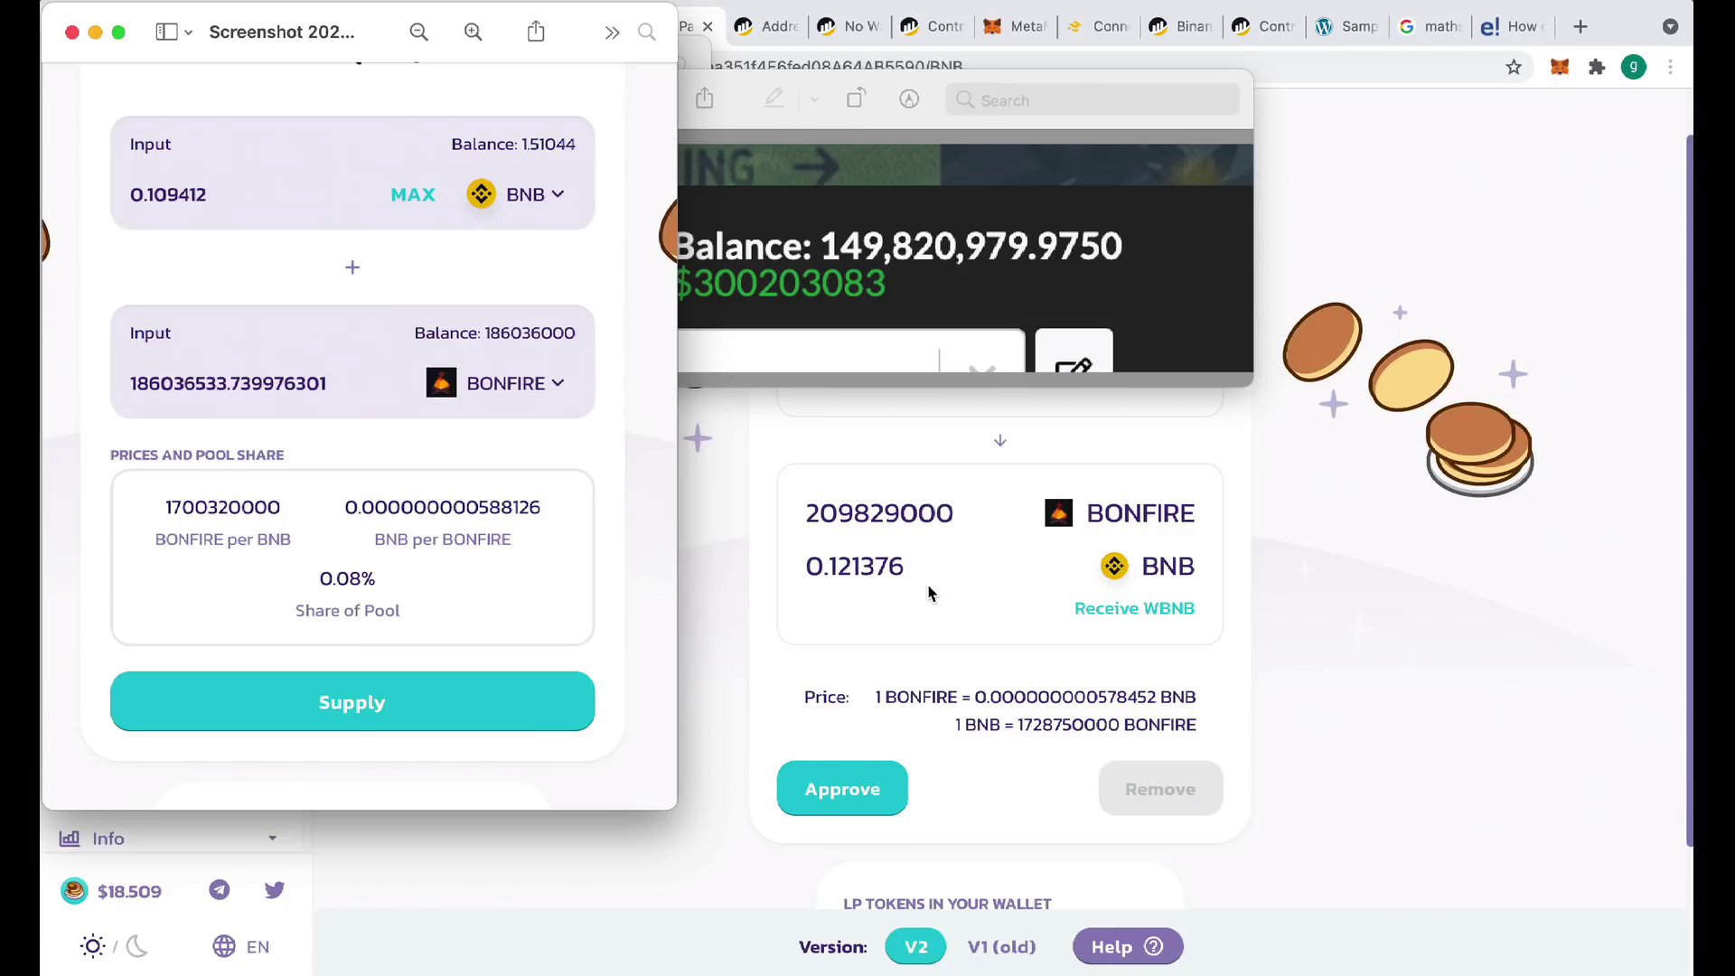
left_click(737, 662)
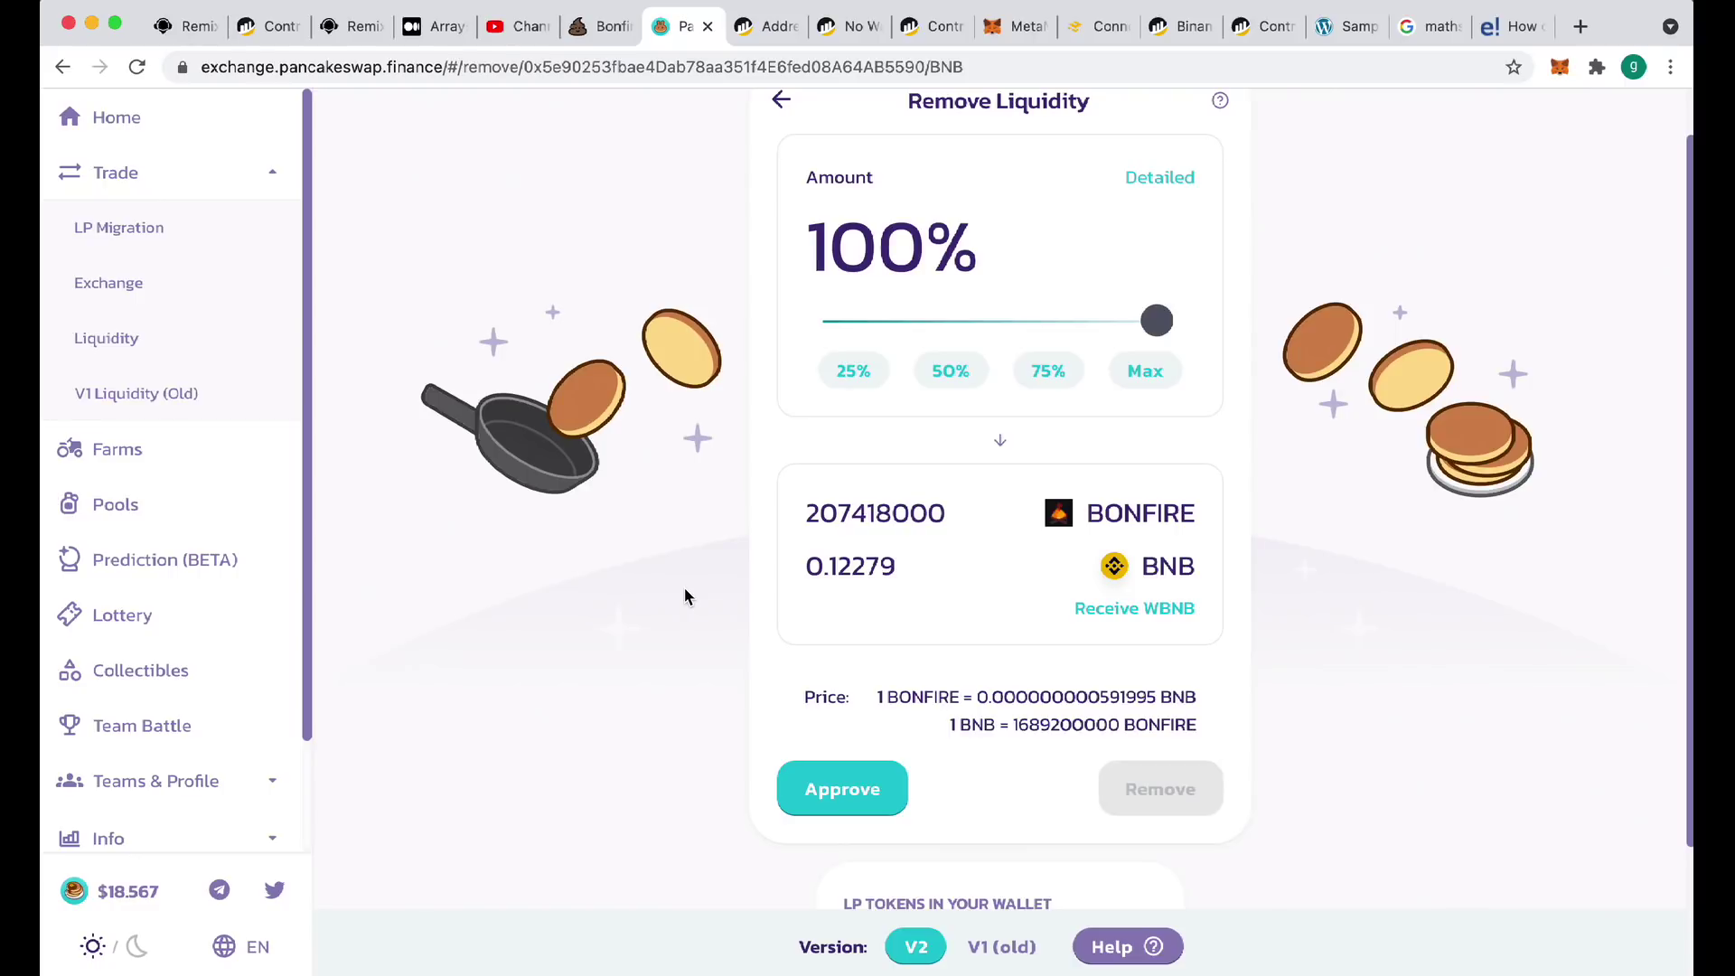
Look through the MetaMask wallet's assets for the LP-BONFIRE token and view its details
left_click(1559, 69)
scroll(1338, 515, "down", 4)
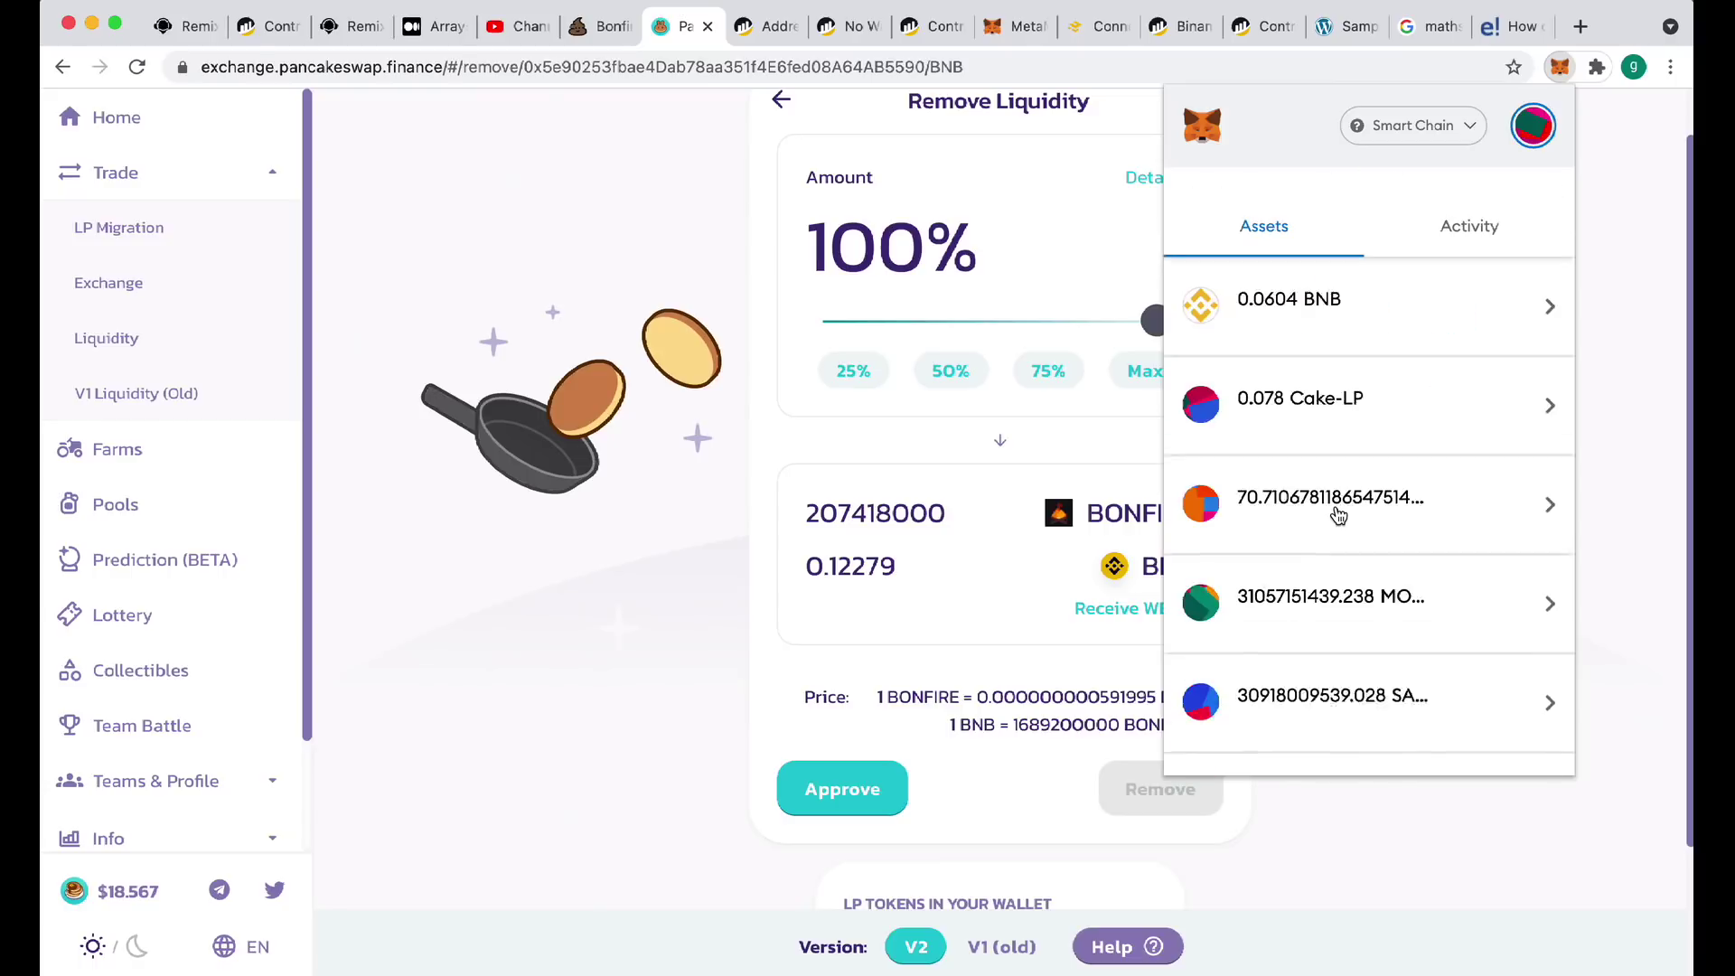
scroll(1339, 515, "down", 12)
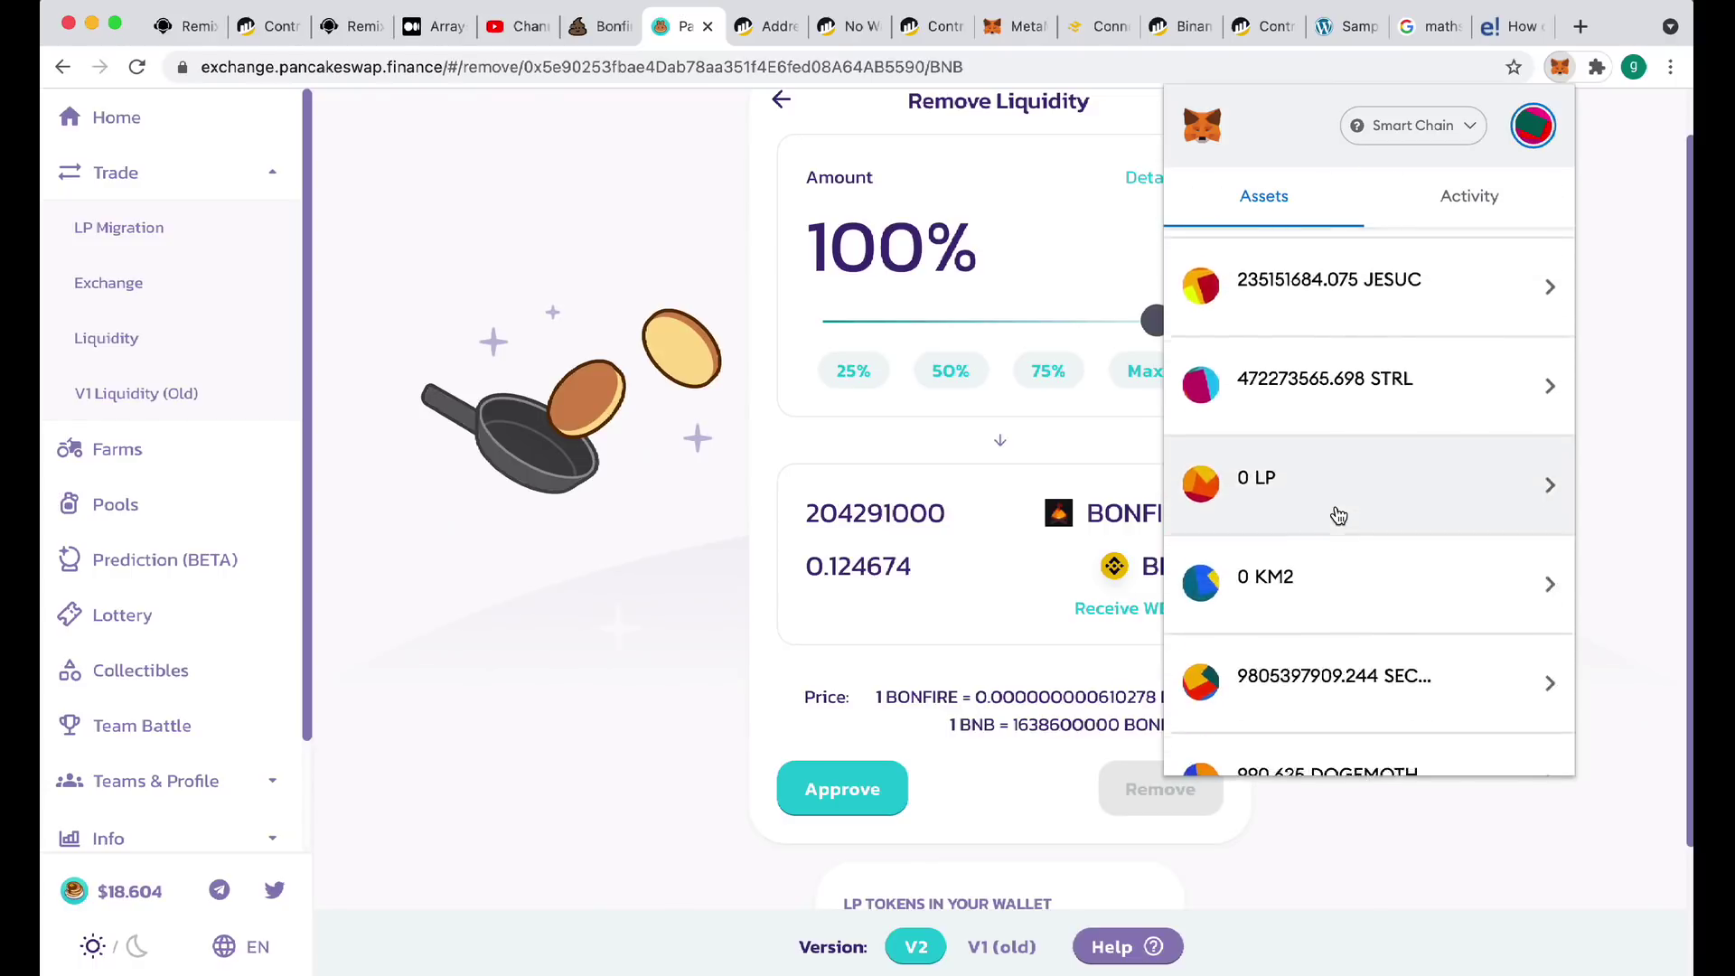
scroll(1338, 516, "down", 10)
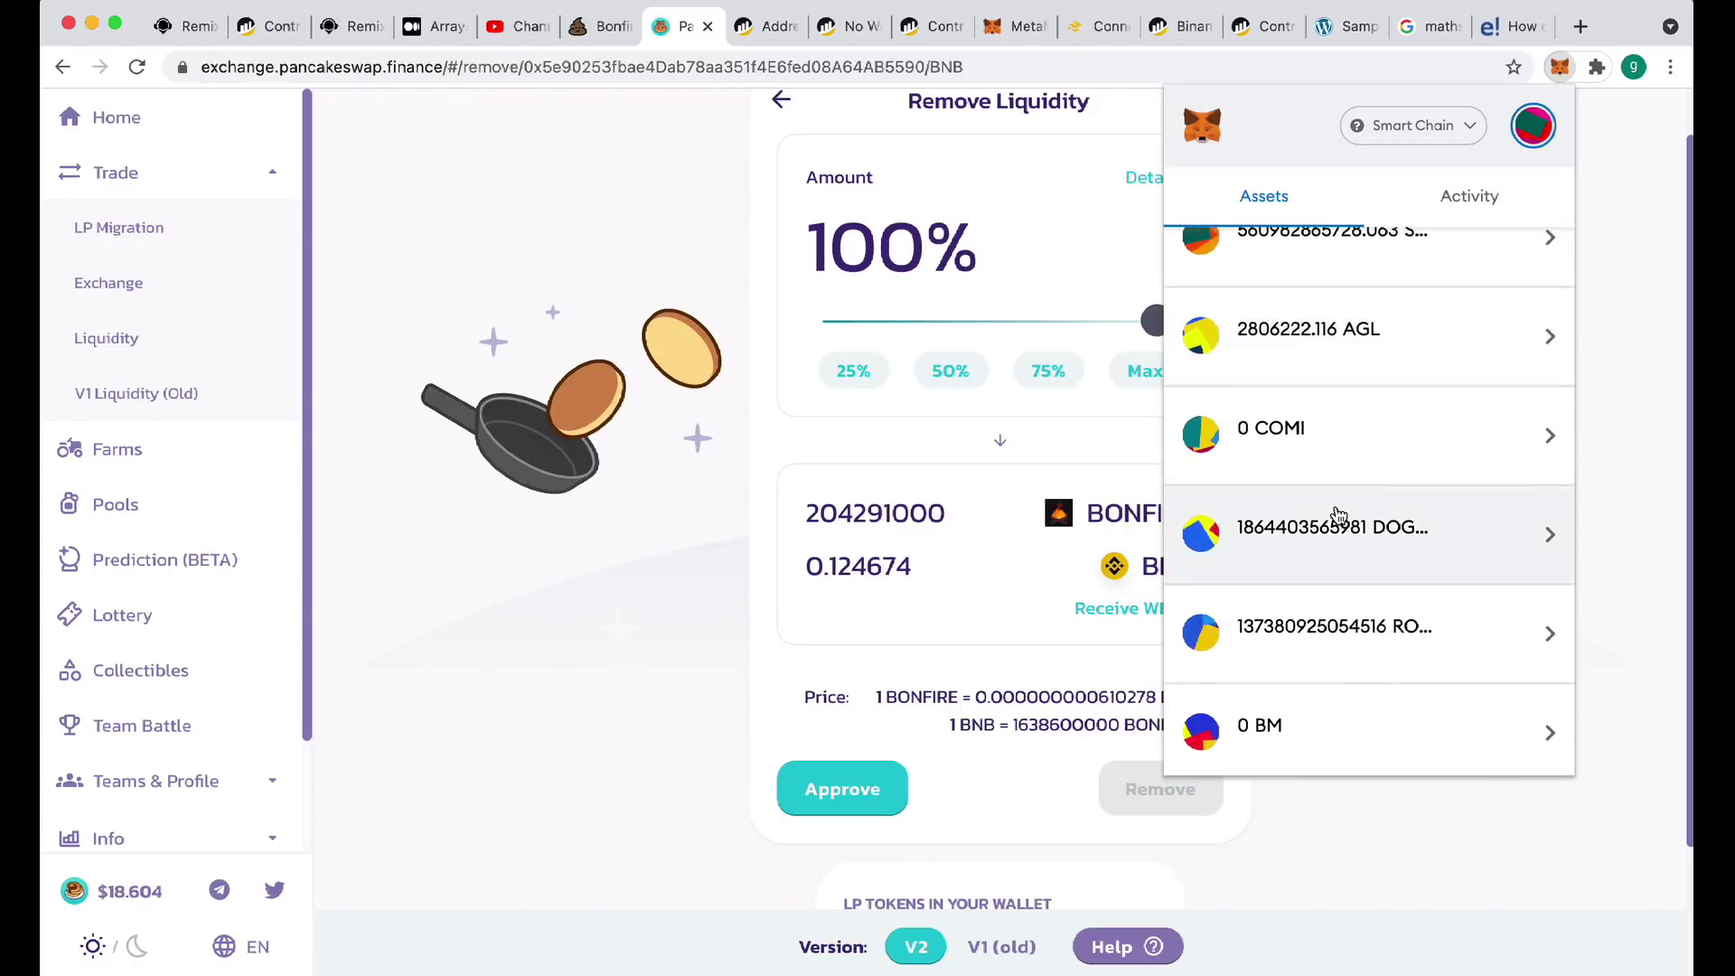
scroll(1338, 515, "down", 10)
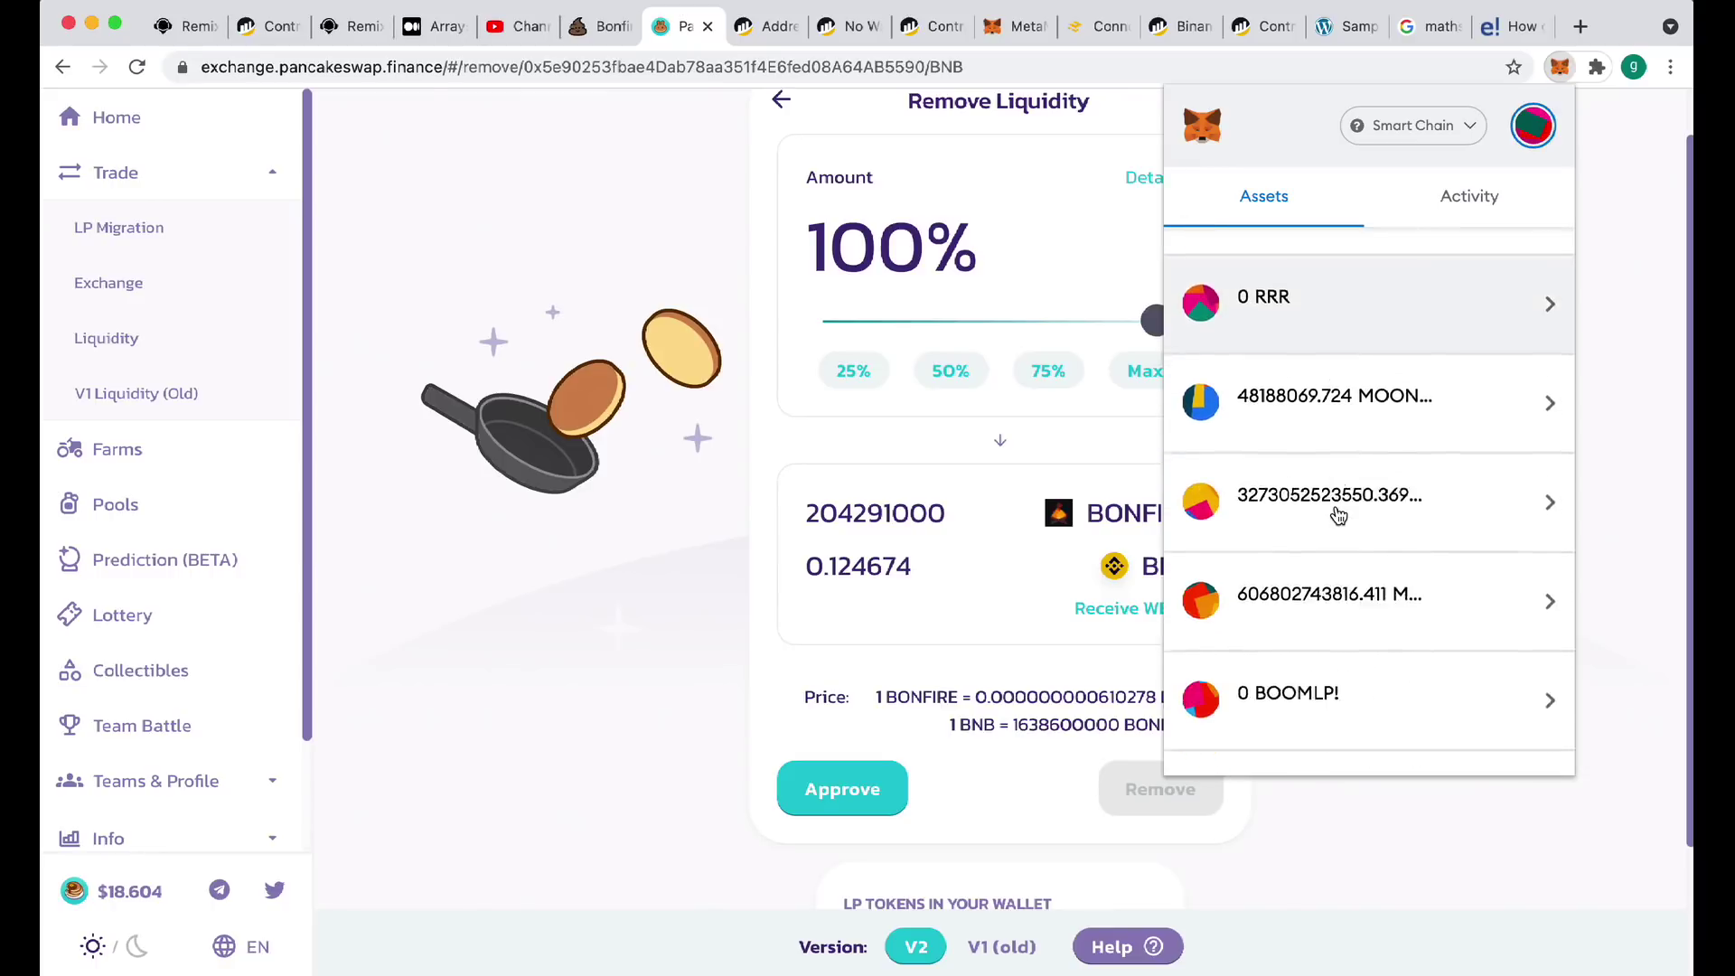
scroll(1338, 515, "down", 10)
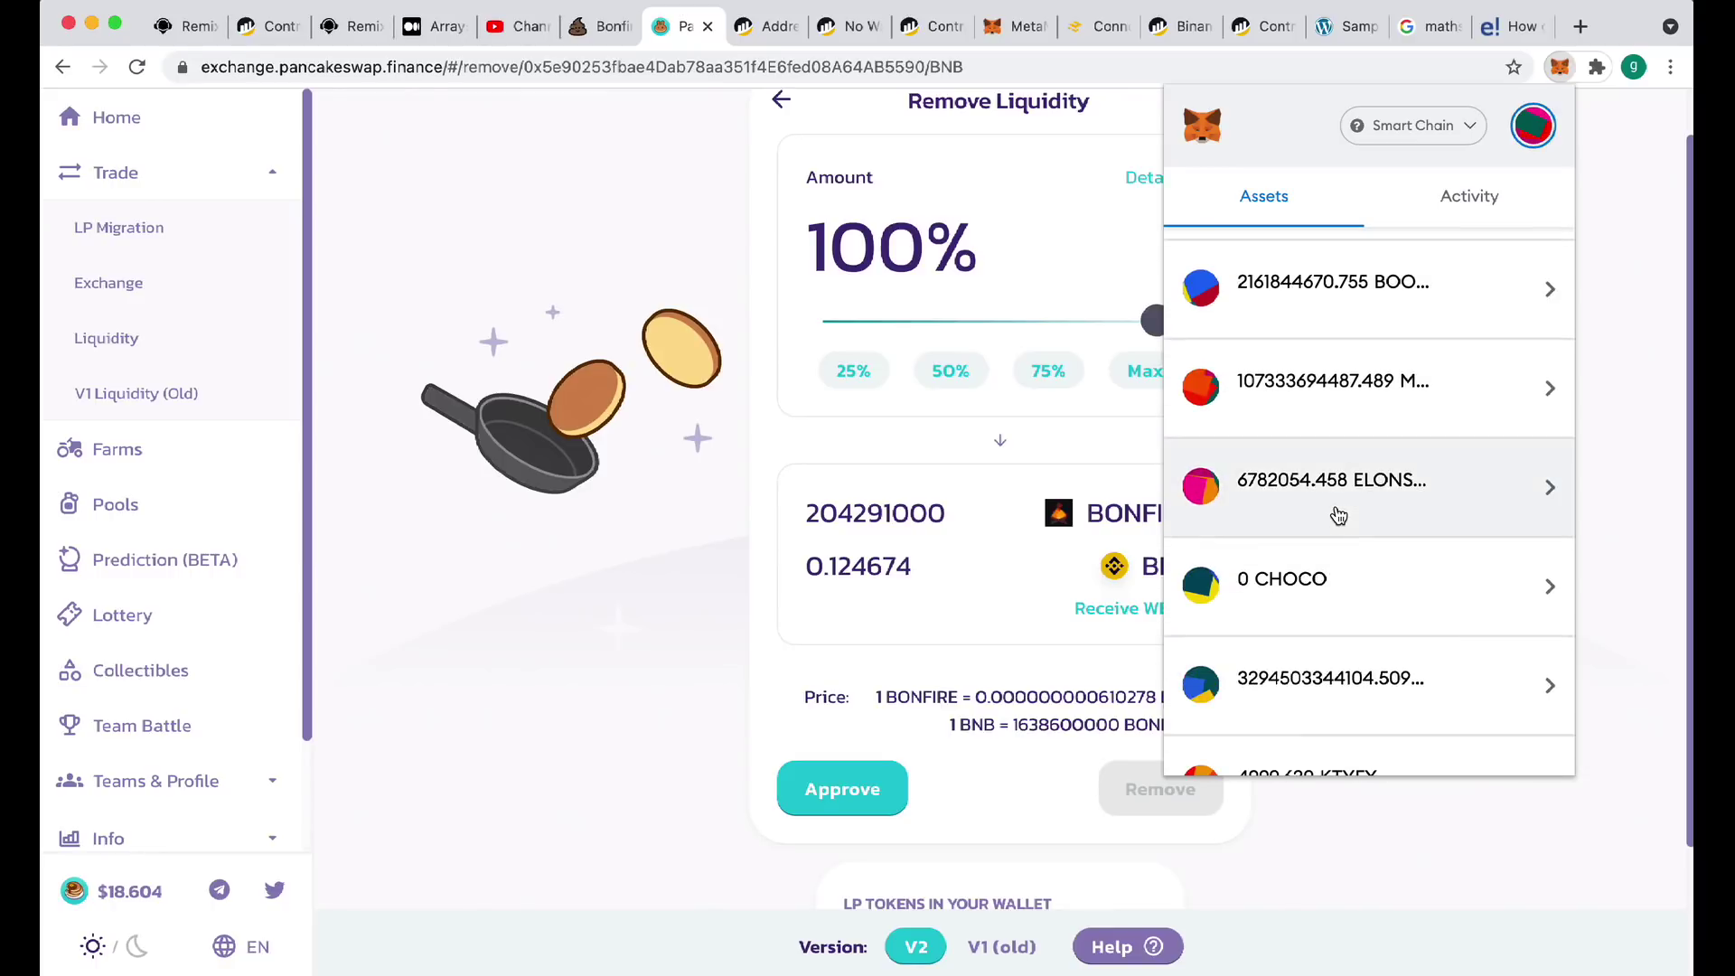
scroll(1335, 515, "down", 5)
scroll(1335, 515, "up", 1)
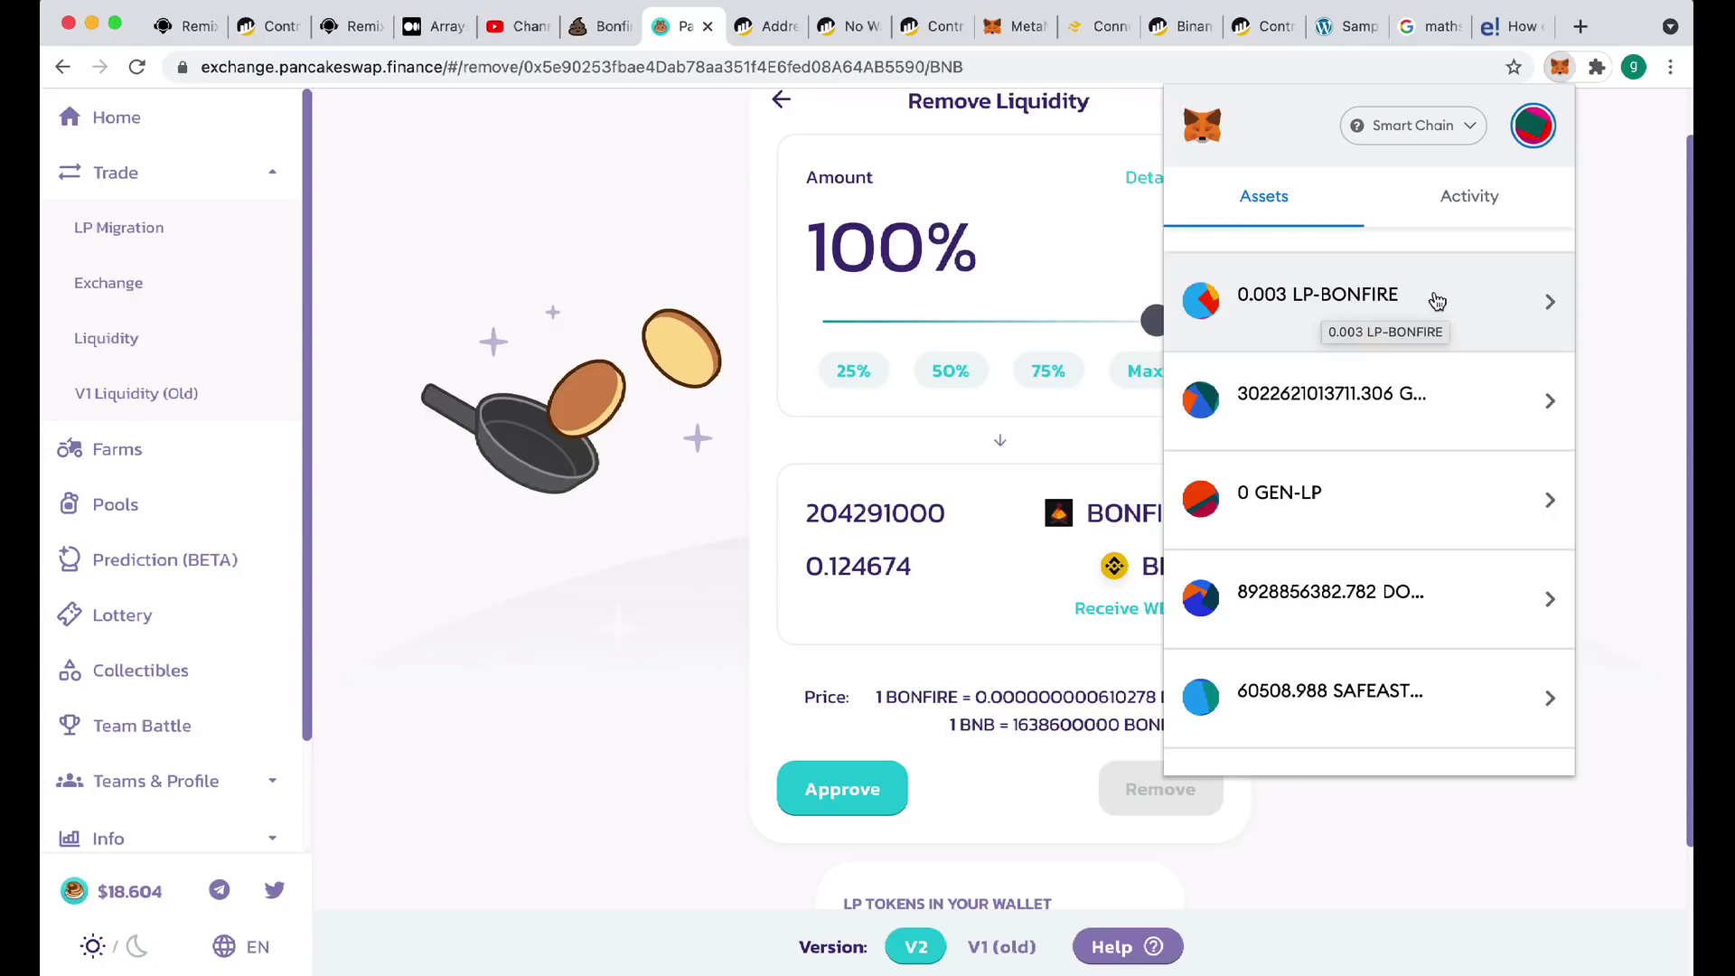
left_click(1345, 316)
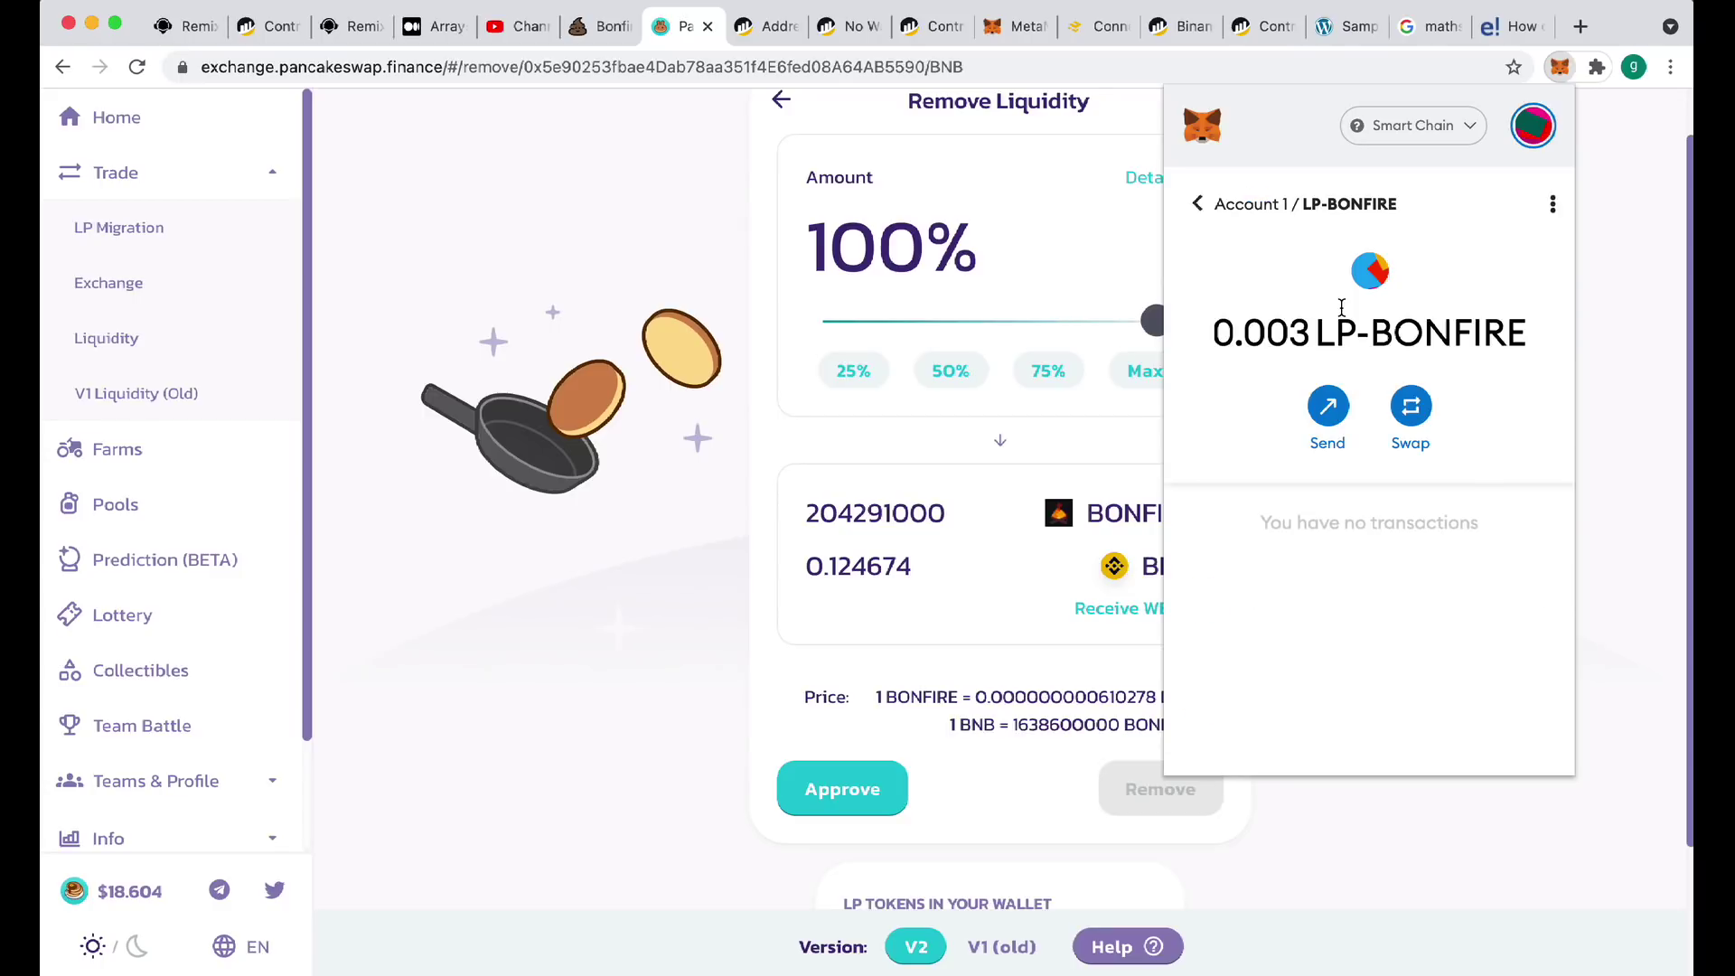
Start a transfer of LP-BONFIRE to the saved !!BURN!! address, and close the wallet without sending
left_click(1329, 401)
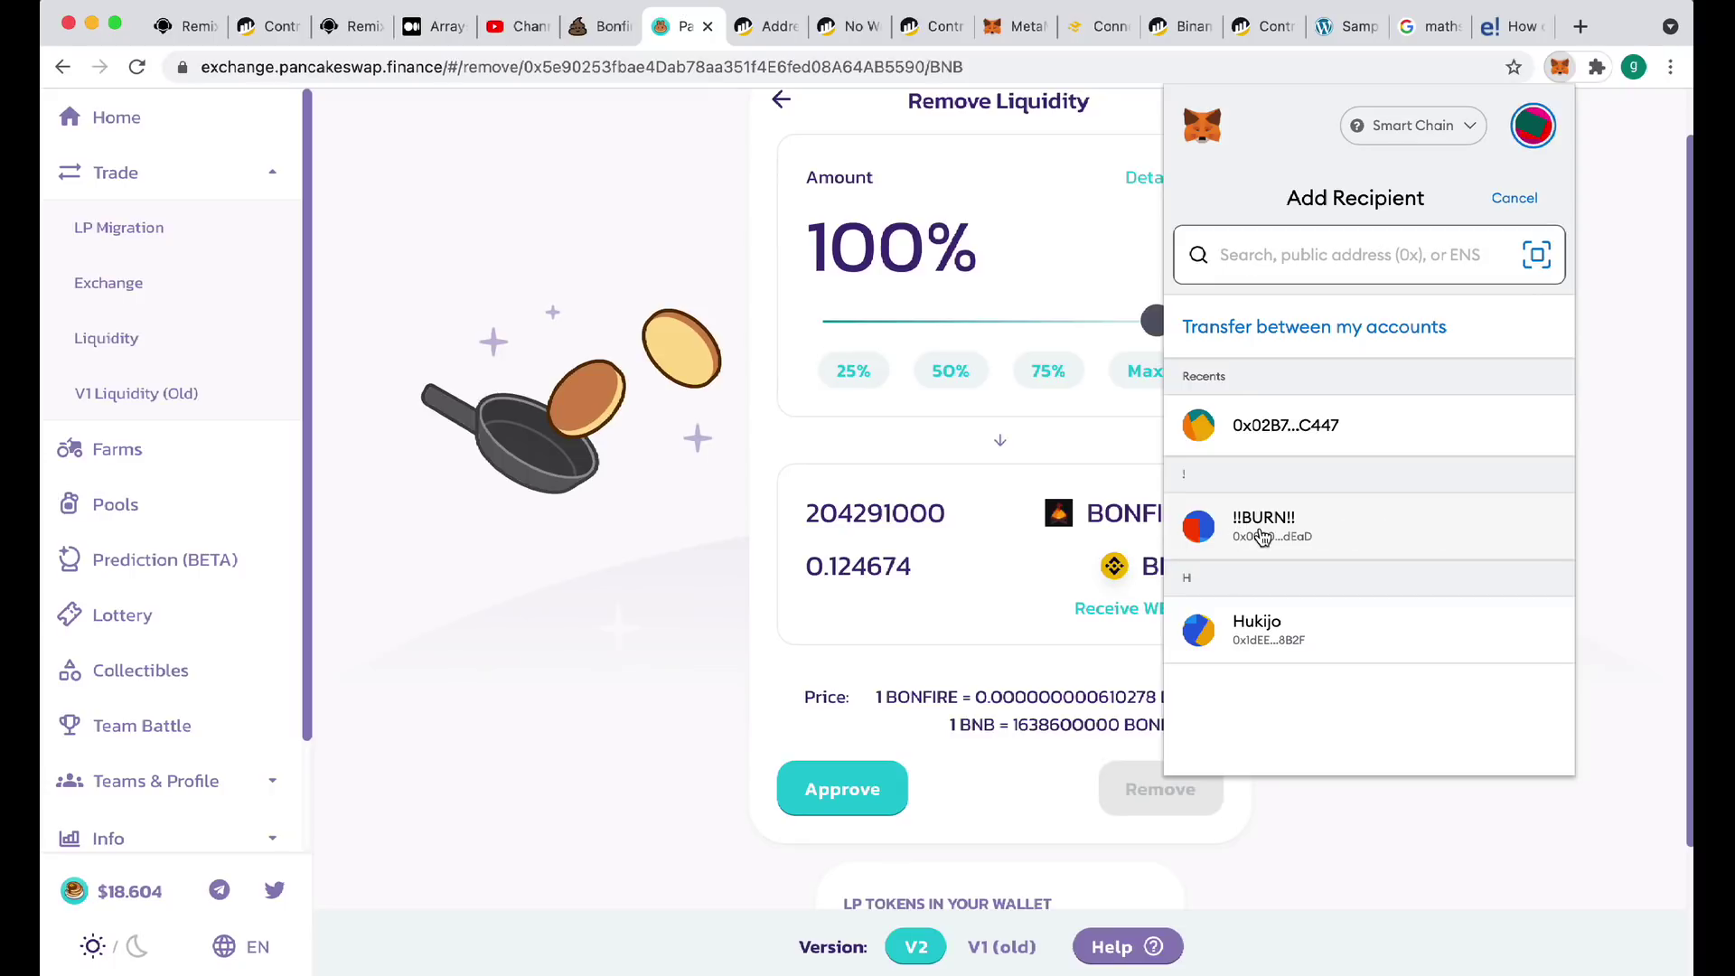
left_click(1374, 533)
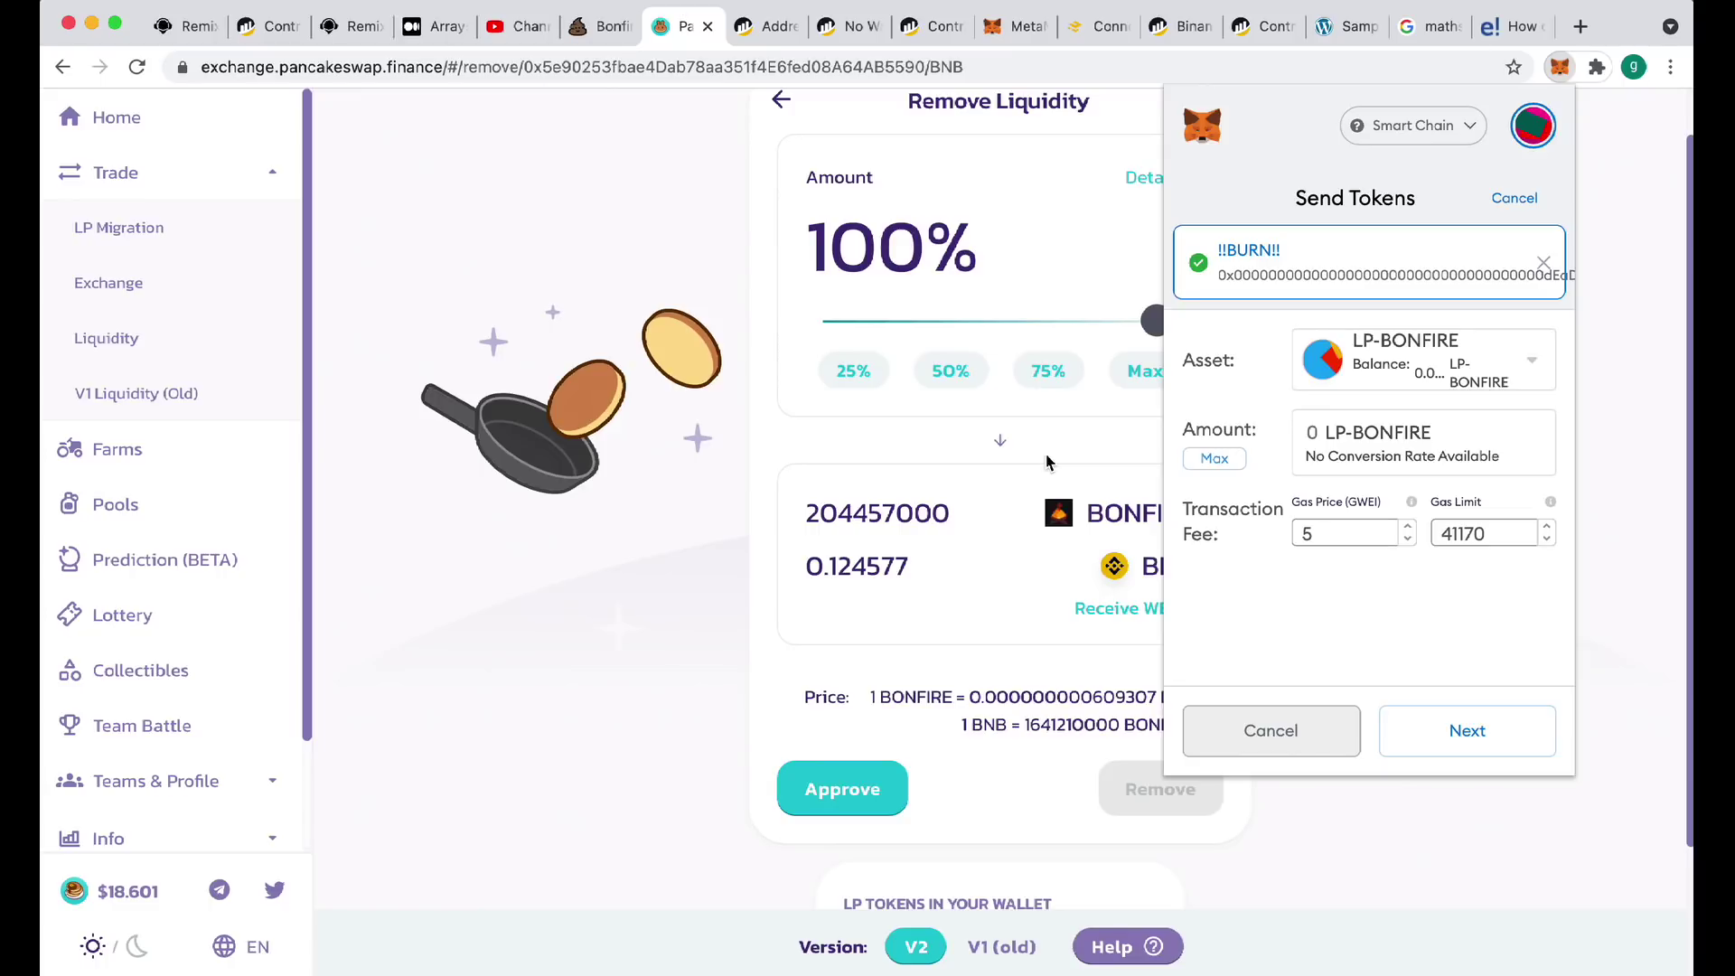
left_click(707, 579)
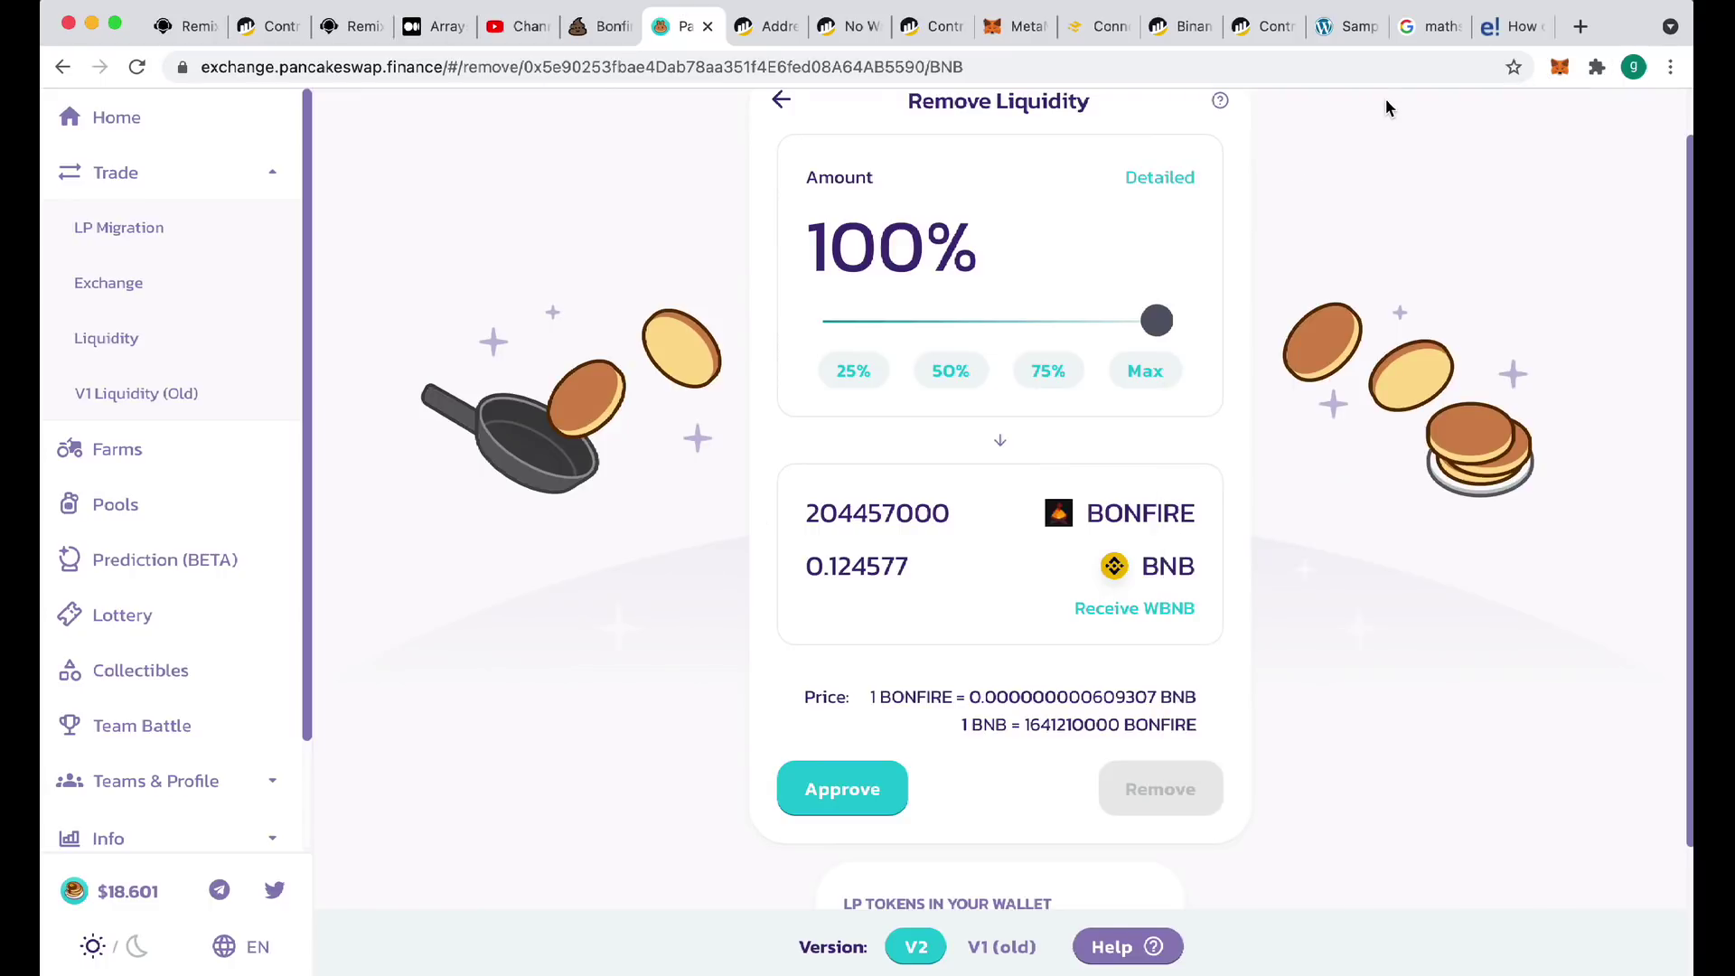
Load the DxSale - Browse Locked Assets bookmark from the Make Crypto Token folder in a new browser tab
left_click(1573, 28)
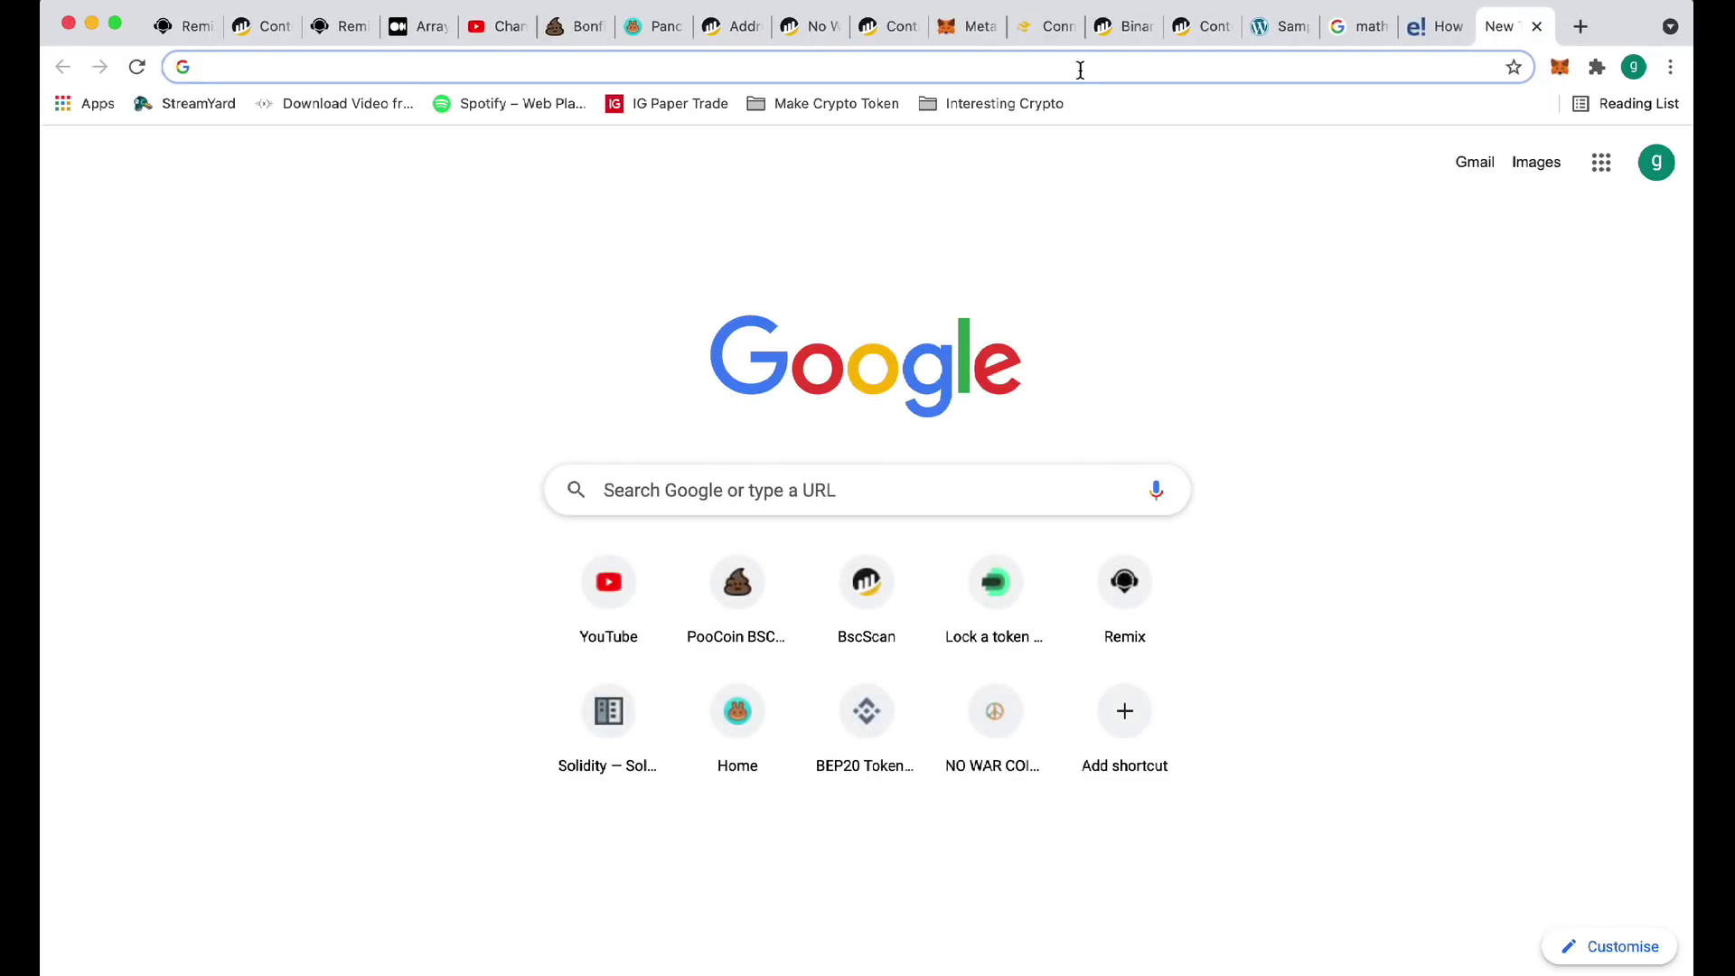
left_click(442, 0)
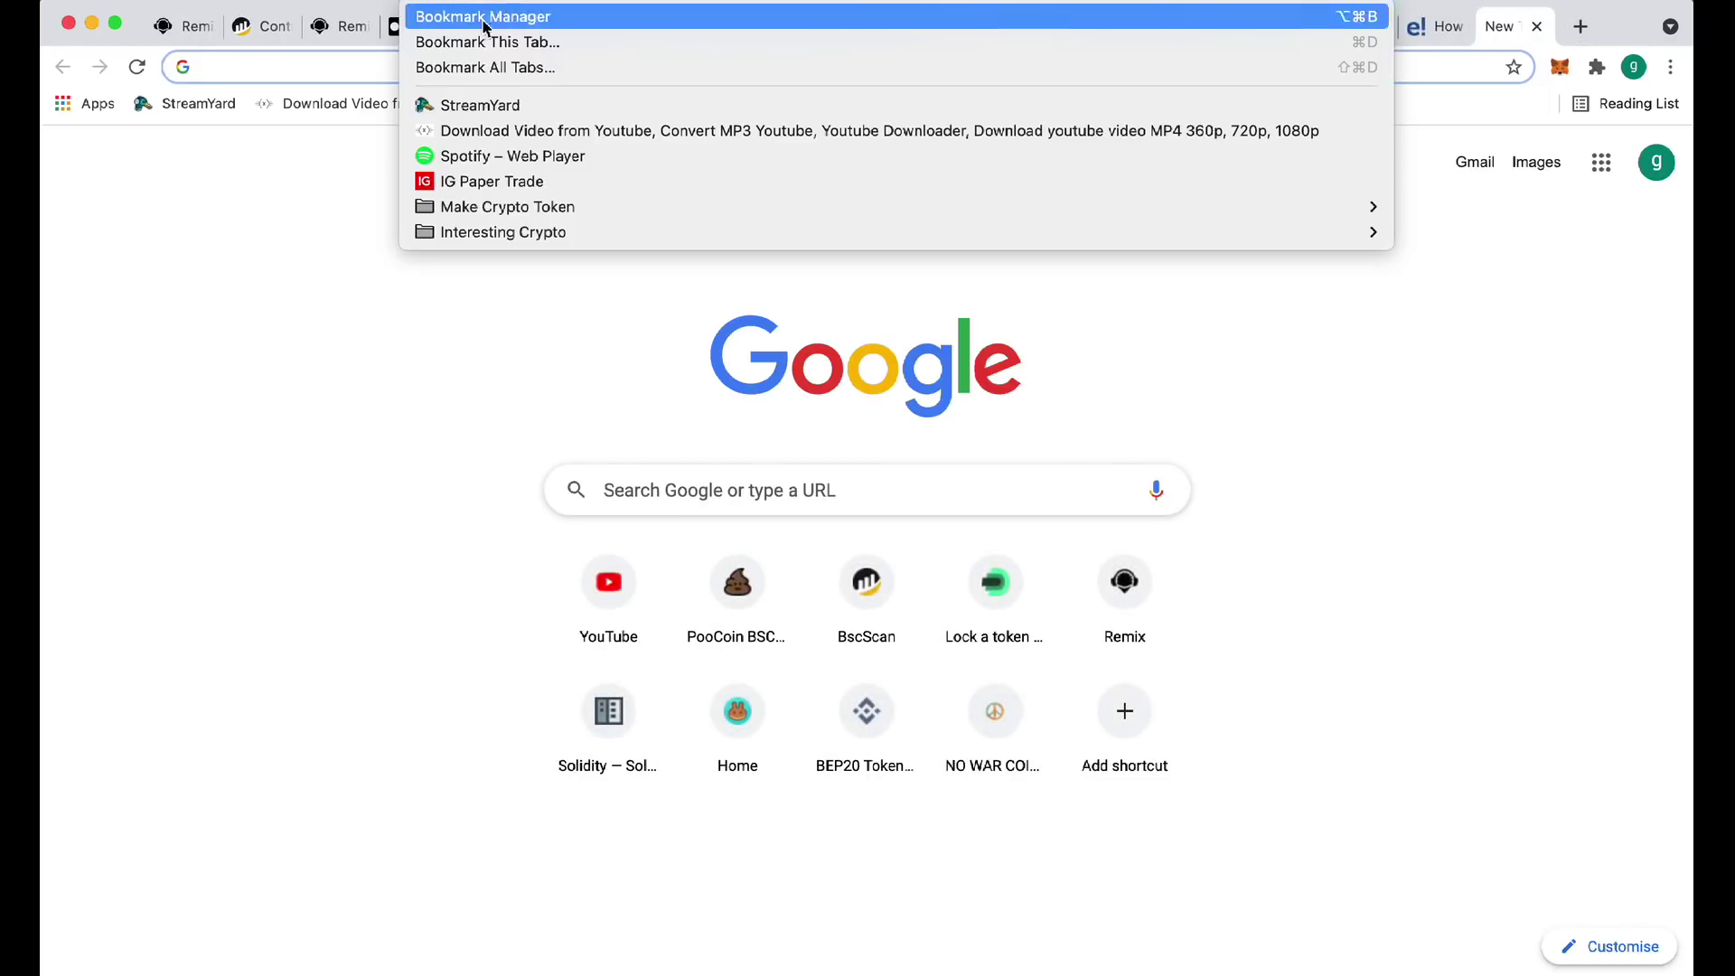
mouse_move(499, 210)
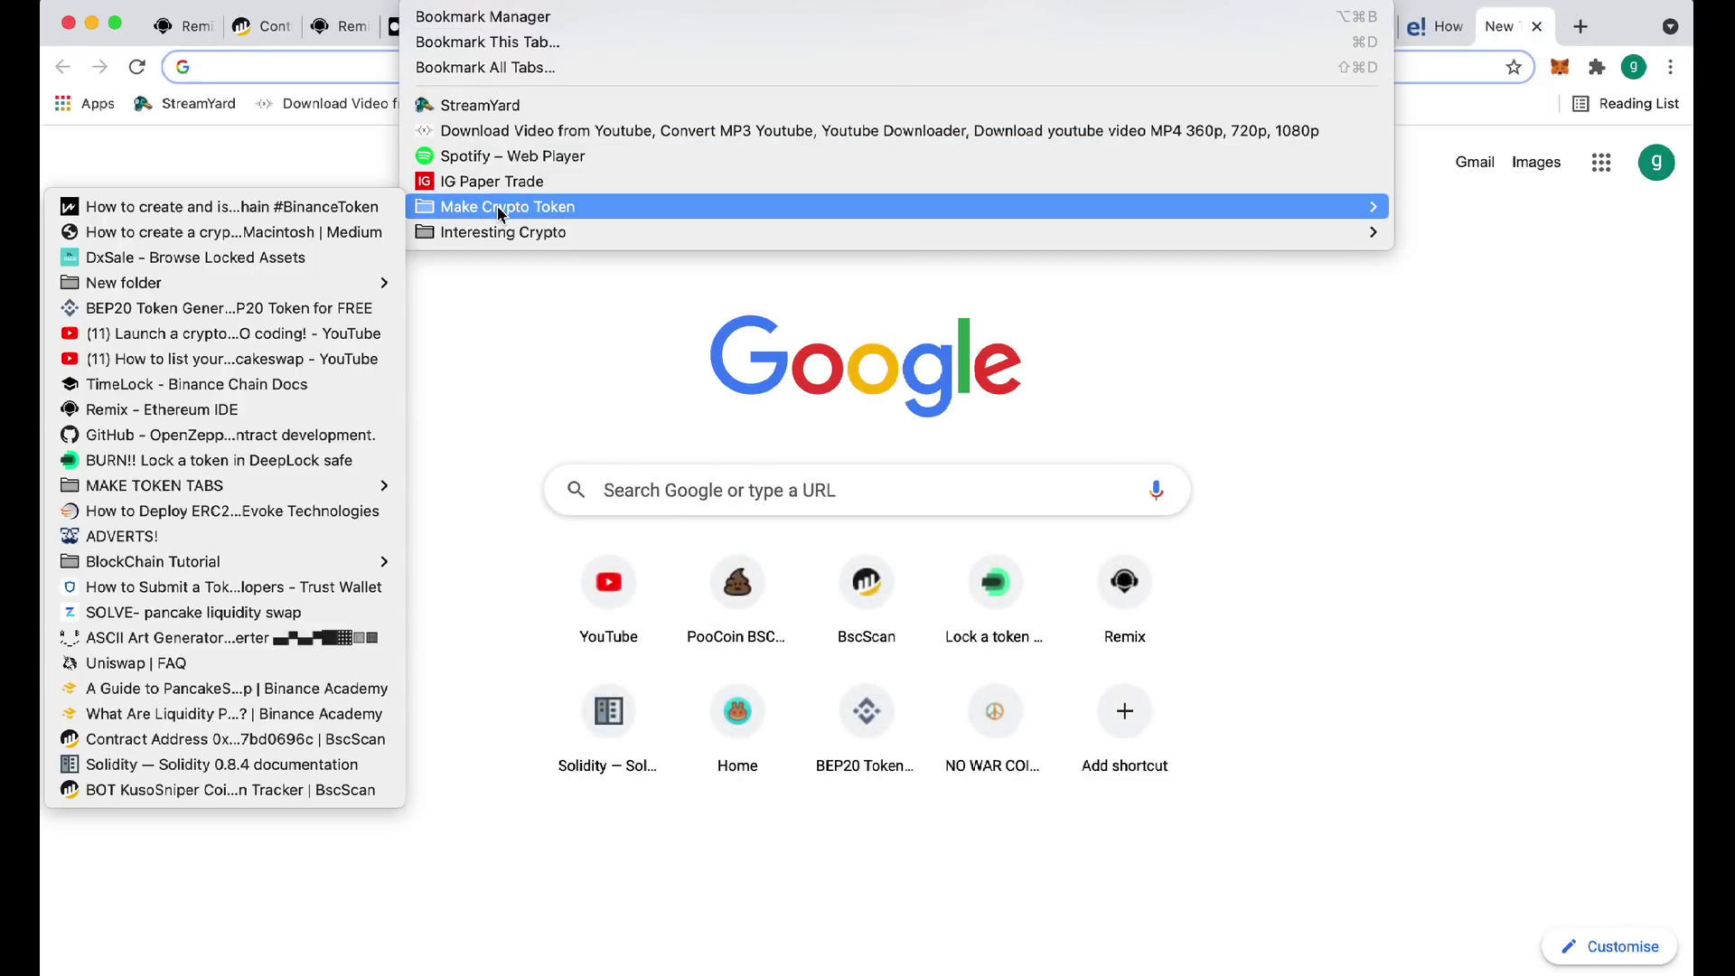
left_click(217, 262)
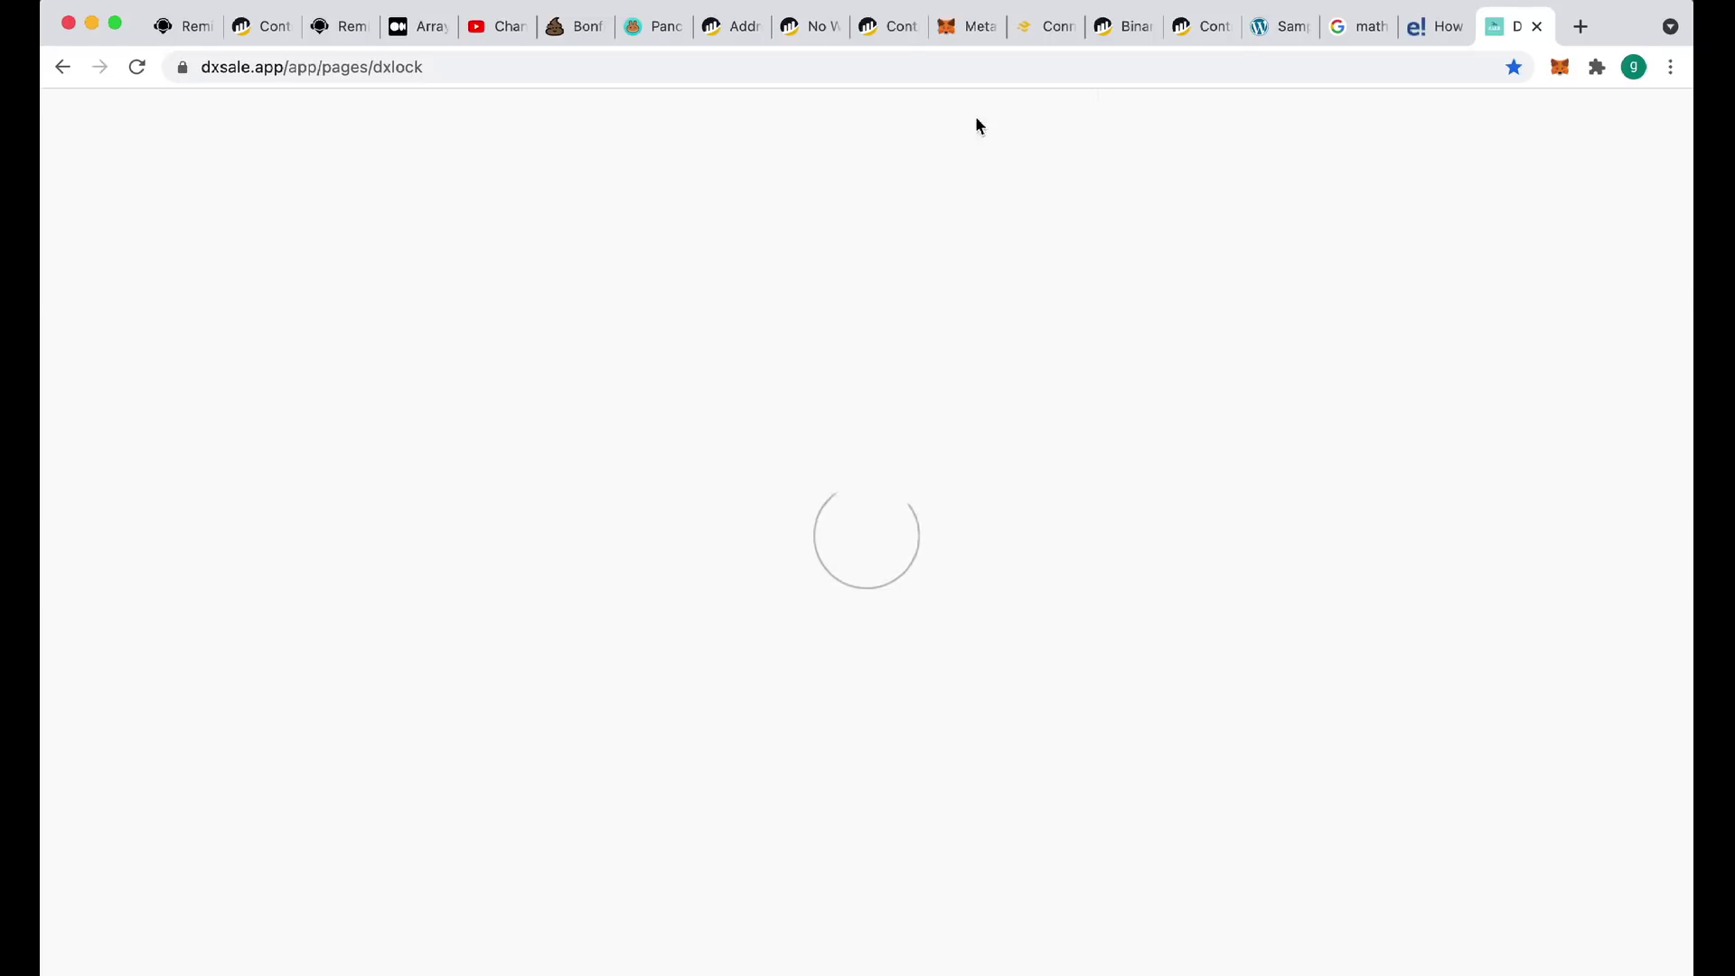
Replace the DxSale page with the bookmarked DeepLock page for locking a token, from the Make Crypto Token folder
left_click(429, 0)
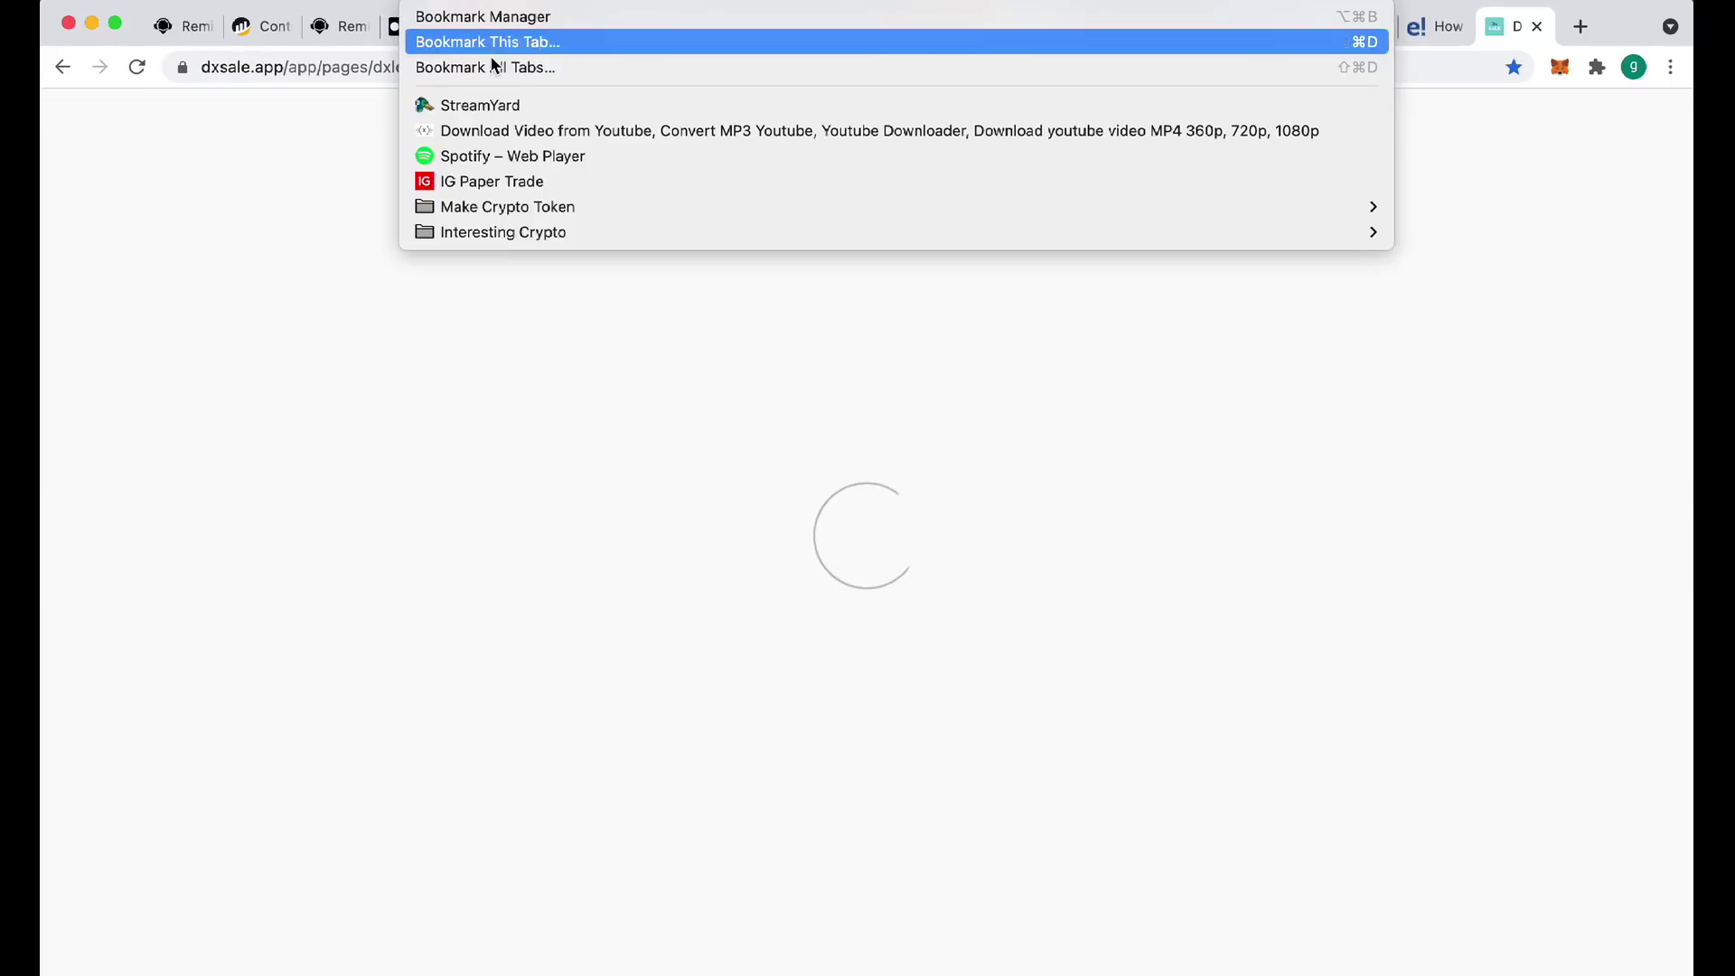
mouse_move(485, 208)
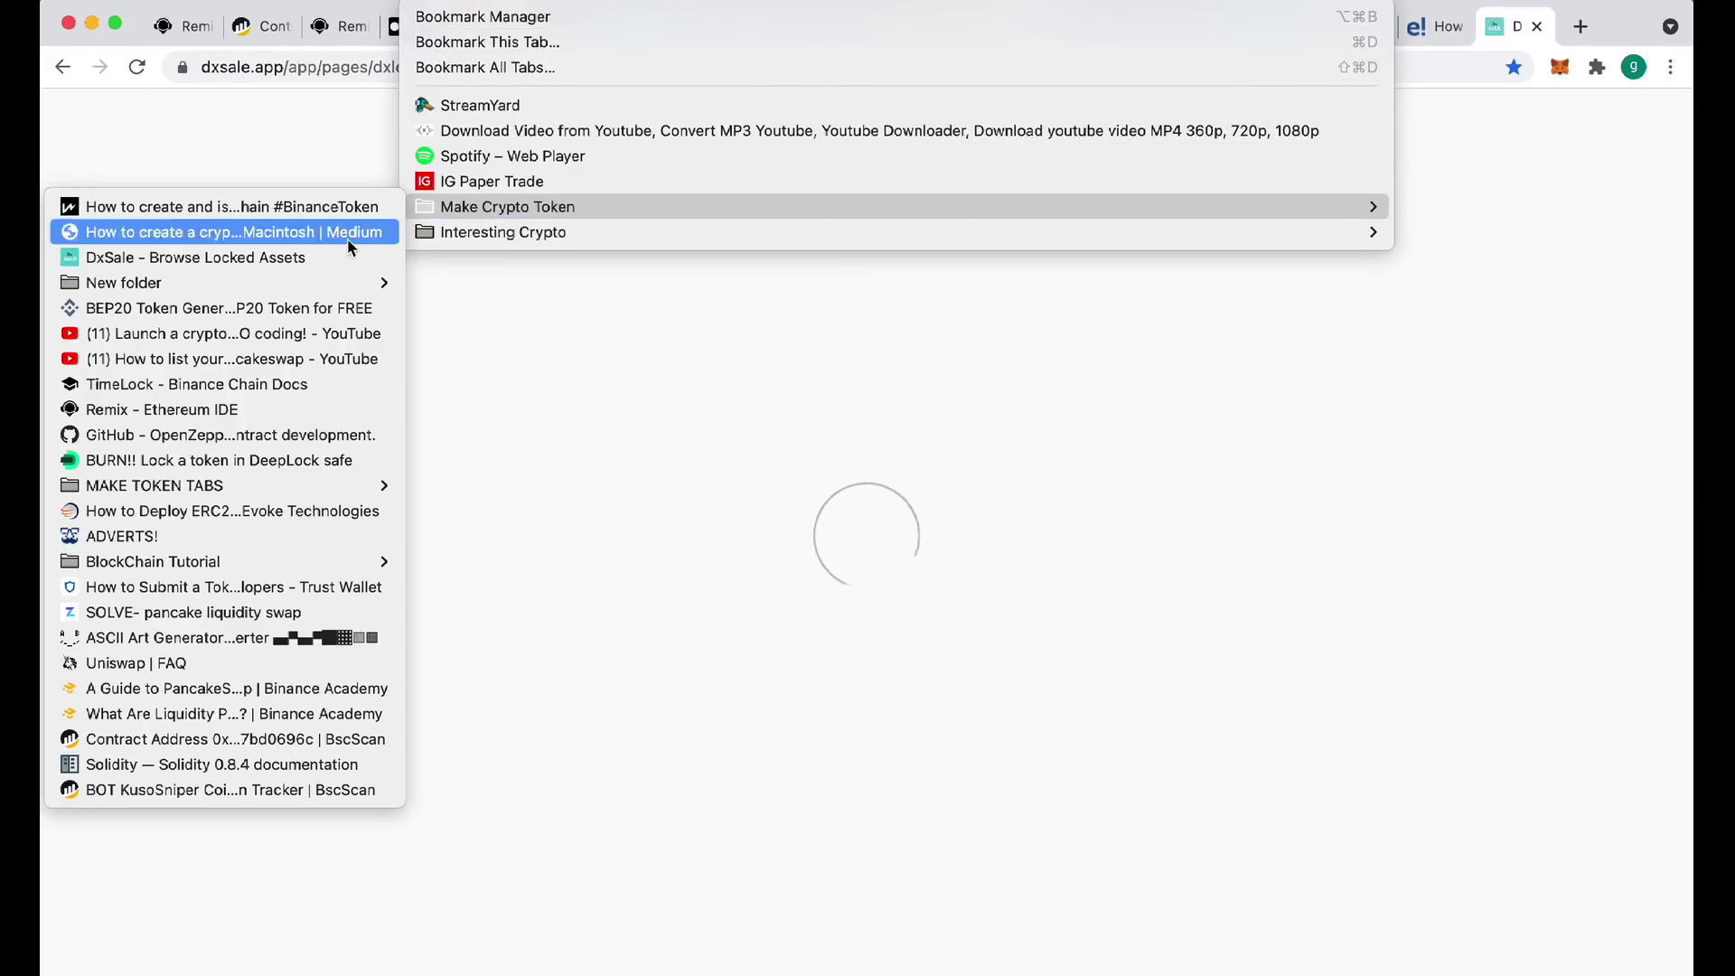
left_click(277, 461)
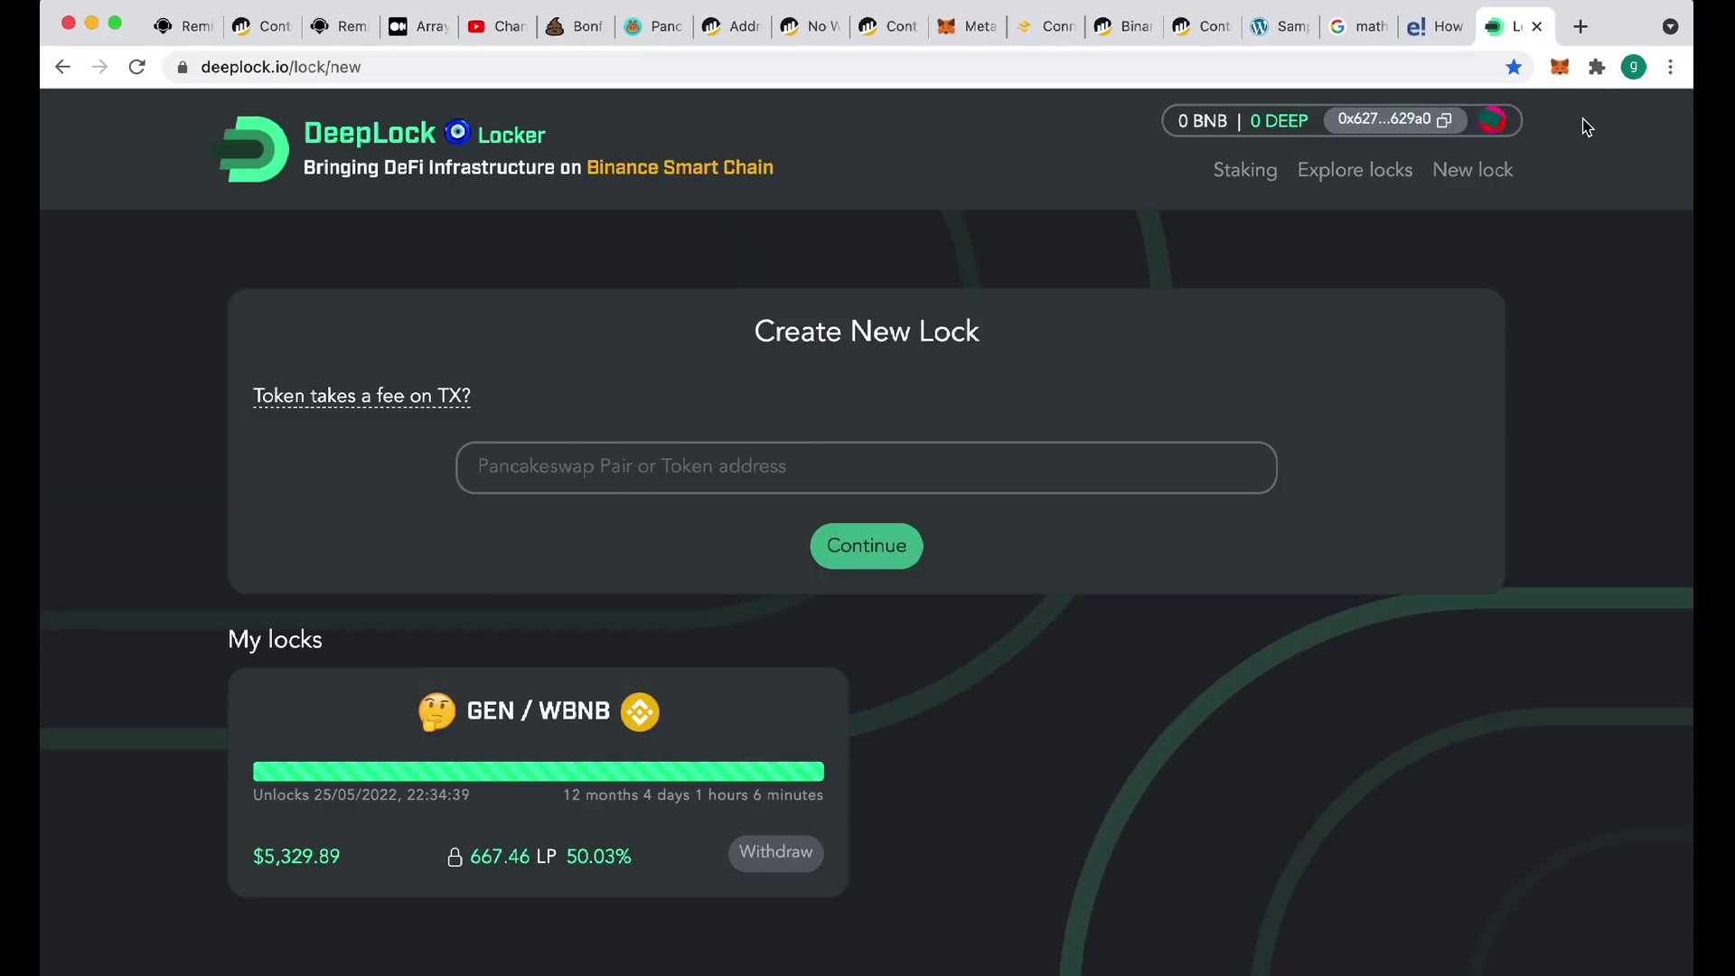
Find the LP-BONFIRE token among the MetaMask assets while on DeepLock's Create New Lock page, and view its details
left_click(1564, 72)
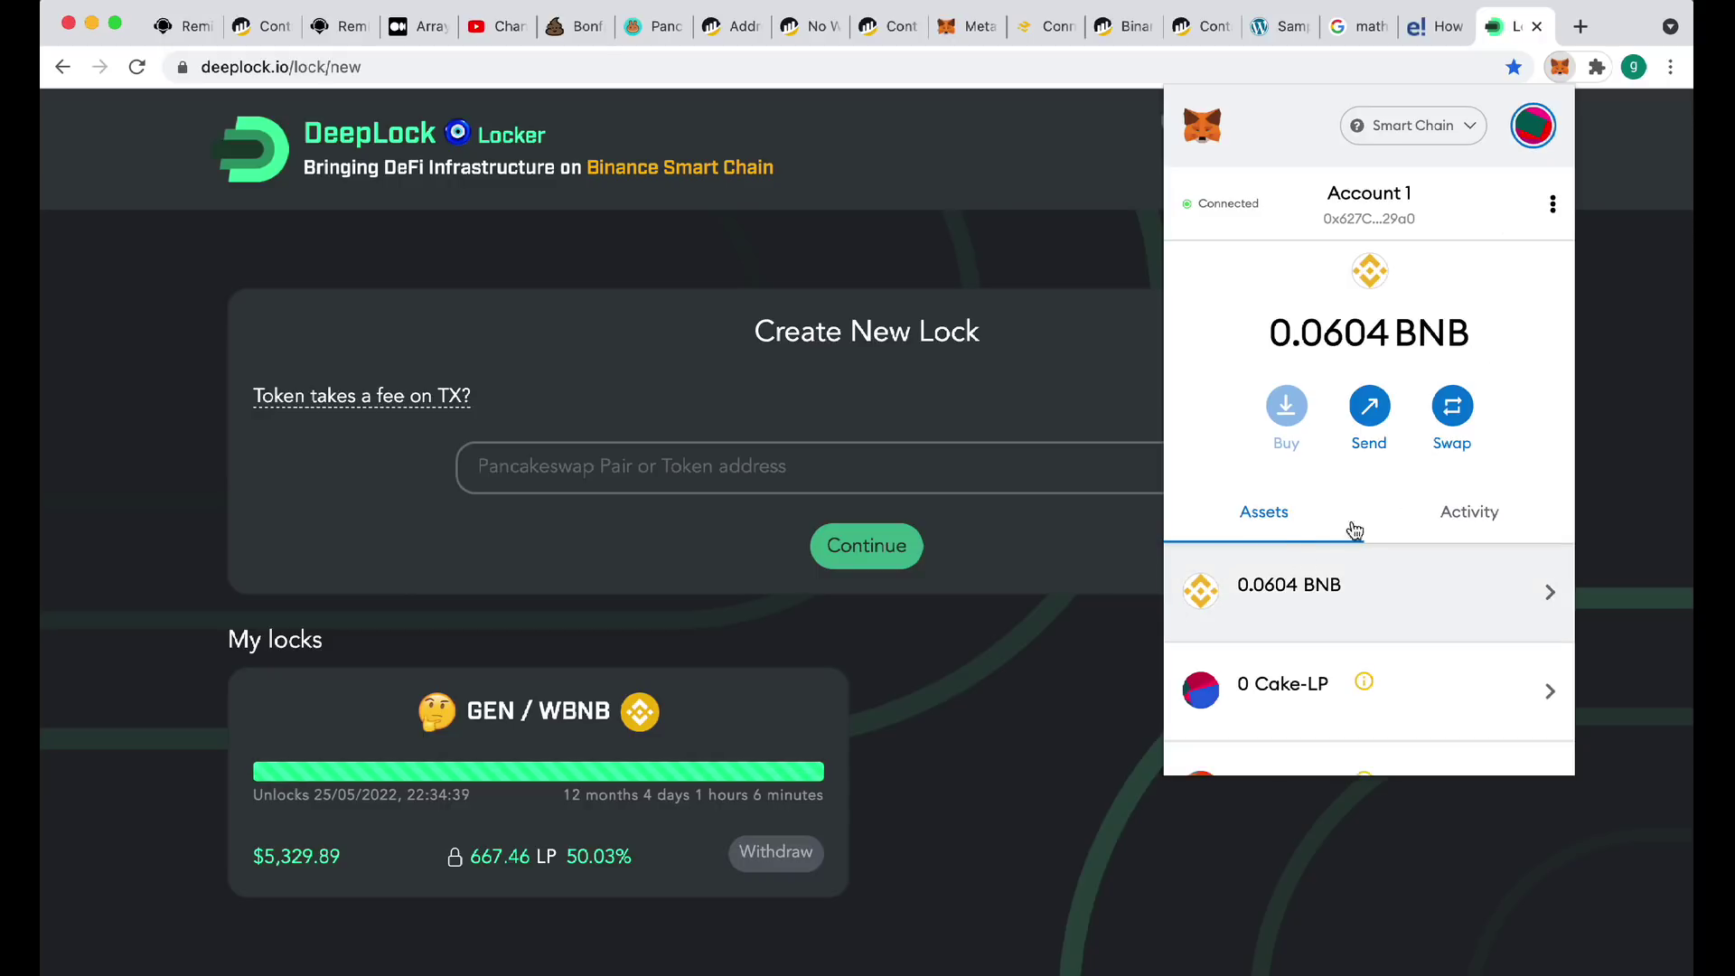
scroll(1402, 620, "down", 3)
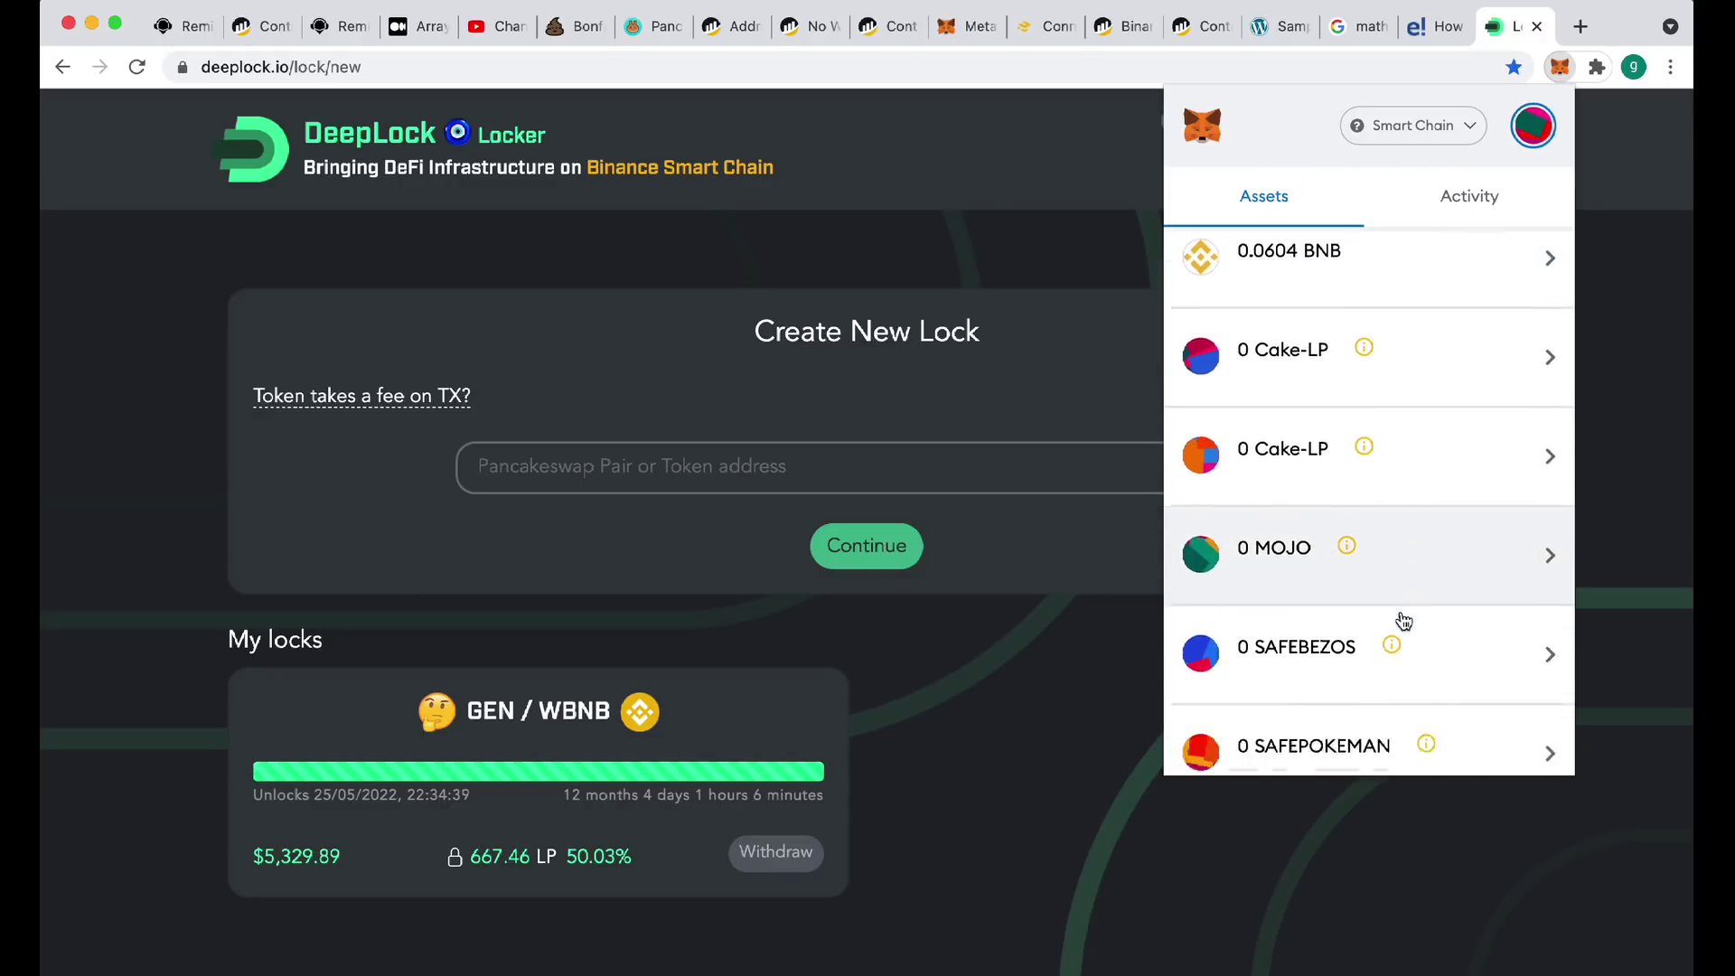
scroll(1404, 621, "down", 8)
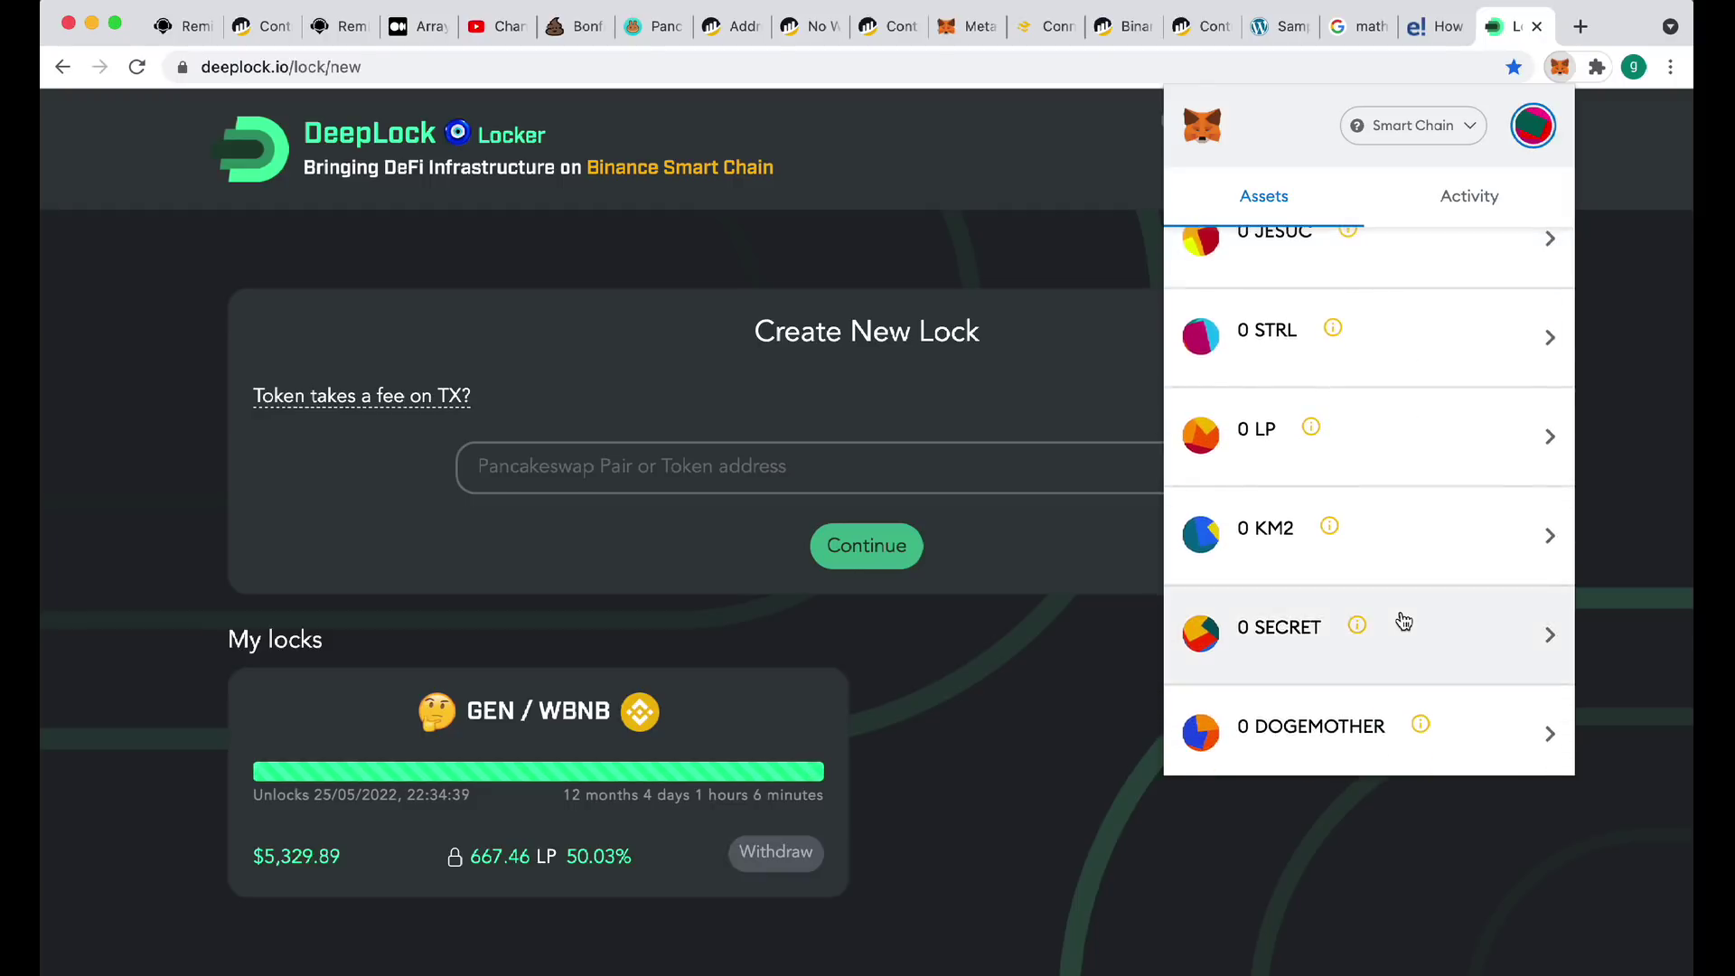
scroll(1403, 621, "down", 10)
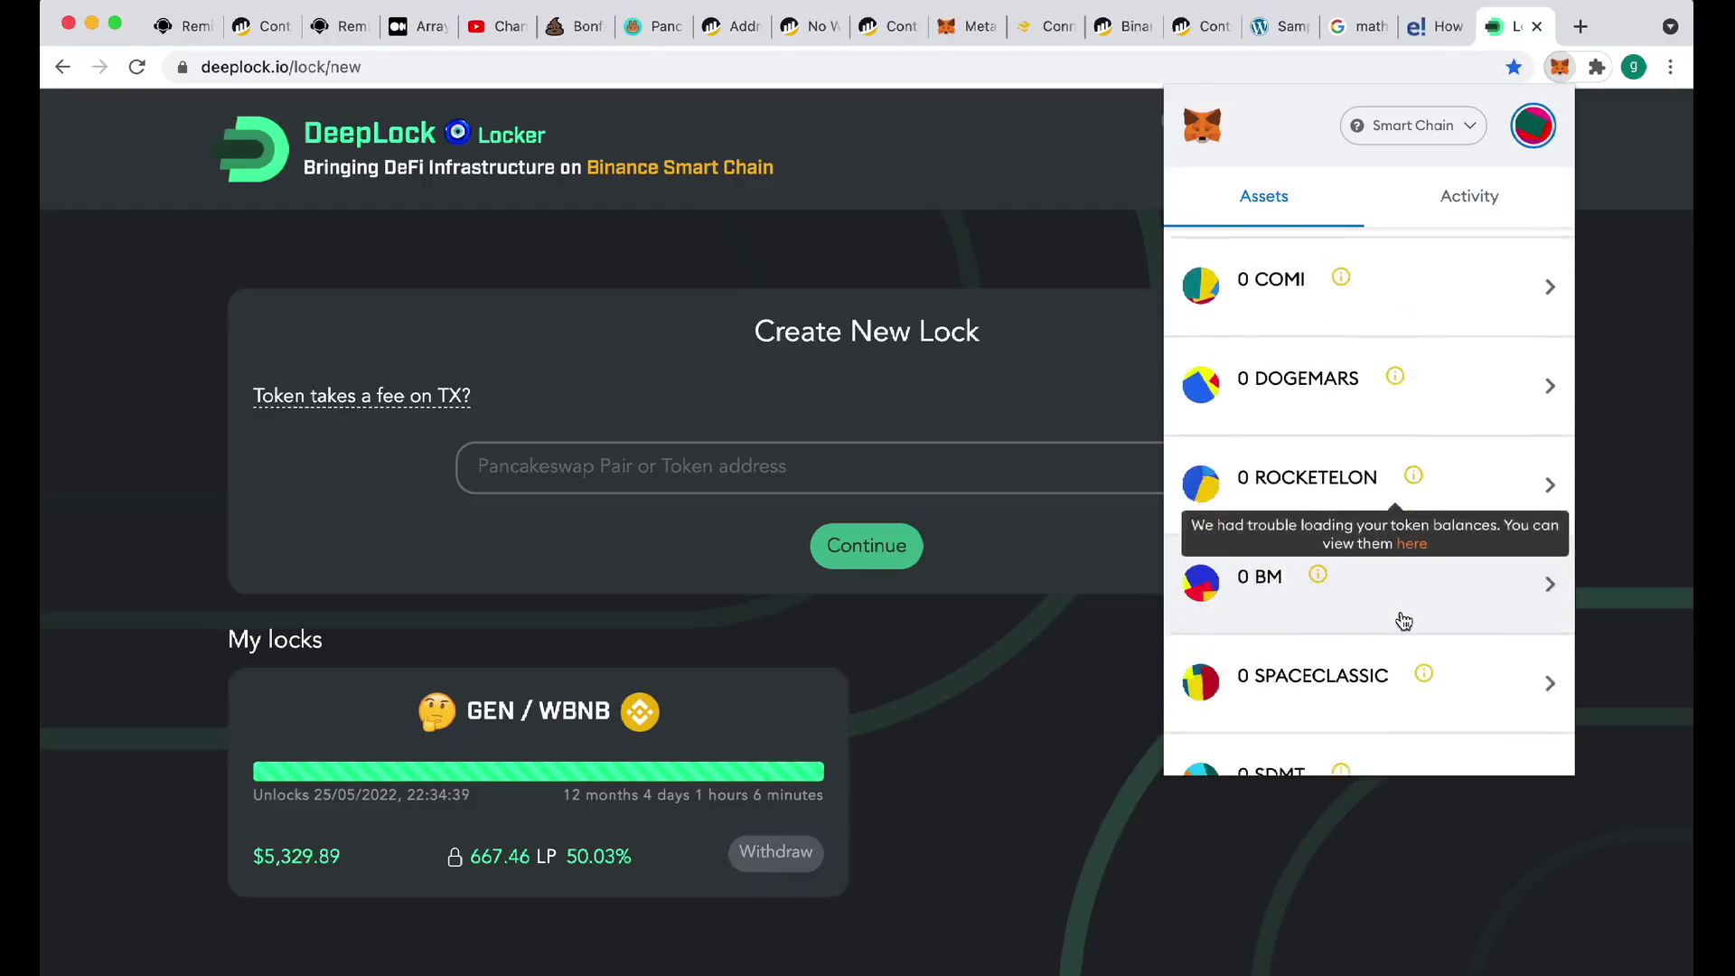
scroll(1404, 621, "down", 3)
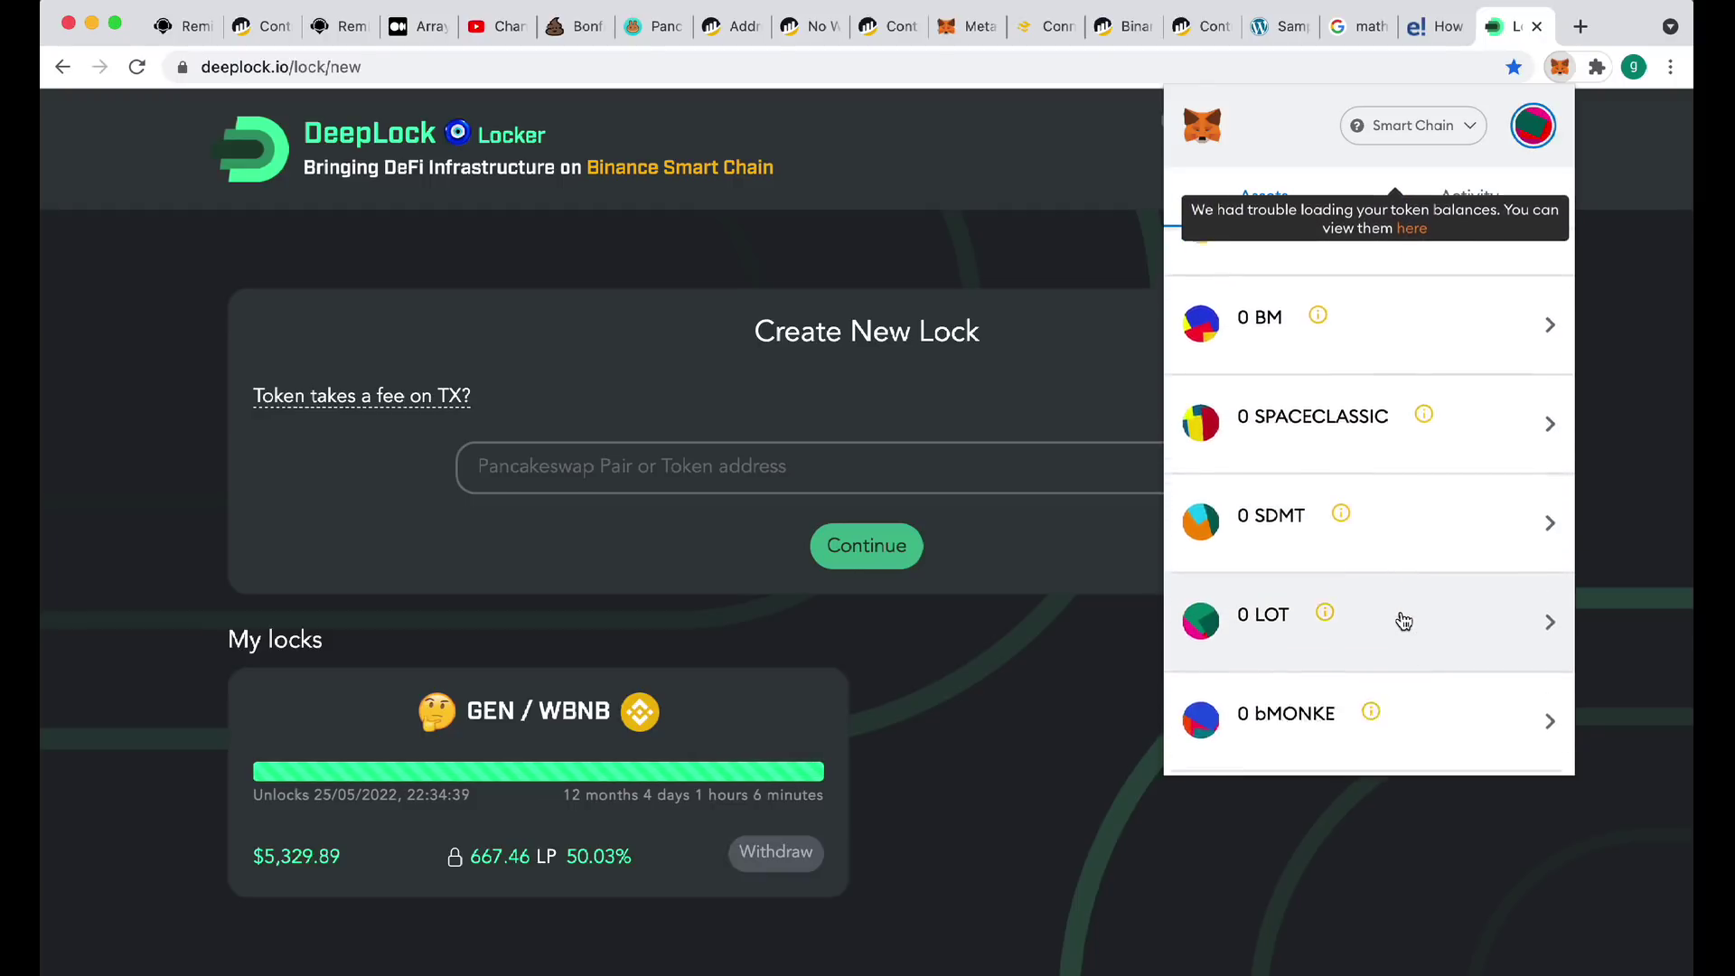
scroll(1403, 621, "down", 5)
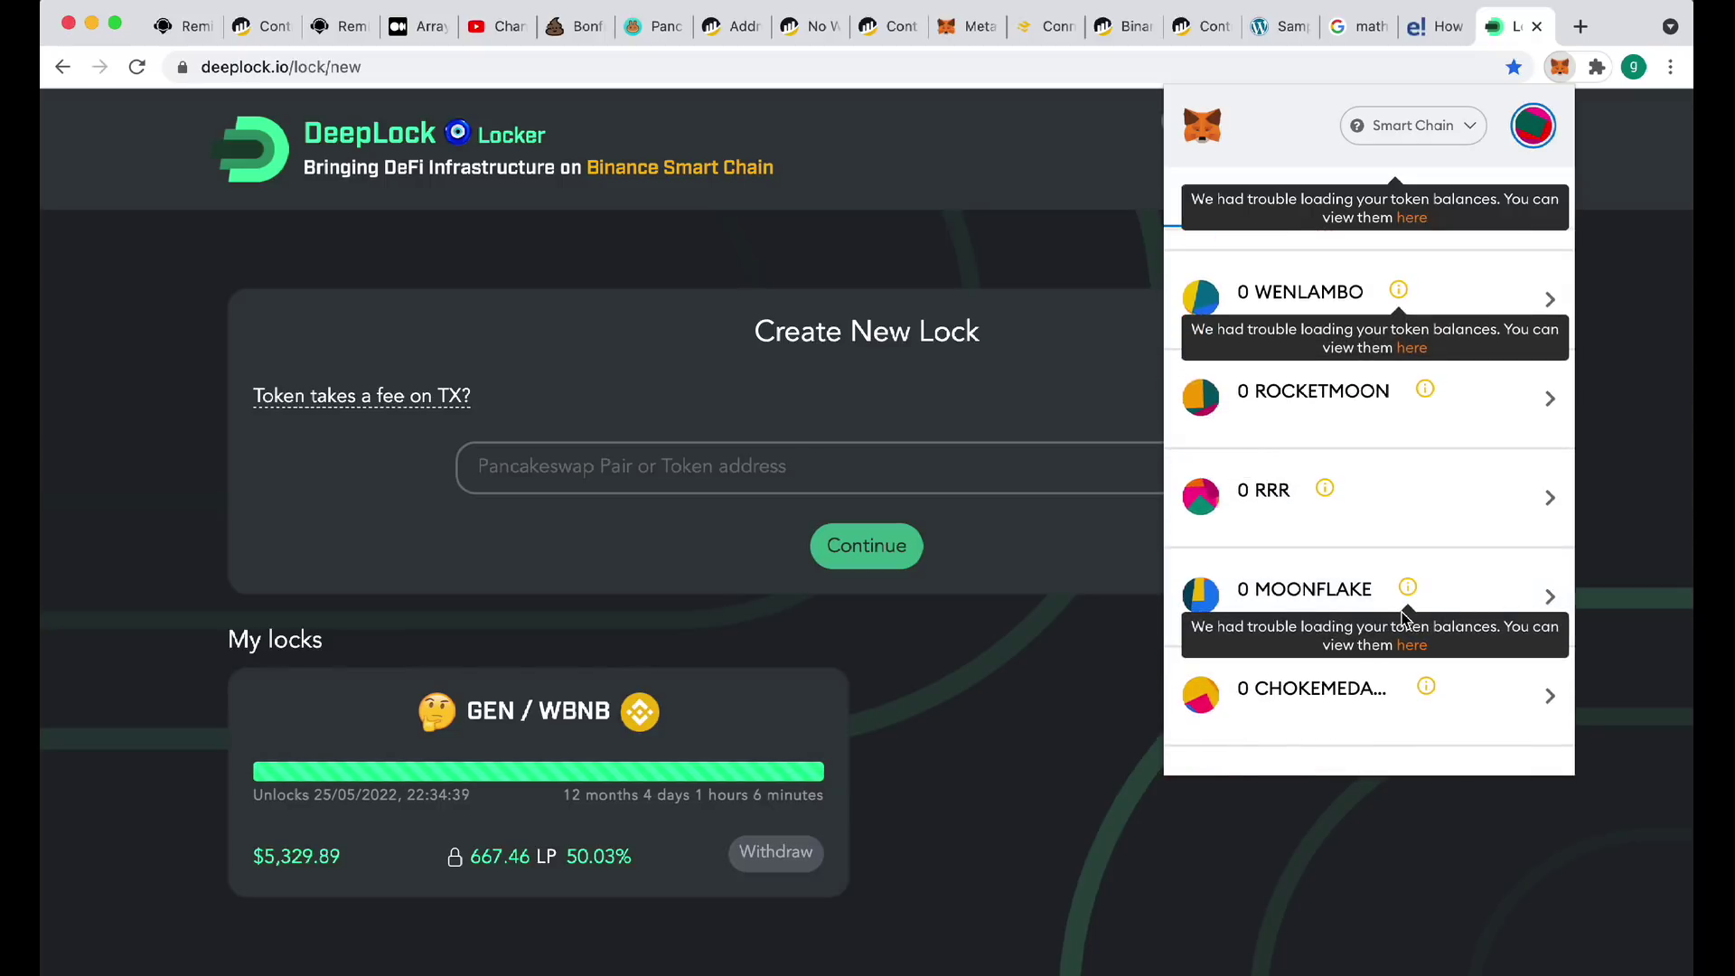
scroll(1415, 447, "down", 6)
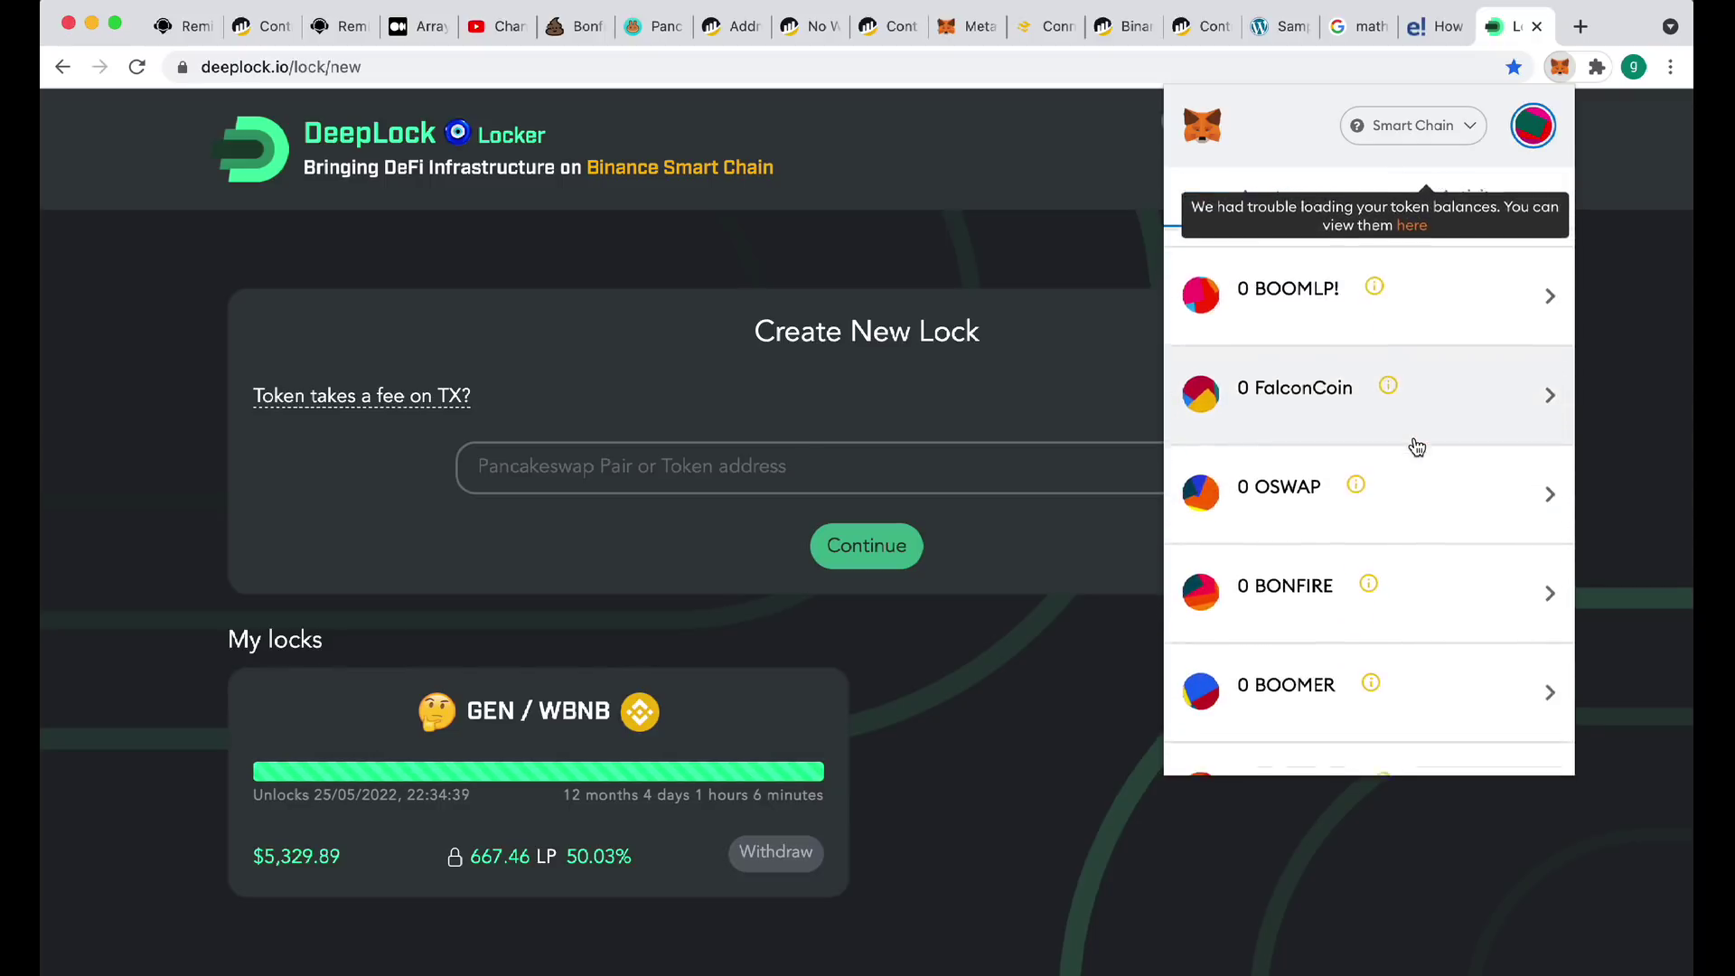
scroll(1483, 412, "down", 8)
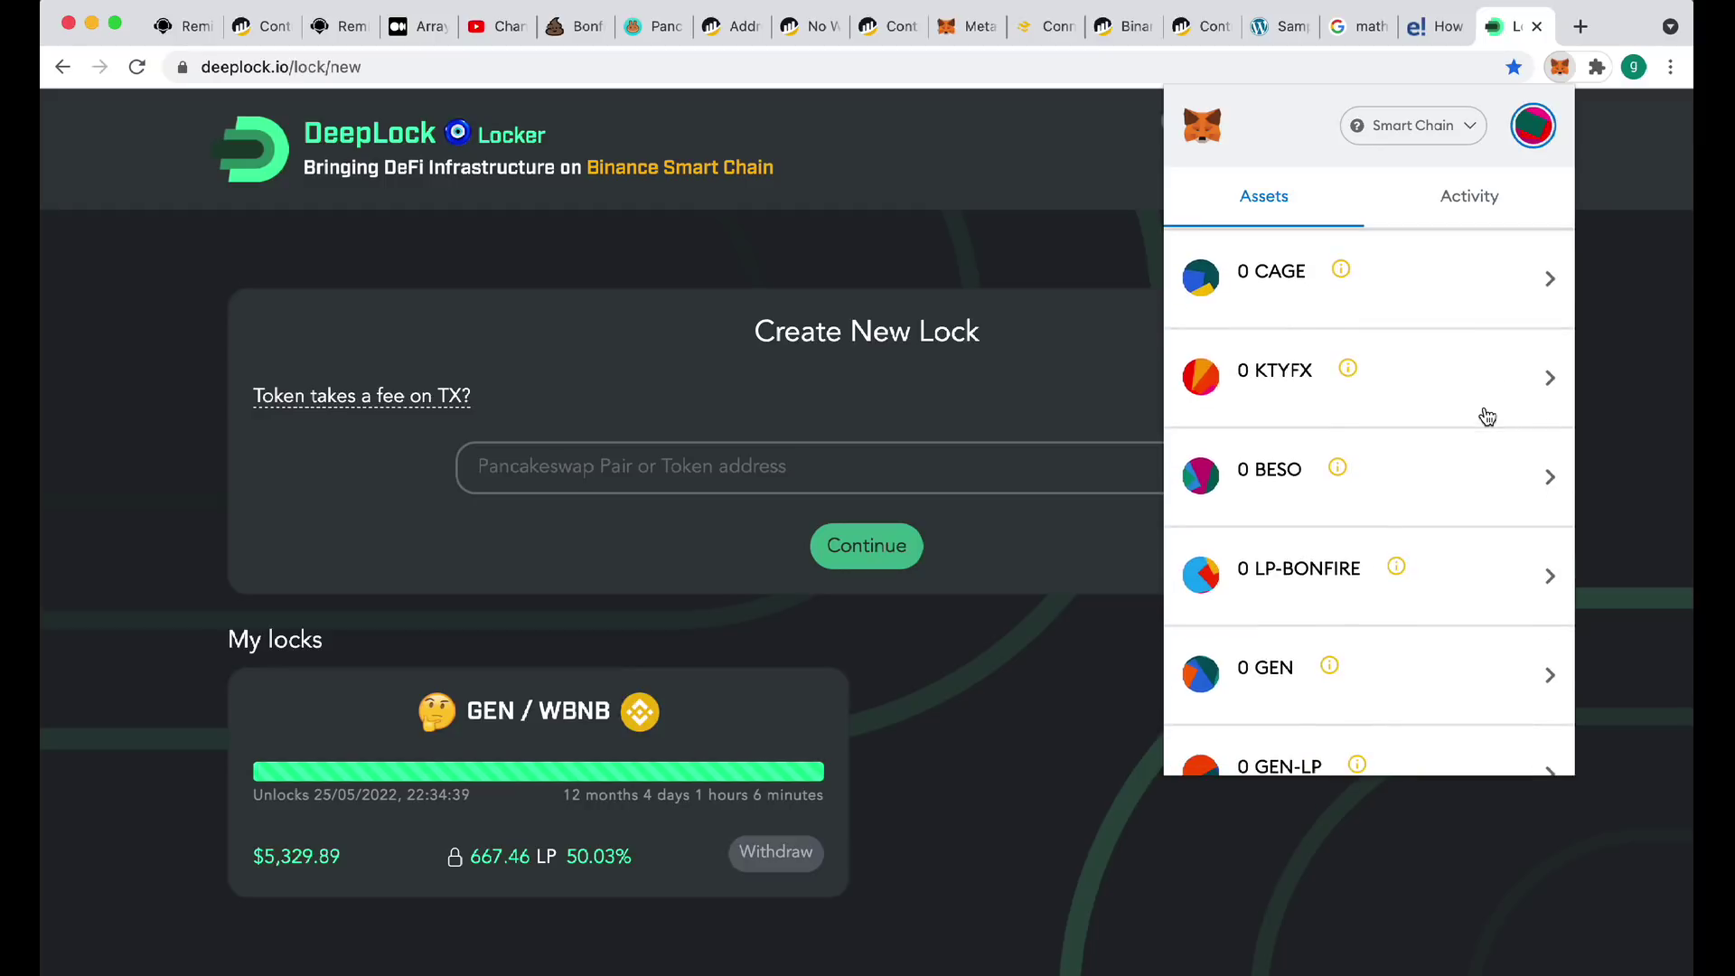
scroll(1485, 418, "down", 1)
left_click(1450, 505)
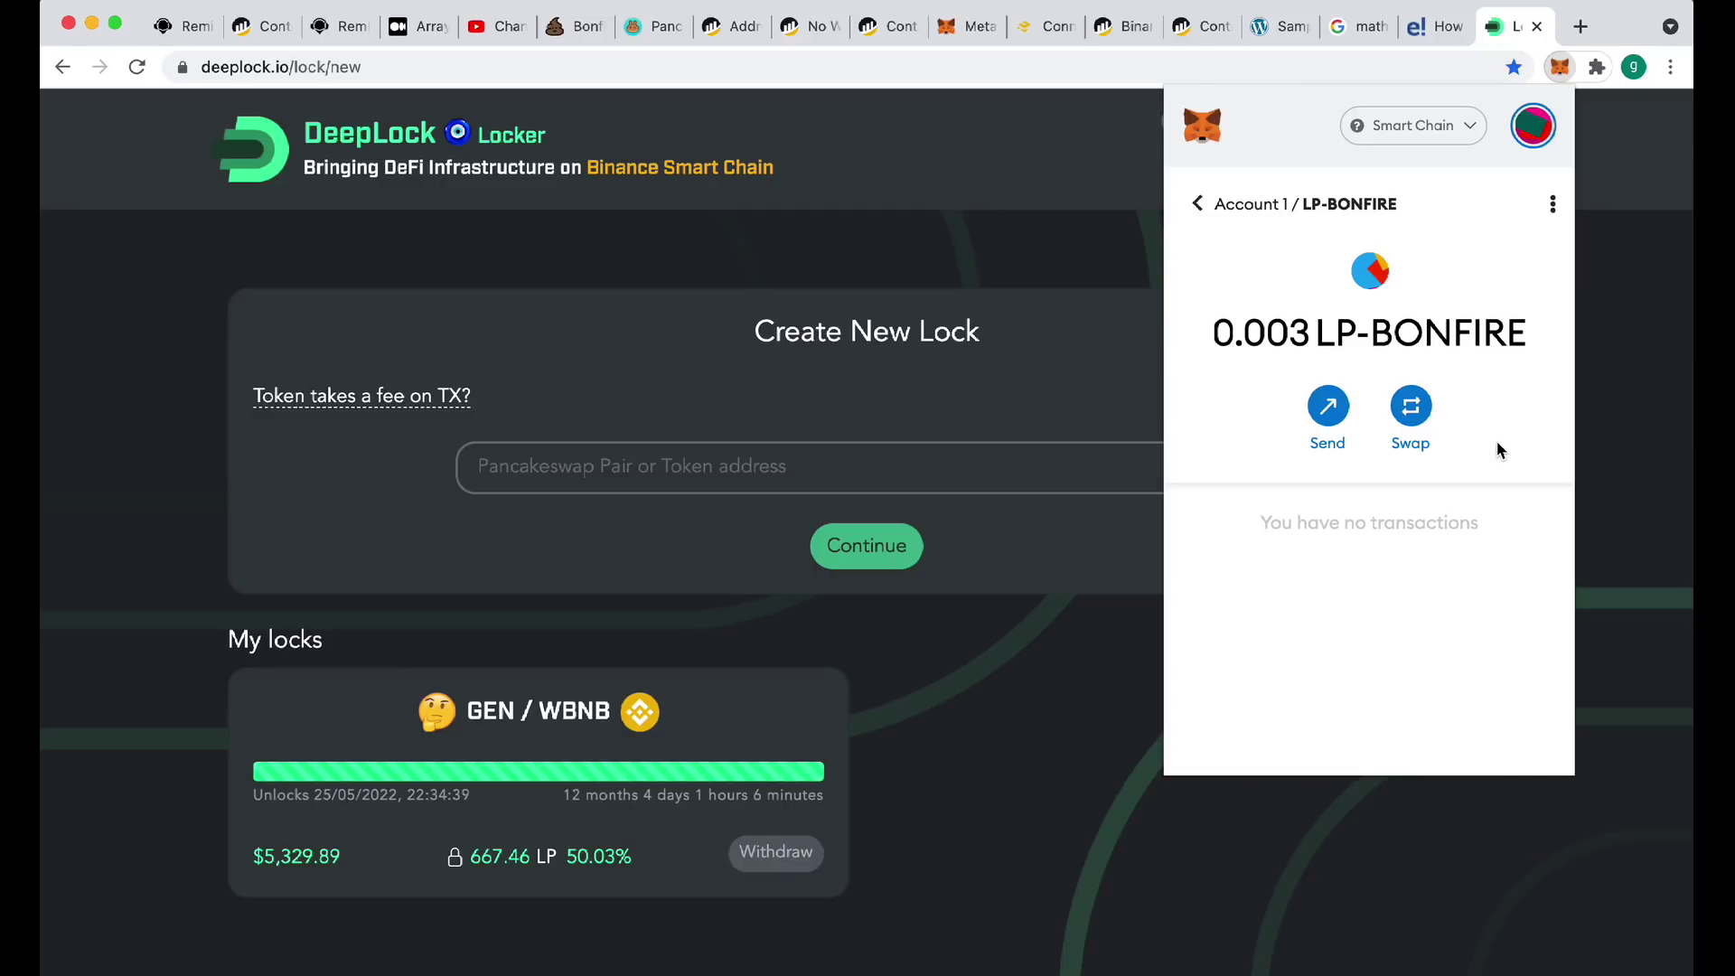
Open the holders page of the BONFIRE/BNB V2 LP token from PooCoin's Bonfire page and copy the LP token's contract address from its URL
left_click(1552, 204)
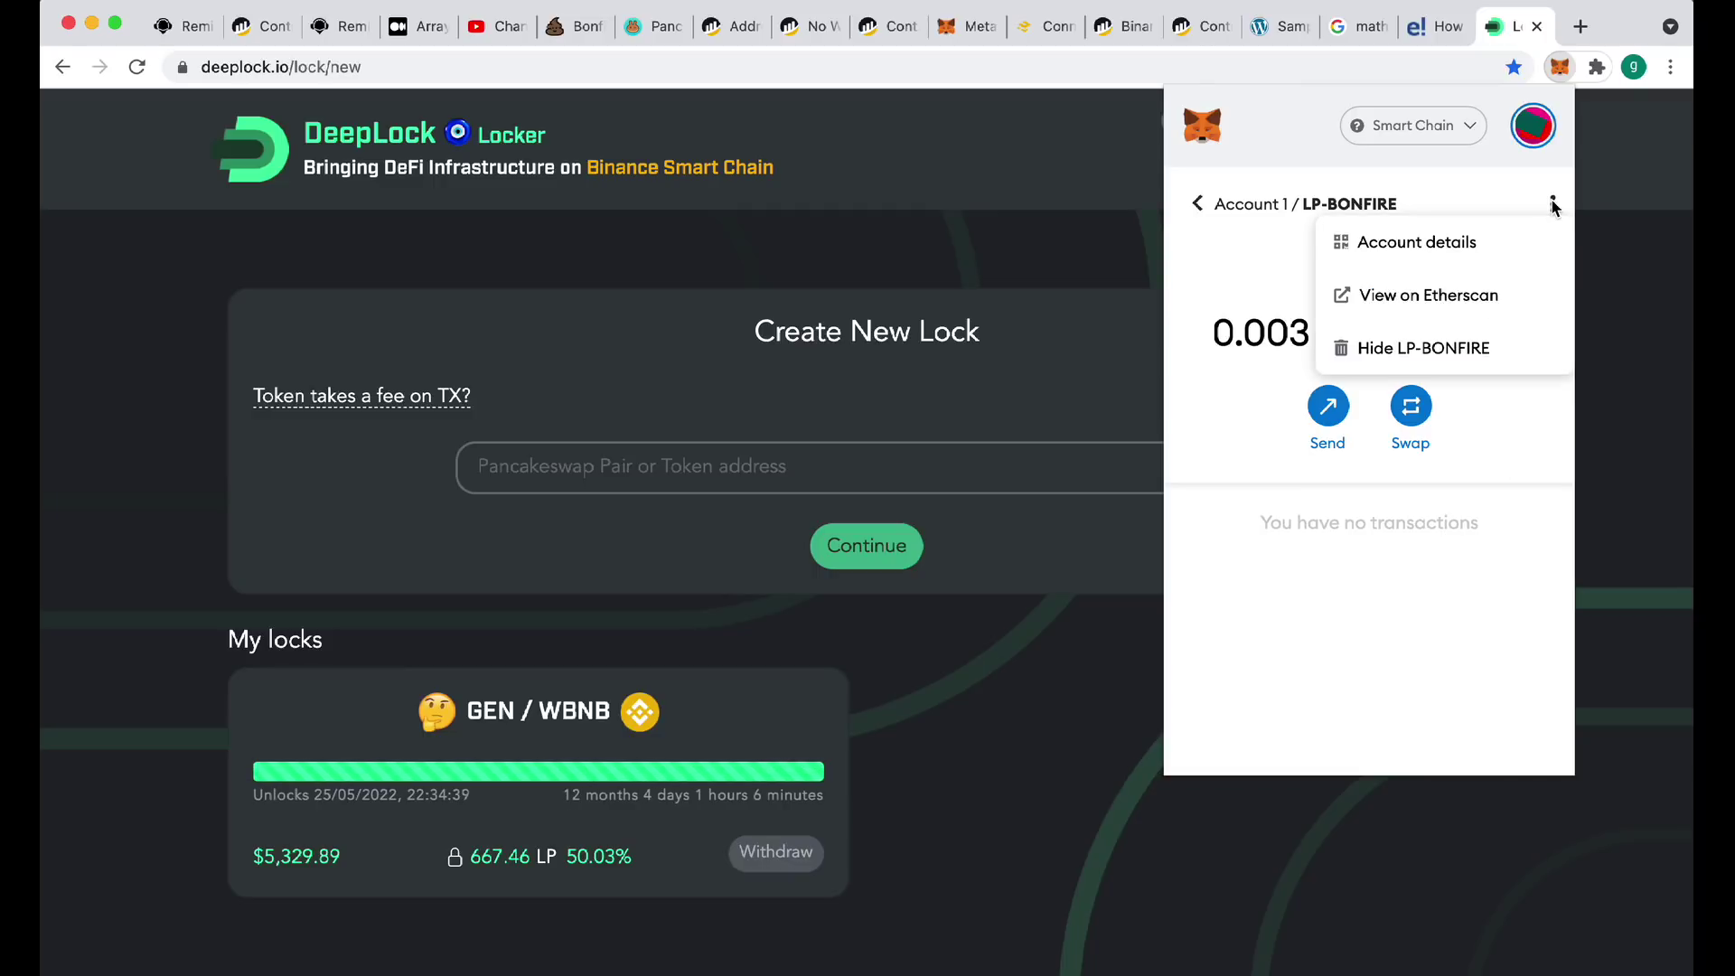
left_click(1240, 272)
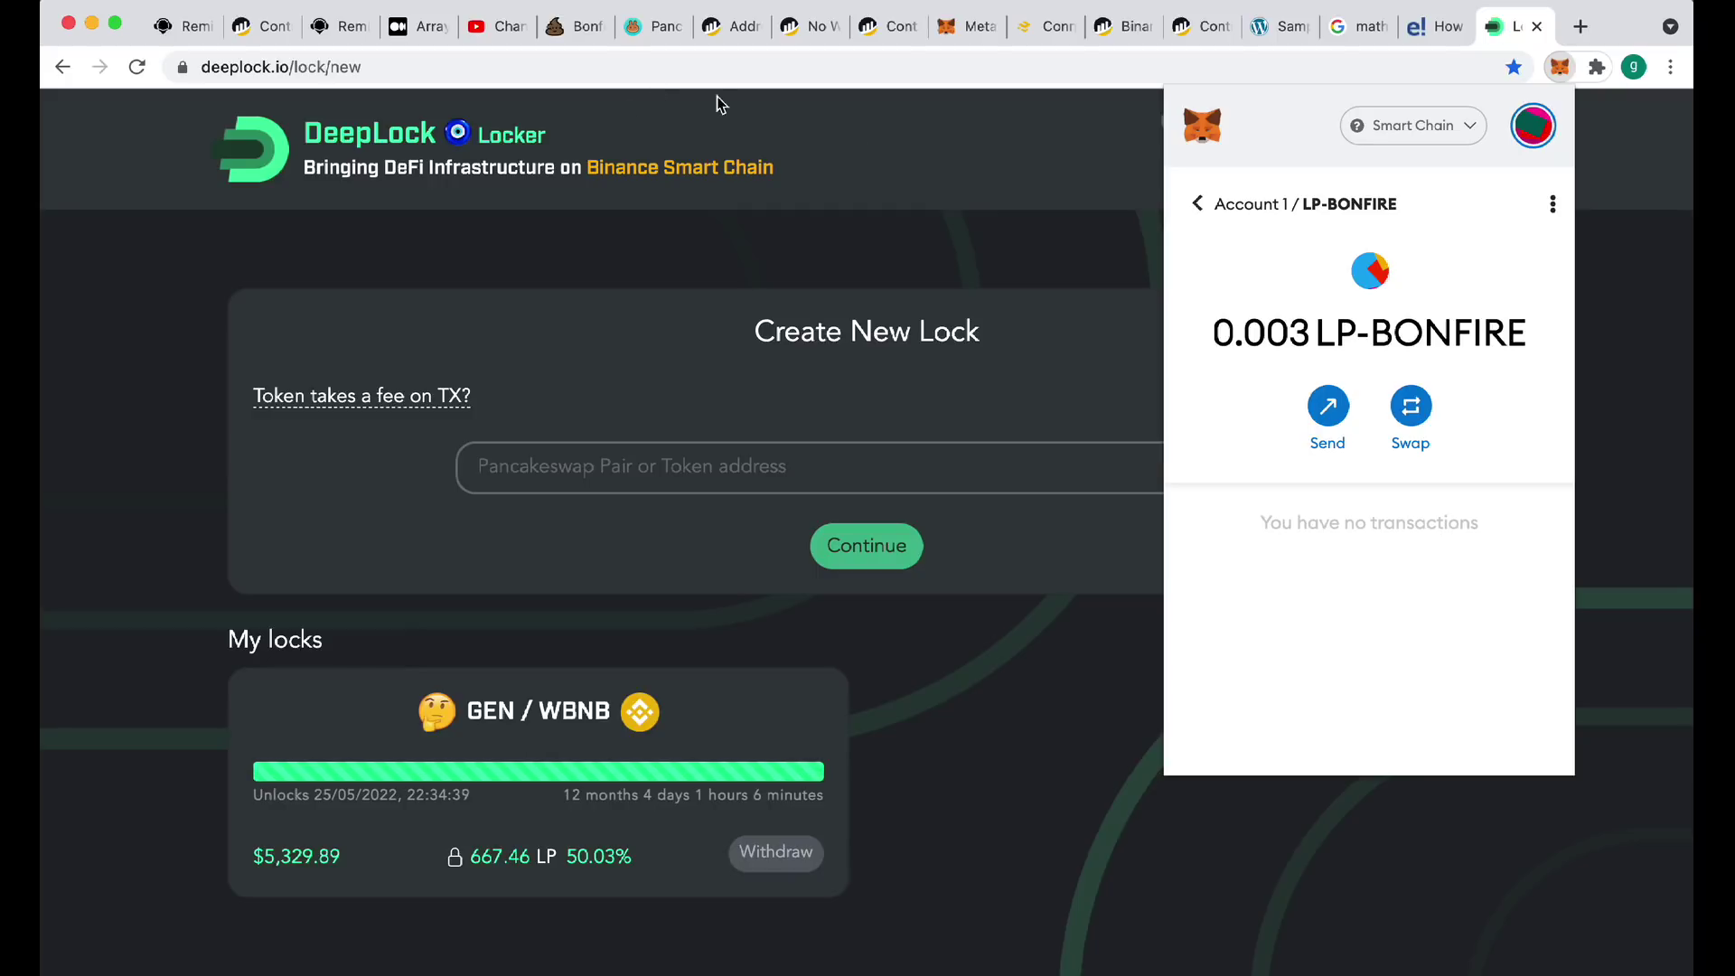
left_click(564, 27)
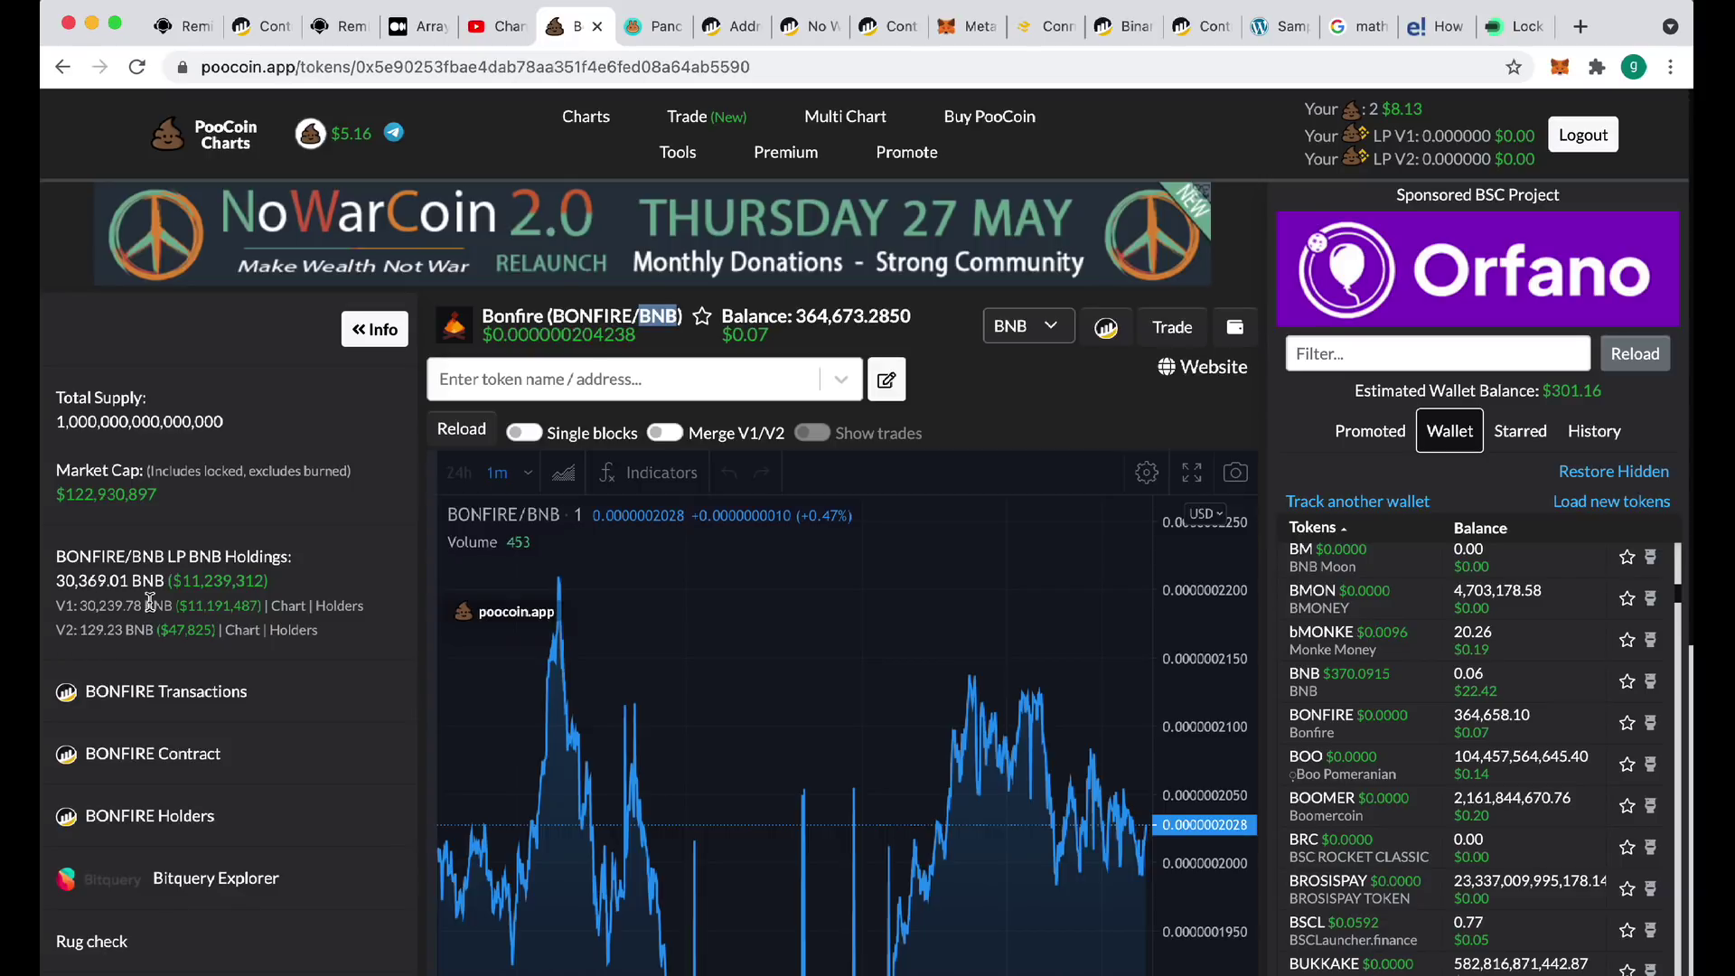
left_click(289, 638)
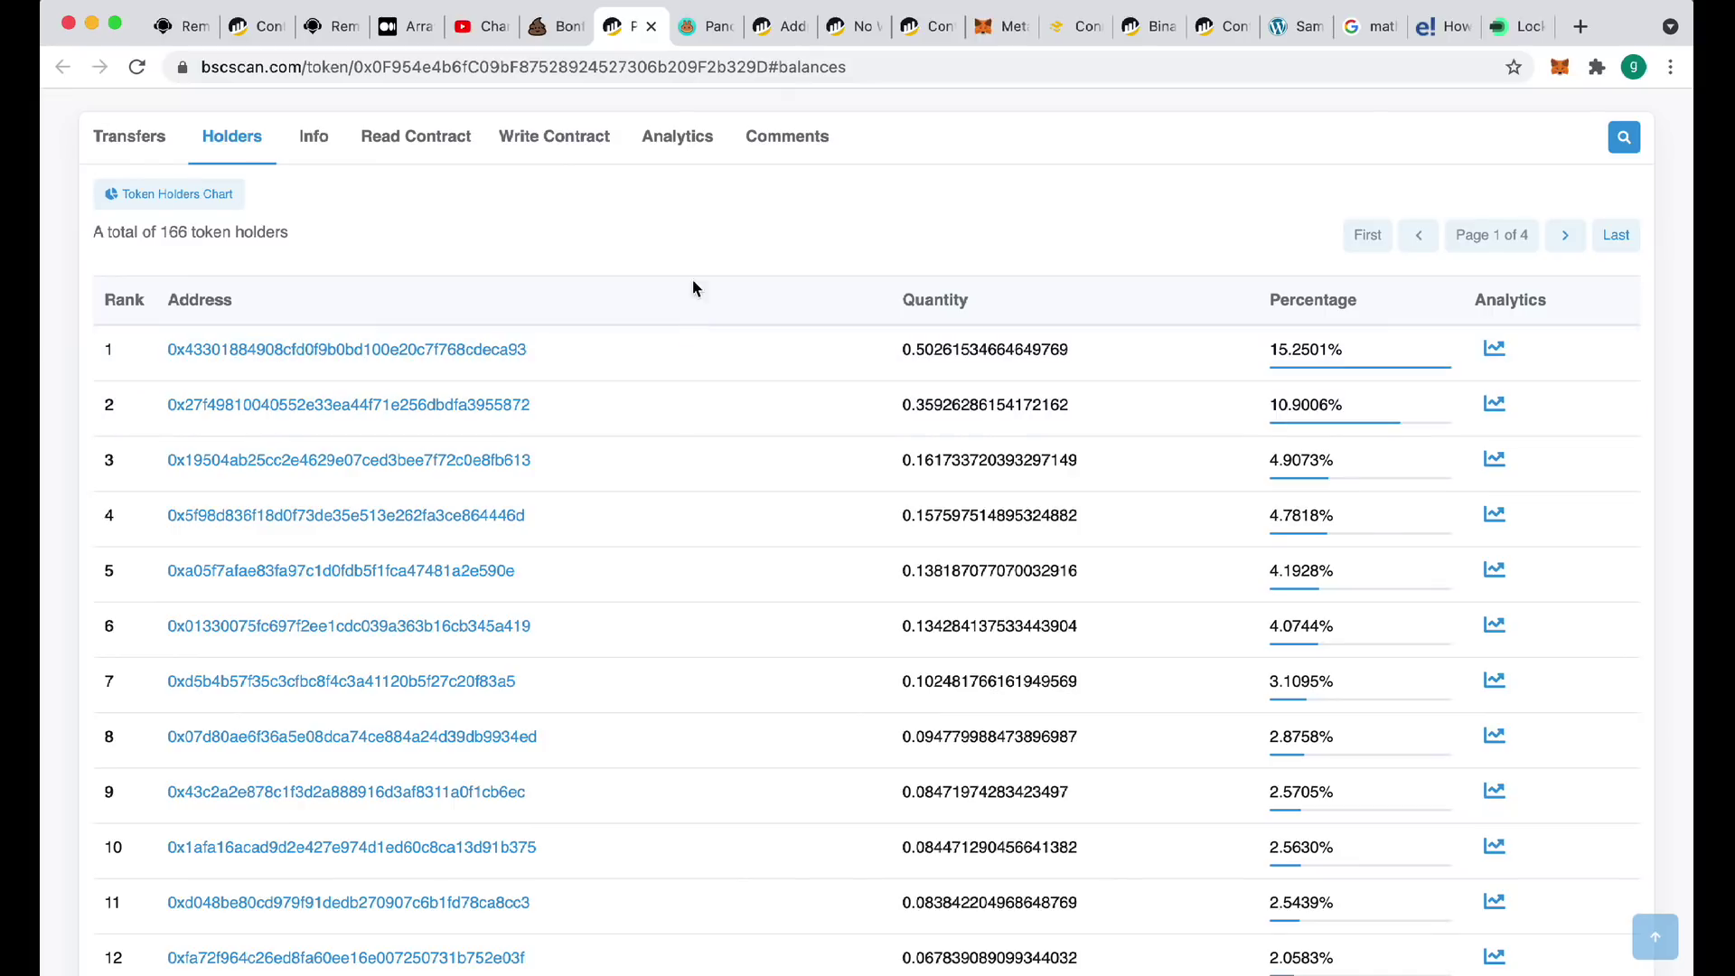
double_click(550, 67)
key("ctrl+c")
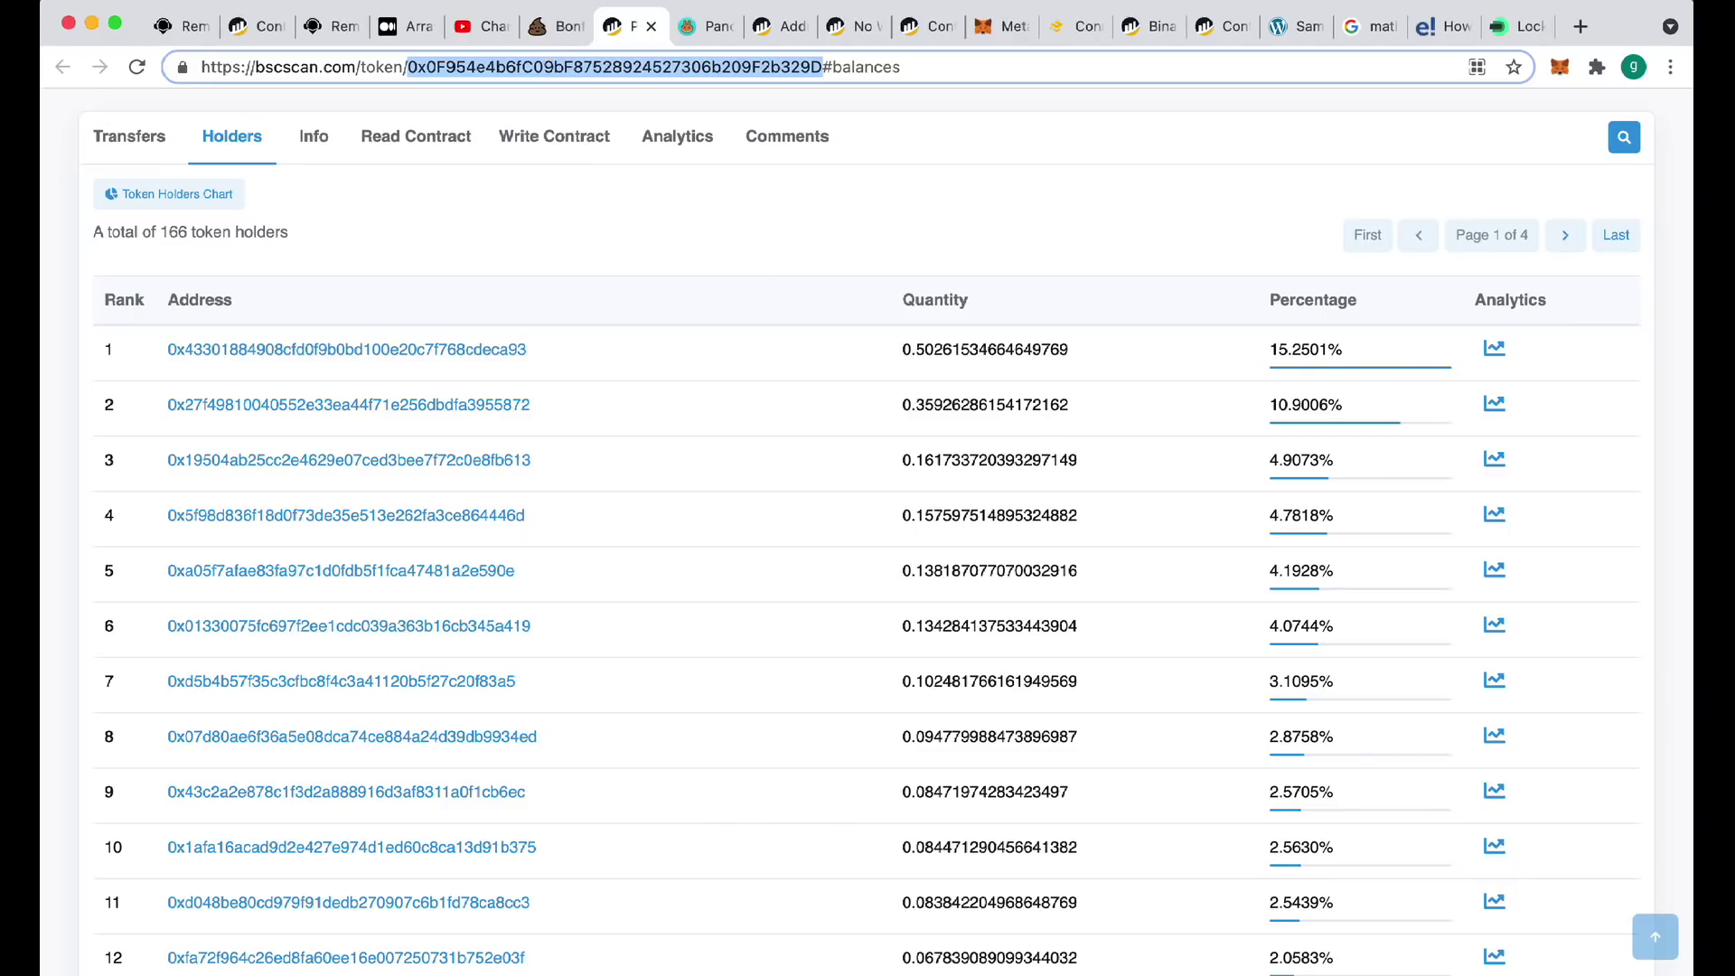
Look up the copied LP address in DeepLock's Create New Lock form and proceed to locking the BONFIRE / WBNB pair
left_click(1510, 27)
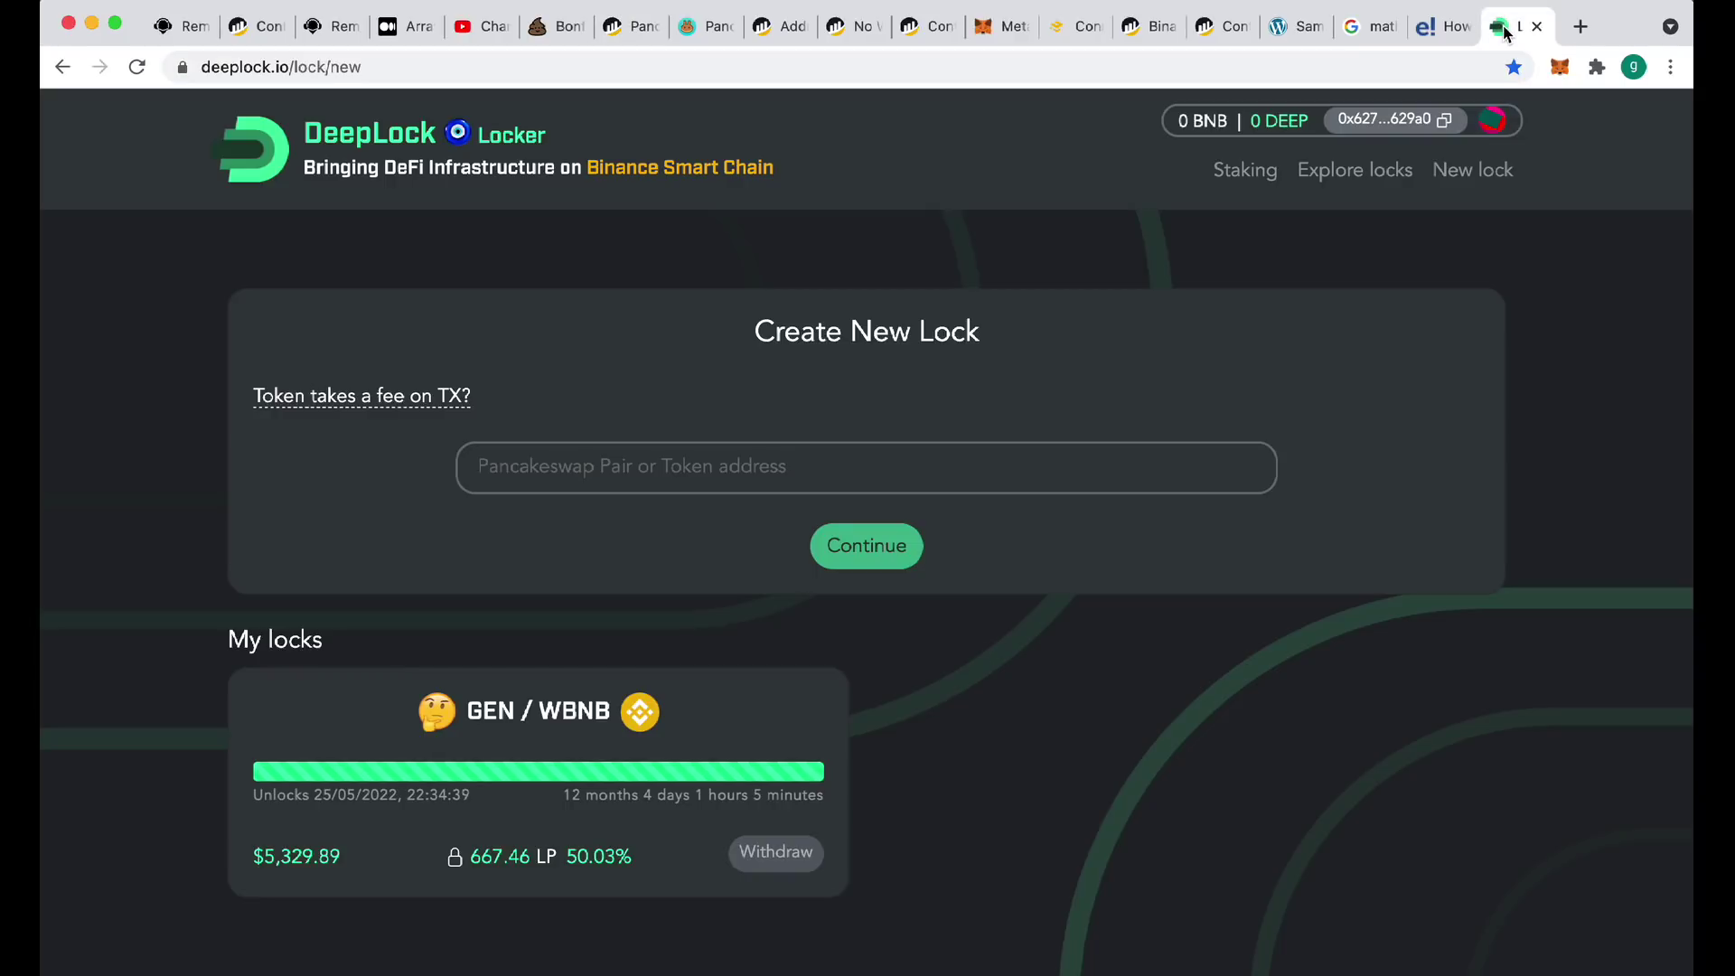
left_click(708, 463)
key("ctrl+v")
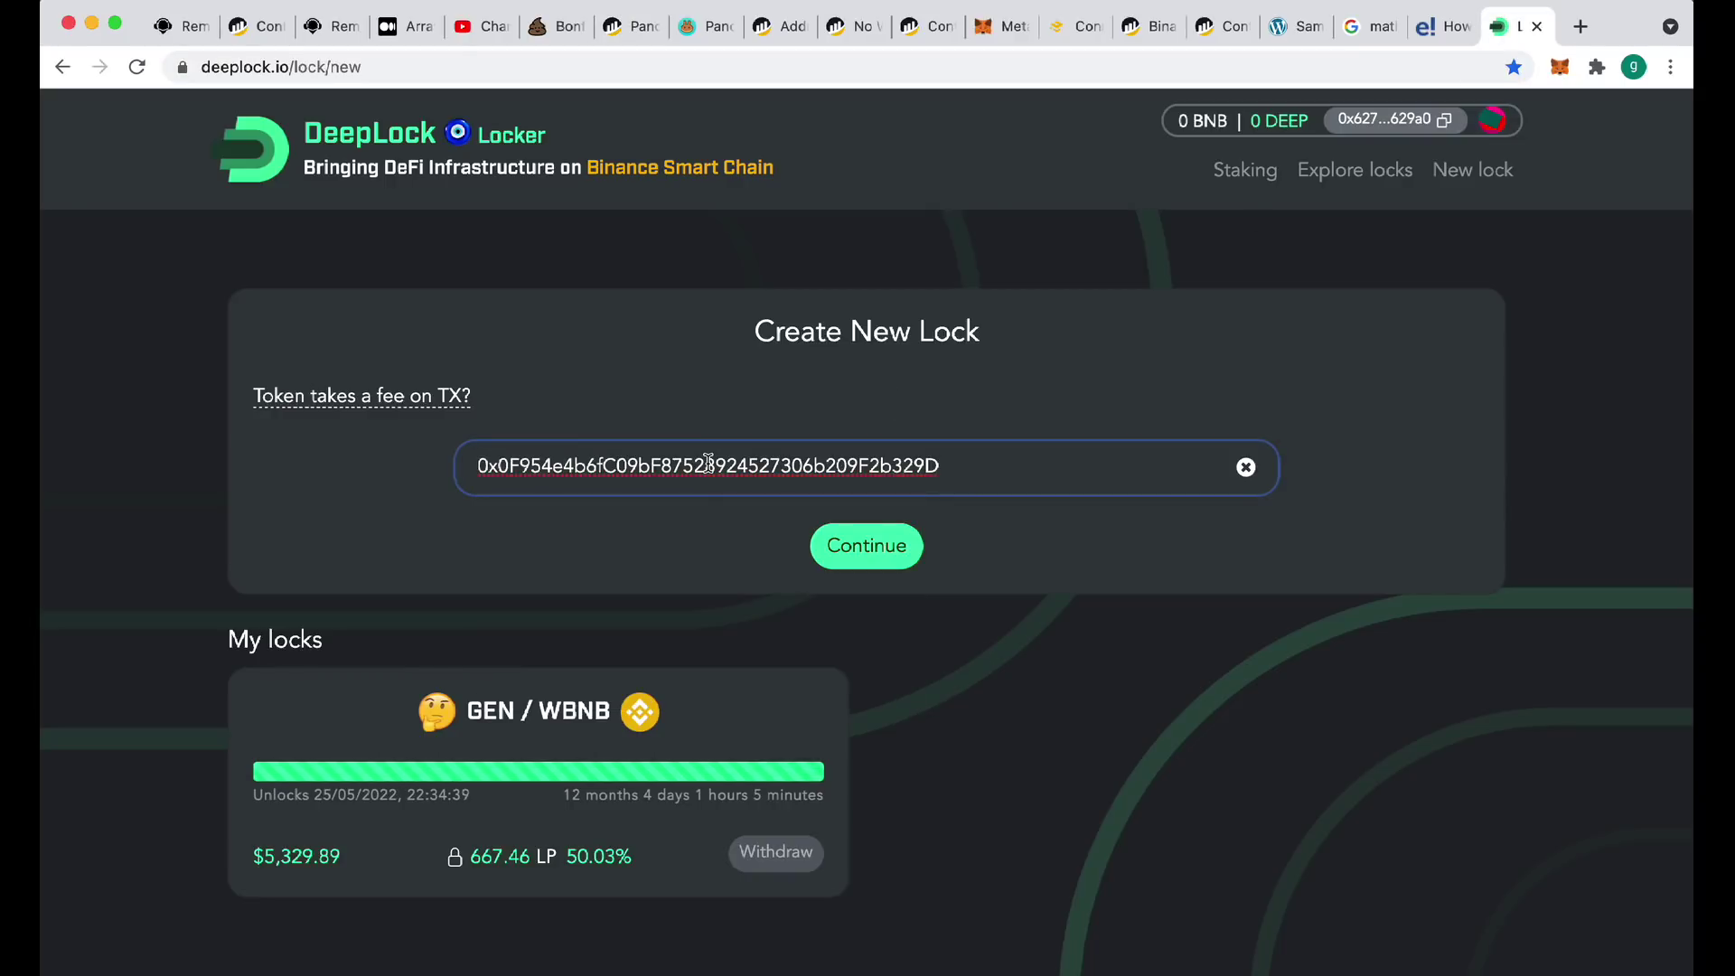
left_click(883, 553)
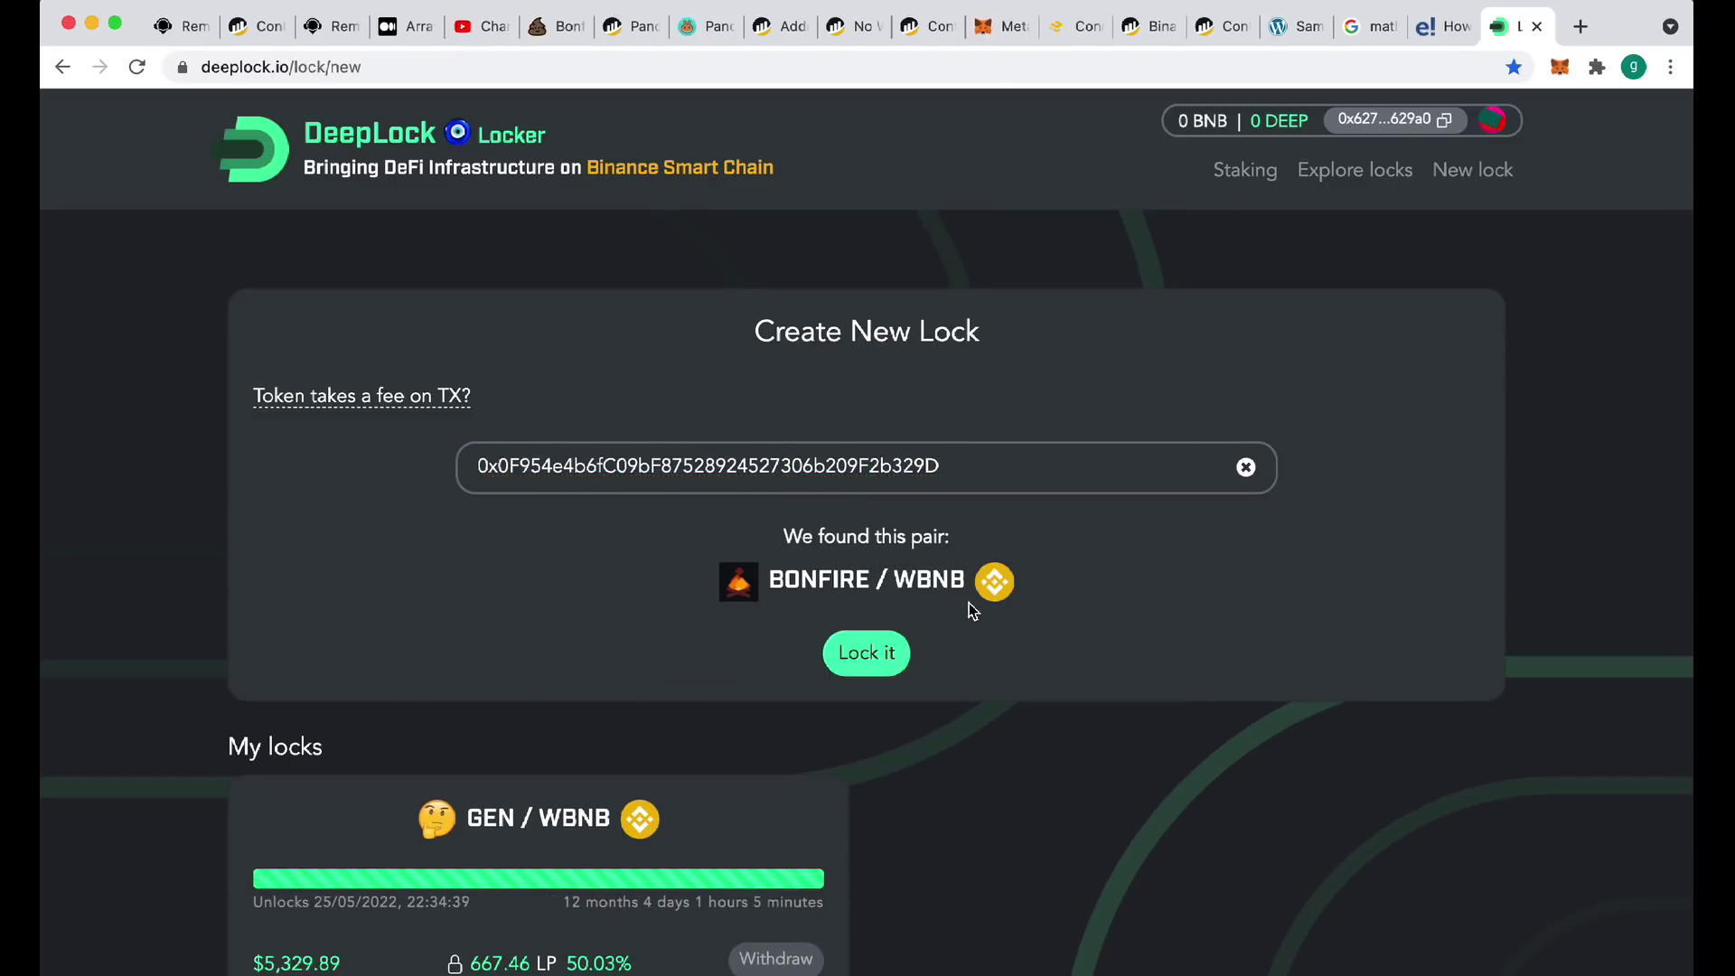
left_click(873, 666)
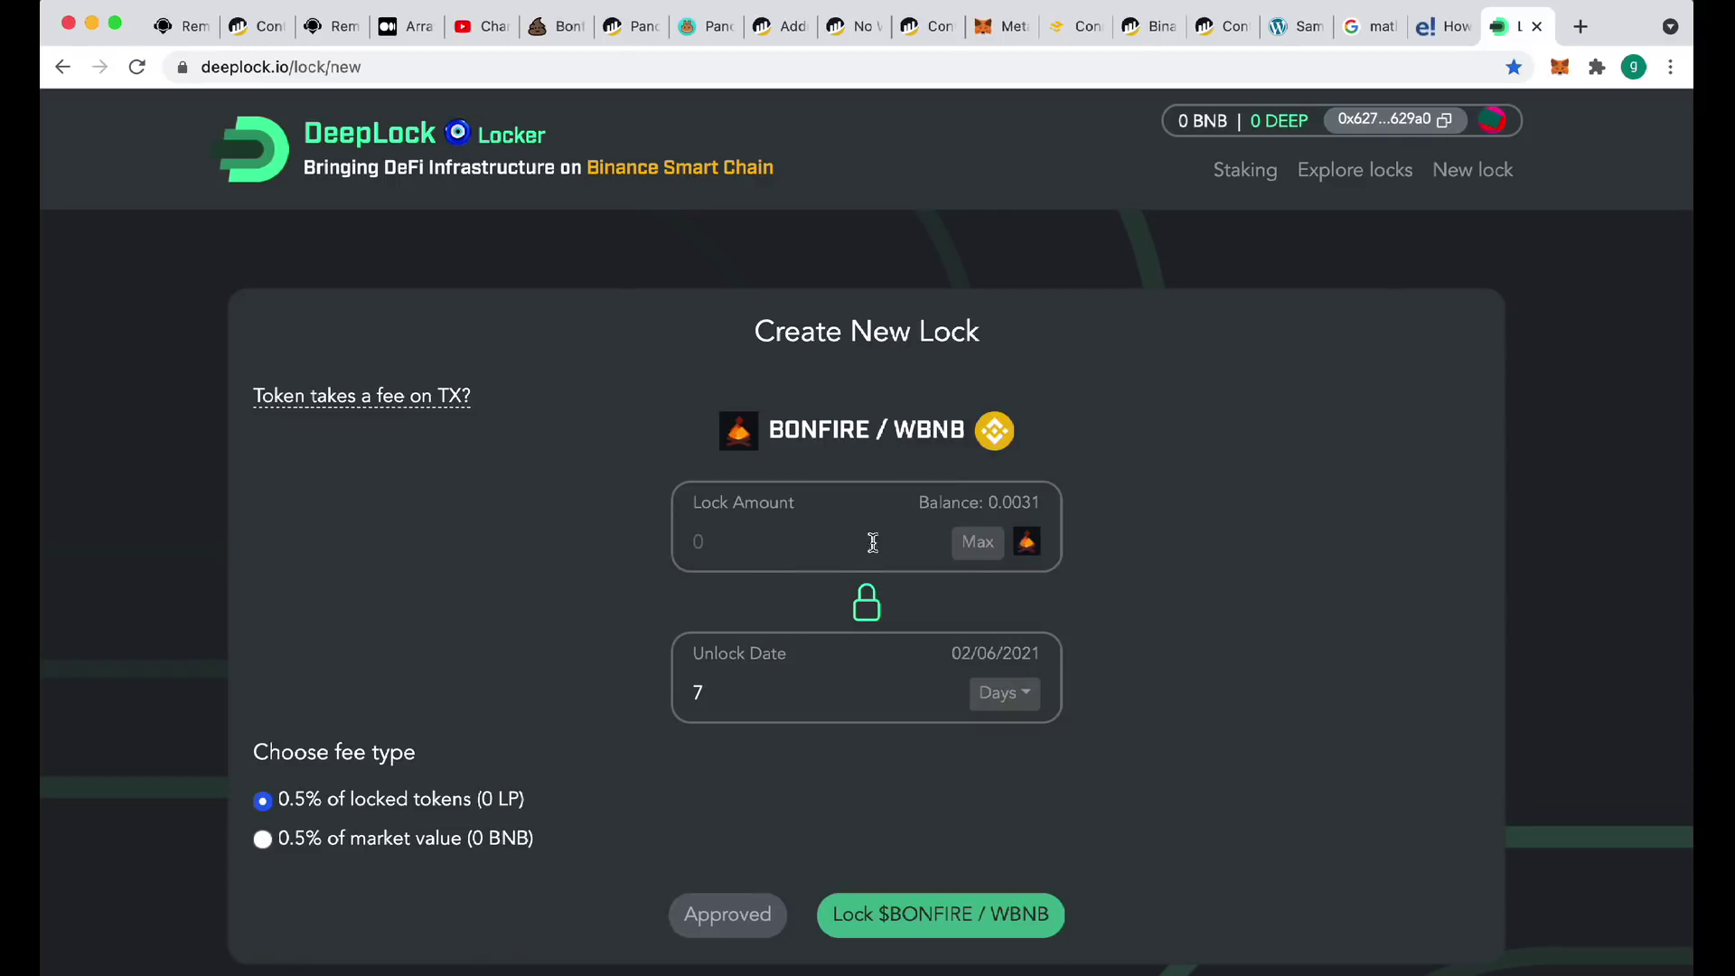
Set the lock amount to the maximum balance and view the unit options for the unlock date, keeping 7 days
left_click(977, 543)
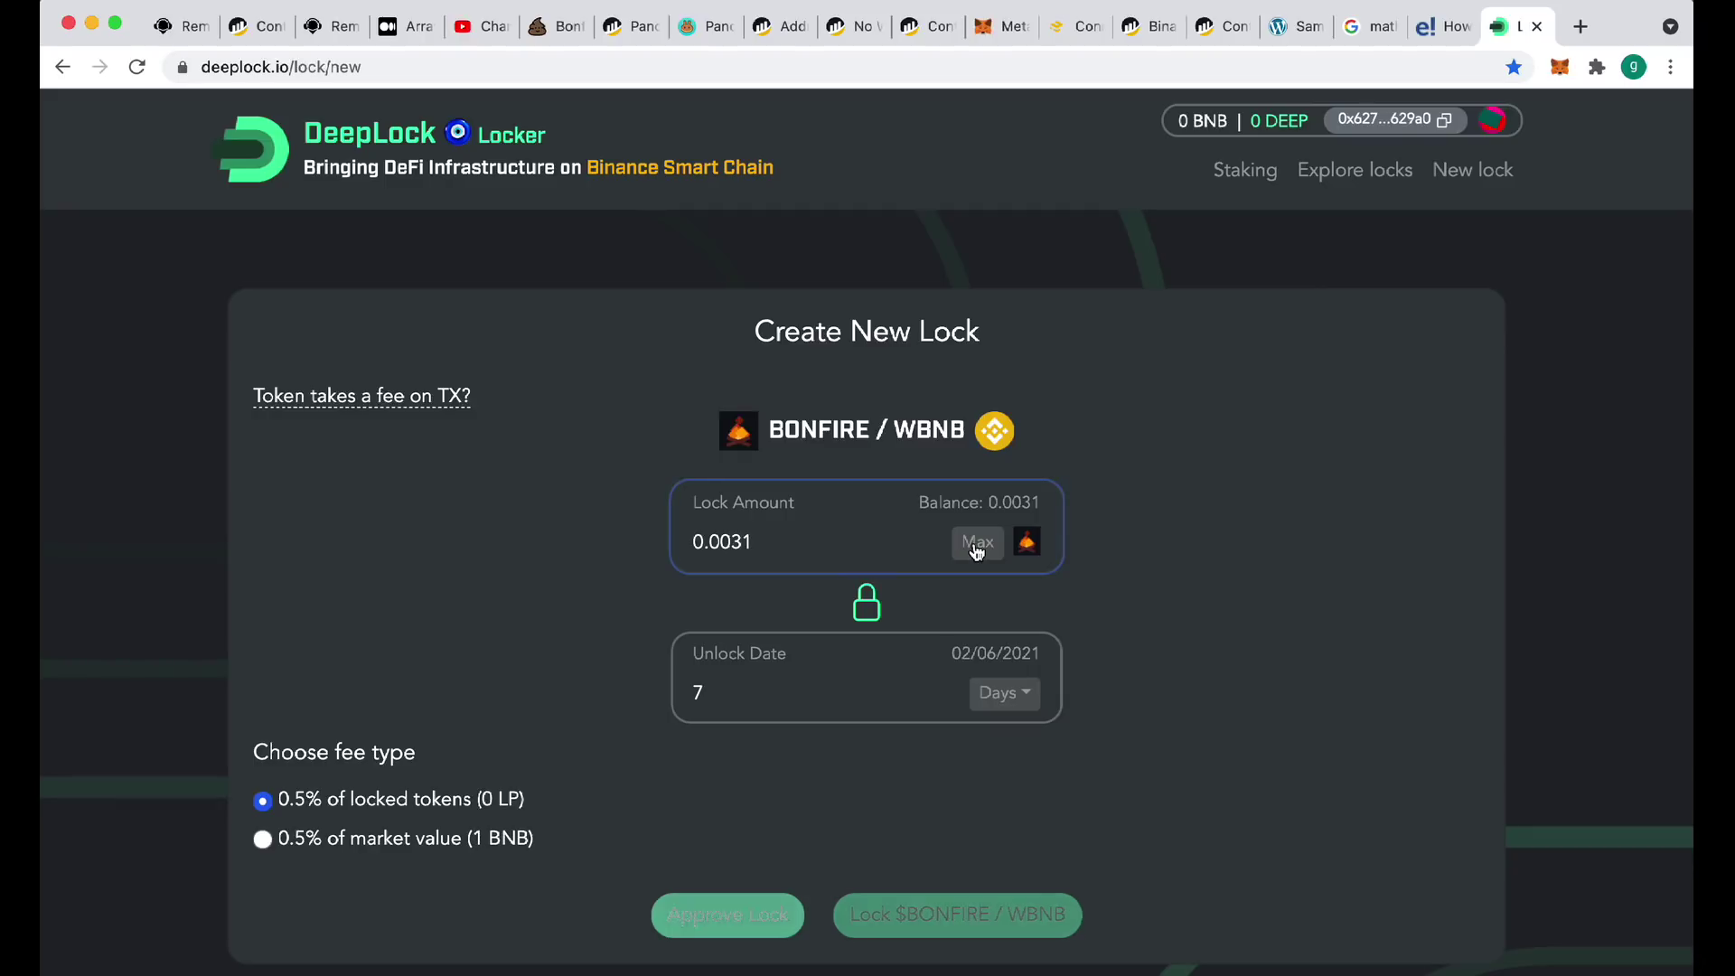
scroll(1143, 604, "down", 2)
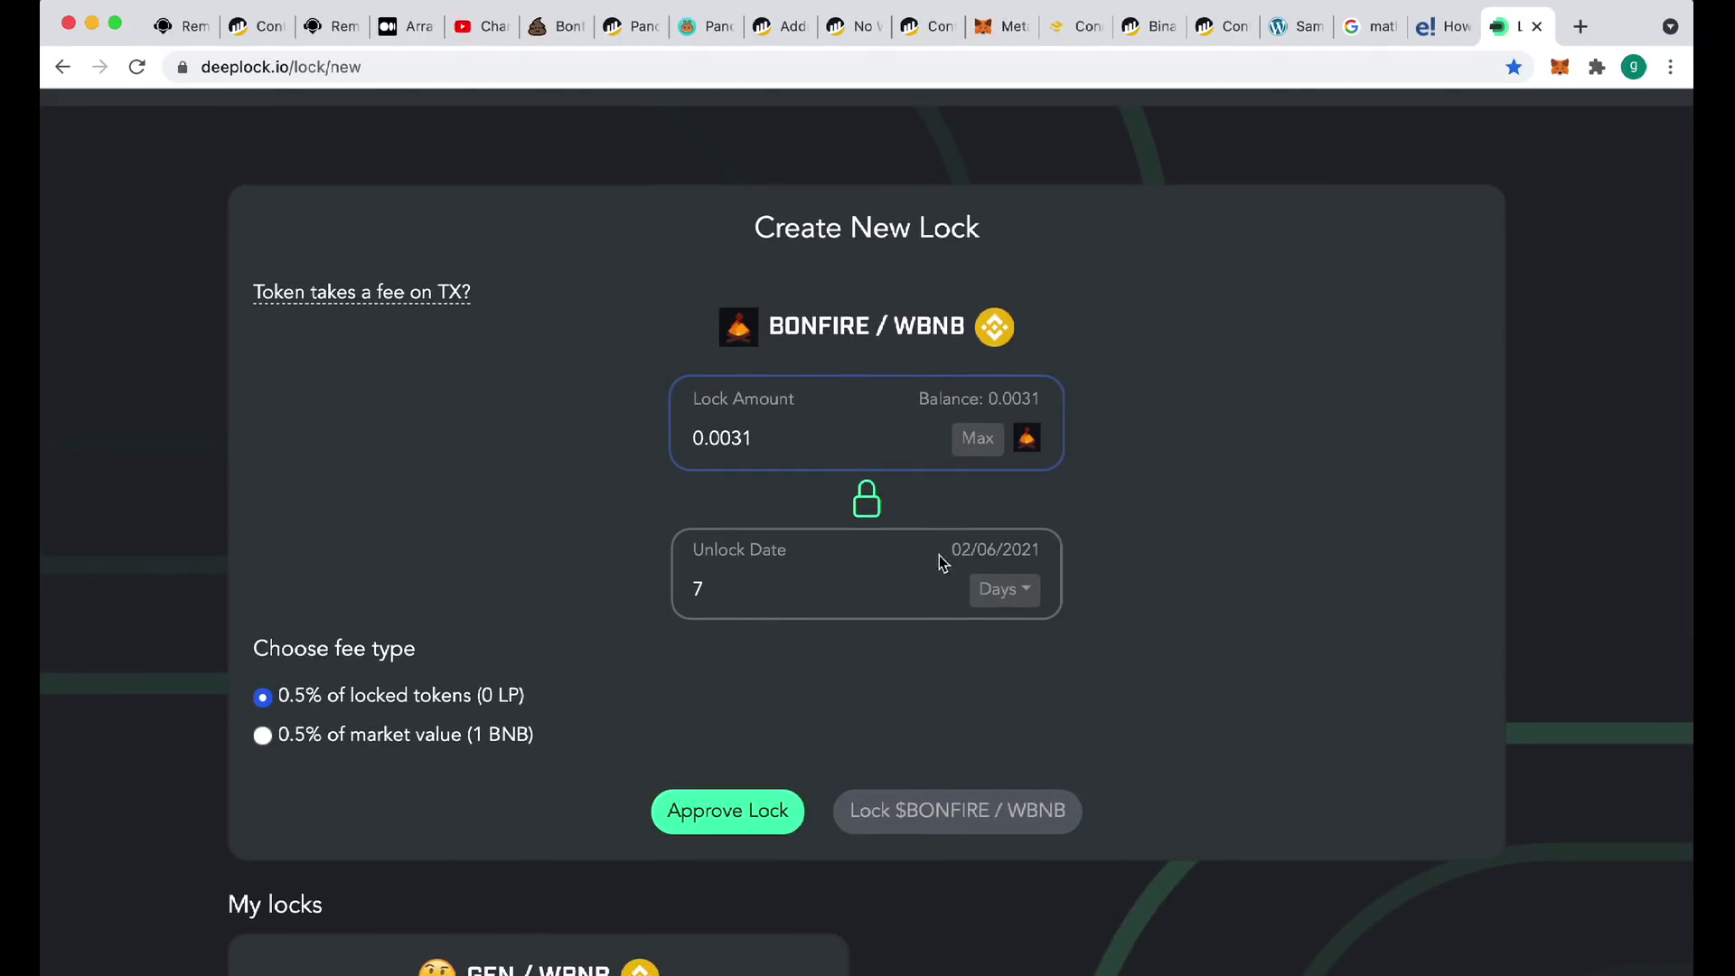
left_click(1010, 592)
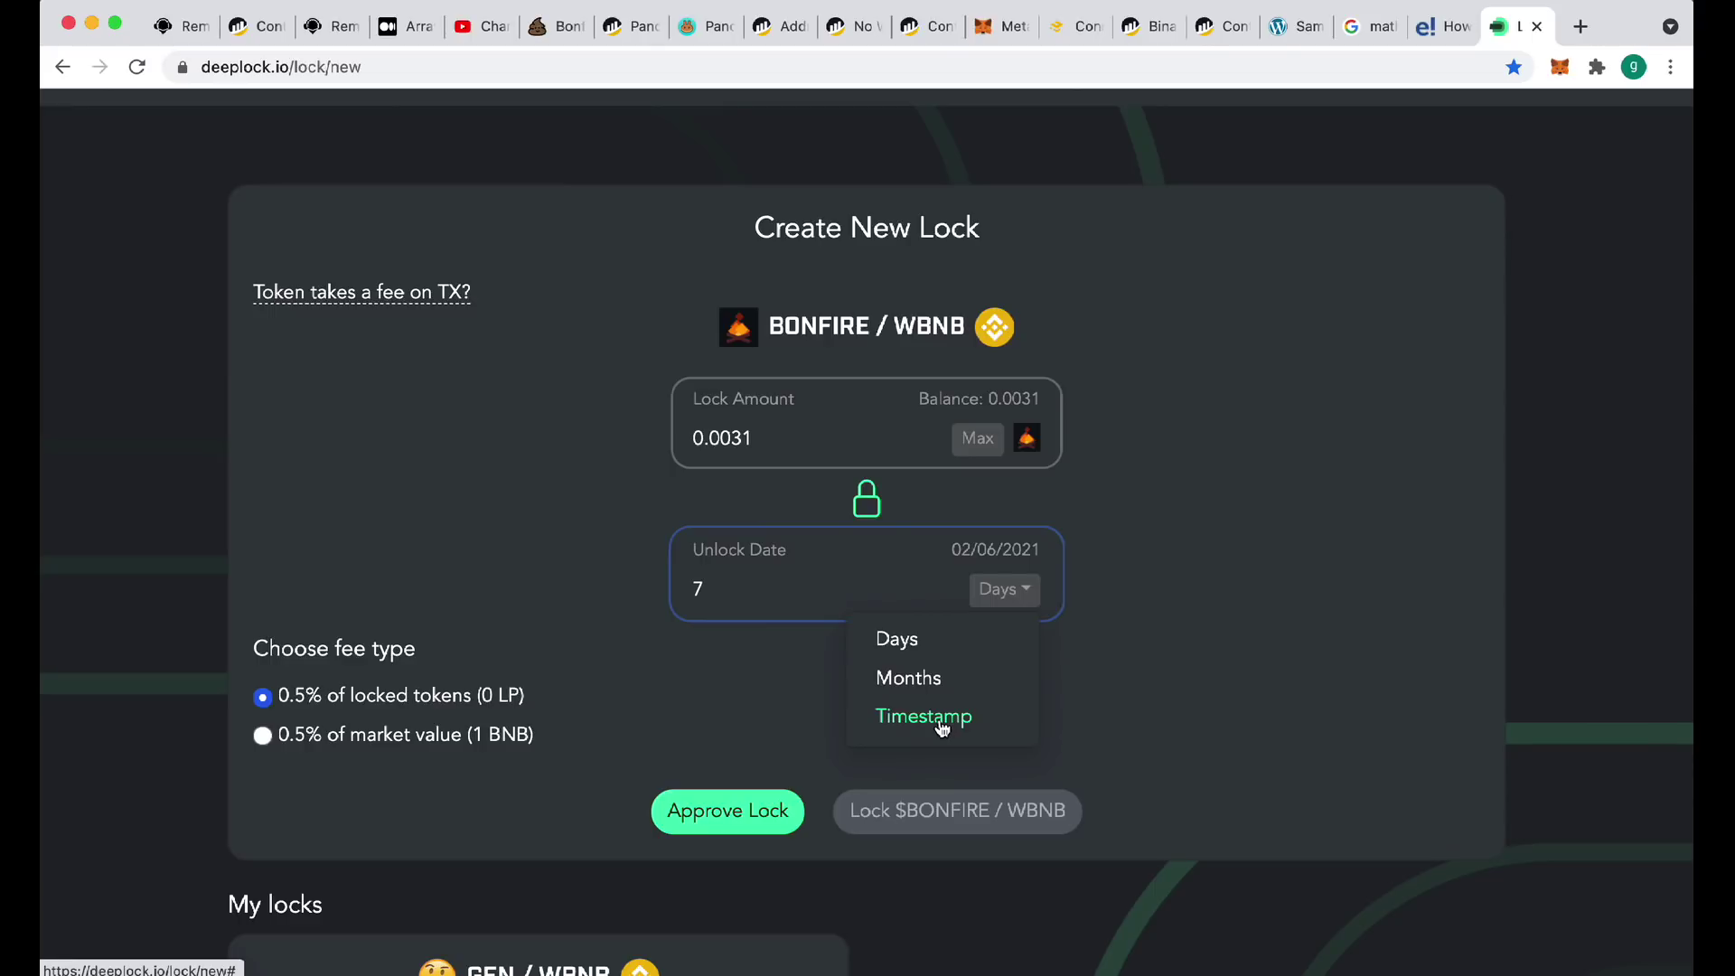
left_click(1425, 479)
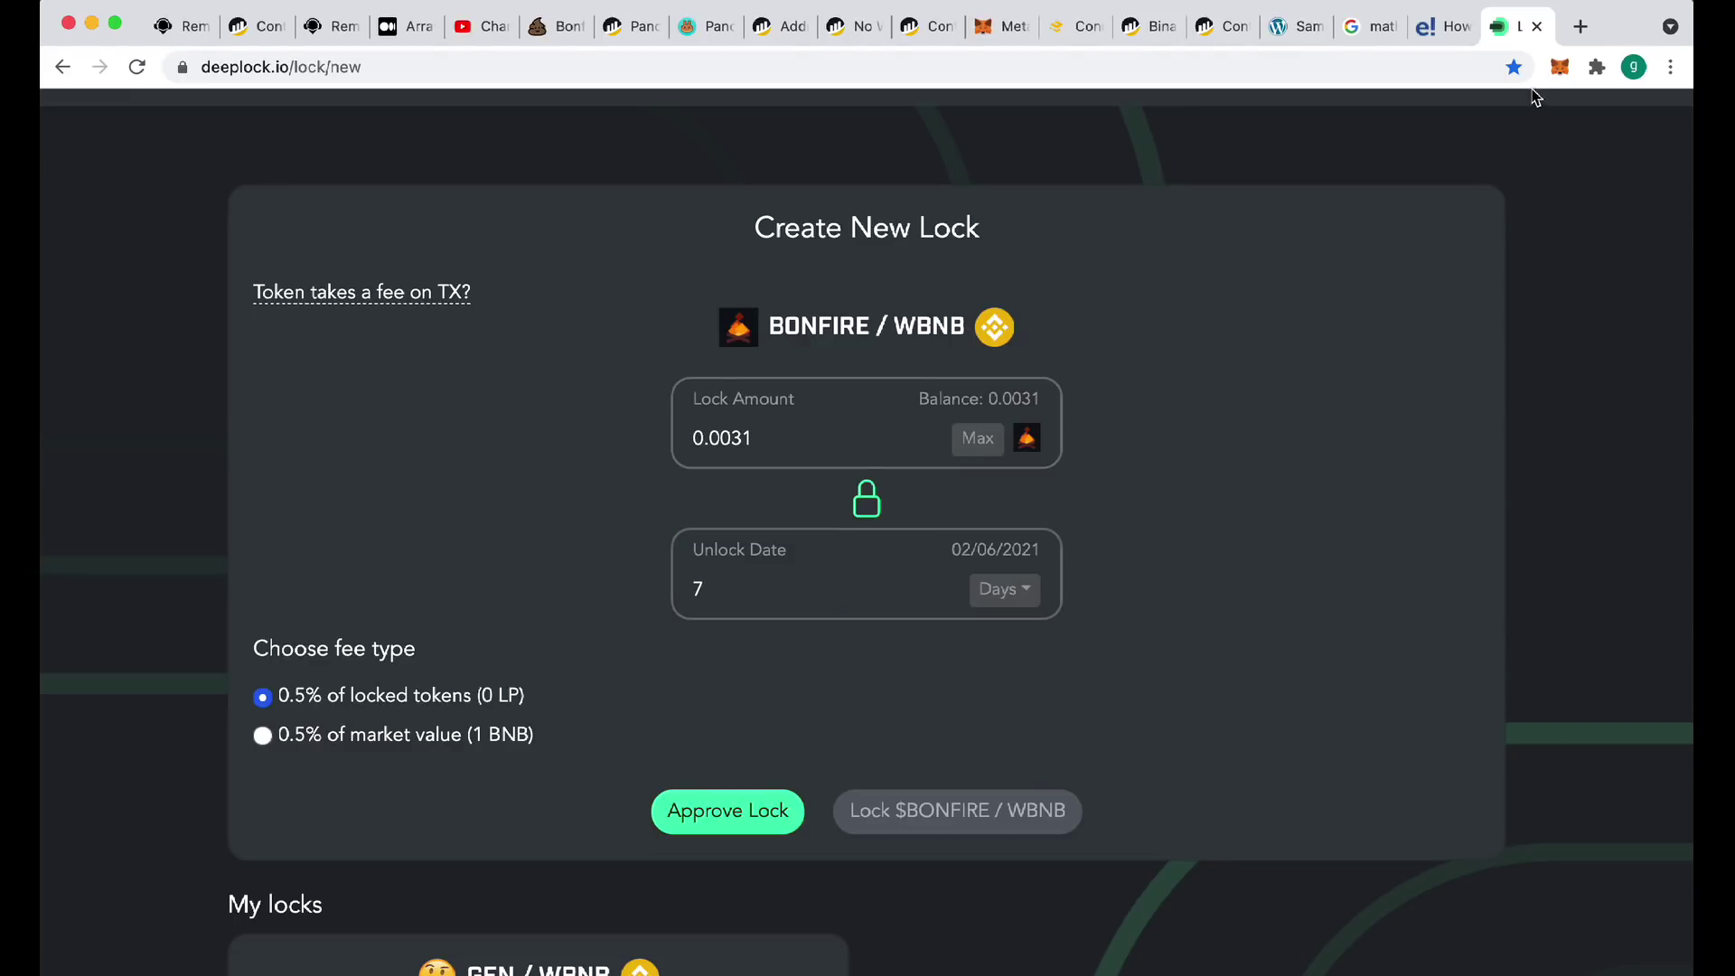
Search the web for a unix timestamp converter in a new tab, and view the current timestamp on the Unix Time Stamp - Epoch Converter site
left_click(1581, 26)
type("u")
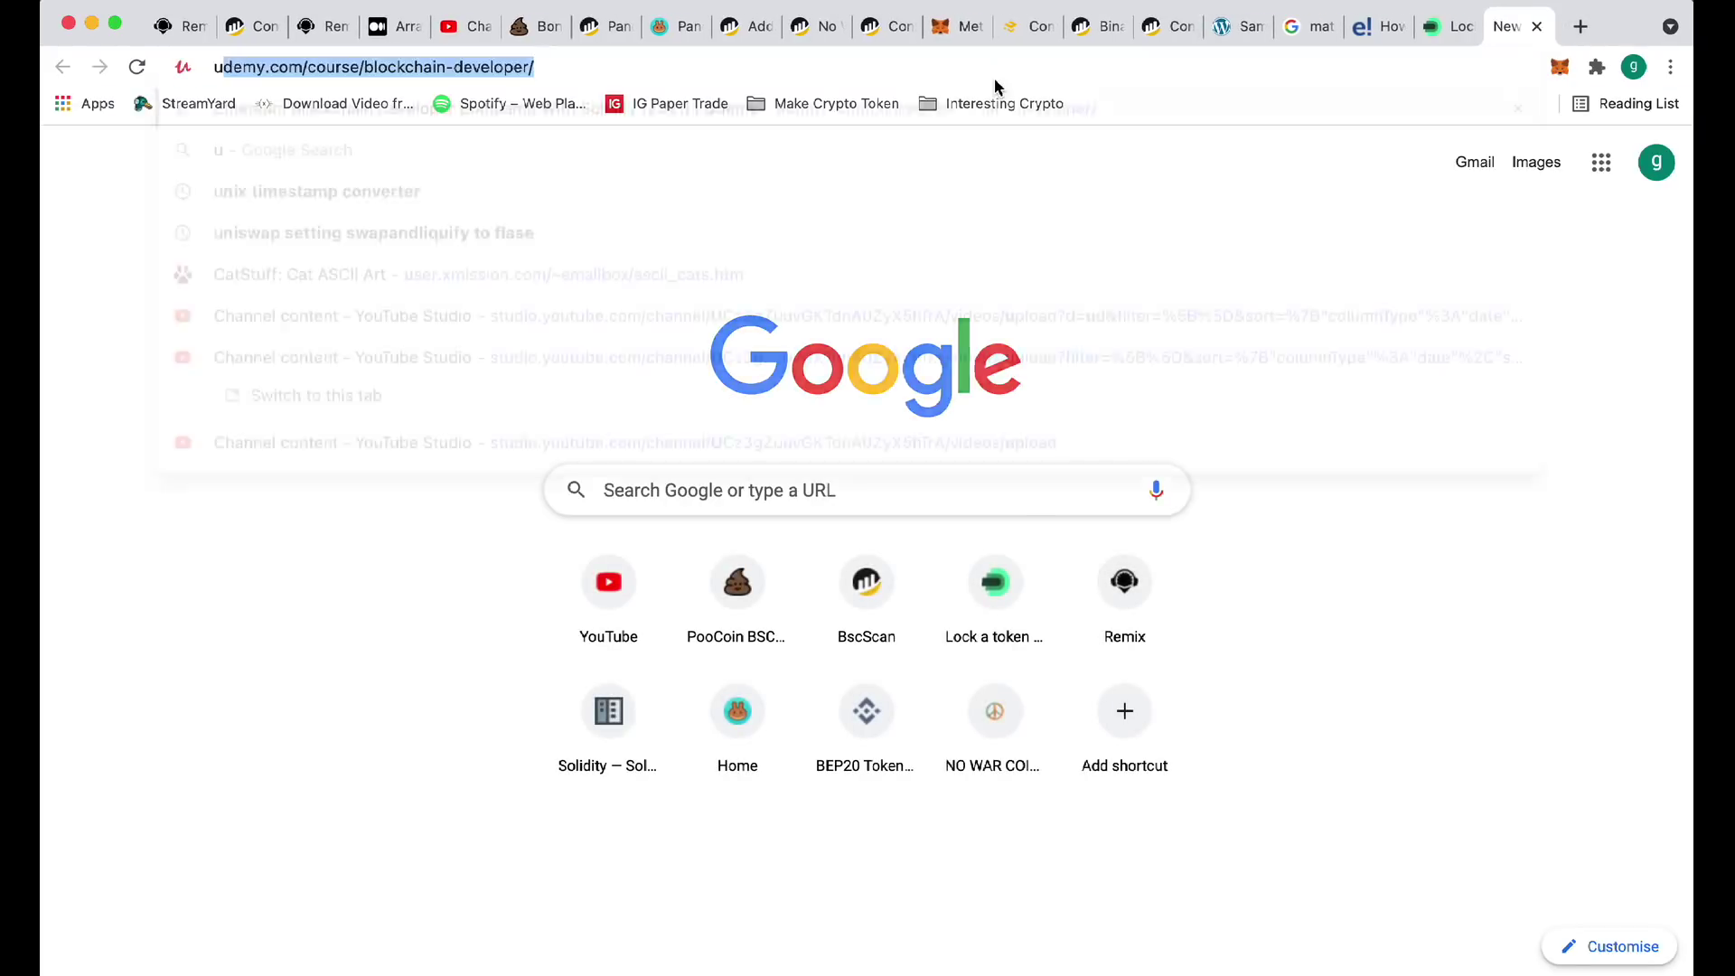
type("nix time")
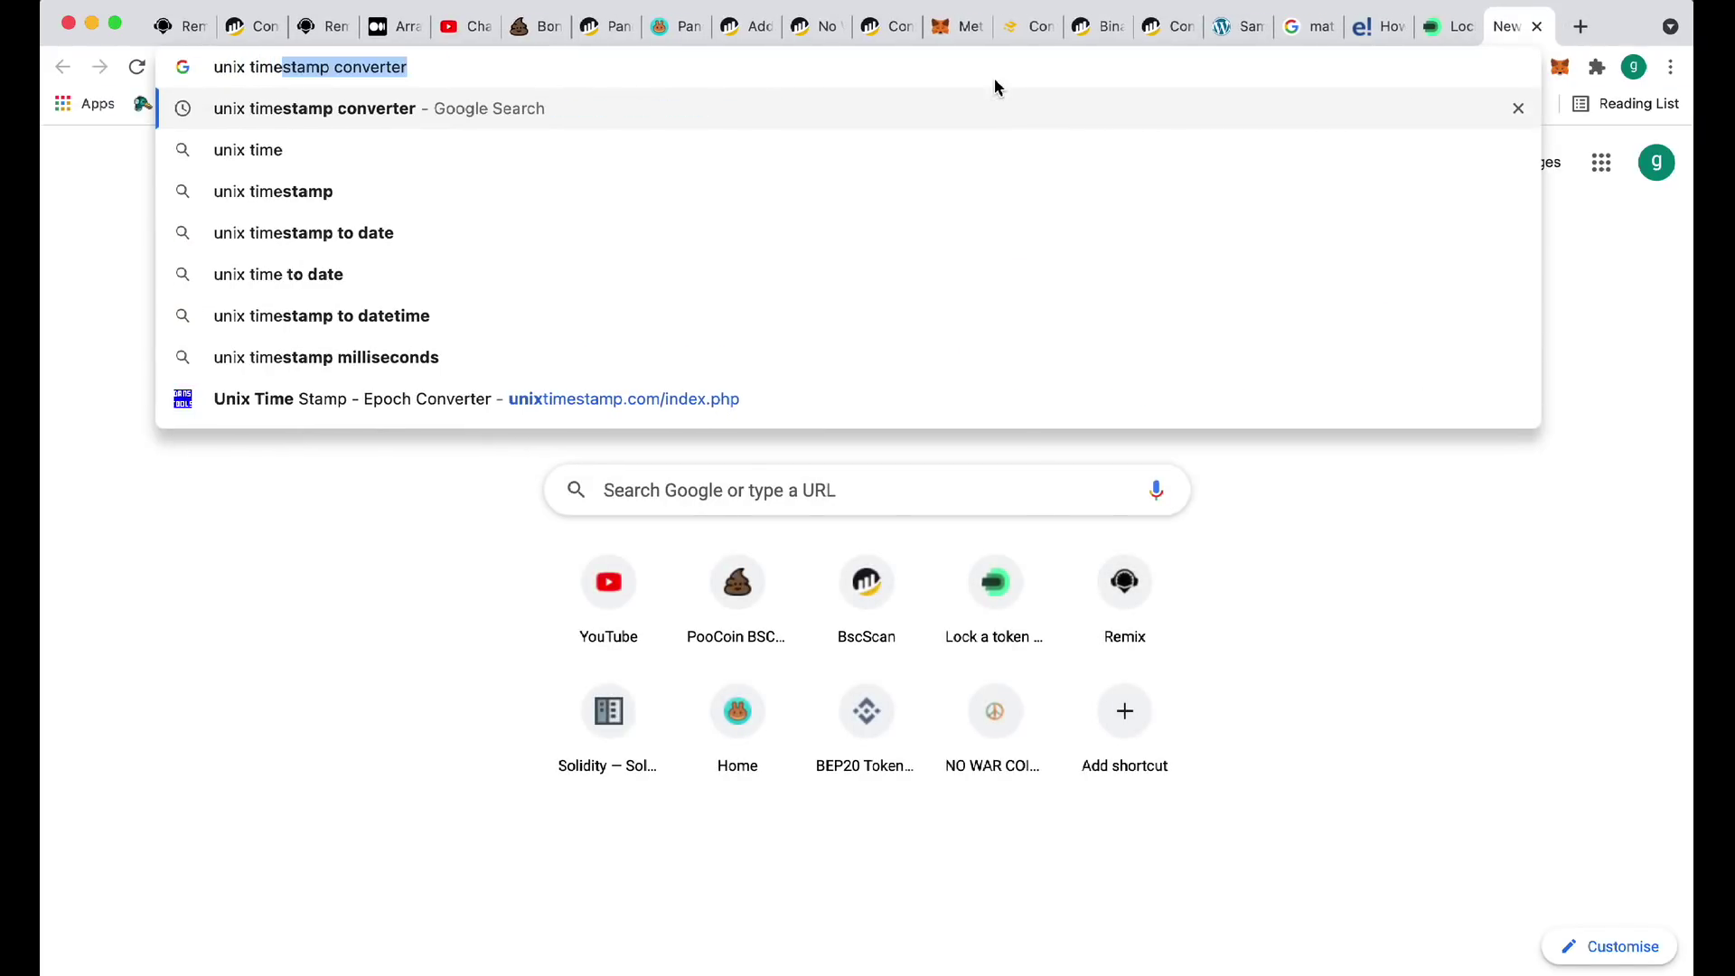
key("Return")
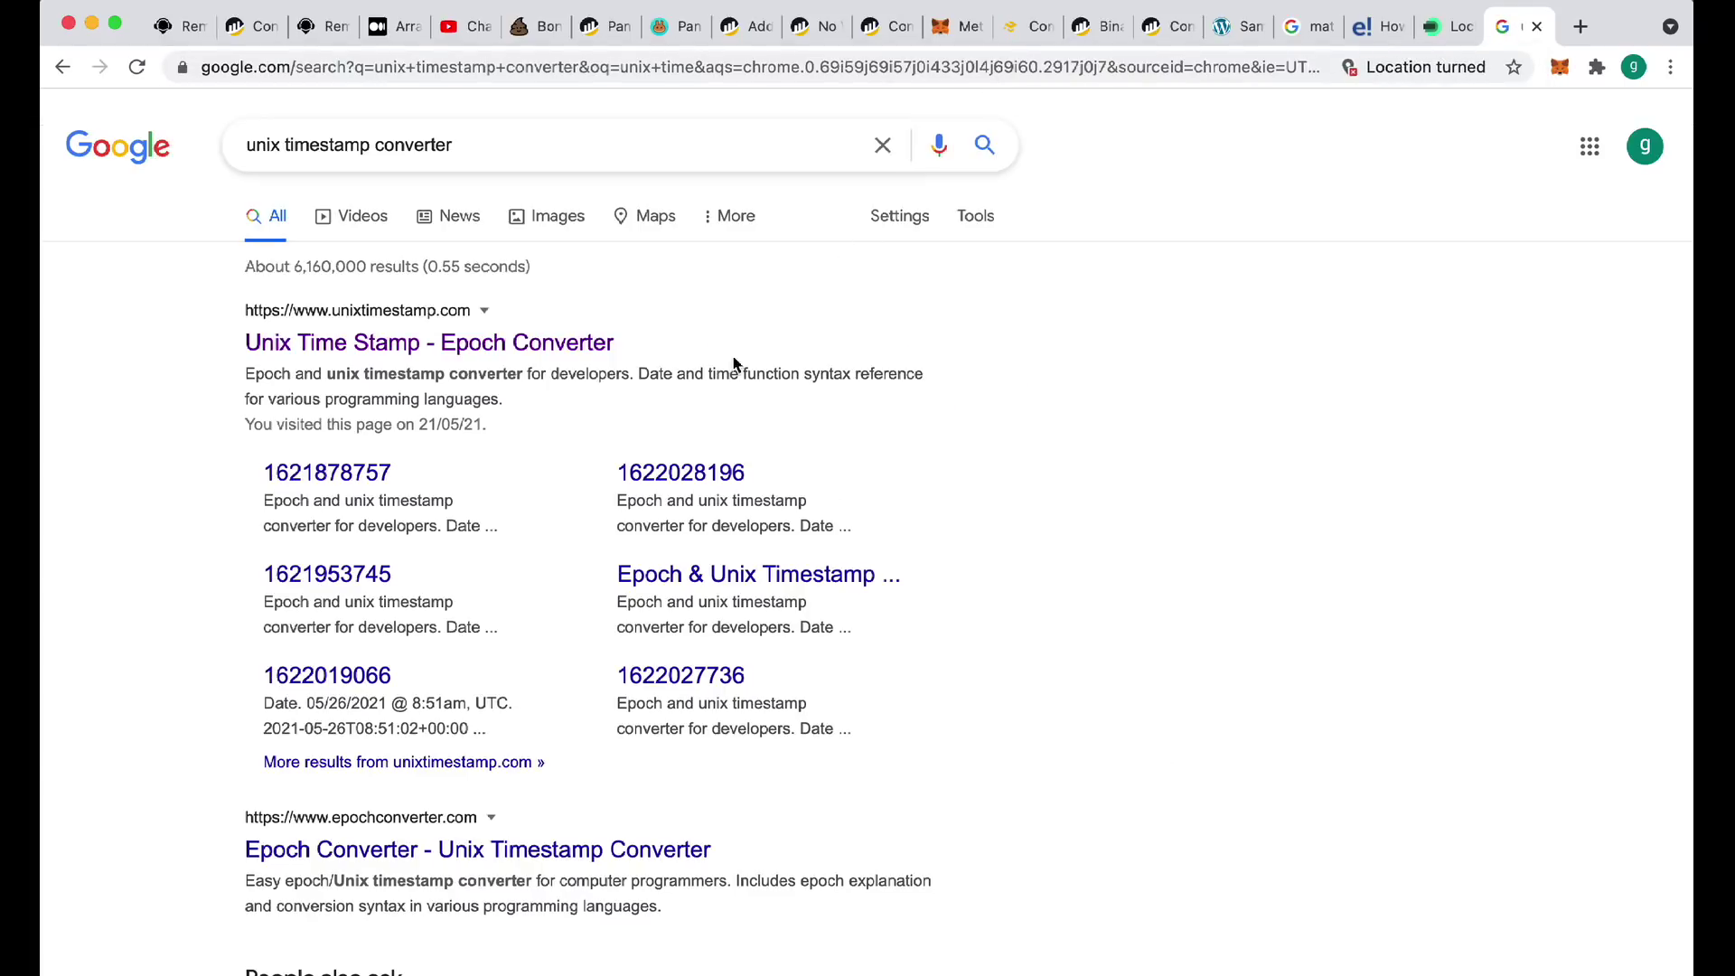
left_click(409, 350)
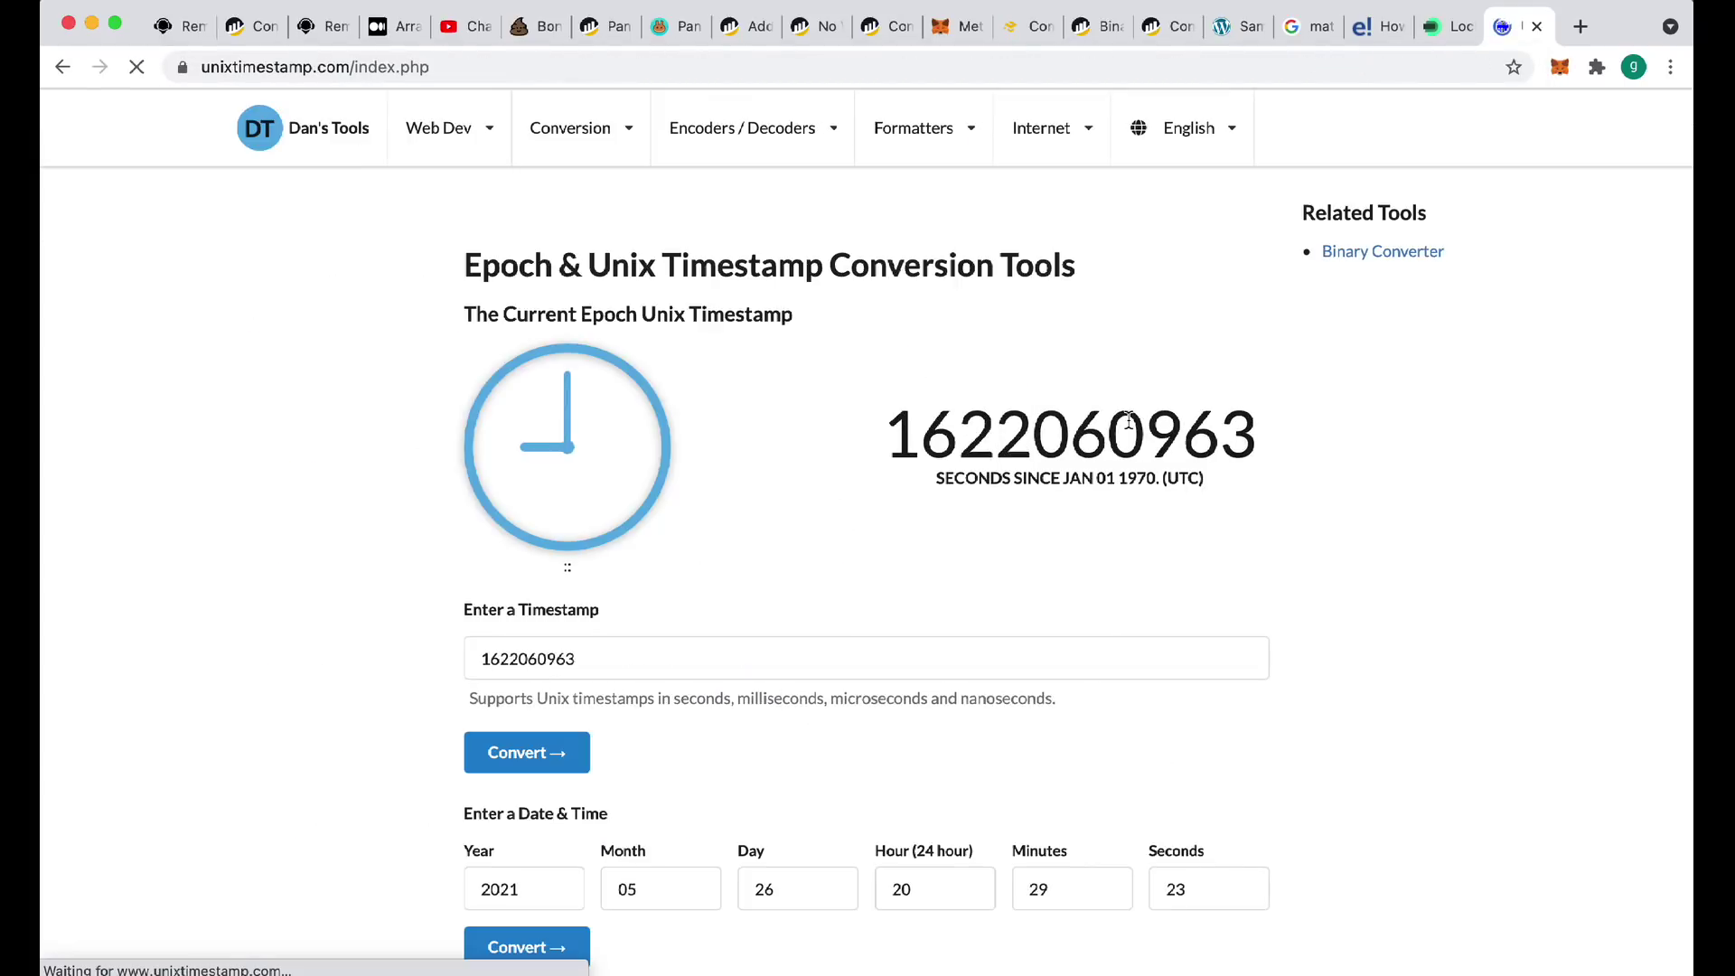
left_click_drag(897, 434, 1243, 443)
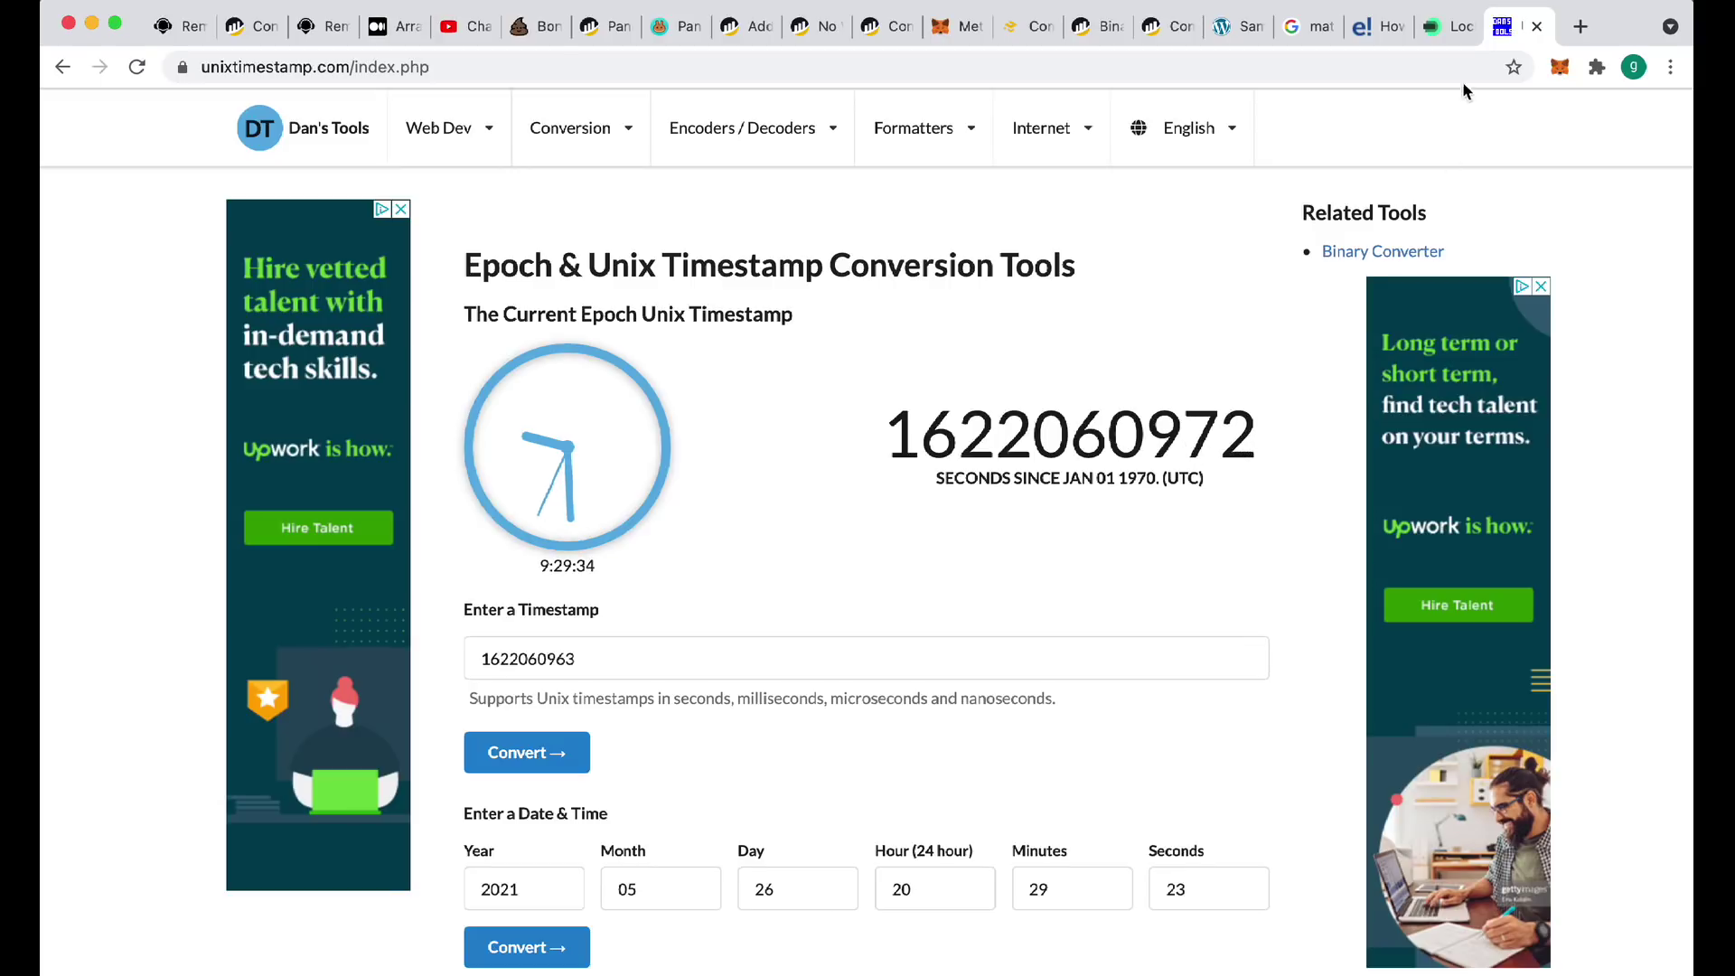
Return to the DeepLock lock form and review the unlock date units, the fee types and the existing lock under My locks
left_click(1448, 32)
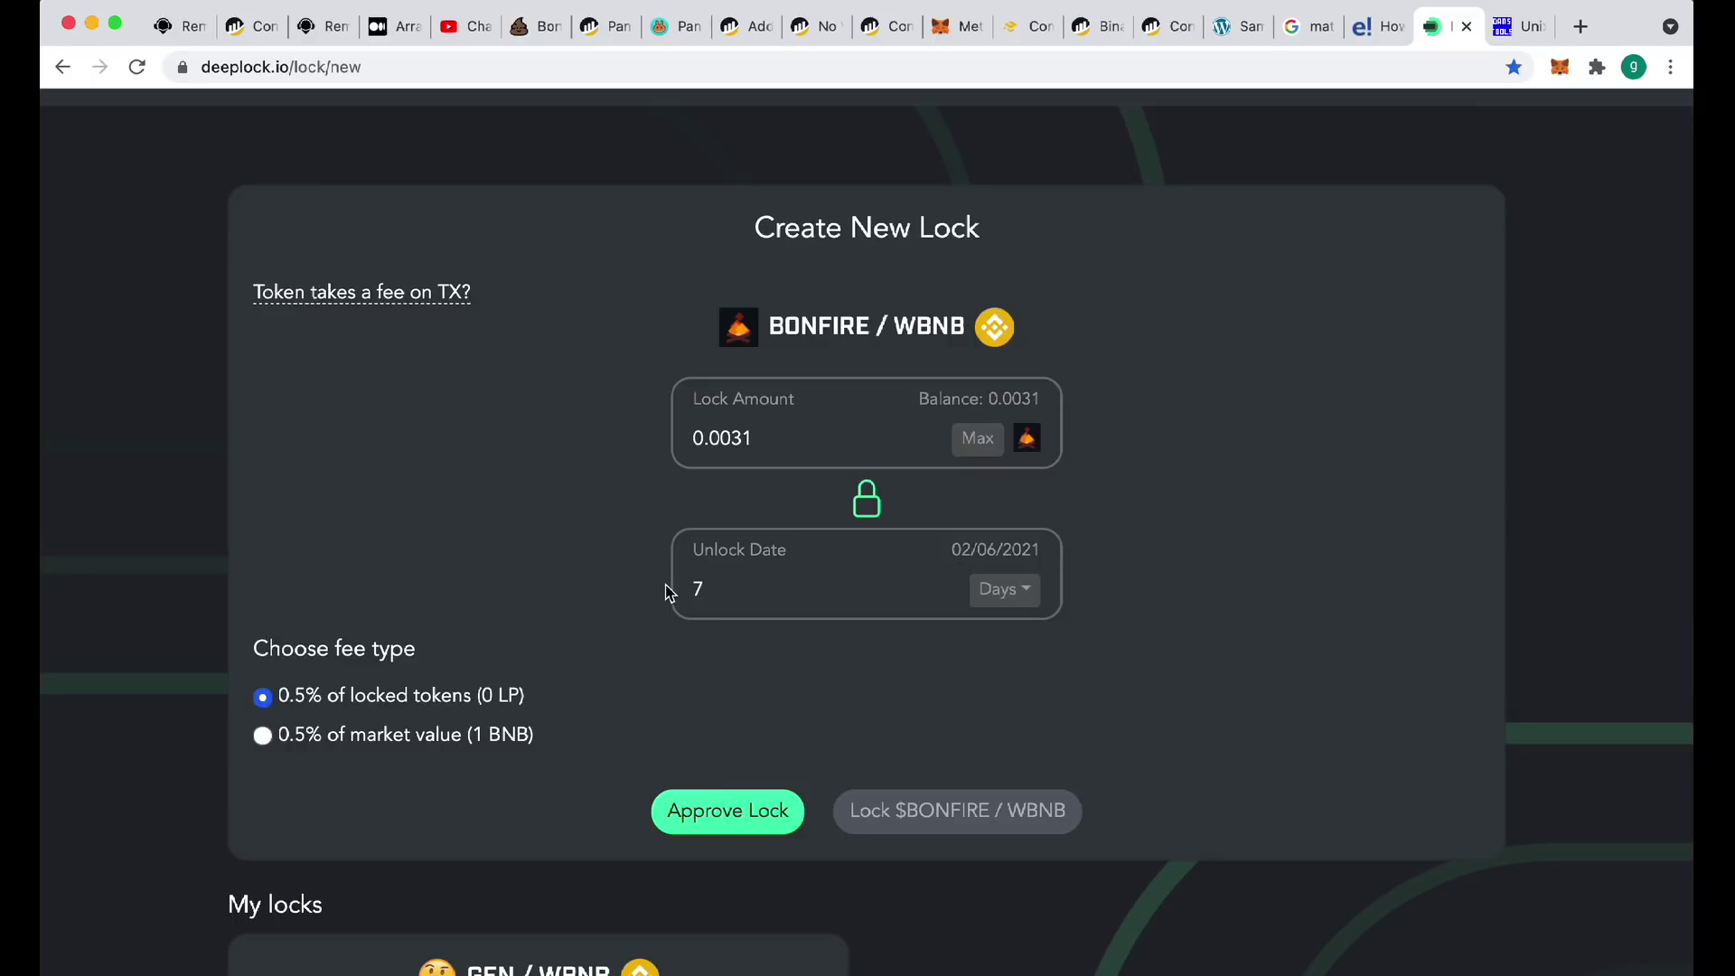
left_click(1033, 597)
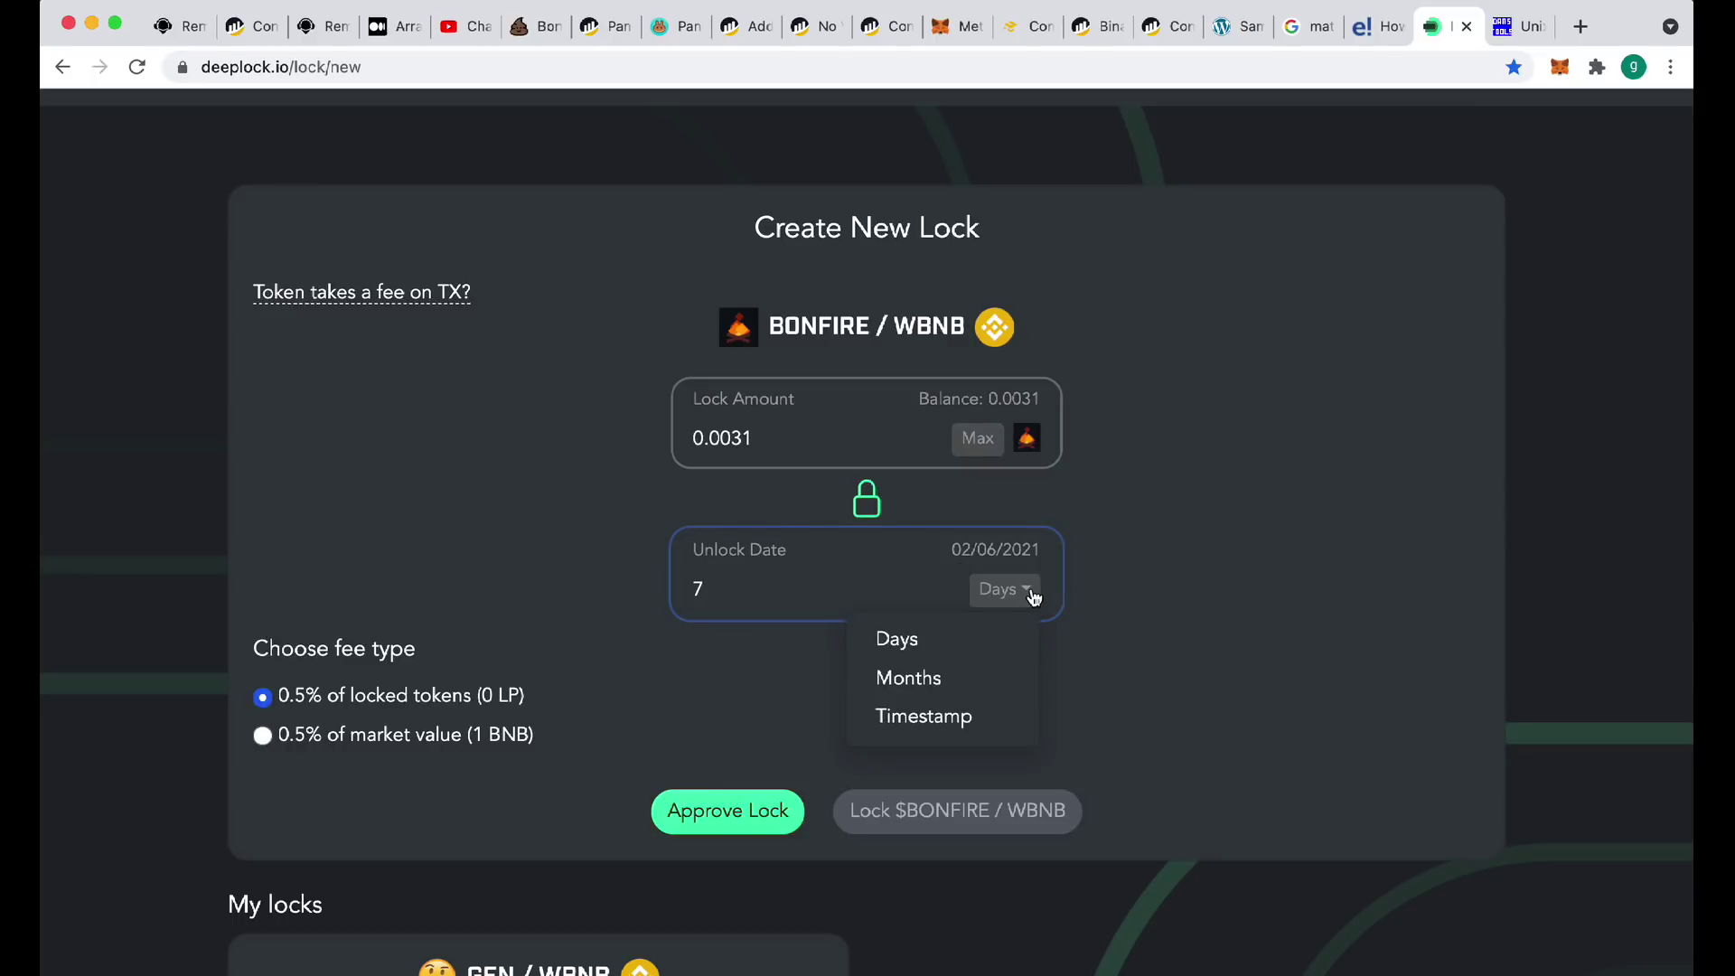
left_click(727, 669)
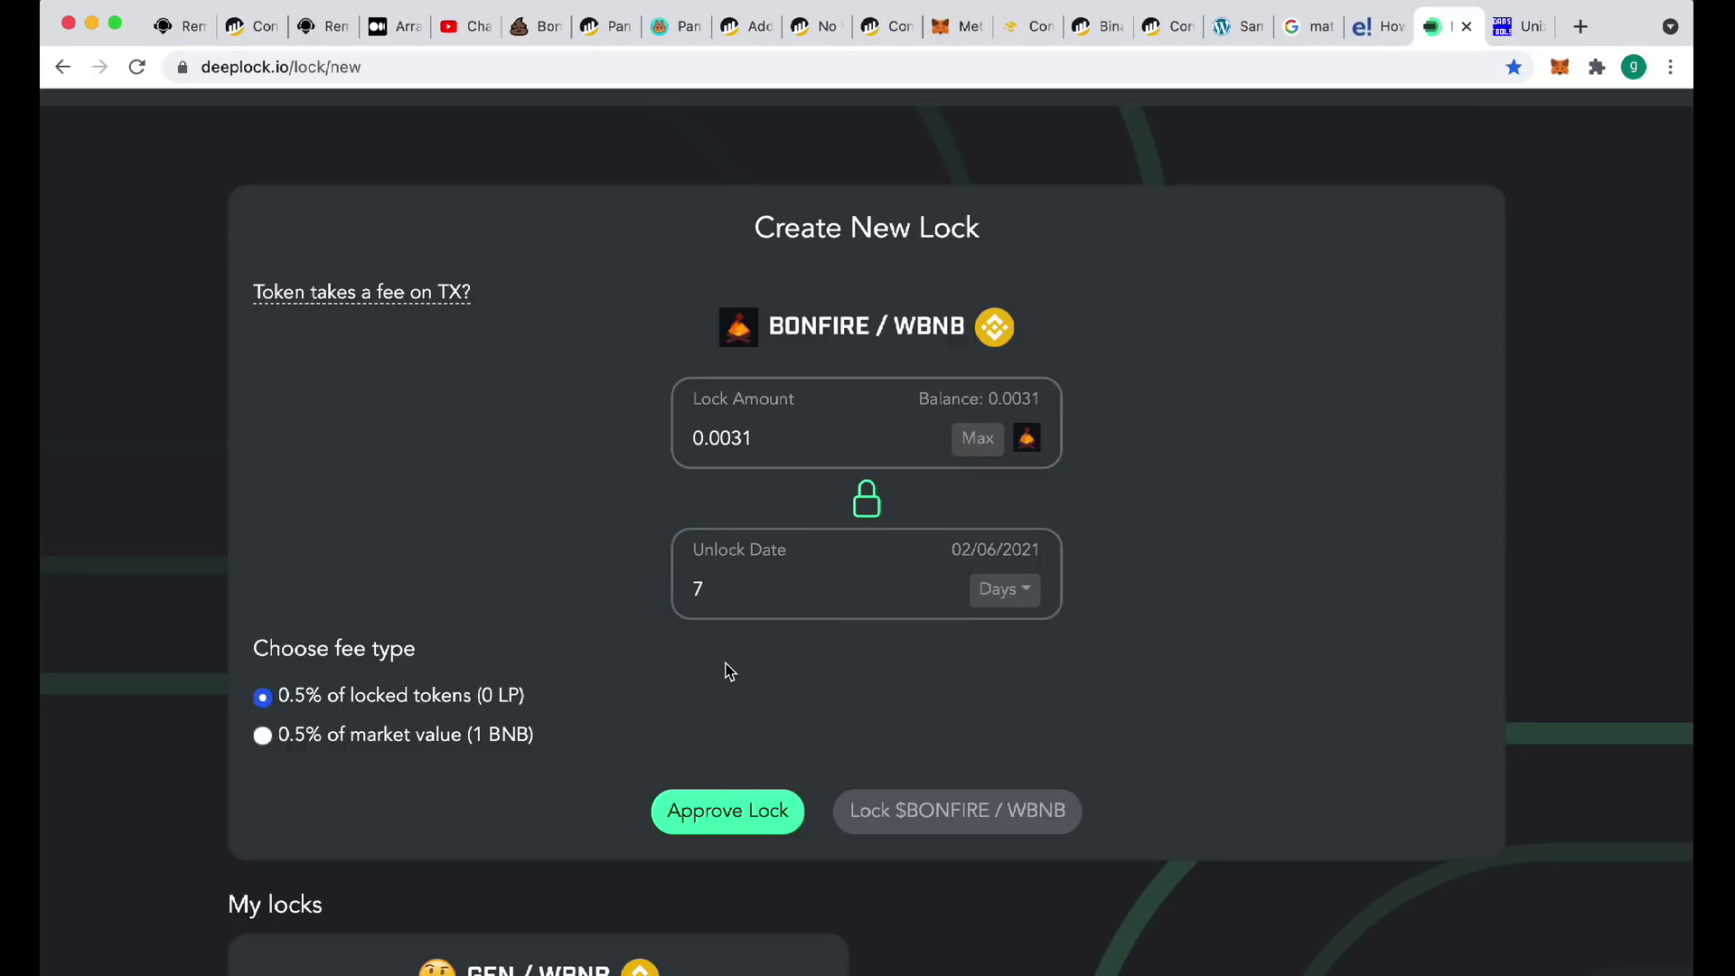
scroll(677, 678, "down", 1)
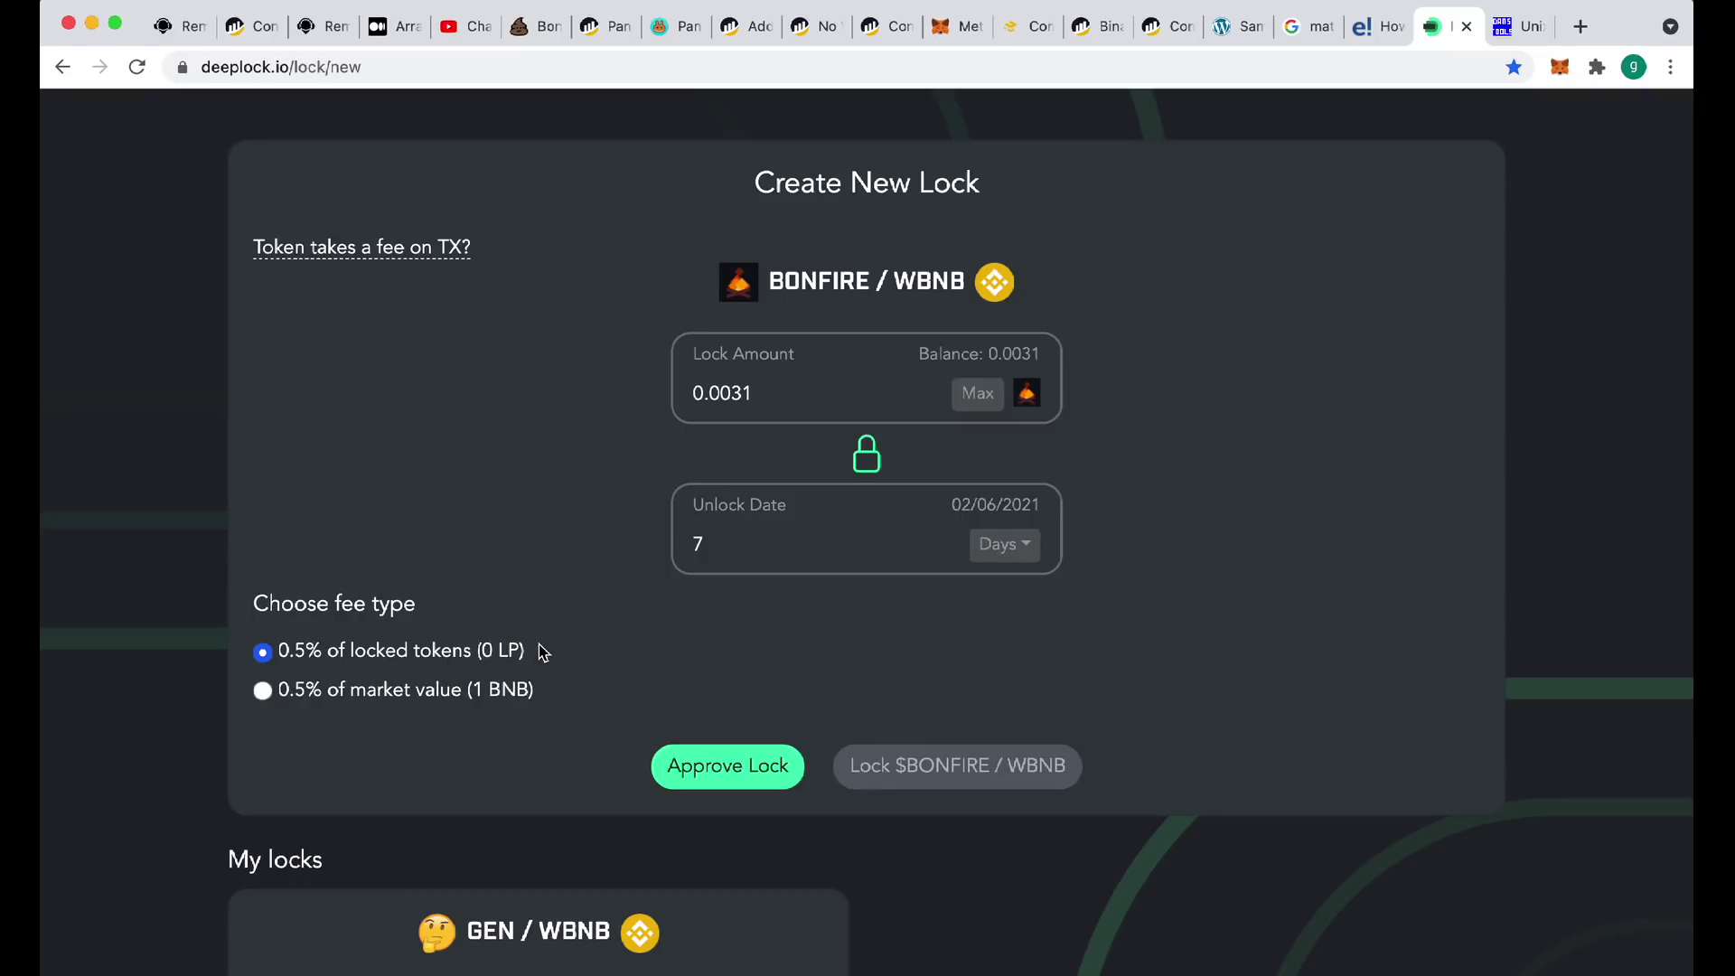
scroll(543, 646, "down", 5)
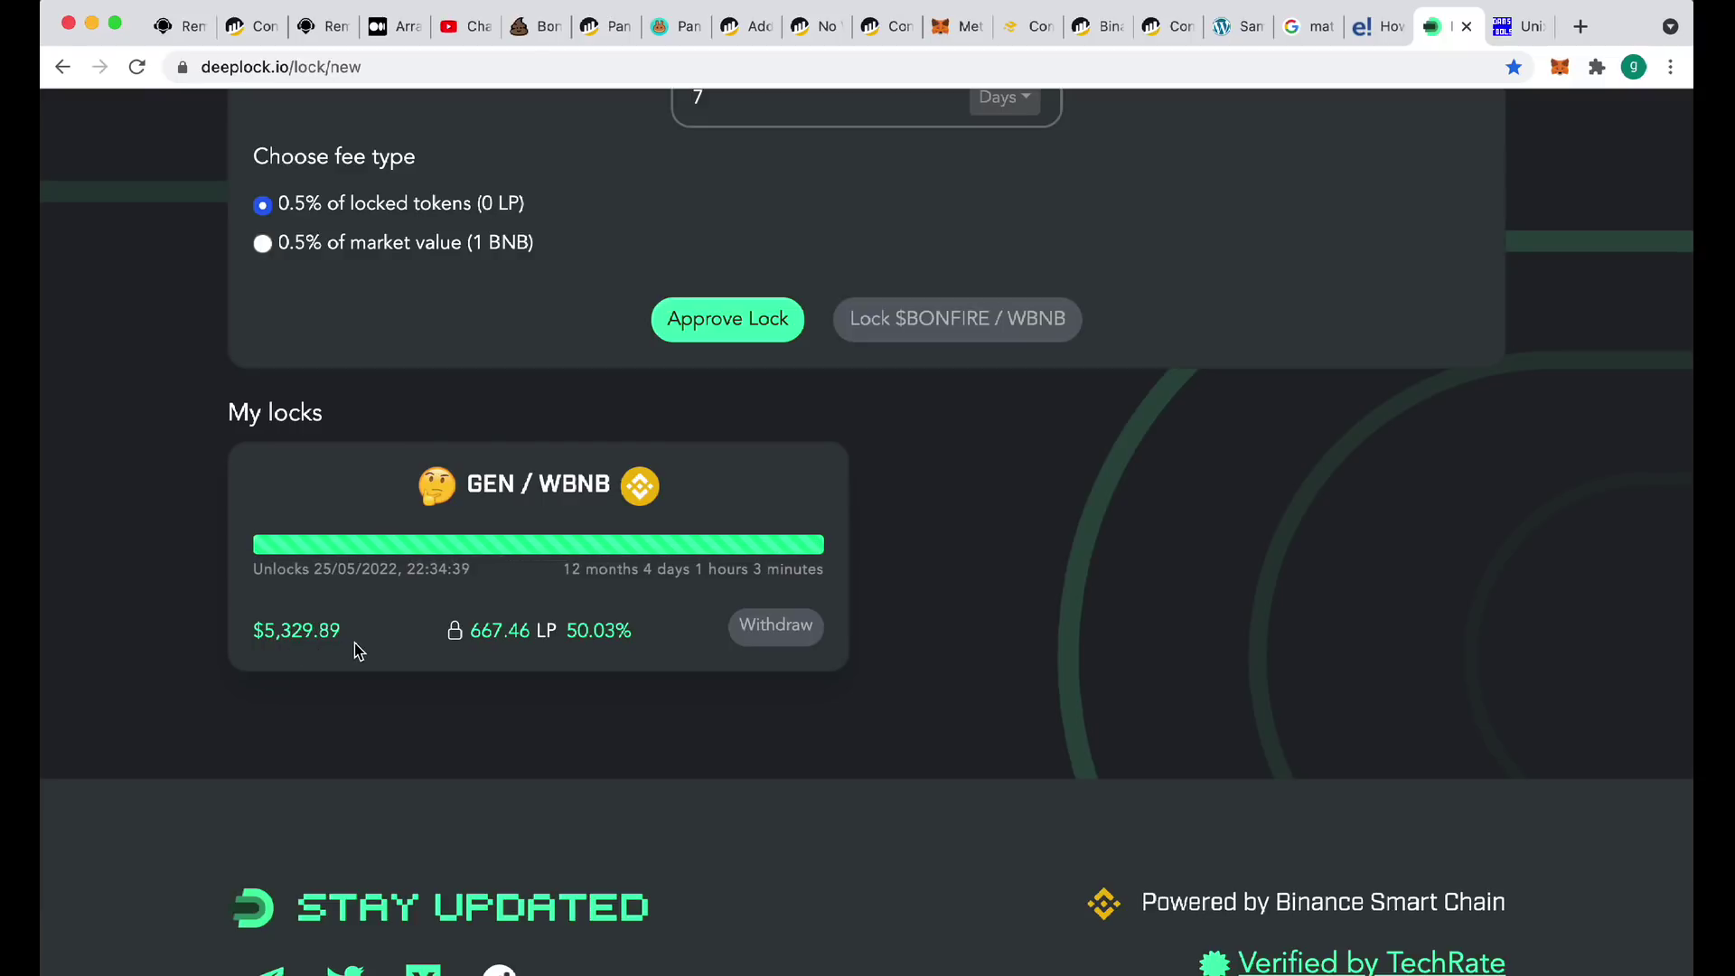
Open the starred GEN token on PooCoin and view the holders of its V2 LP token on BscScan
left_click(529, 36)
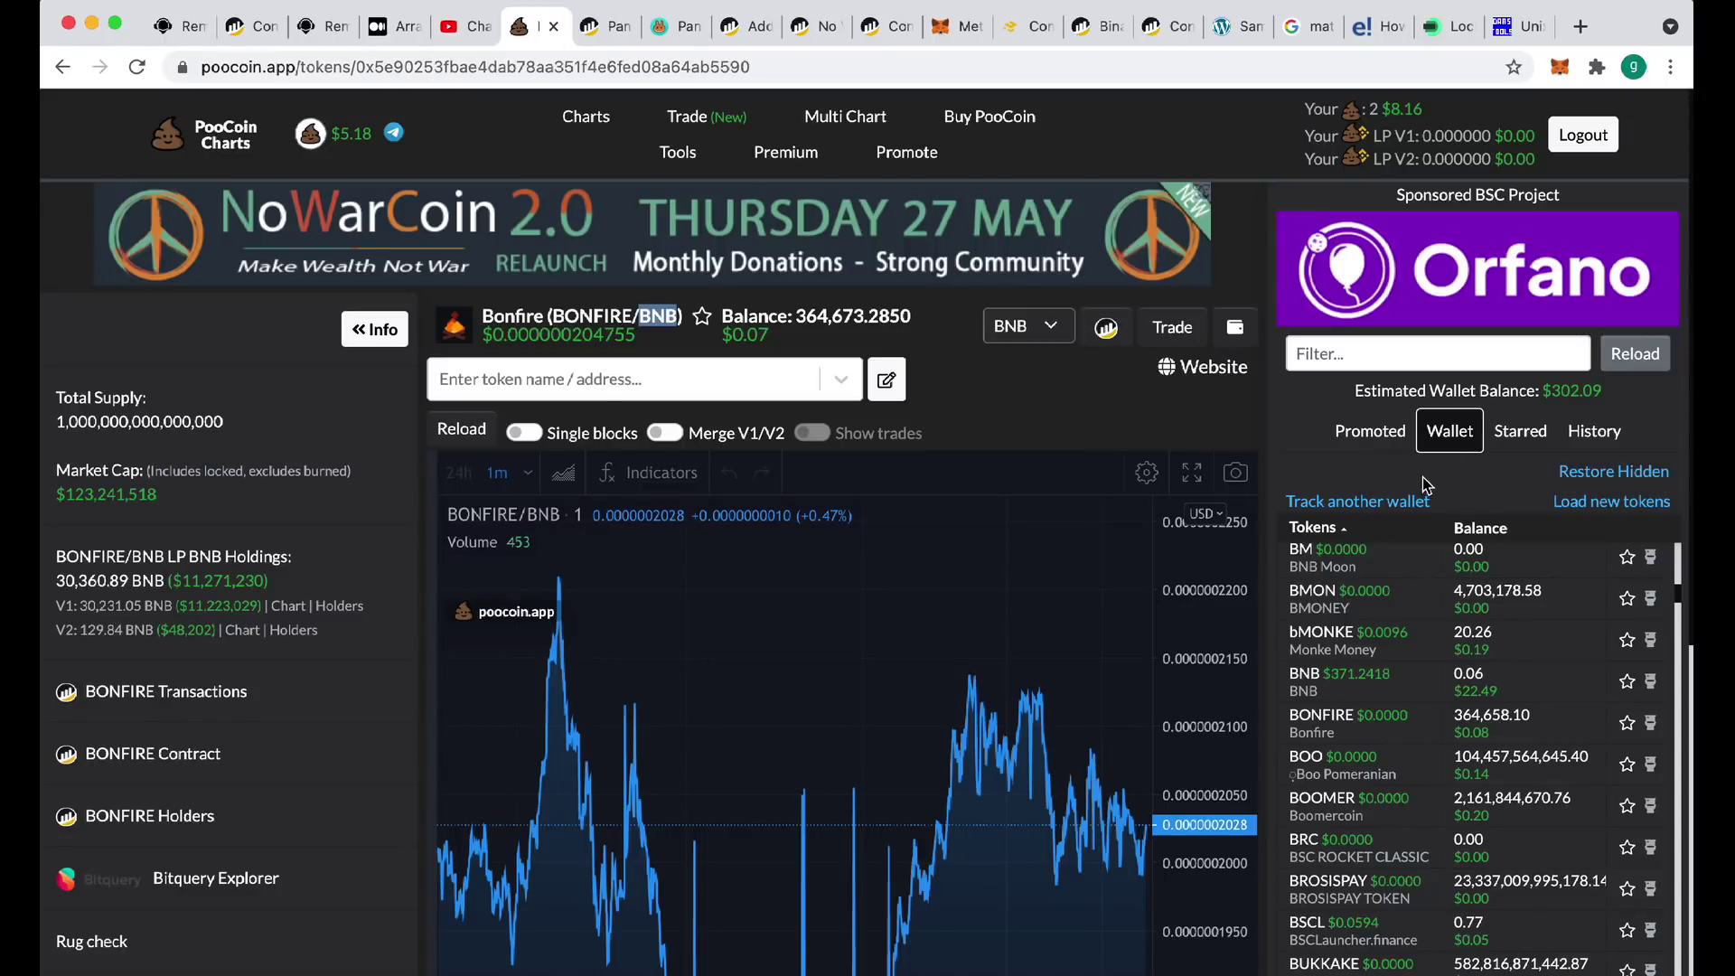
left_click(1520, 430)
left_click(1335, 504)
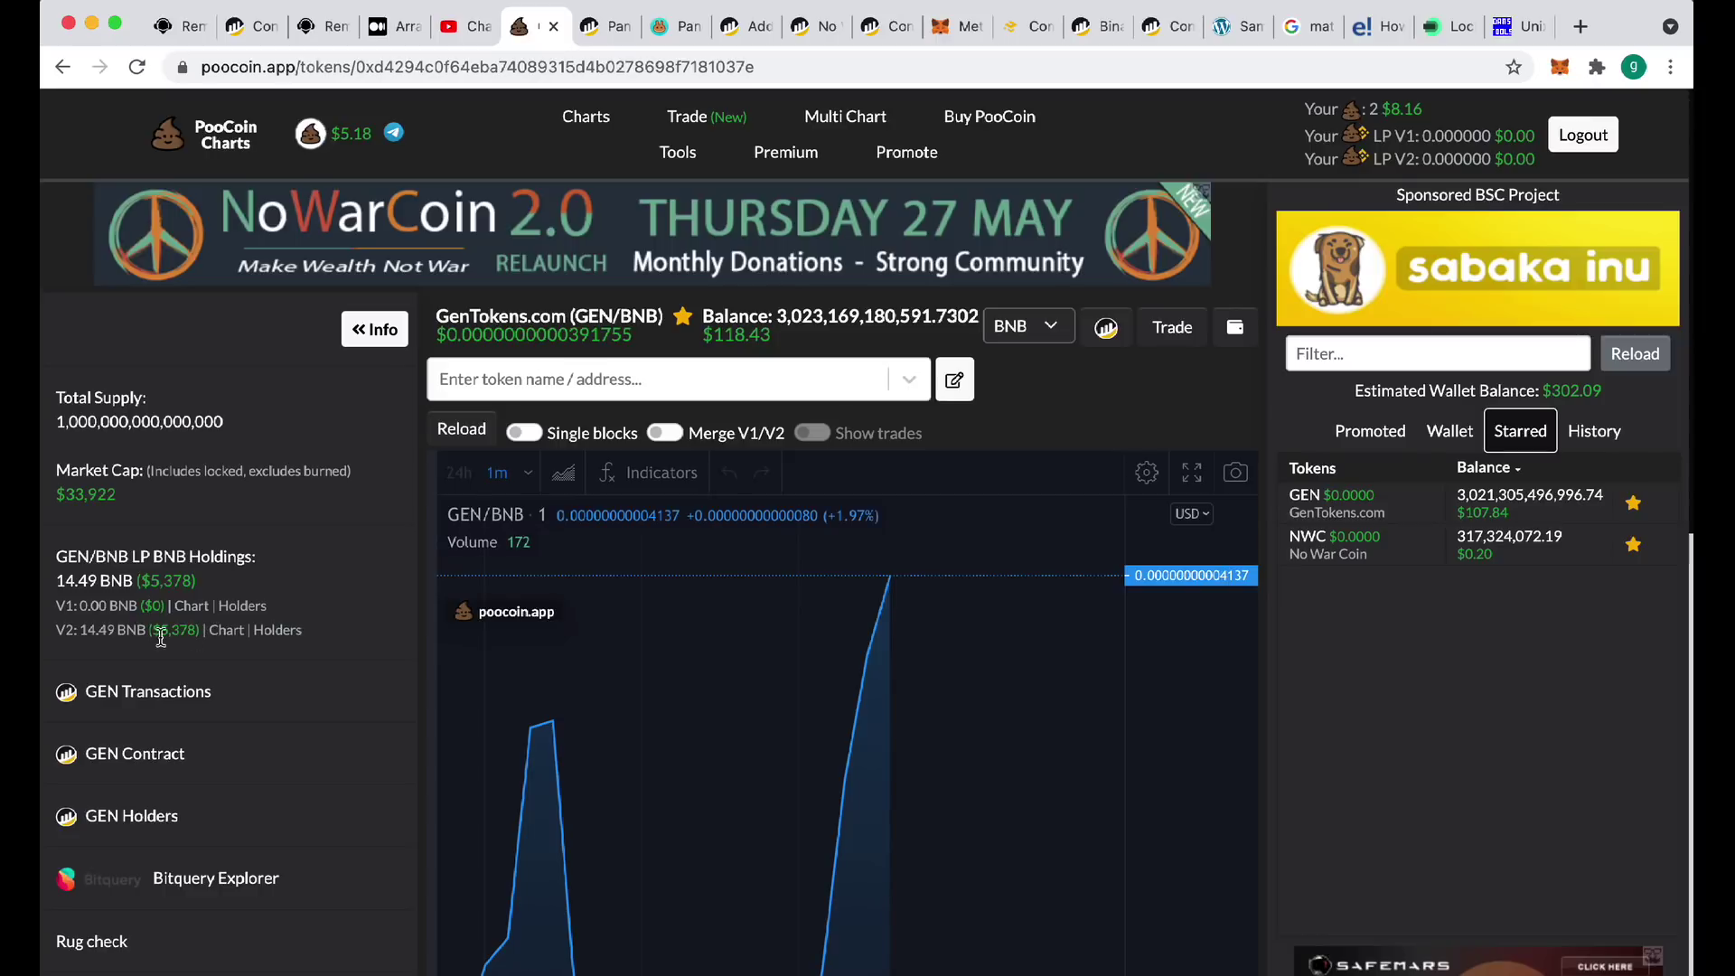
left_click(280, 631)
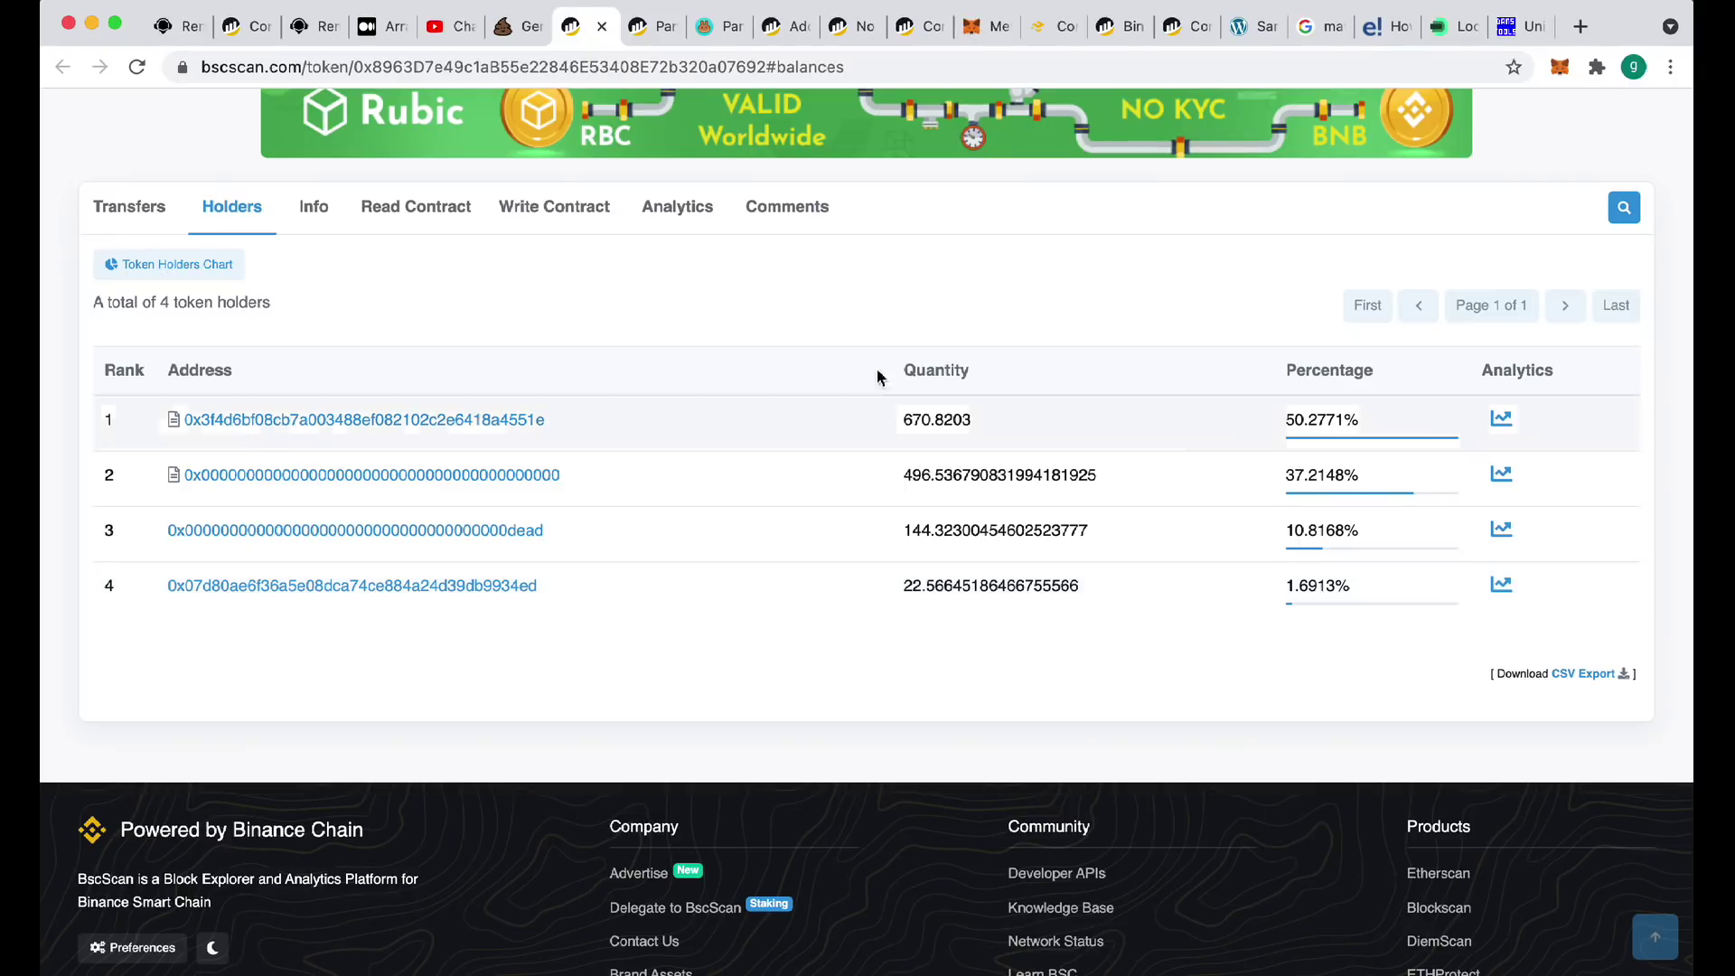
View the details of the GEN / WBNB lock on DeepLock and select the full URL of its page
left_click(1453, 30)
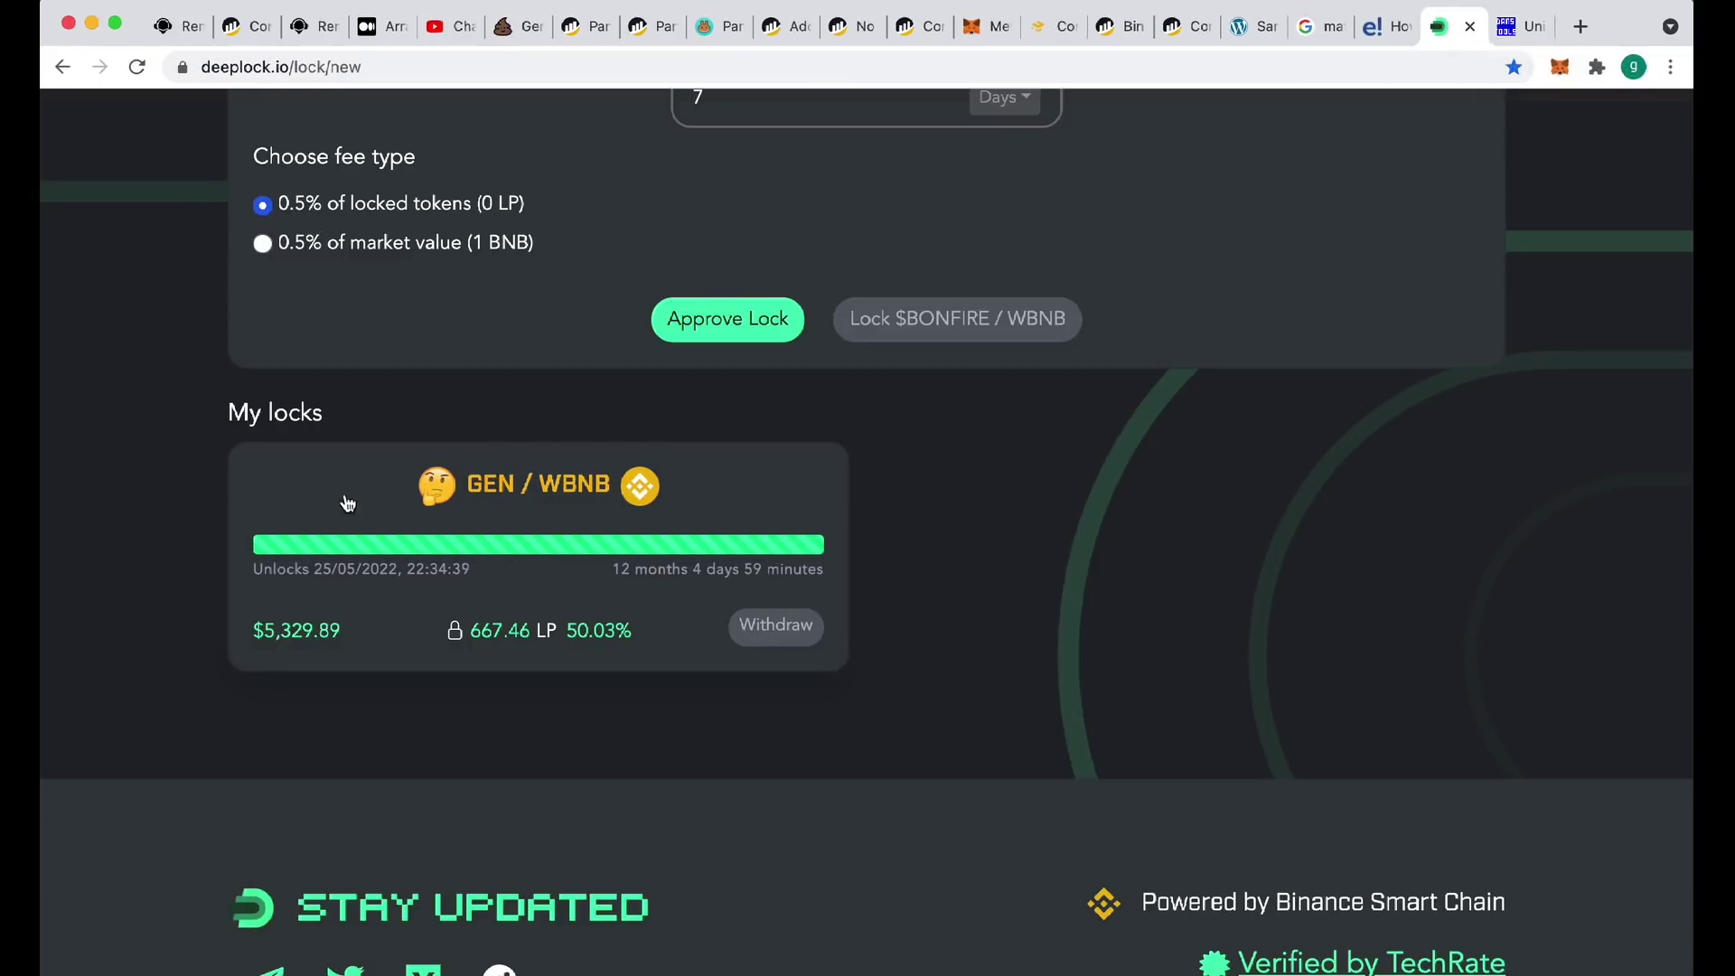
left_click(557, 500)
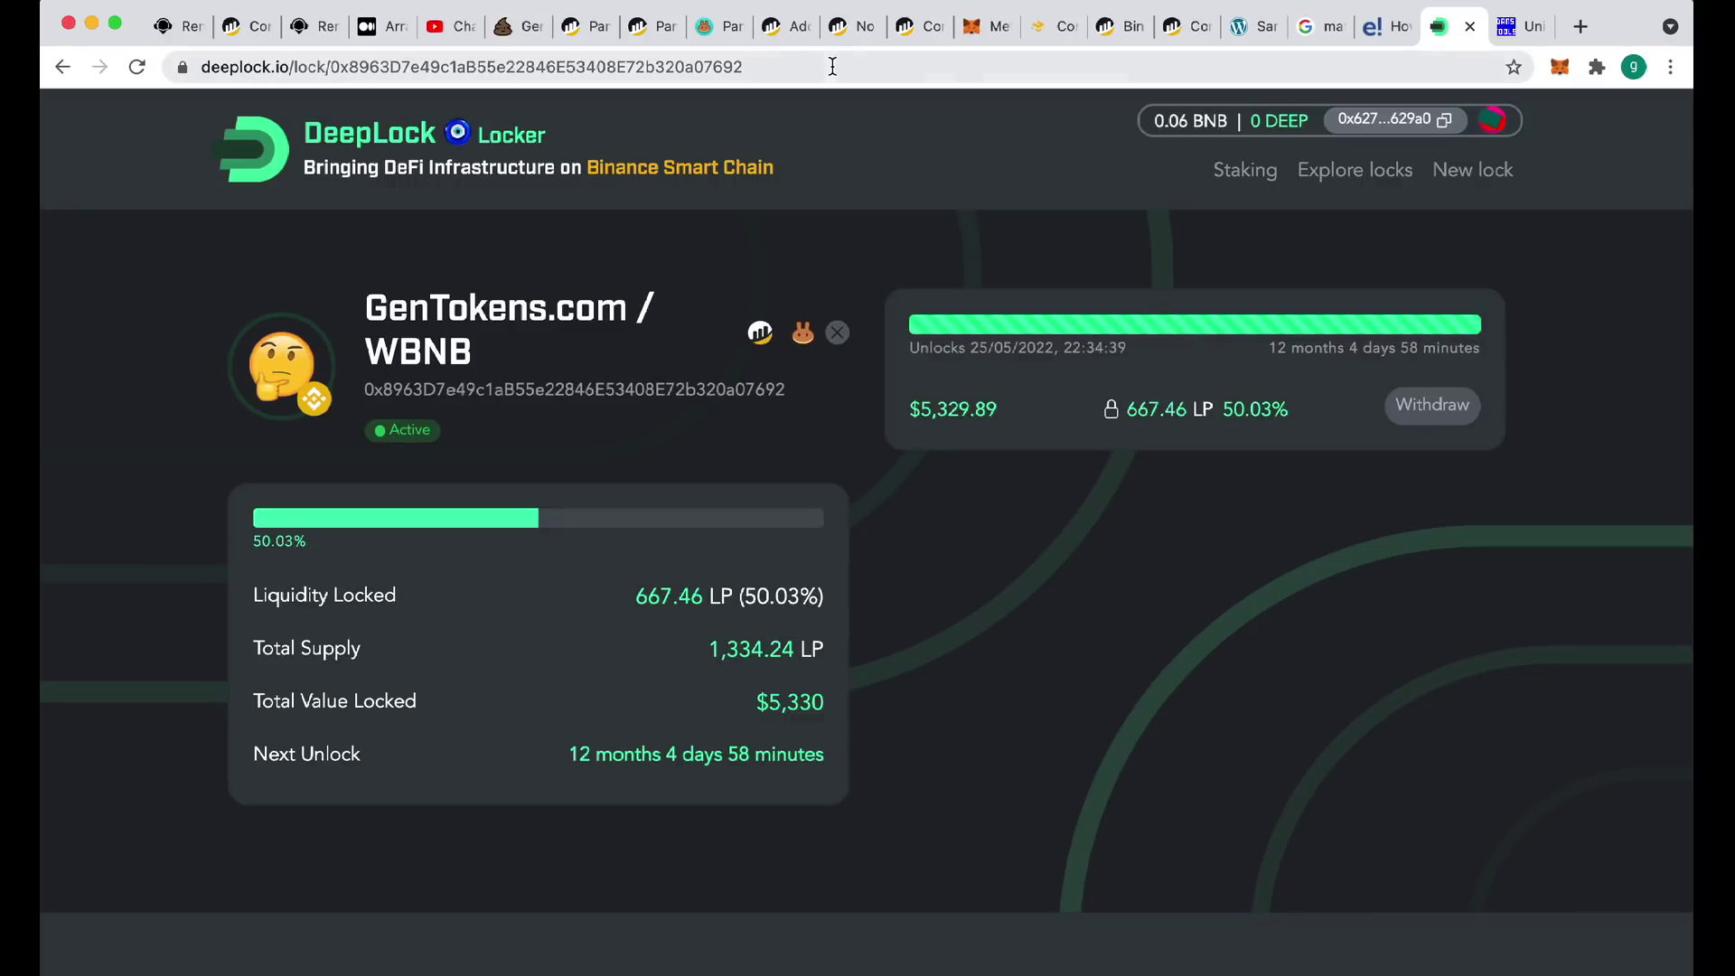
double_click(769, 70)
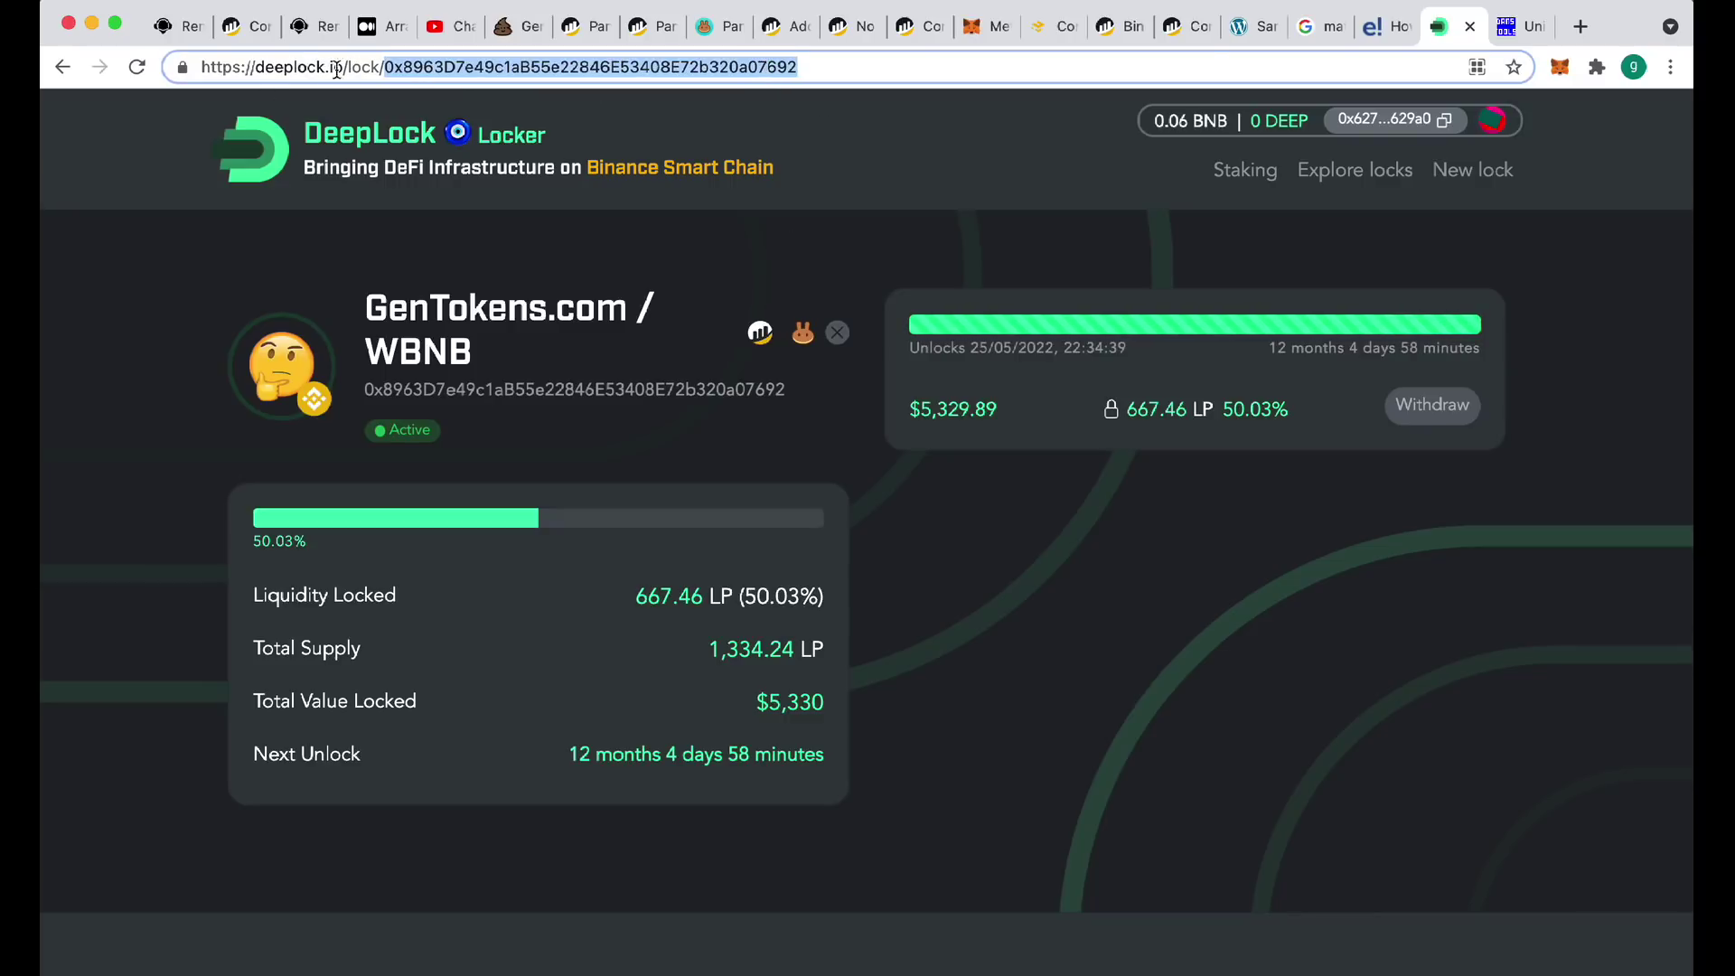
triple_click(456, 54)
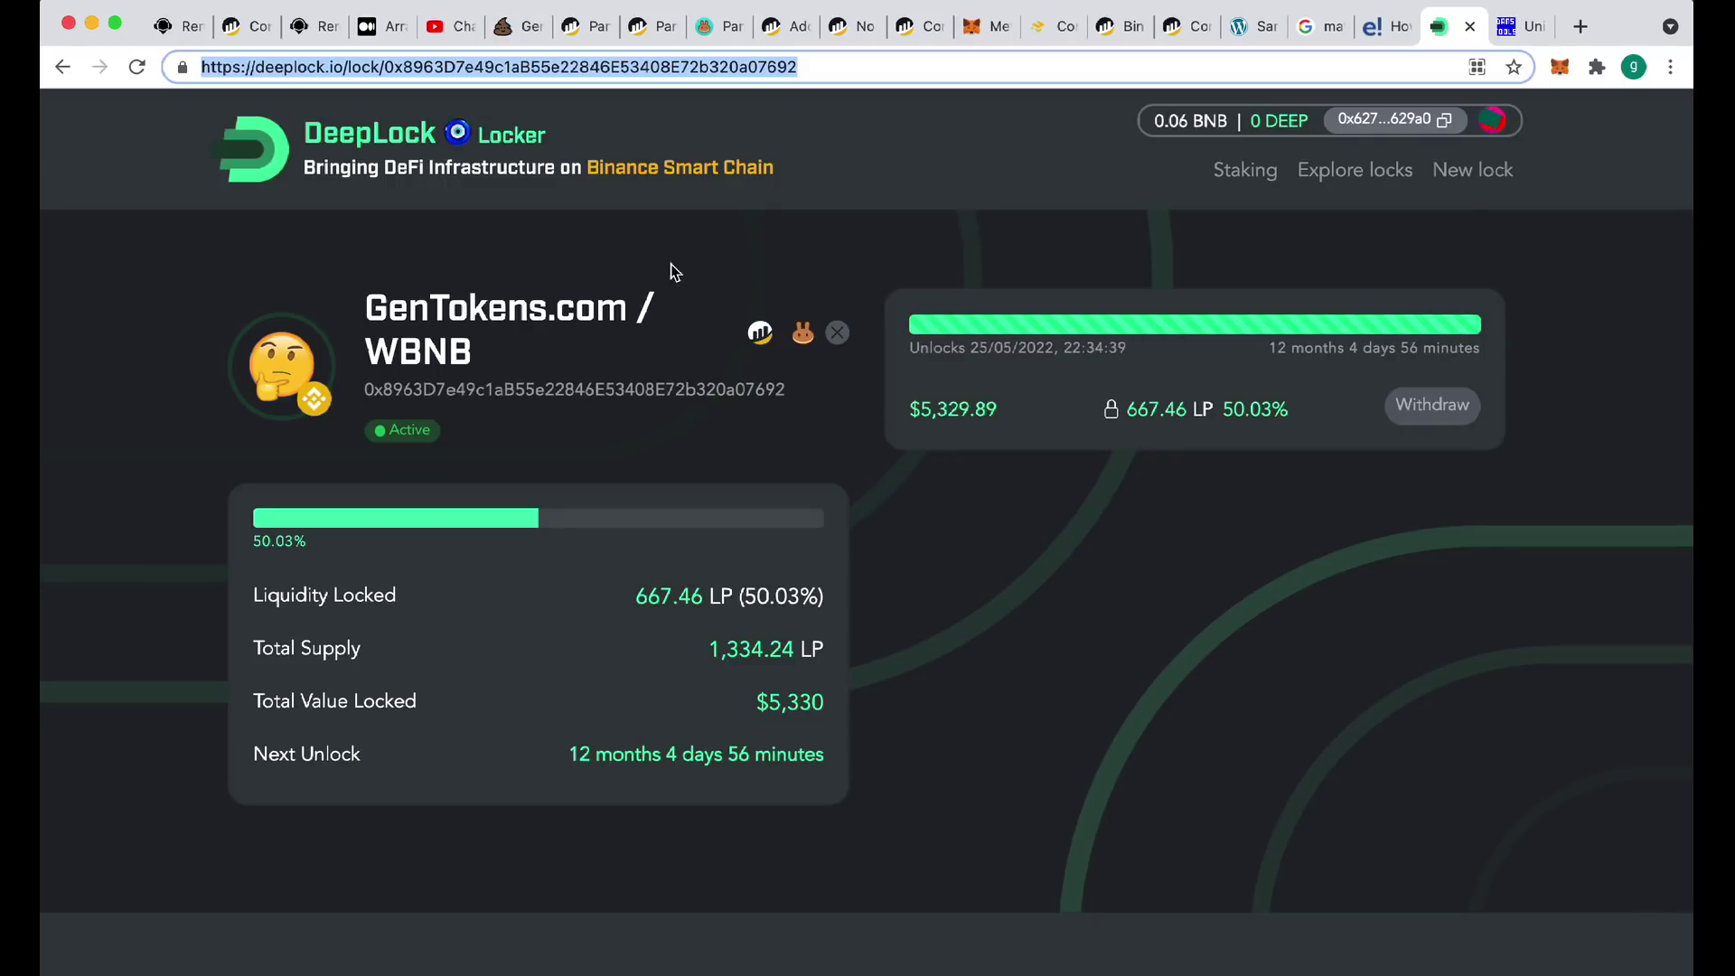
Open PooCoin's Ape new token scanner and examine its safety suggestions and the list of newly launched tokens
left_click(517, 31)
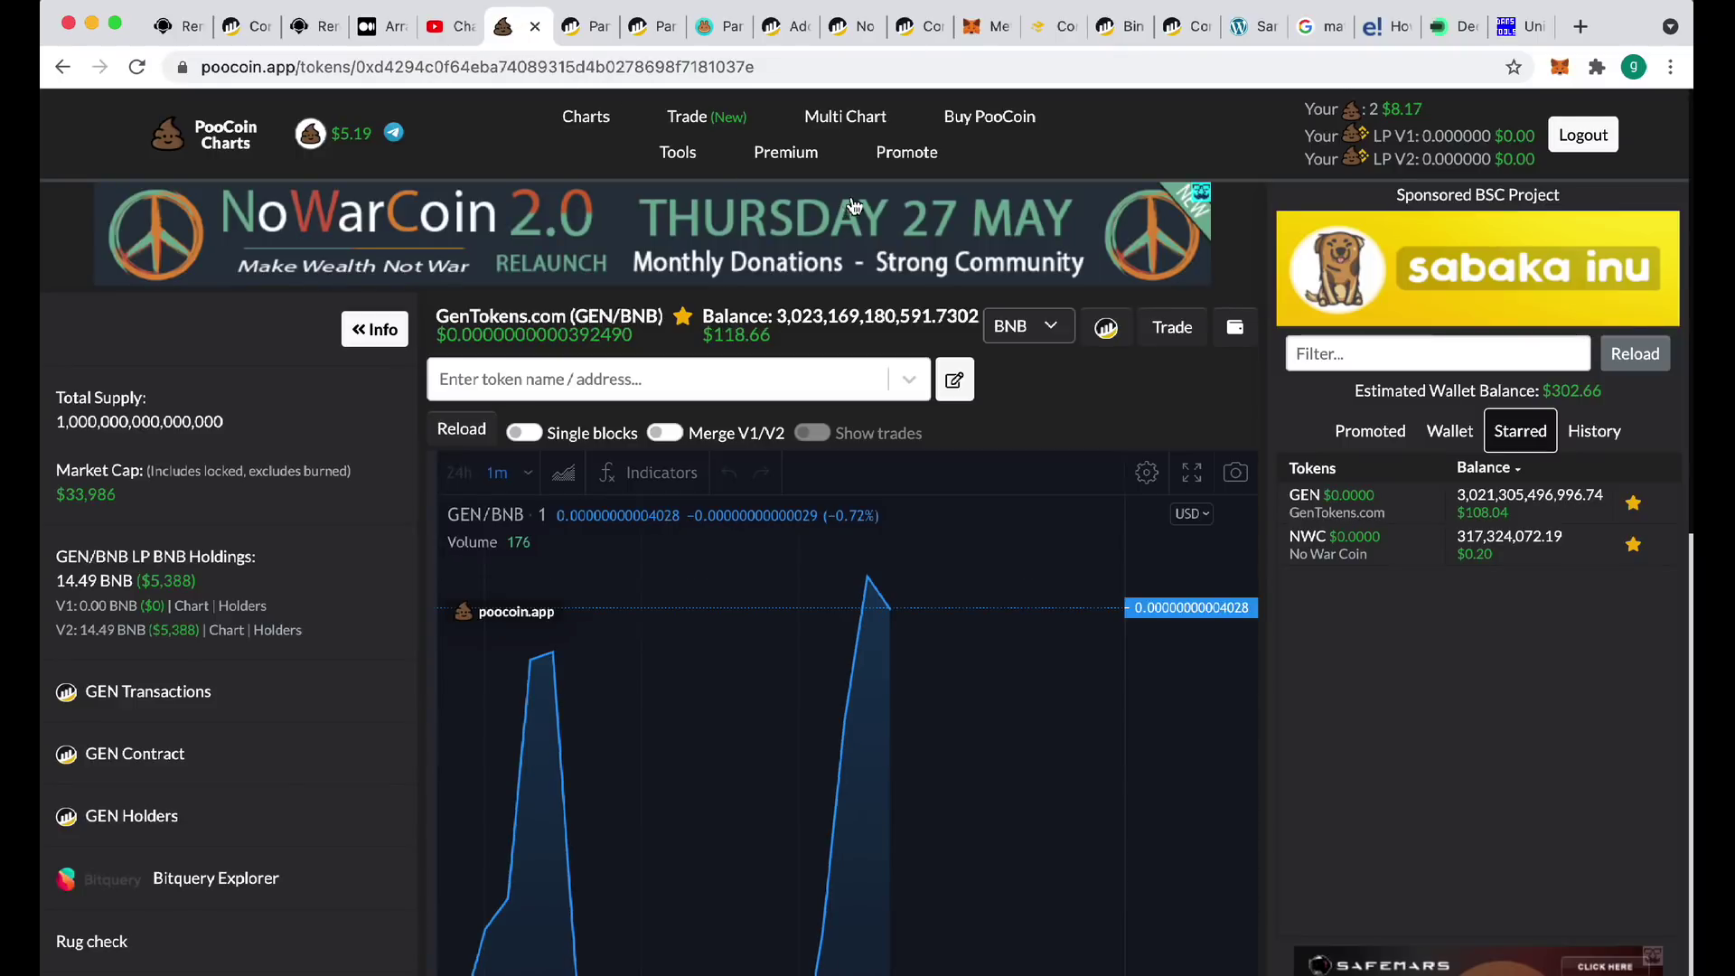
left_click(678, 154)
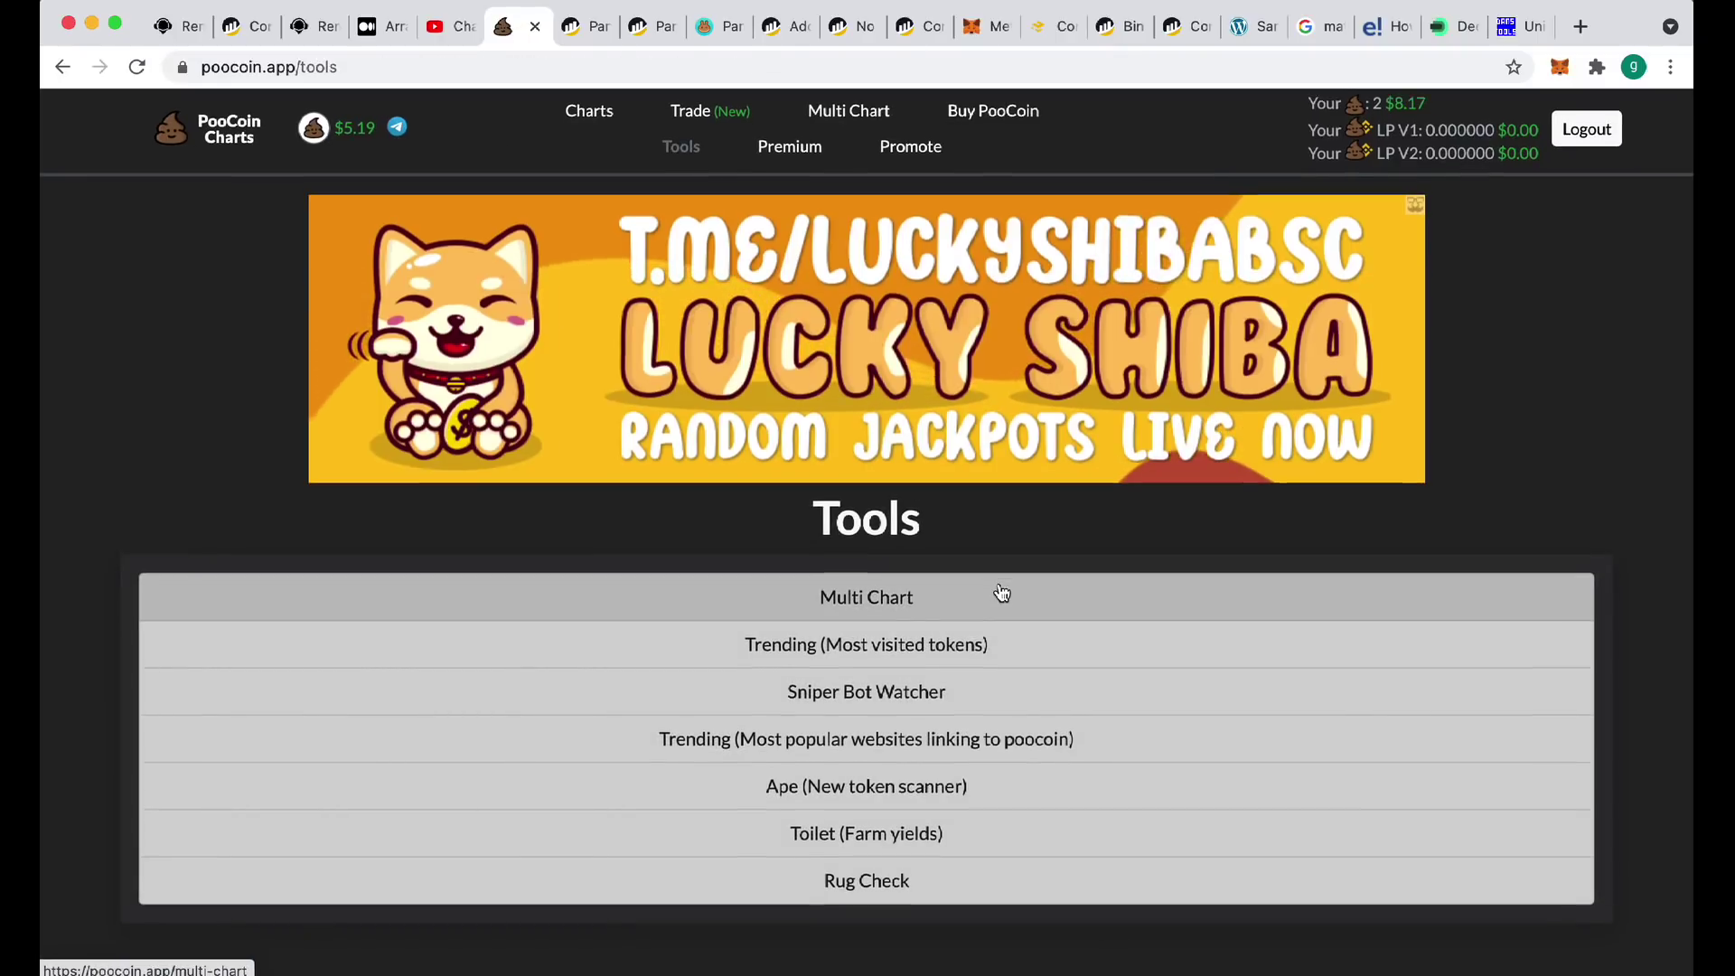
left_click(858, 800)
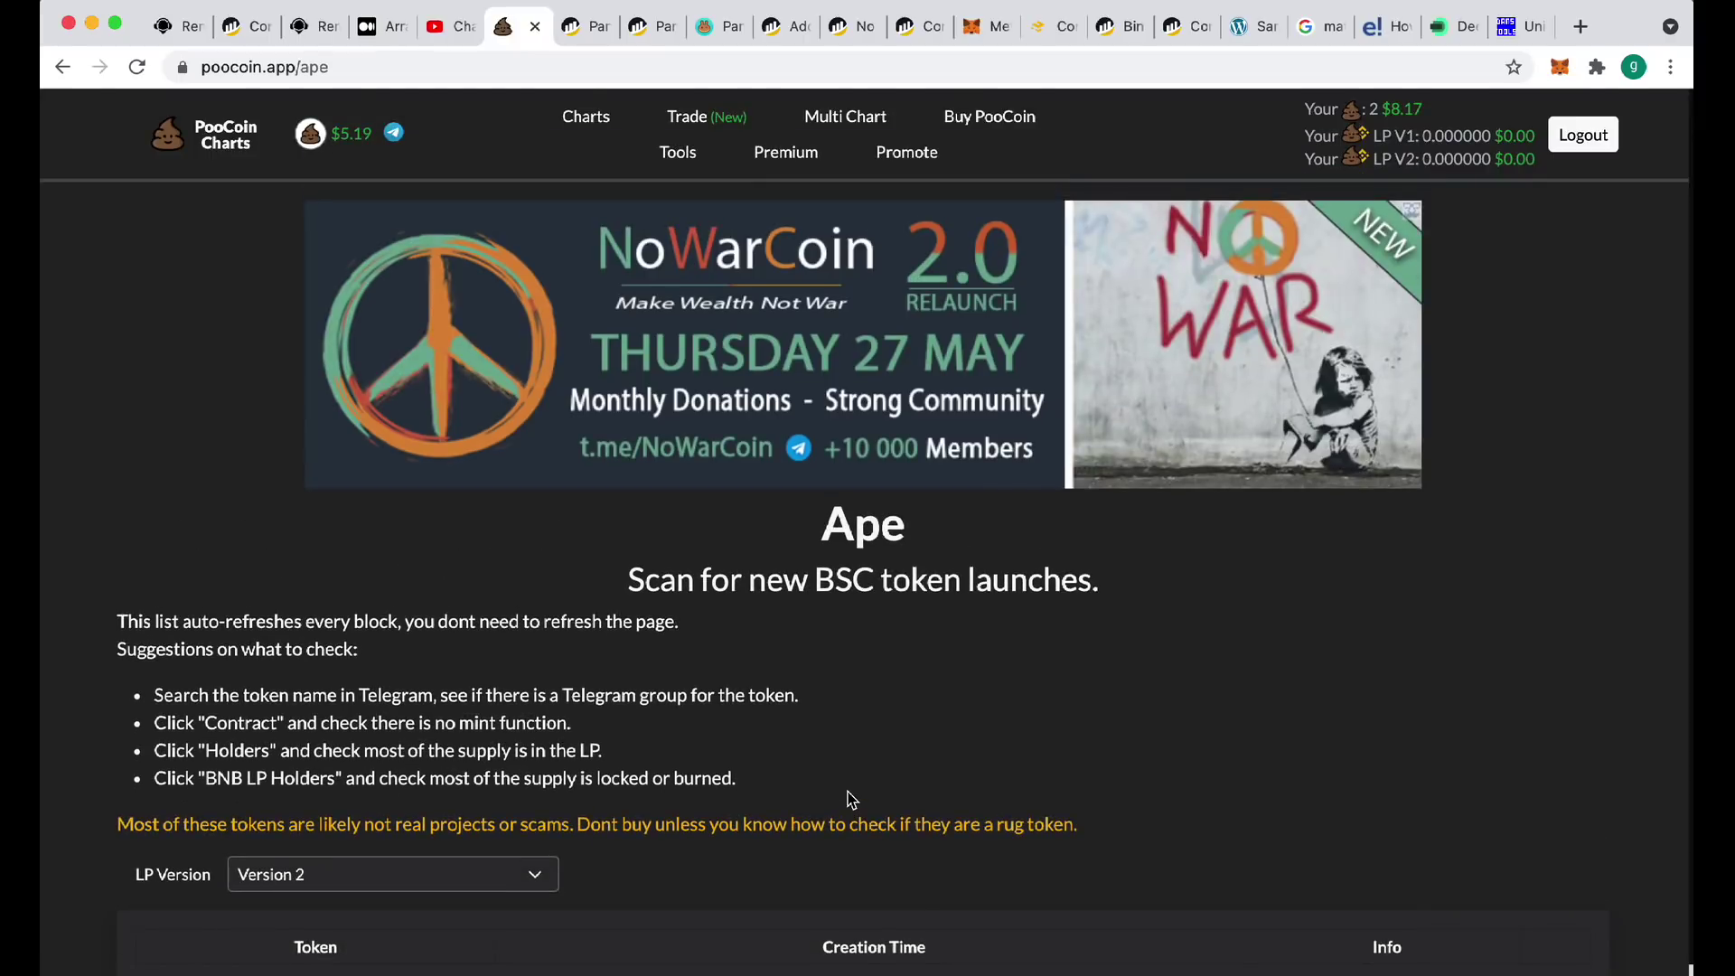
scroll(930, 714, "down", 1)
scroll(944, 714, "up", 1)
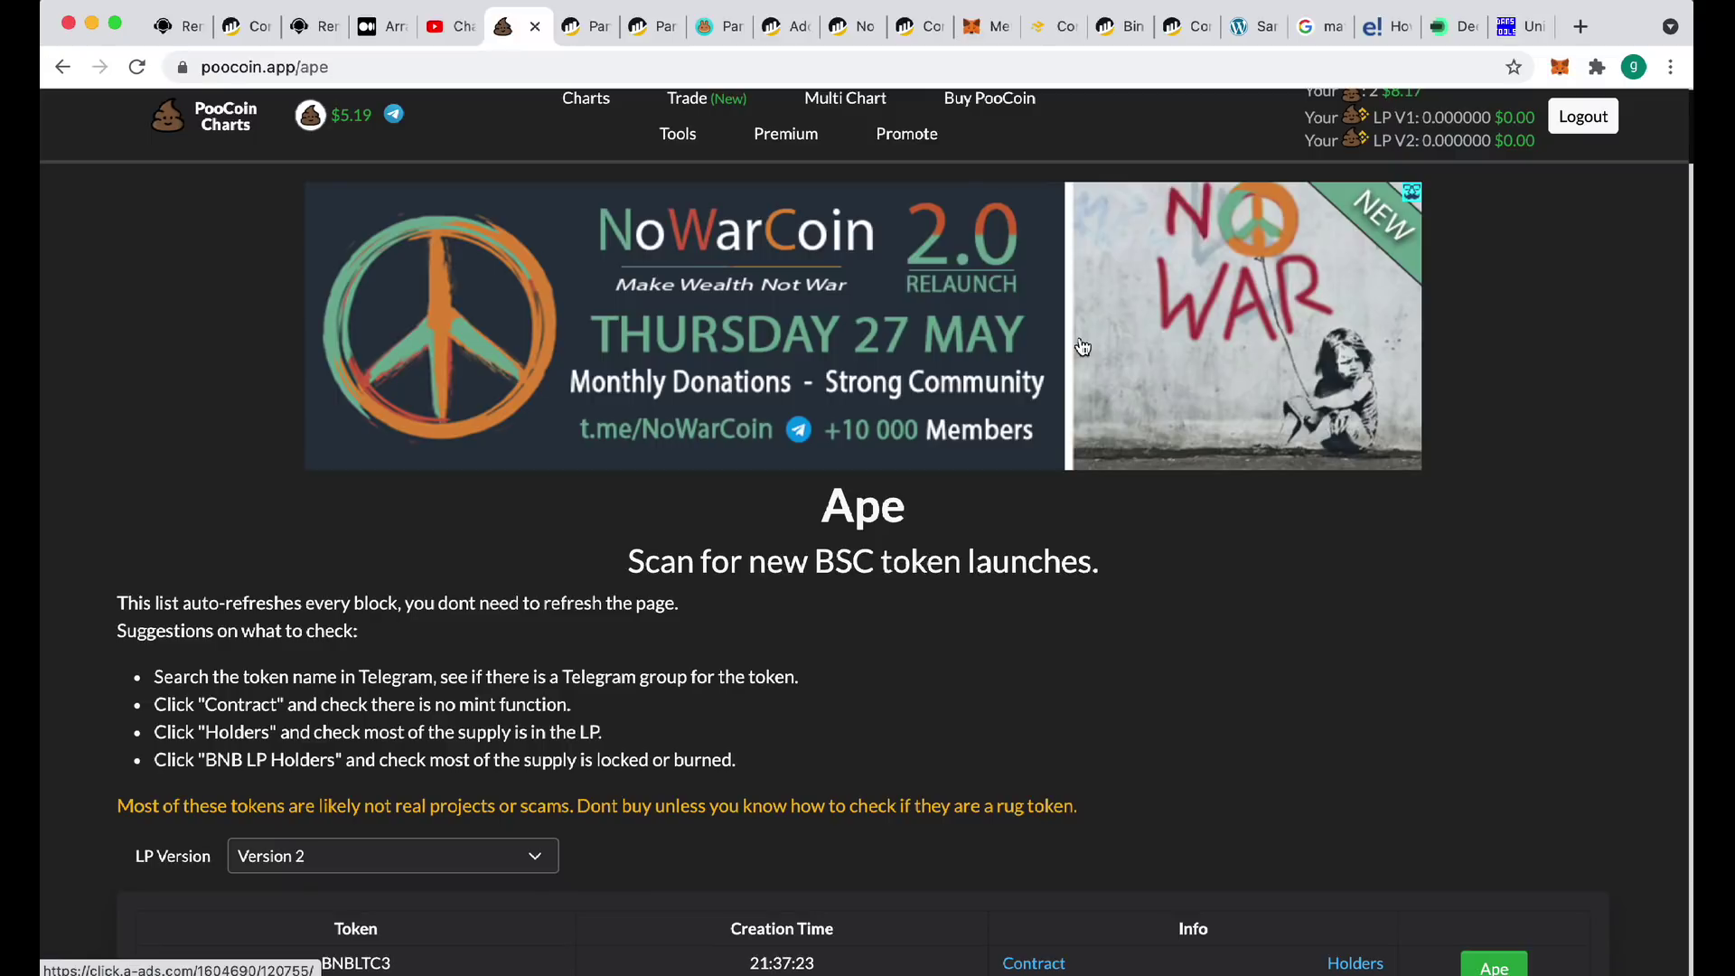
scroll(910, 586, "down", 5)
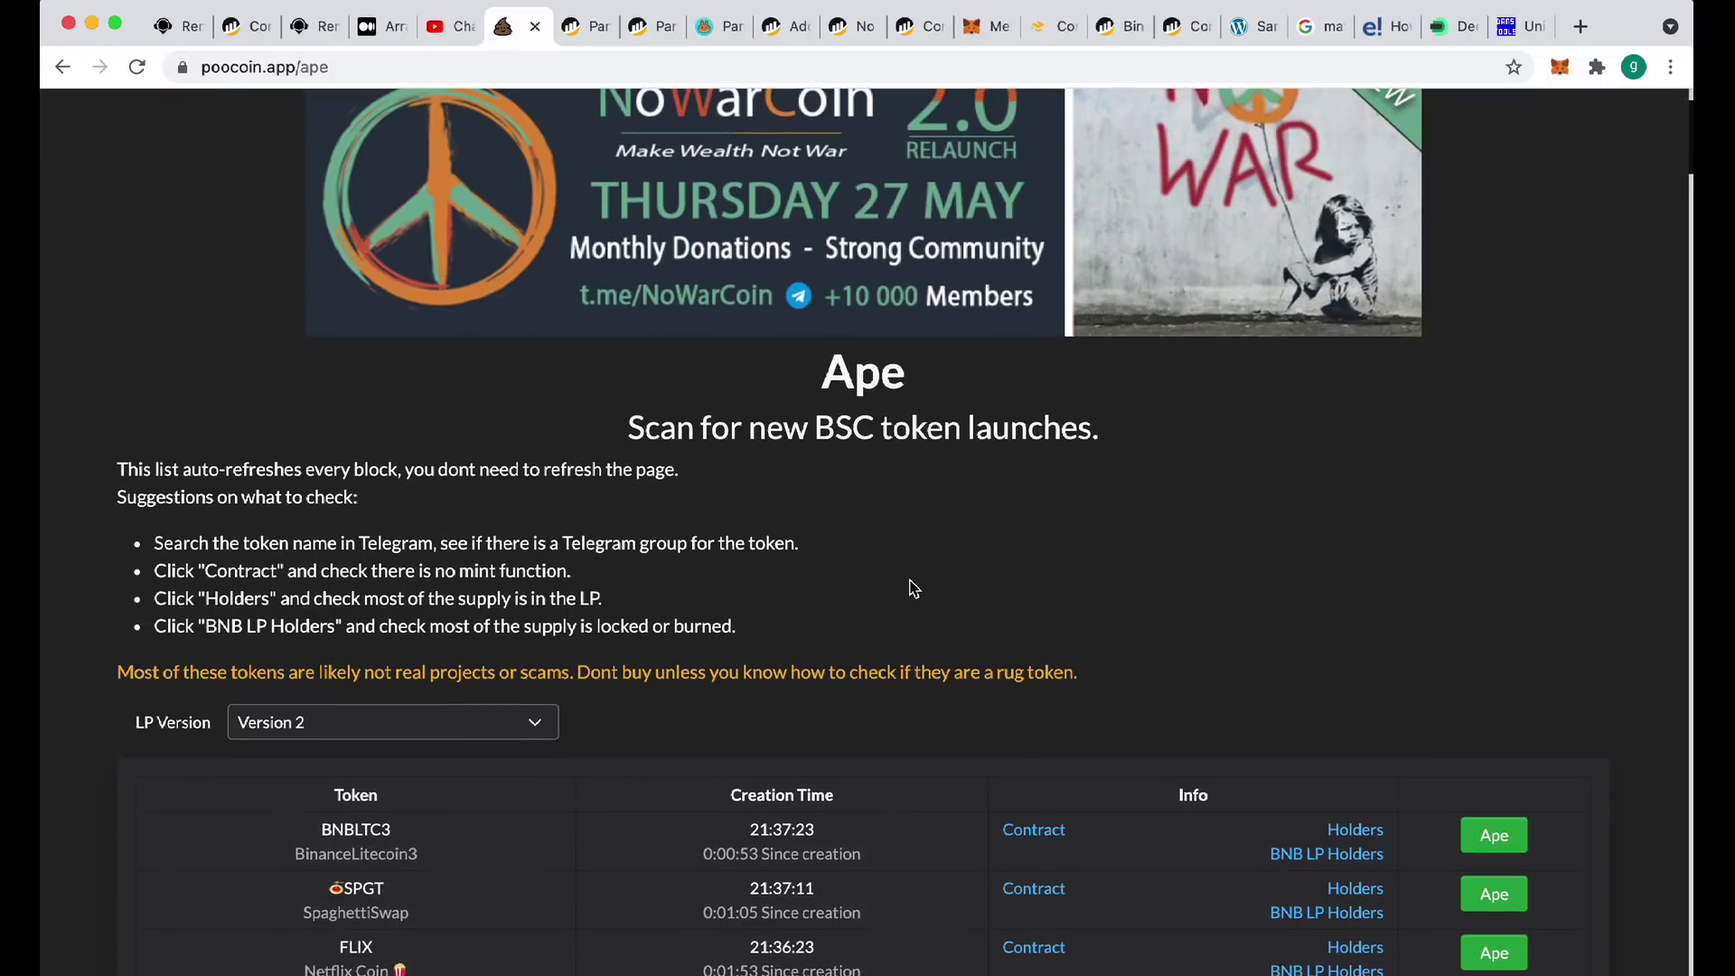
View the BNB LP holders of two newly launched tokens on BscScan and select the leading holder's quantity for the second
scroll(912, 588, "down", 4)
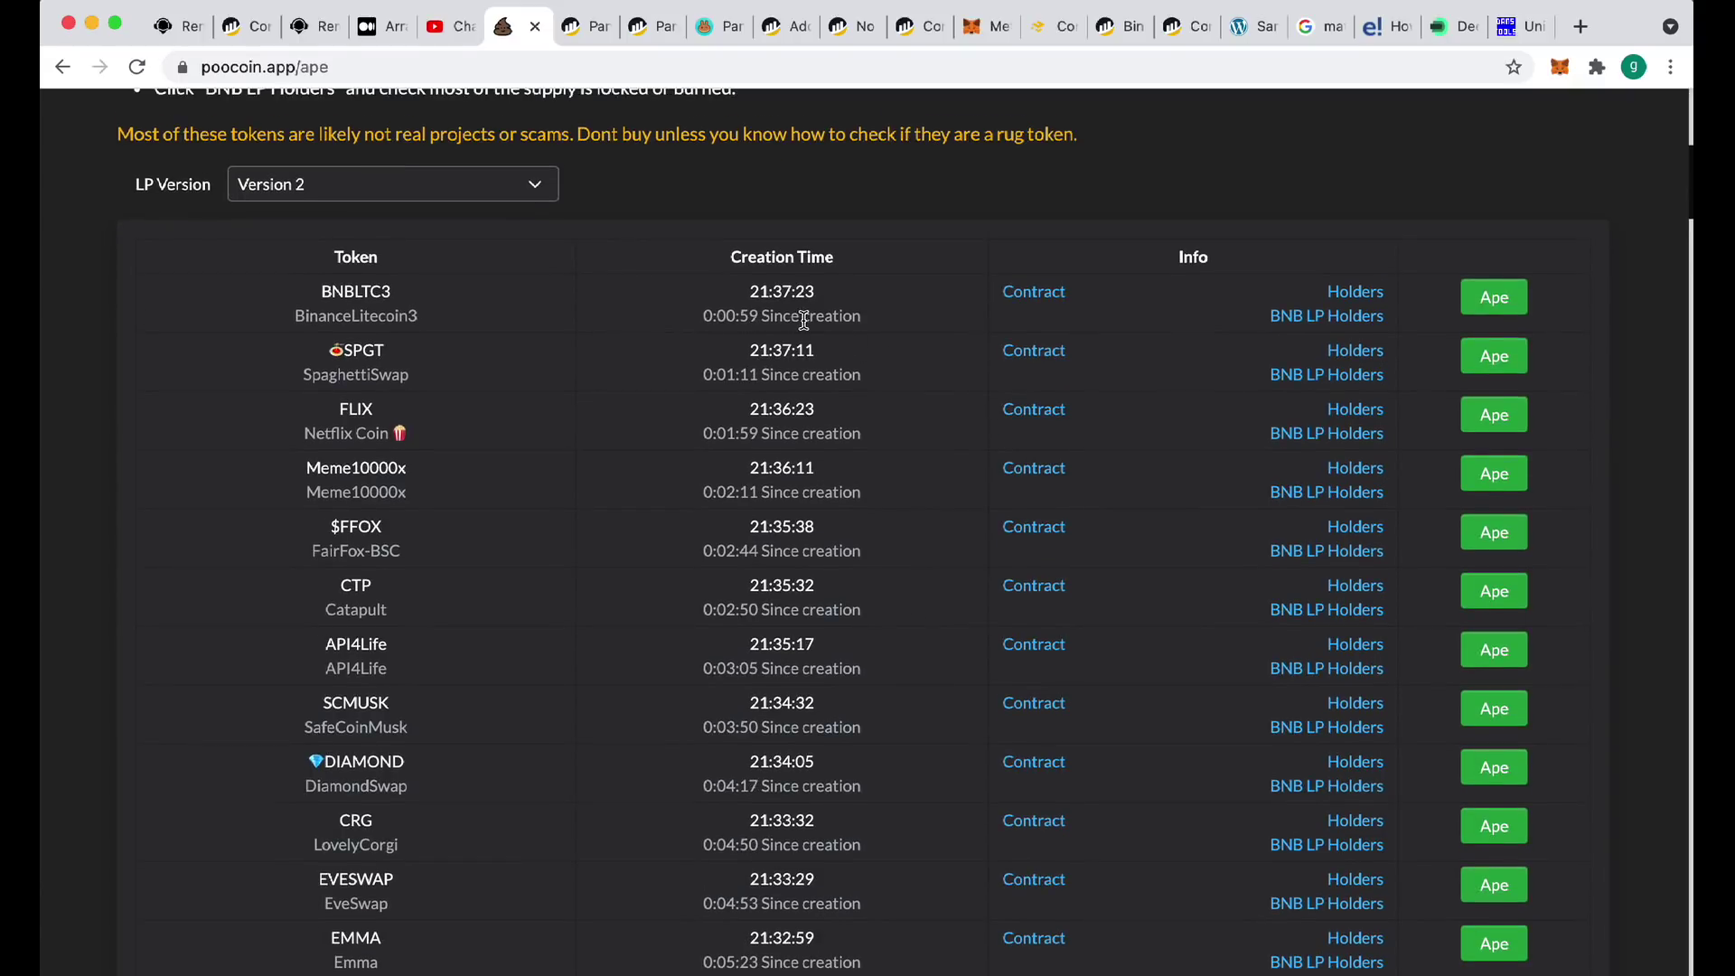
left_click(1349, 318)
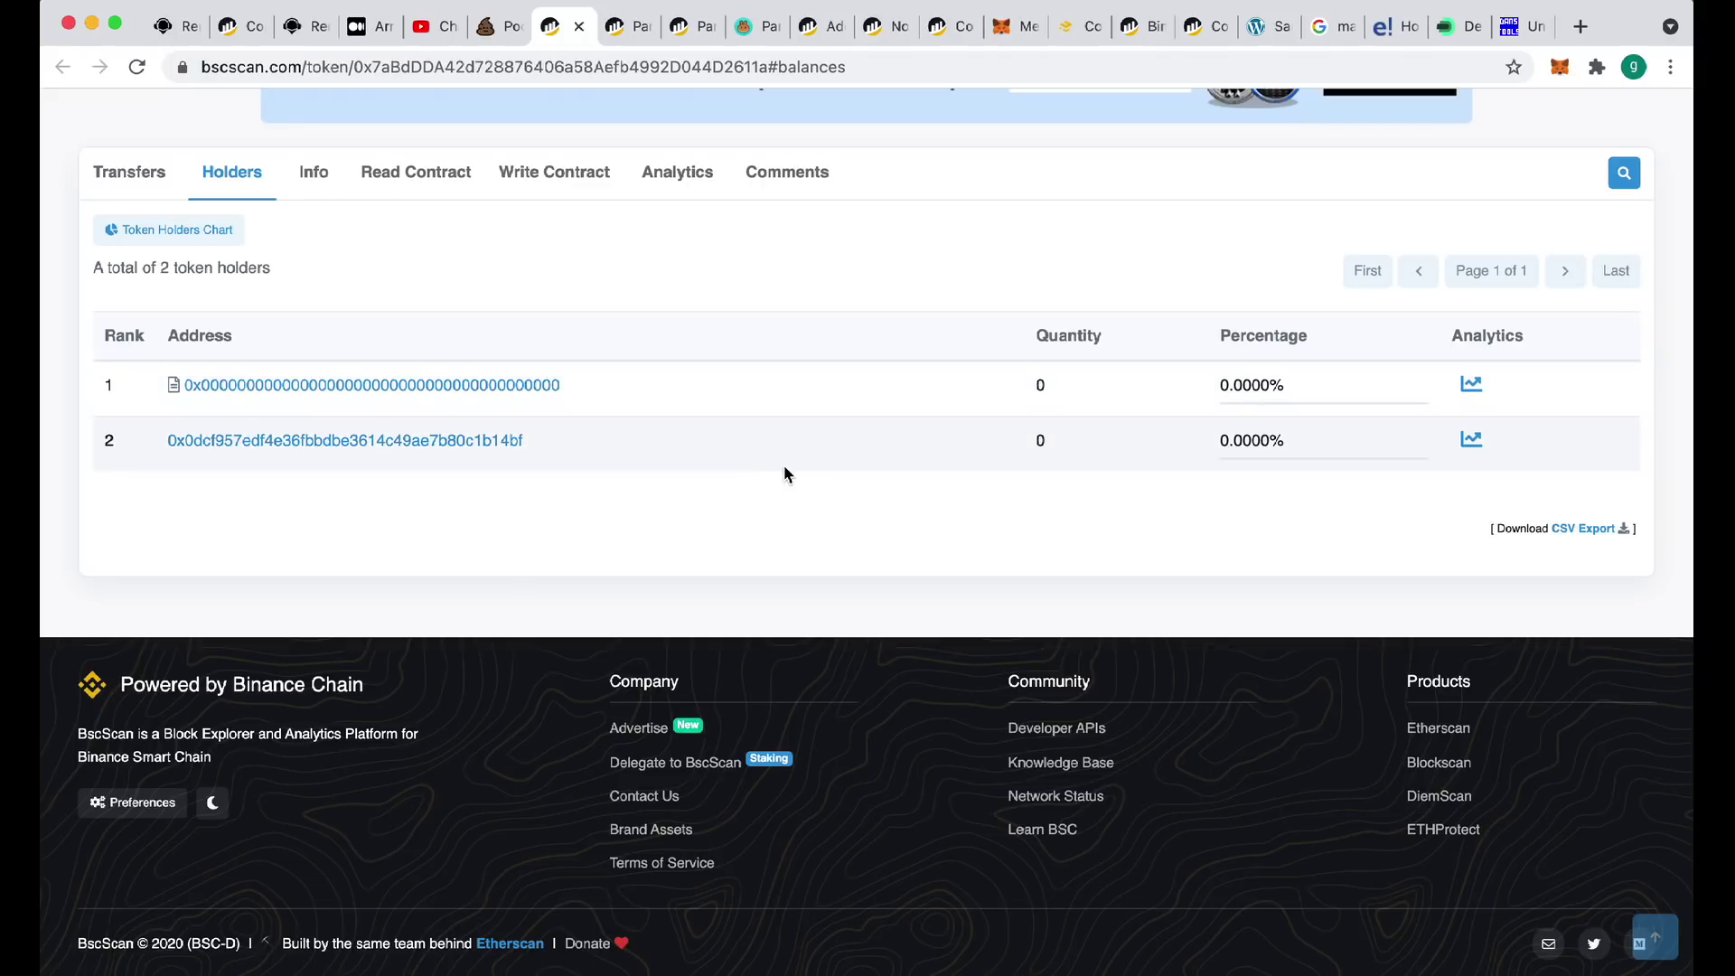
key("super+w")
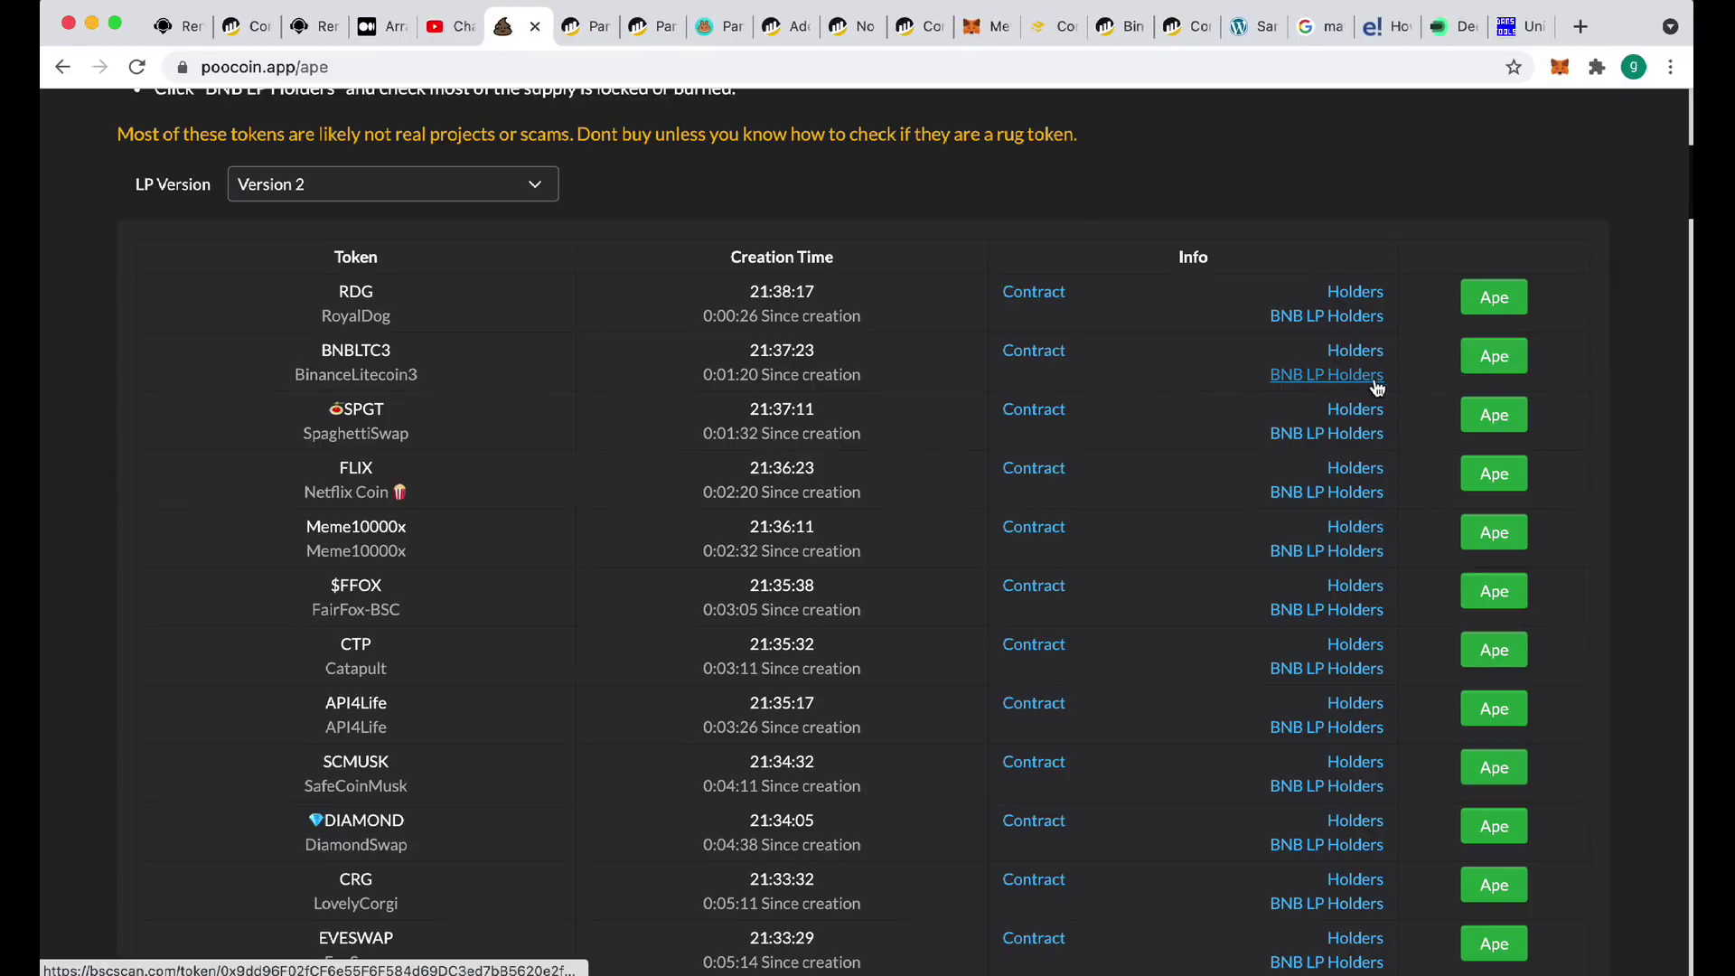
left_click(1314, 437)
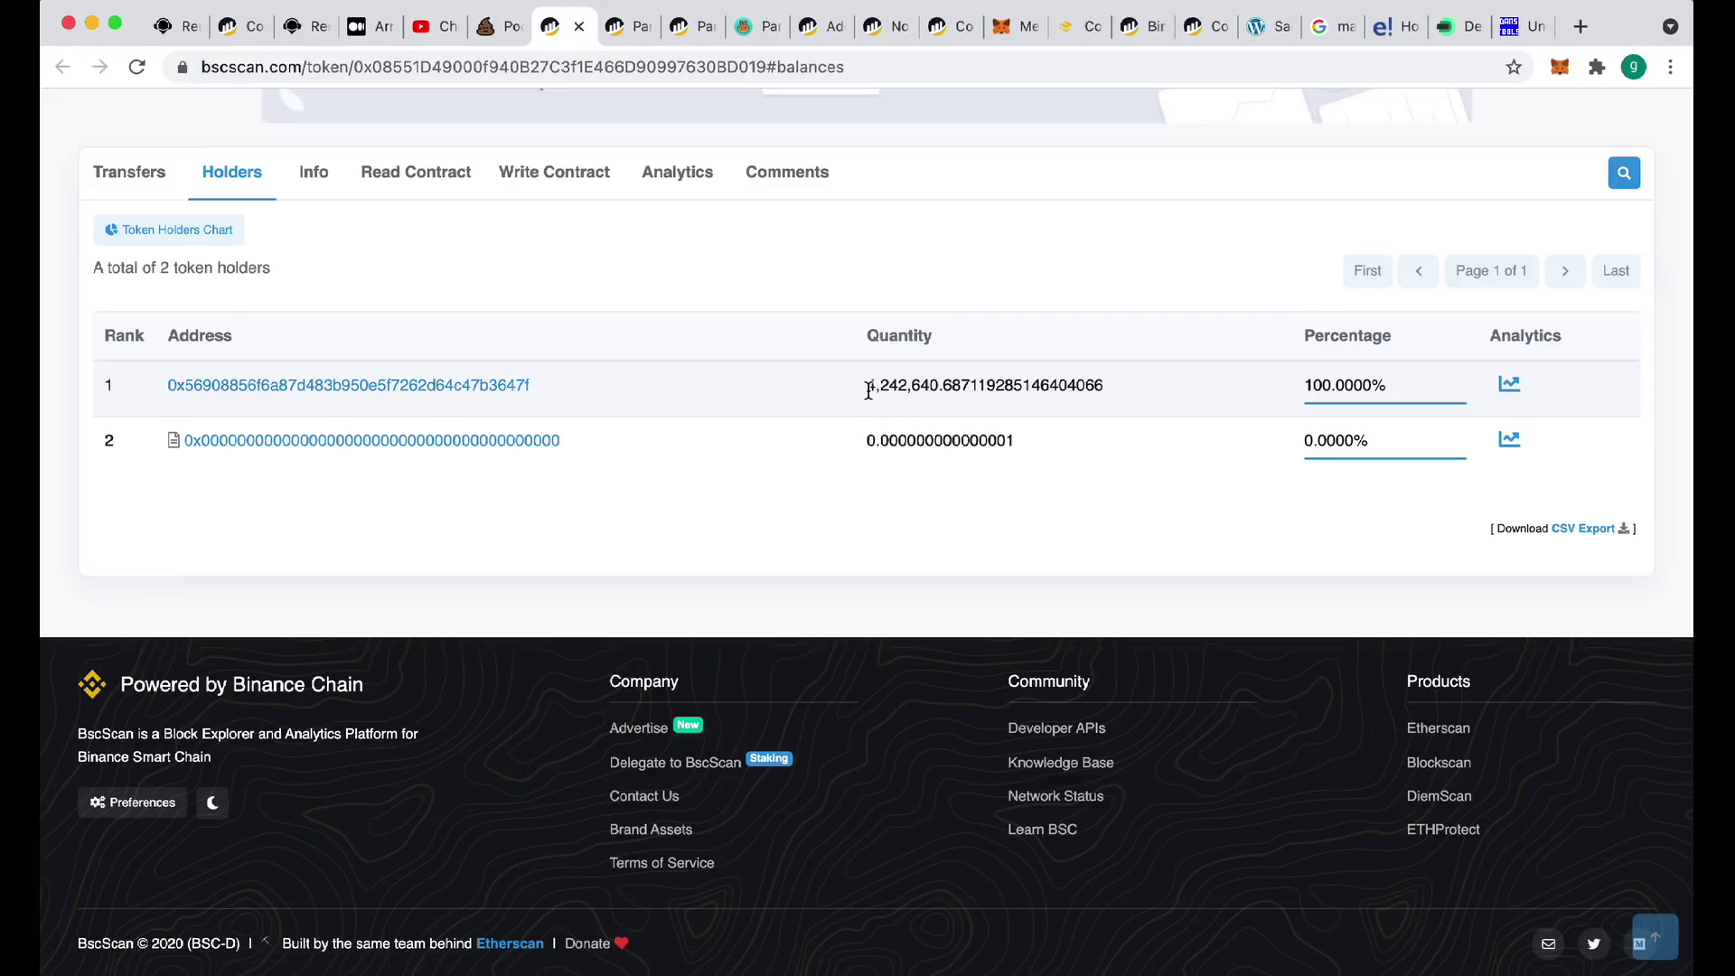
left_click_drag(866, 386, 943, 385)
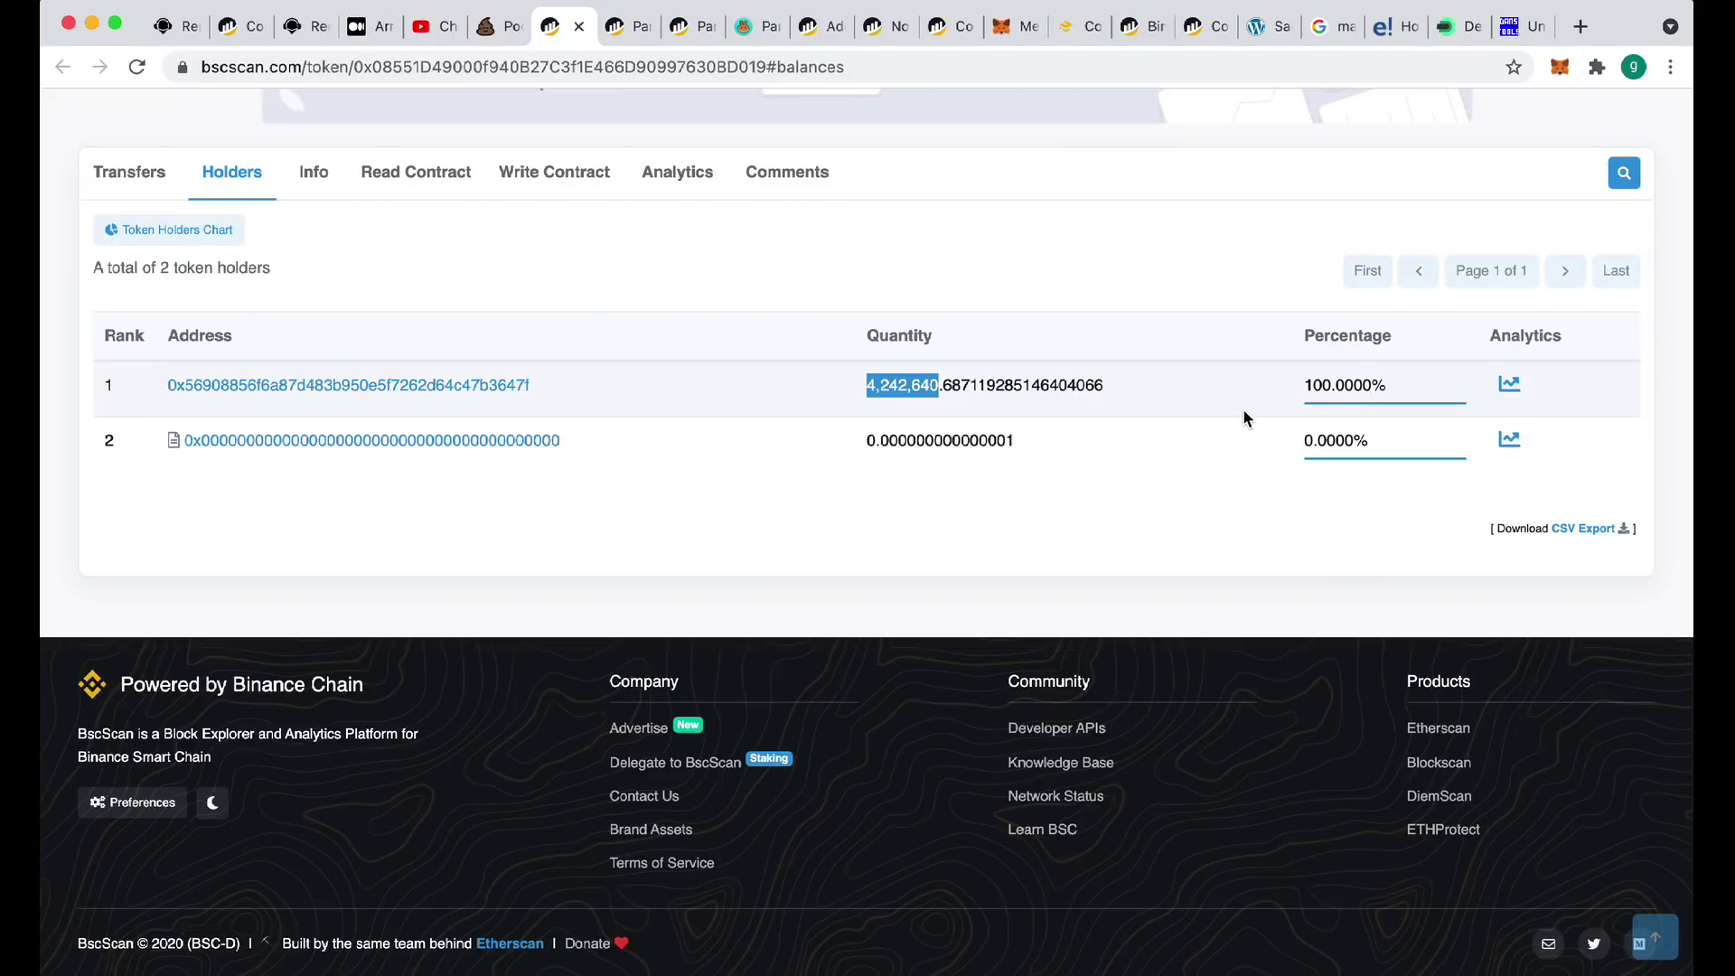
key("super+w")
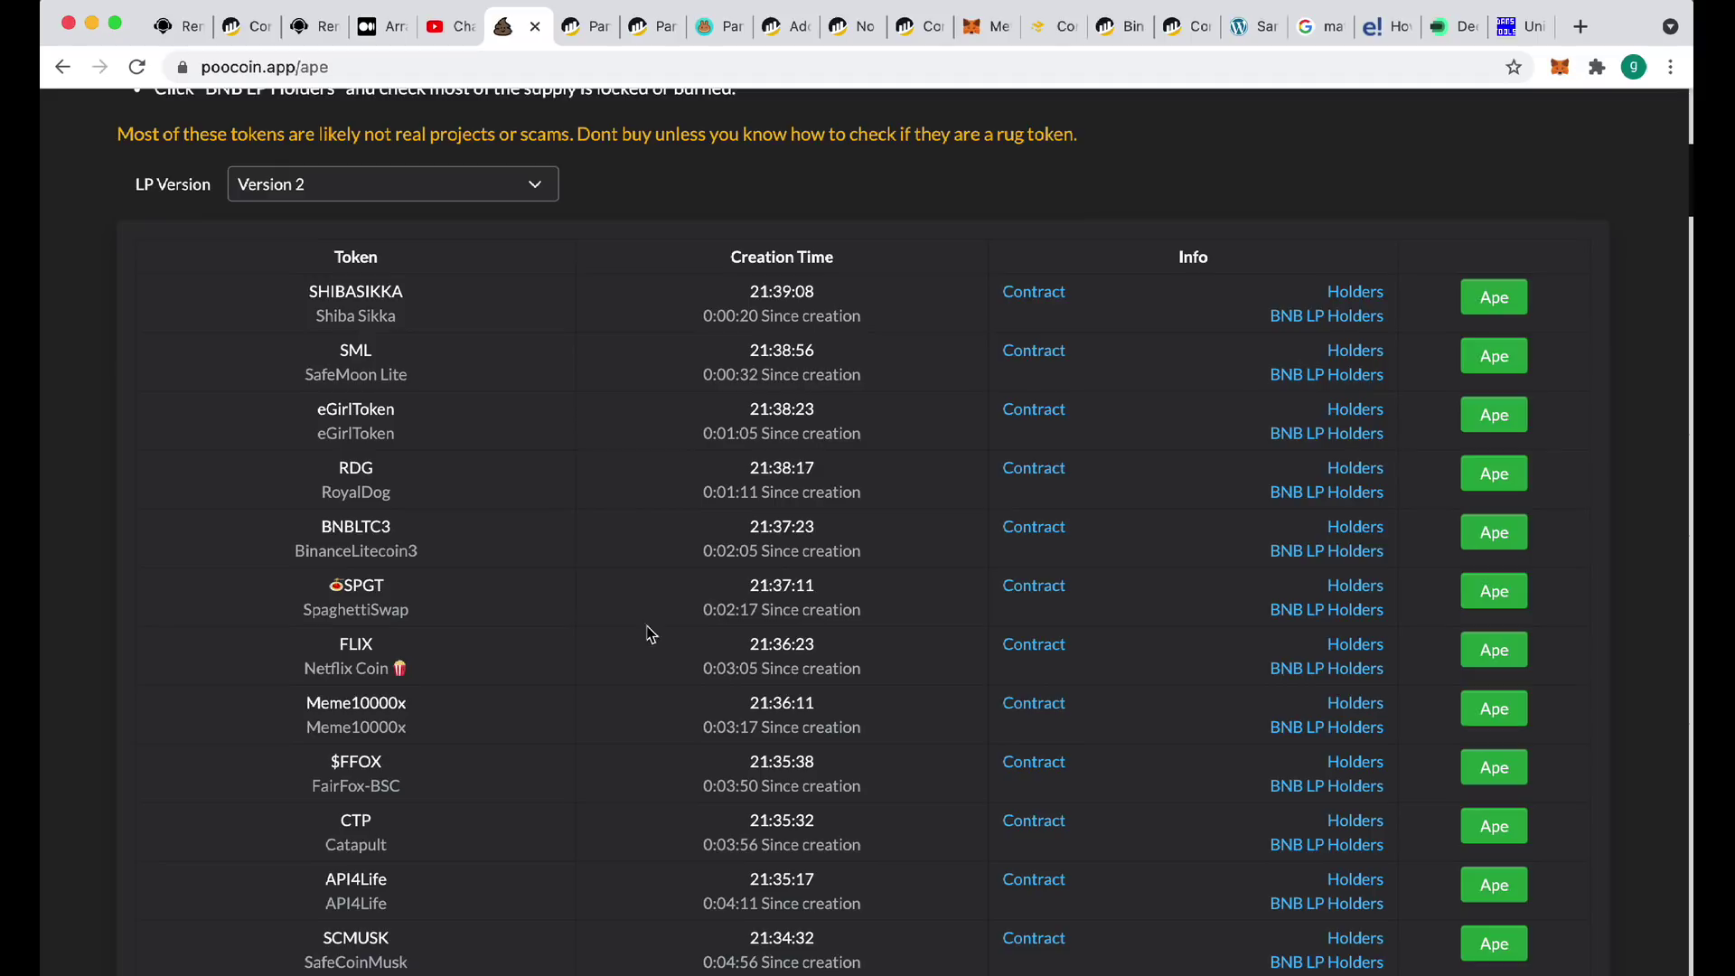
View the BNB LP holders of BNBLTC3 on BscScan, and open its PooCoin token page to examine the BNB LP holdings
left_click(1299, 550)
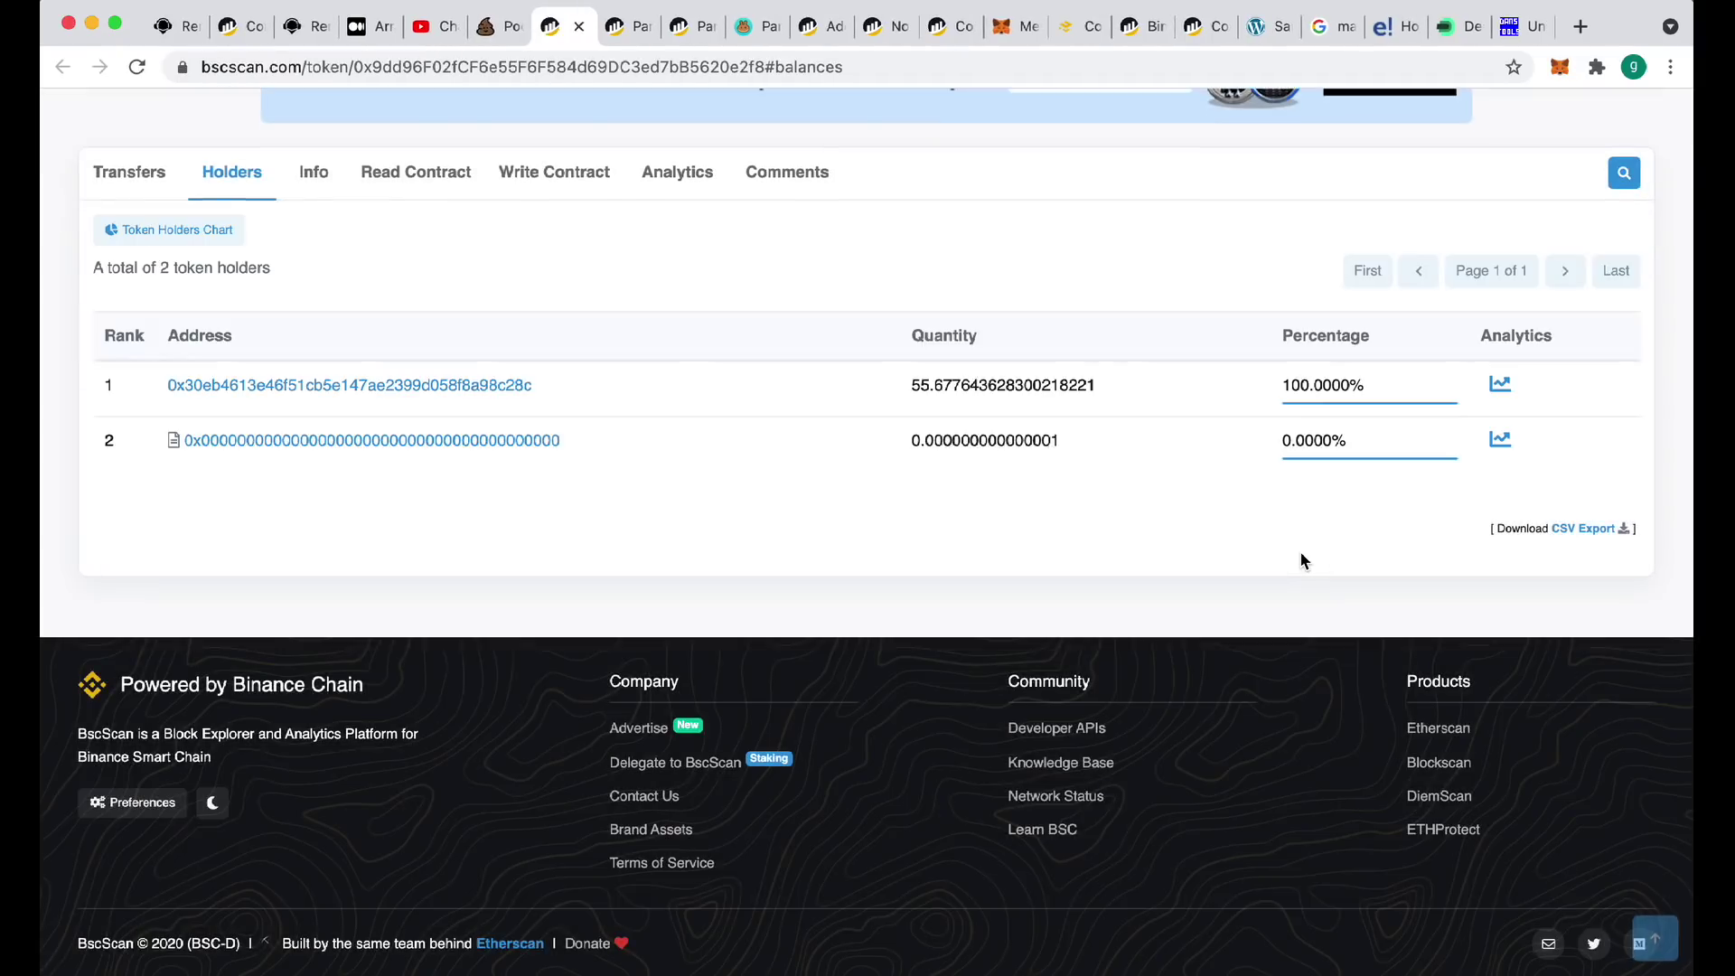
key("super+w")
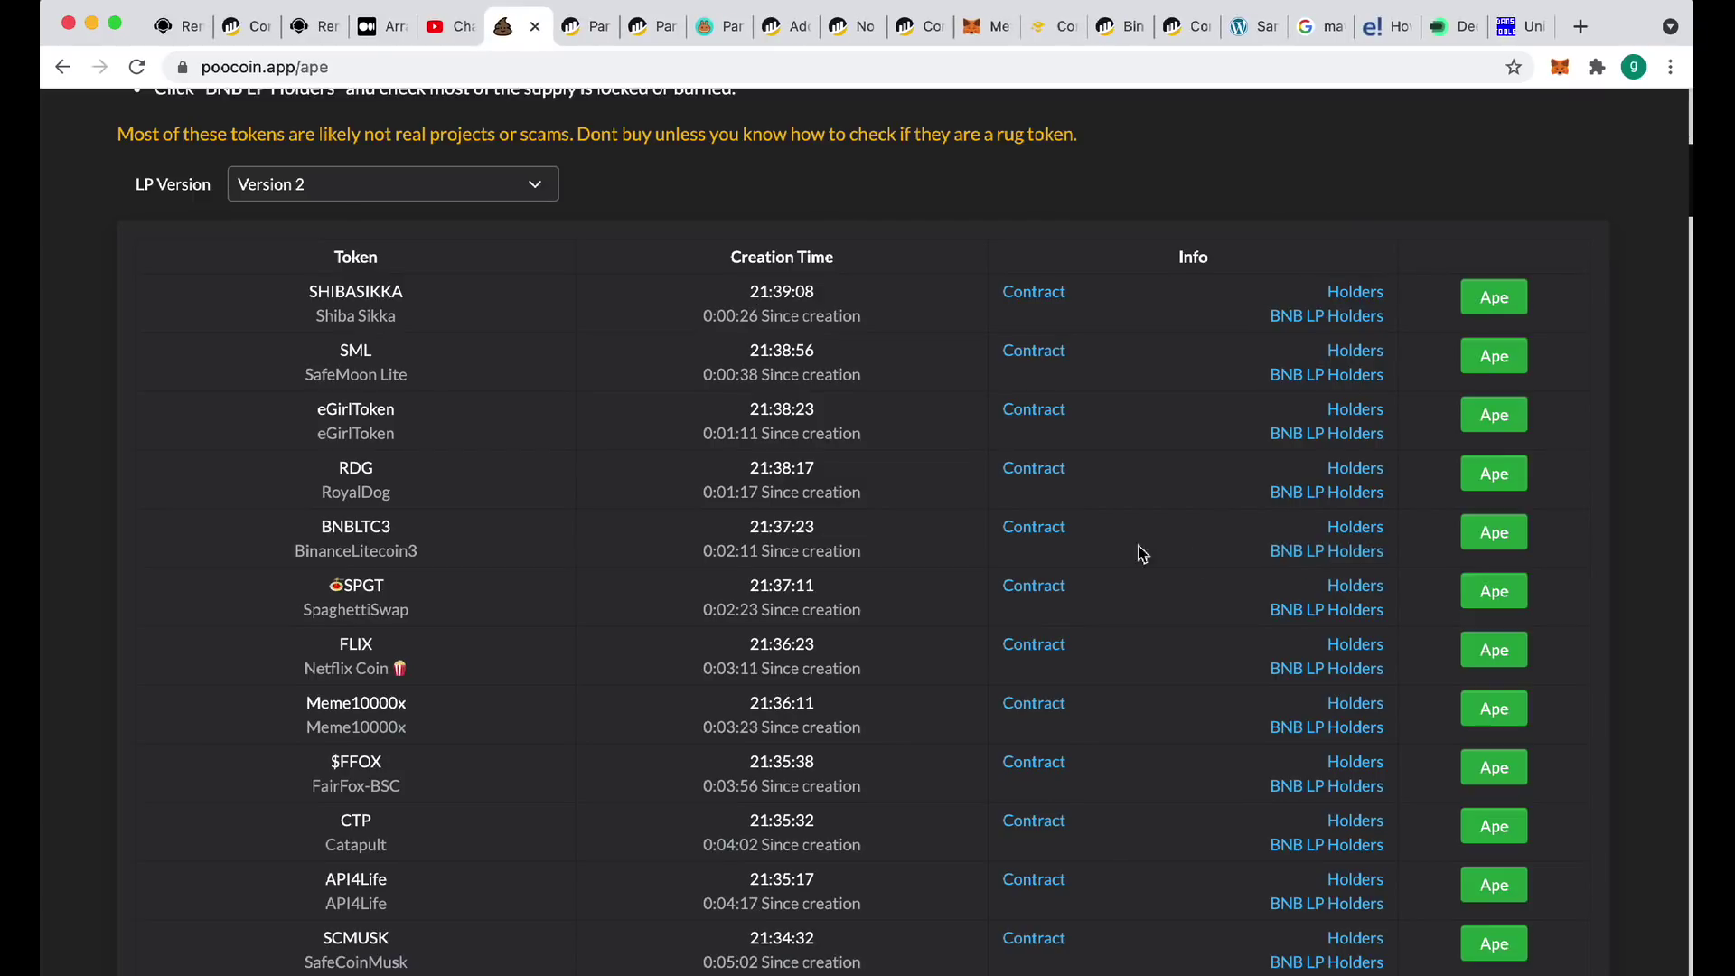
left_click(354, 537, "super")
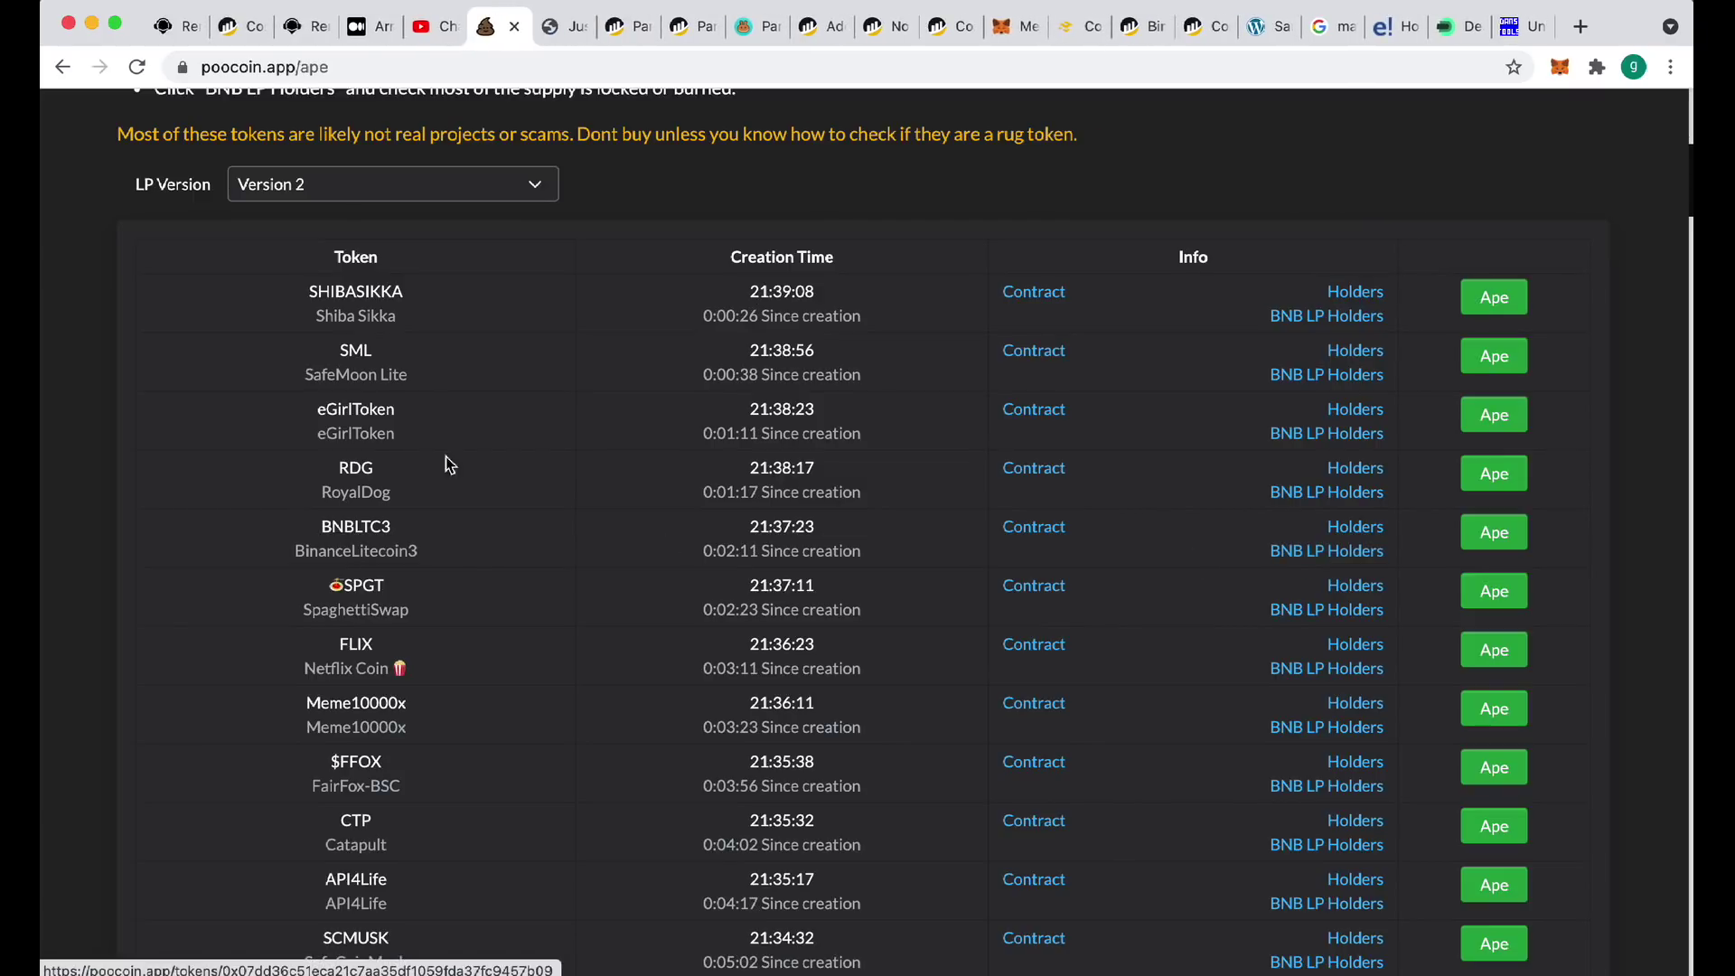
left_click(555, 27)
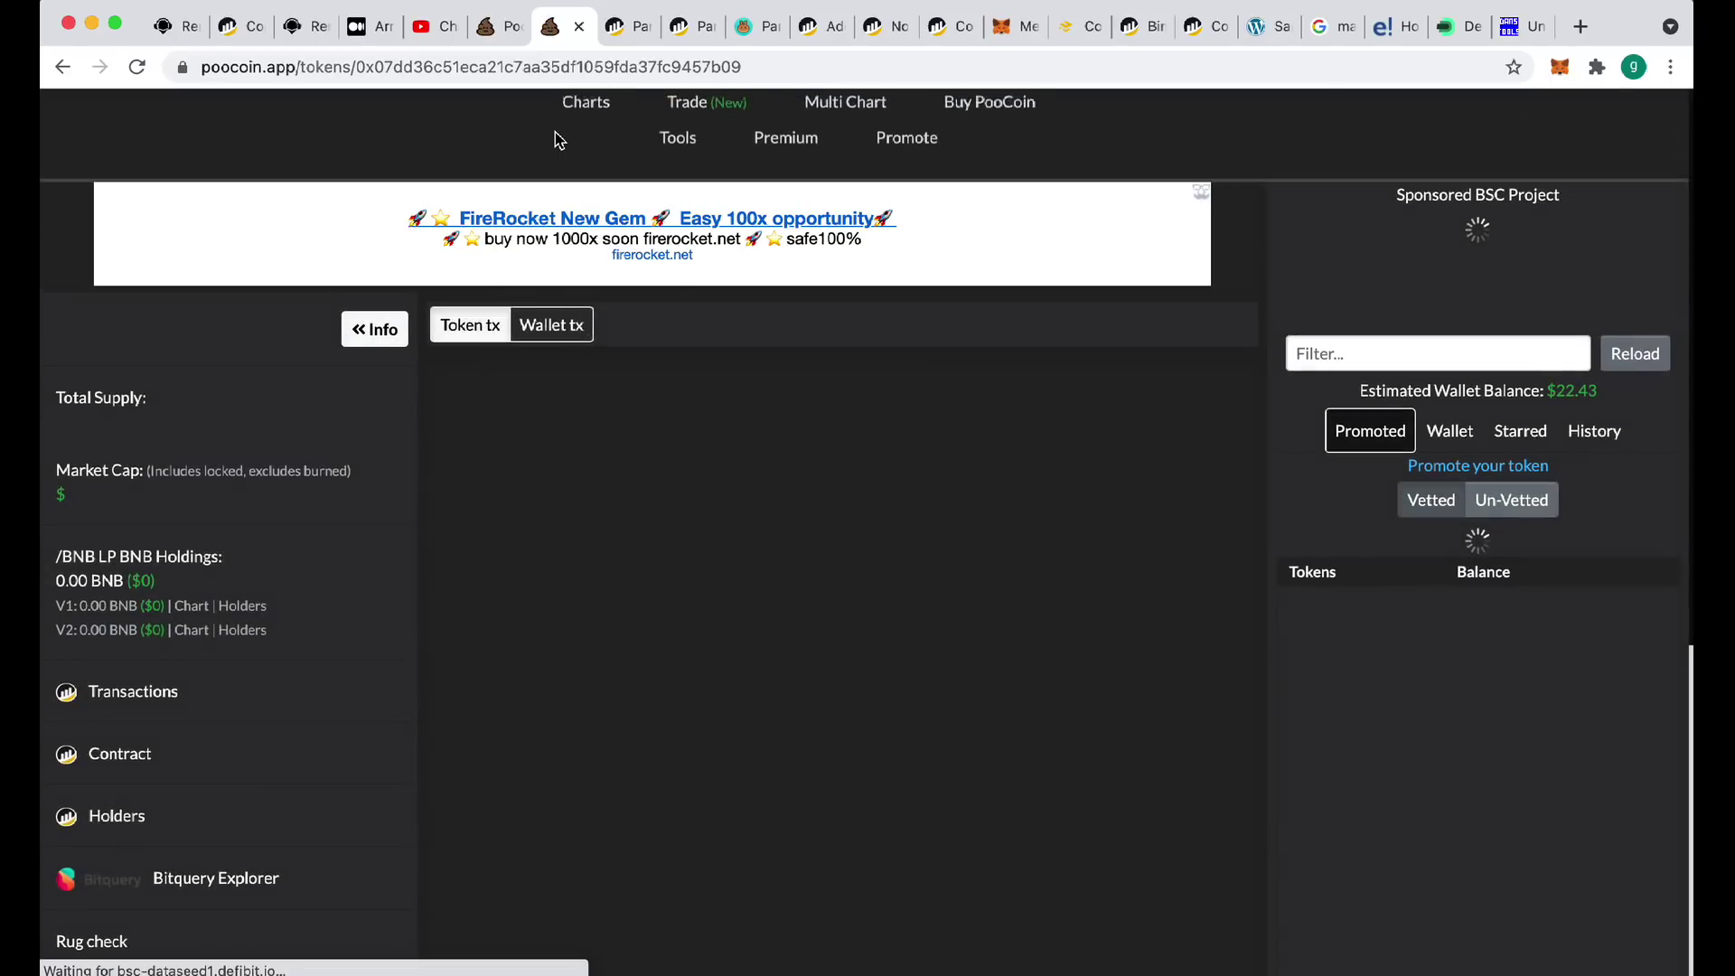
scroll(340, 543, "down", 2)
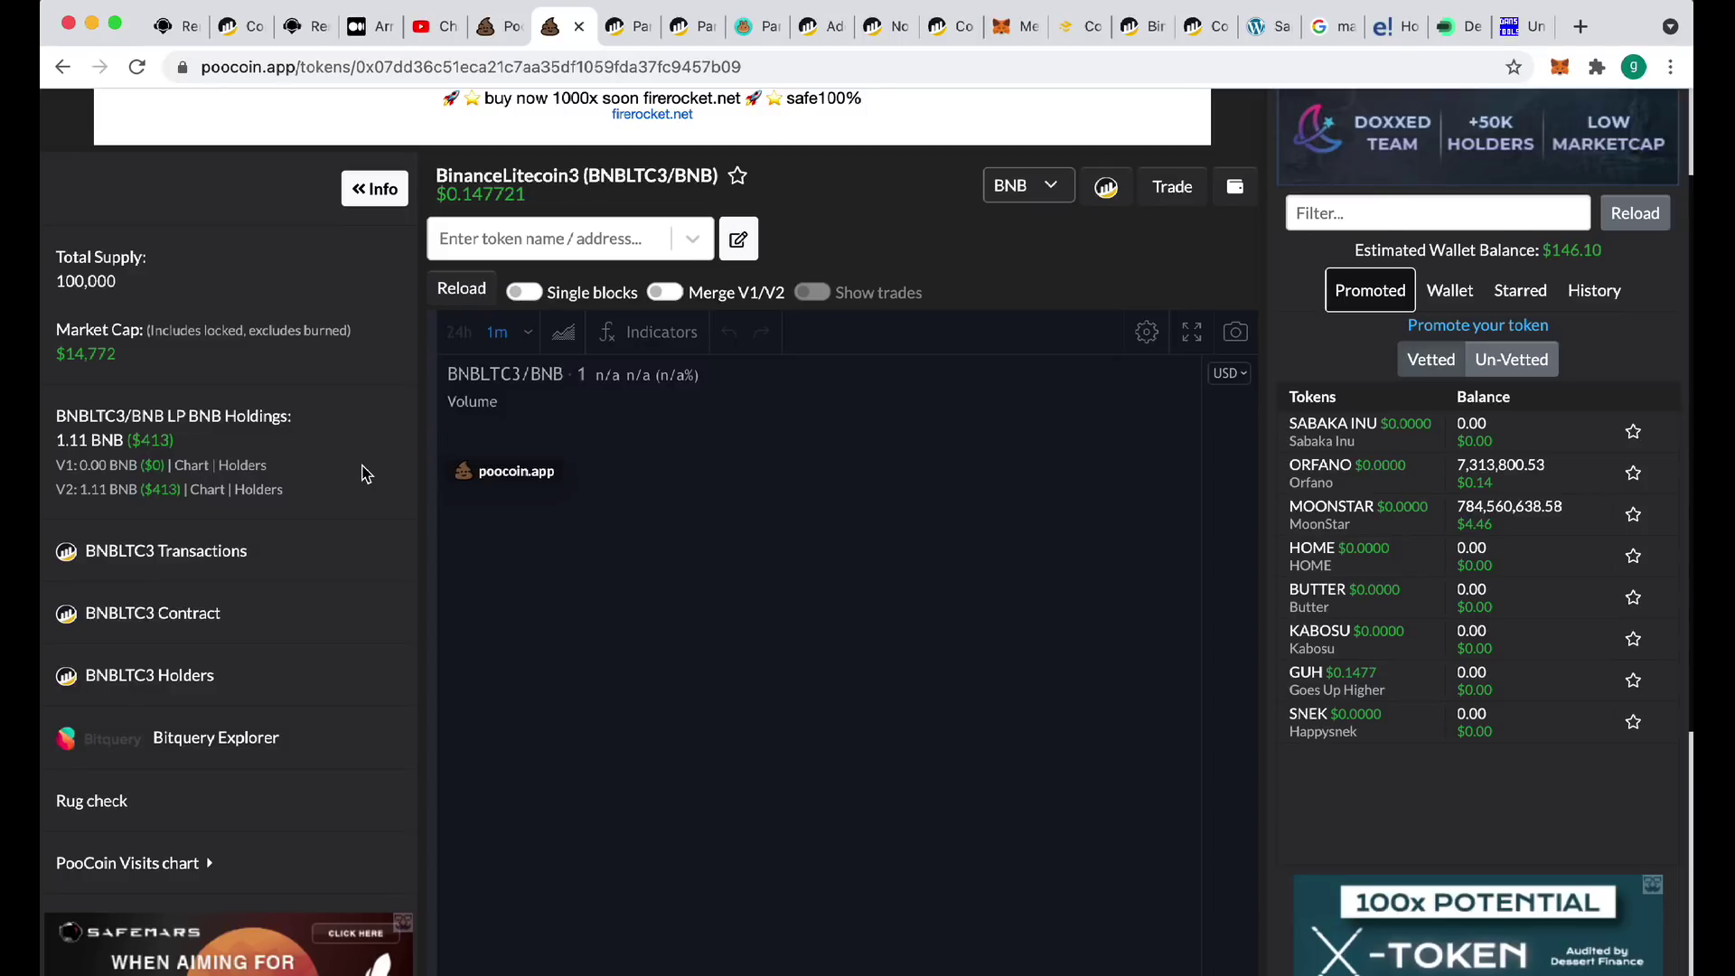
Start sending BNB from the MetaMask account and enter 0x00000000dEaD as the recipient address
left_click(1559, 68)
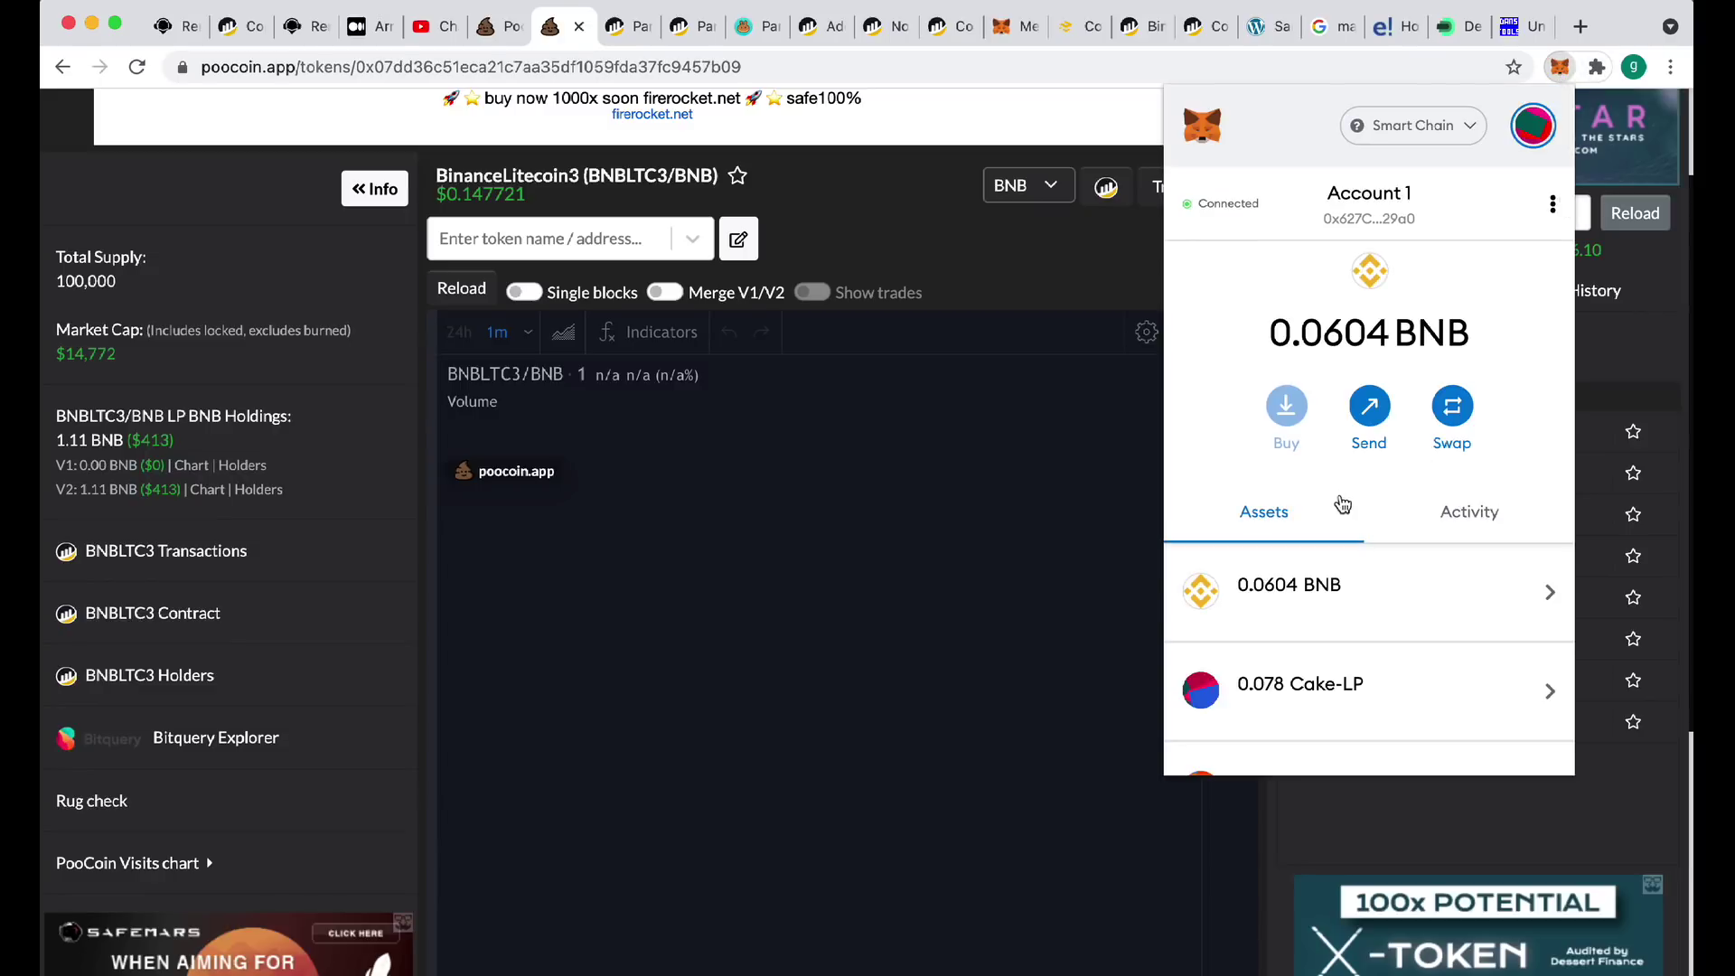
left_click(1320, 564)
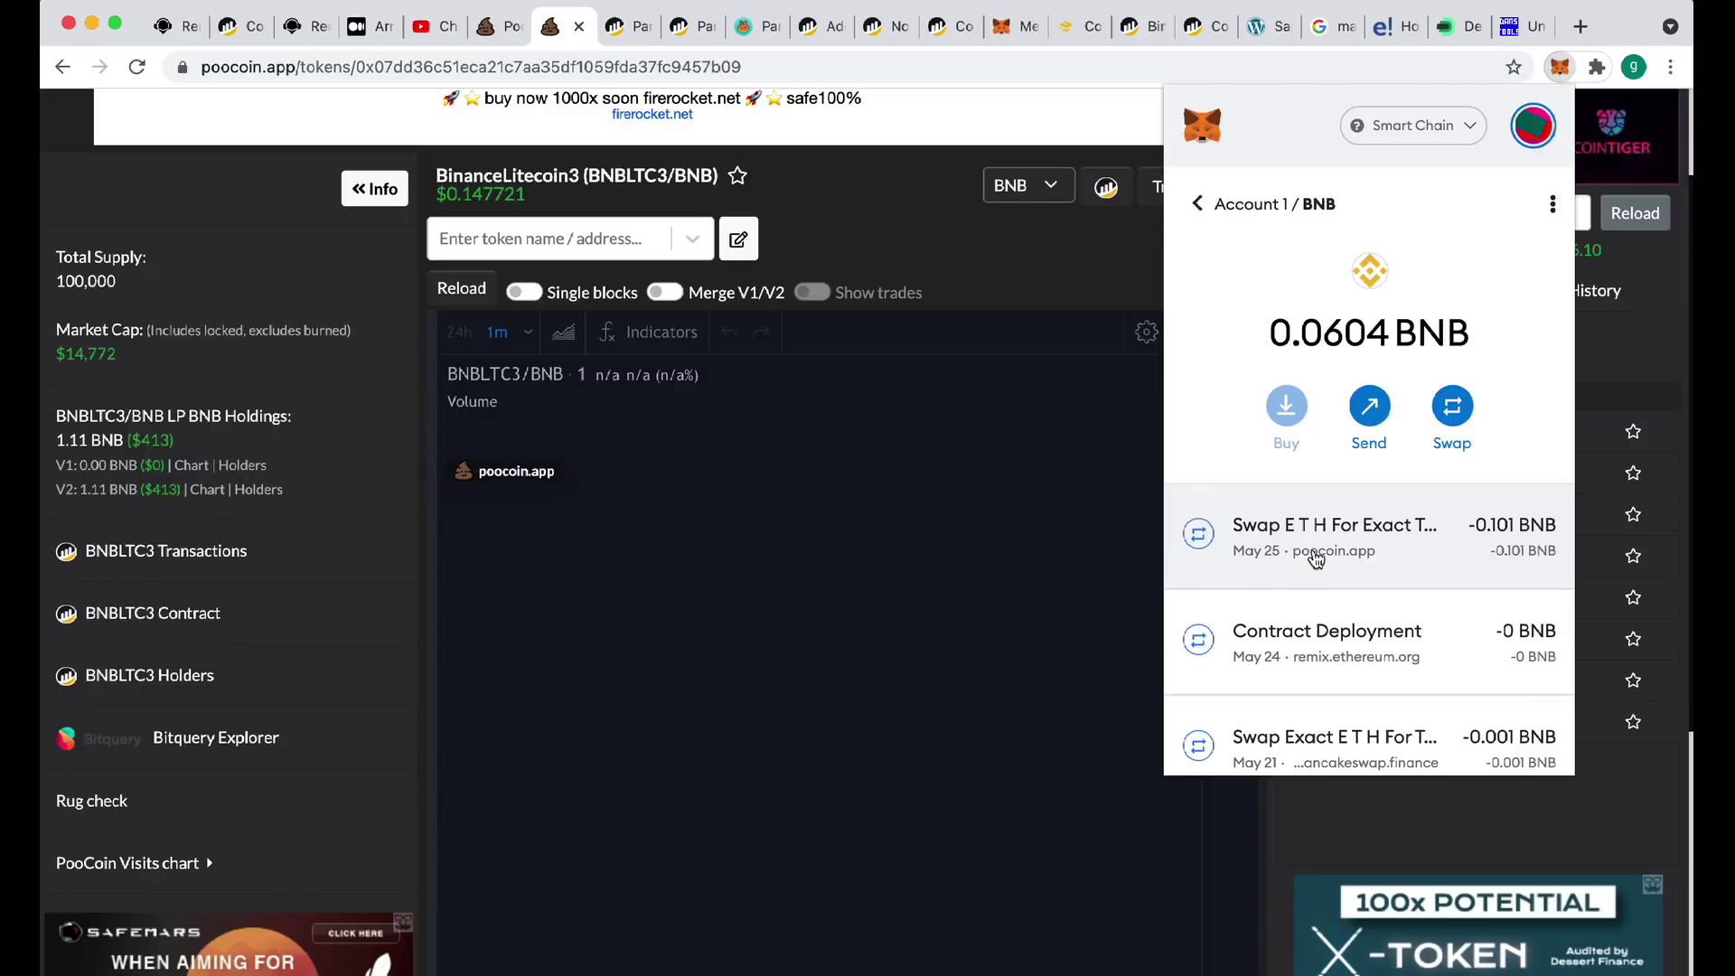
left_click(1370, 405)
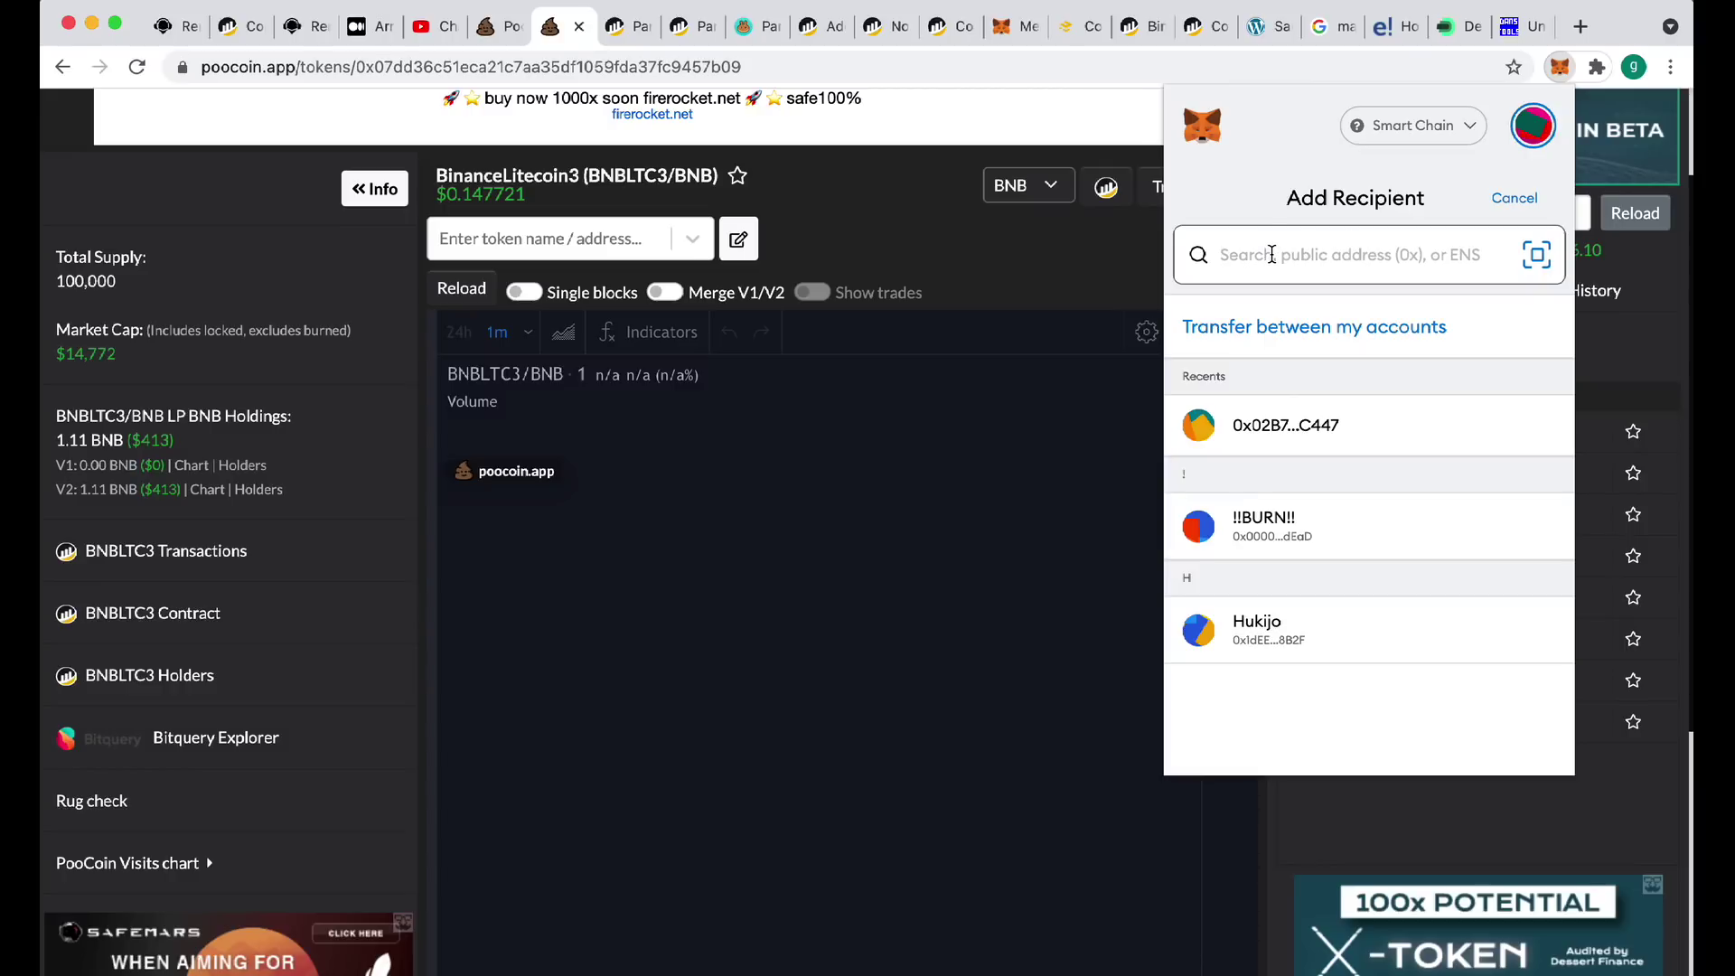
type("0x0000")
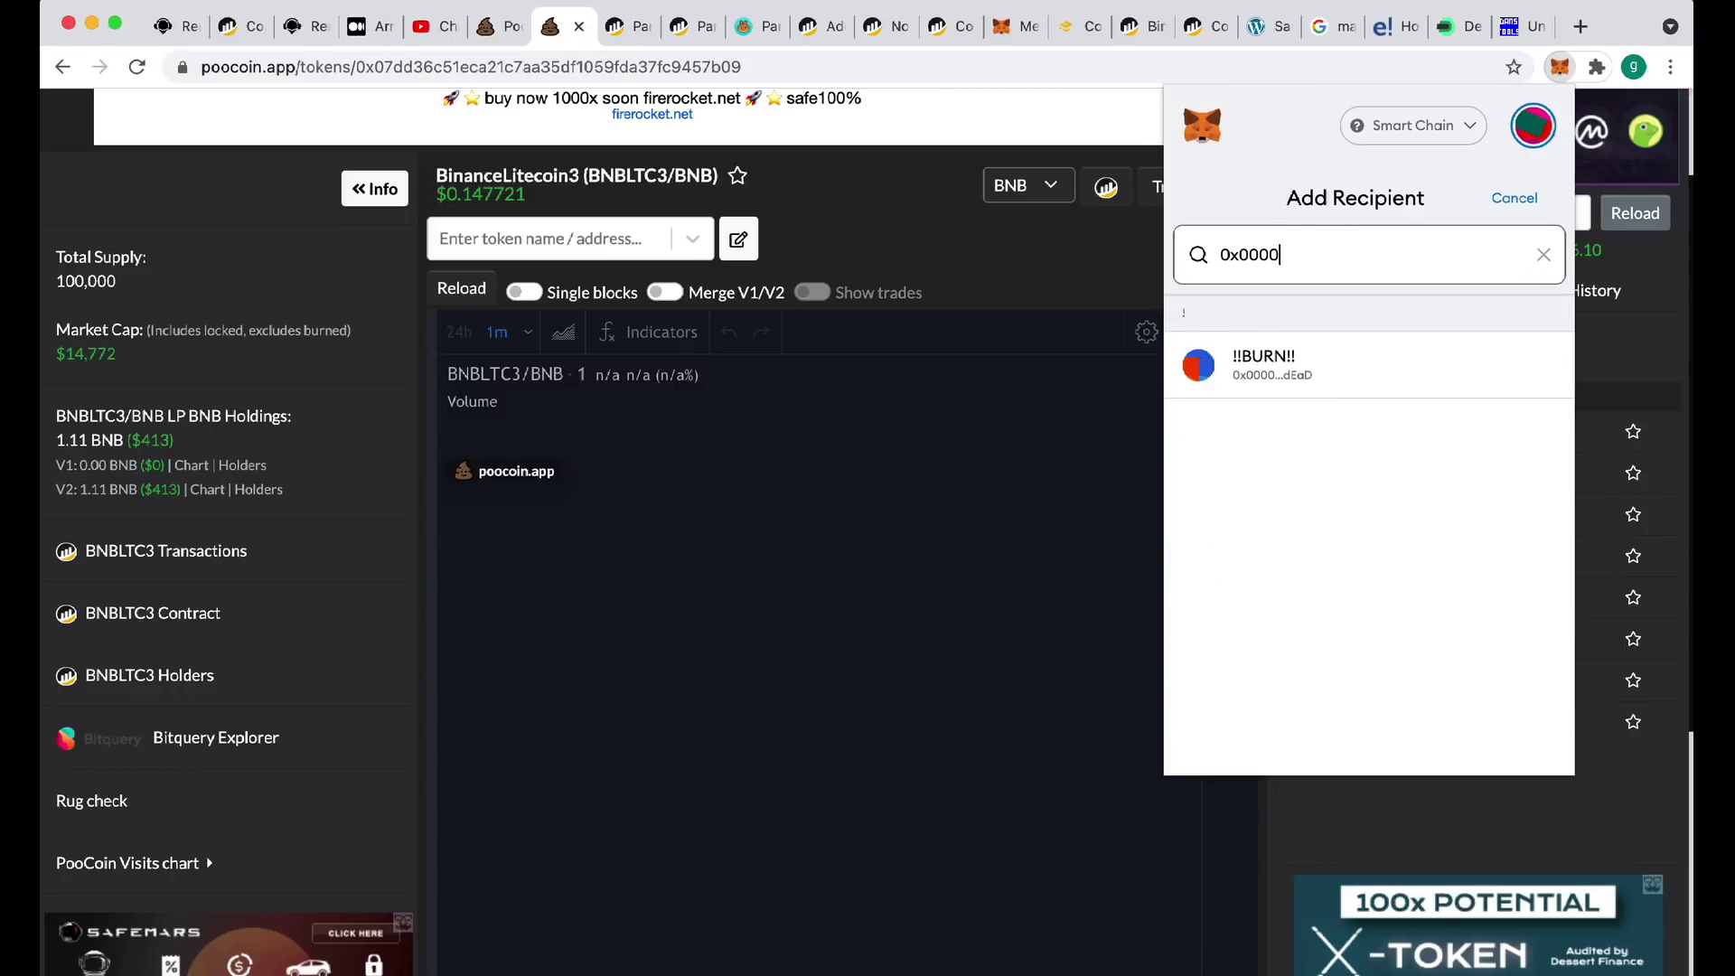
type("0000d")
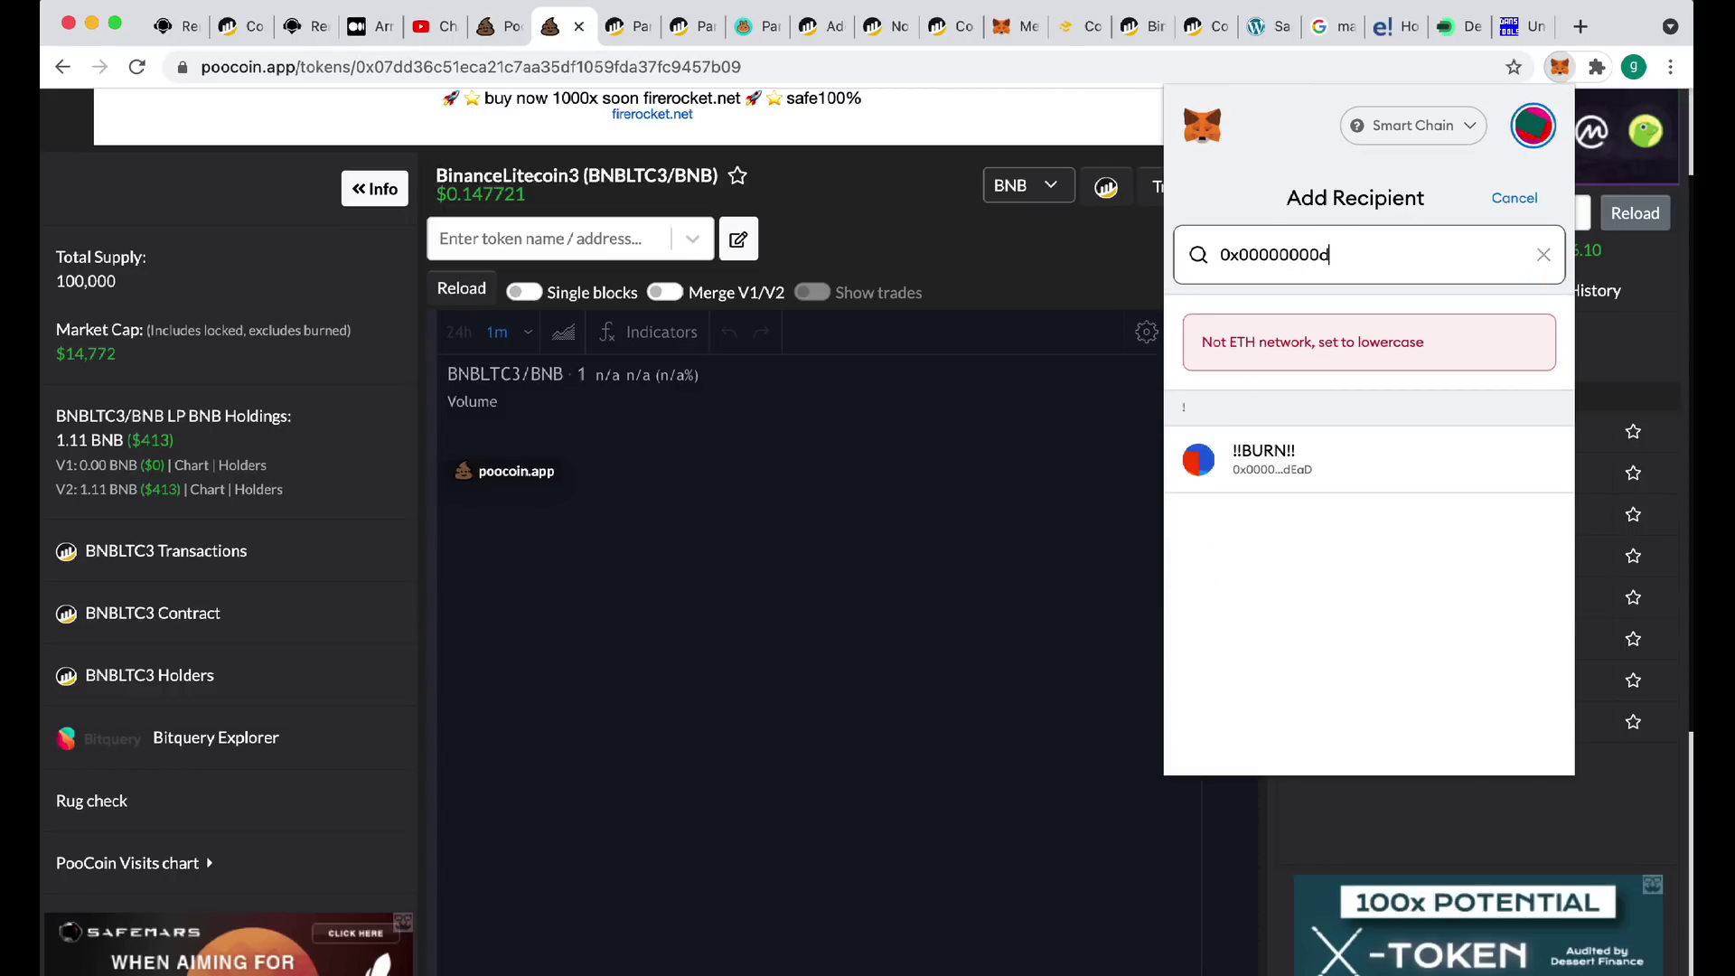
type("EaD")
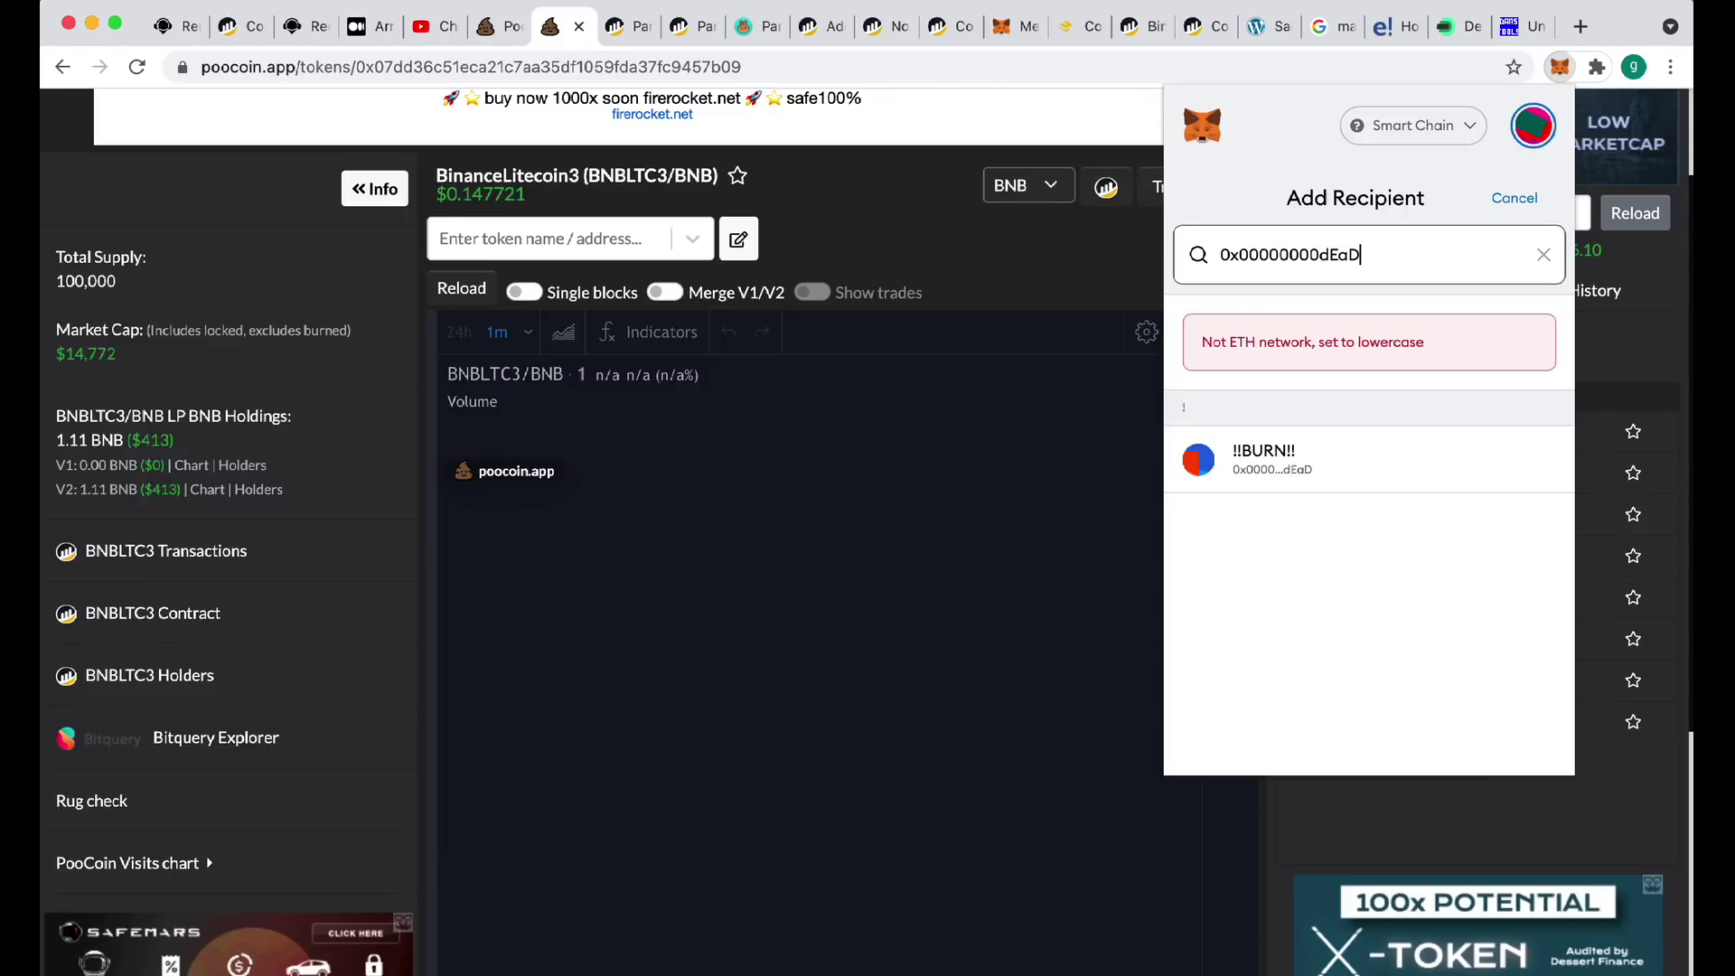
Pad the recipient burn address with additional zeros before dEaD, and cancel the transfer
left_click(1286, 258)
type(")))))))")
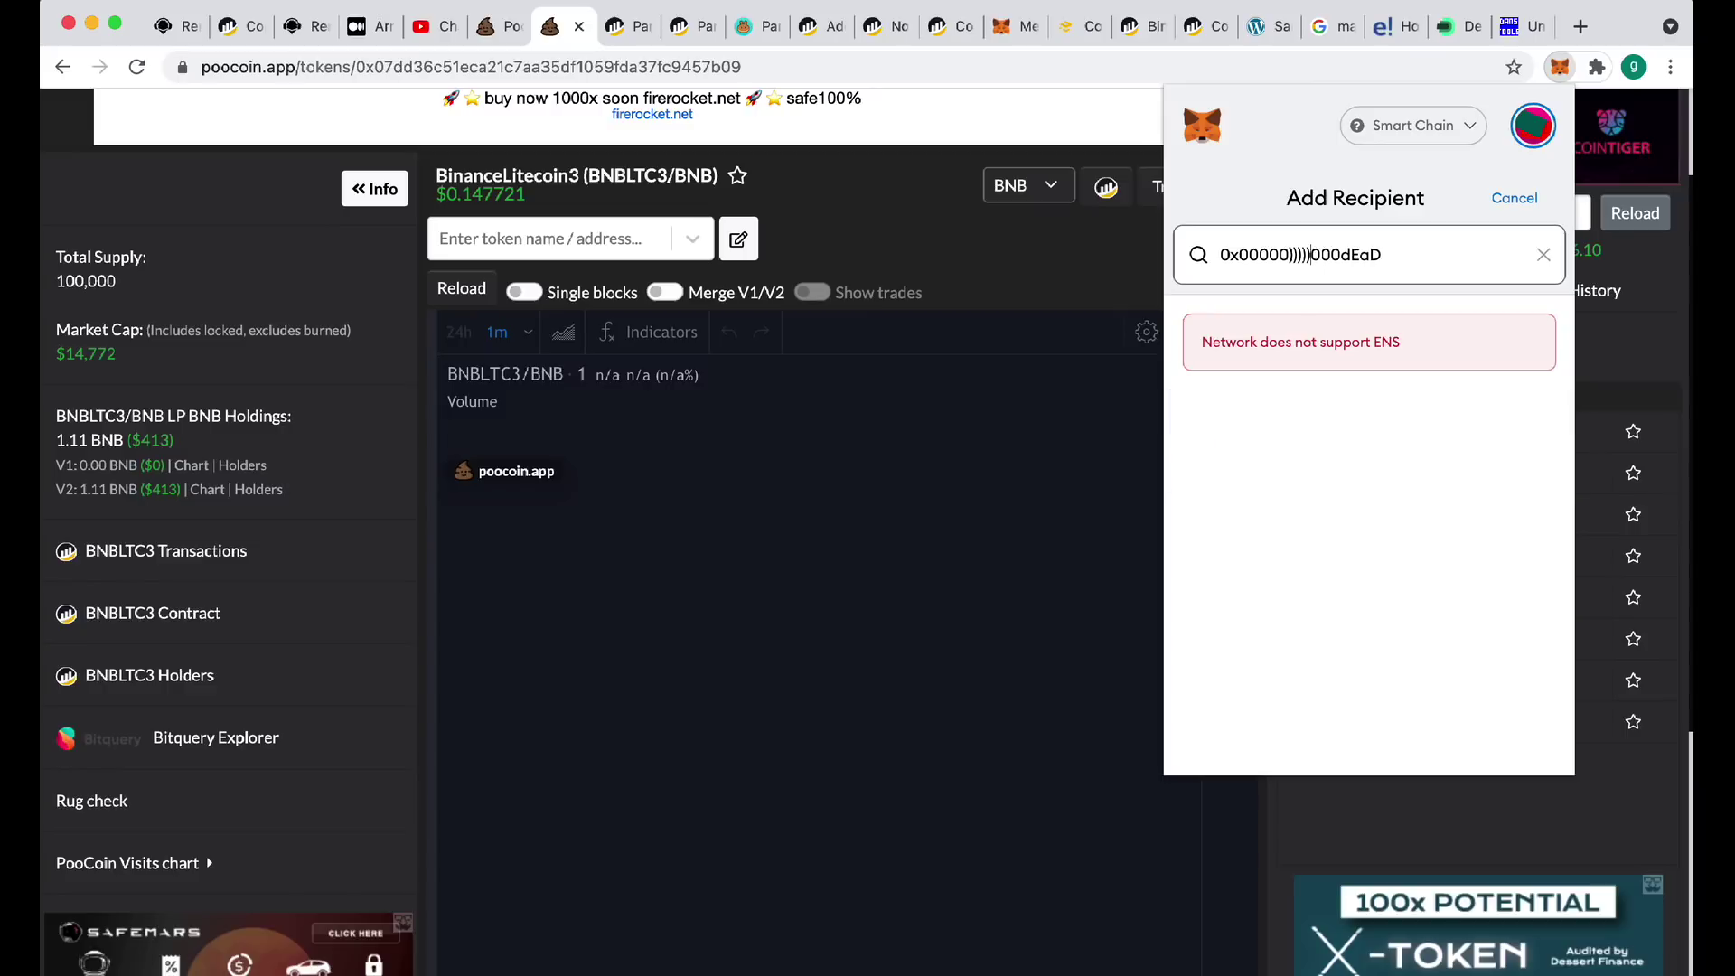
key("BackSpace")
key("BackSpace")
key("BackSpace")
key("BackSpace")
key("BackSpace")
key("BackSpace")
key("BackSpace")
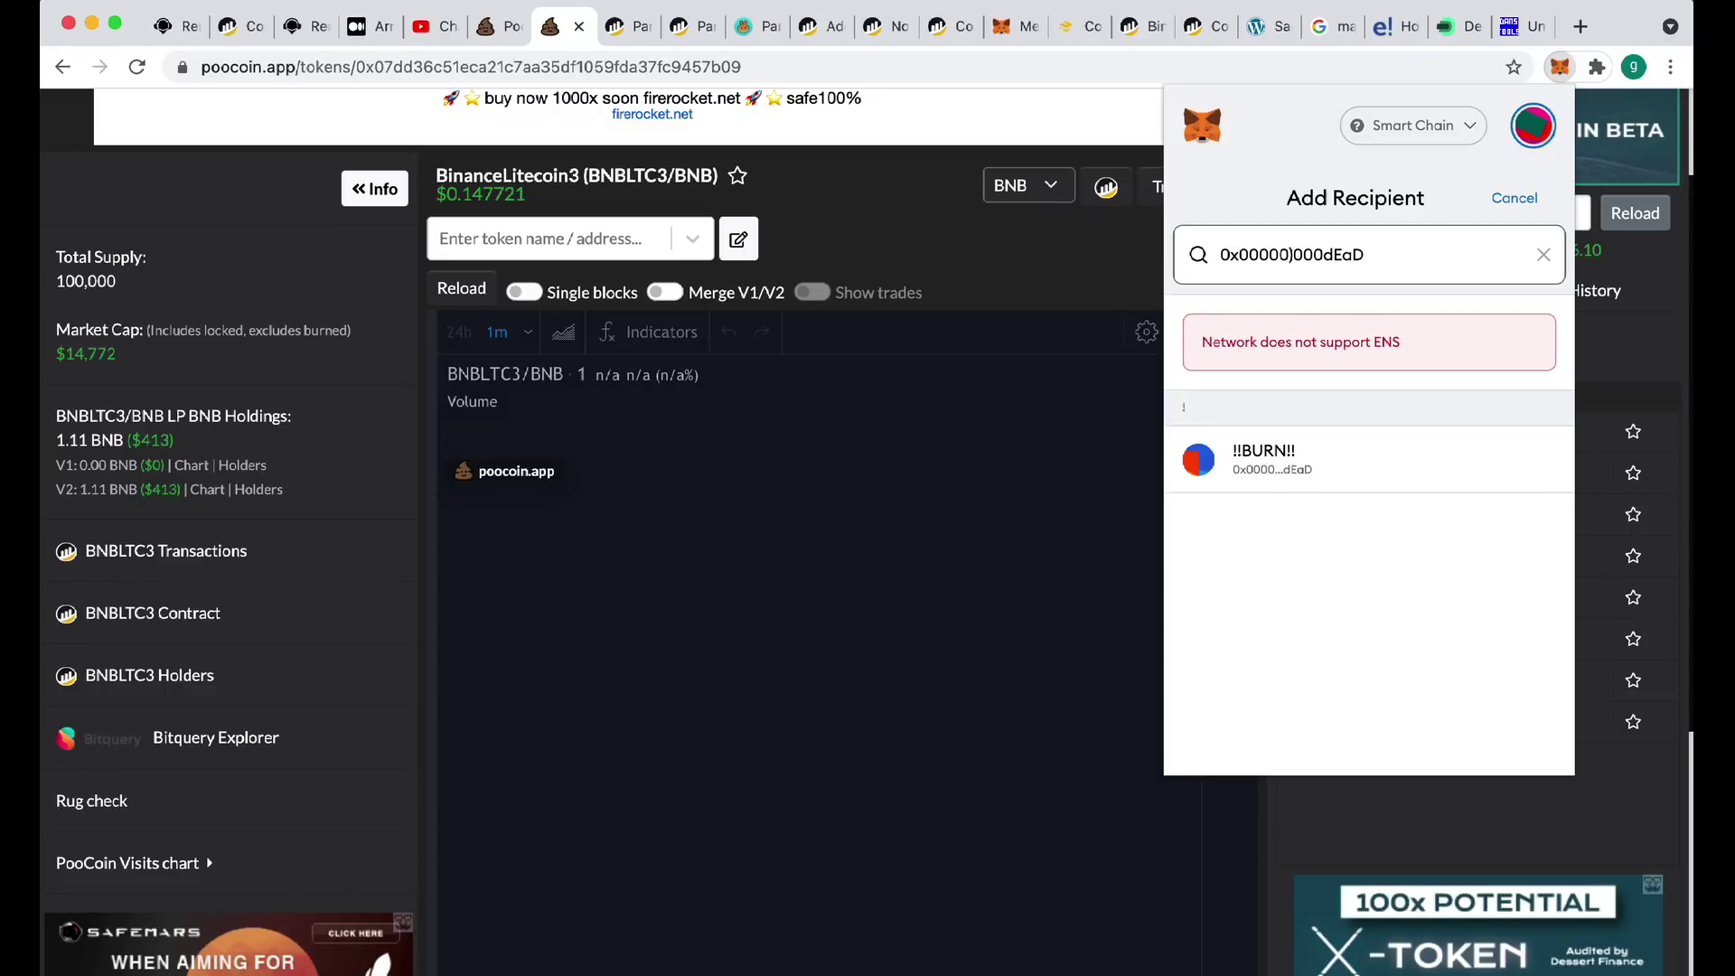
type("000000000")
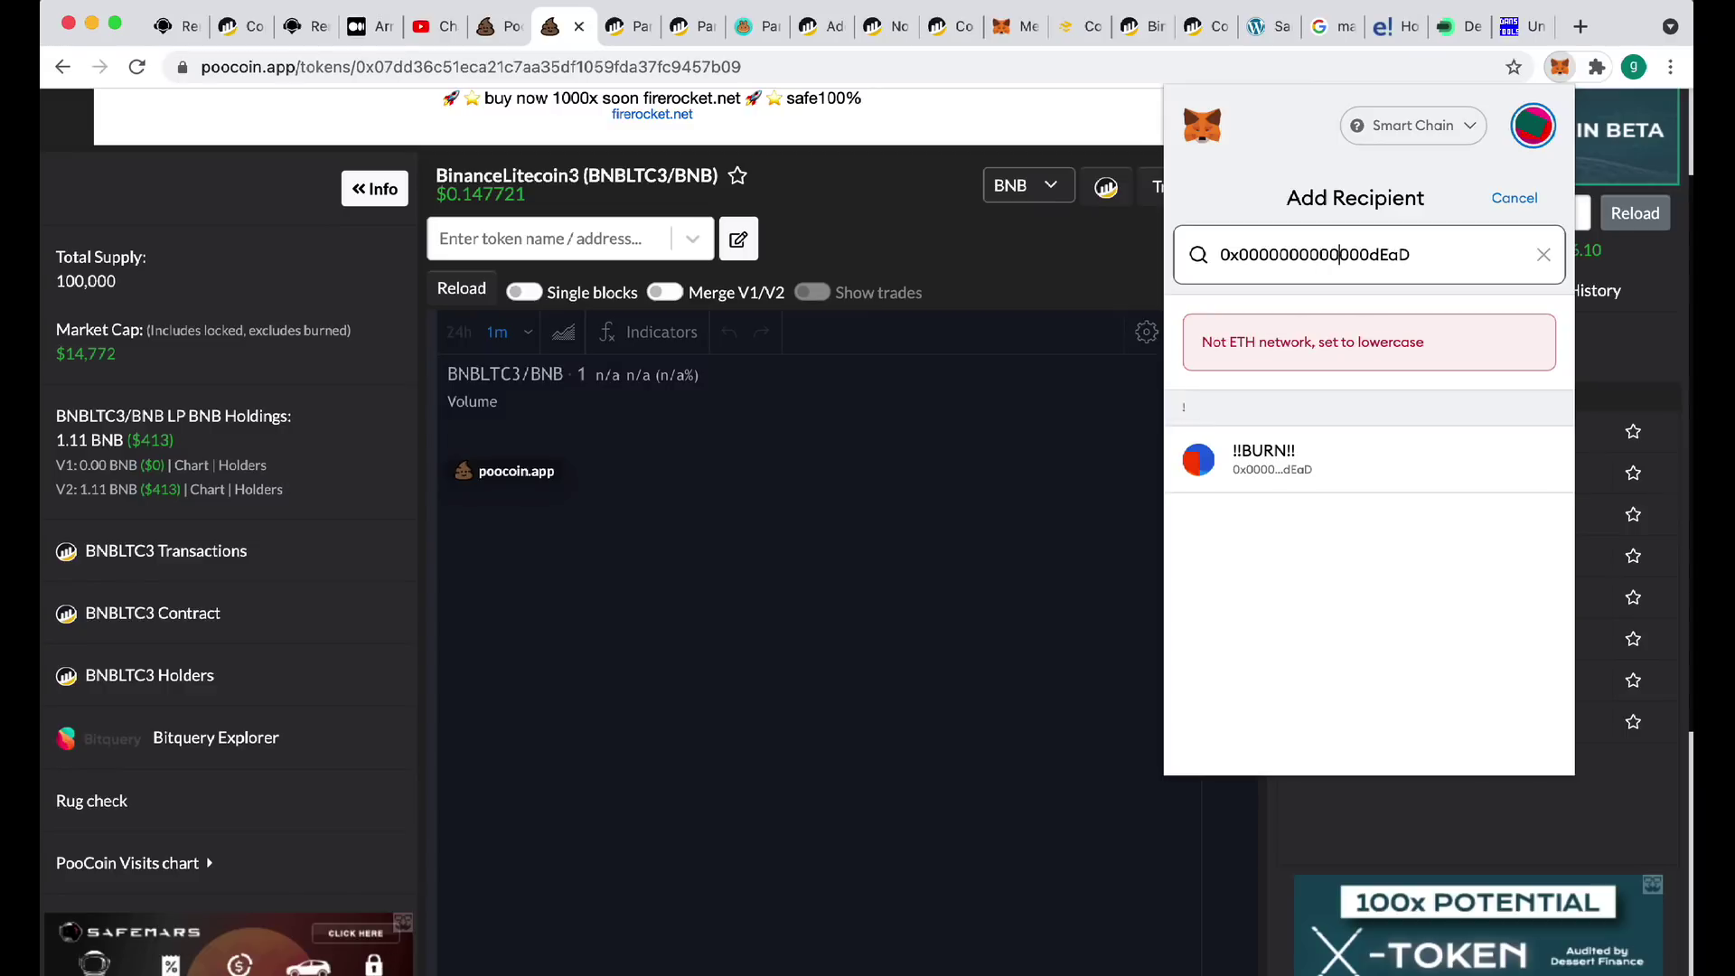
type("0000000")
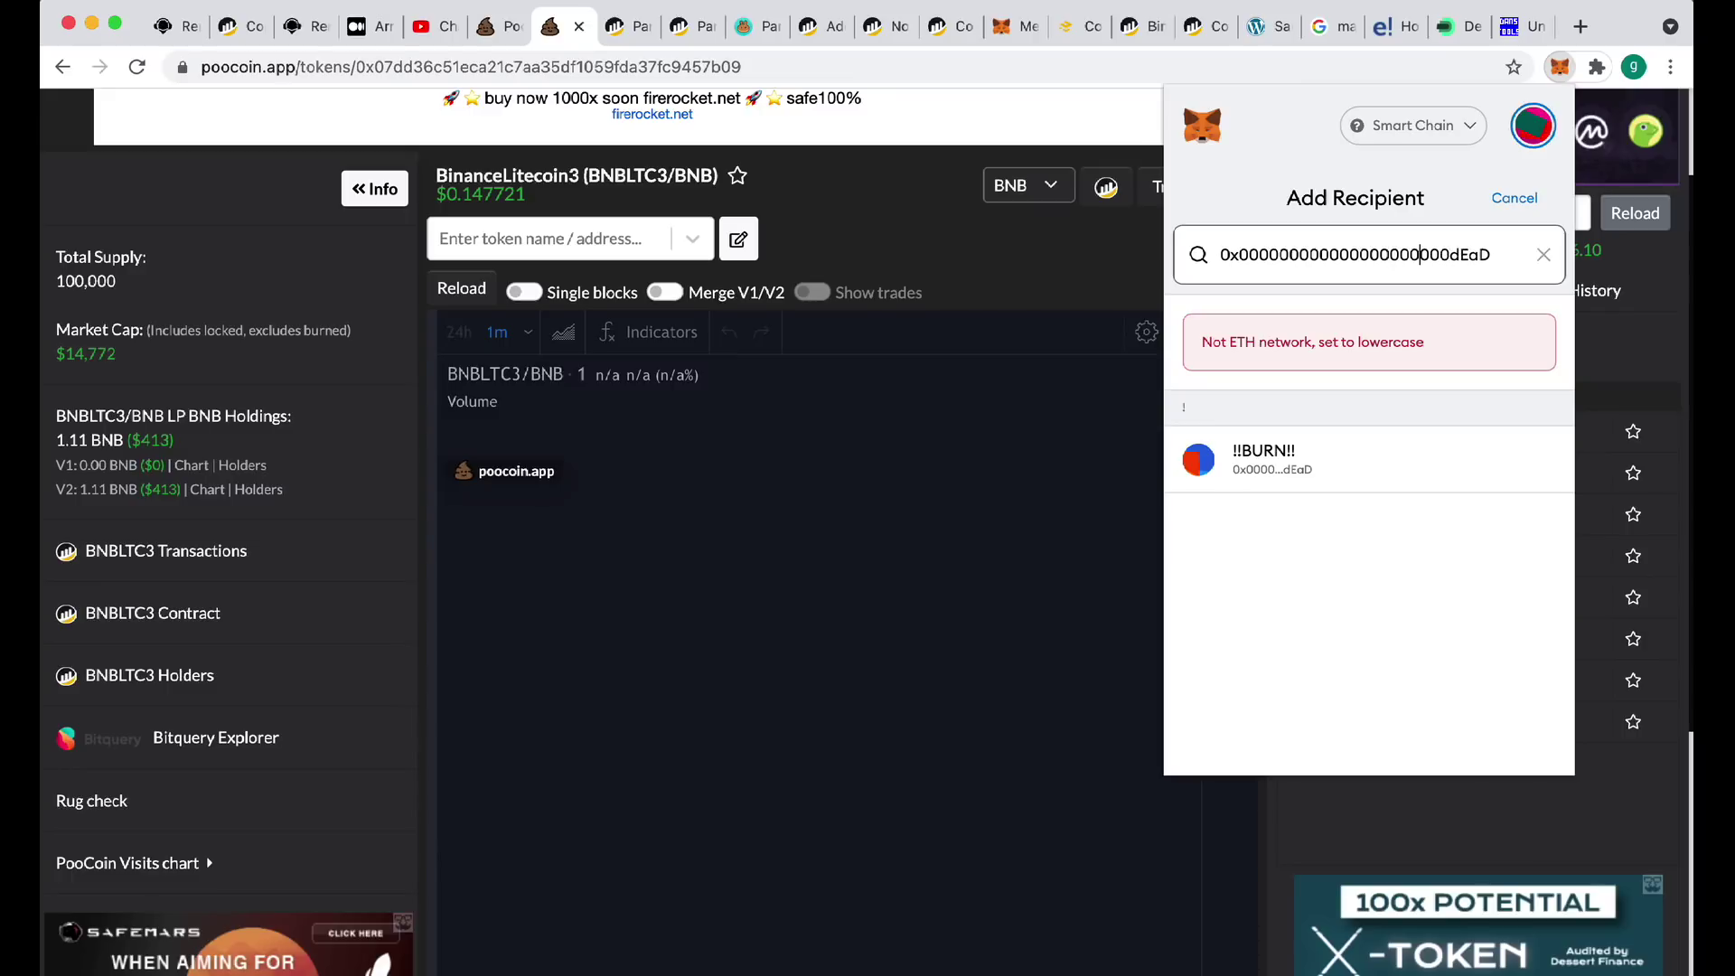
type("000")
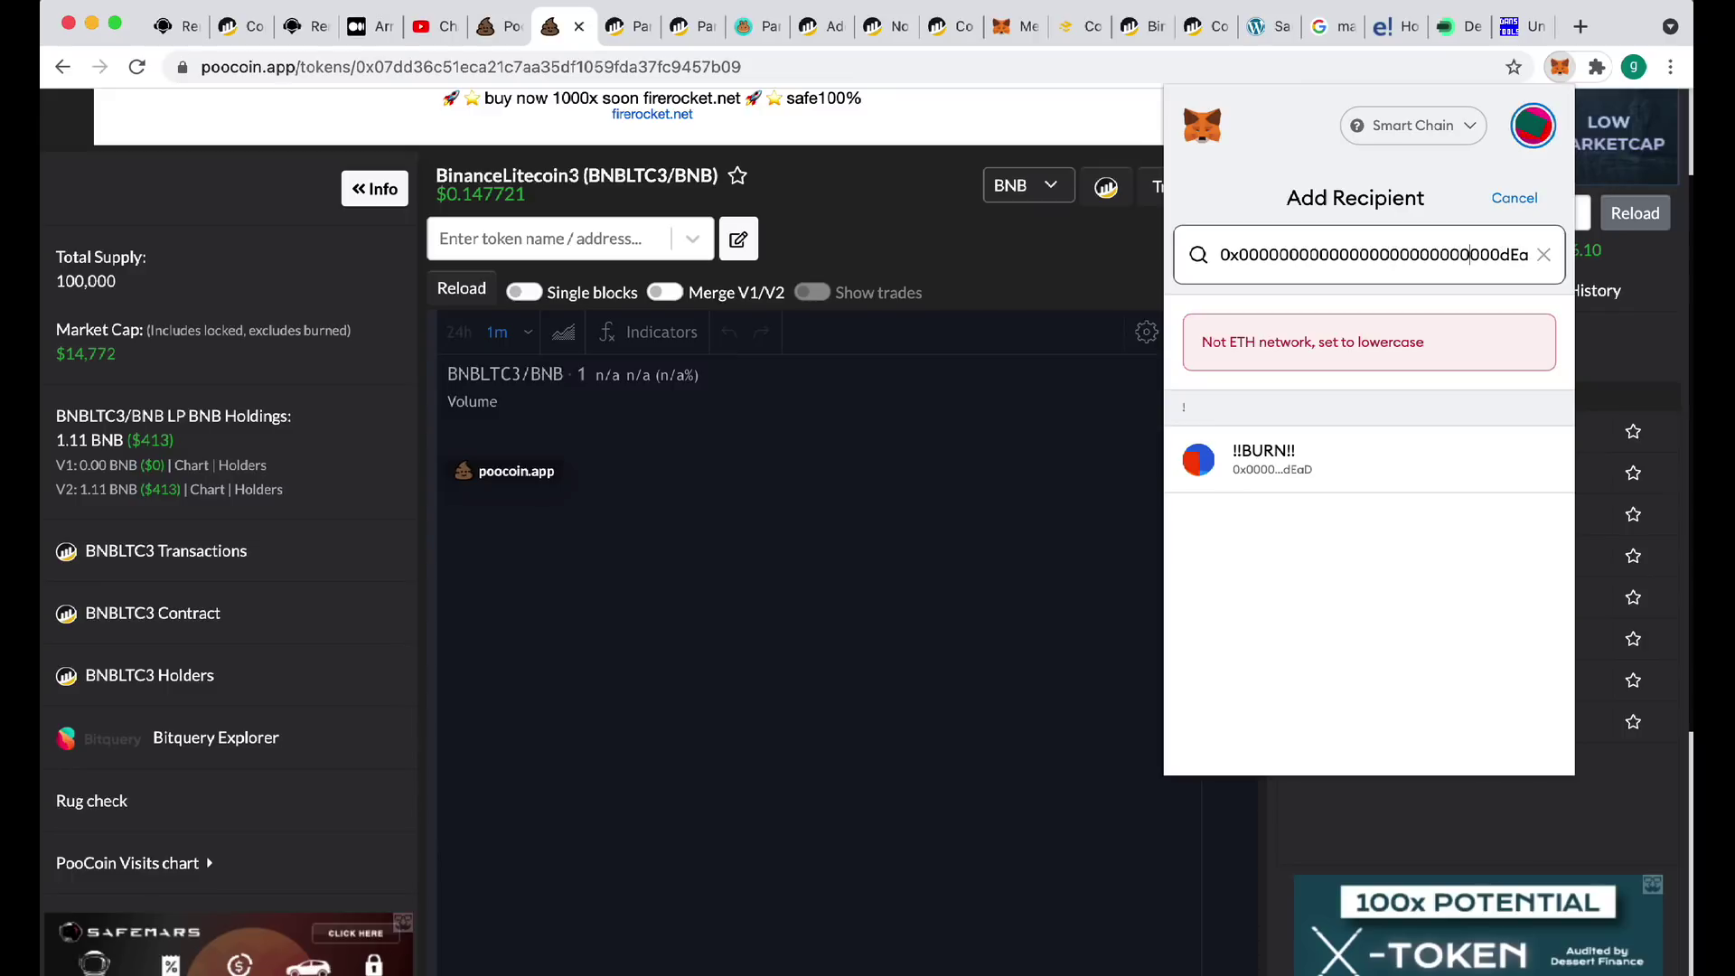
type("000")
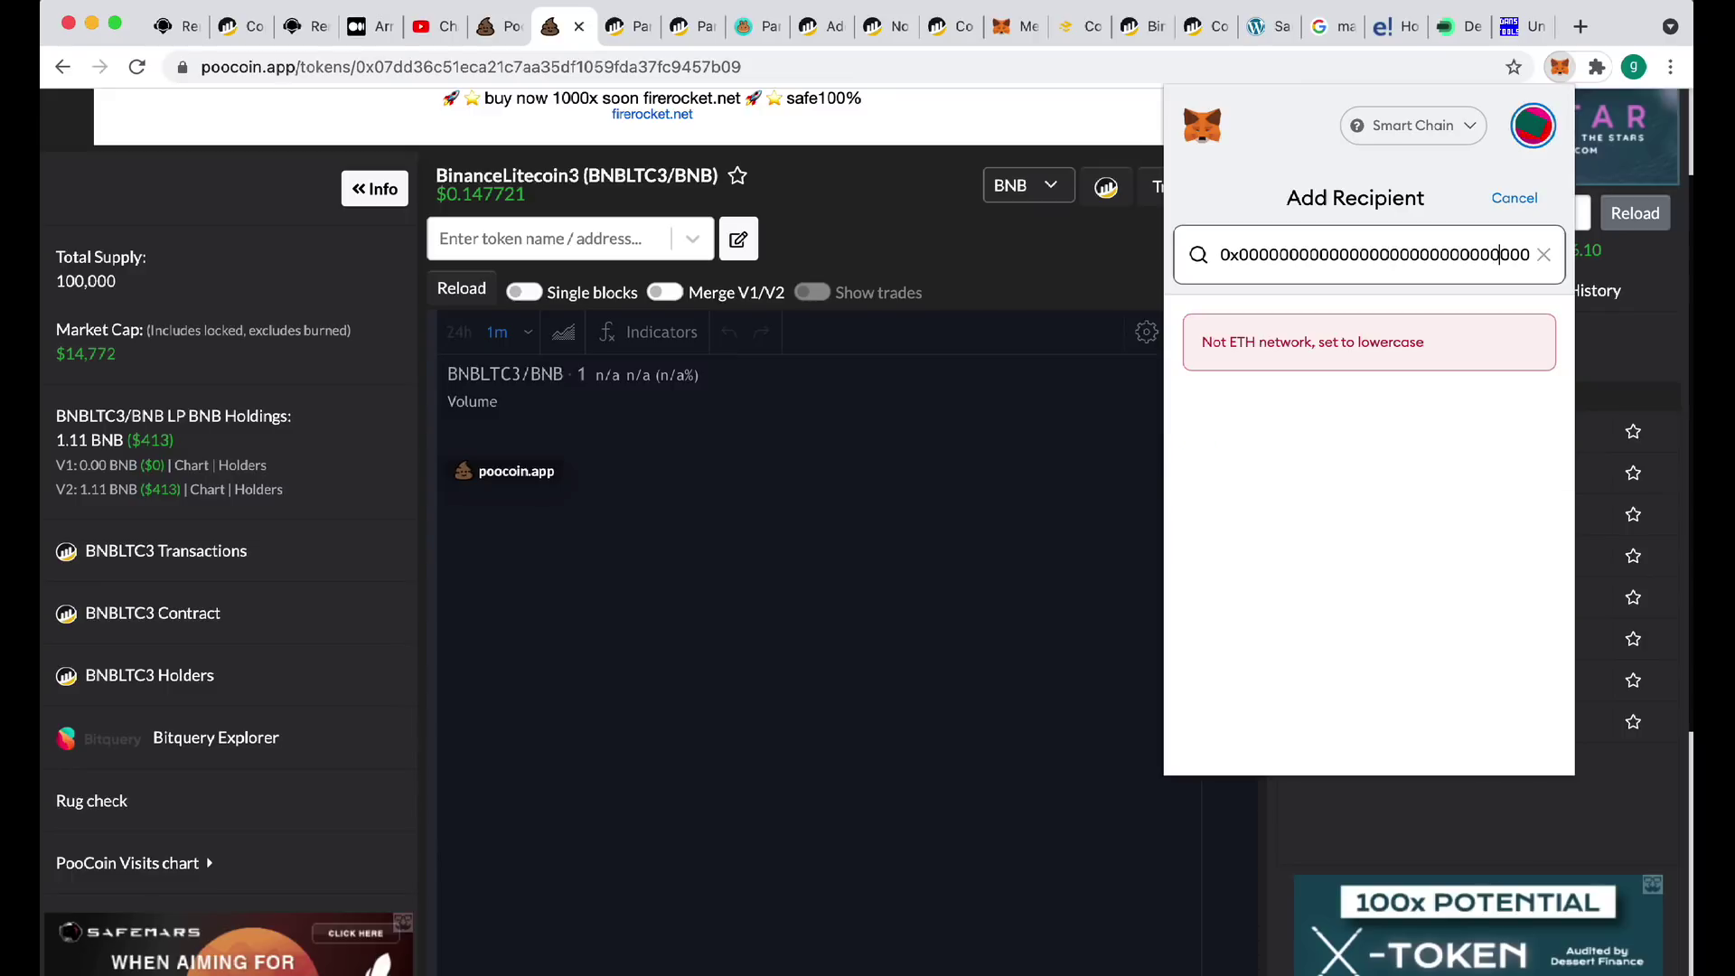
left_click(1516, 203)
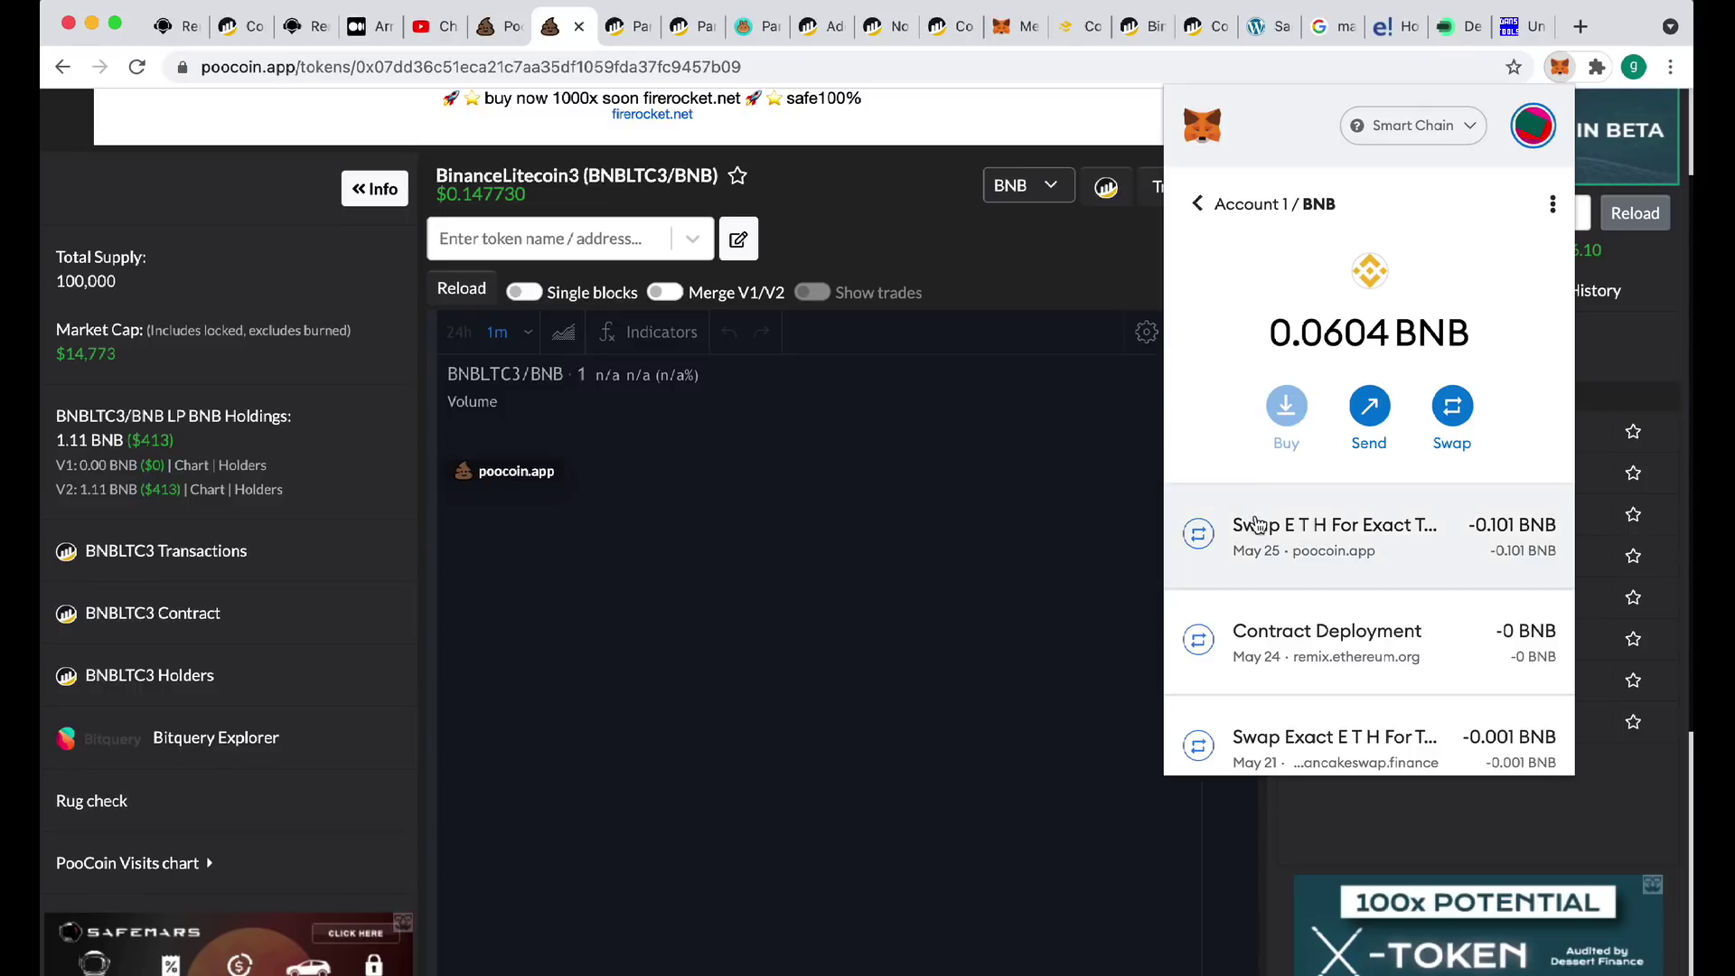
mouse_move(1286, 313)
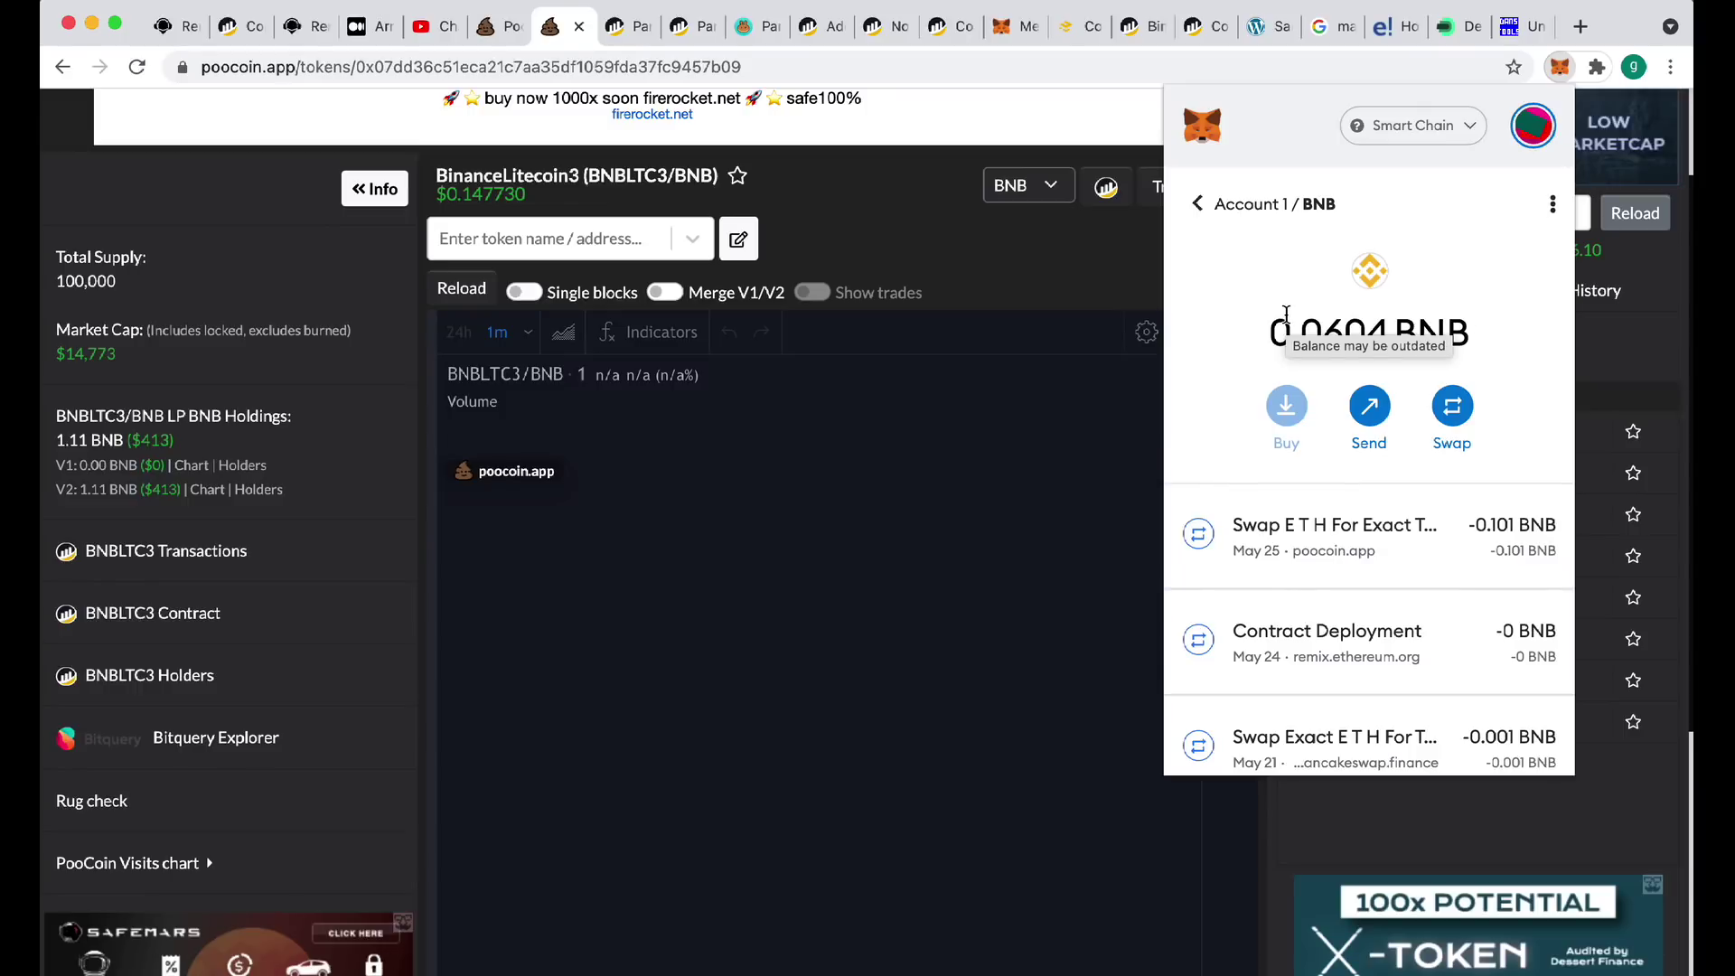
Revisit the DeepLock home page, open its Locker with the address search suggestions, and close the site
left_click(1450, 26)
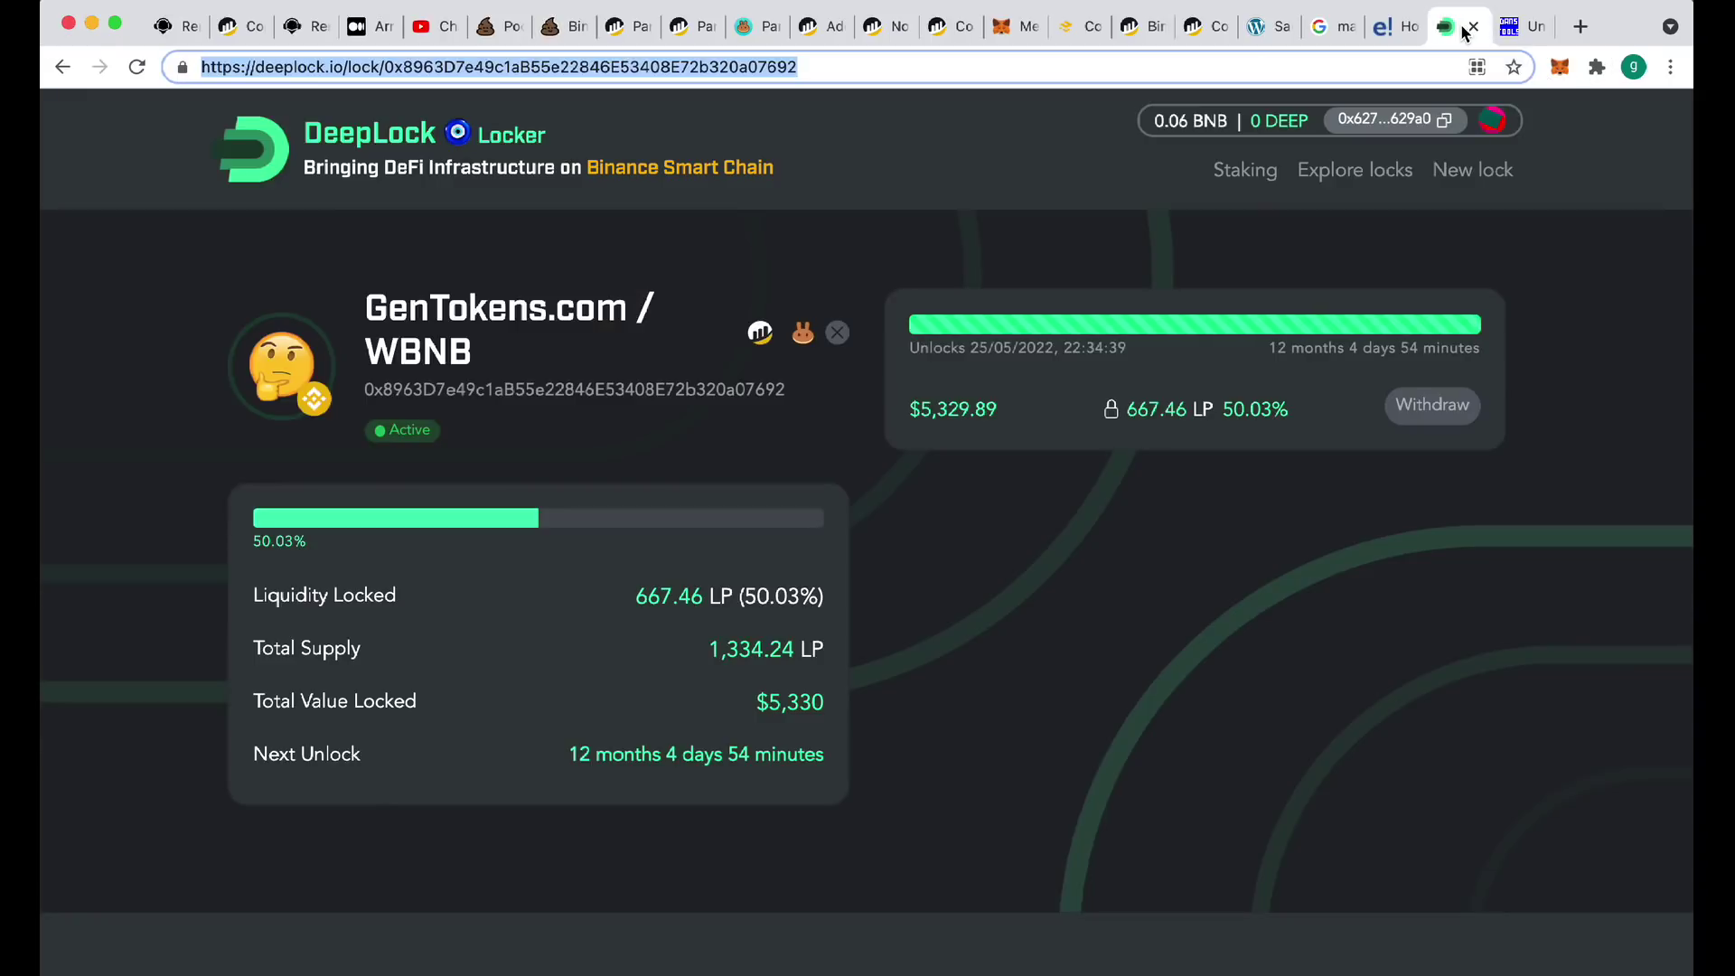
left_click(339, 137)
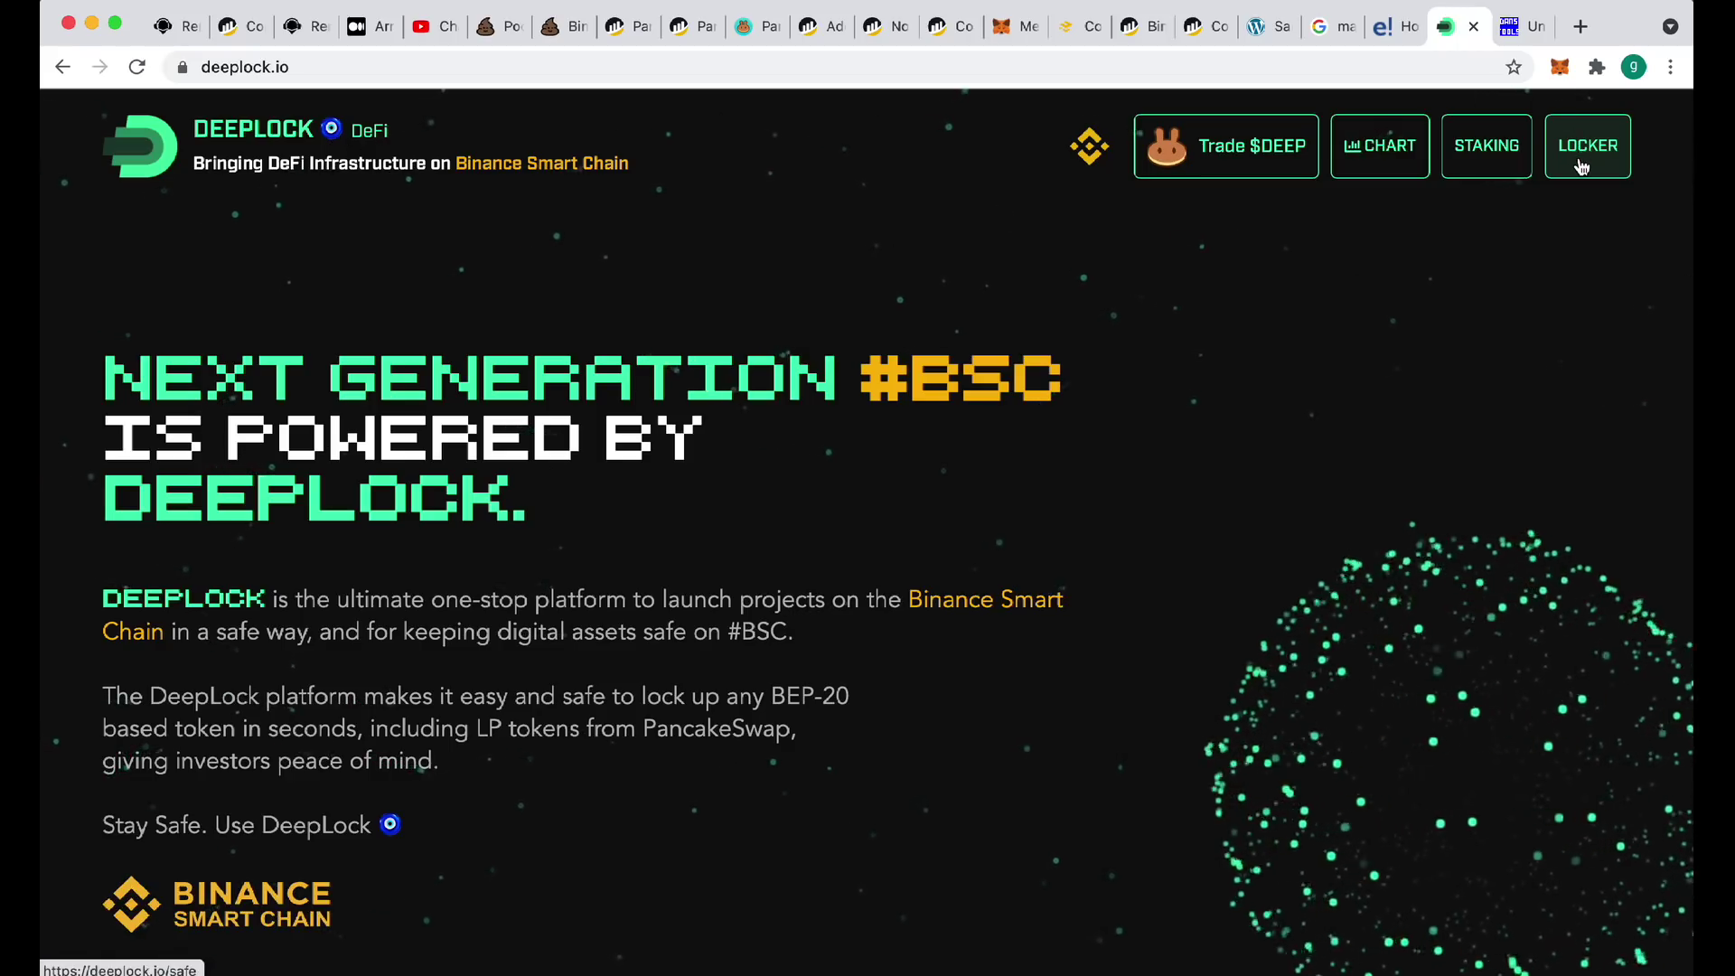
left_click(1584, 150)
left_click(710, 476)
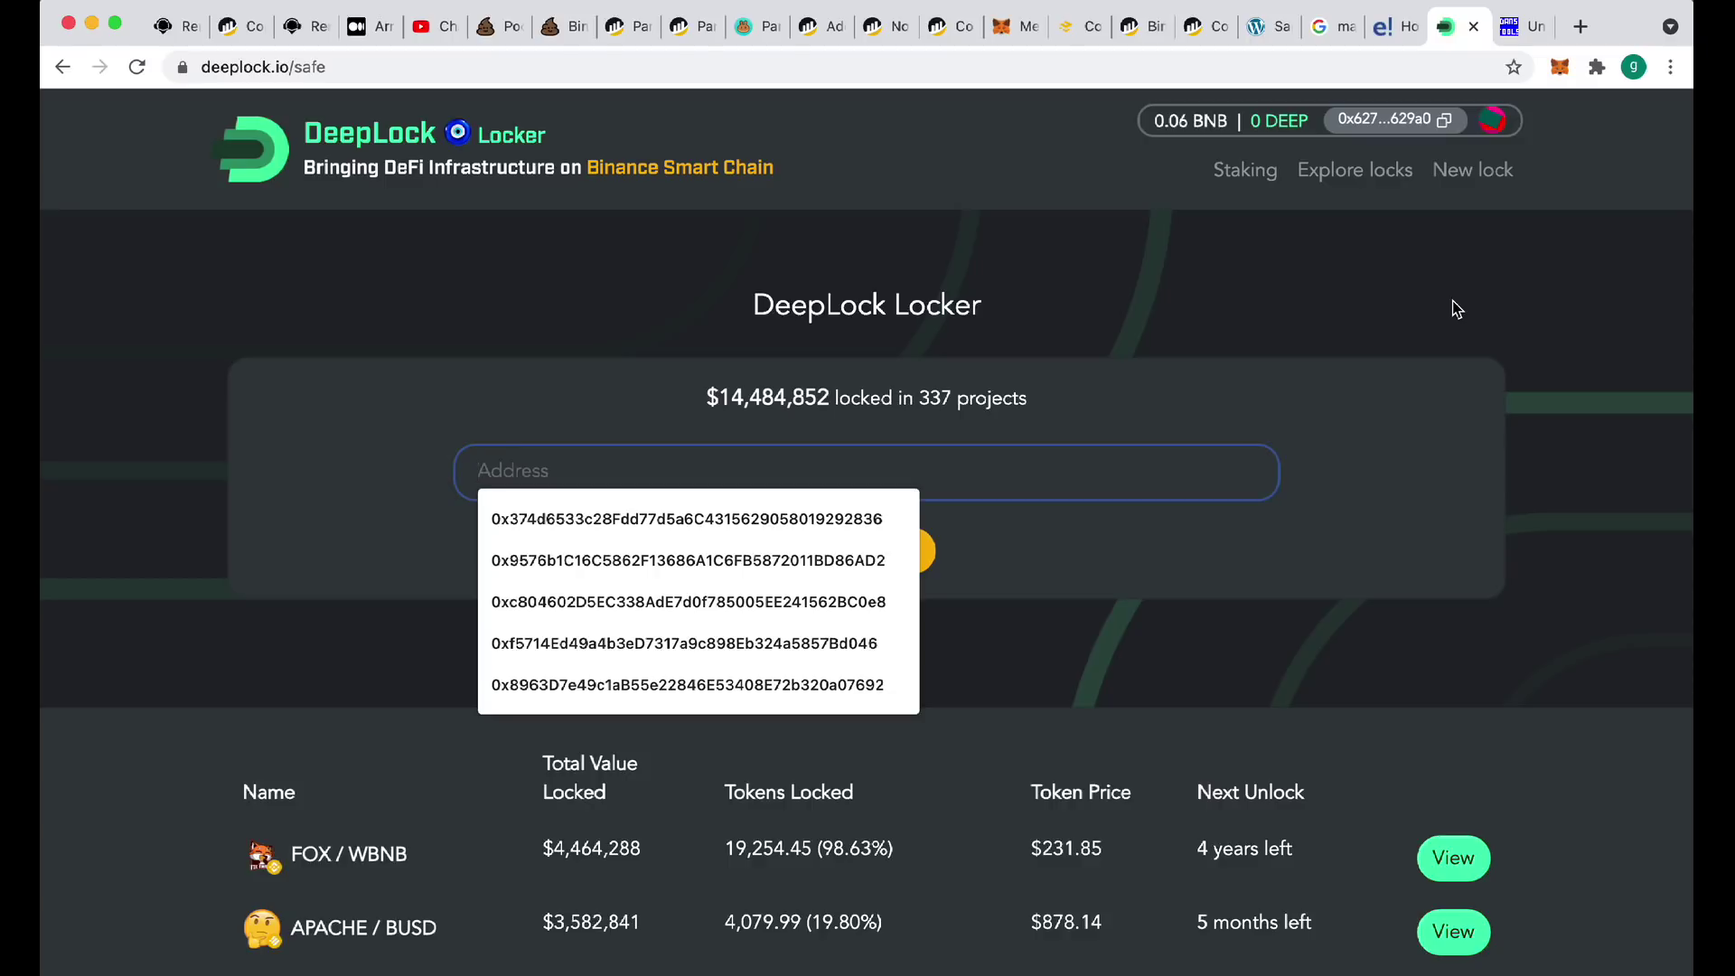
key("super+w")
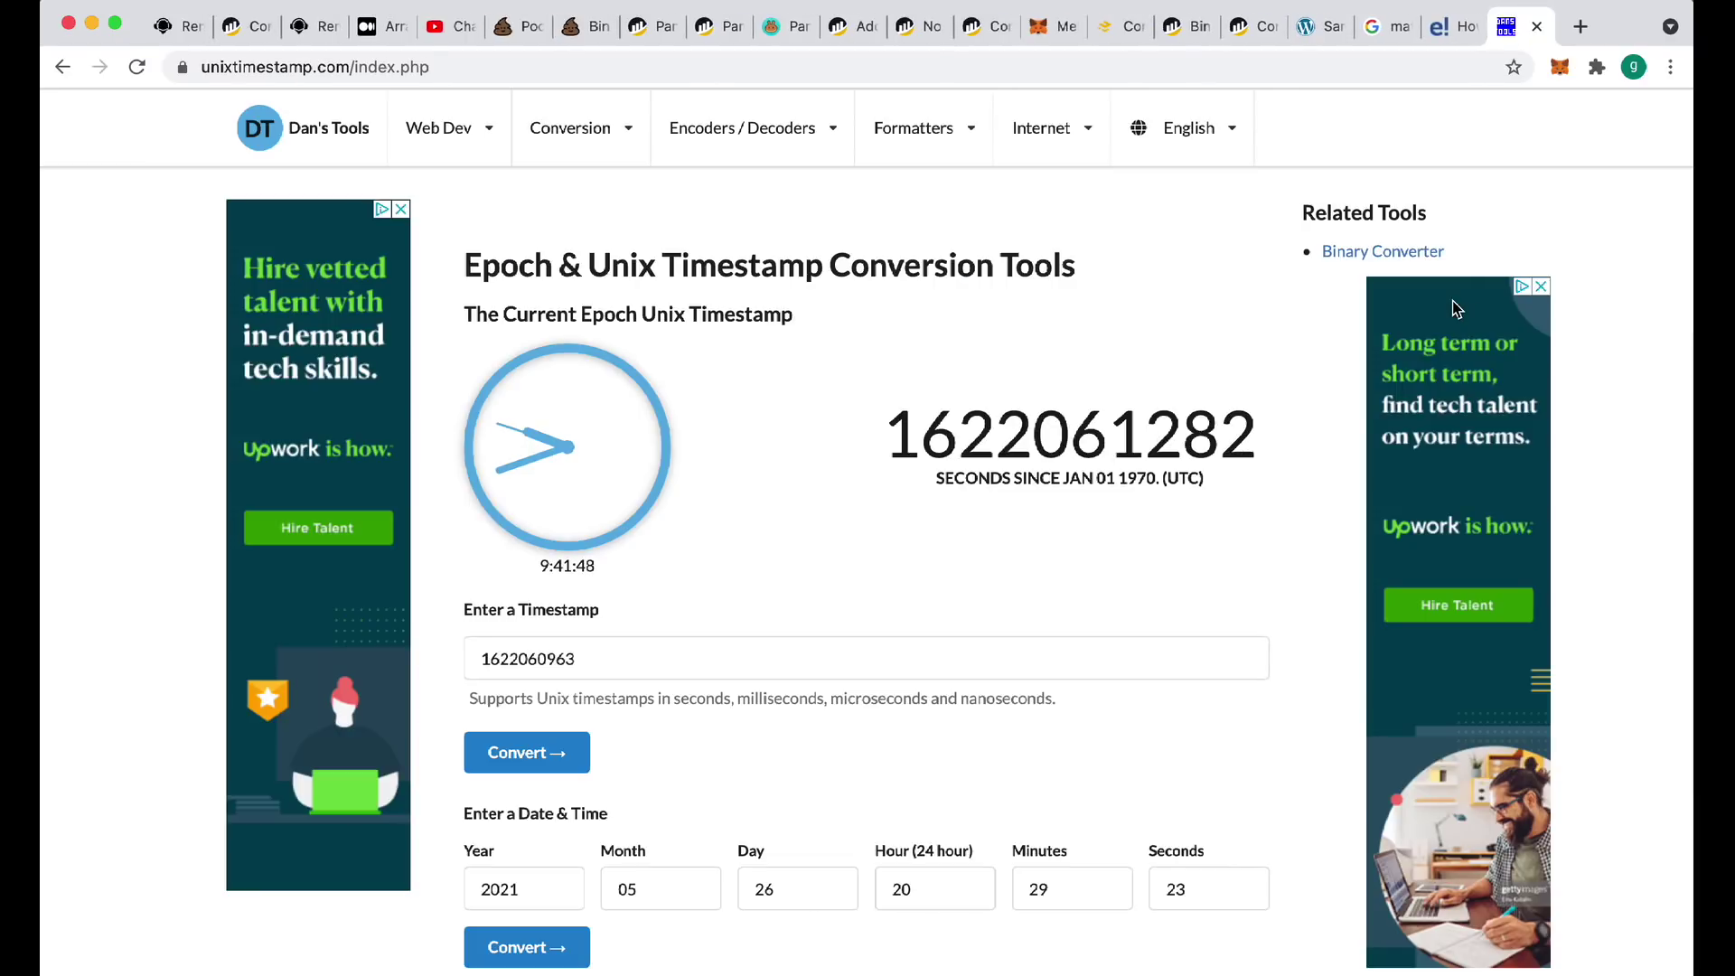
Review PancakeSwap's Remove Liquidity form for BONFIRE/BNB and its wallet LP tokens, and return to the BinanceLitecoin3 page on PooCoin
left_click(774, 31)
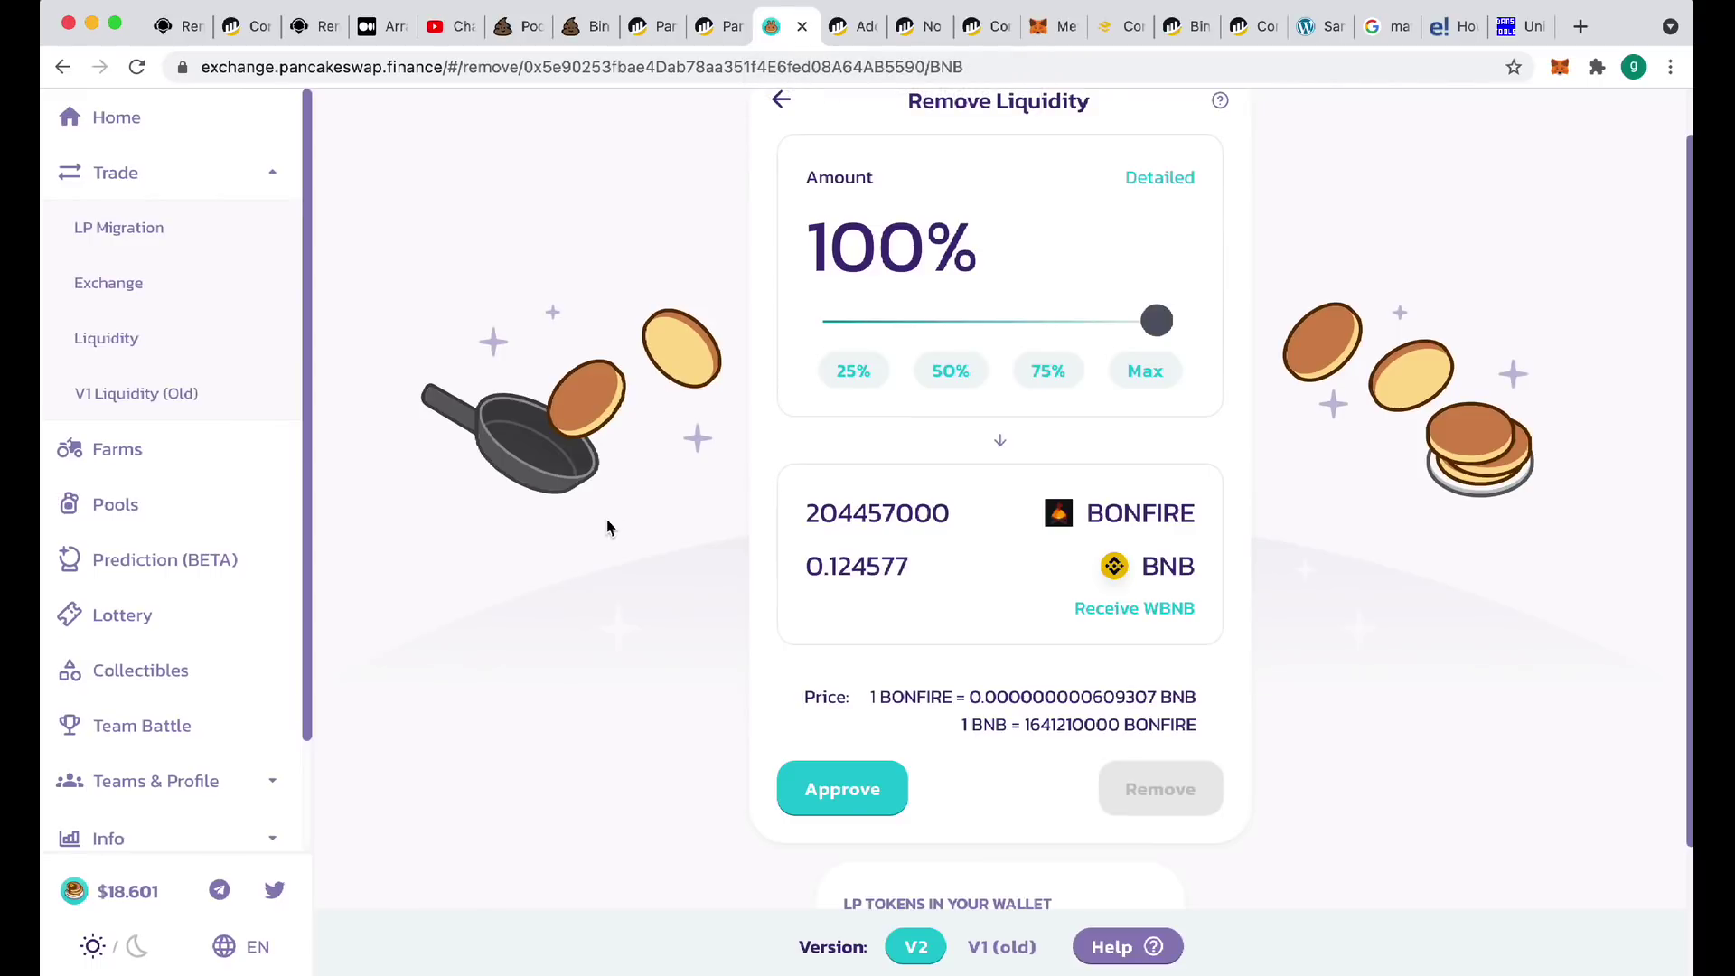
scroll(608, 528, "down", 2)
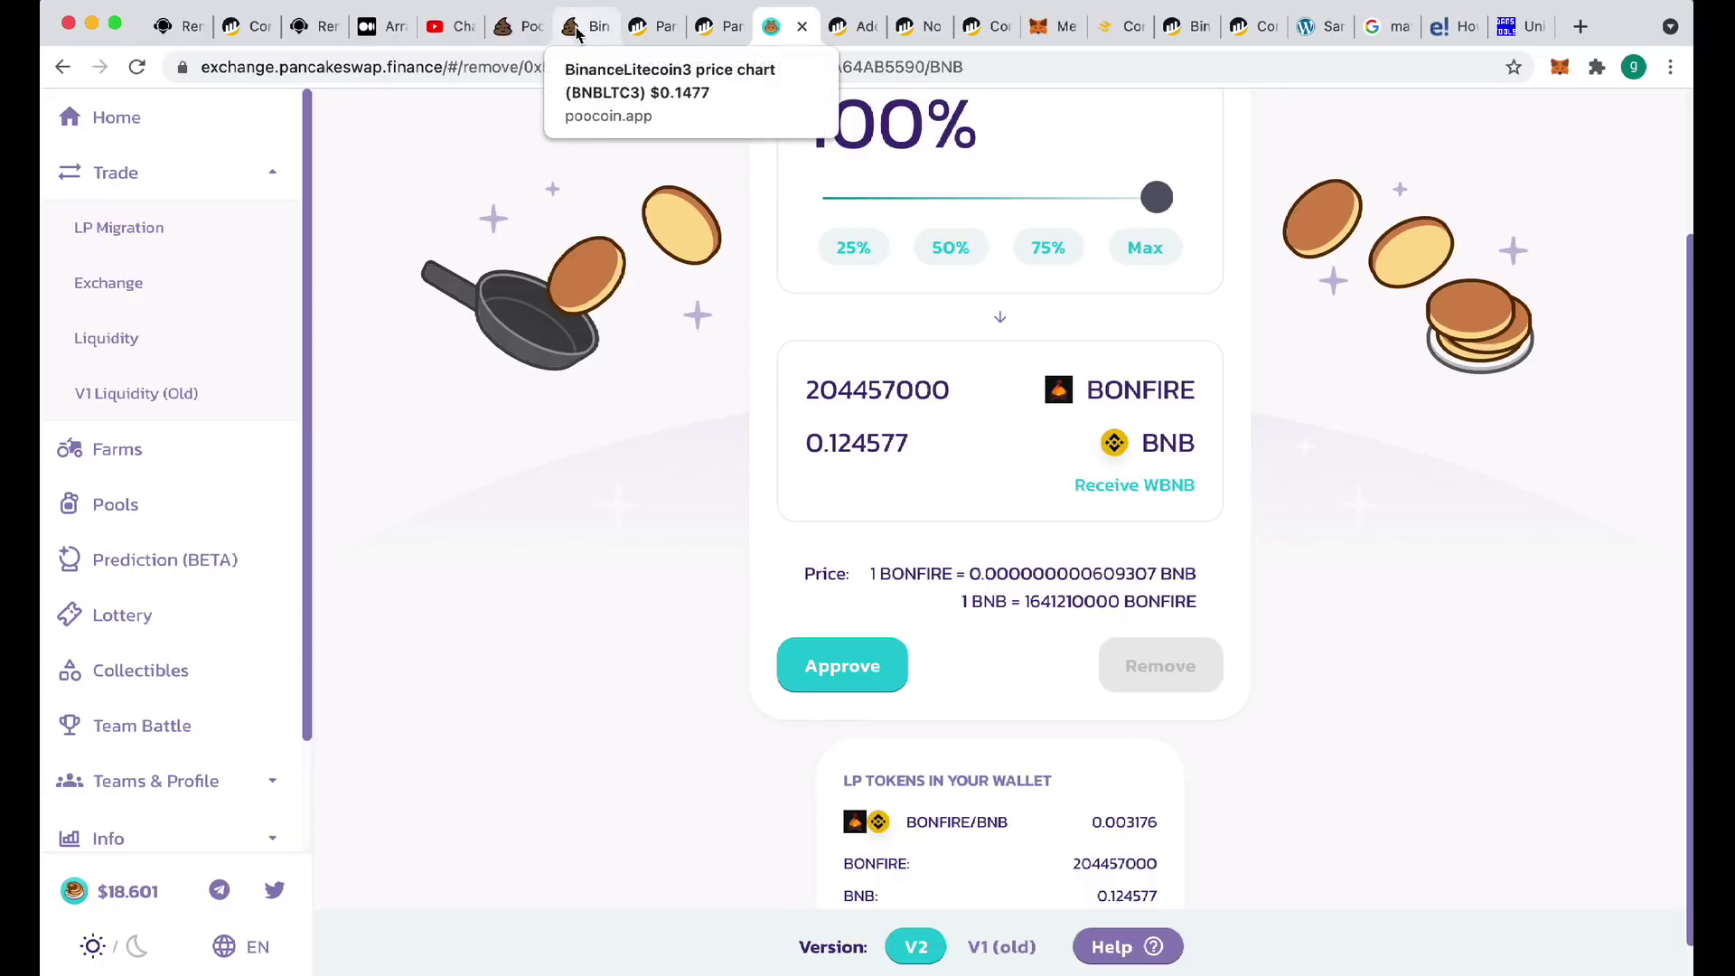
left_click(607, 28)
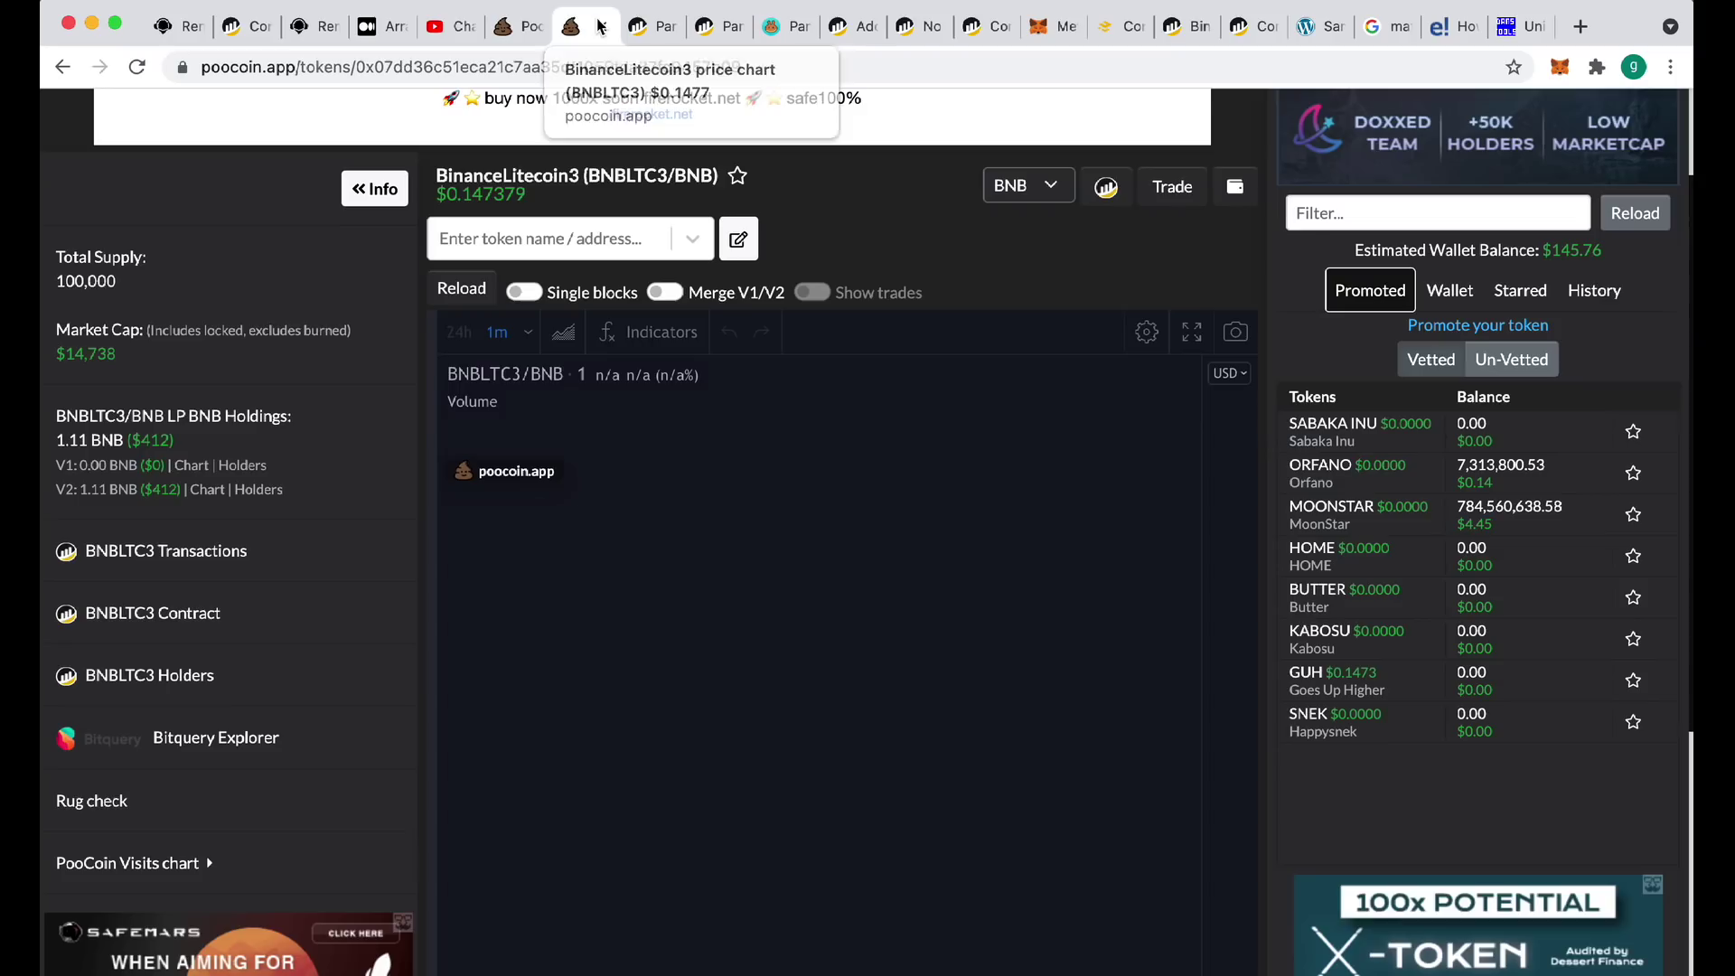
Return to PooCoin's Ape scanner and check the BNB LP holders of another new token on BscScan
left_click(521, 32)
scroll(995, 417, "down", 3)
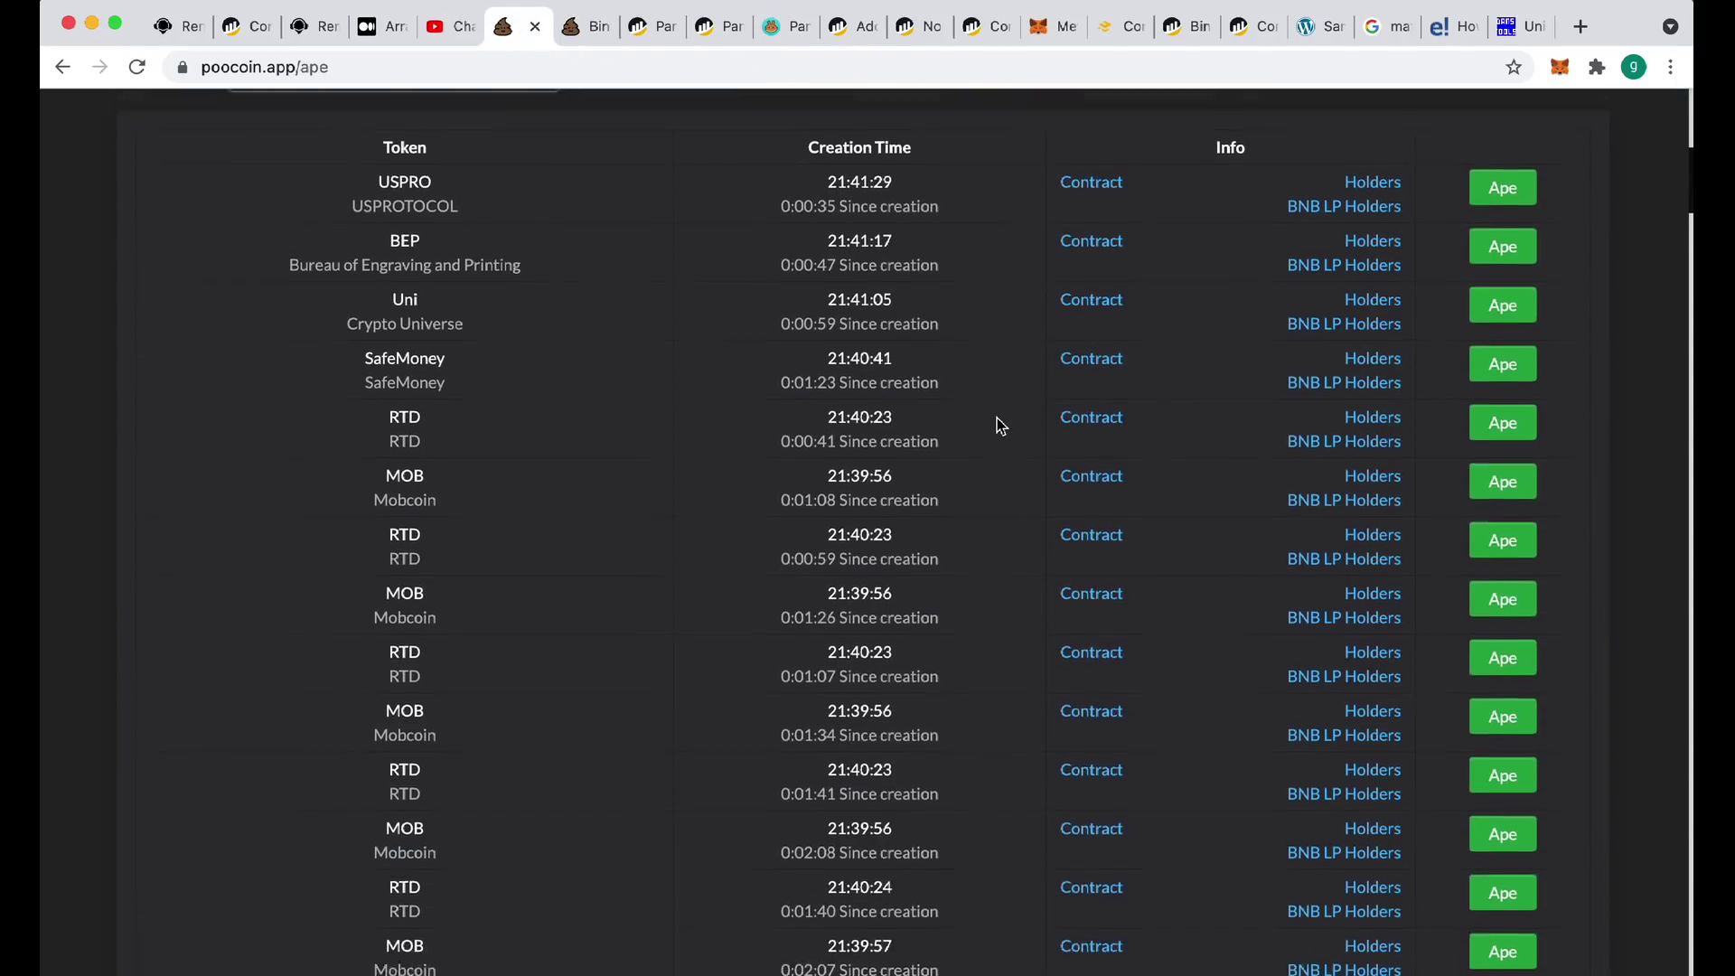
left_click(1308, 623)
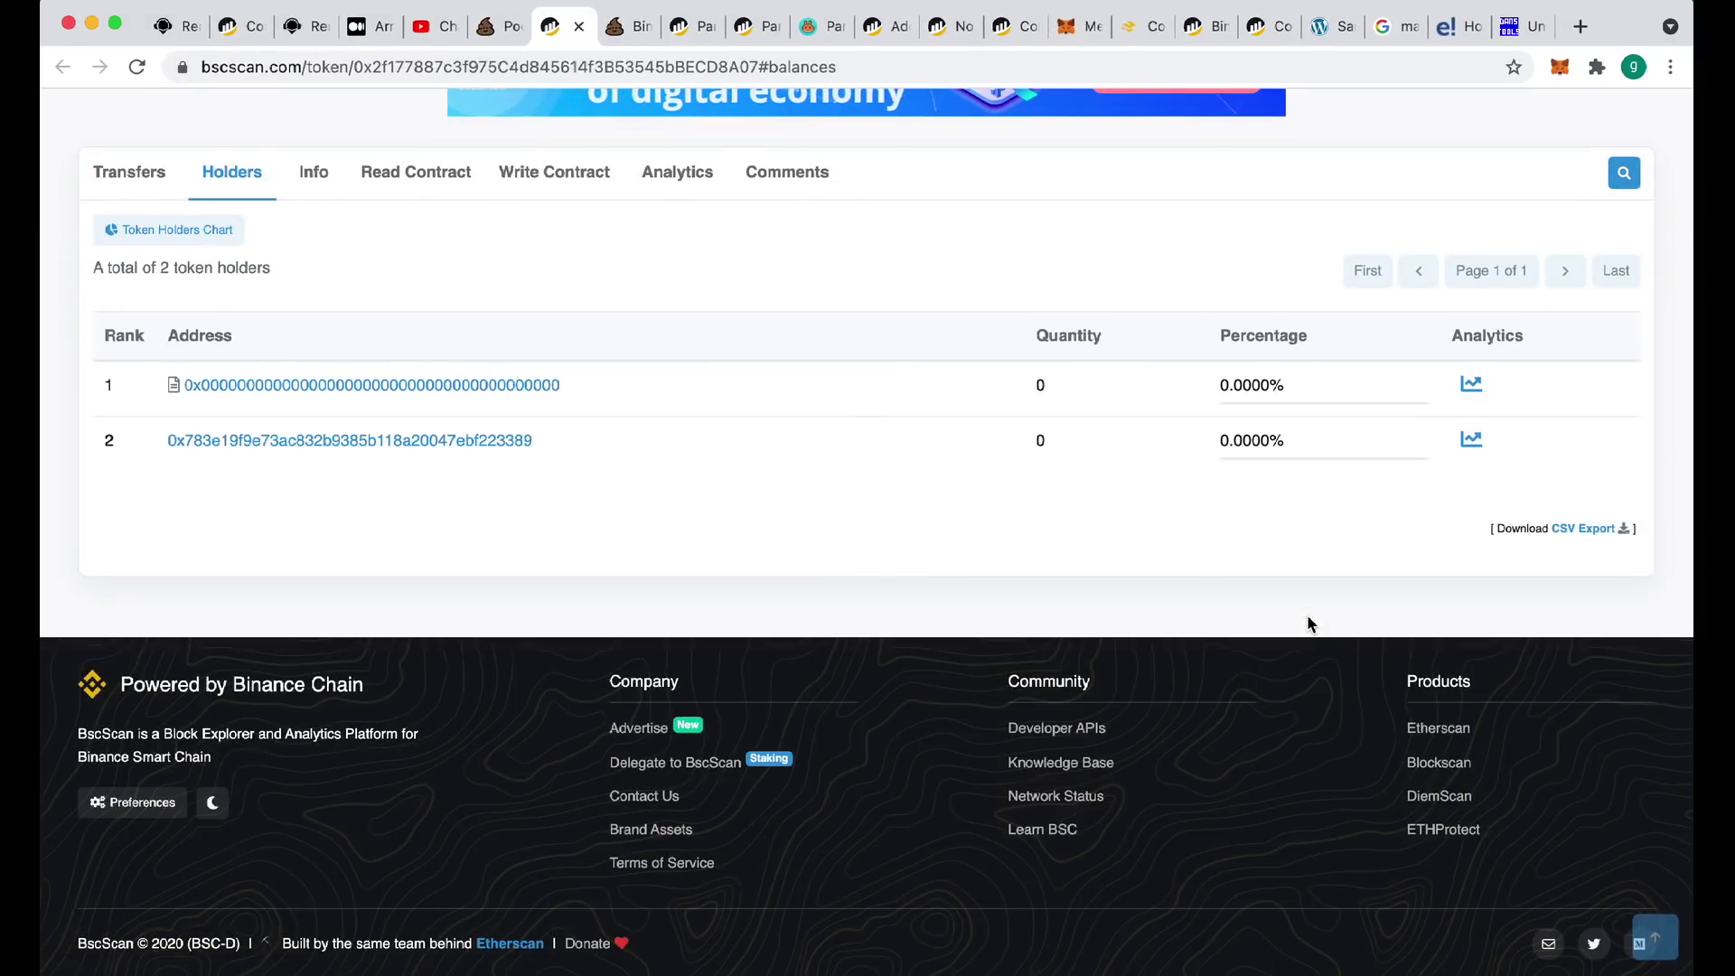
key("super+w")
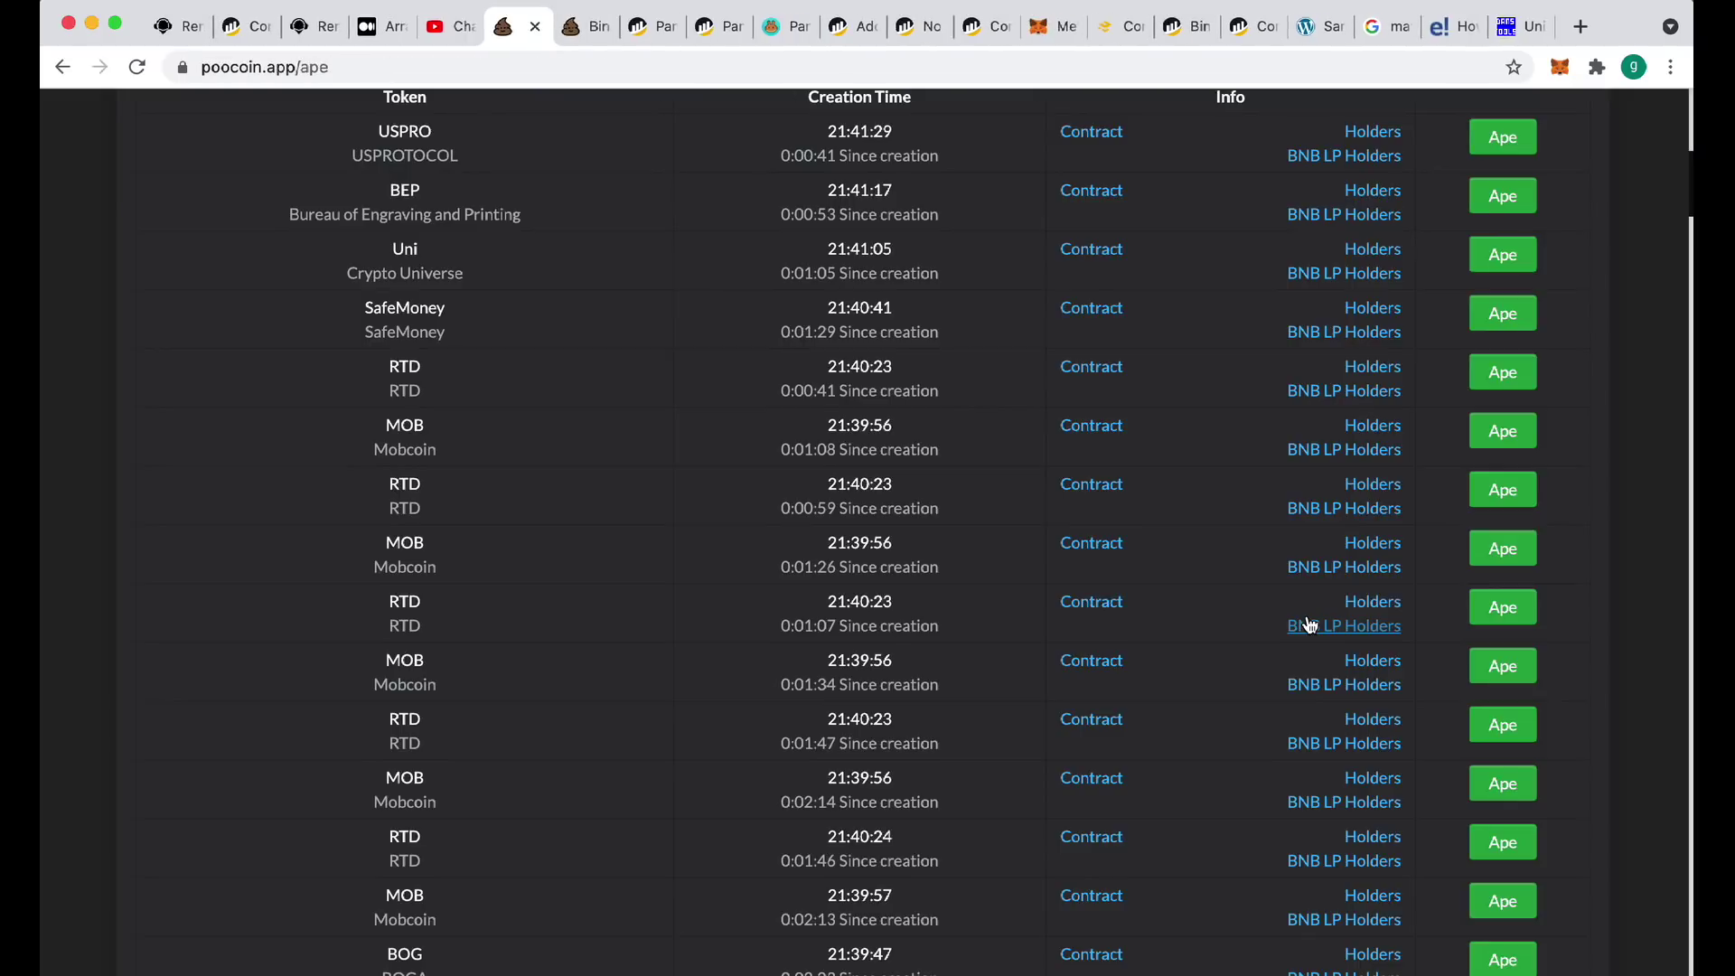
Check the BNB LP holders of EMMA on BscScan, highlight the second-ranked holder address, and return to the Ape list
scroll(1308, 623, "down", 10)
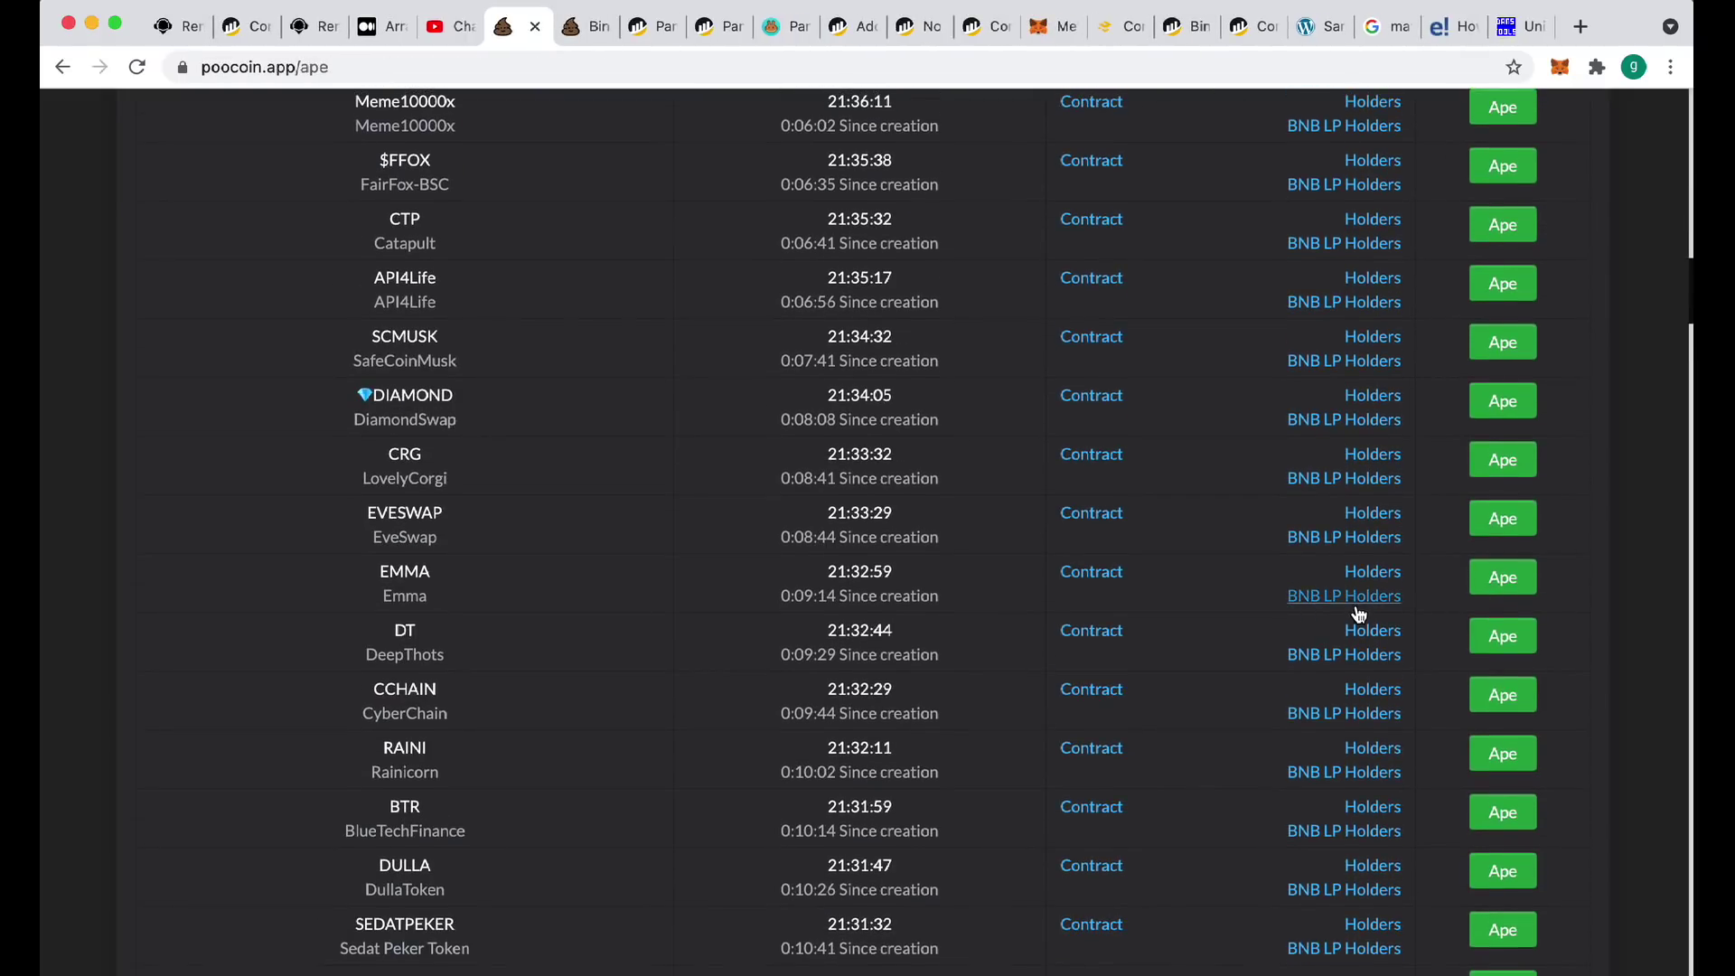
left_click(1348, 603)
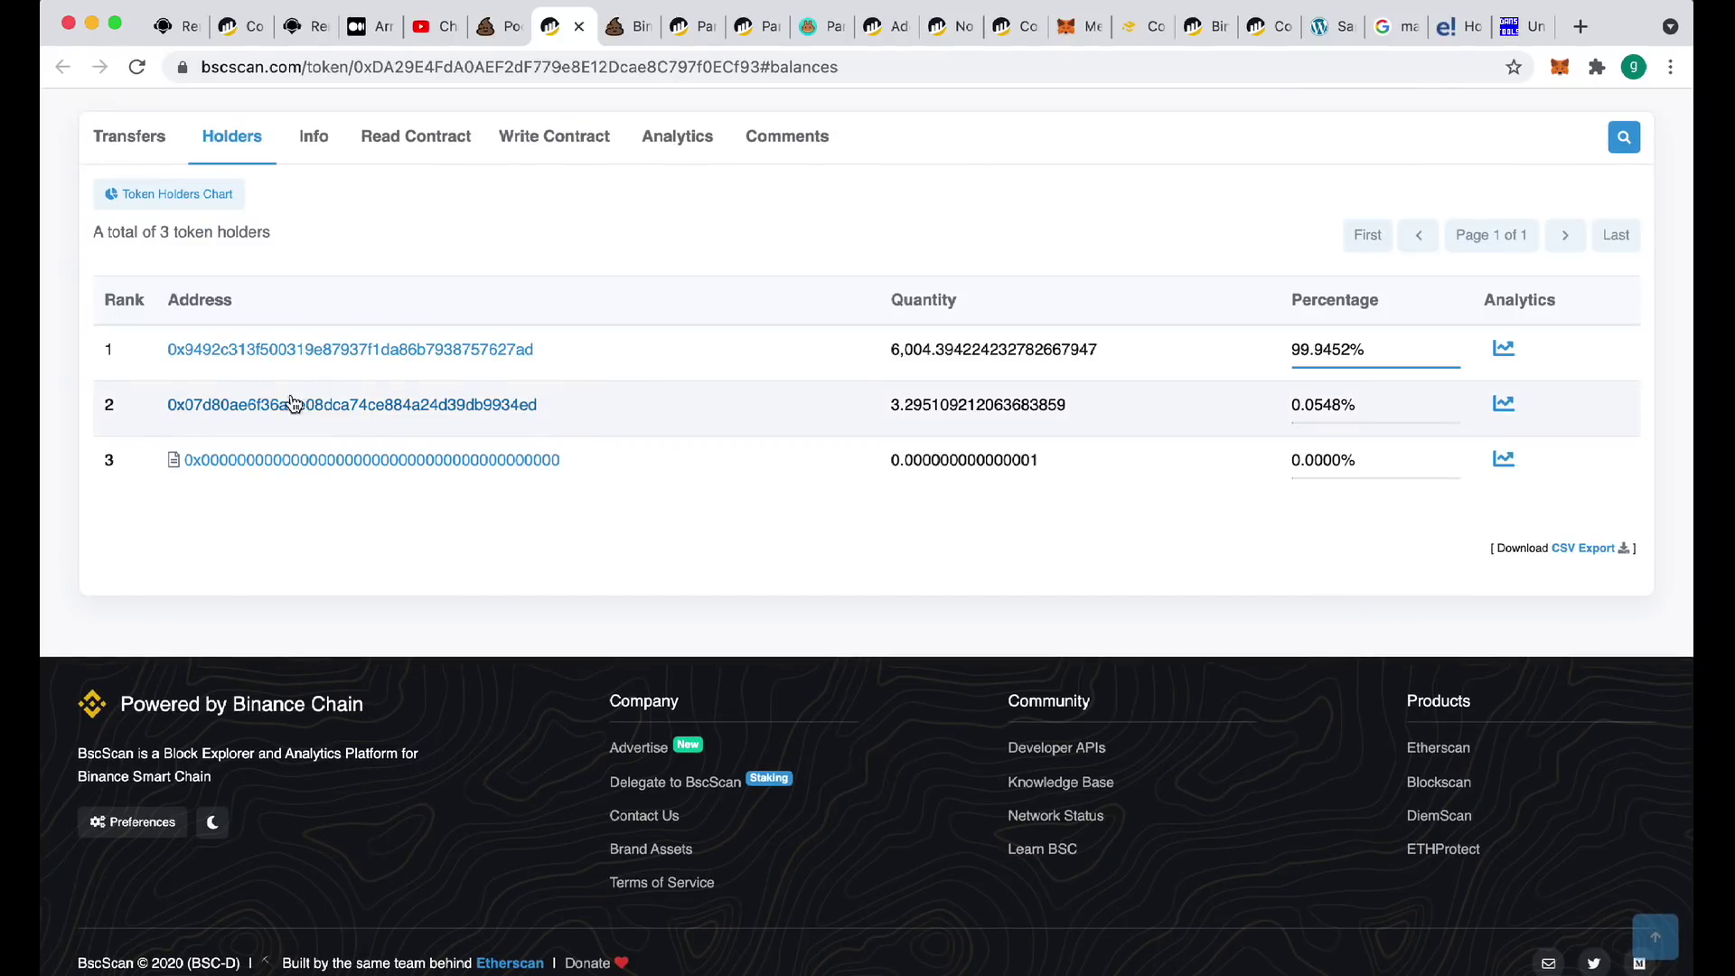
left_click_drag(155, 404, 564, 411)
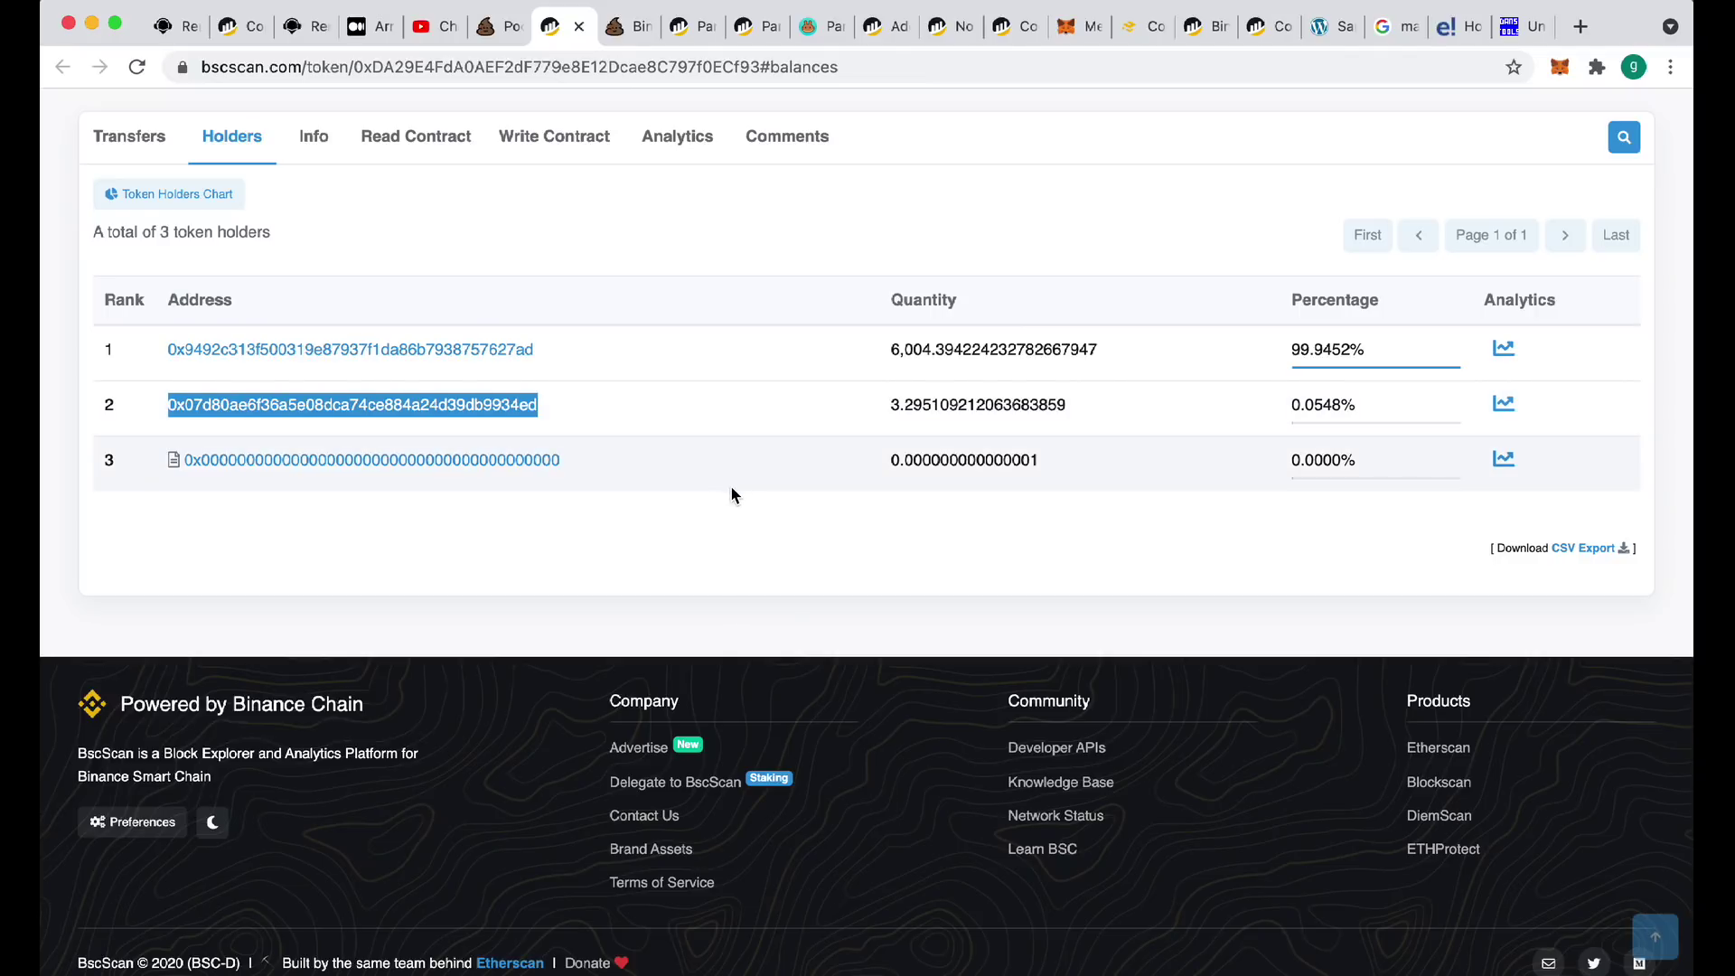
key("ctrl+shift+Tab")
Check the BNB LP holders of RAINI and SEDATPEKER on BscScan, closing each holder page after viewing
scroll(732, 494, "down", 3)
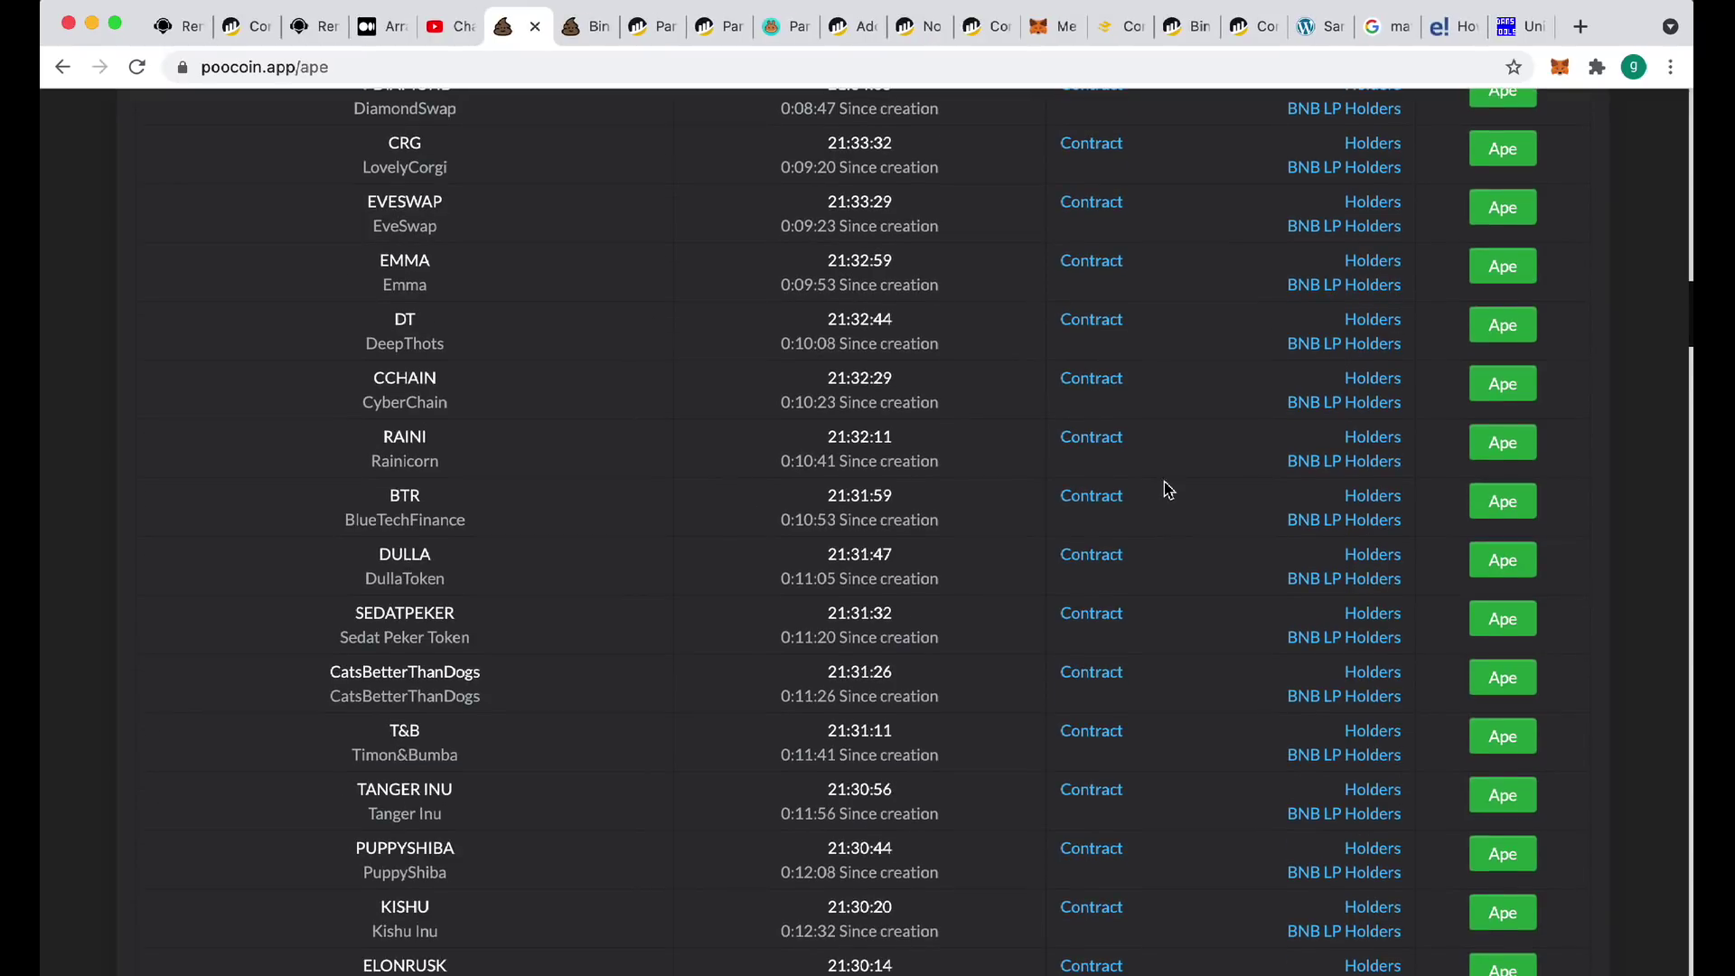
left_click(1319, 461)
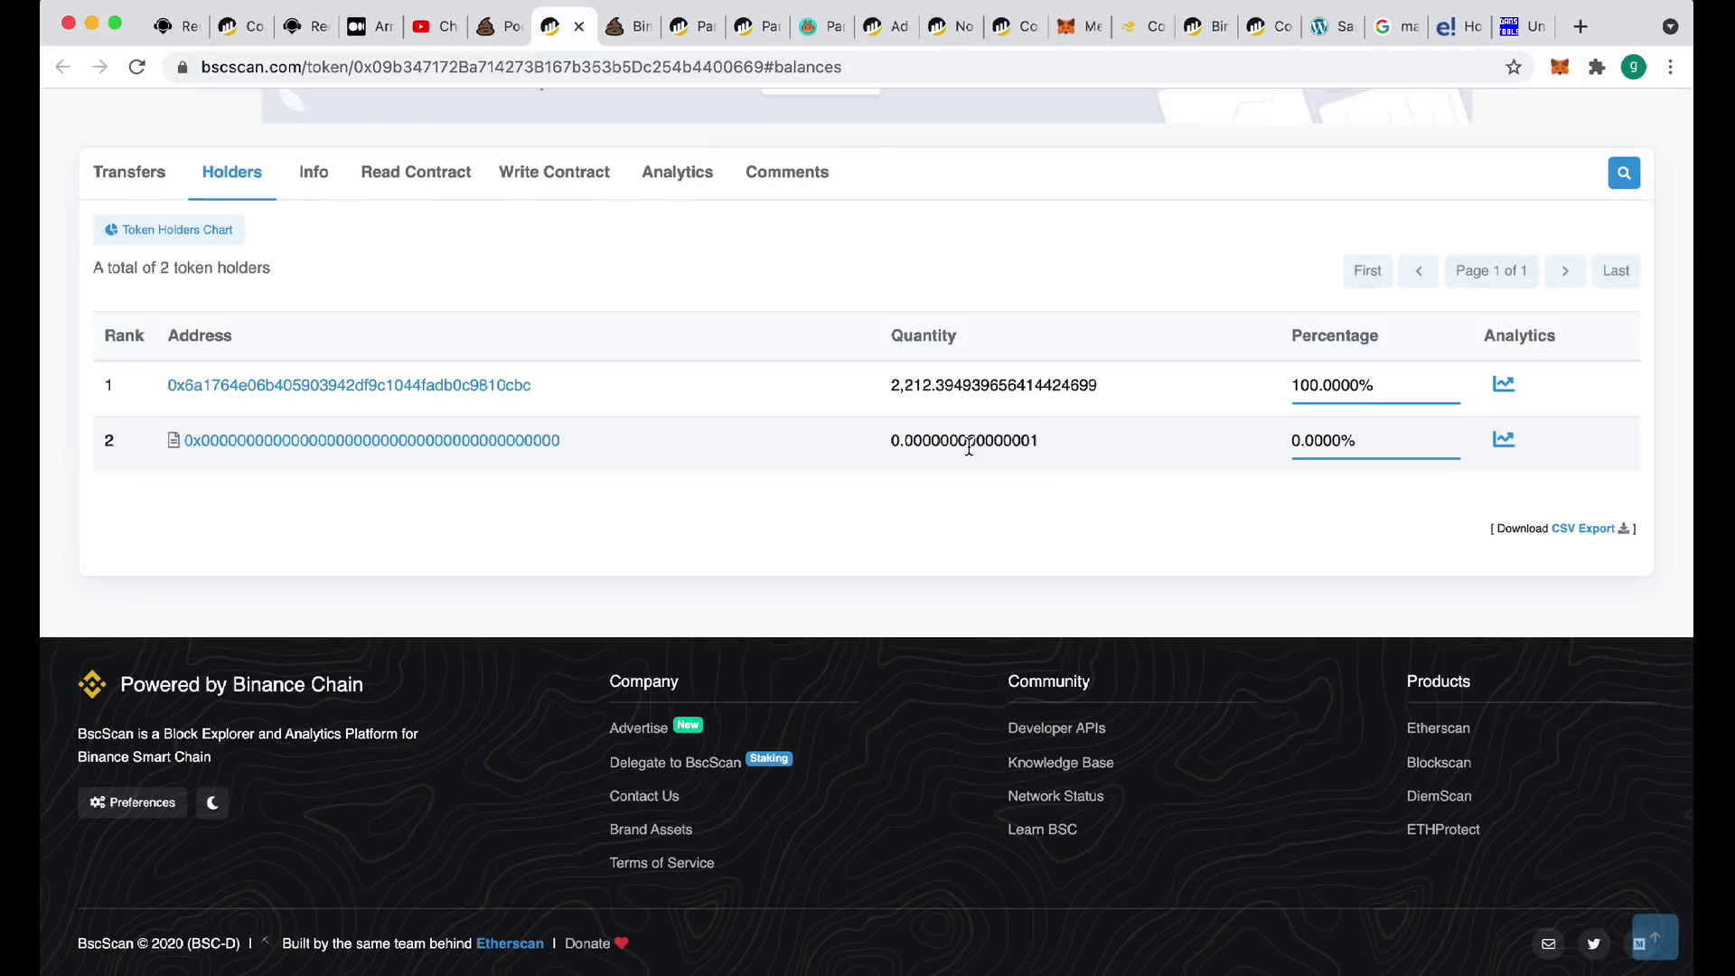
key("super+w")
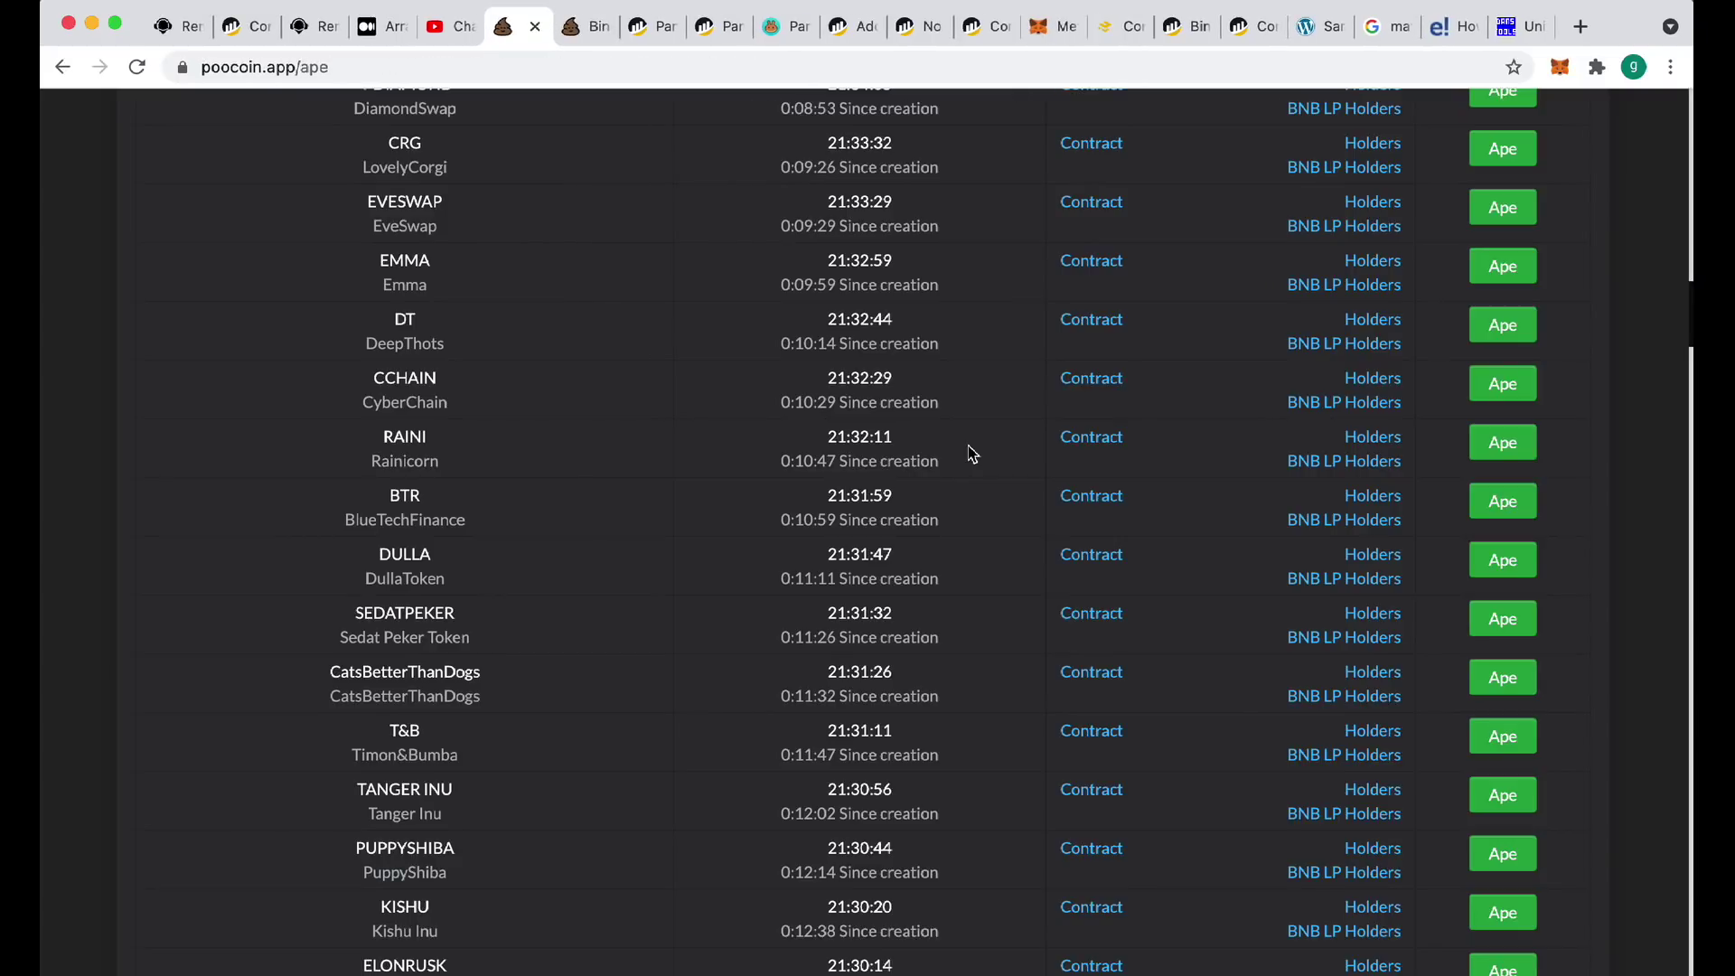
left_click(1309, 638)
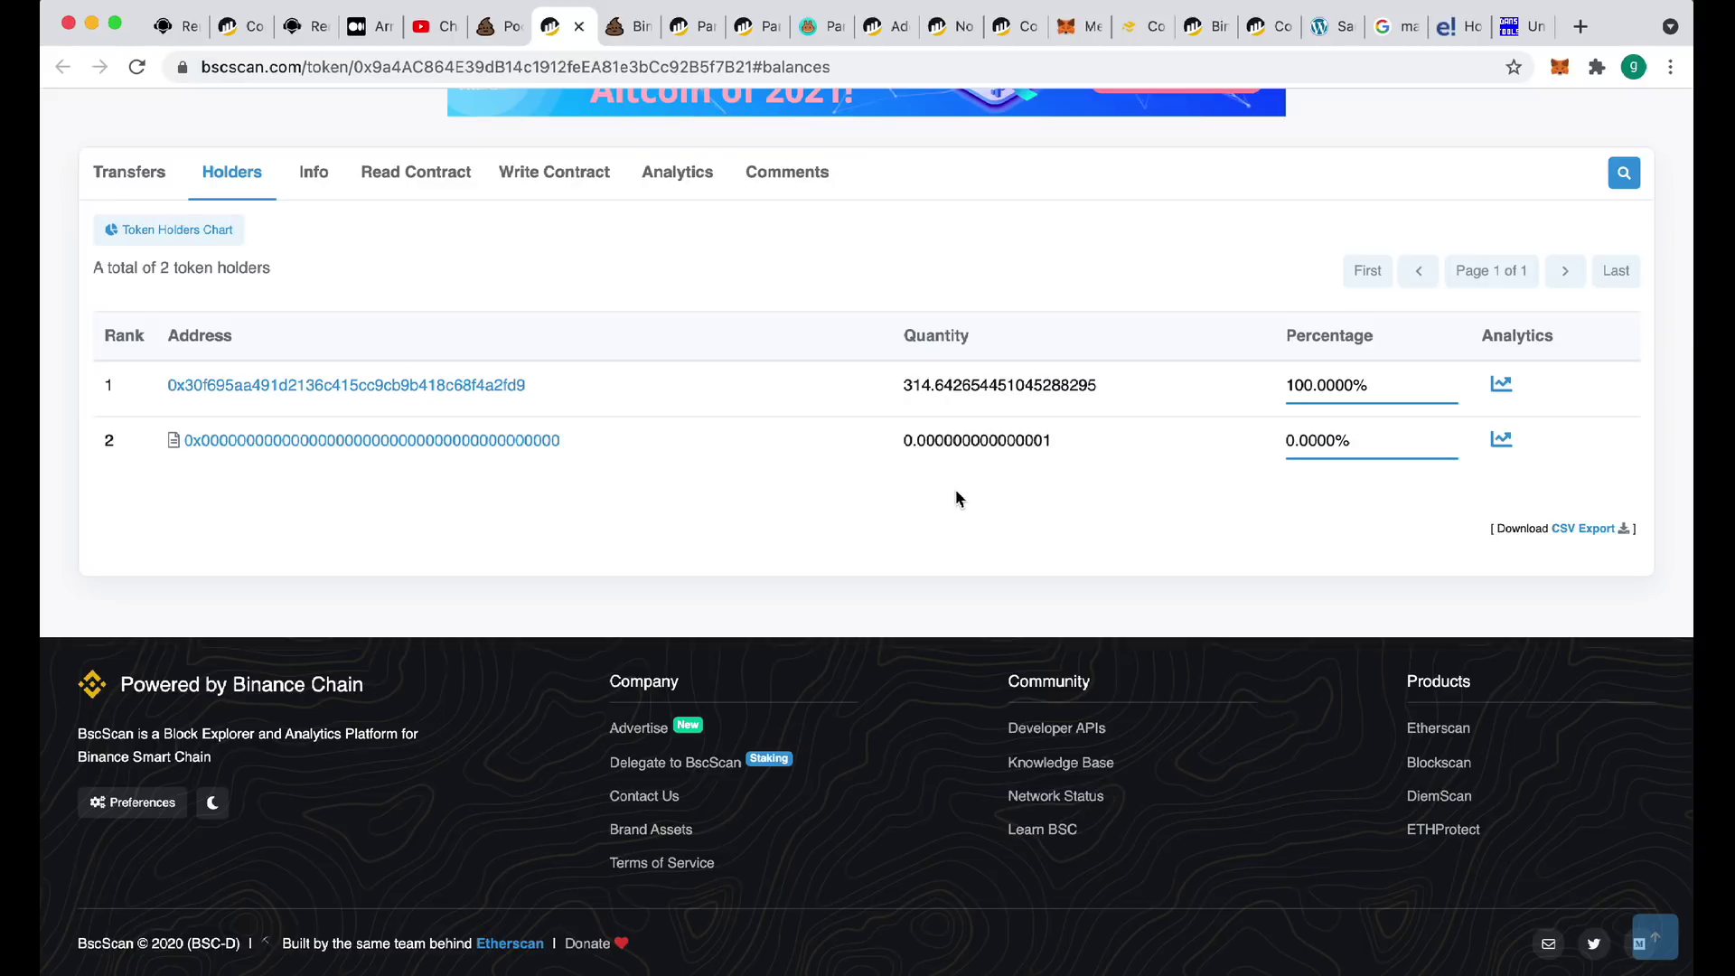
key("super+w")
Check the BNB LP holders of TANGER INU and of another token further down the list, closing each page
scroll(957, 496, "down", 5)
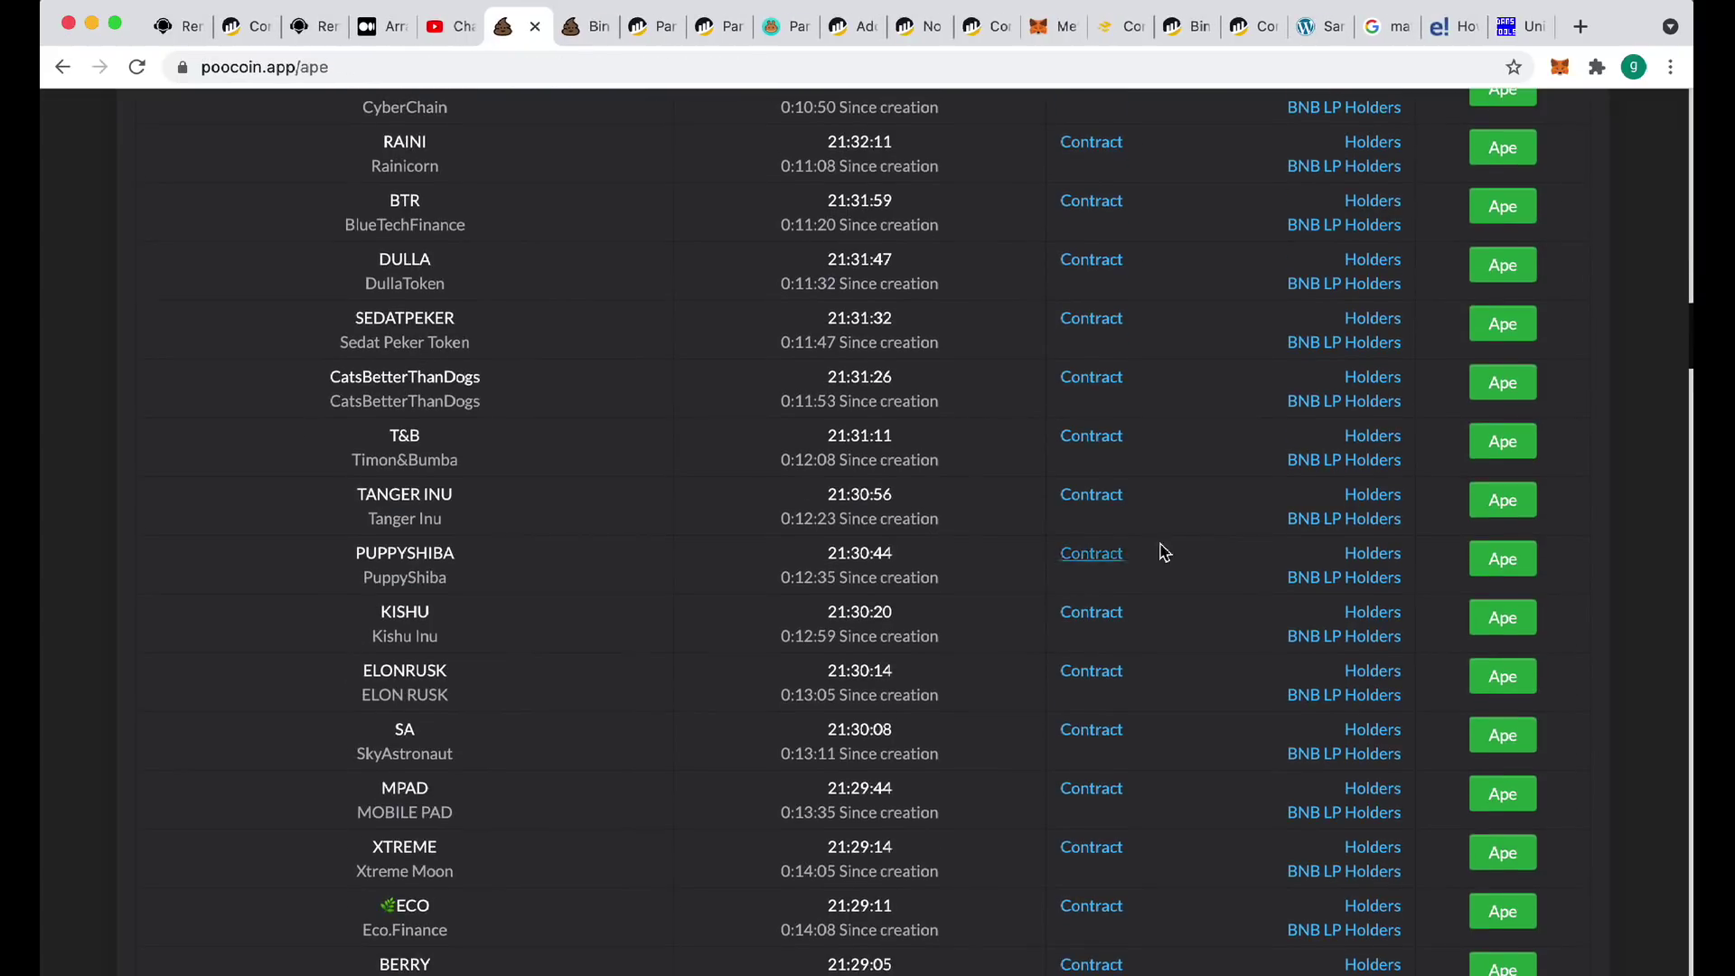
left_click(1342, 523)
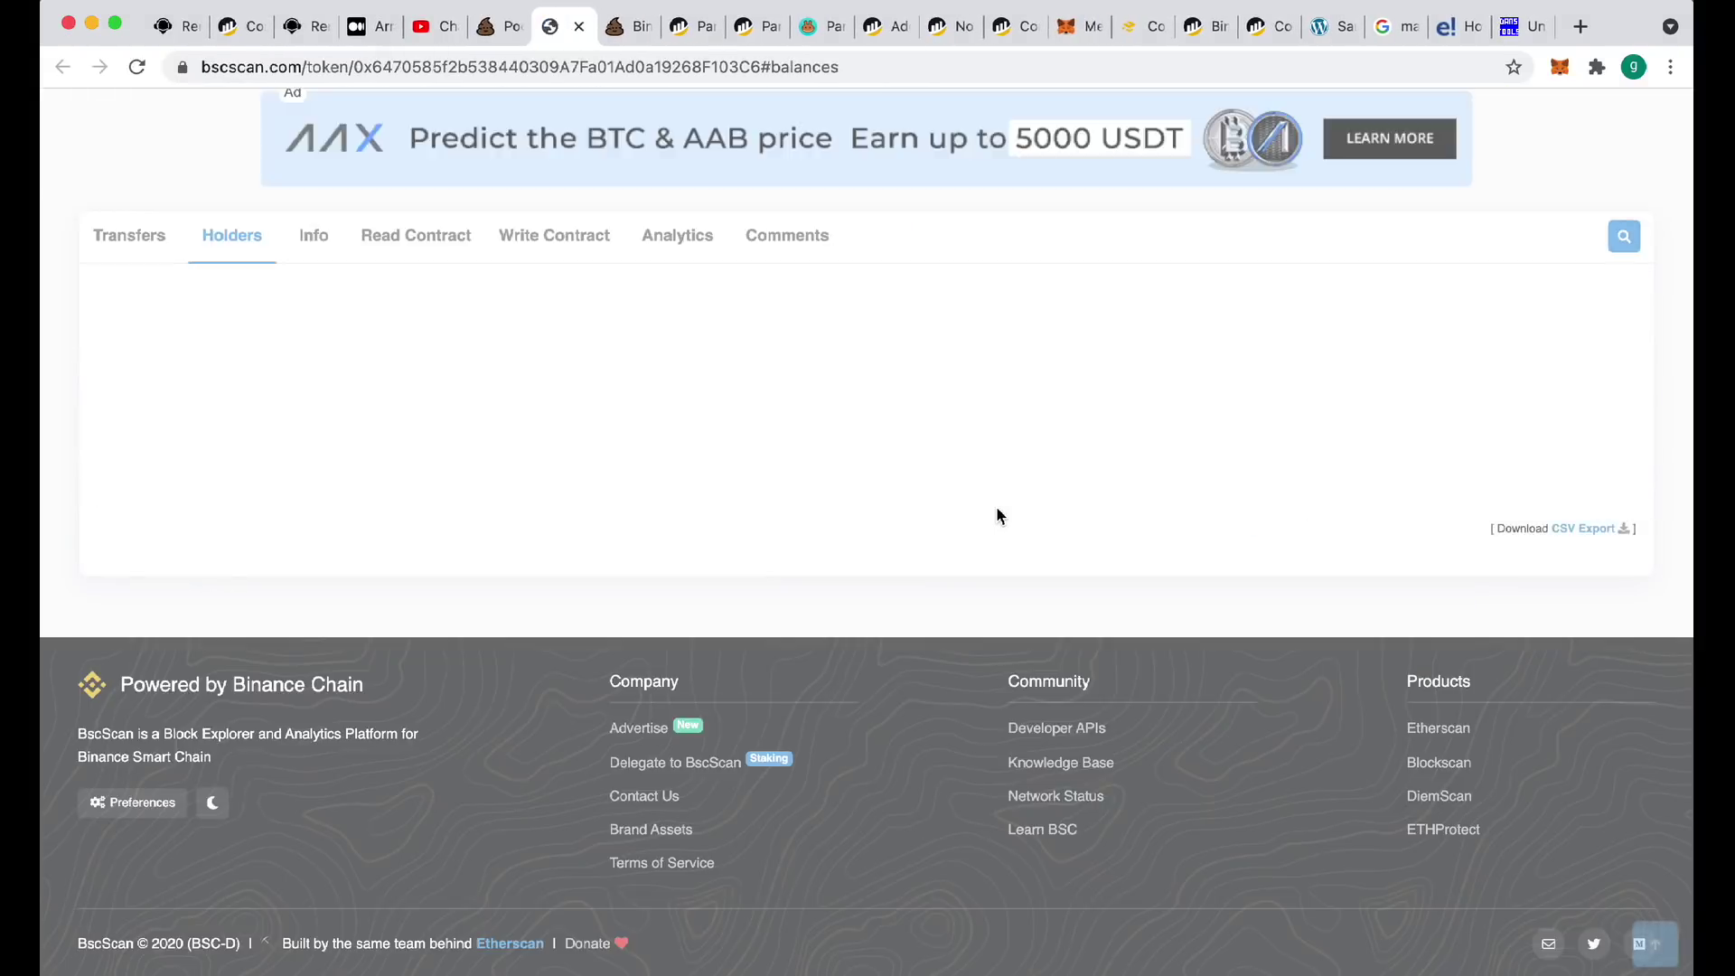
key("super+w")
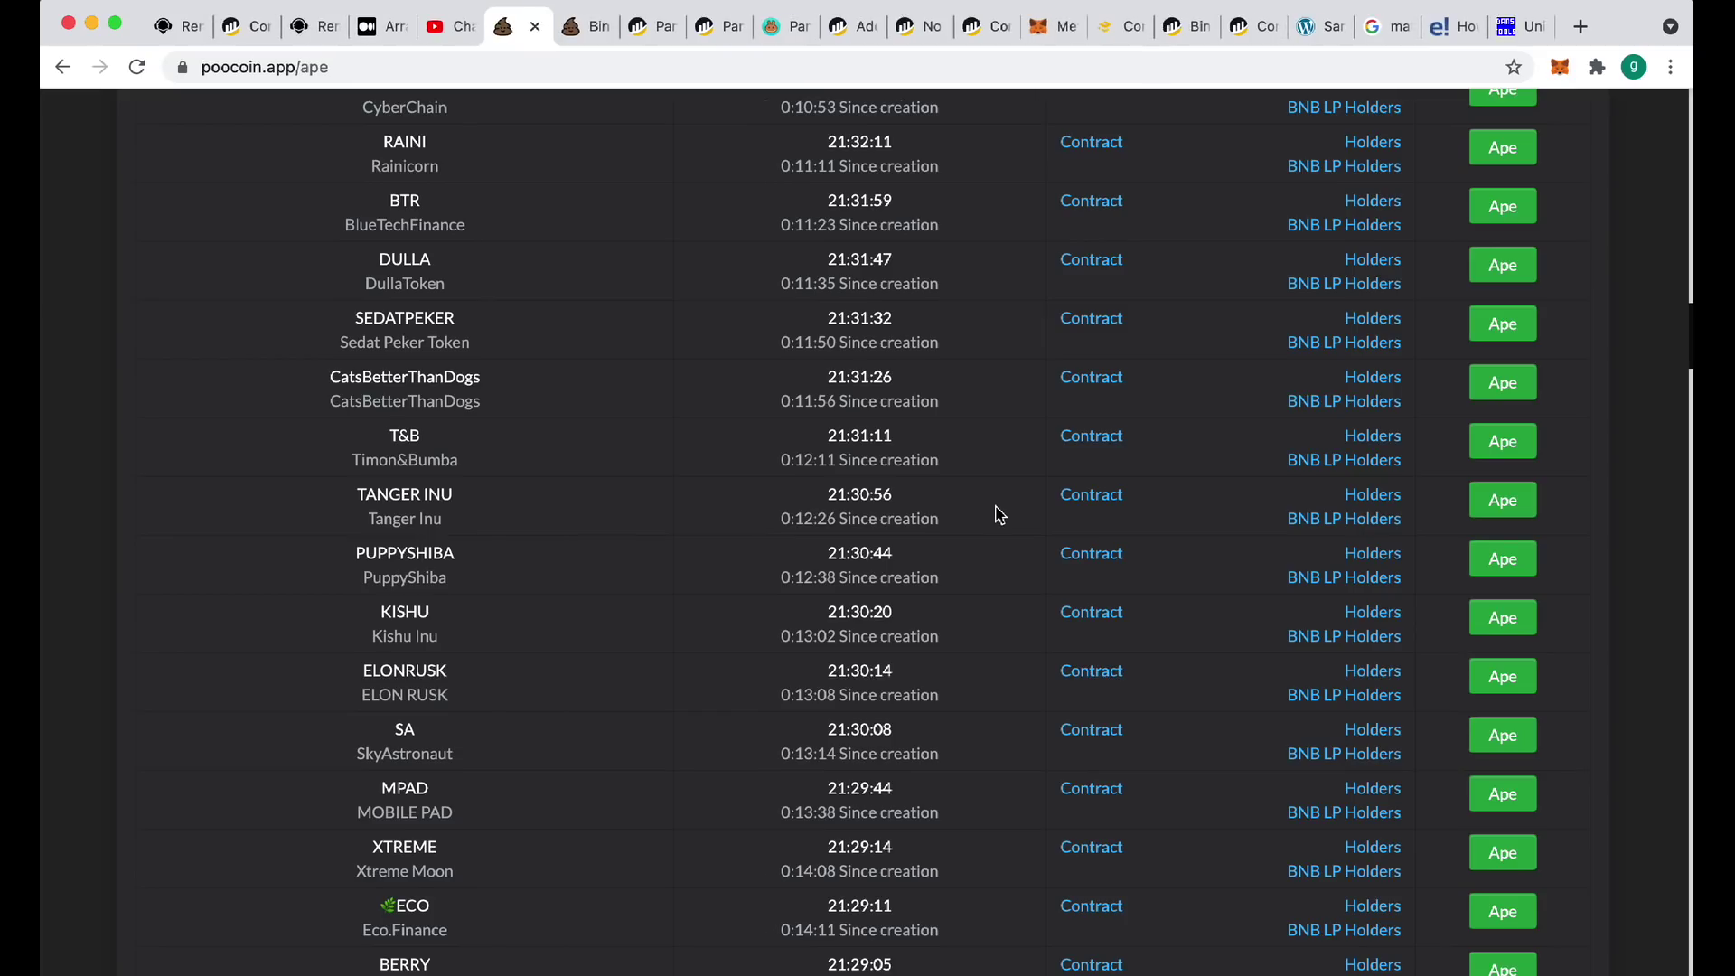
scroll(996, 510, "down", 3)
left_click(1372, 593)
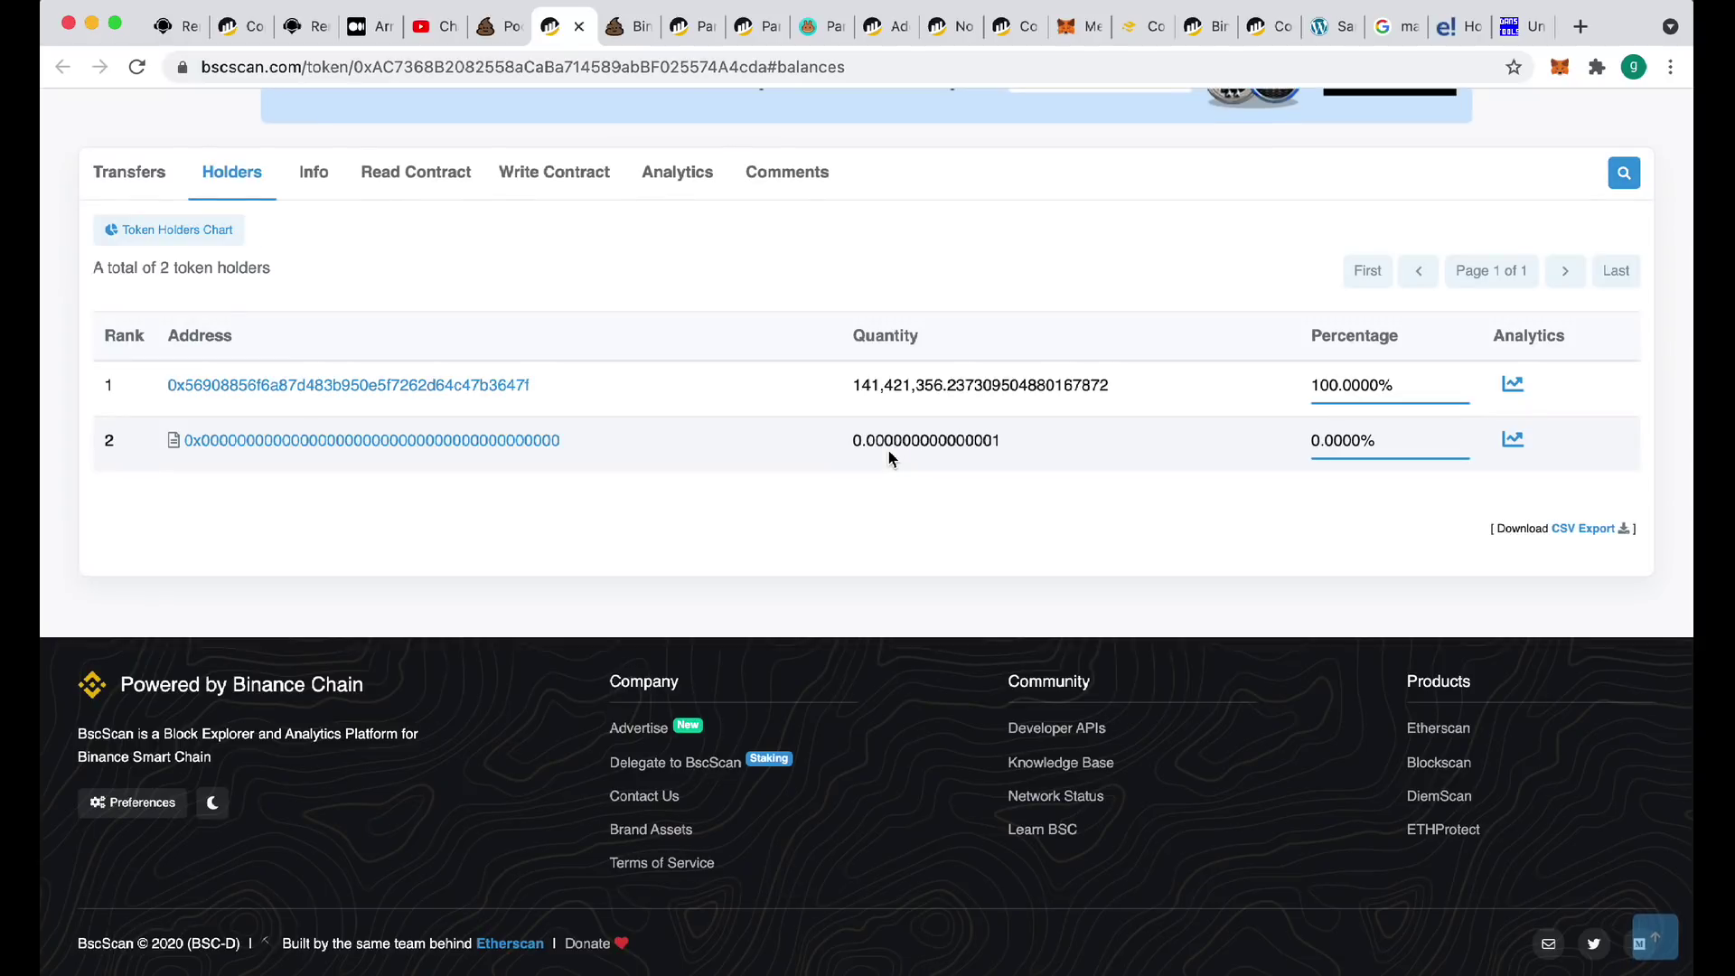
key("super+w")
Open the BNB LP holders page of DBI (Don't Buy It) and close it again
scroll(888, 448, "down", 3)
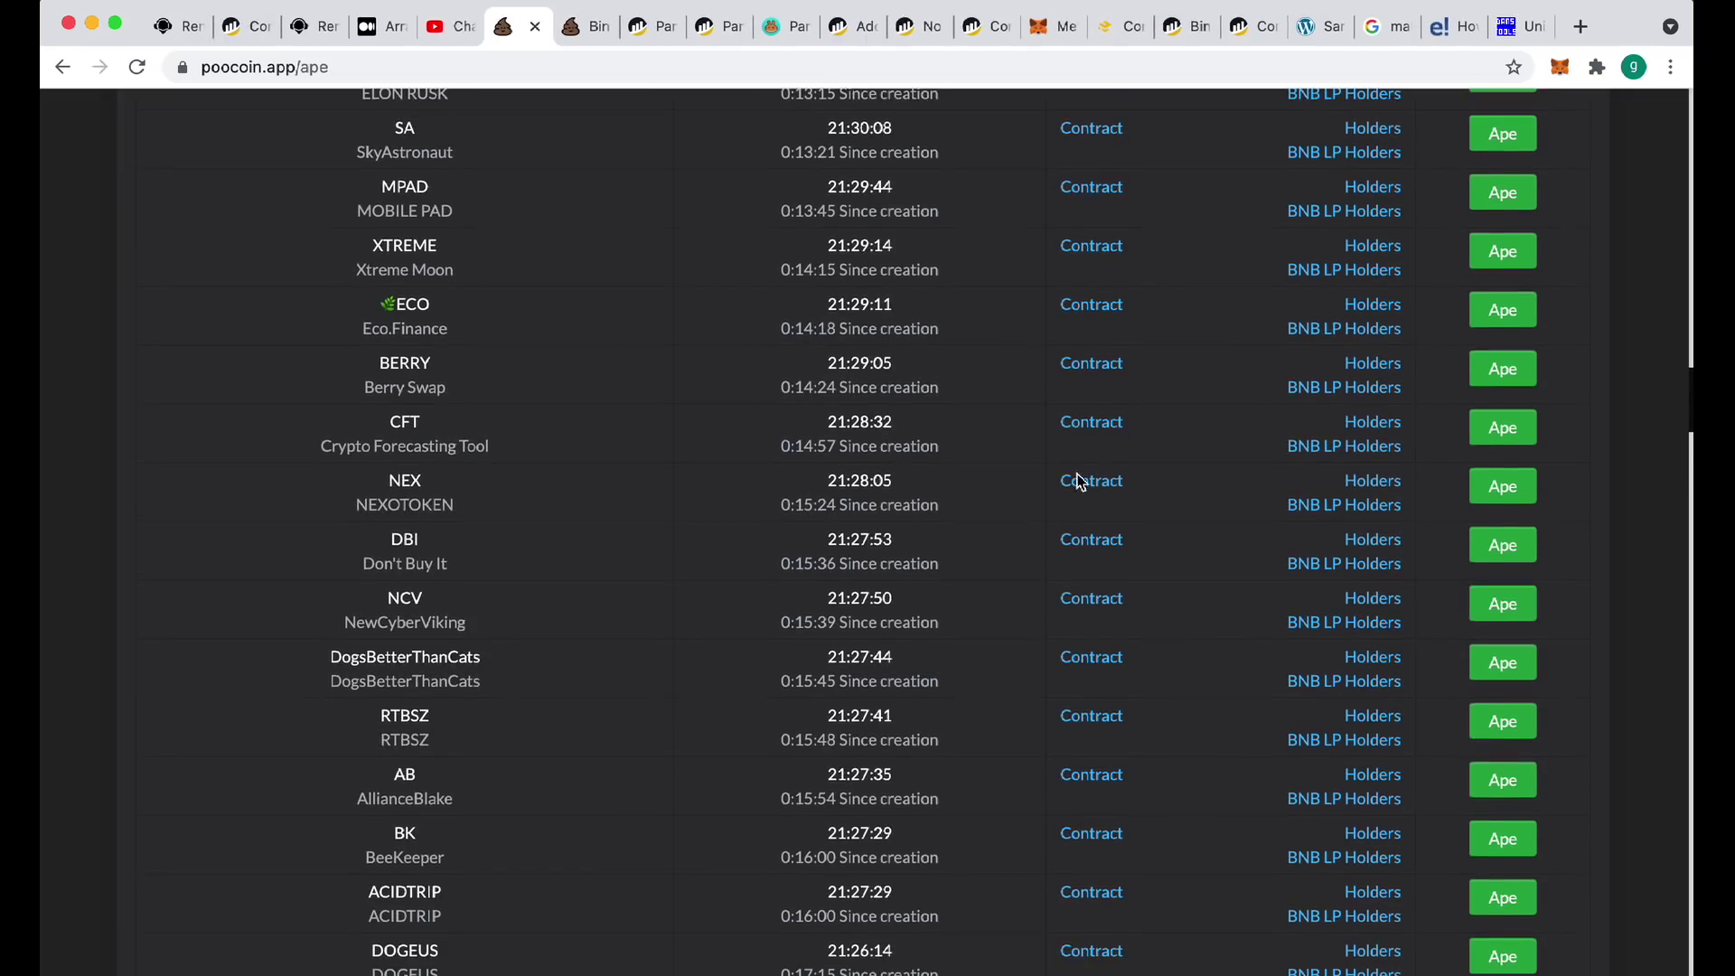
left_click(1307, 561)
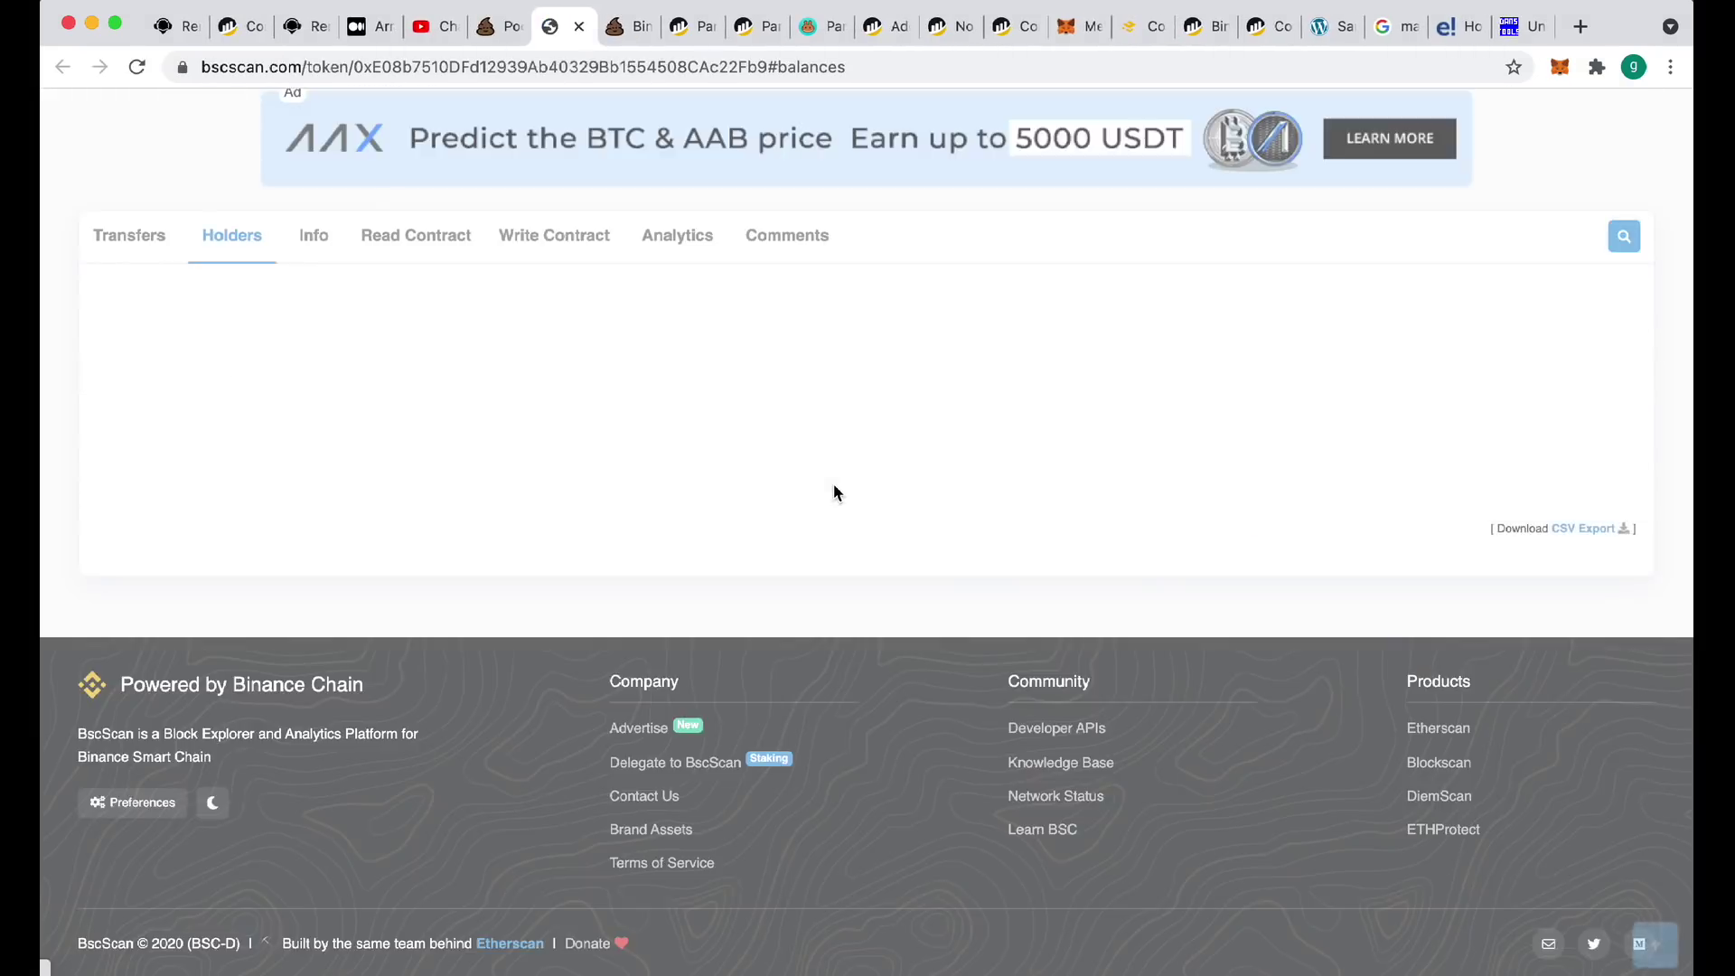
key("super+w")
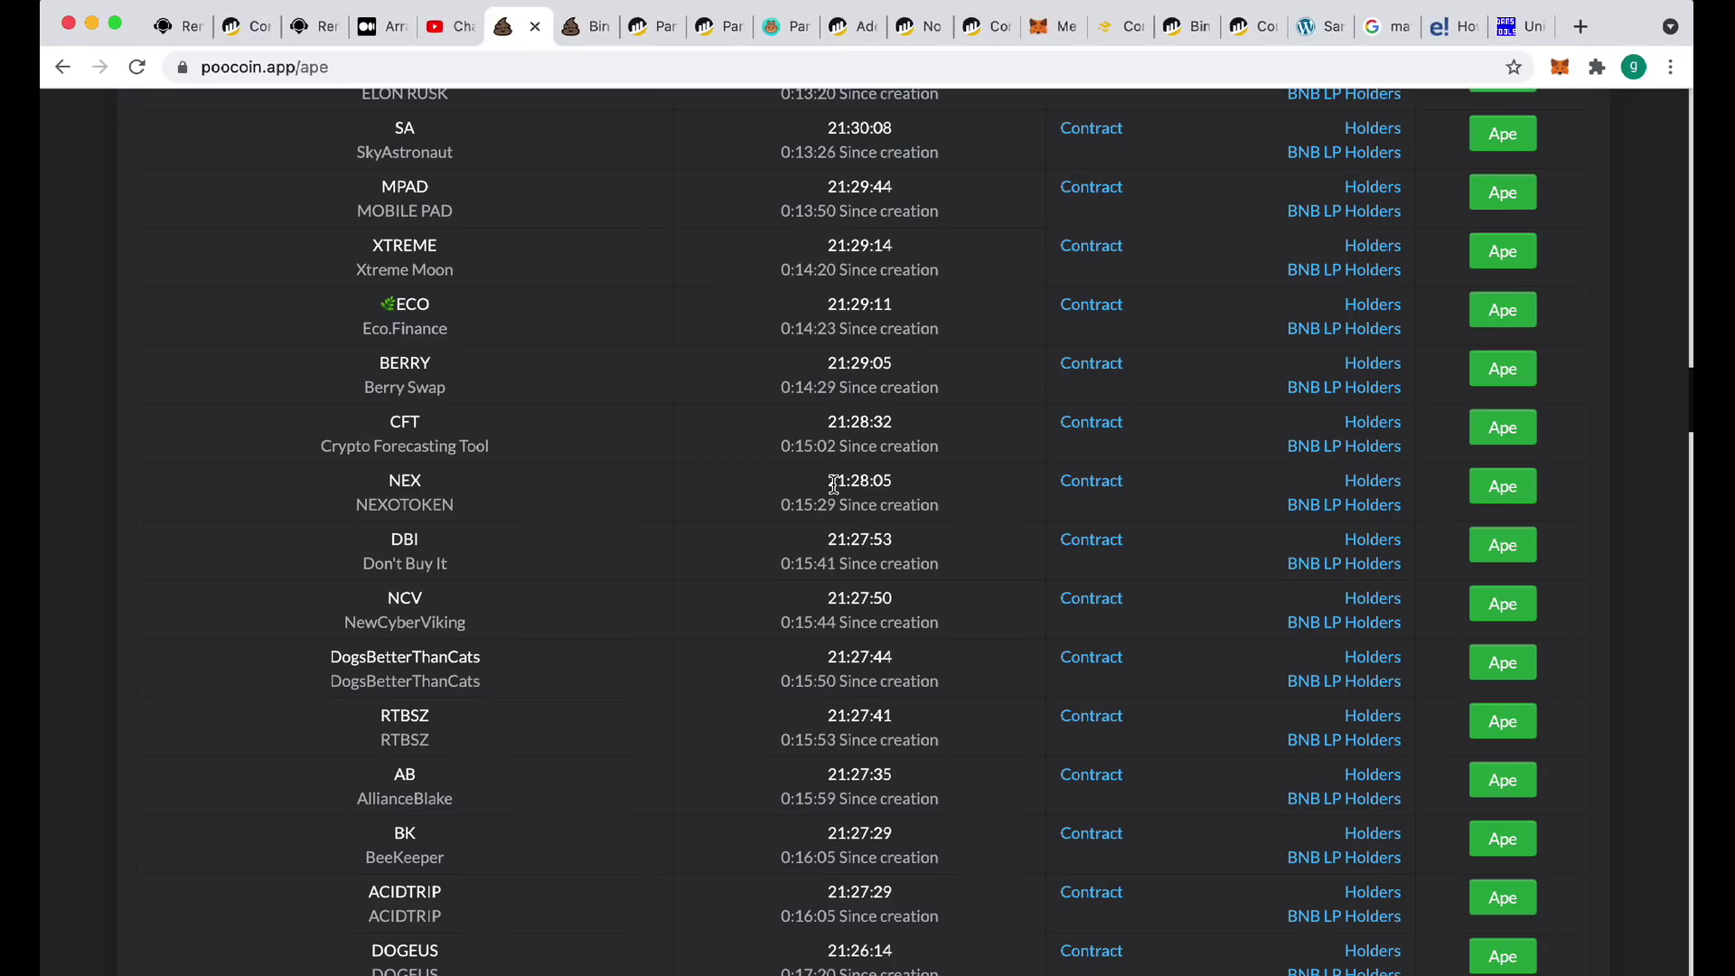
Open the BNB LP holders of a token further down, highlight the fourth and third holder addresses, and reload the page
scroll(834, 492, "down", 2)
left_click(1299, 694)
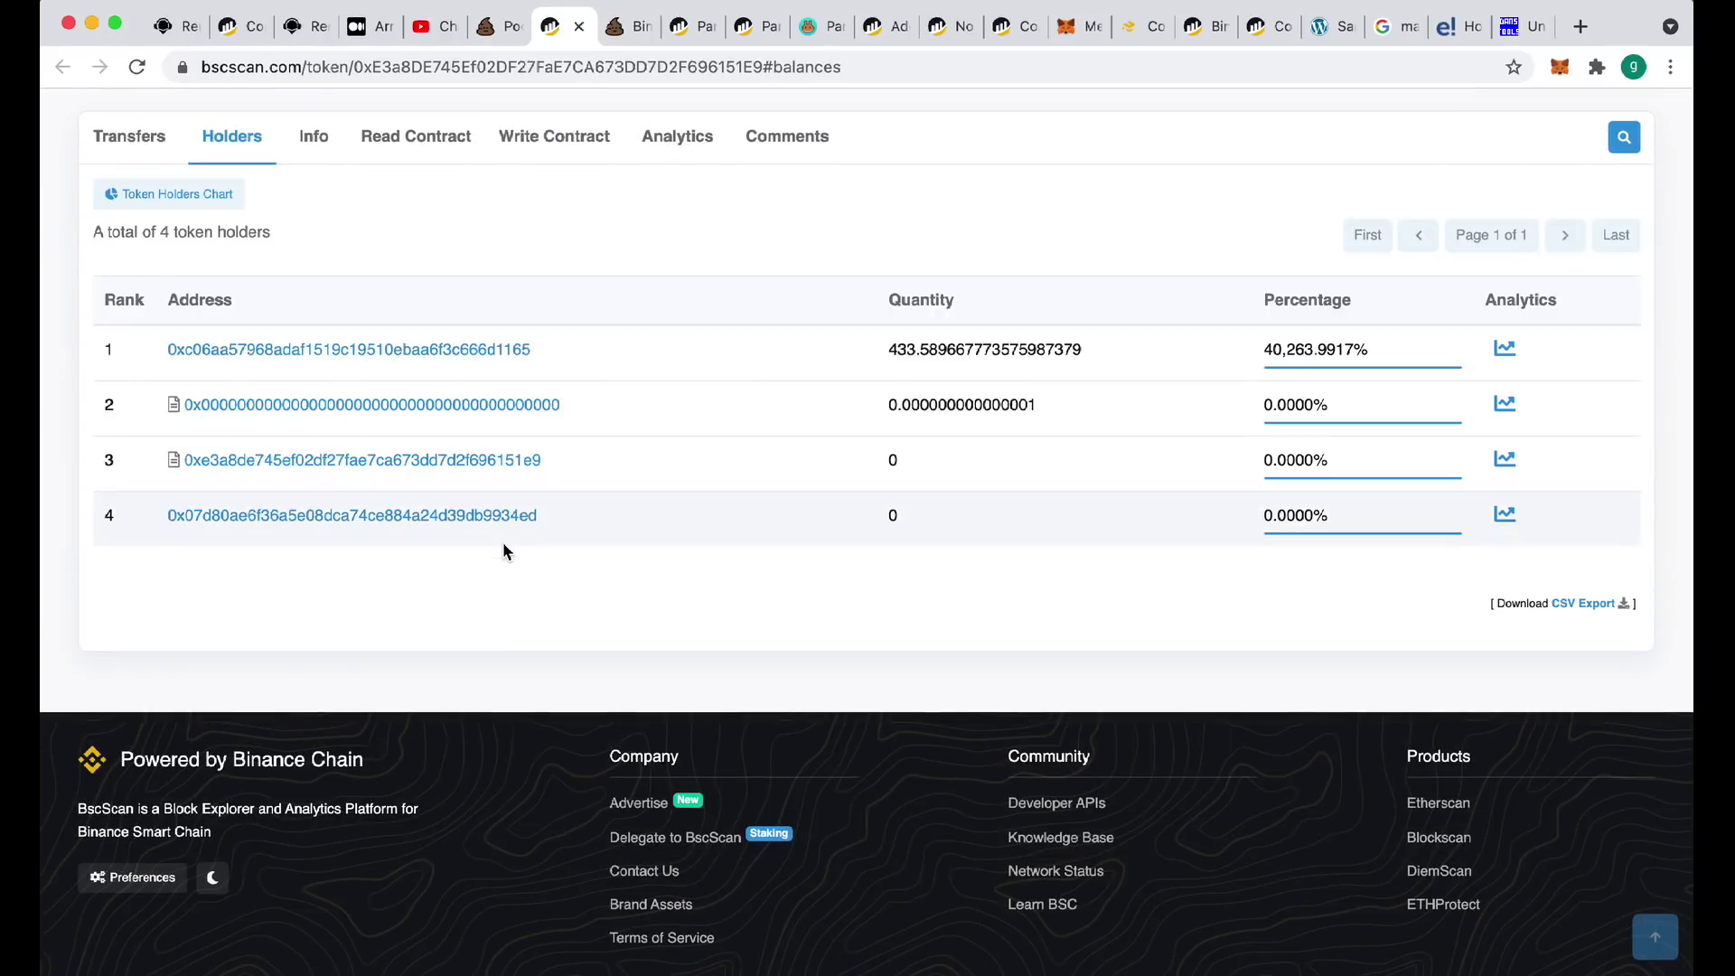
left_click_drag(165, 514, 576, 522)
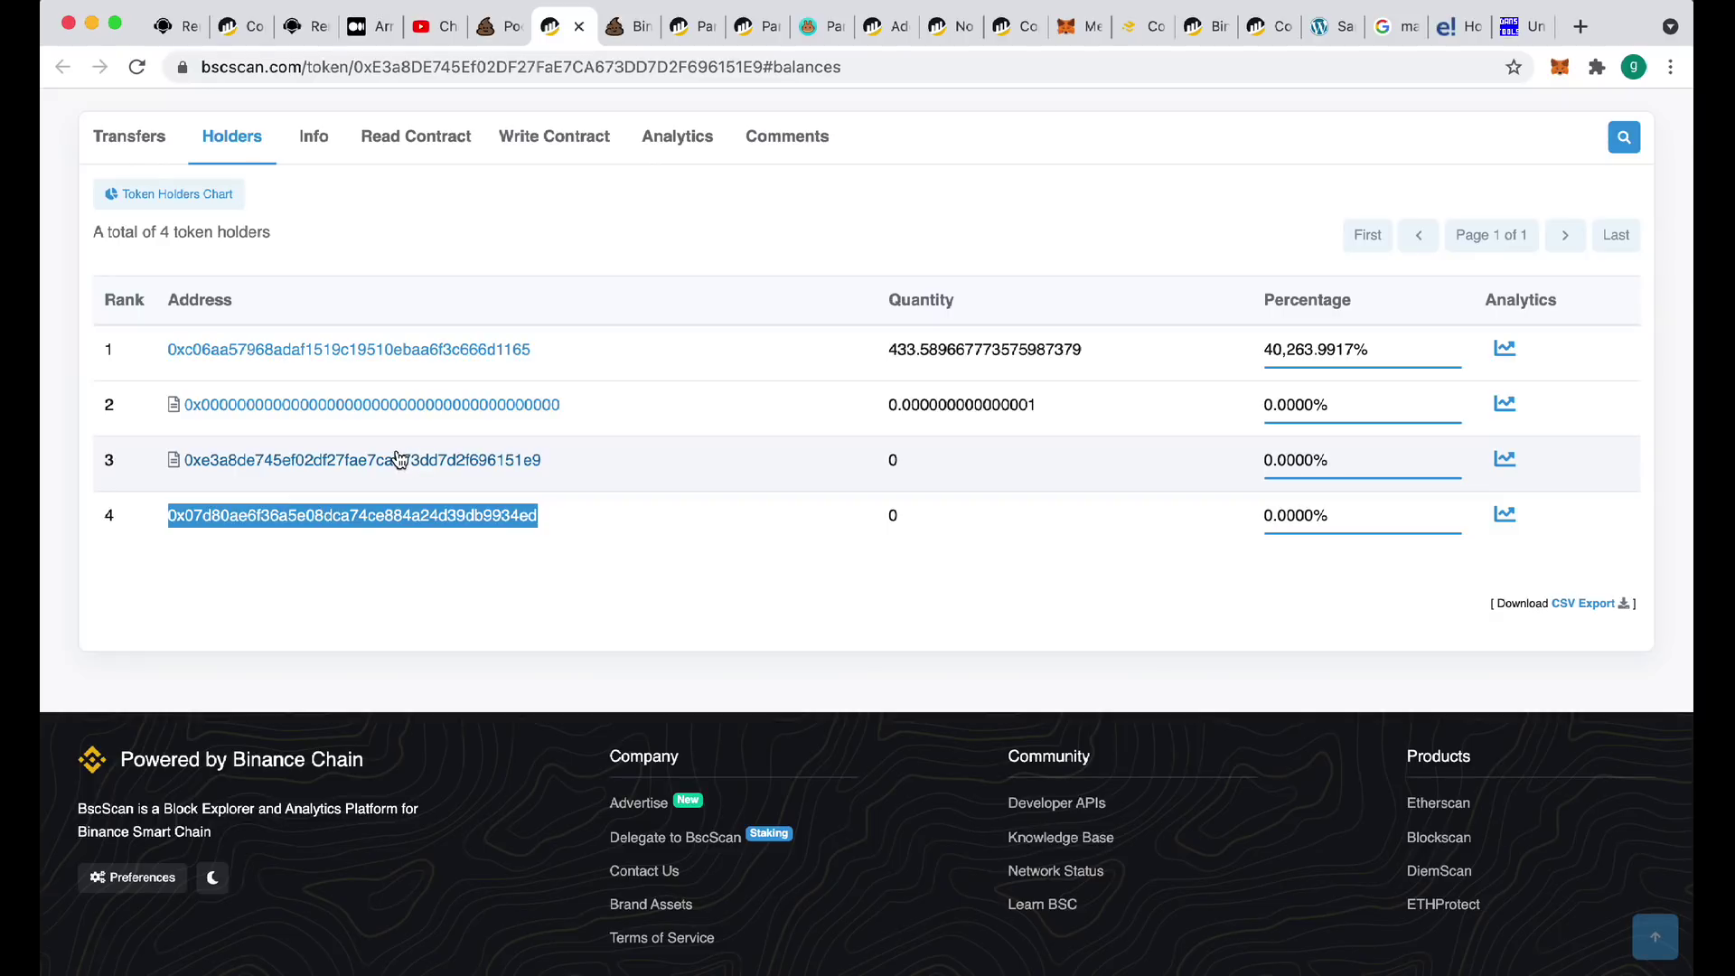
left_click_drag(165, 460, 581, 457)
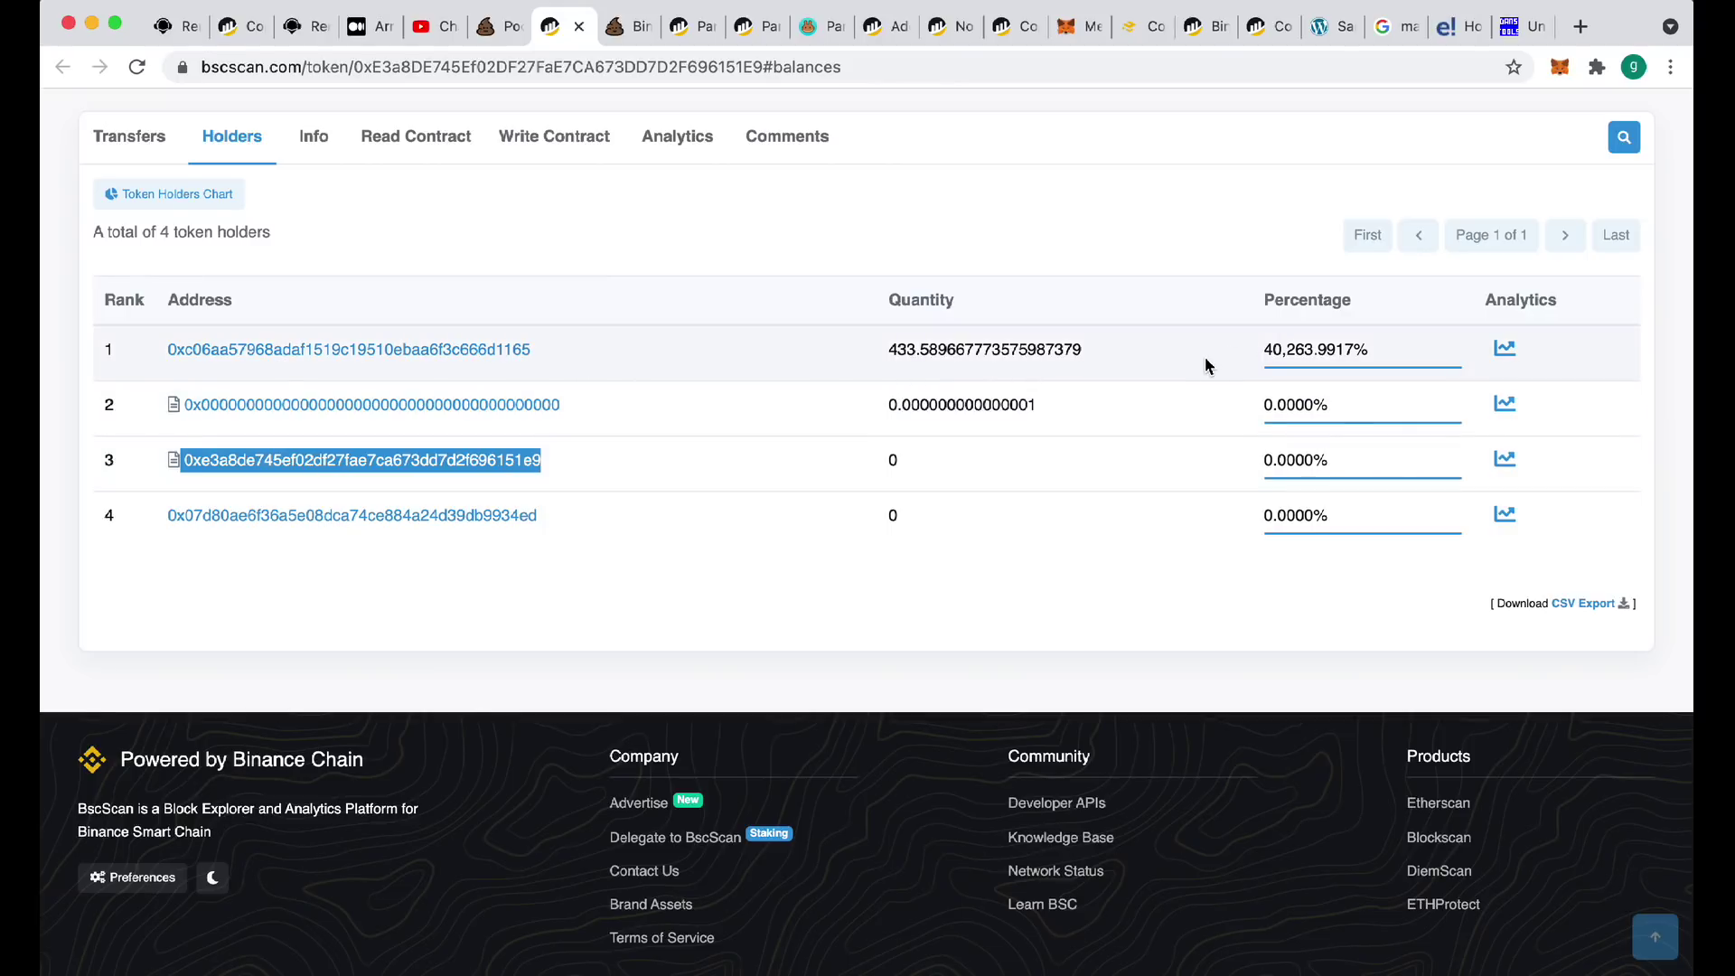
left_click_drag(149, 357, 229, 354)
left_click(607, 578)
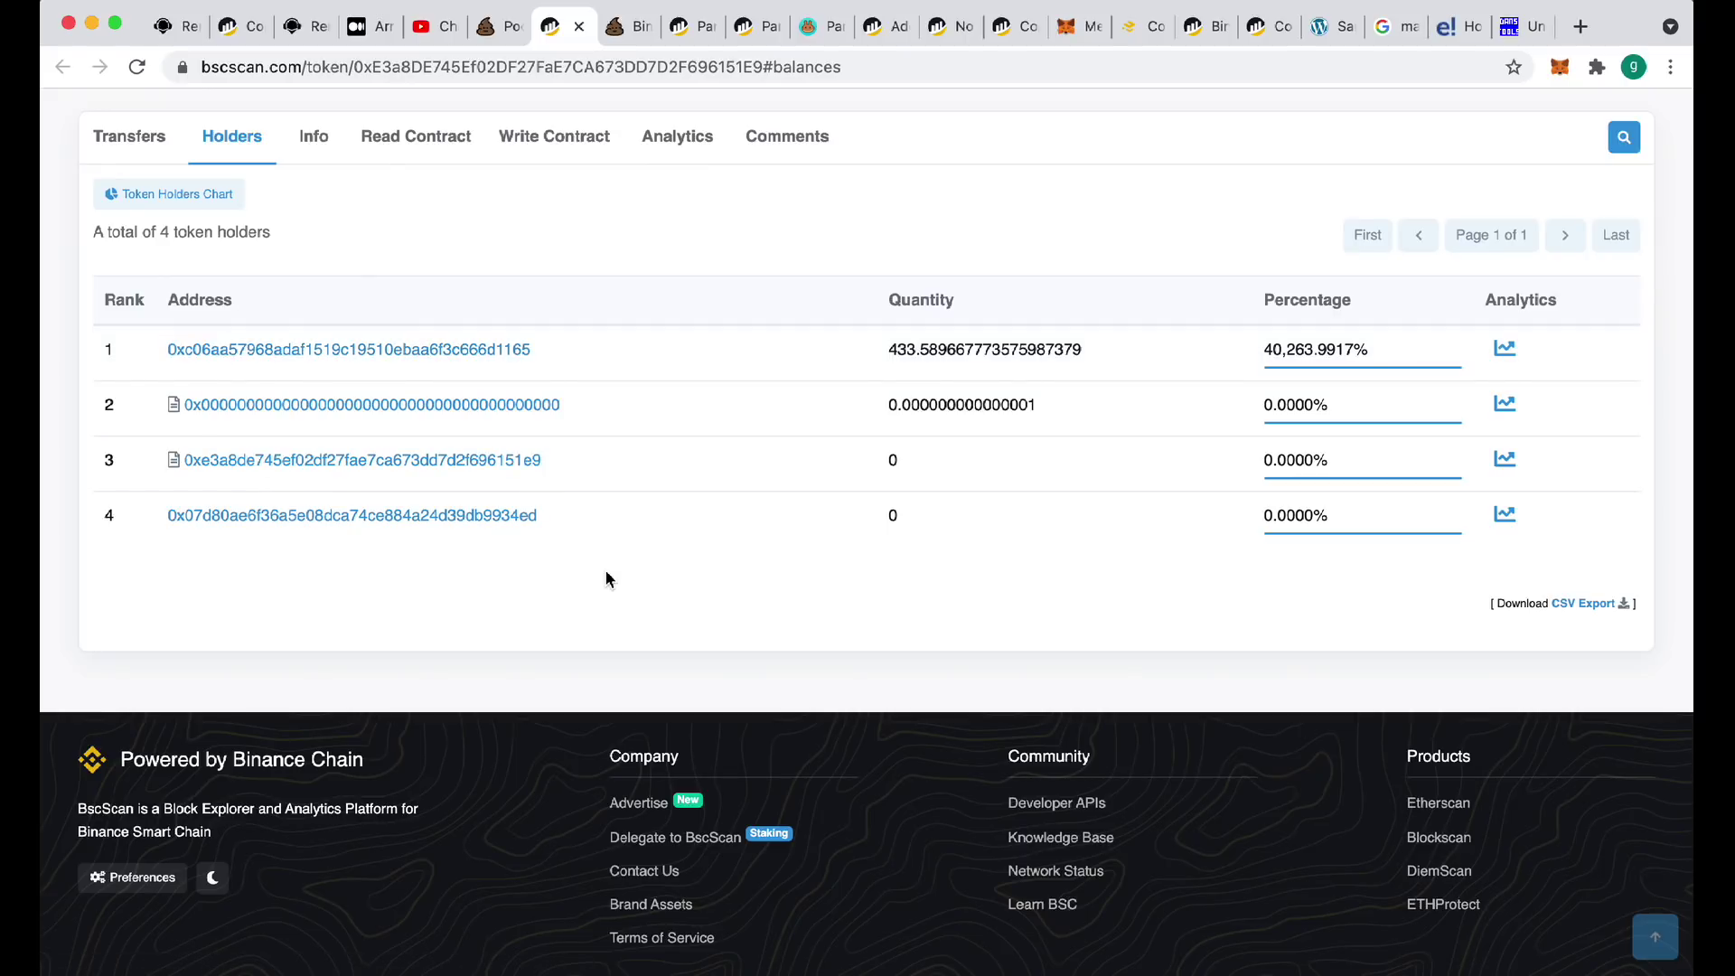
key("super+r")
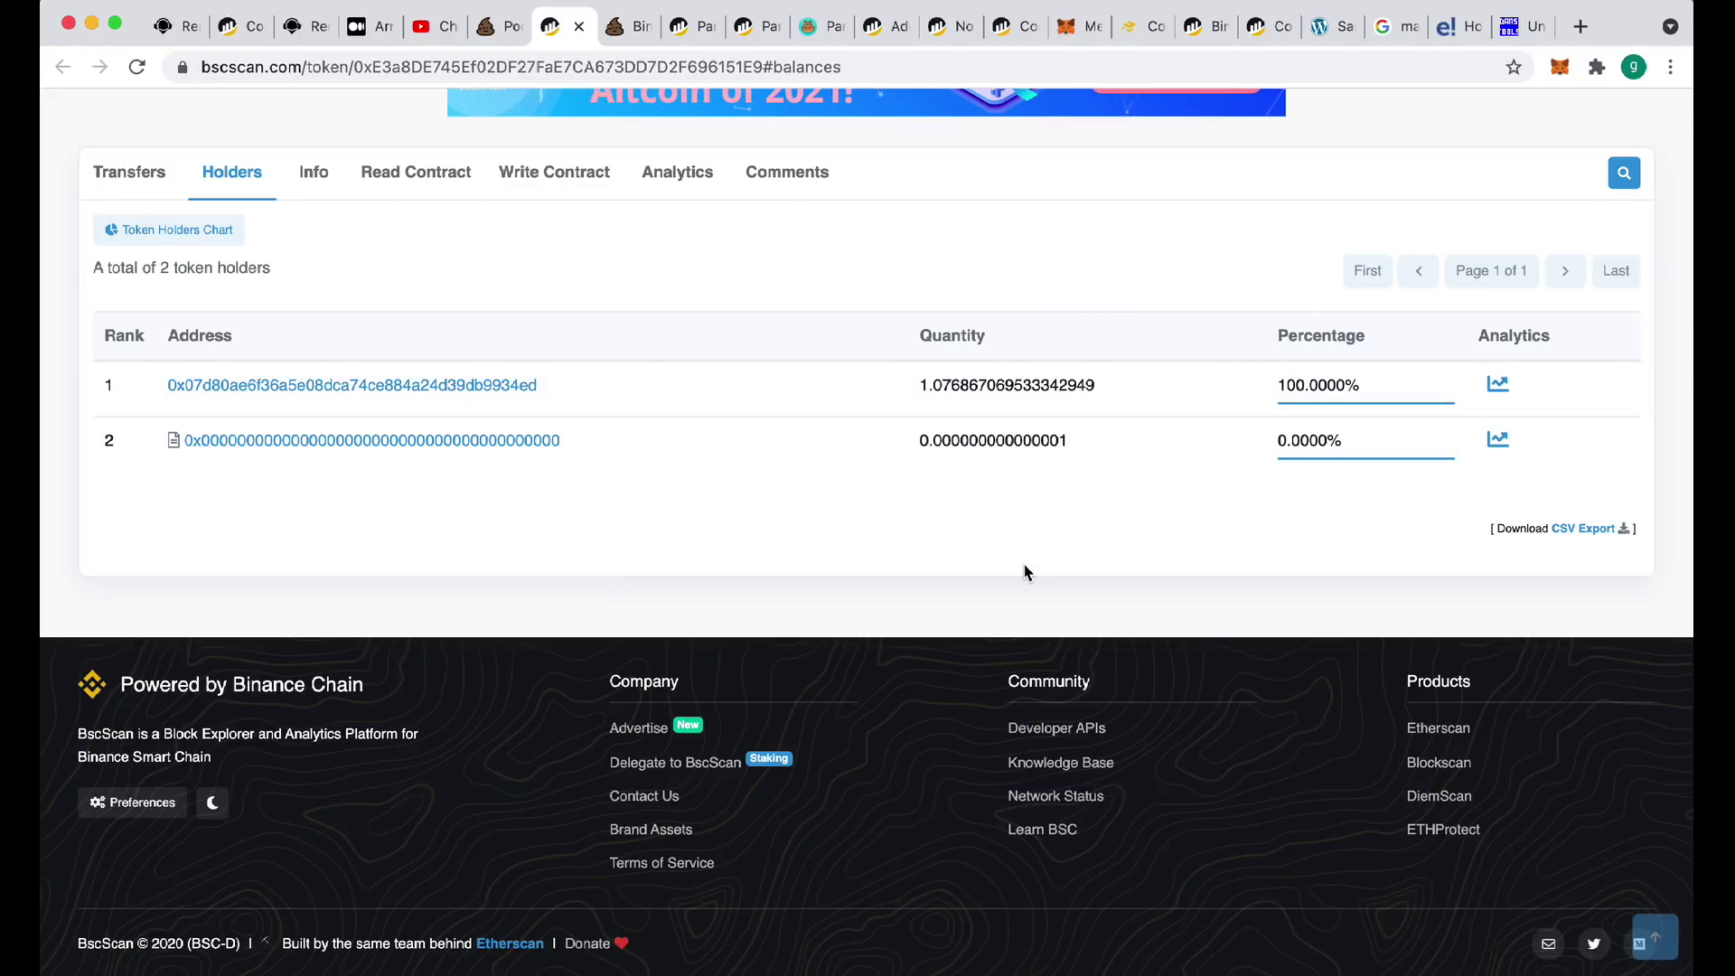
Return to the Ape list and check the BNB LP holders of DOGEUS and CPR, closing each page
key("super+w")
scroll(974, 594, "down", 5)
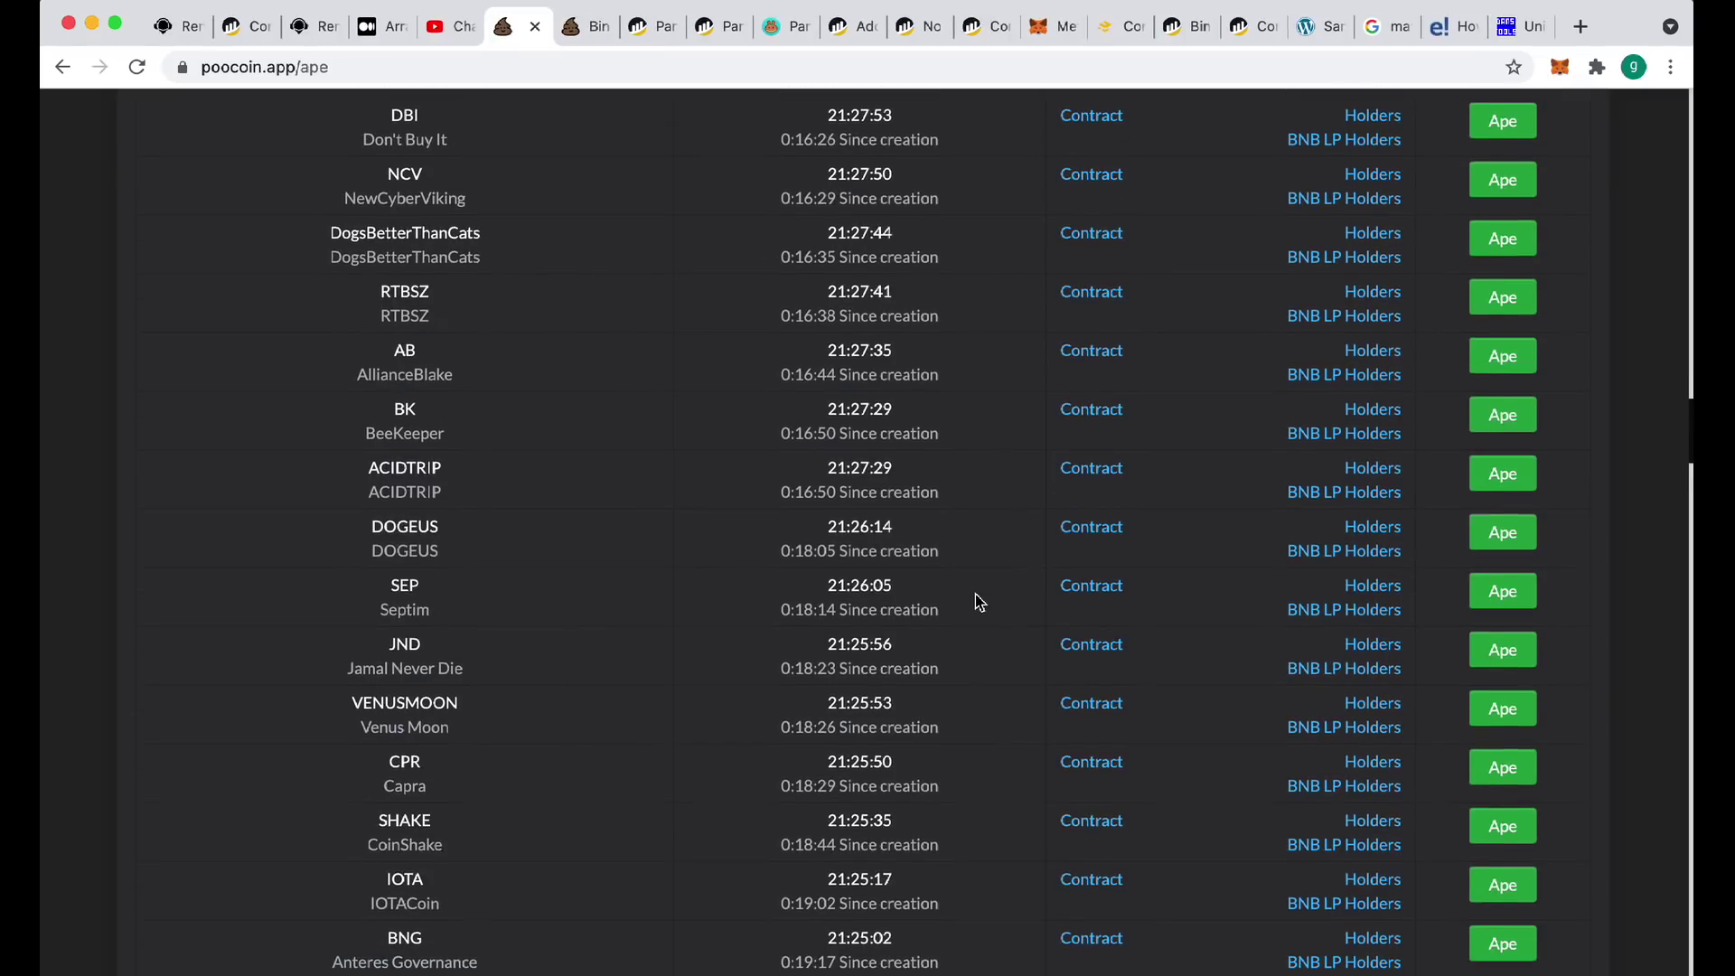
left_click(1389, 559)
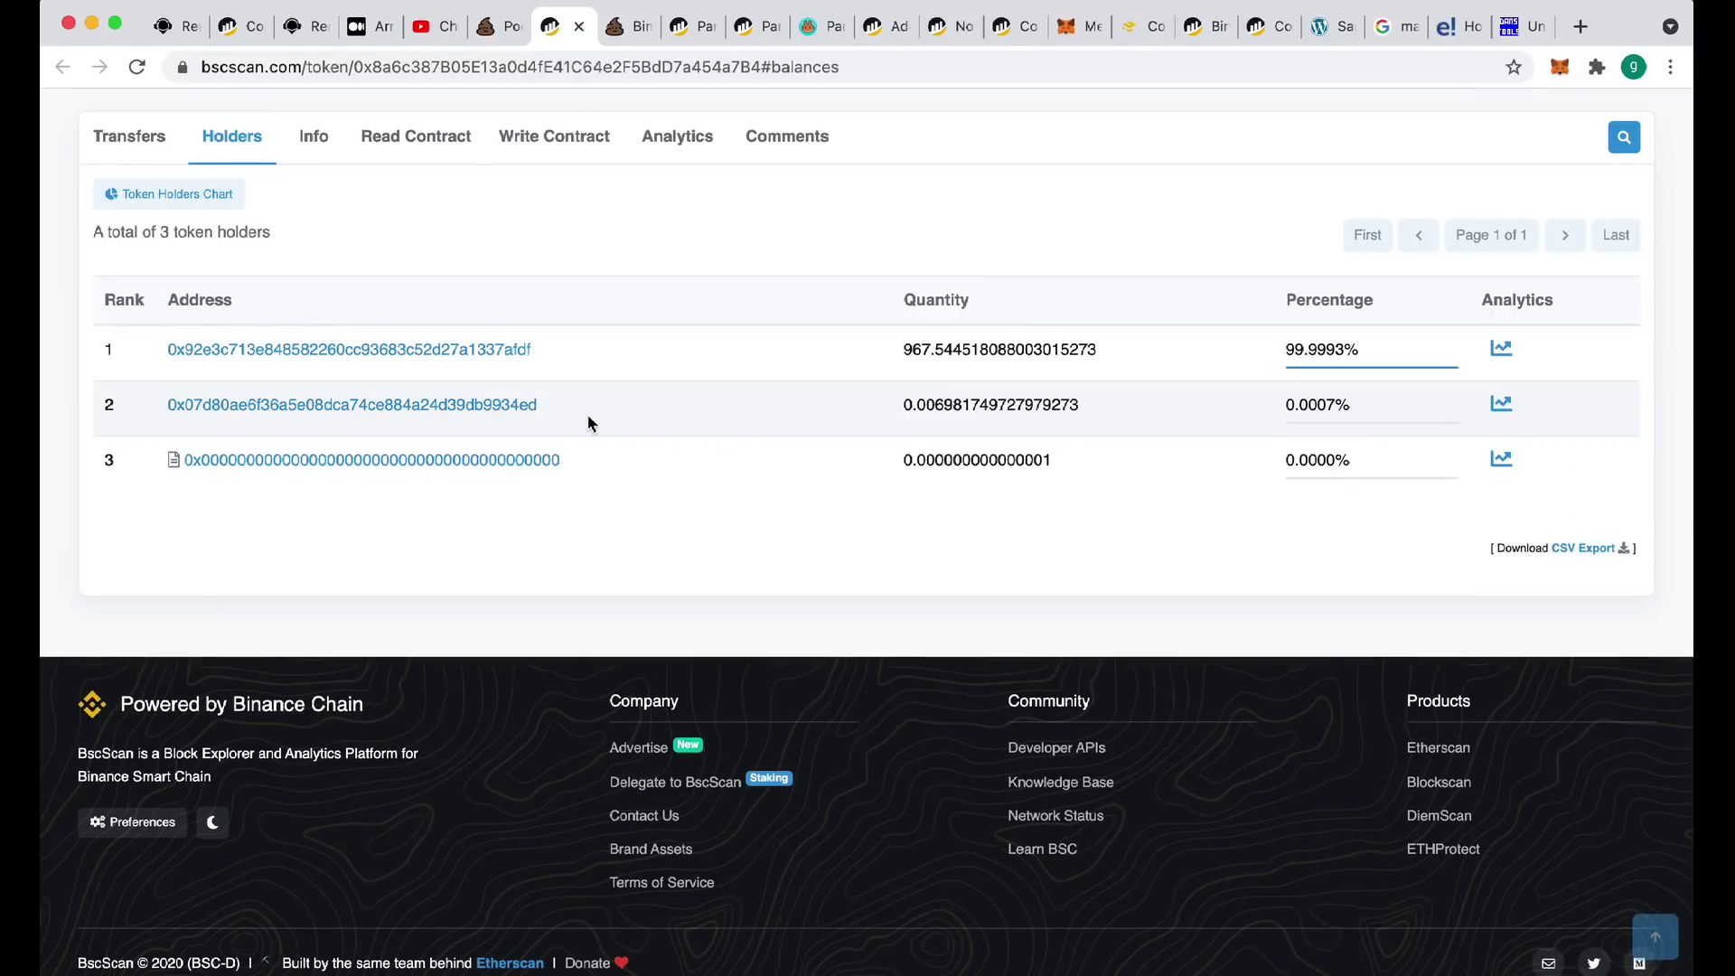
key("super+w")
scroll(702, 456, "down", 3)
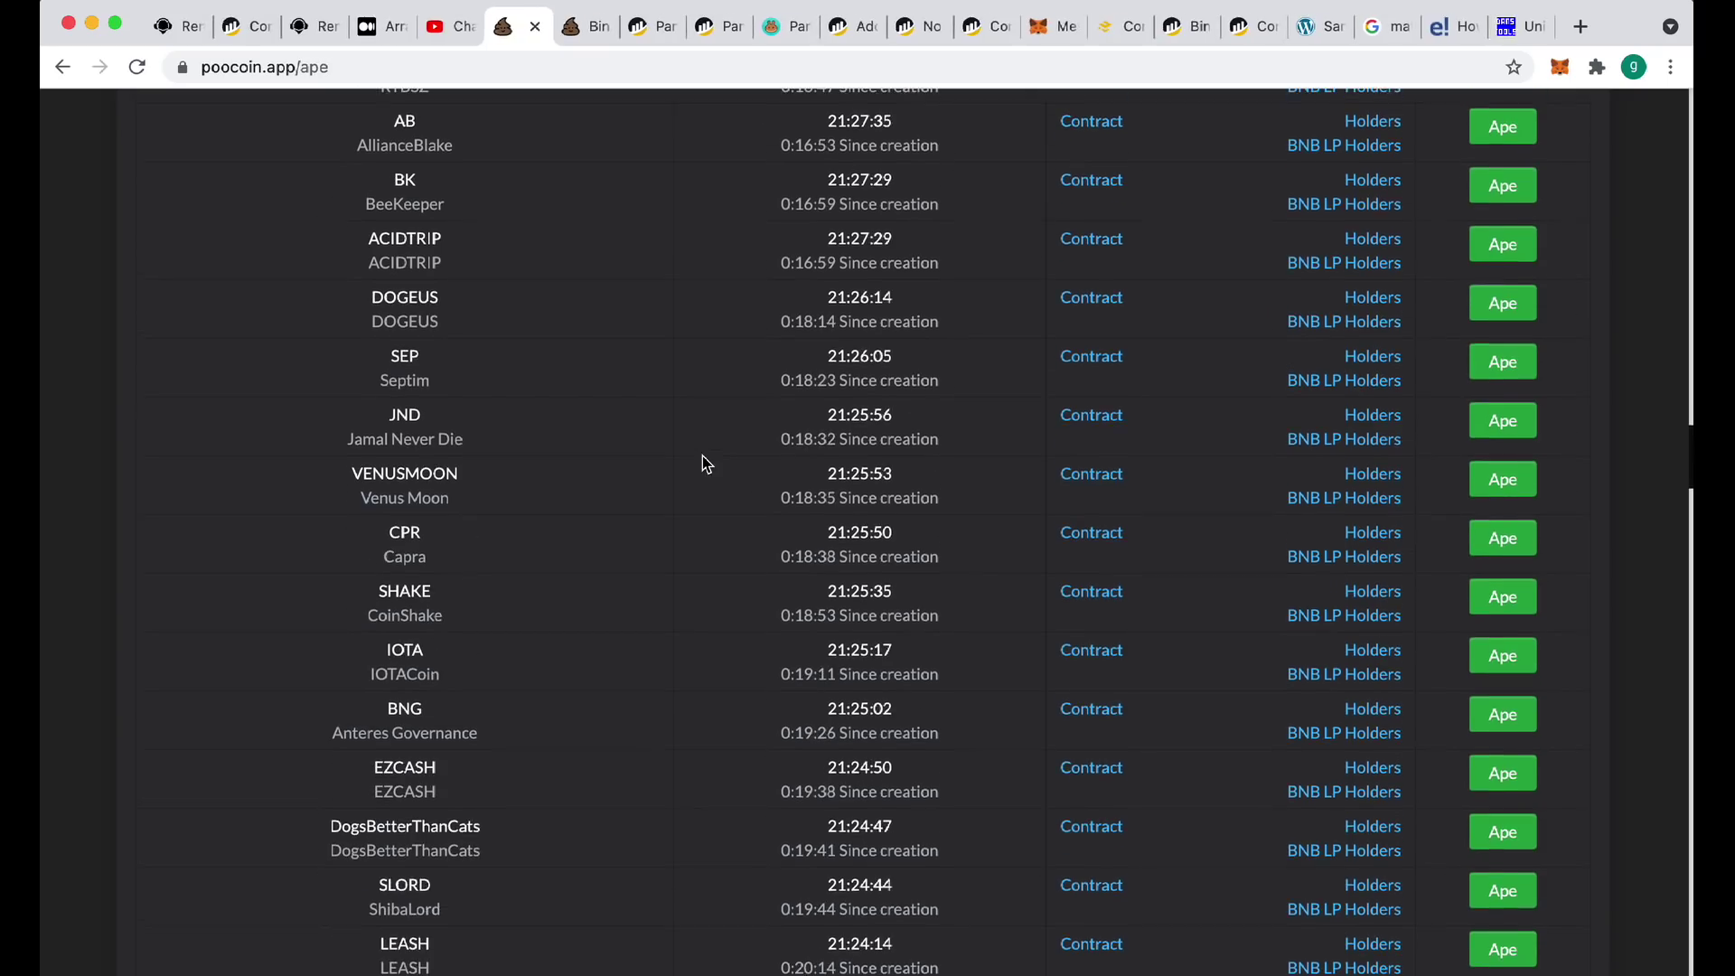
left_click(1302, 555)
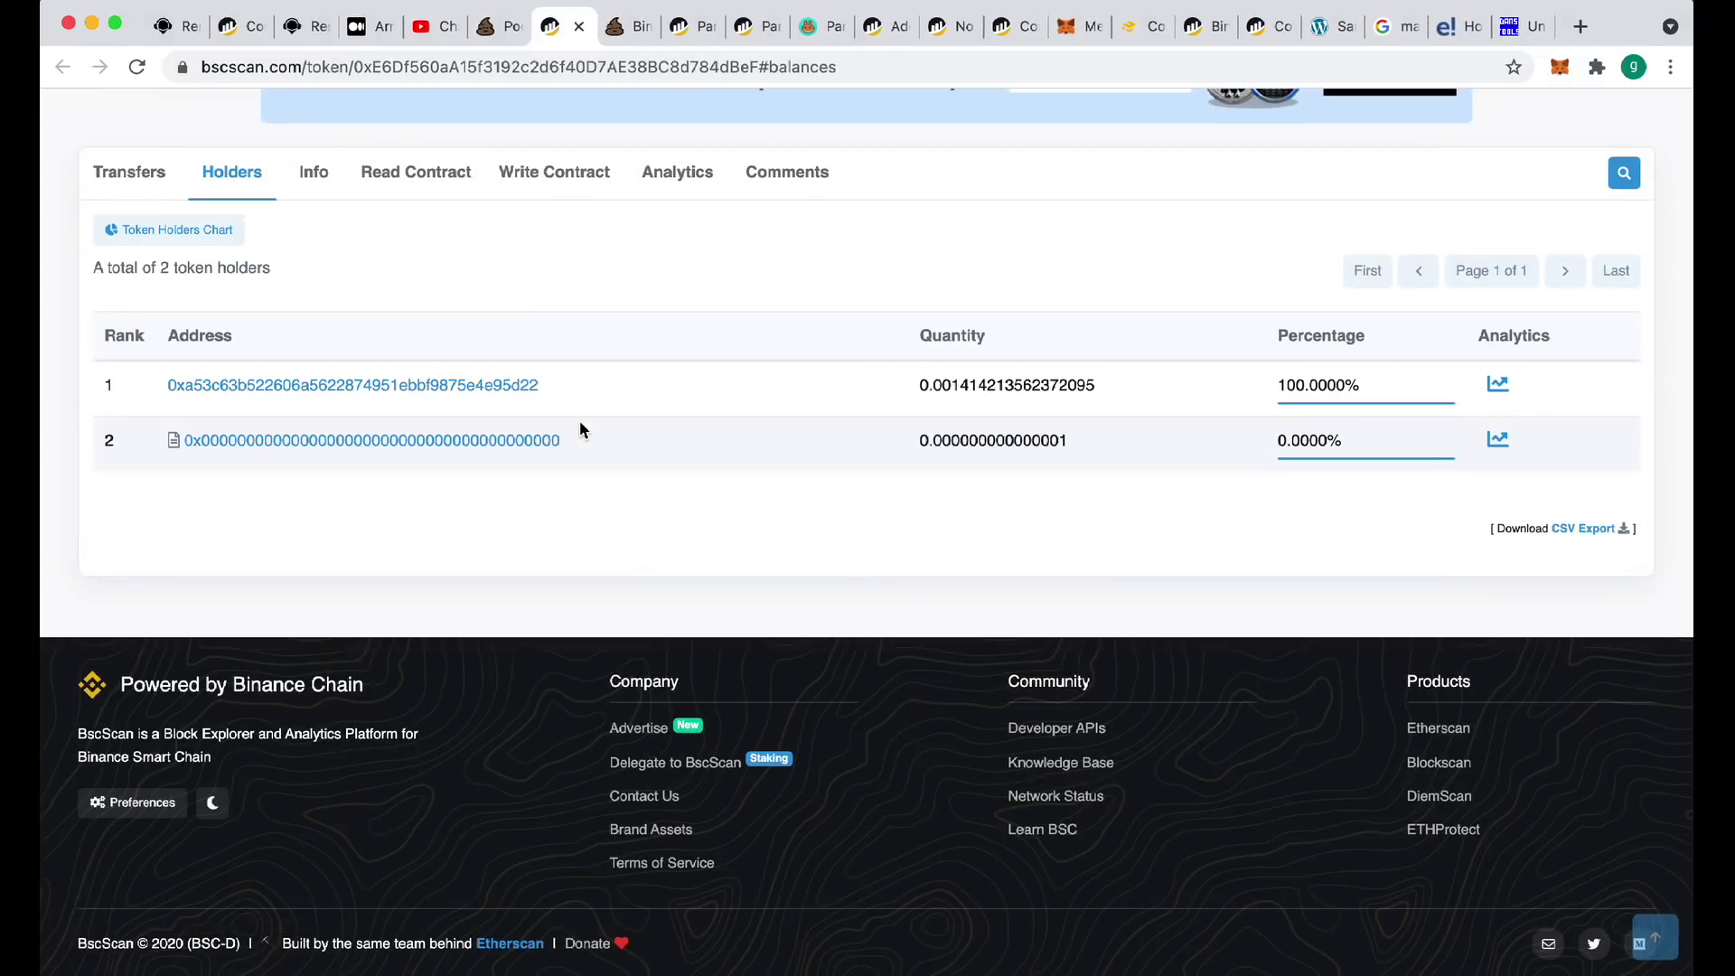
key("super+w")
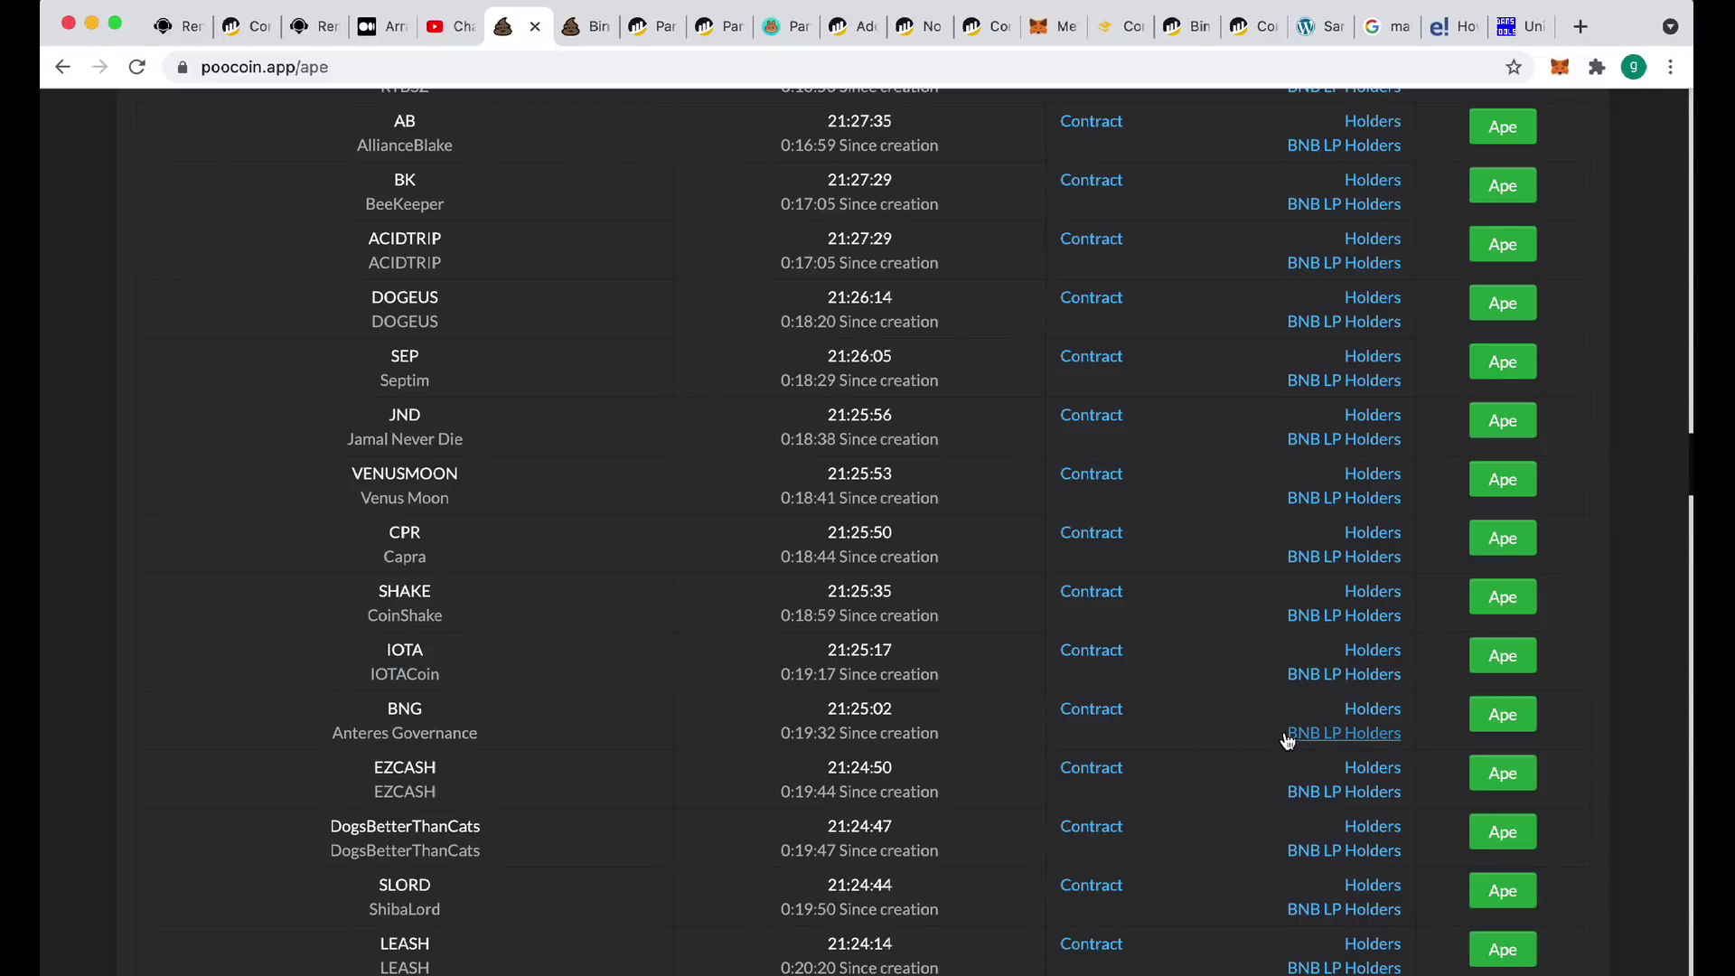
Open the BNB LP holders of BNG (Anteres Governance) and follow the top holder through to its BscScan address page
left_click(1300, 734)
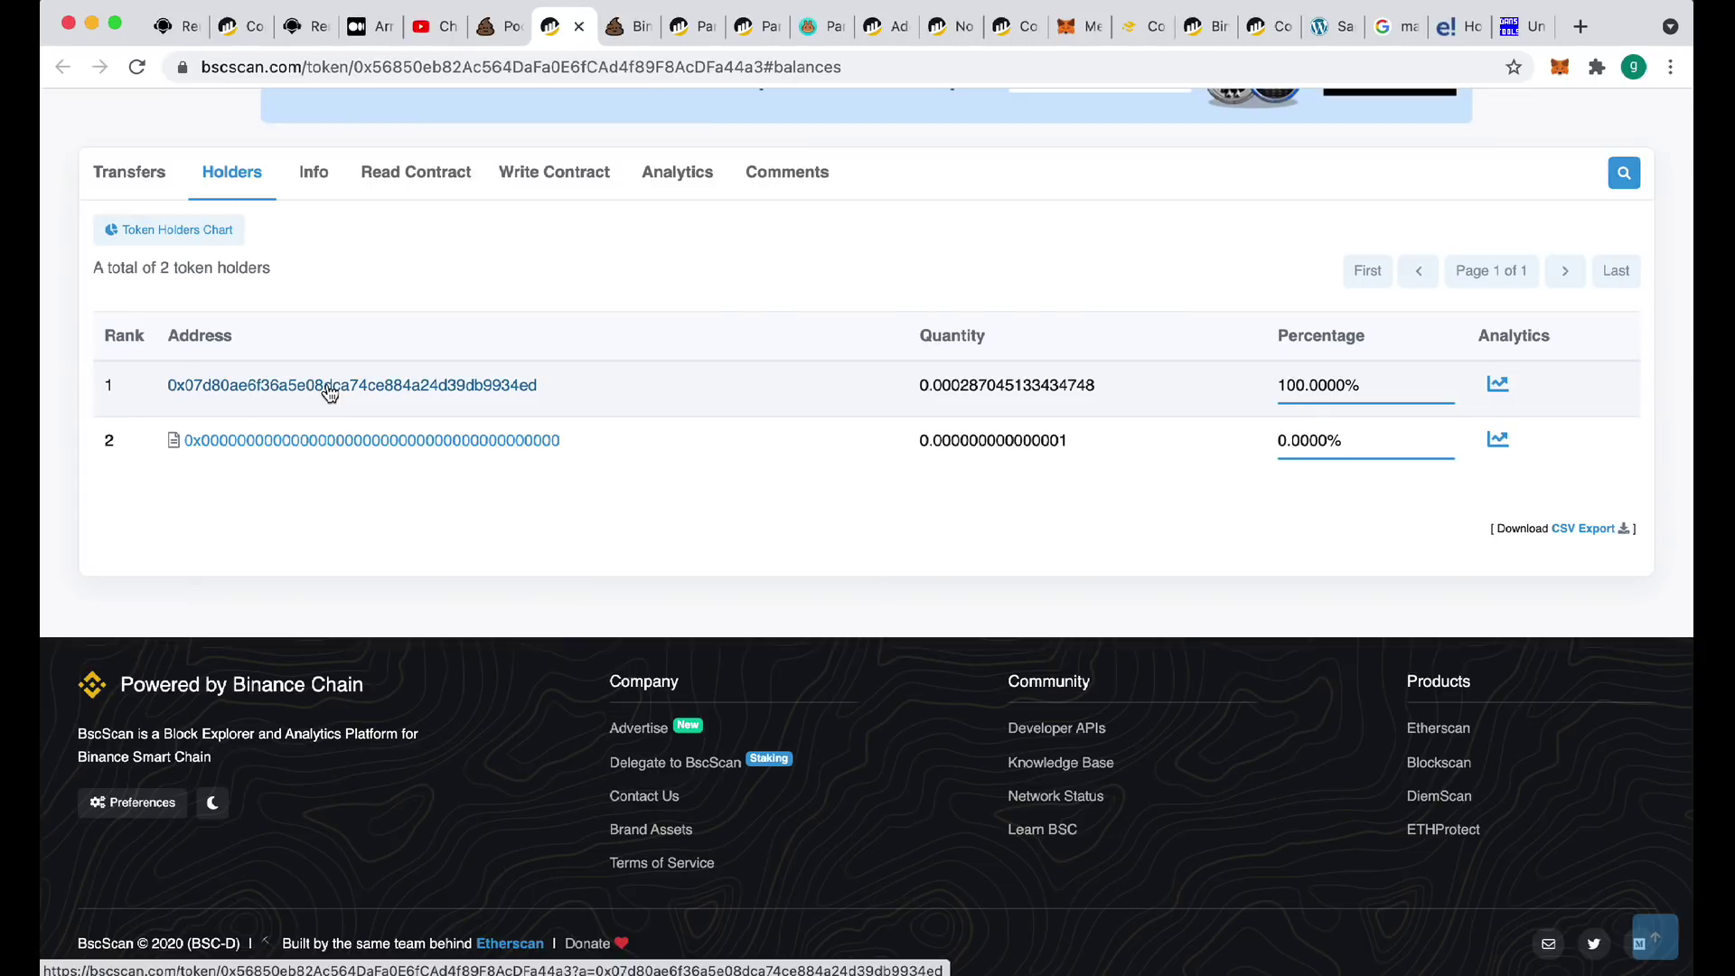
left_click(330, 387)
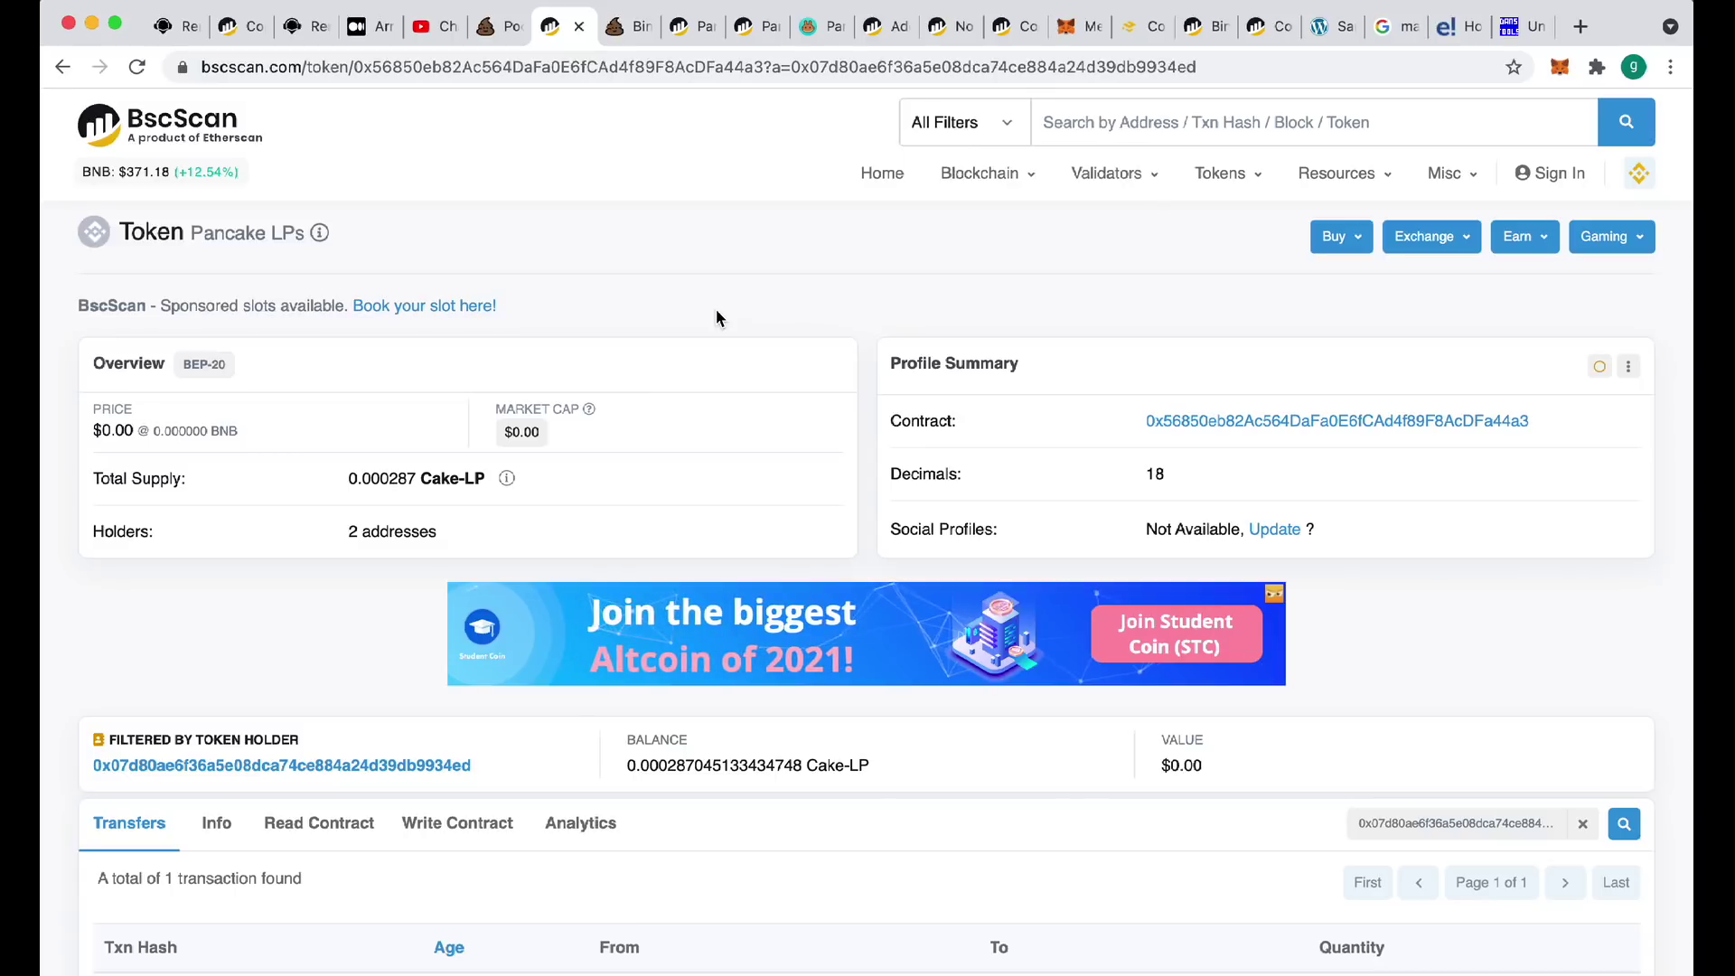
scroll(327, 553, "down", 2)
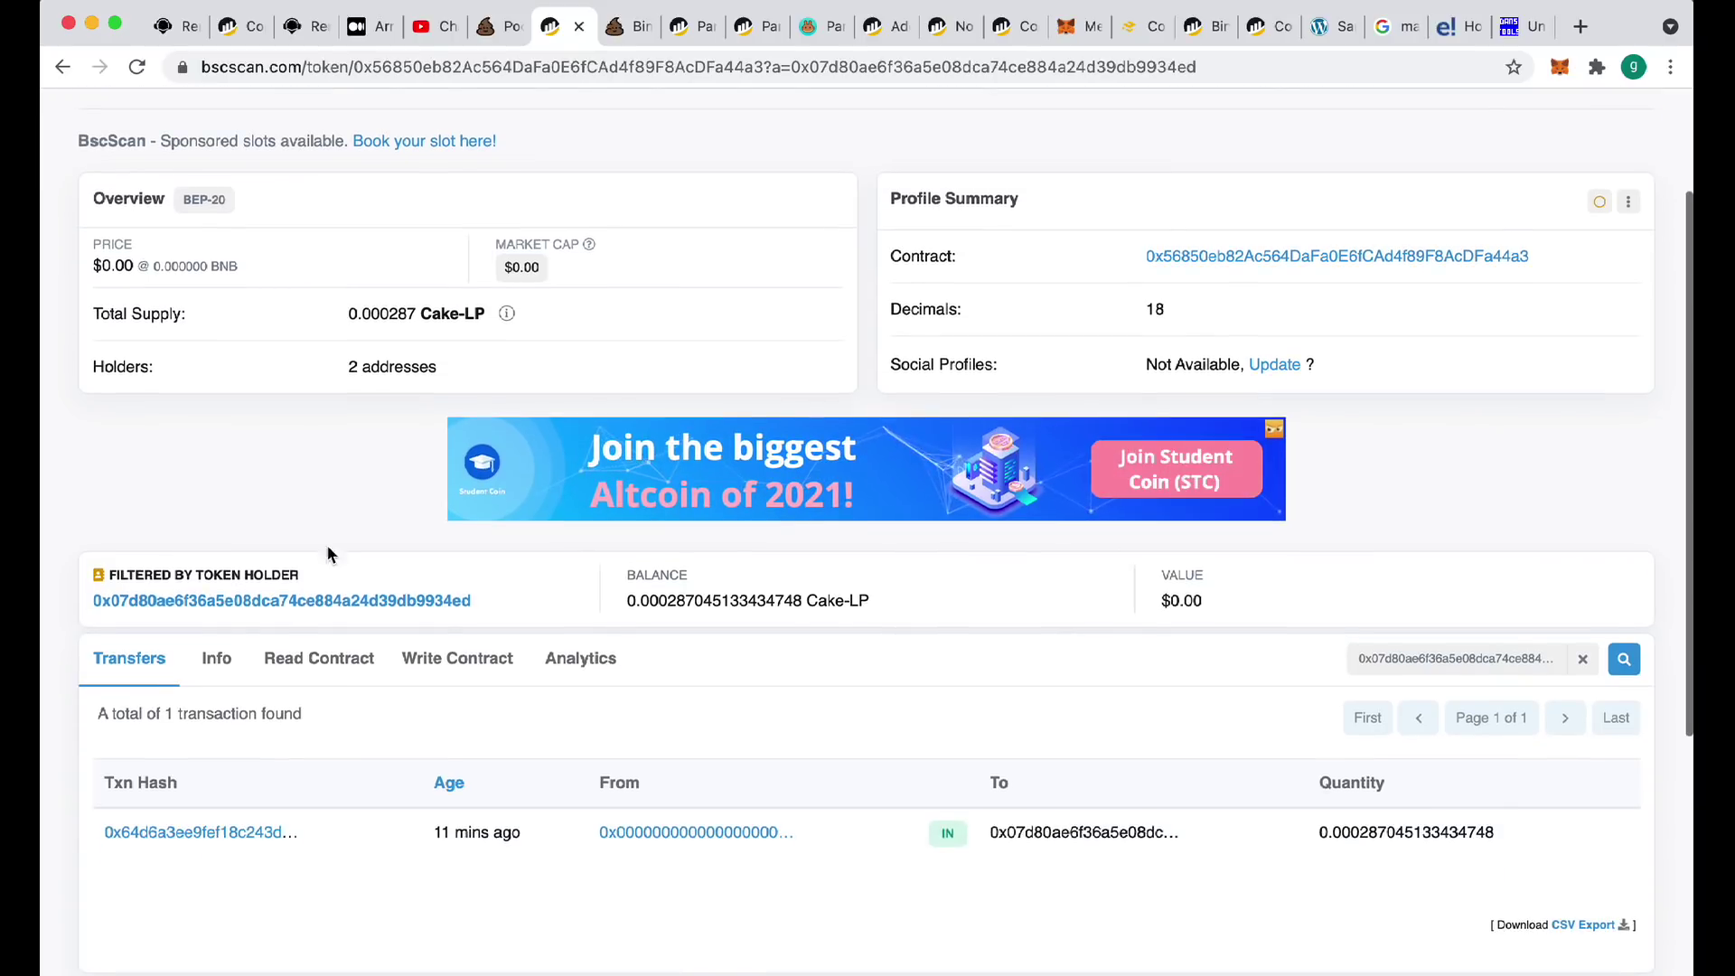
left_click(208, 602)
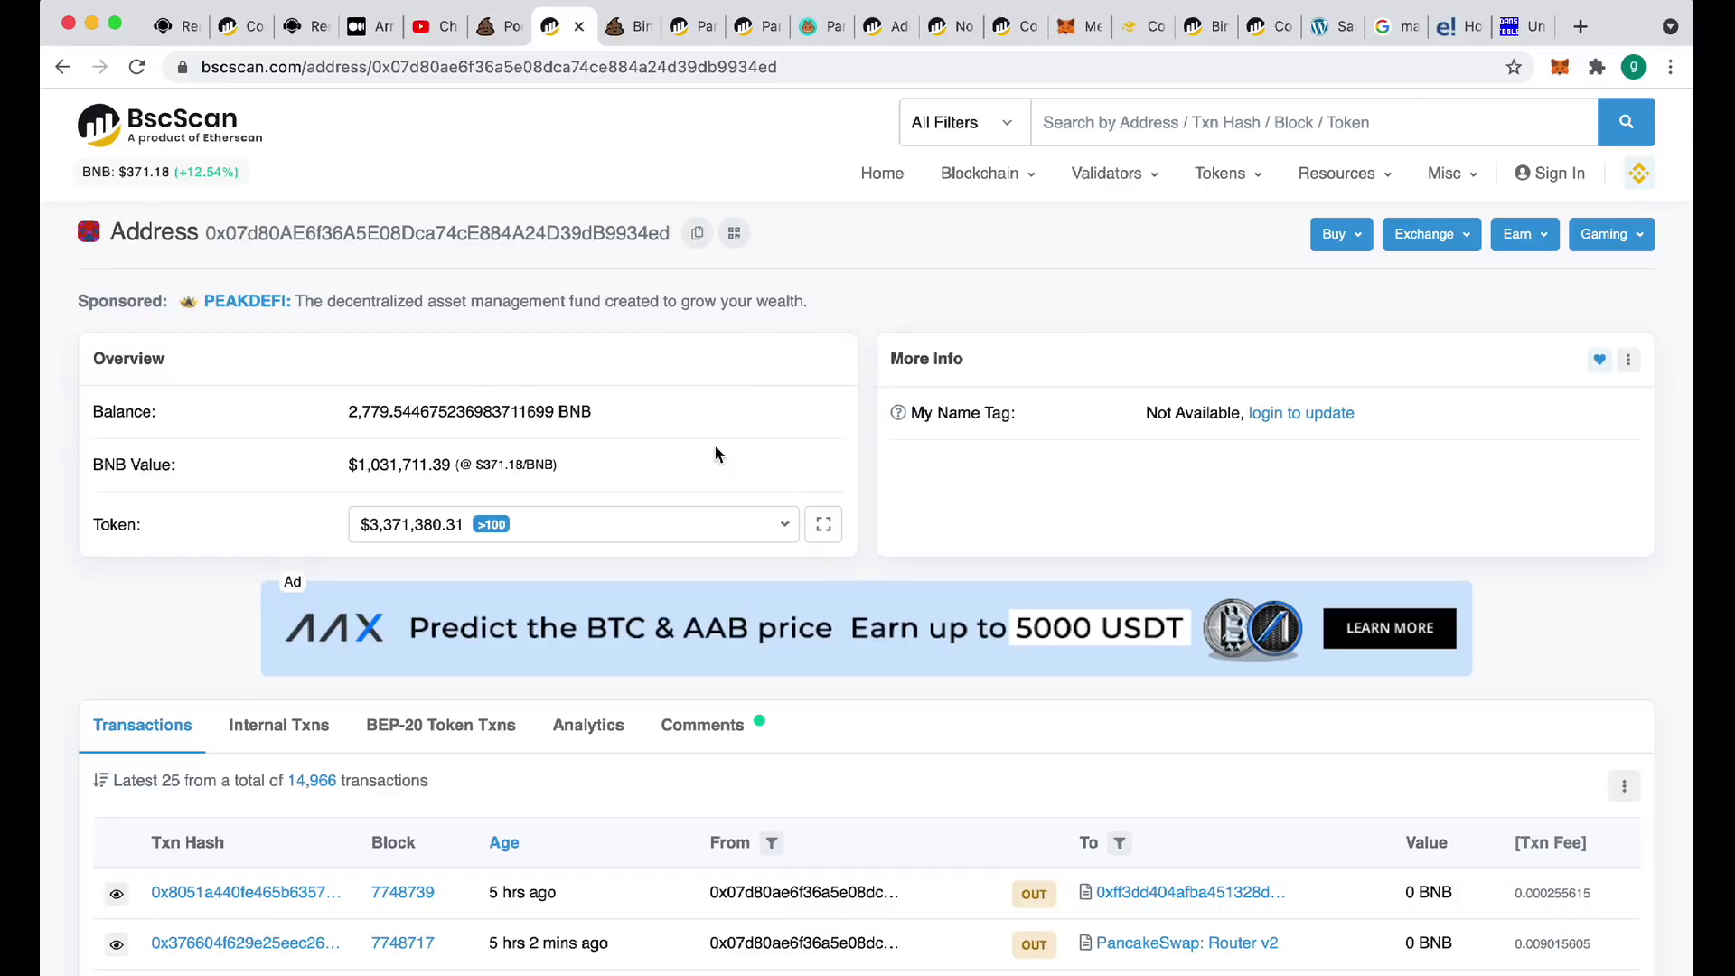
Read through the comments left on this wallet's BscScan address page
scroll(714, 454, "down", 3)
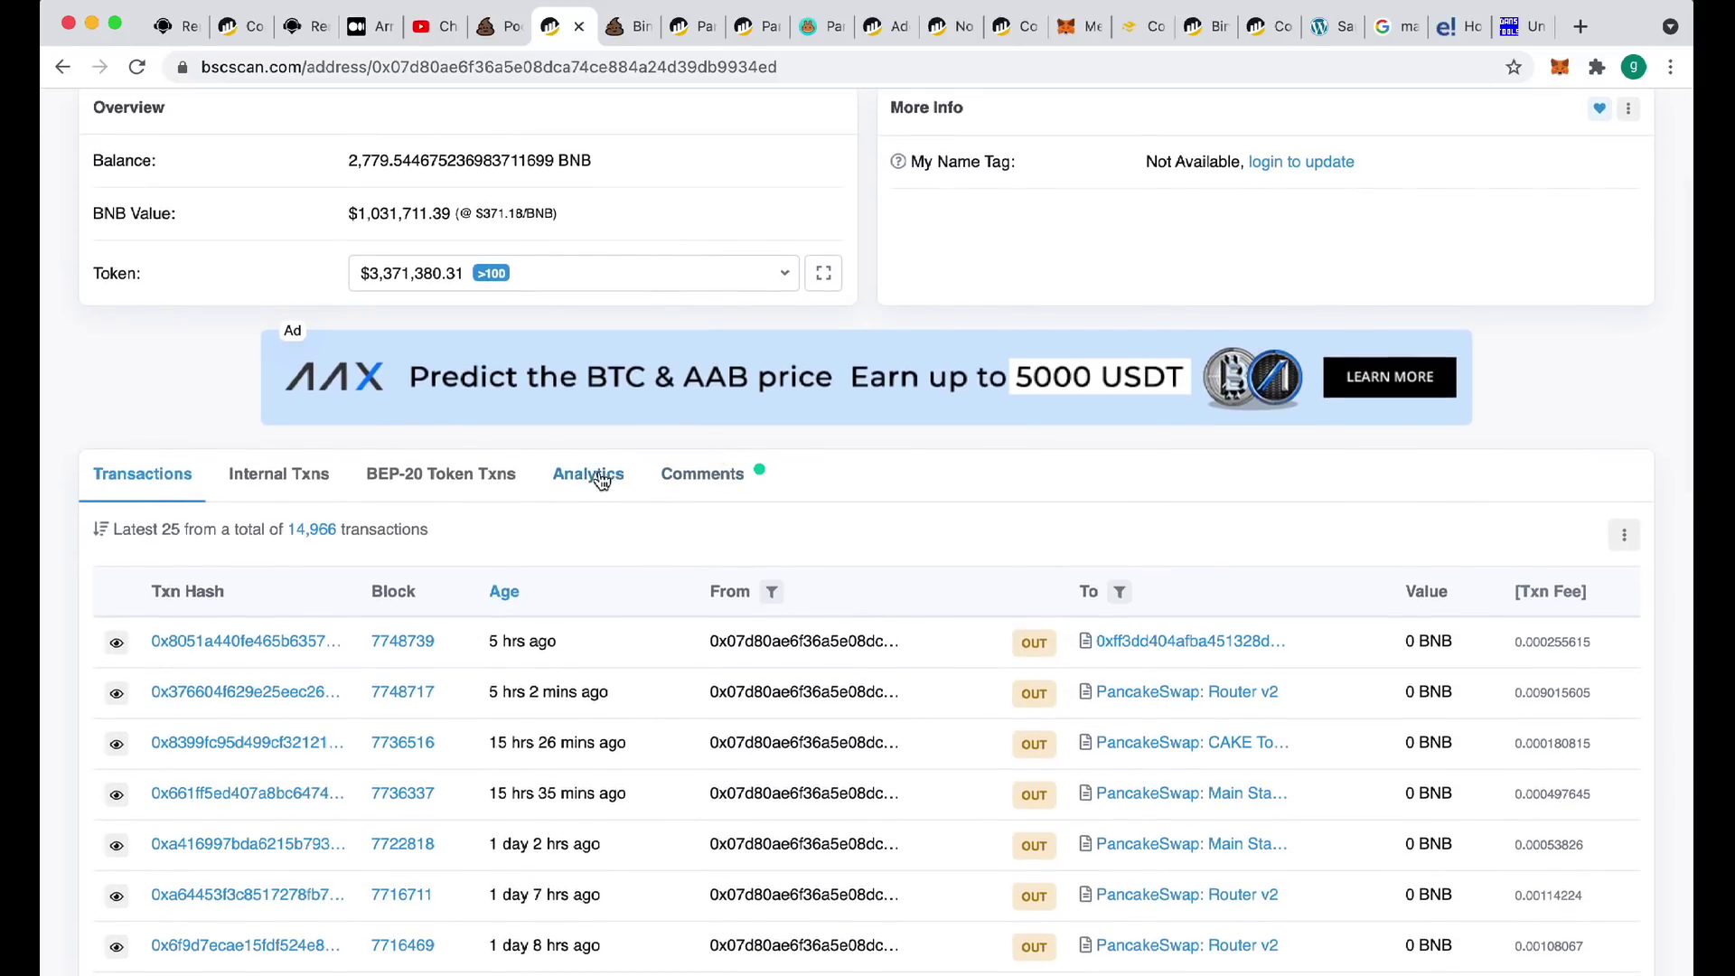
left_click(703, 474)
scroll(620, 516, "down", 3)
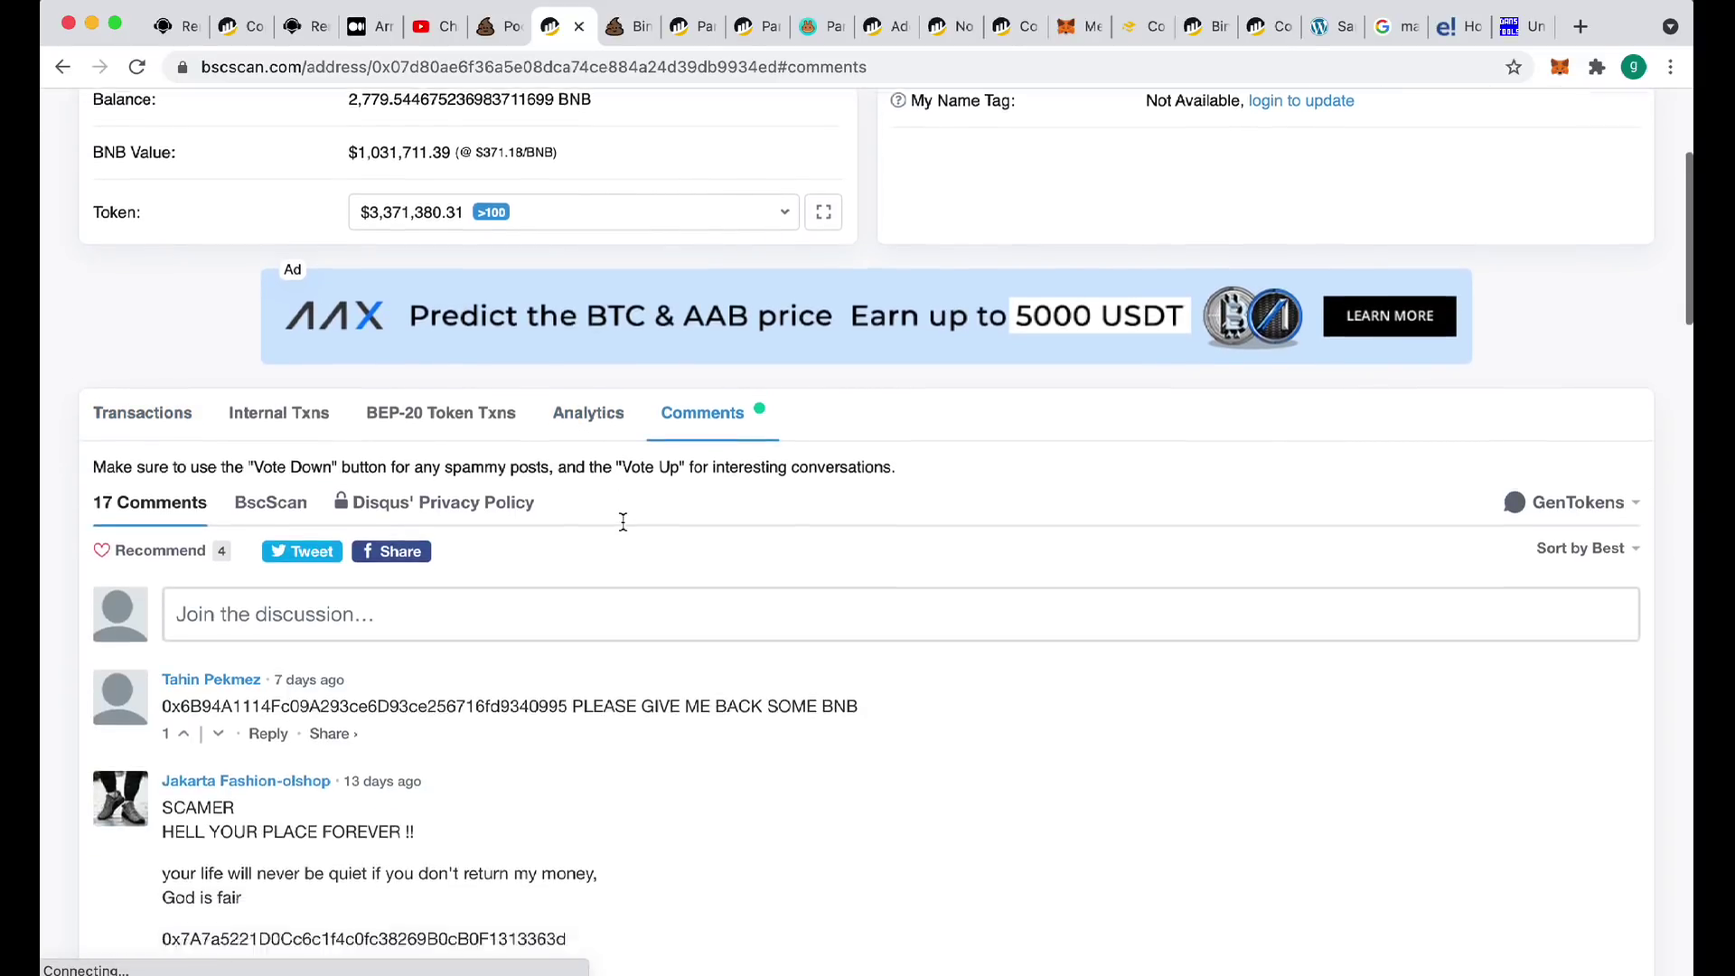
scroll(623, 523, "down", 7)
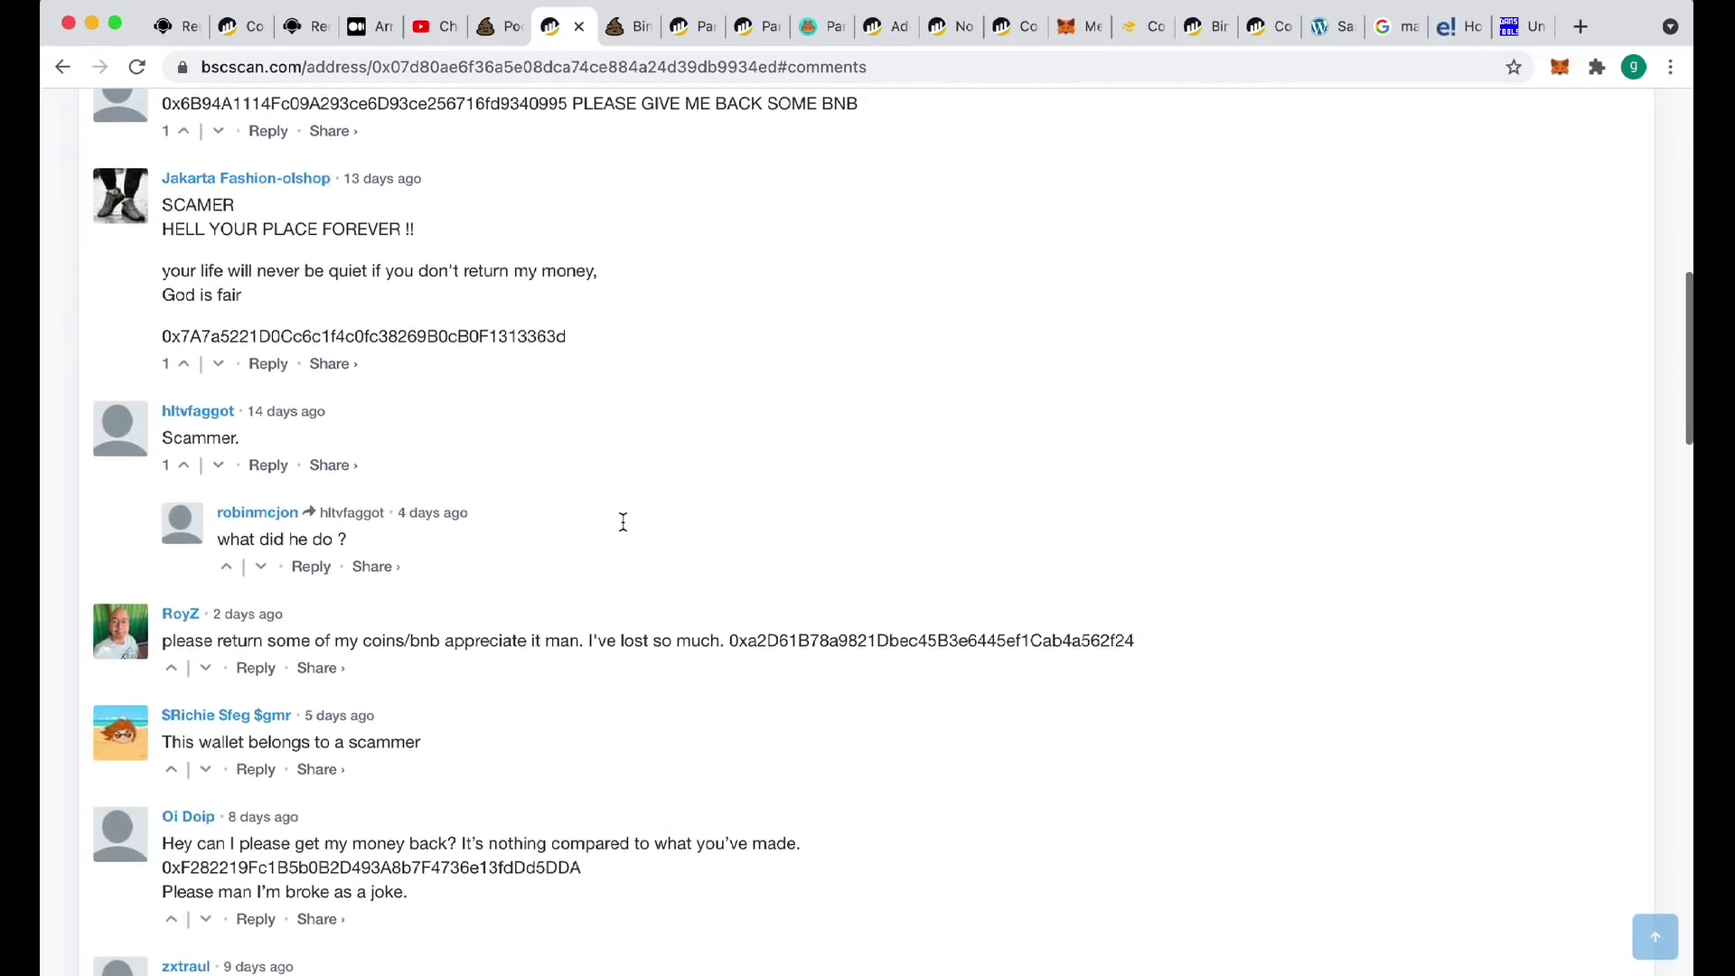
scroll(623, 523, "down", 8)
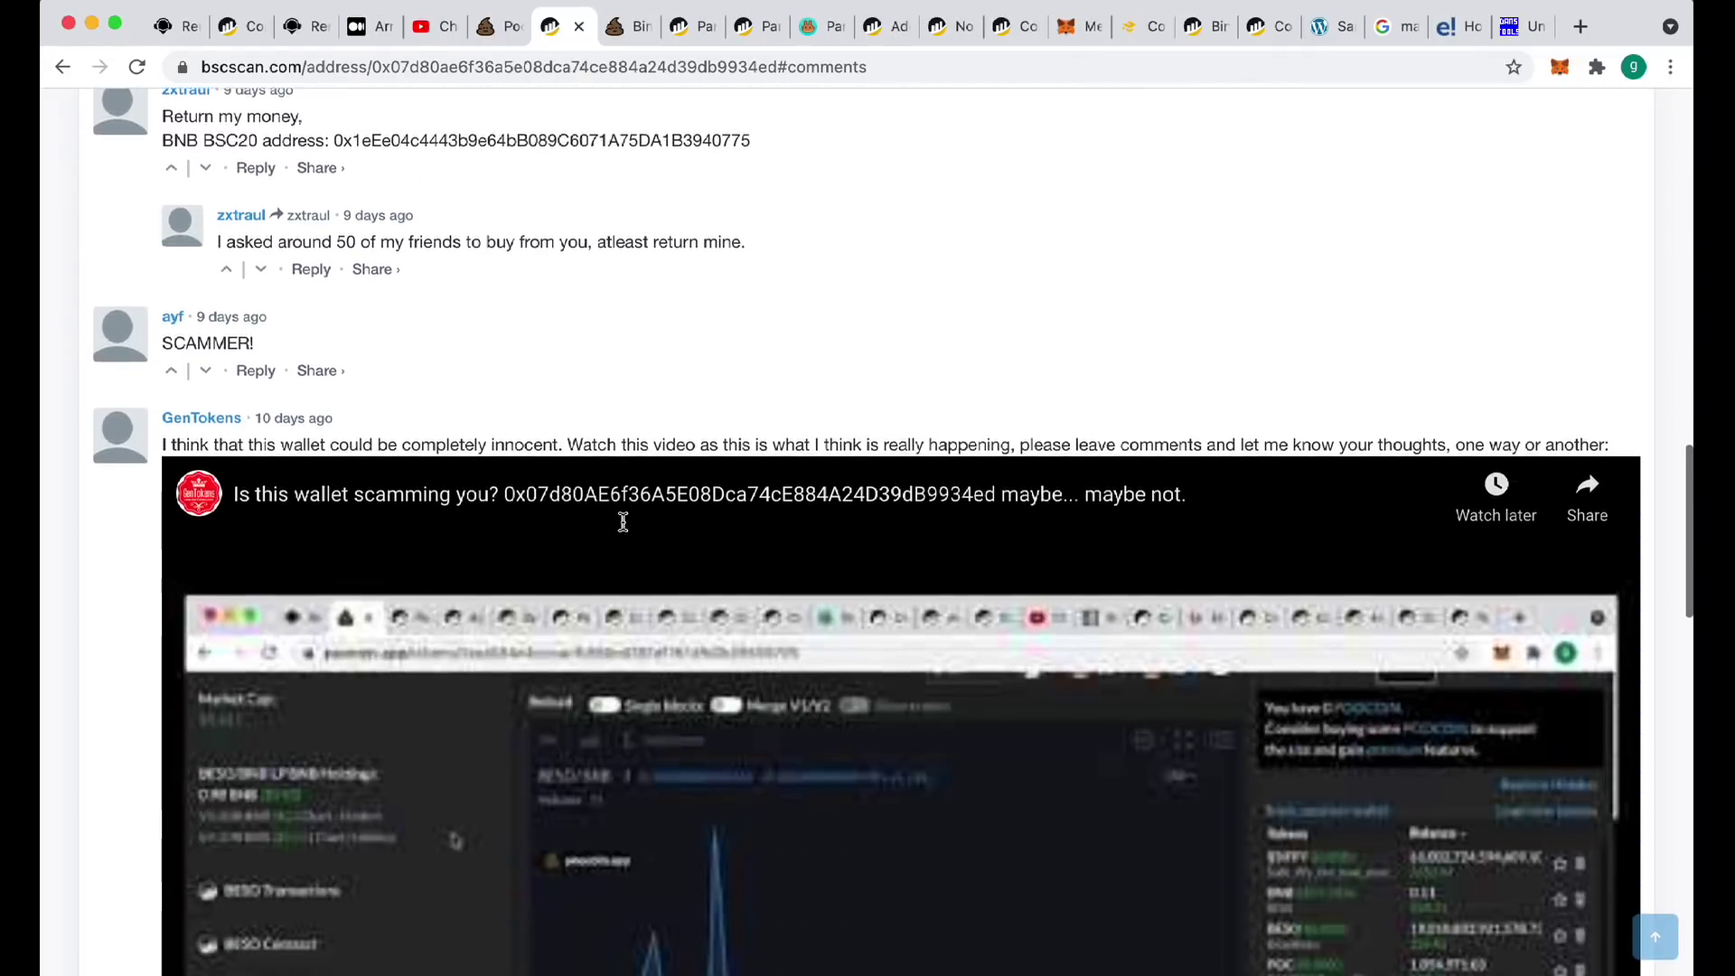
scroll(623, 522, "down", 4)
scroll(623, 523, "up", 20)
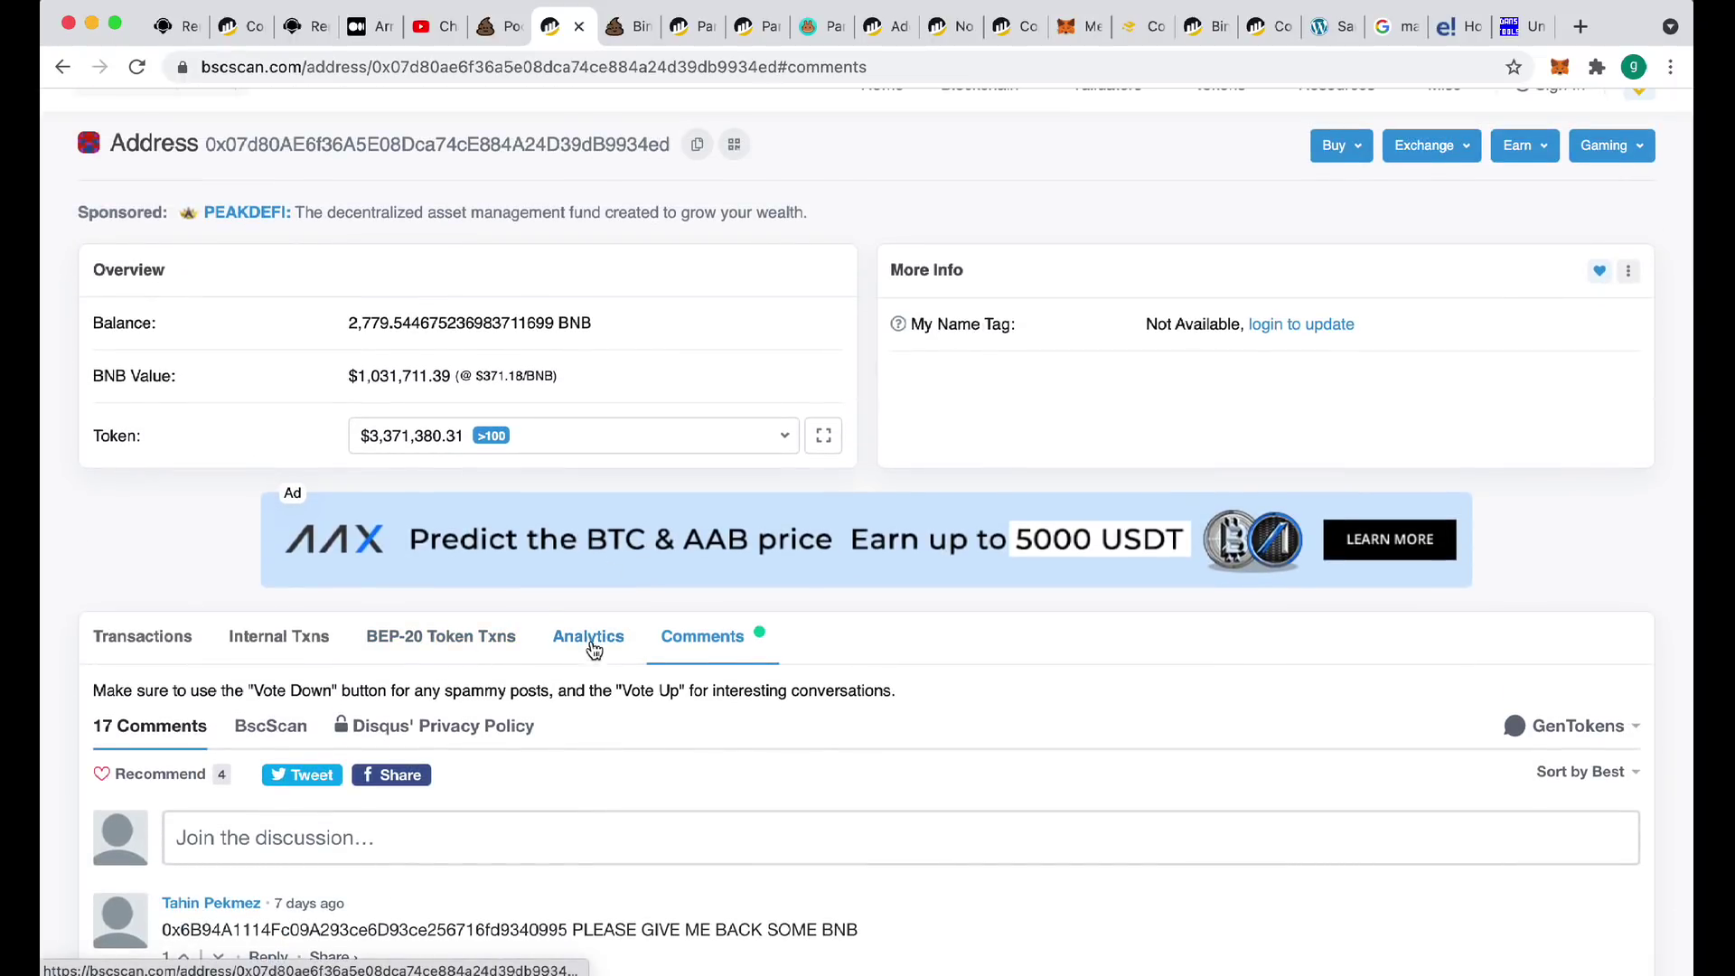
Open the analytics on this wallet's BscScan address page and reload the page
left_click(589, 638)
scroll(310, 569, "down", 3)
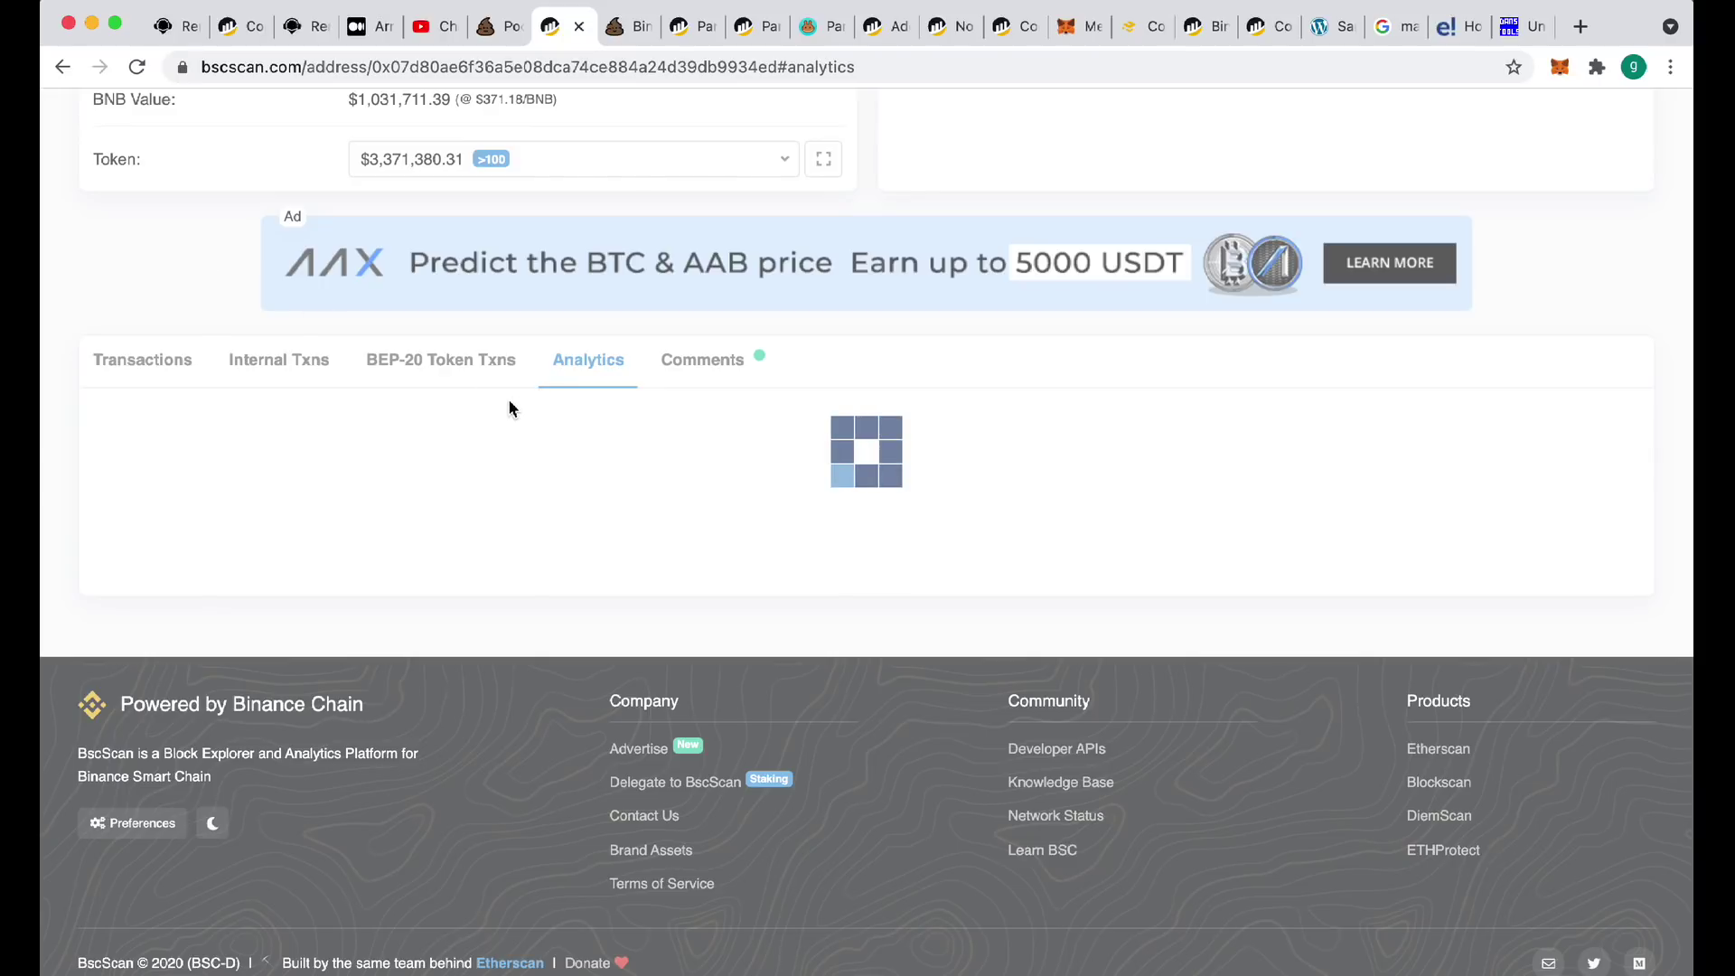
left_click(873, 67)
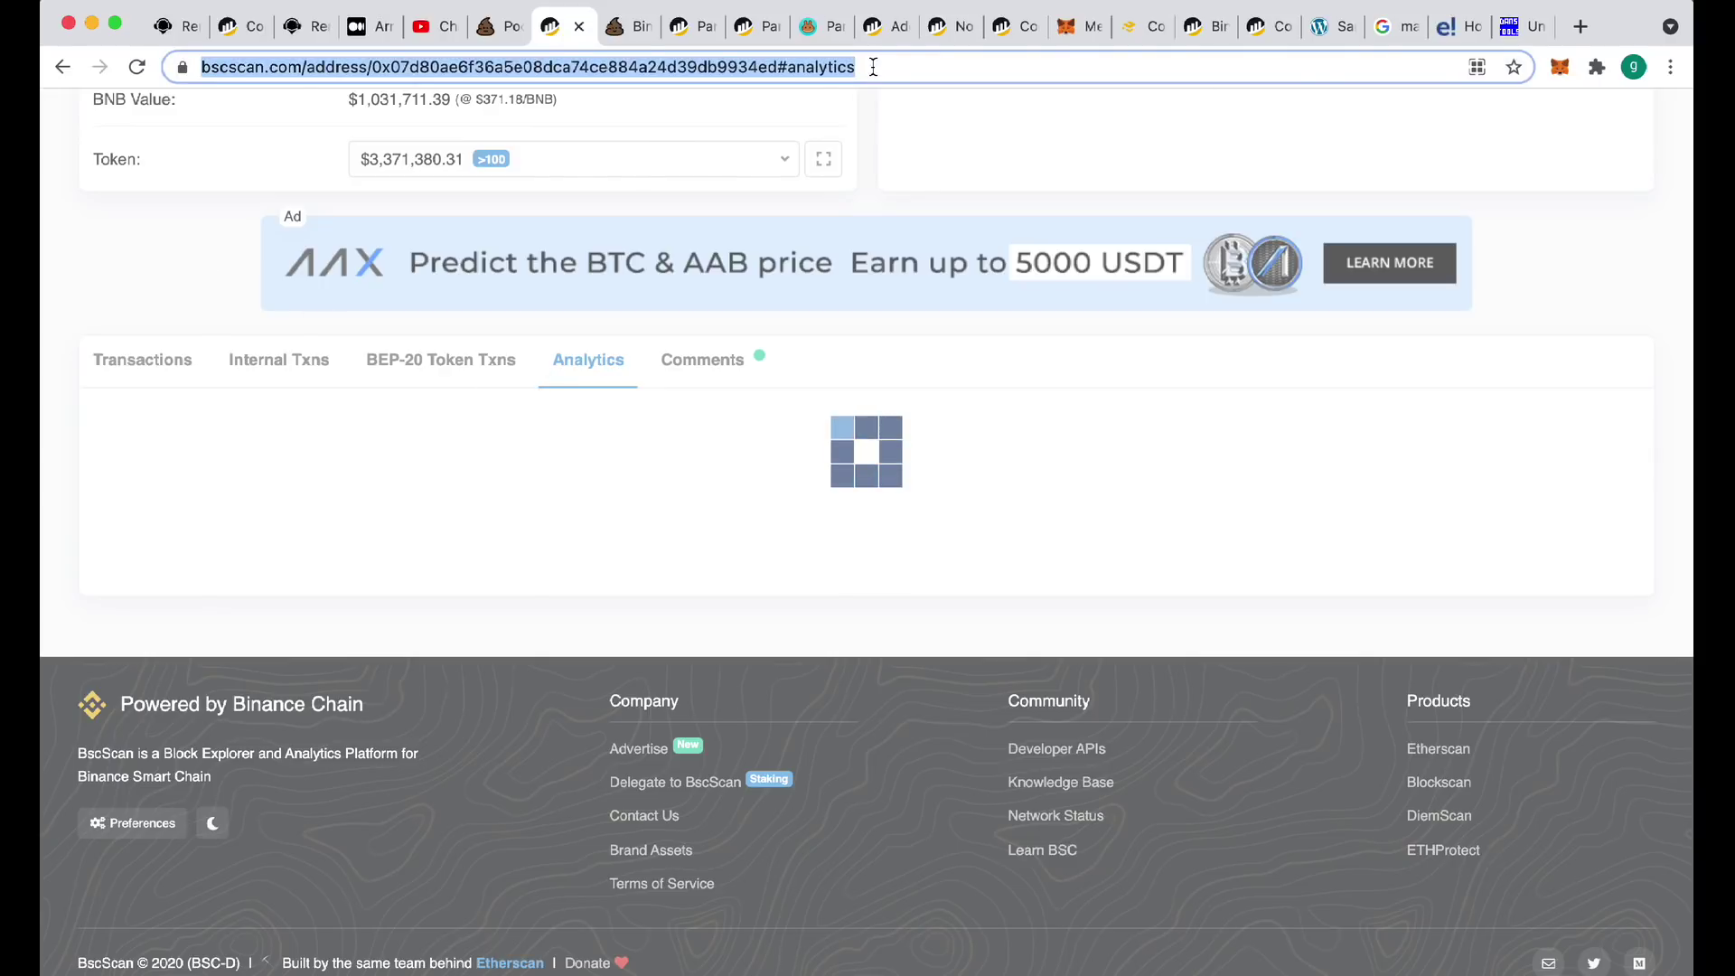
key("Return")
left_click(779, 67)
left_click(786, 67)
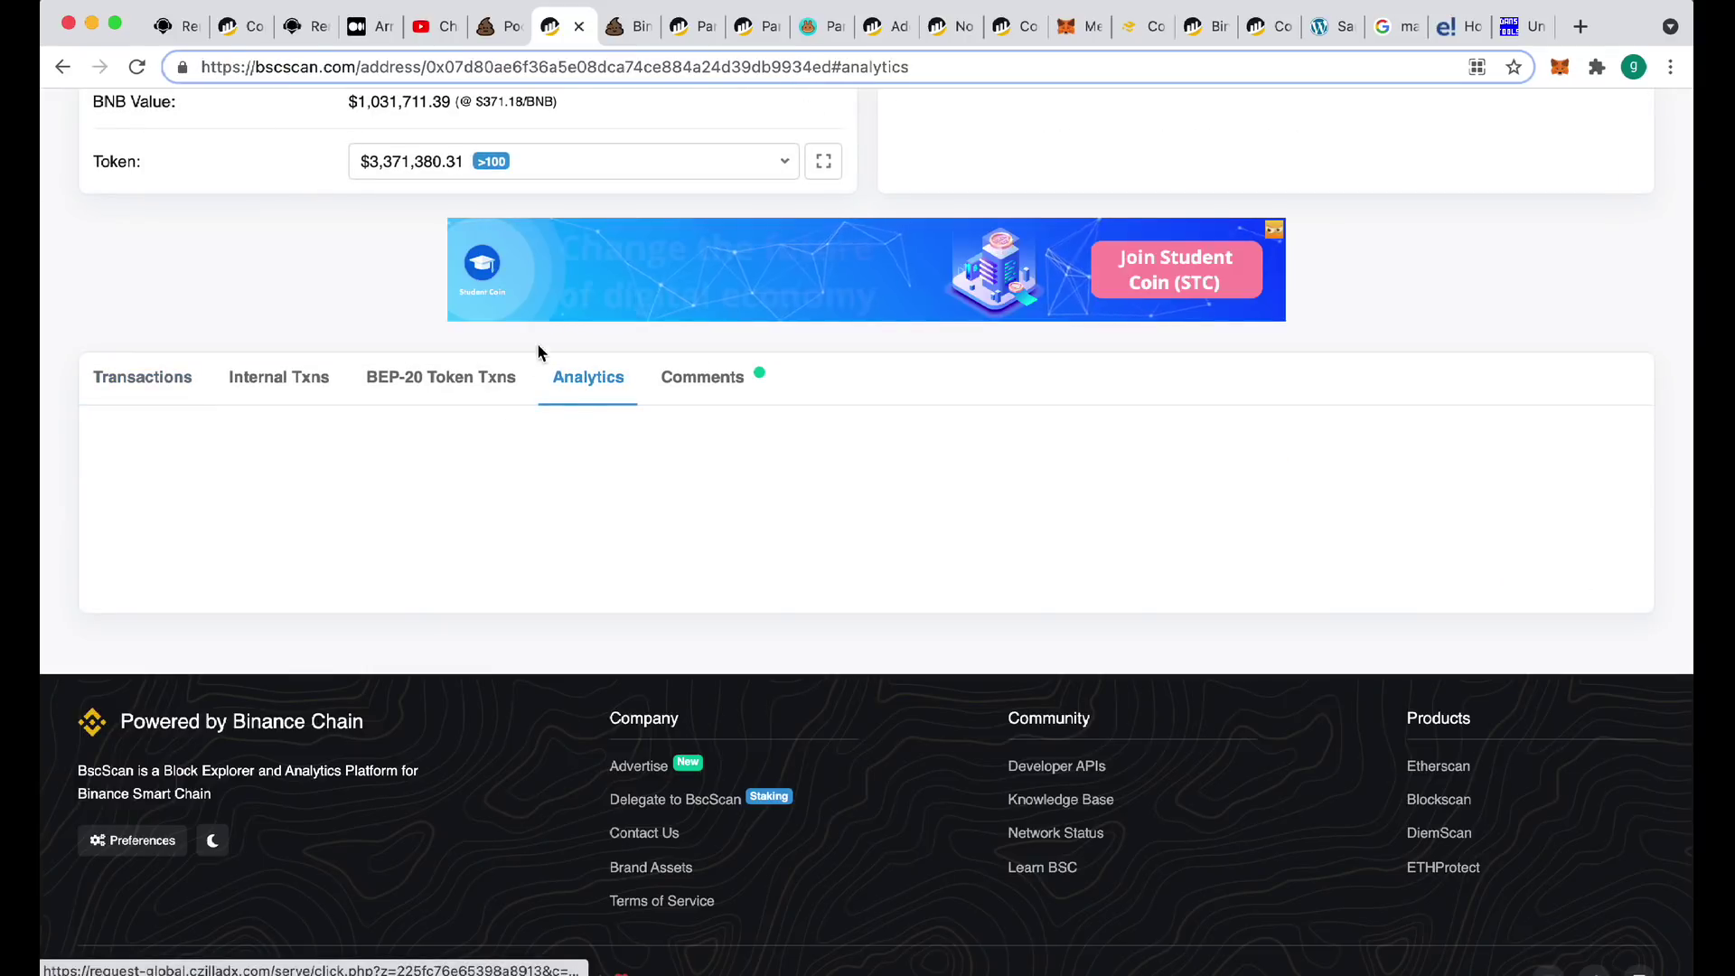
Show the wallet's BNB balance history, highlight the highest-balance figure and inspect the 25 May 2021 point on the chart
left_click(259, 441)
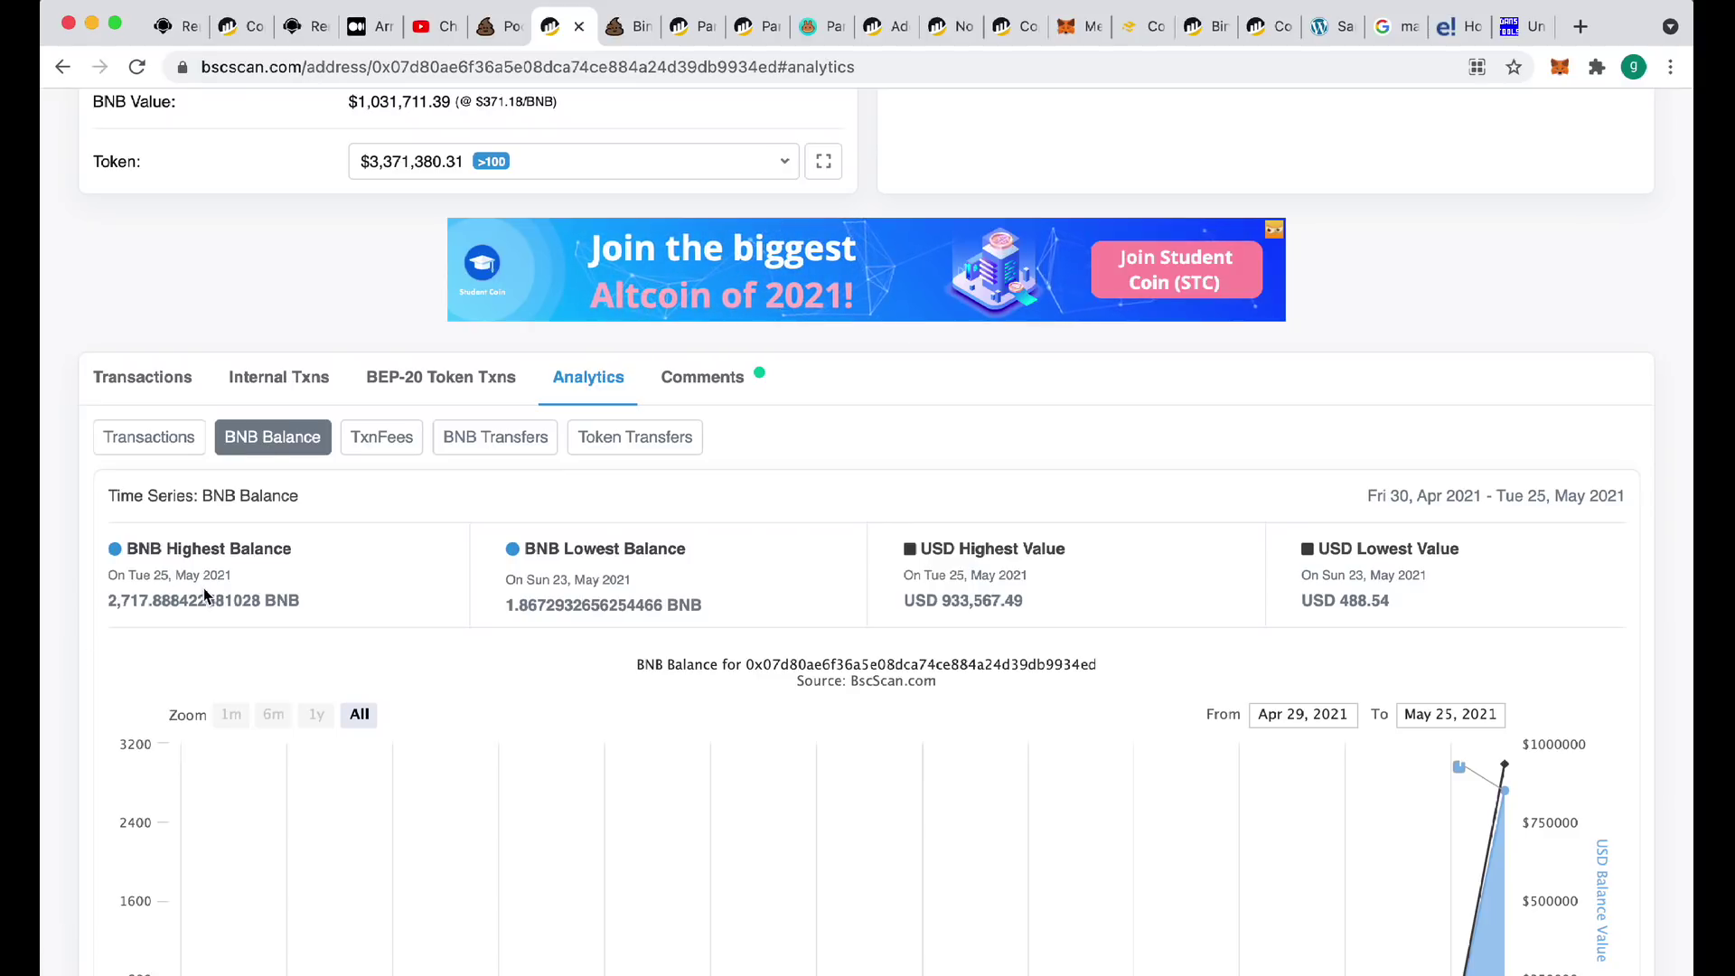
left_click_drag(110, 602, 154, 600)
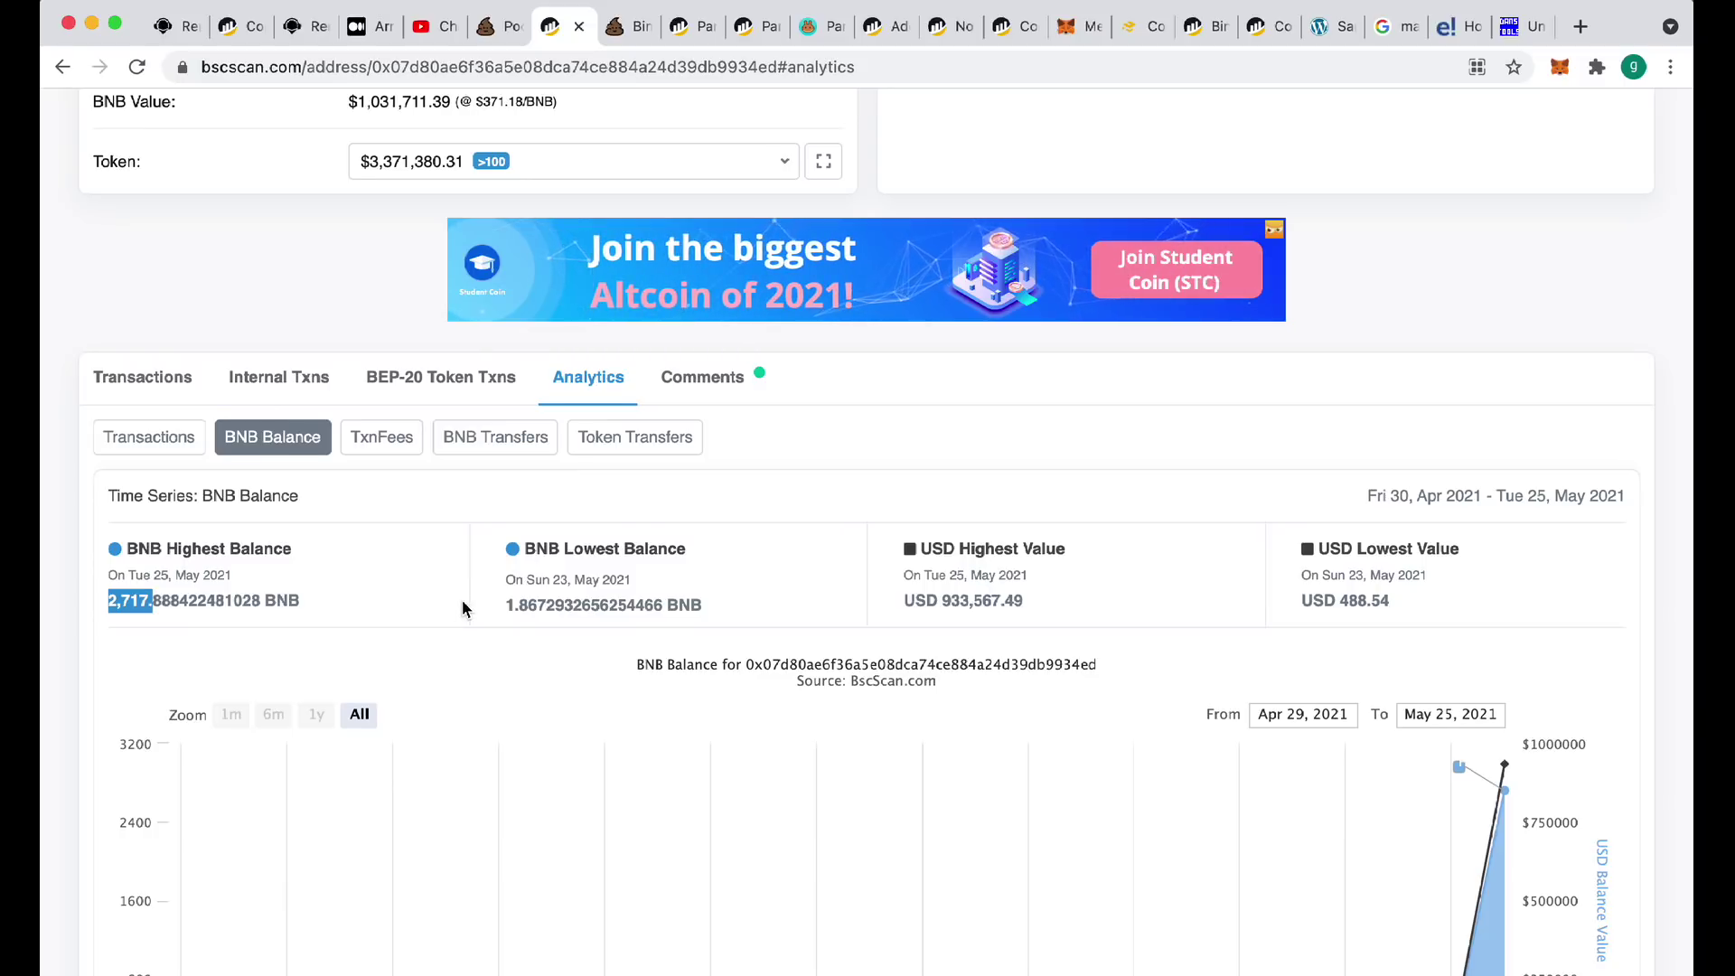
scroll(464, 608, "down", 3)
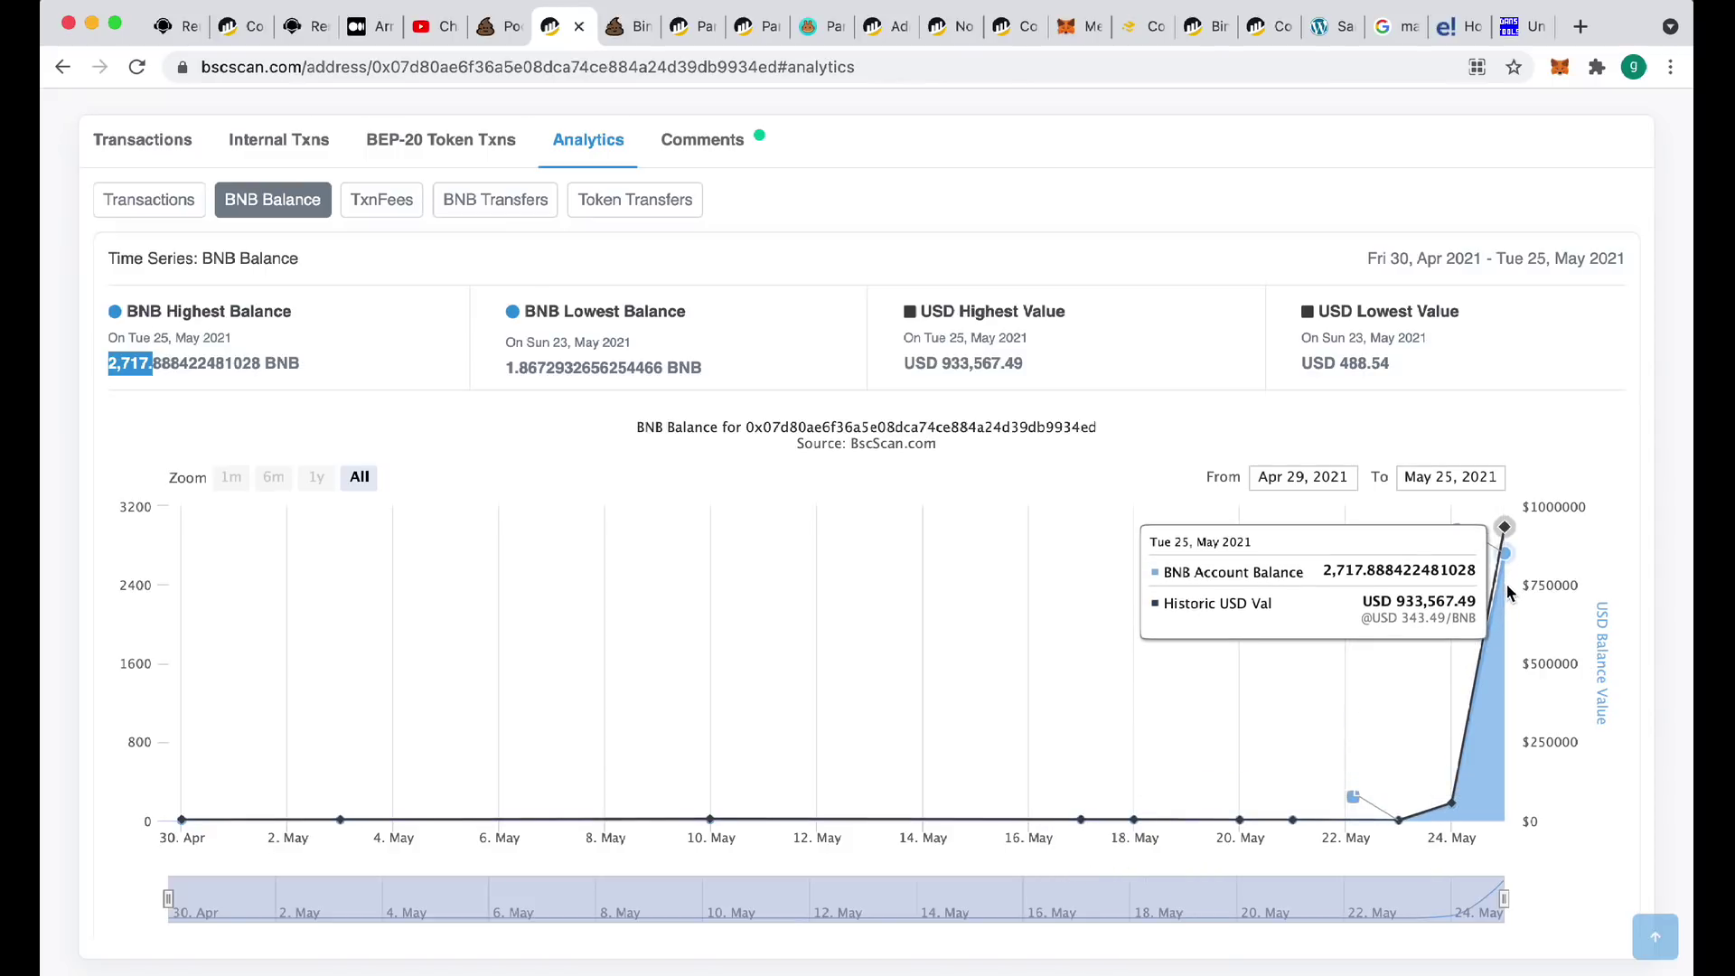
mouse_move(1505, 547)
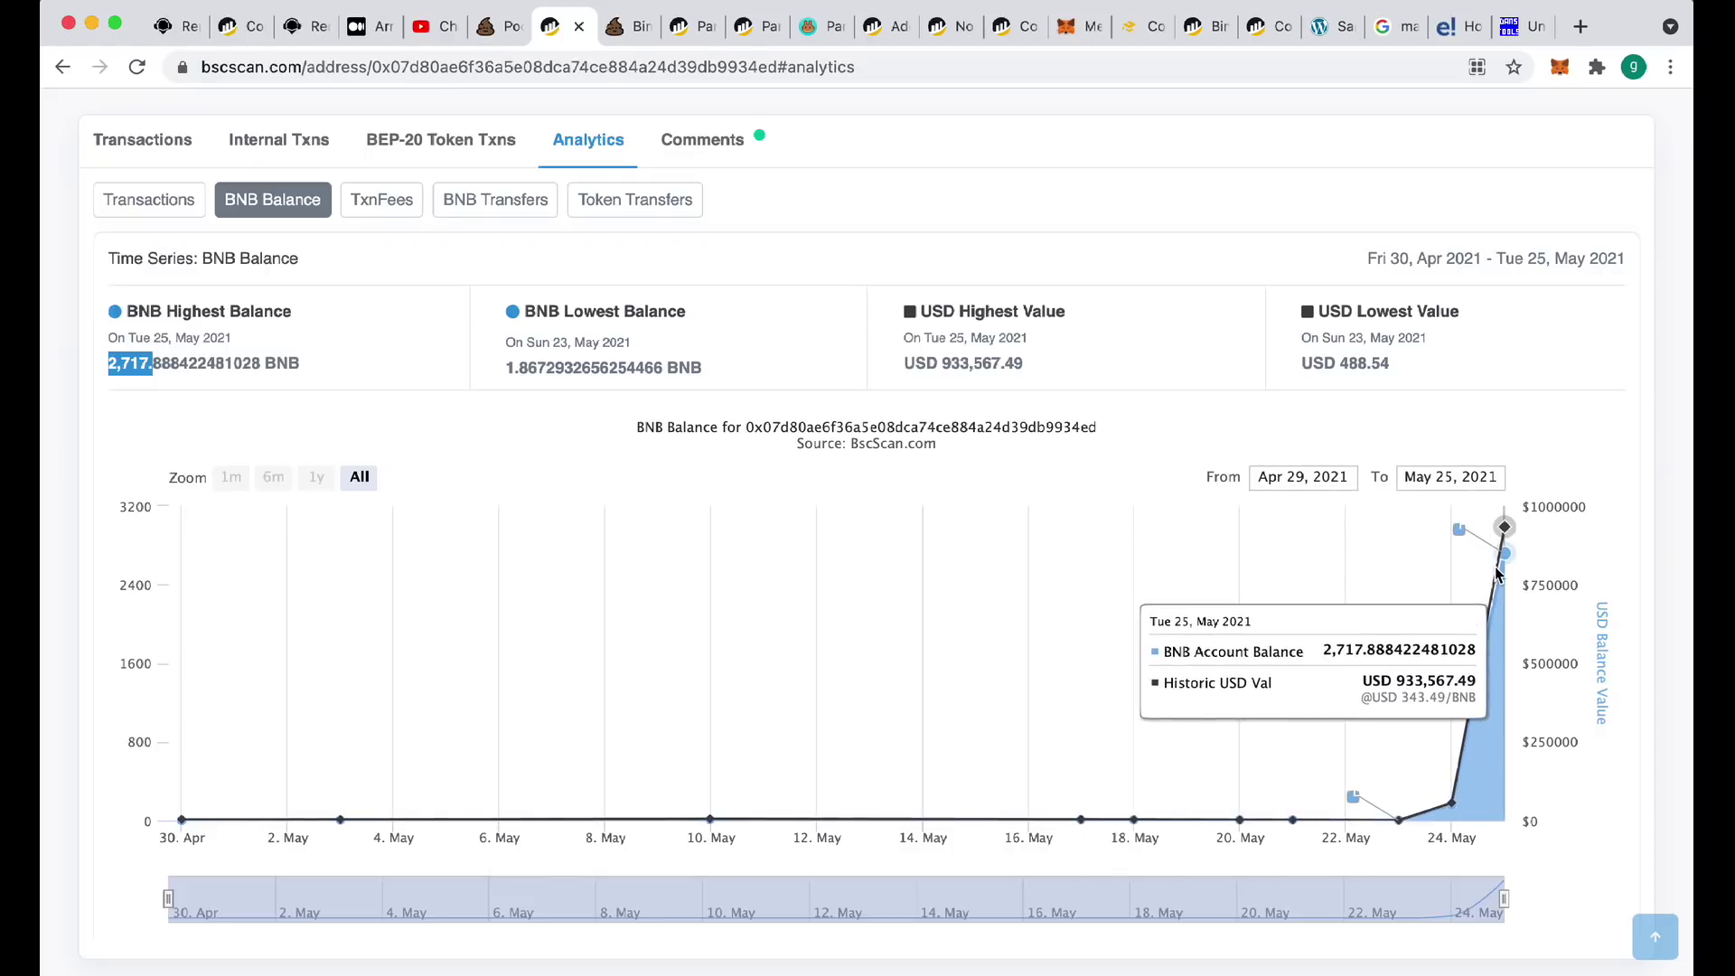
scroll(542, 416, "up", 2)
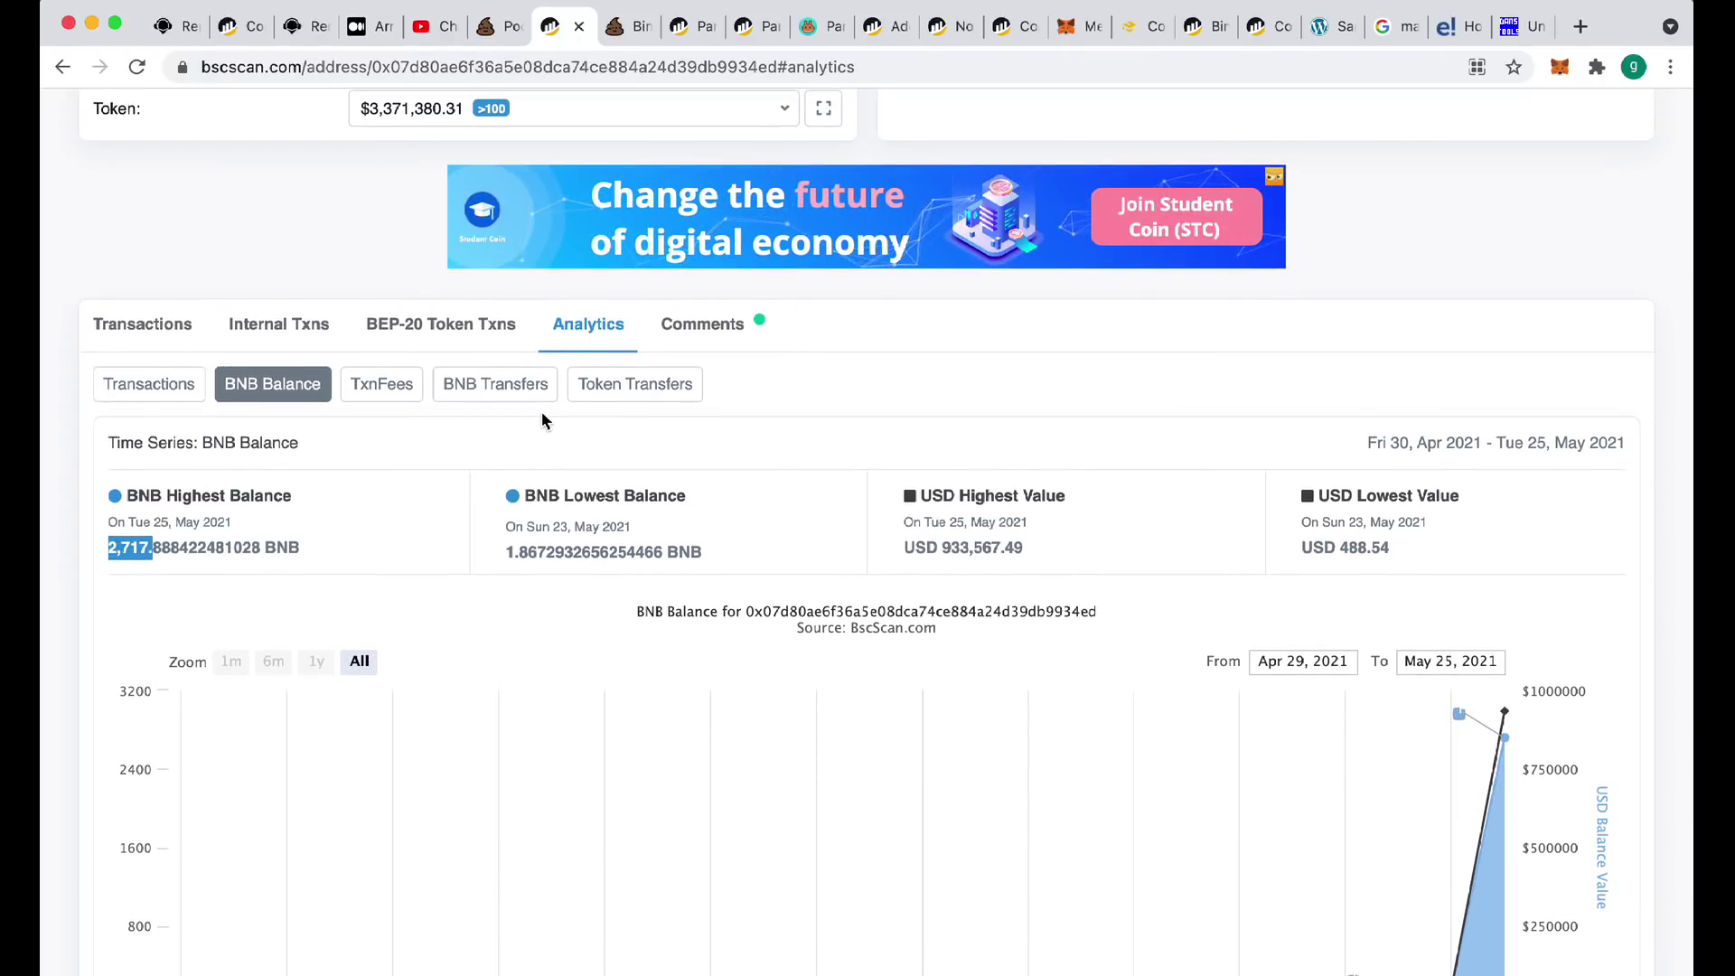
Expand the wallet's token holdings, look through the BEP-20 tokens it contains, and close the list
scroll(441, 473, "up", 2)
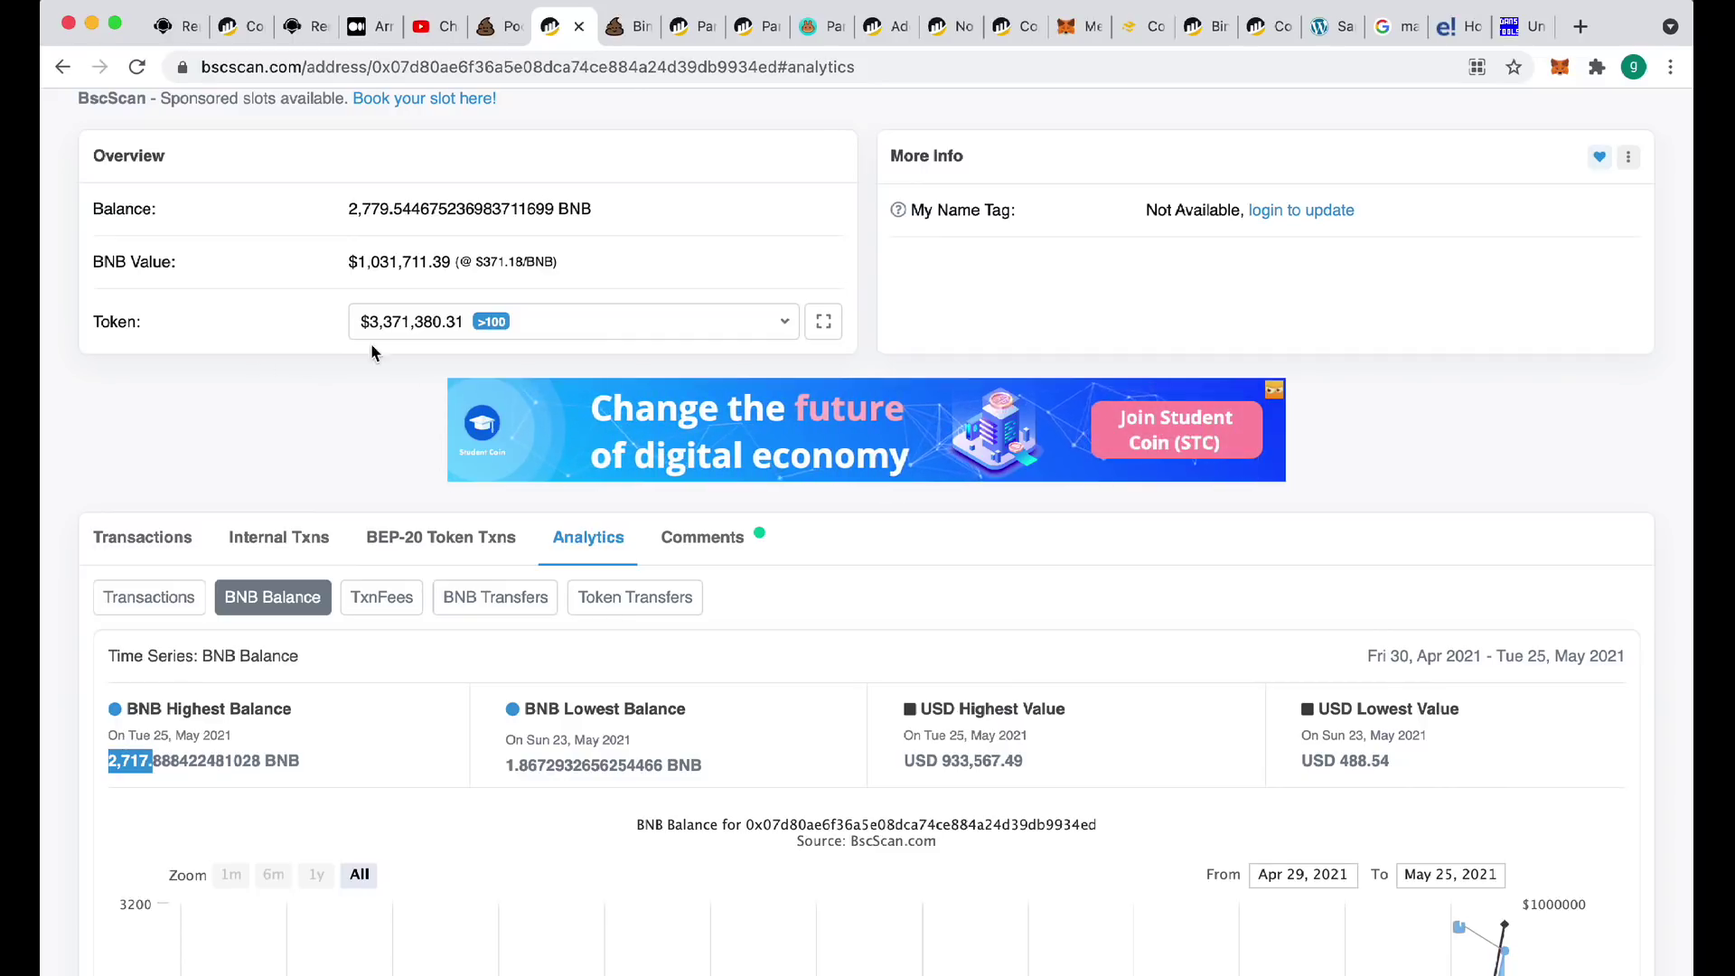
left_click(558, 326)
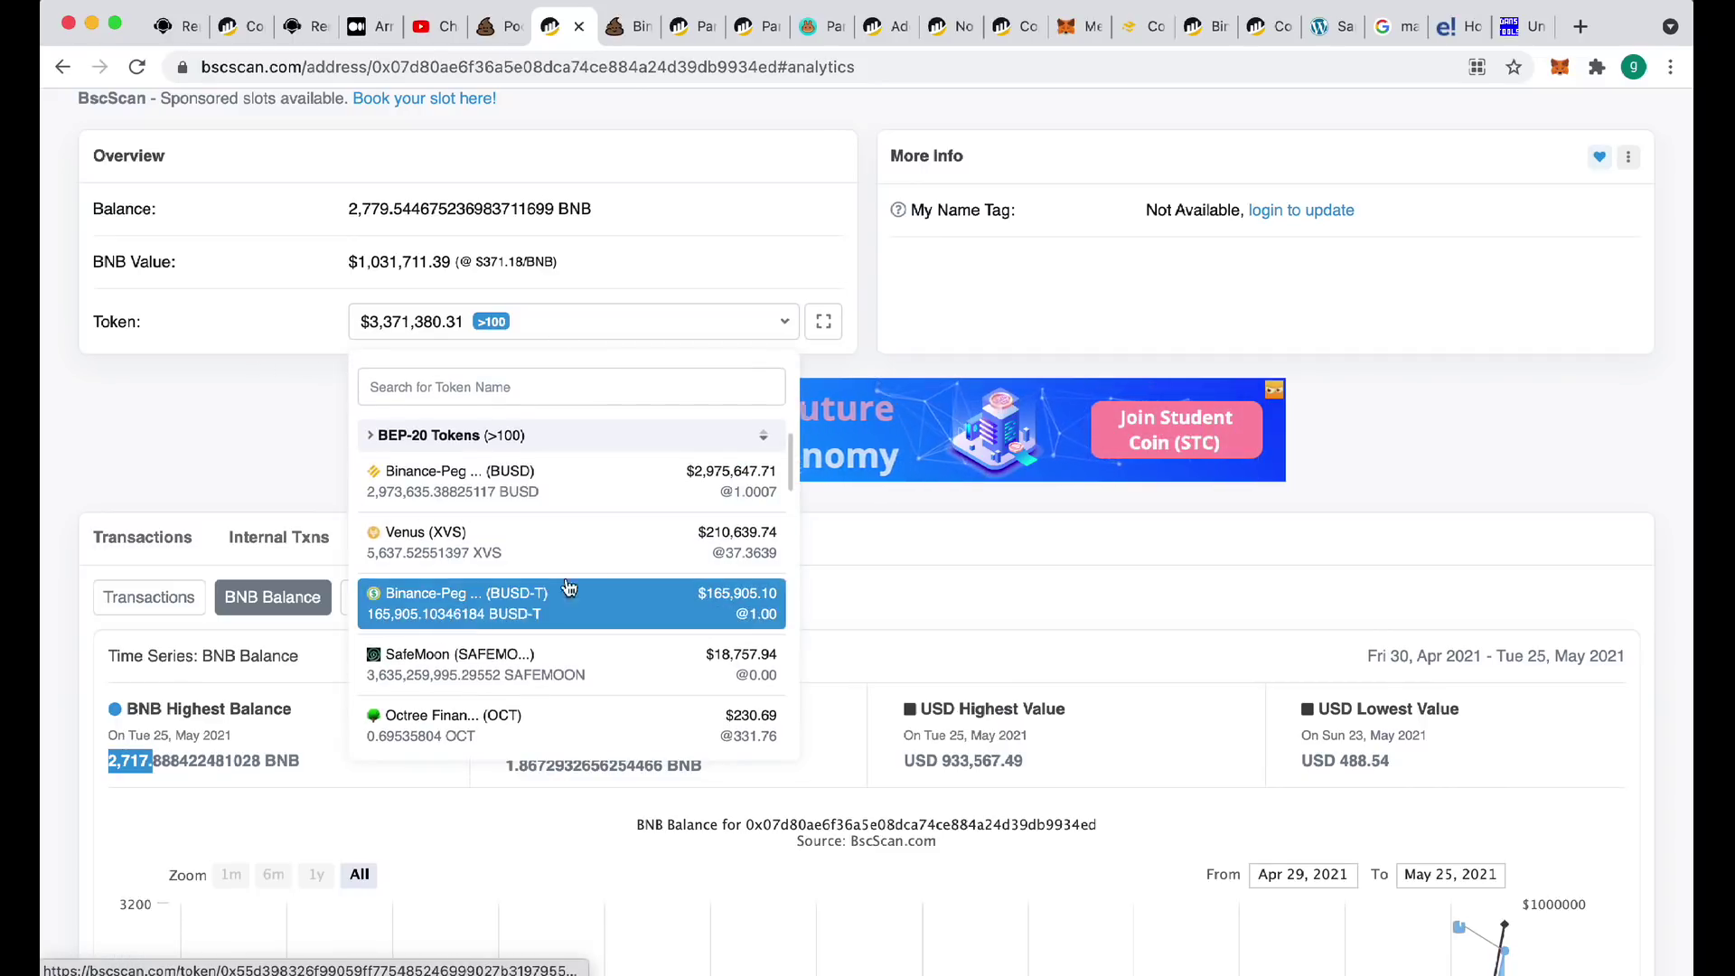
scroll(568, 588, "down", 10)
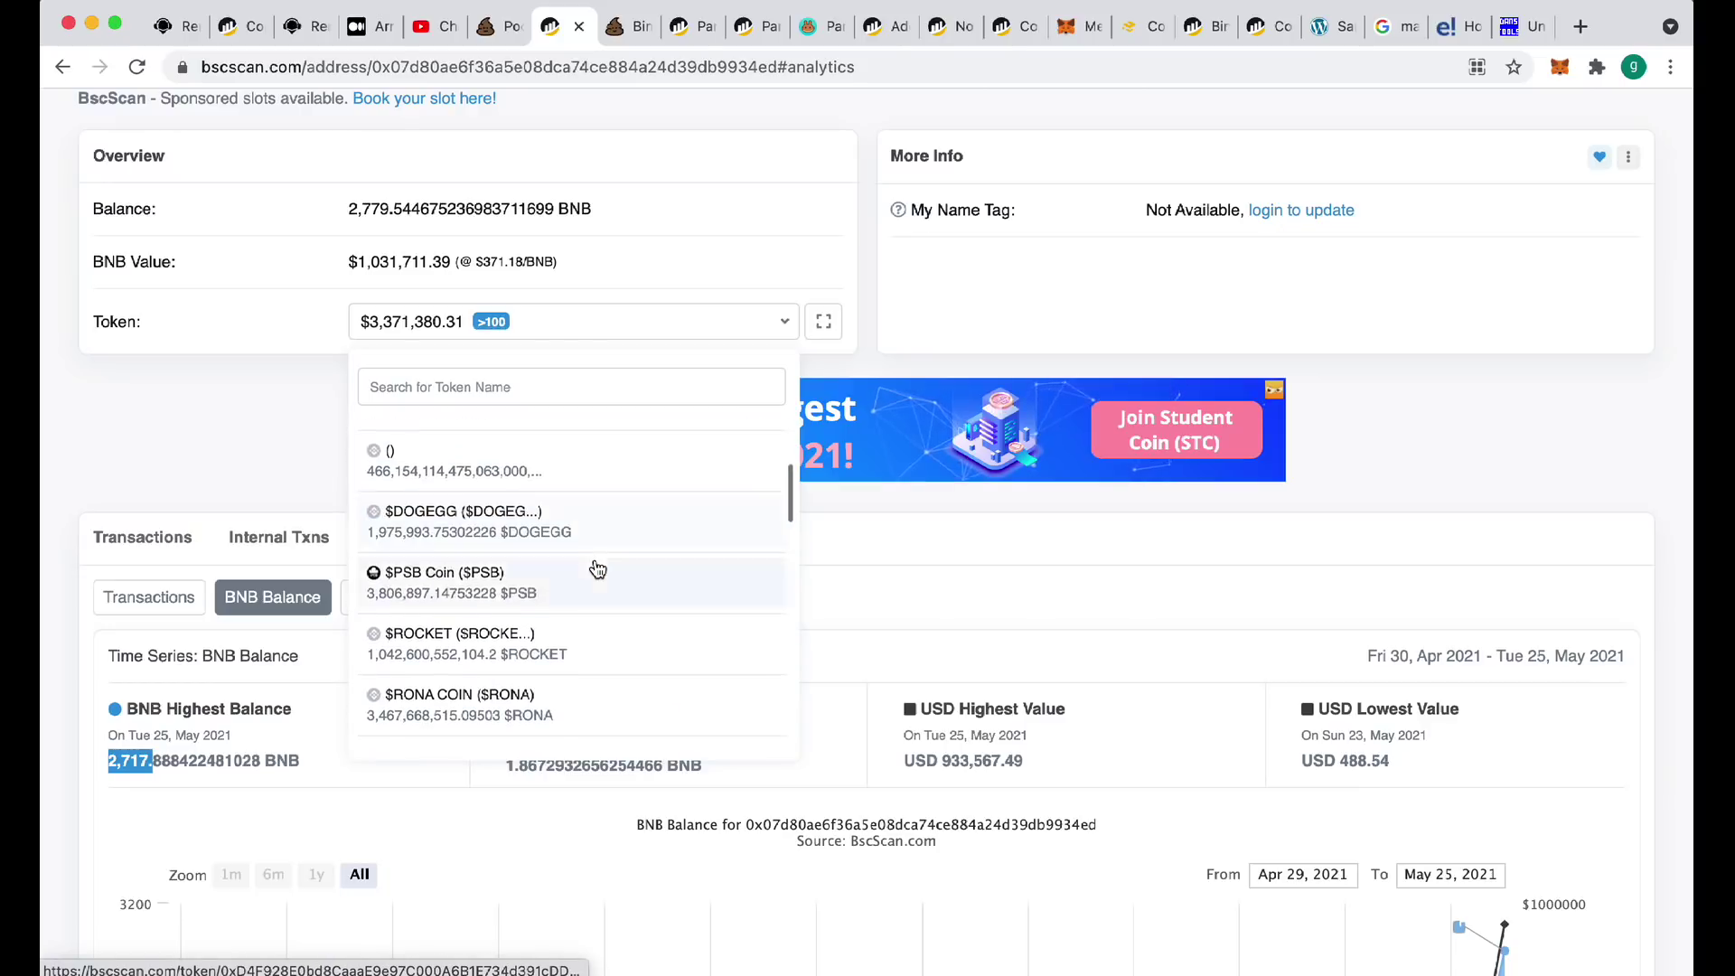
left_click(215, 448)
scroll(216, 447, "up", 2)
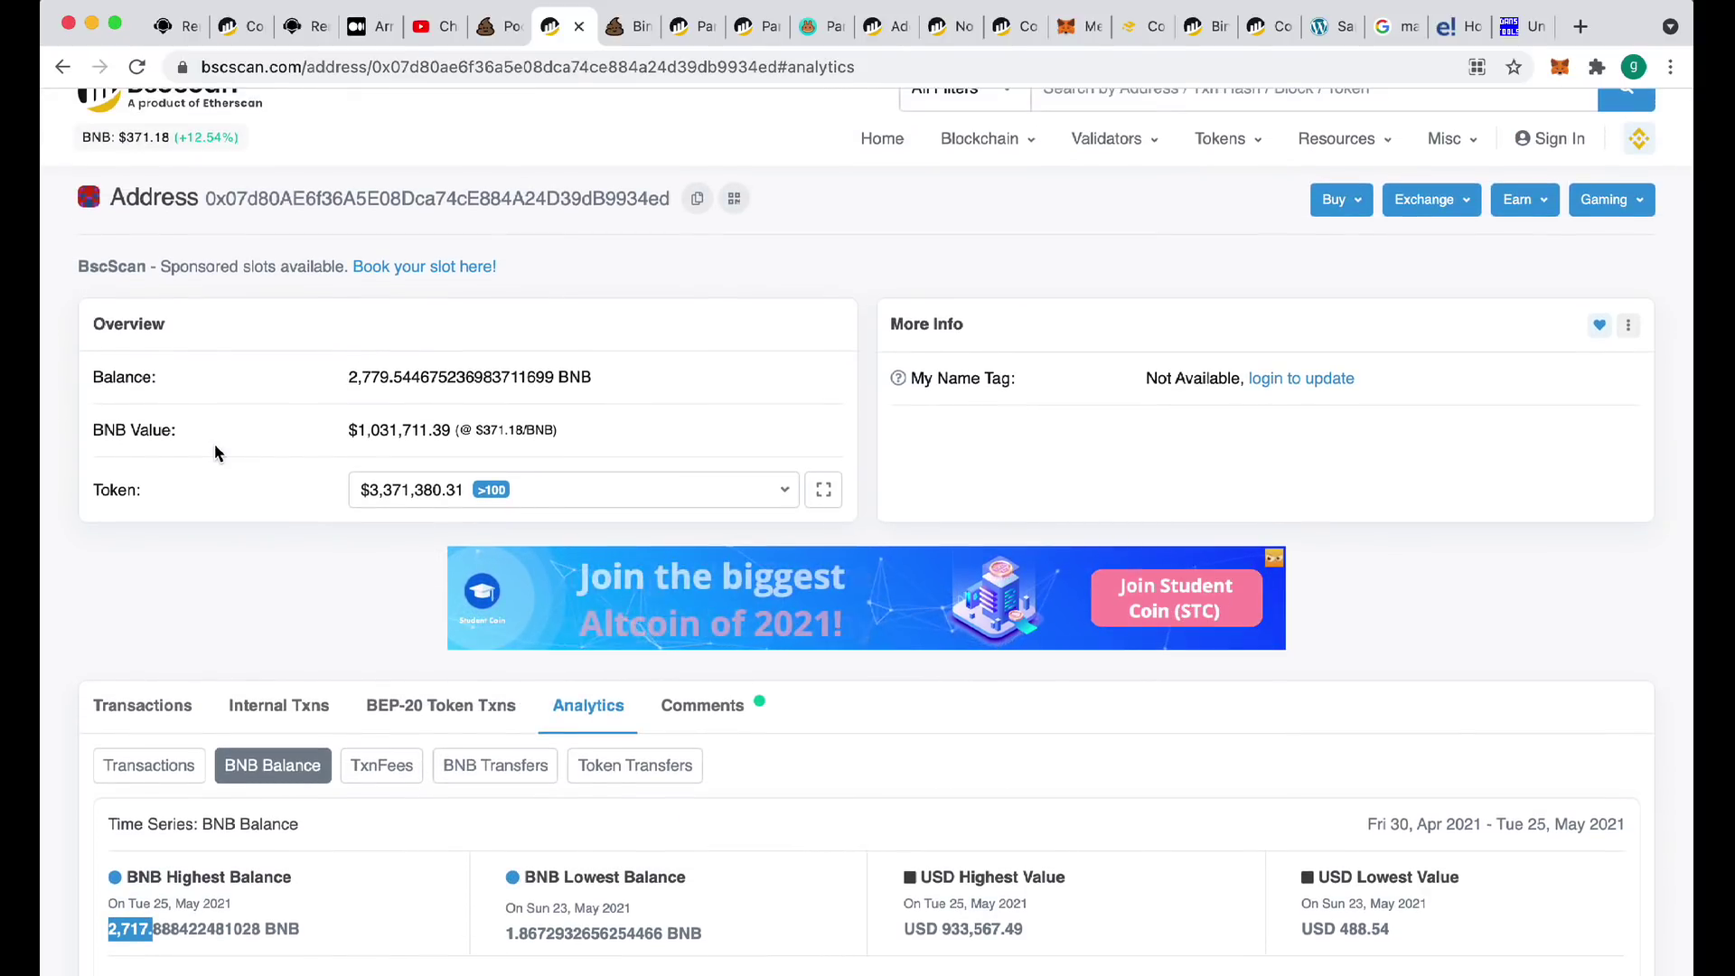
Examine the wallet's latest BEP-20 token transfers, checking their ages, senders and the Pancake LPs tokens received, then return to the overview
scroll(215, 452, "down", 4)
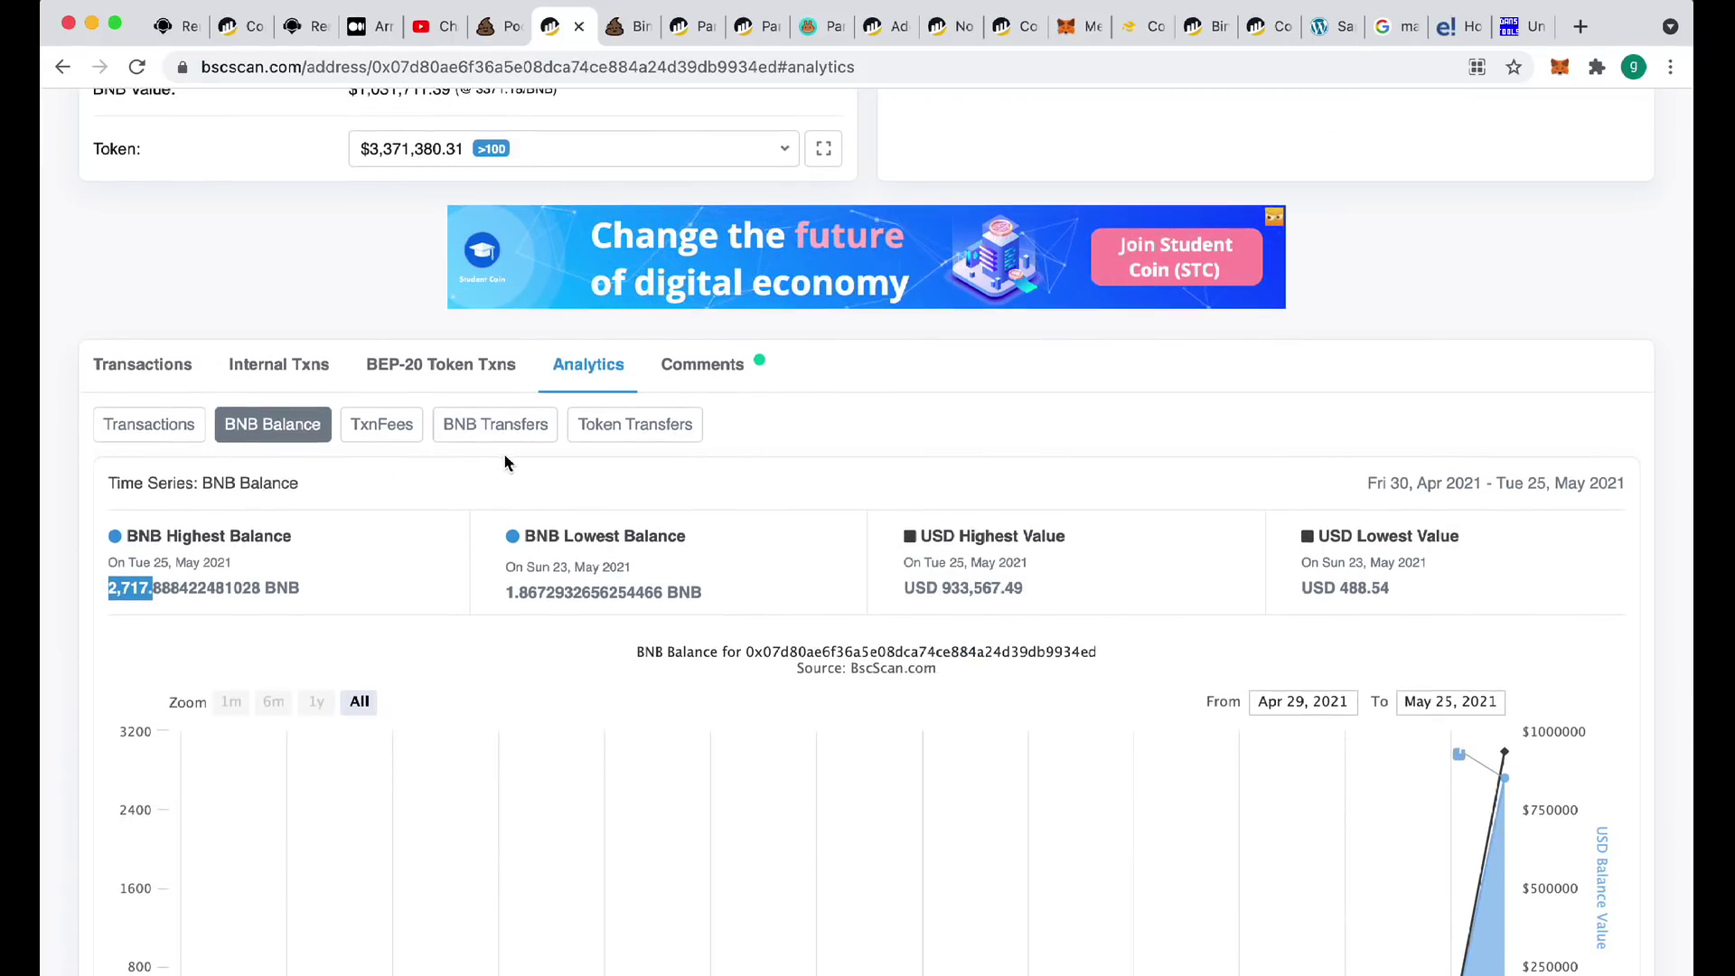
scroll(503, 459, "up", 1)
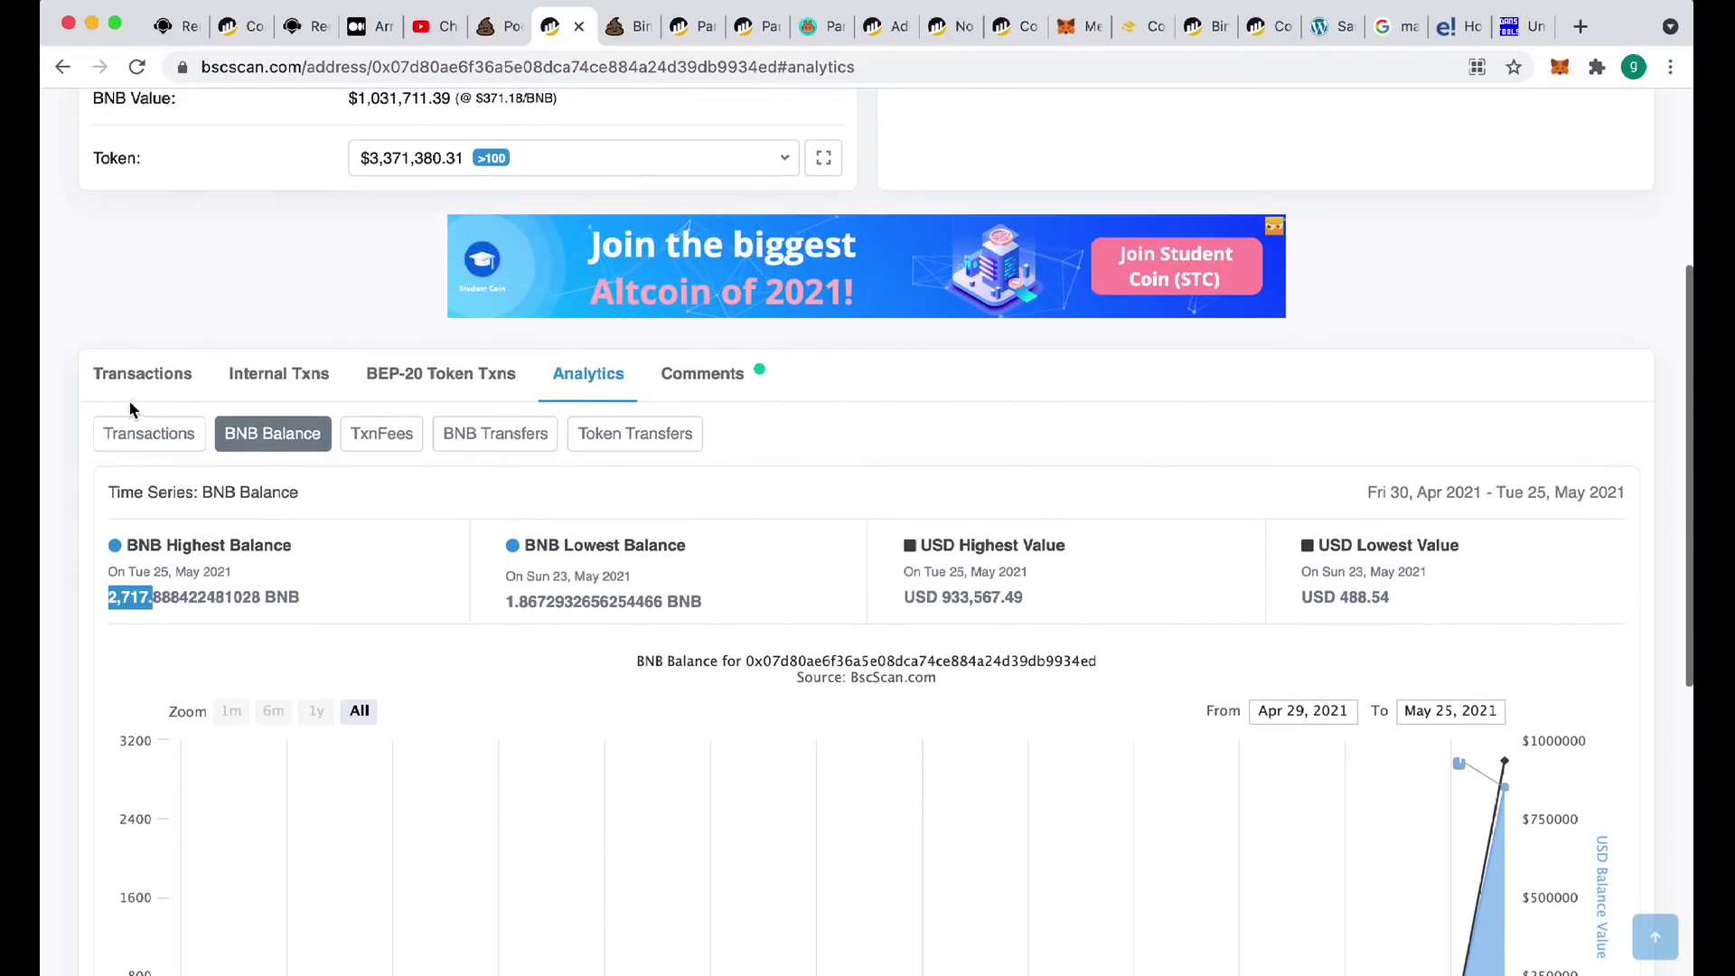
left_click(430, 380)
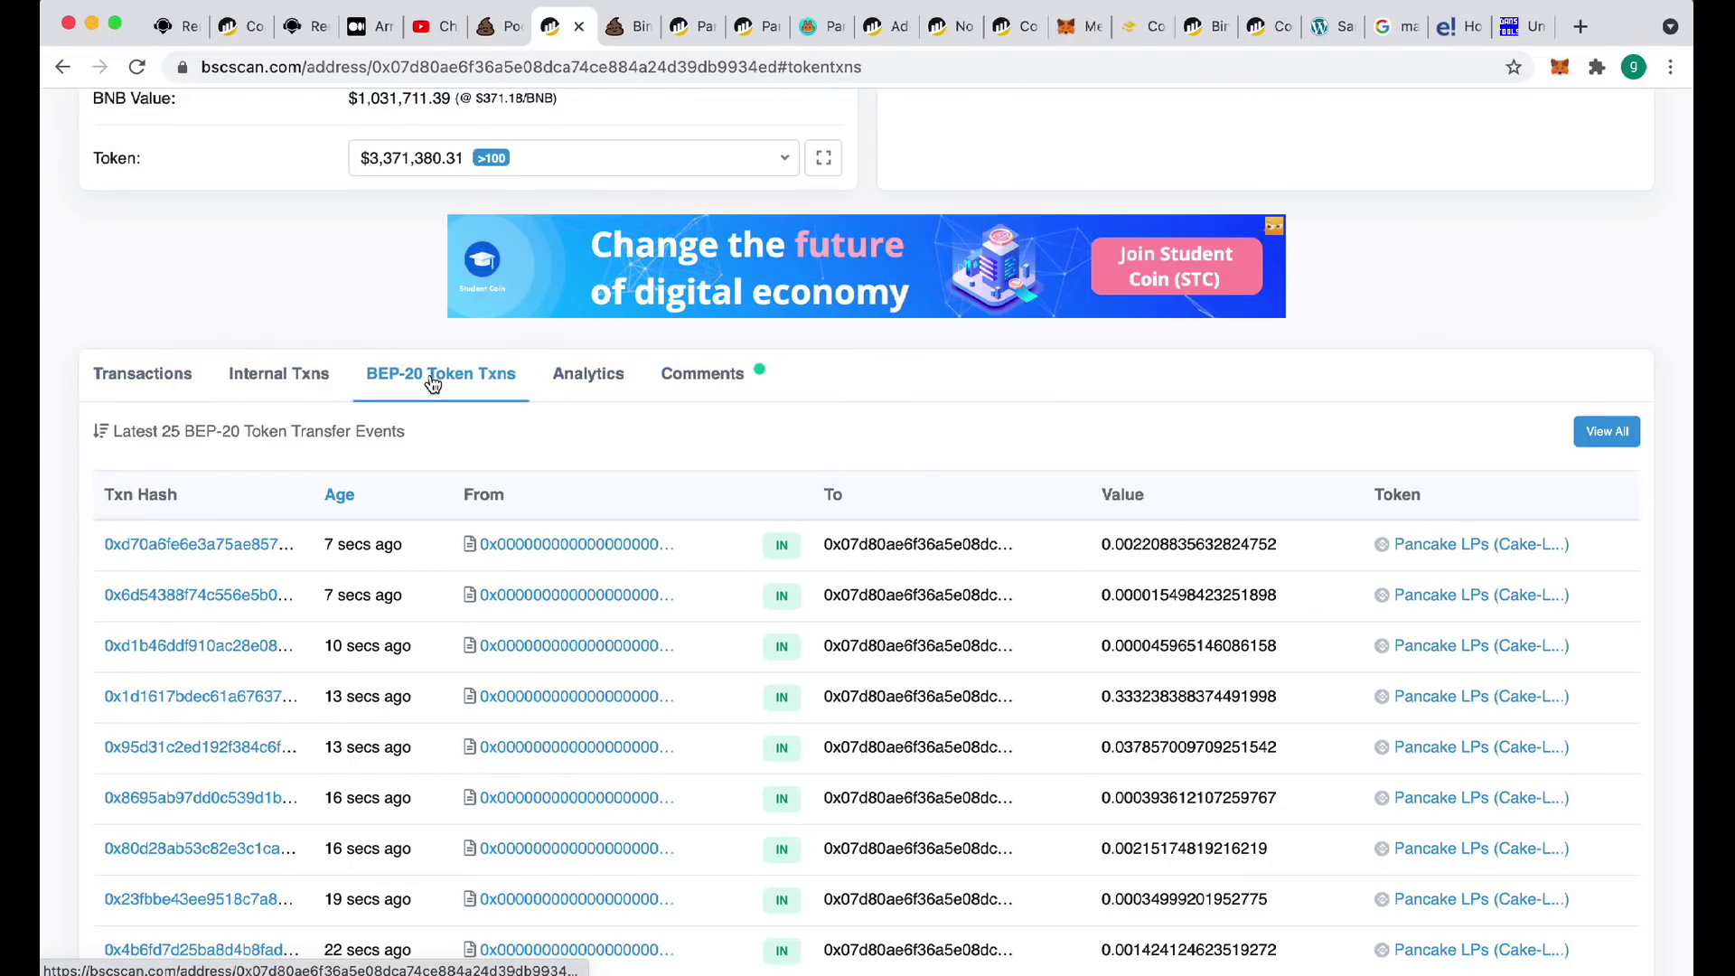
scroll(461, 496, "down", 4)
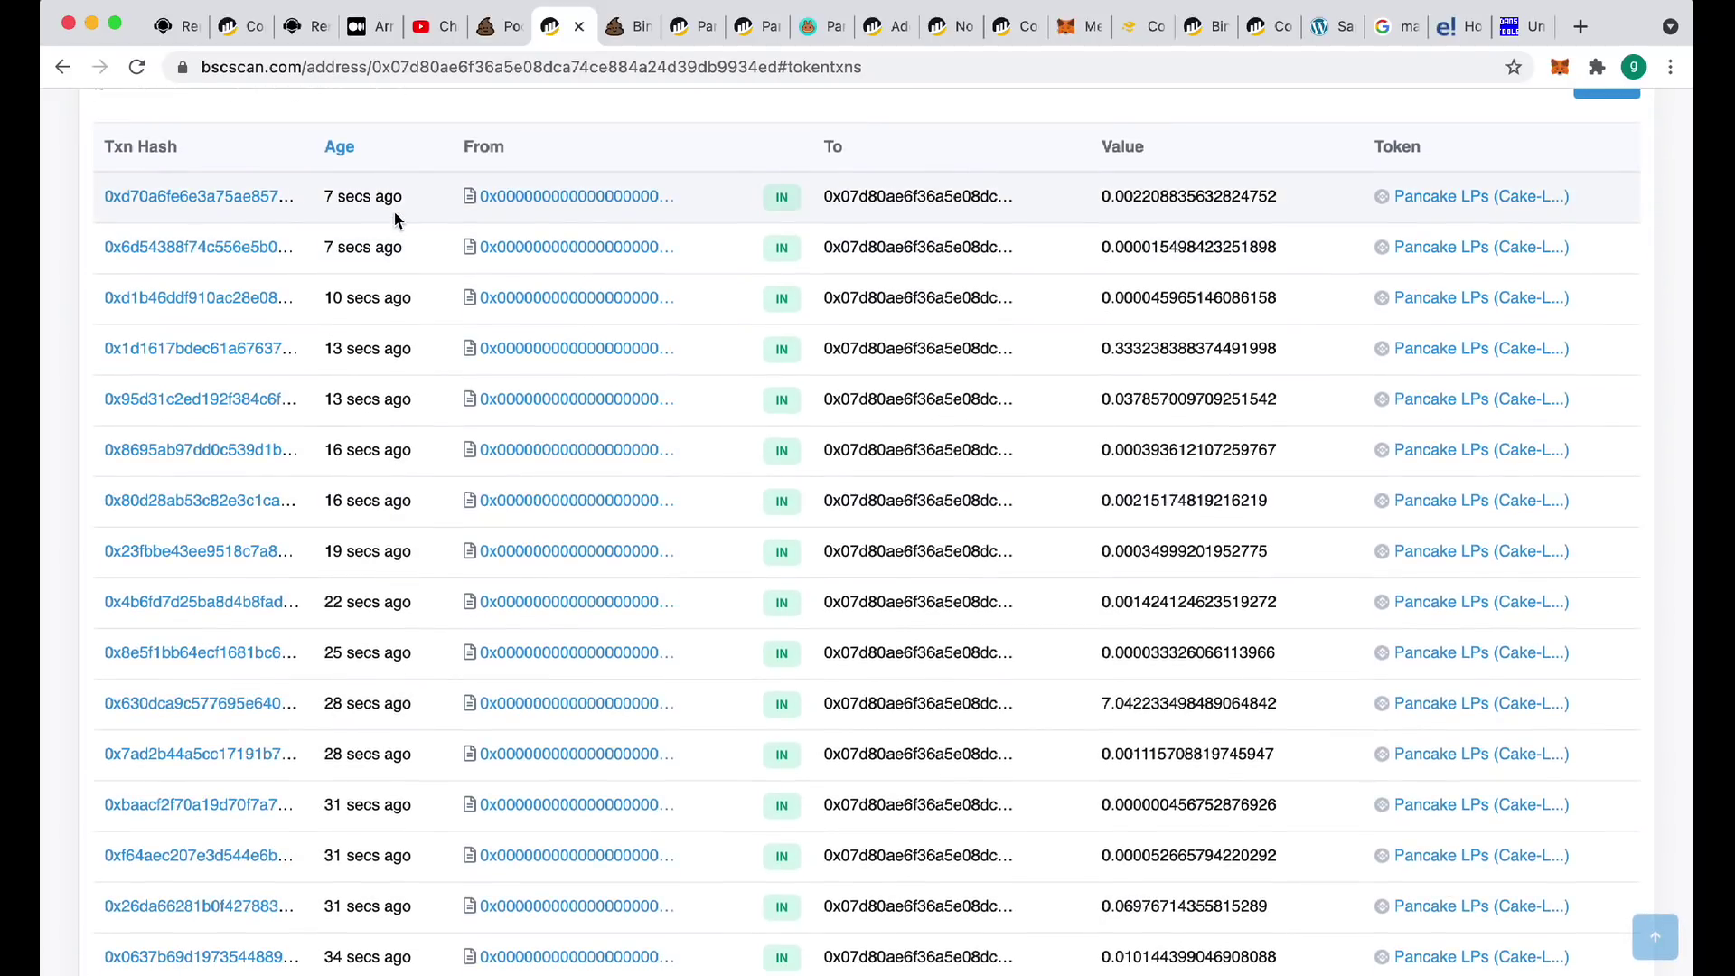
scroll(398, 414, "down", 1)
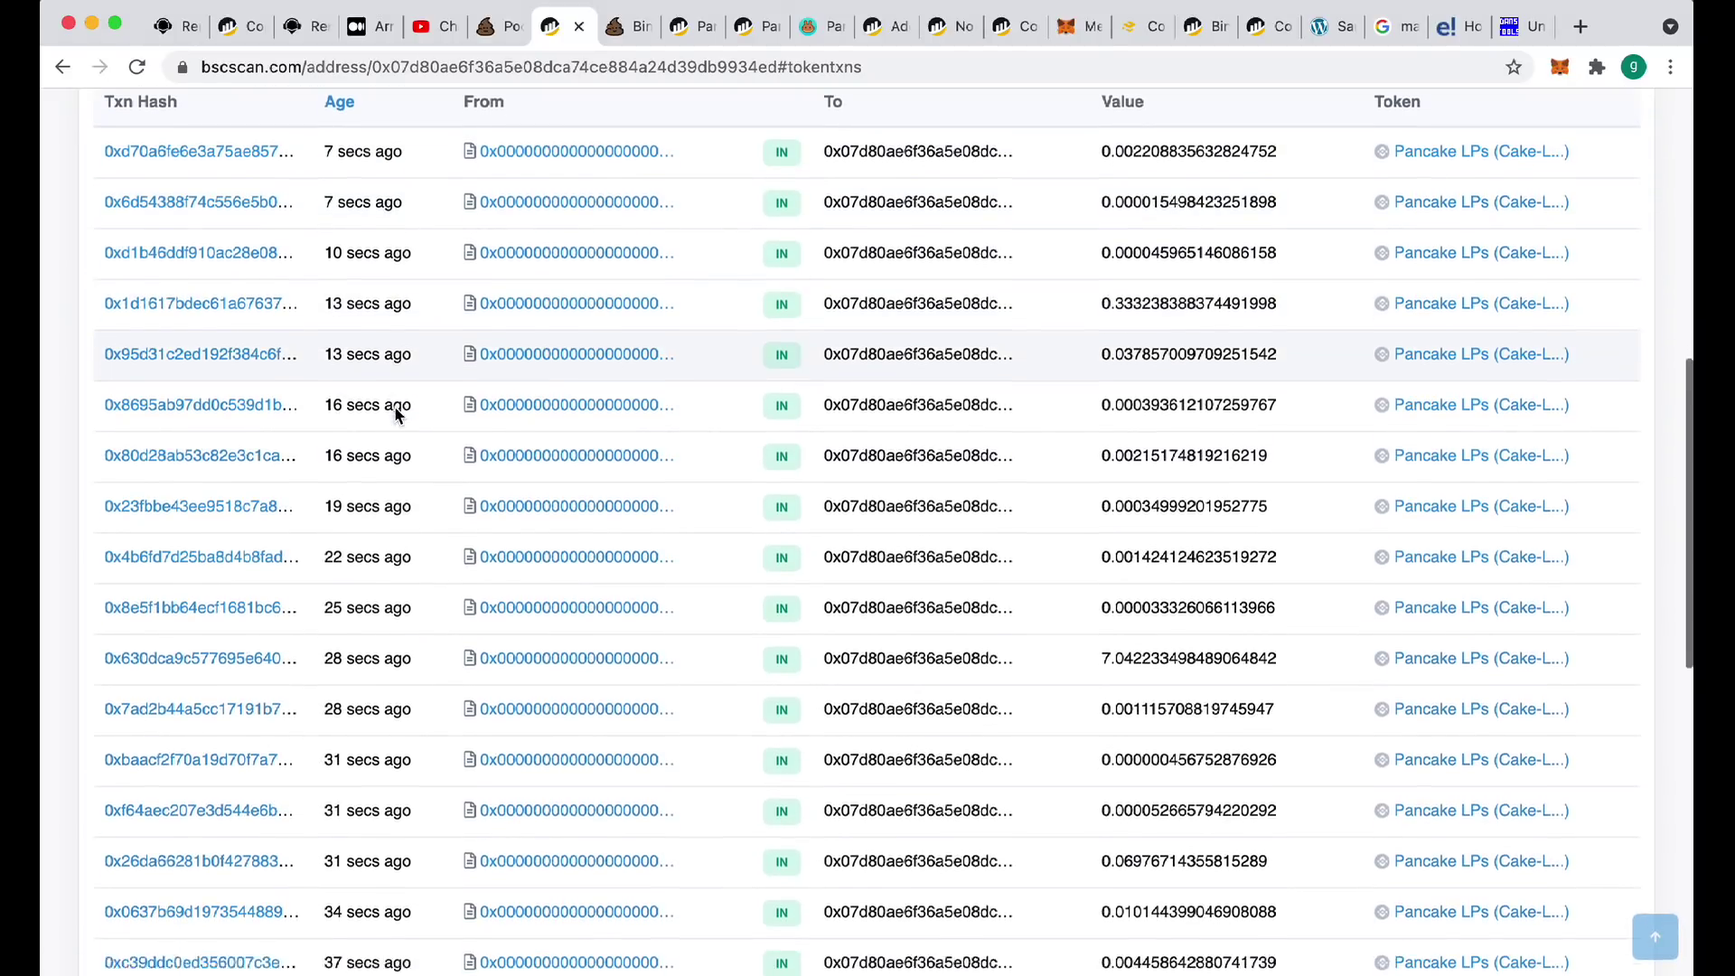
scroll(395, 414, "down", 3)
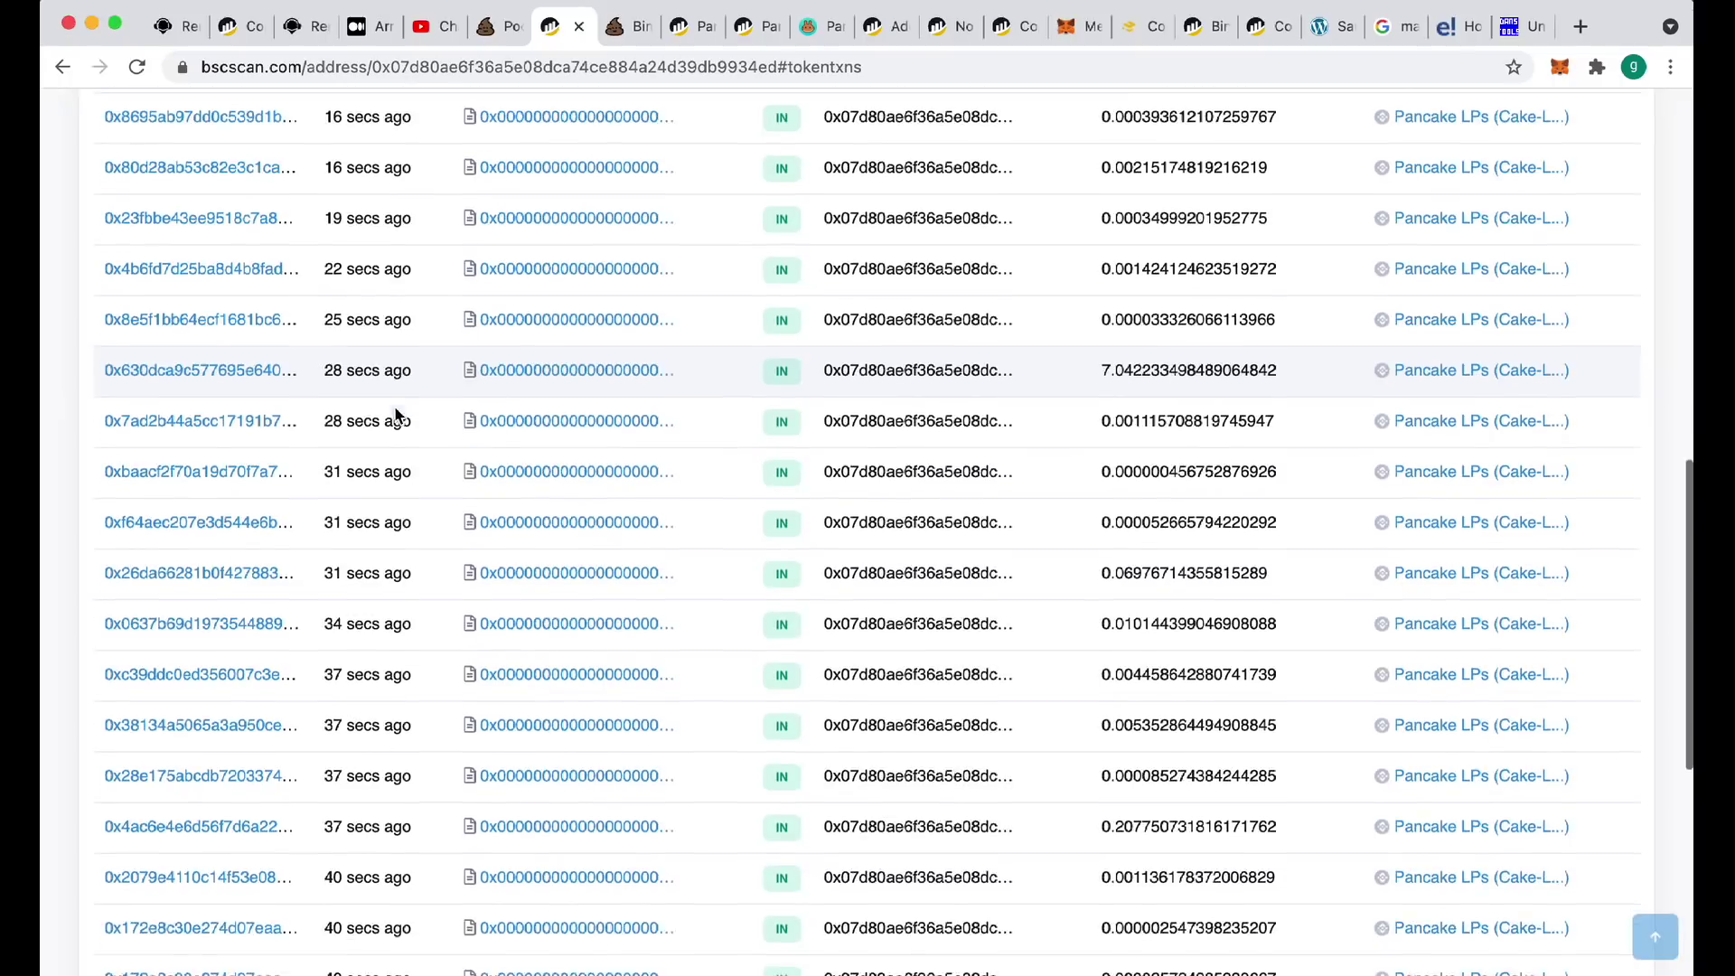
scroll(395, 414, "down", 2)
scroll(394, 414, "up", 8)
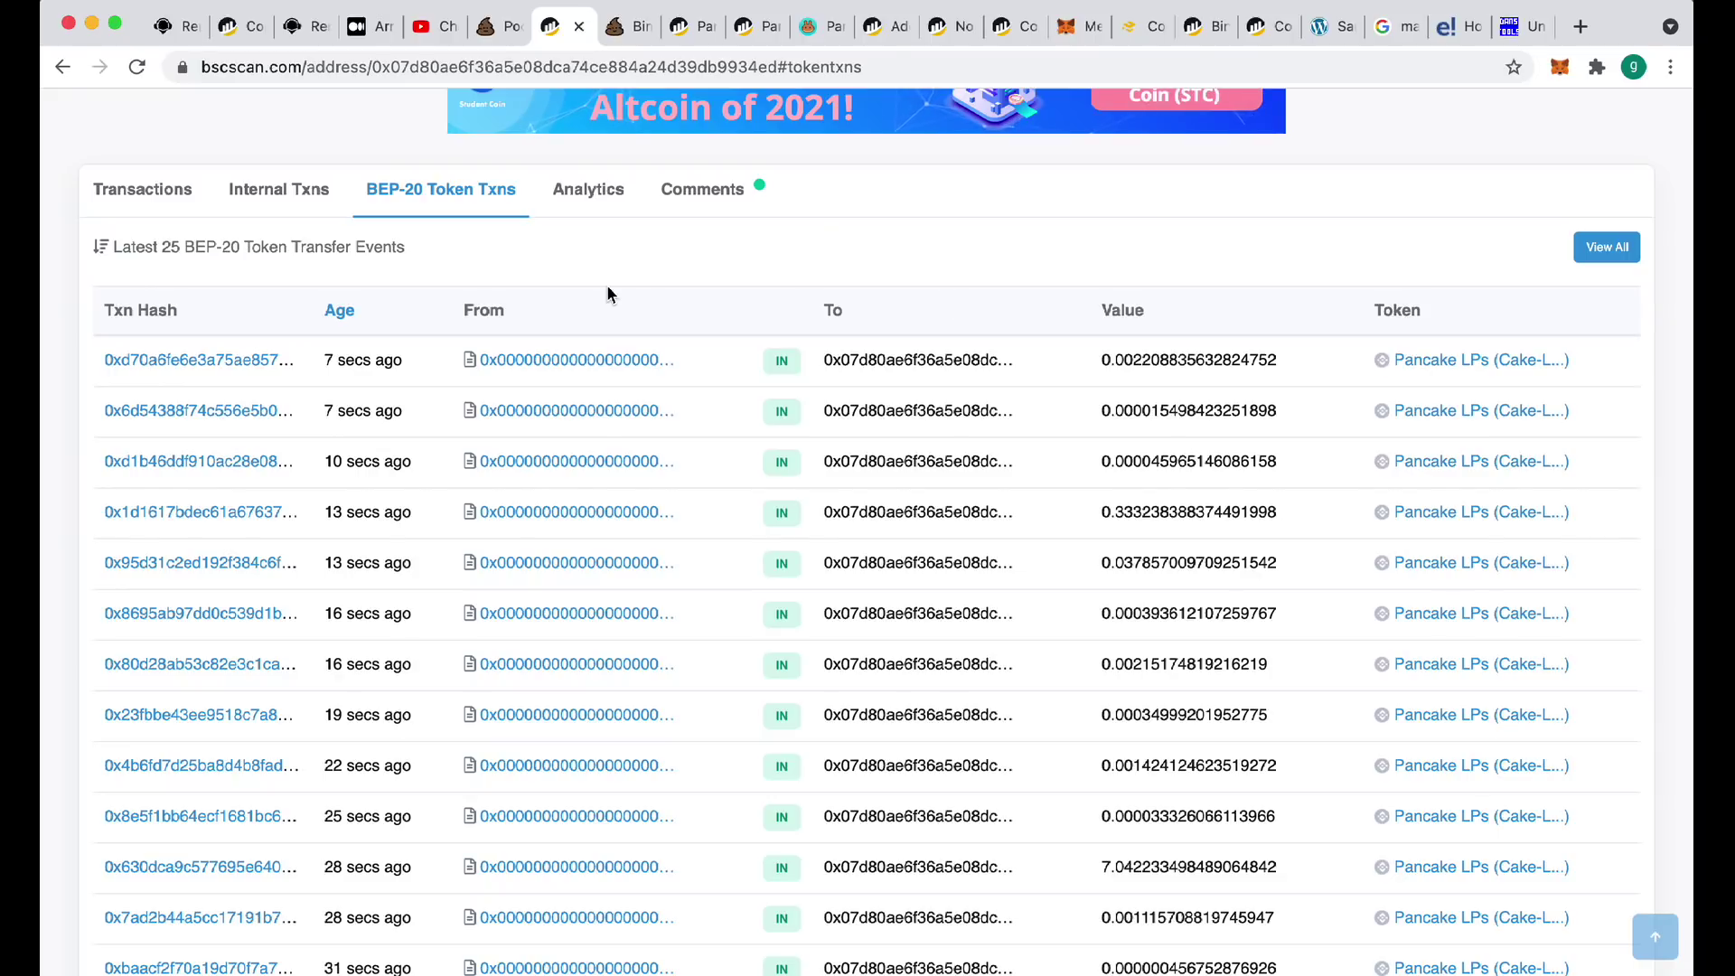
scroll(76, 366, "down", 5)
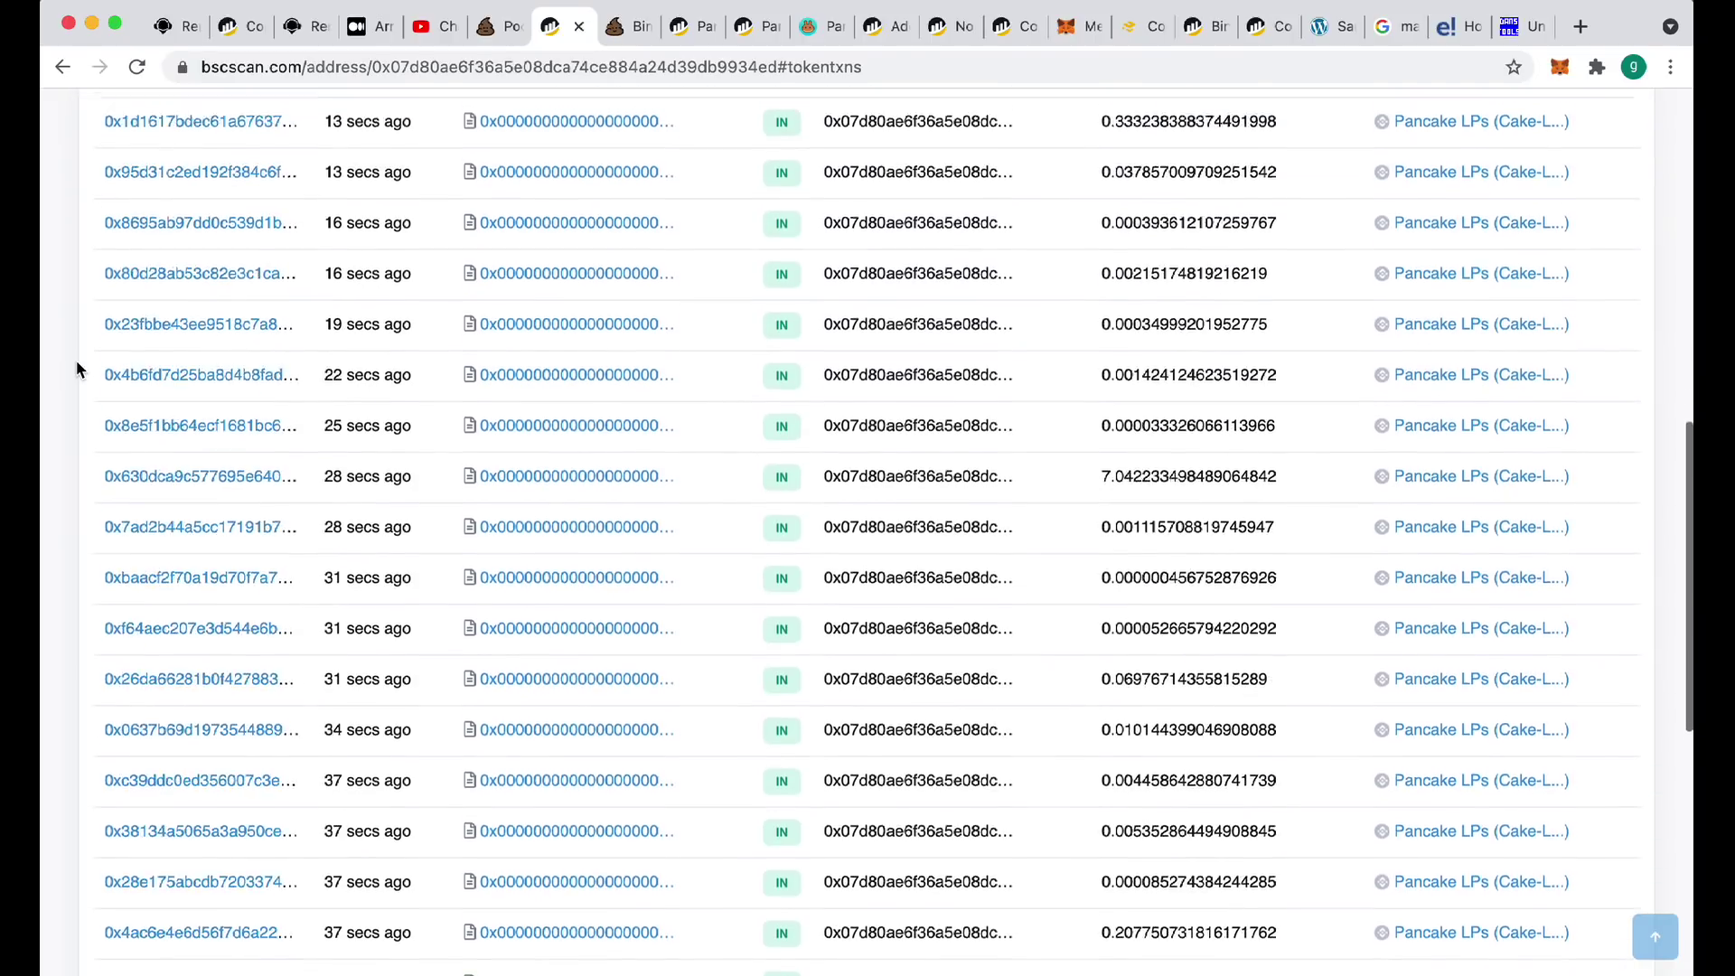
scroll(76, 366, "down", 5)
scroll(76, 366, "up", 15)
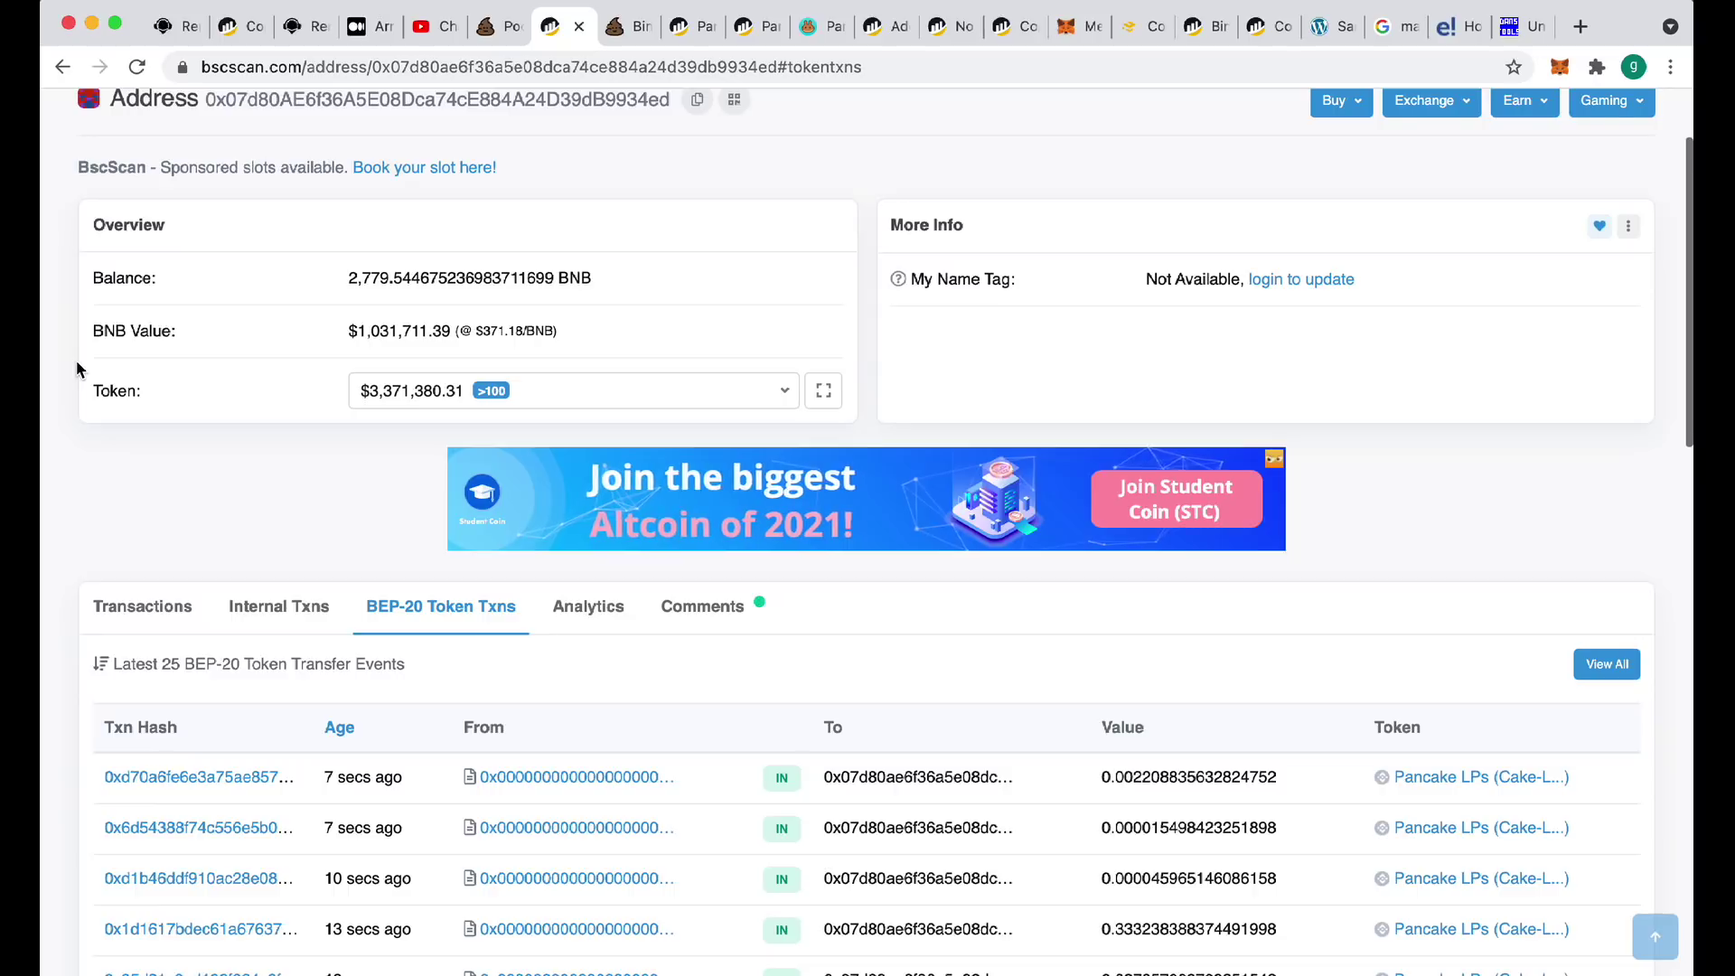
scroll(76, 366, "down", 2)
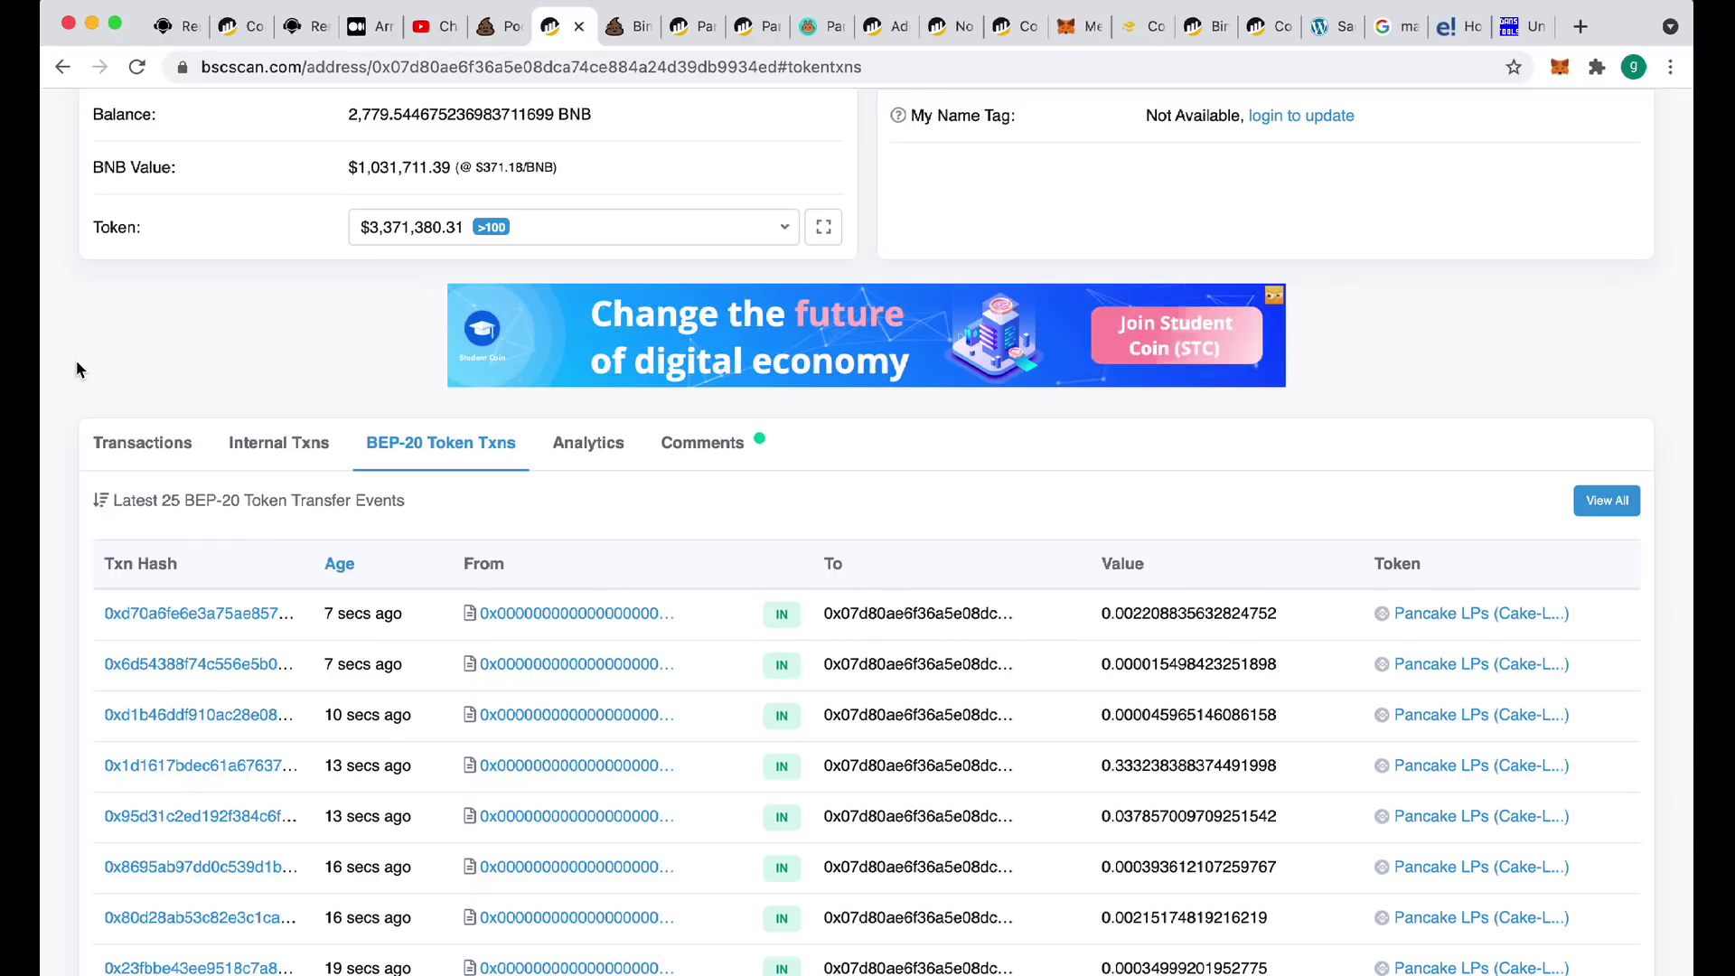
scroll(69, 370, "down", 4)
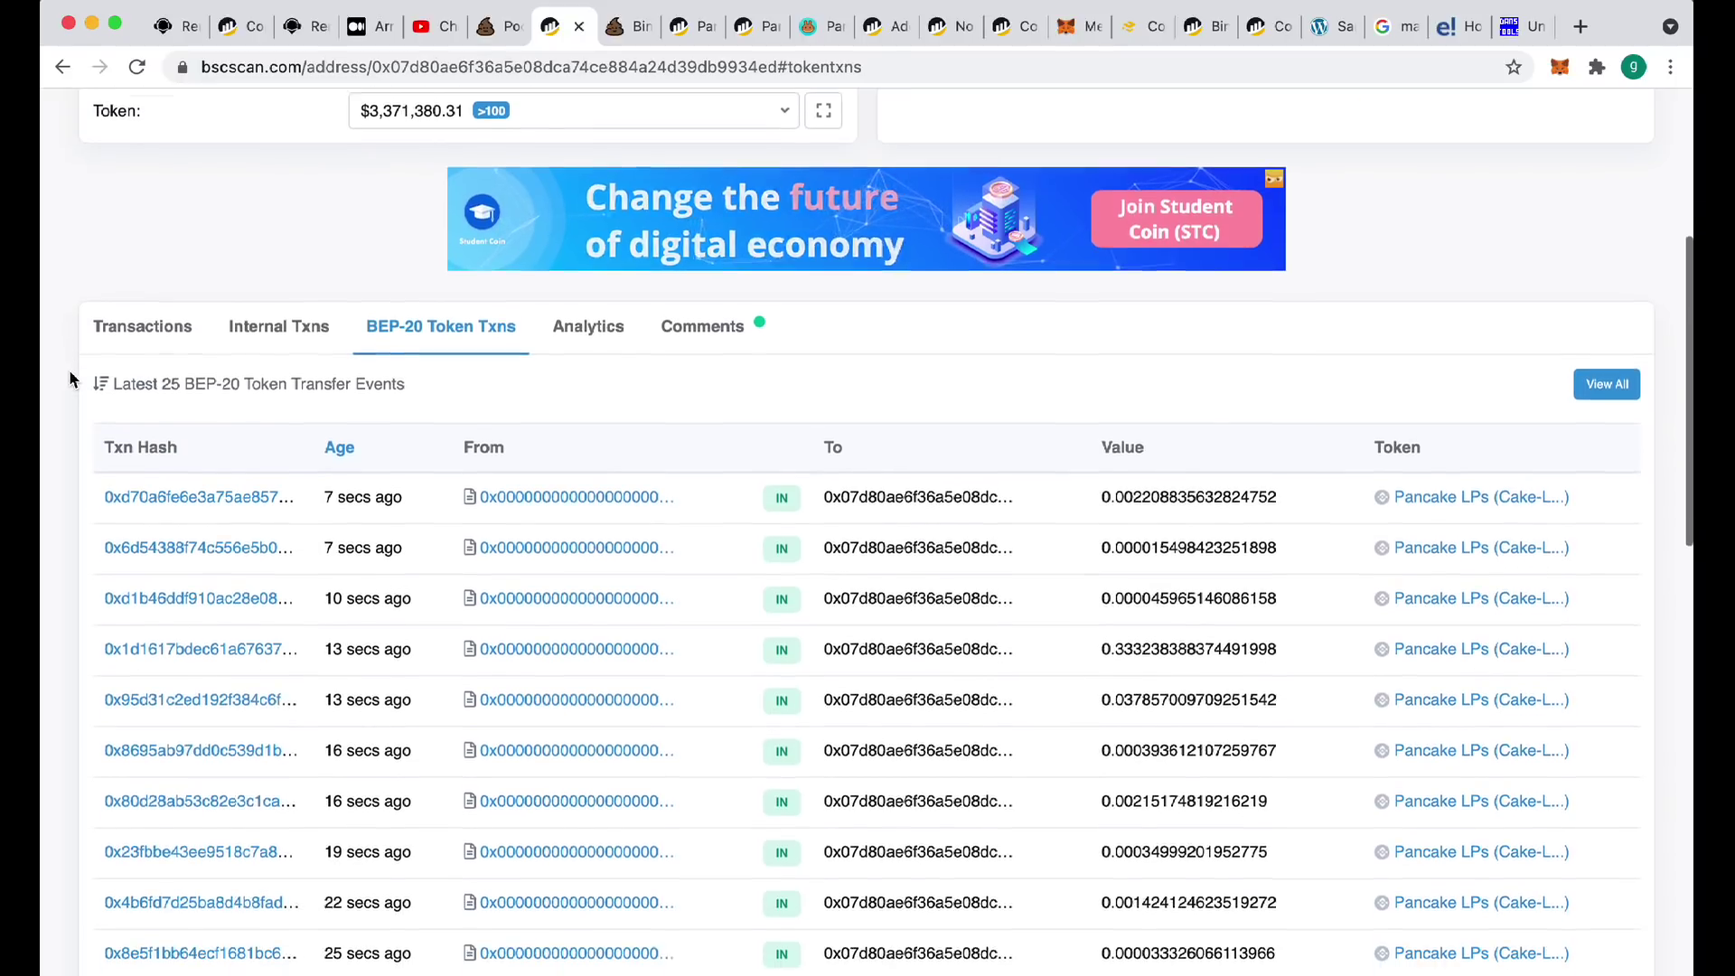
scroll(70, 373, "down", 10)
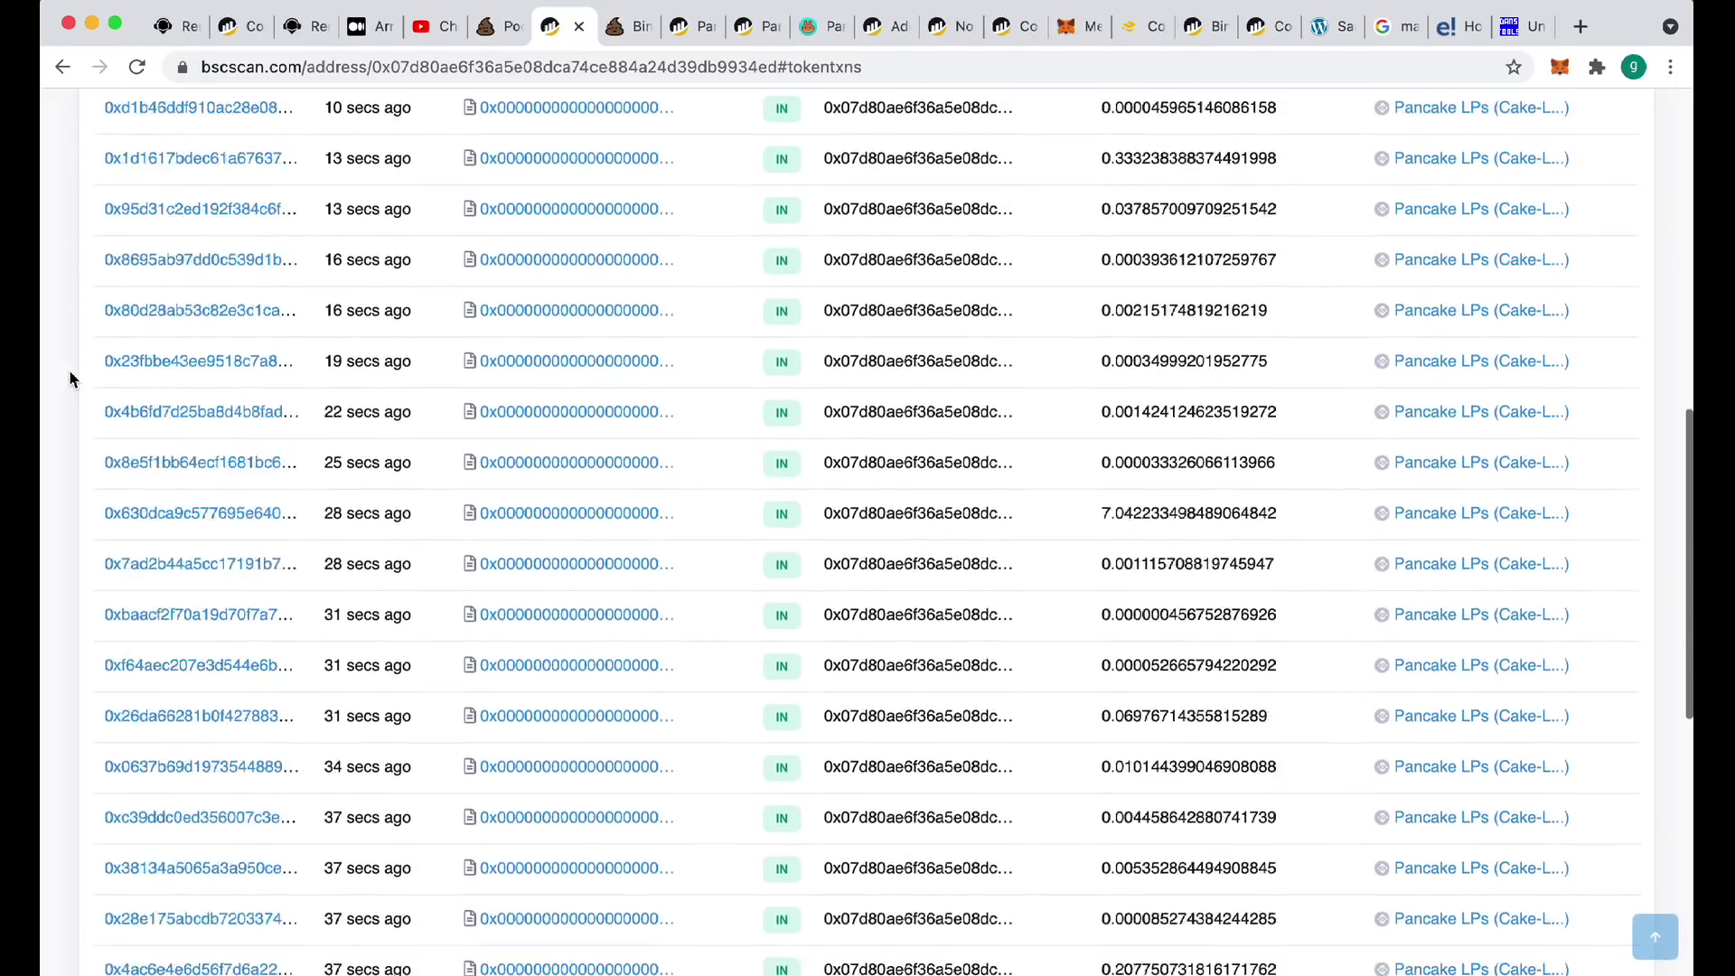
scroll(69, 372, "up", 12)
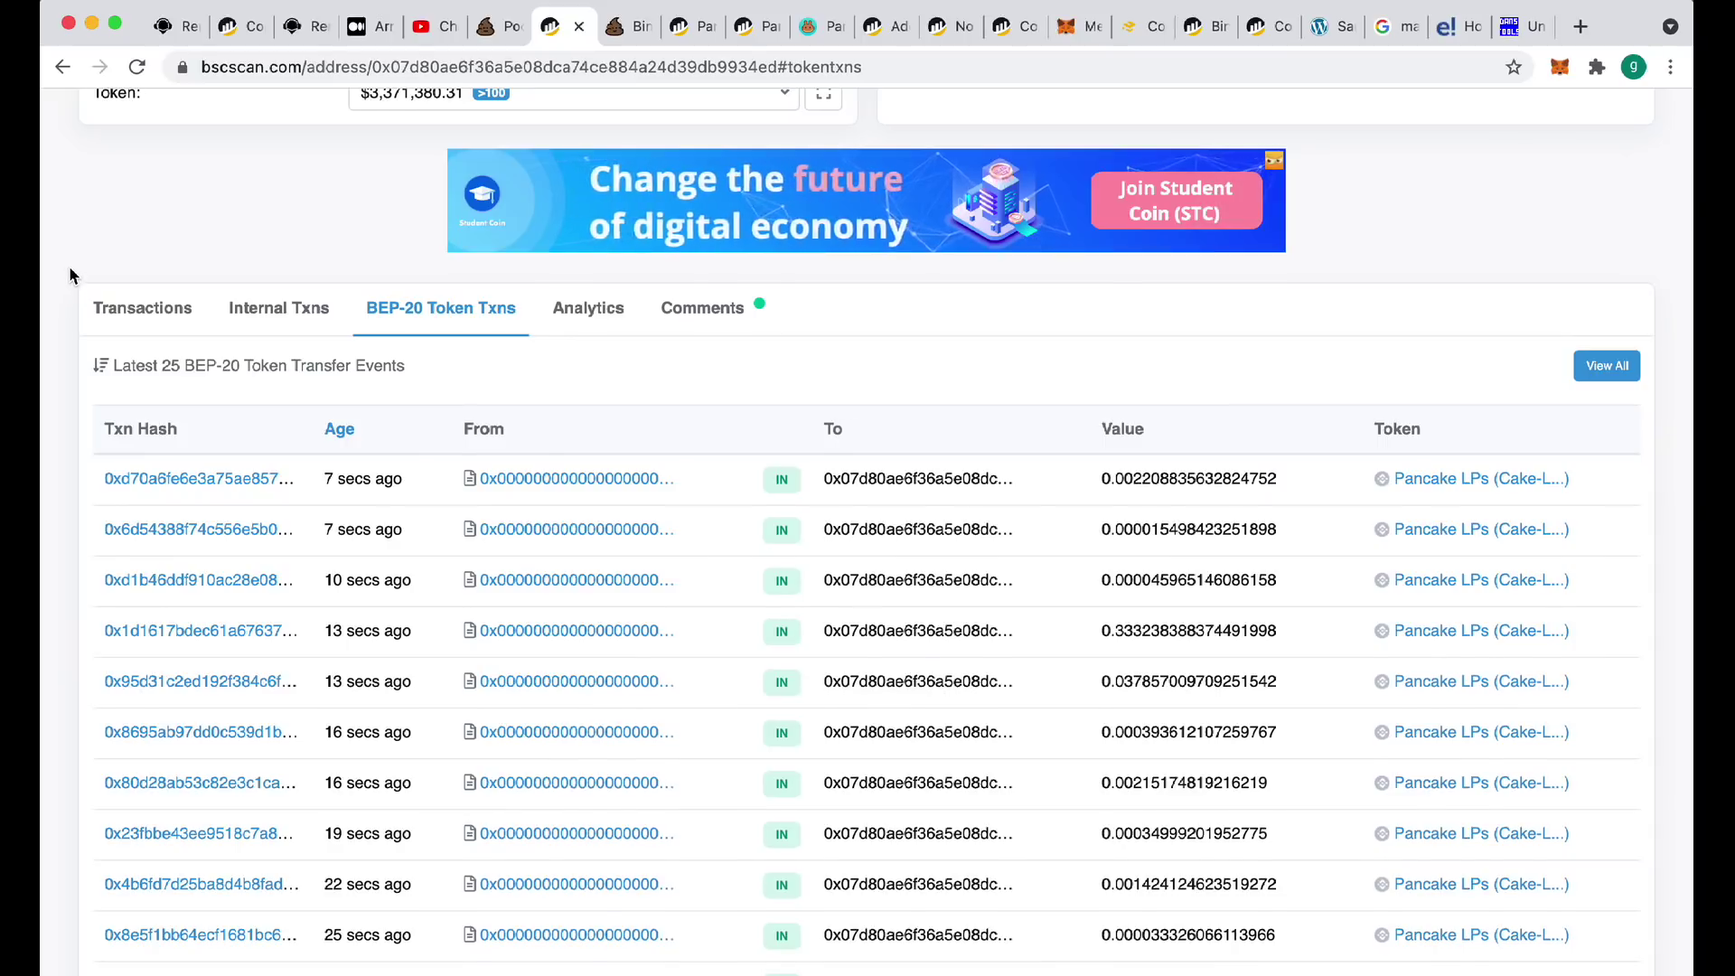
scroll(69, 266, "up", 5)
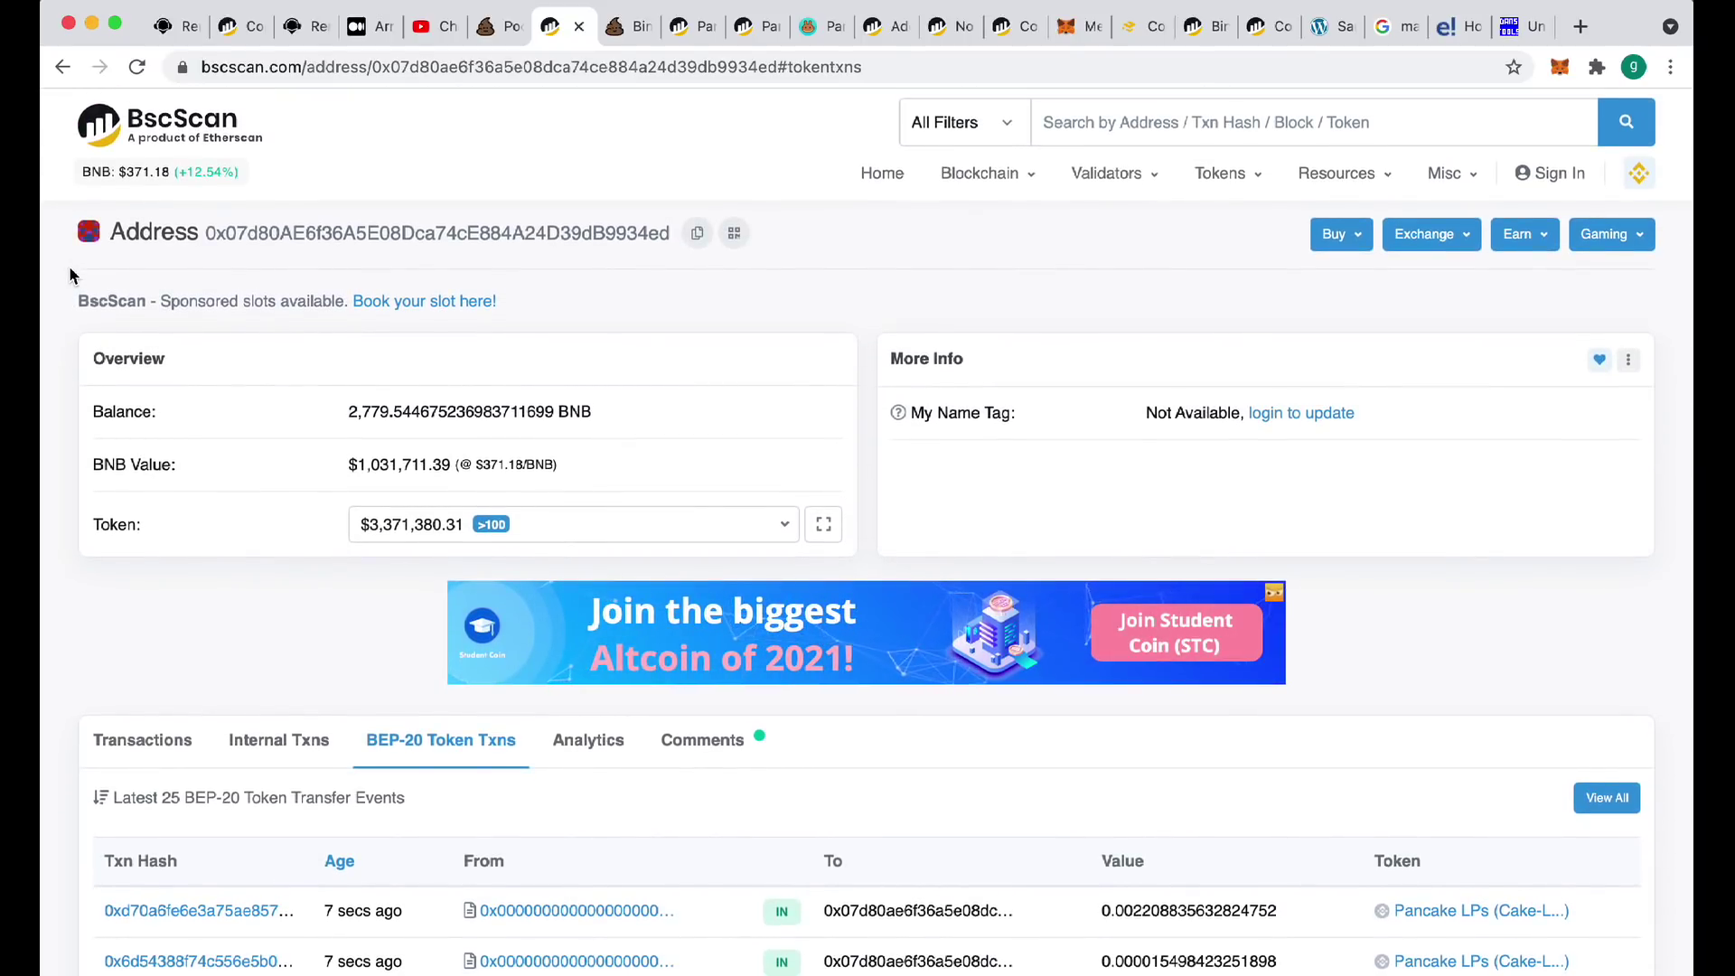
Switch back to PooCoin's Ape list and look through the recently created tokens
key("ctrl+shift+Tab")
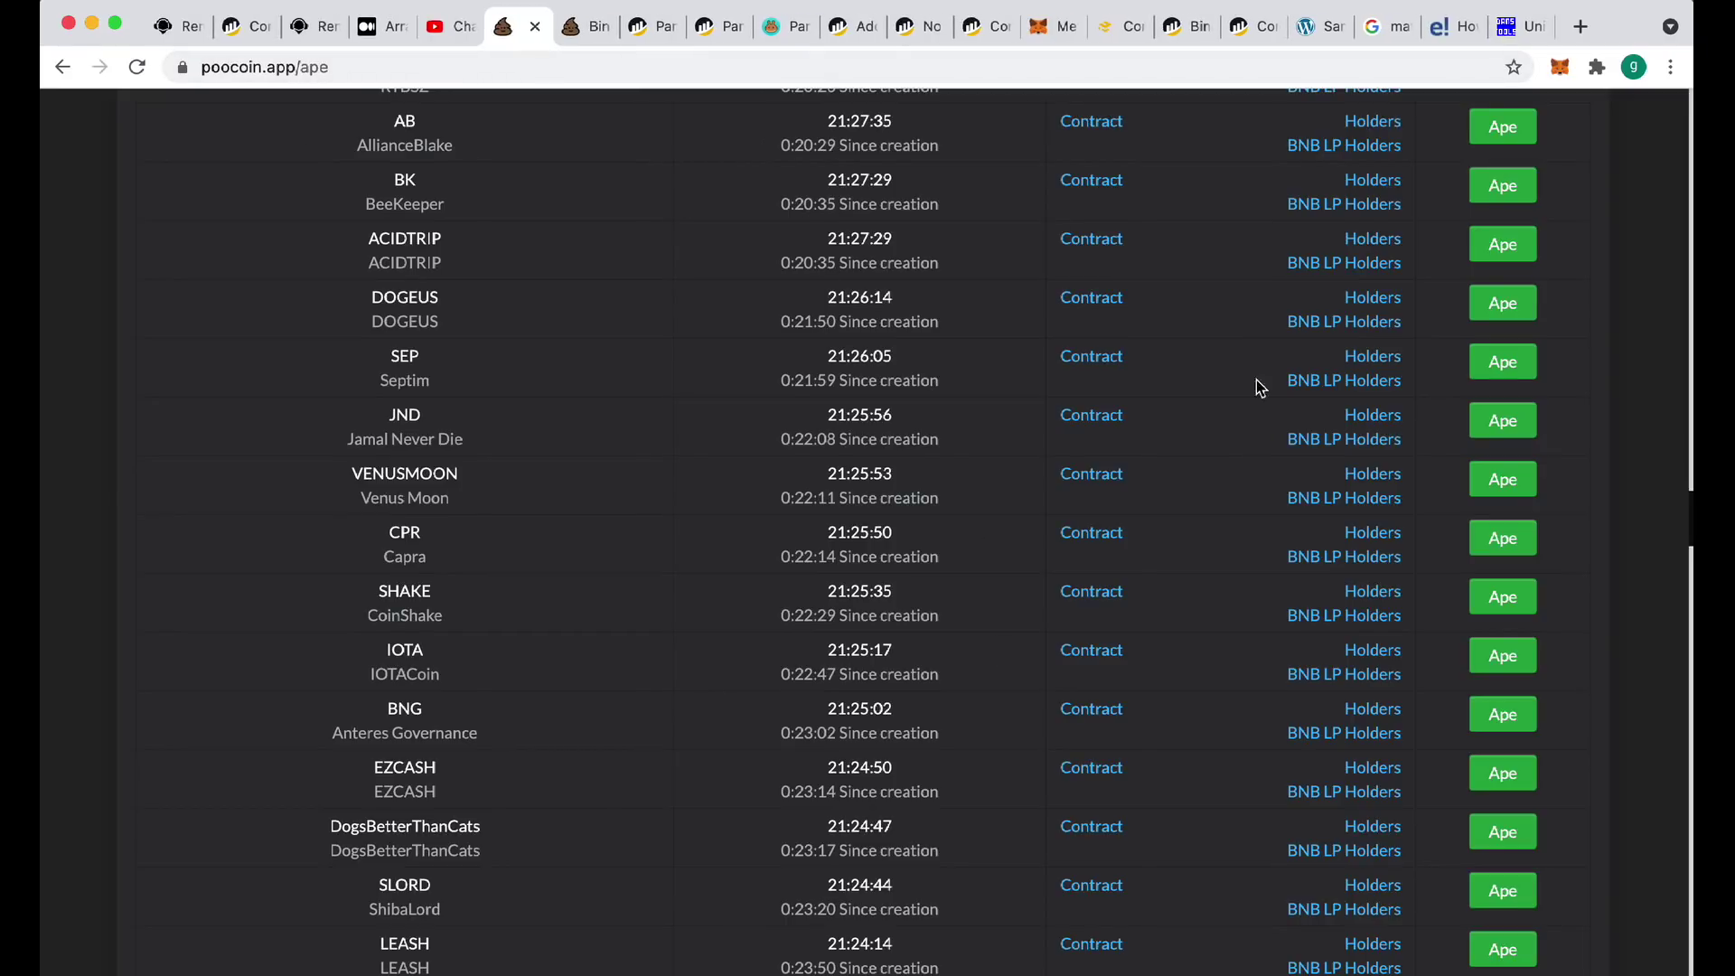
scroll(1116, 517, "down", 12)
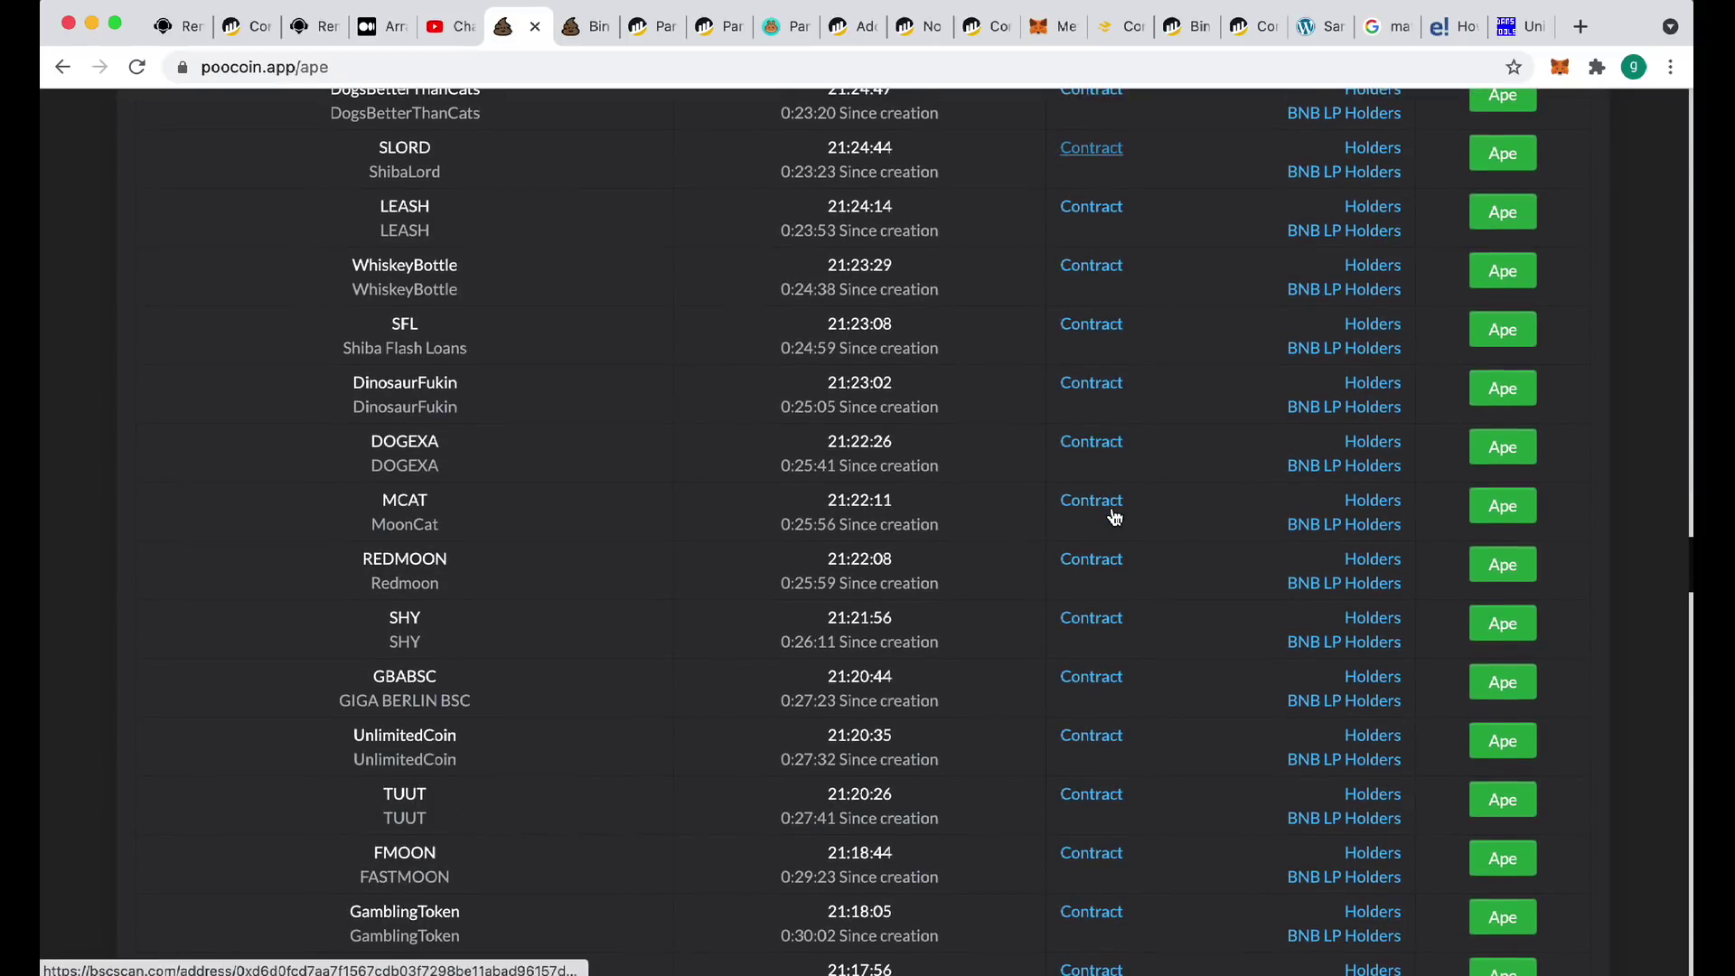
scroll(1117, 517, "up", 20)
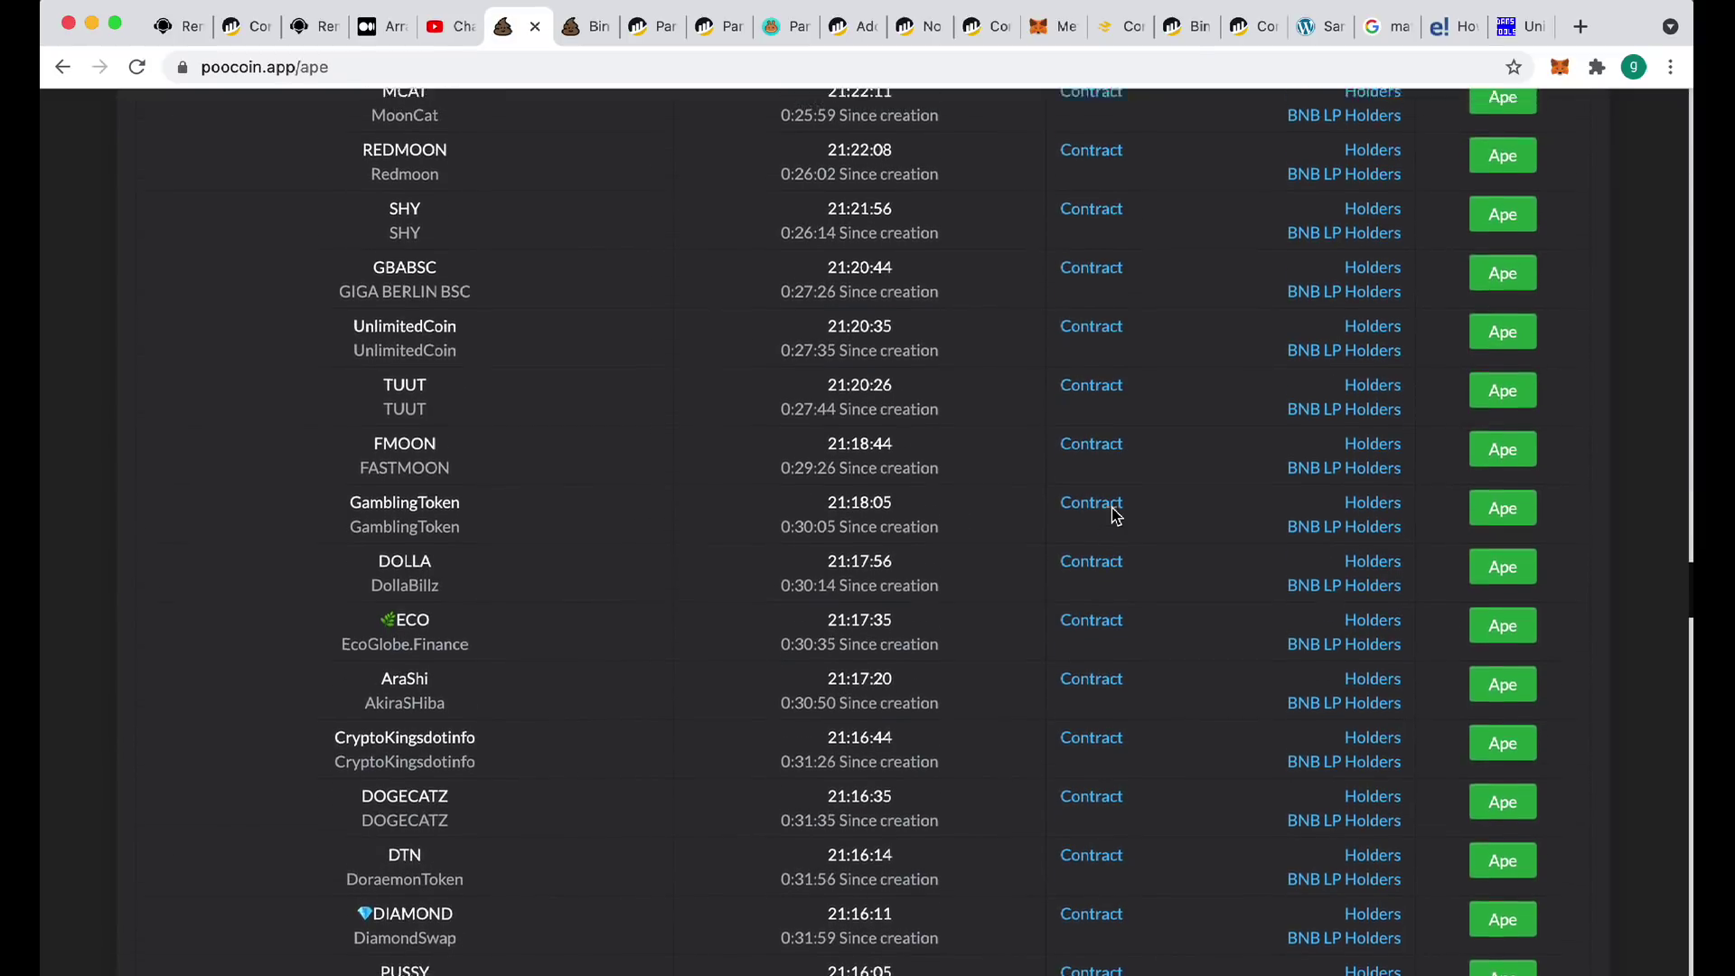
scroll(1116, 517, "up", 1)
On the PooCoin BinanceLitecoin3 chart page, show the starred tokens and open No War Coin (NWC)
left_click(578, 33)
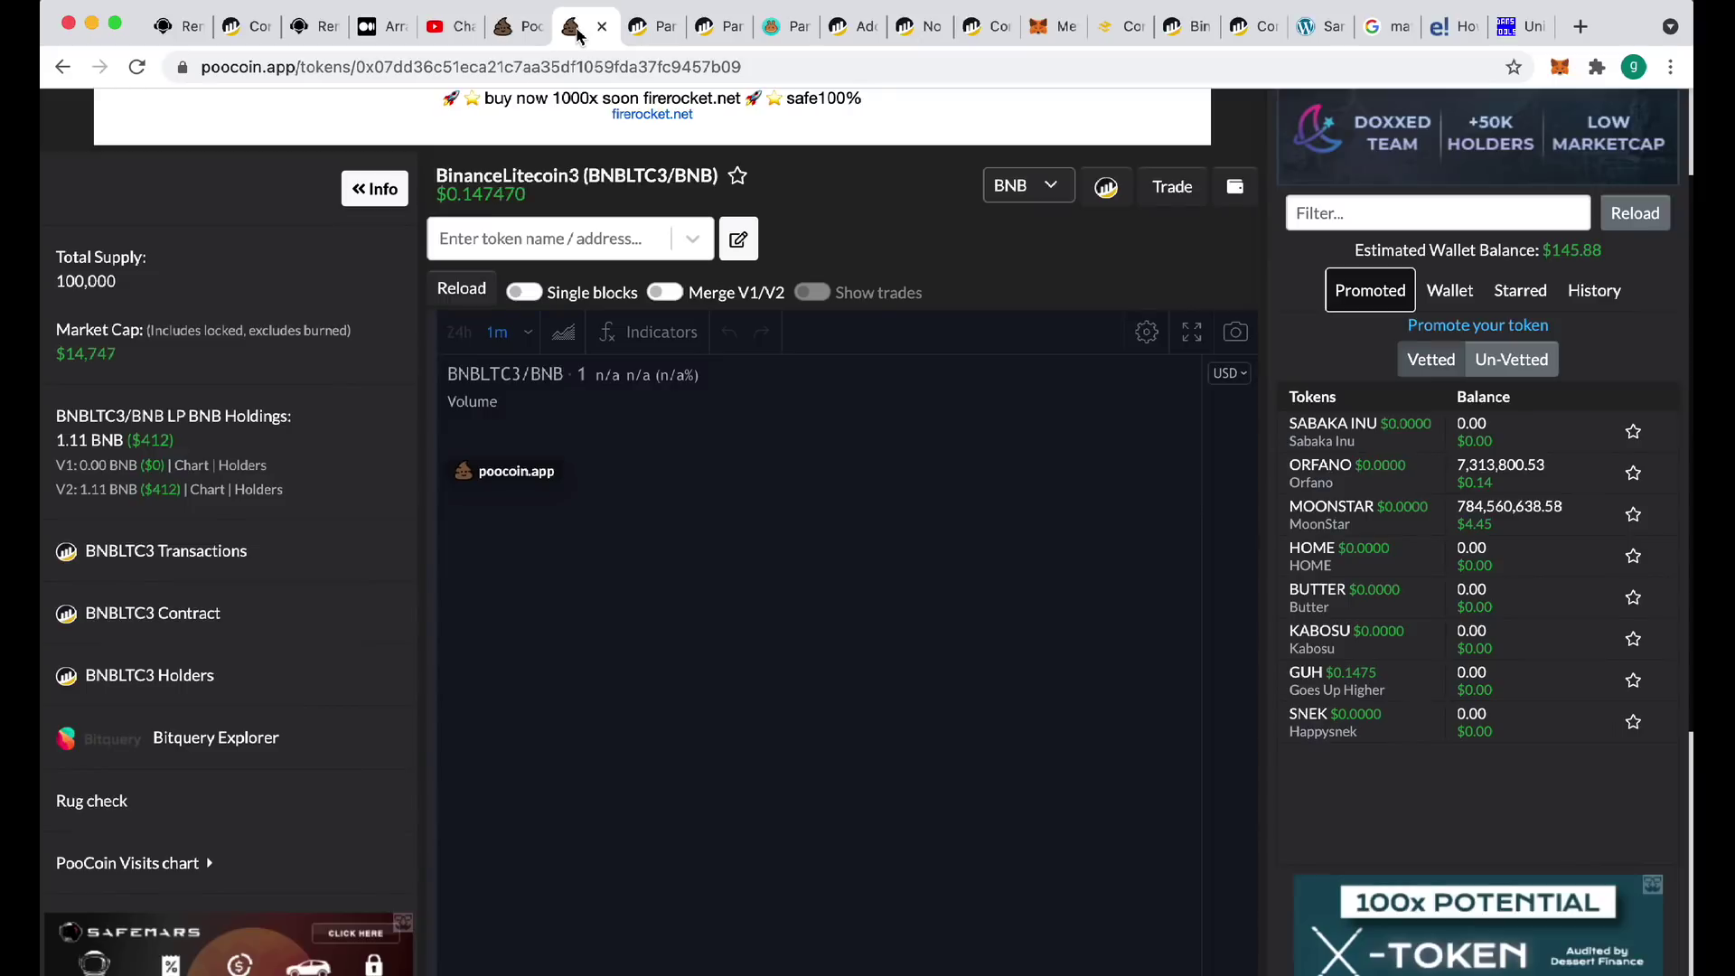
left_click(1443, 299)
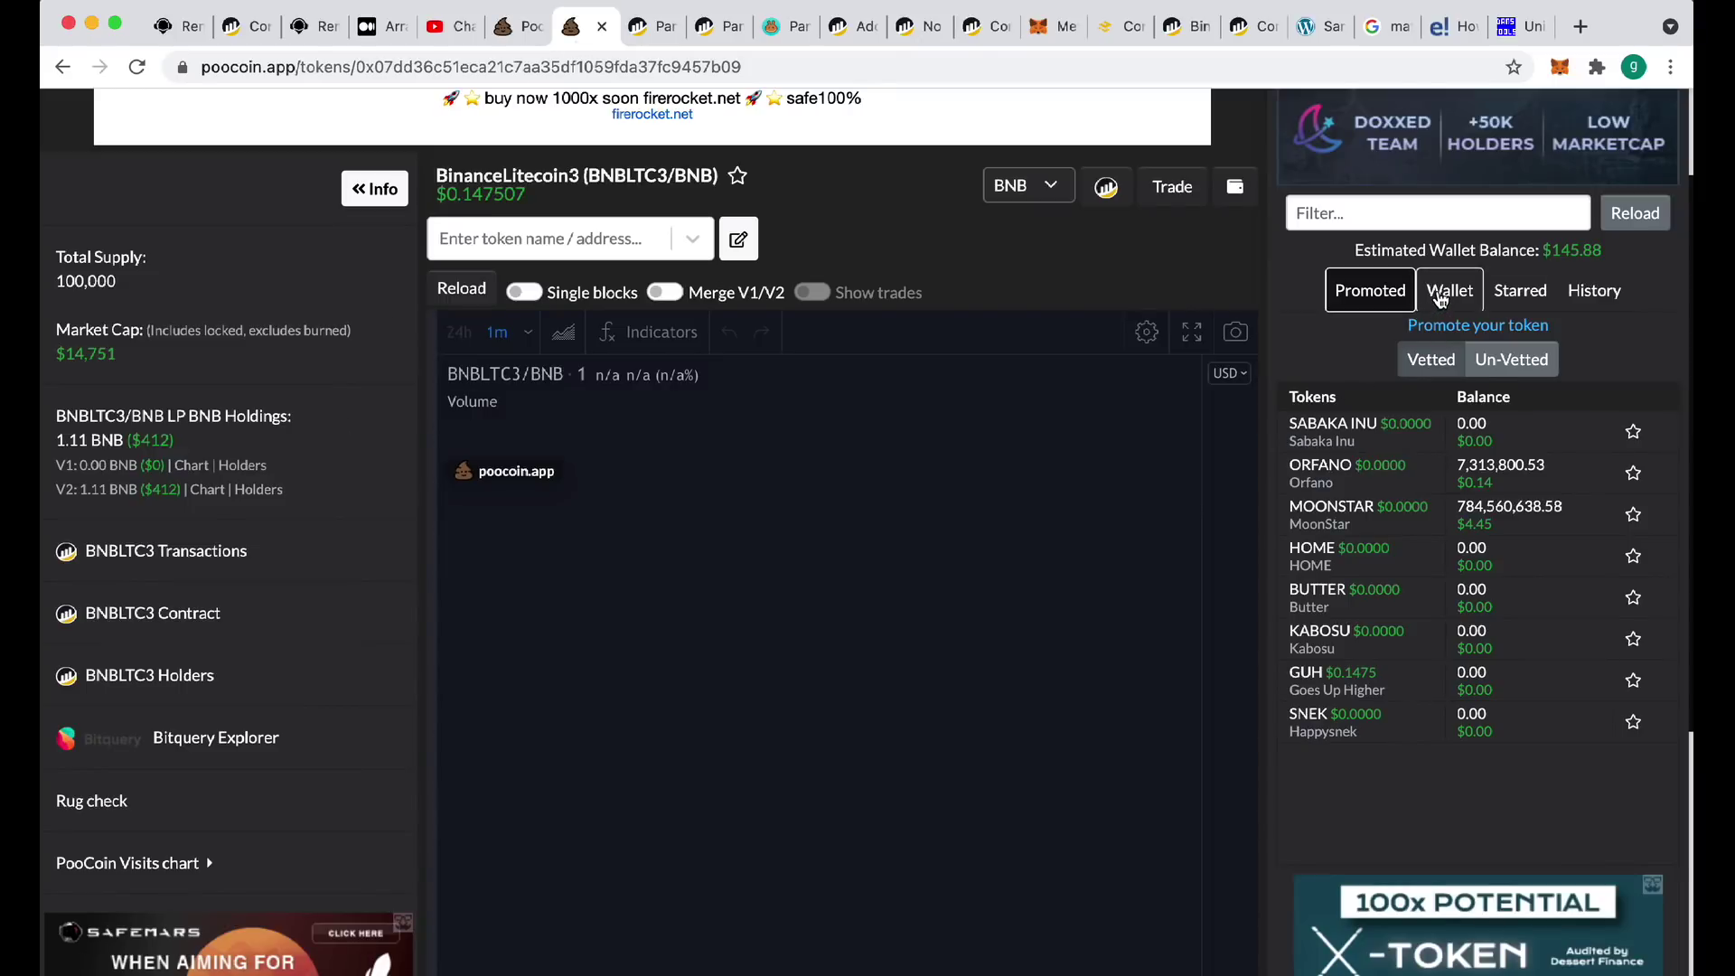
left_click(1520, 293)
left_click(1349, 414)
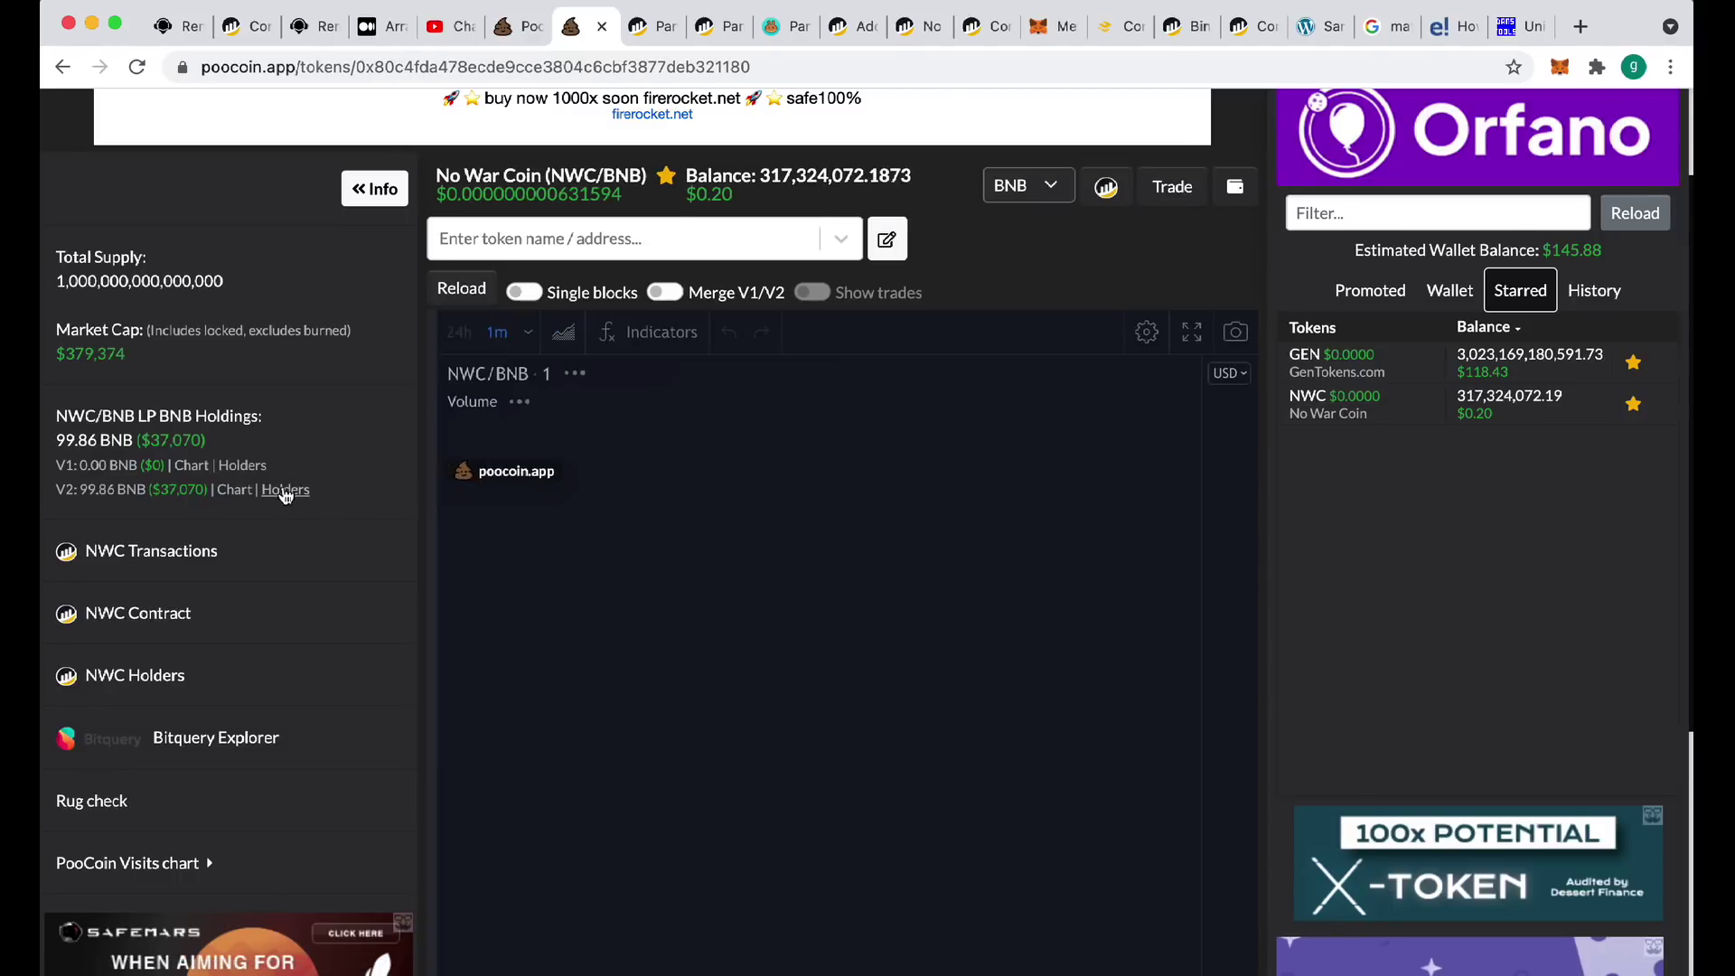
Open No War Coin's V2 LP holders on BscScan and follow the top-ranked dead address through to its address page
left_click(280, 490)
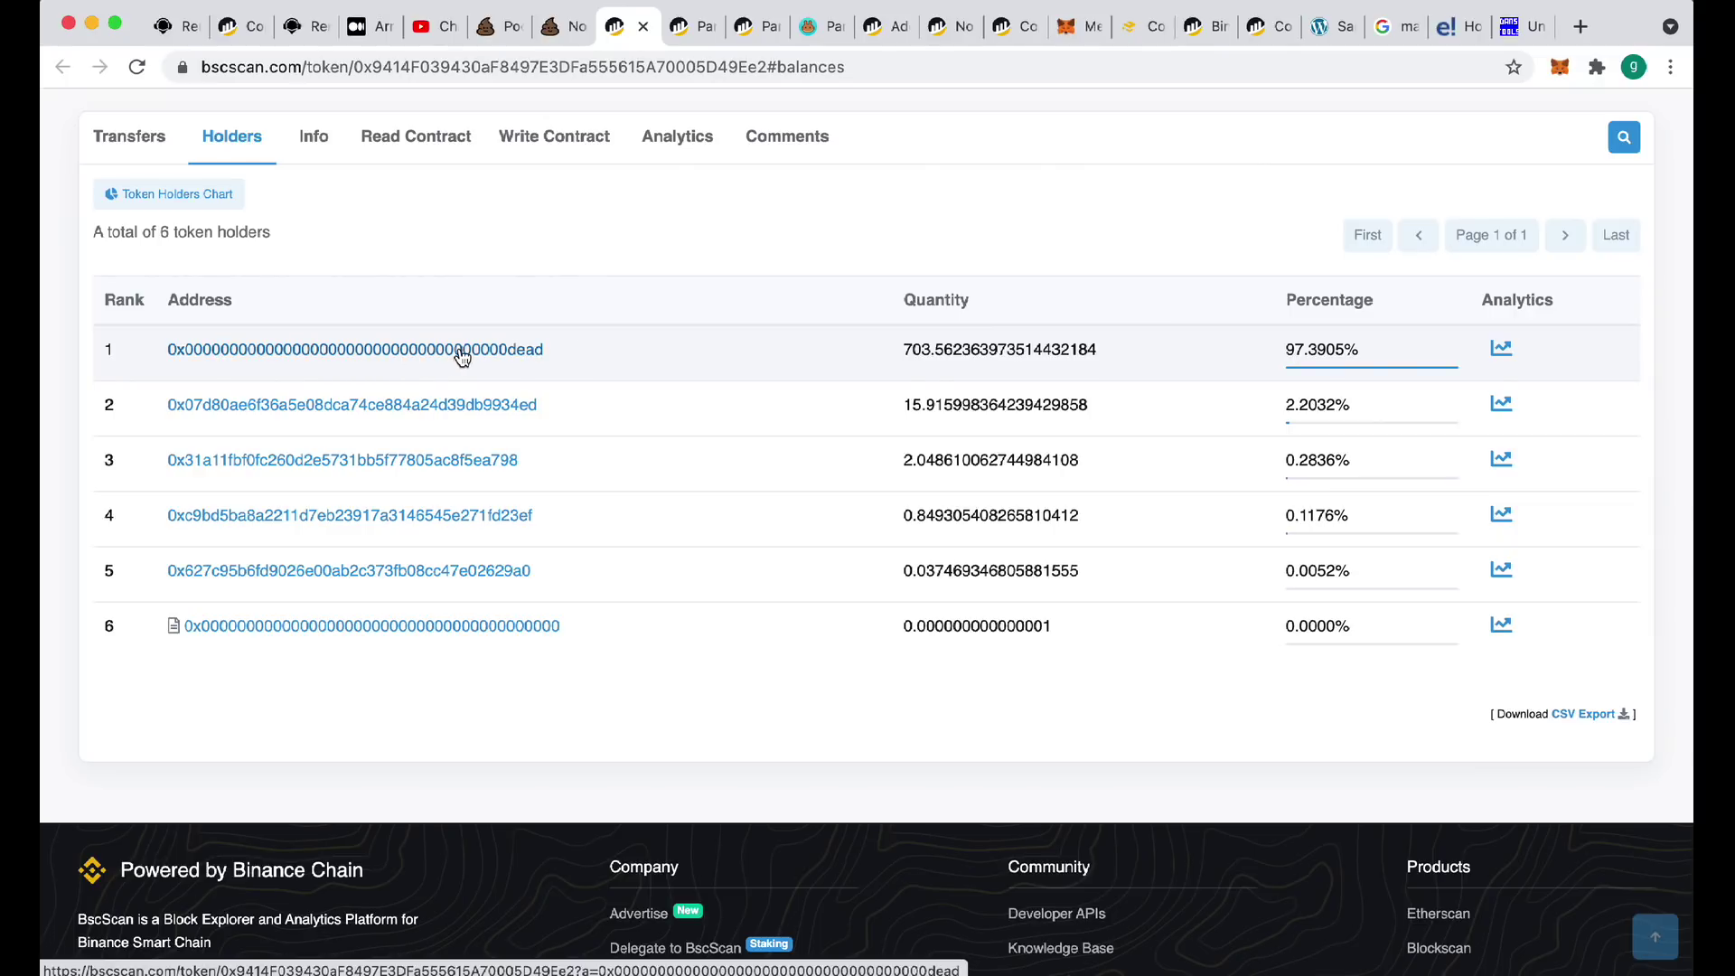
left_click(363, 358)
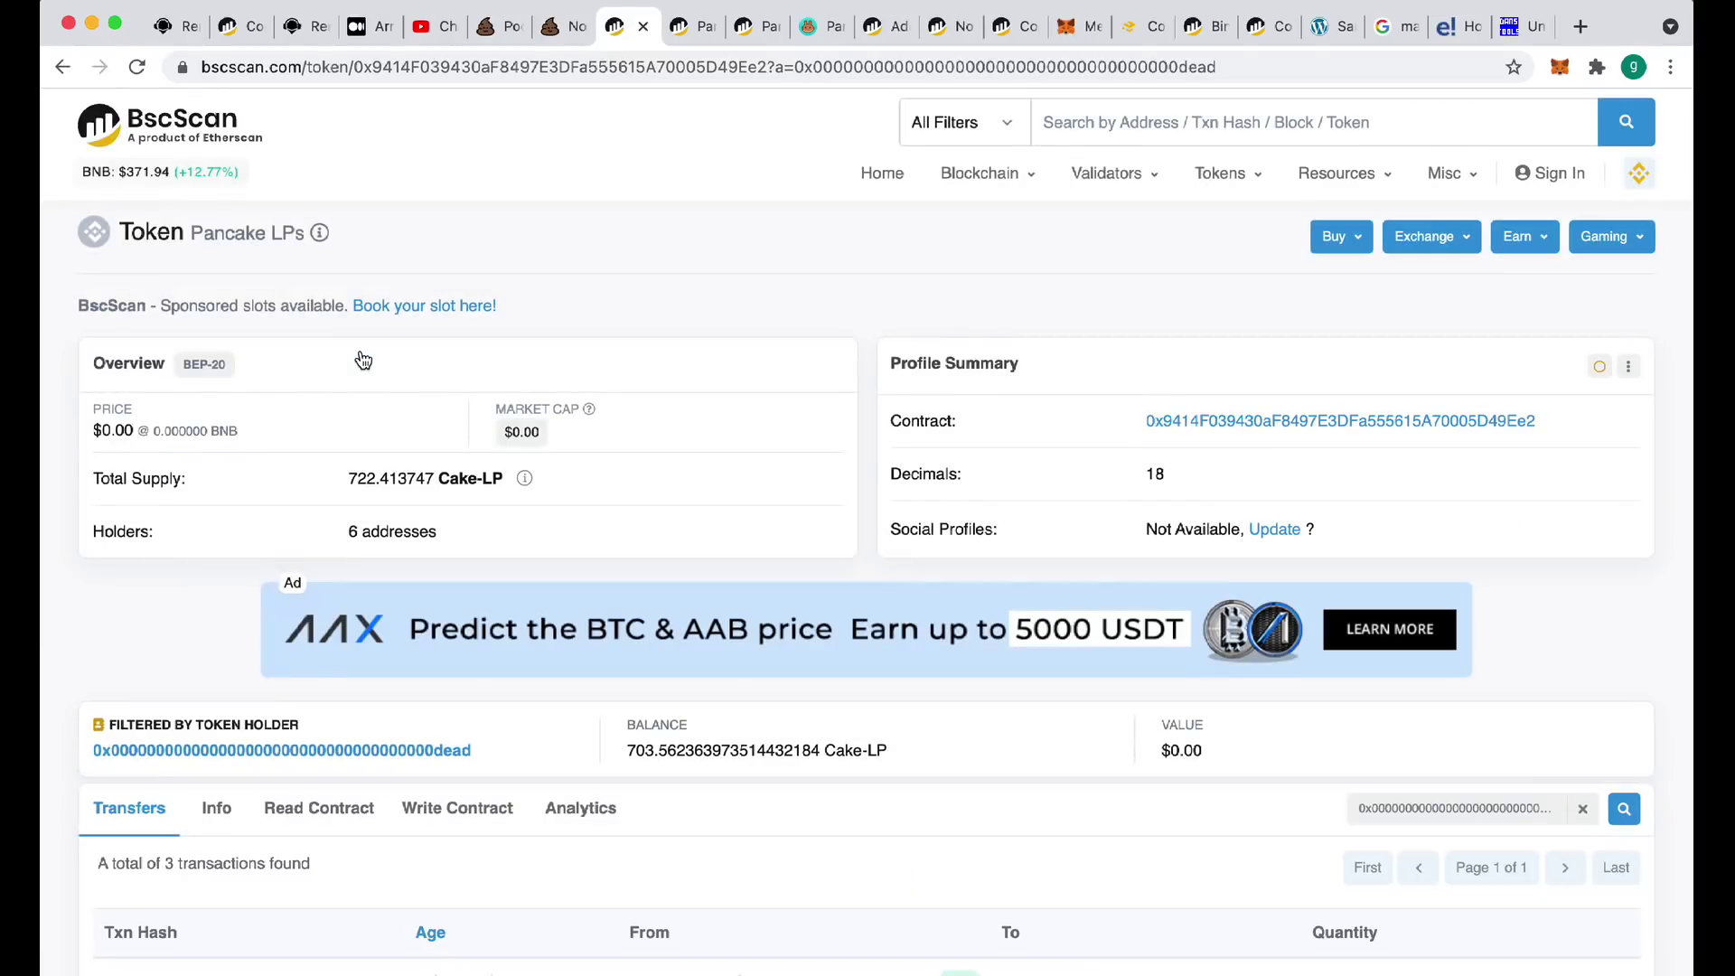
left_click(250, 750)
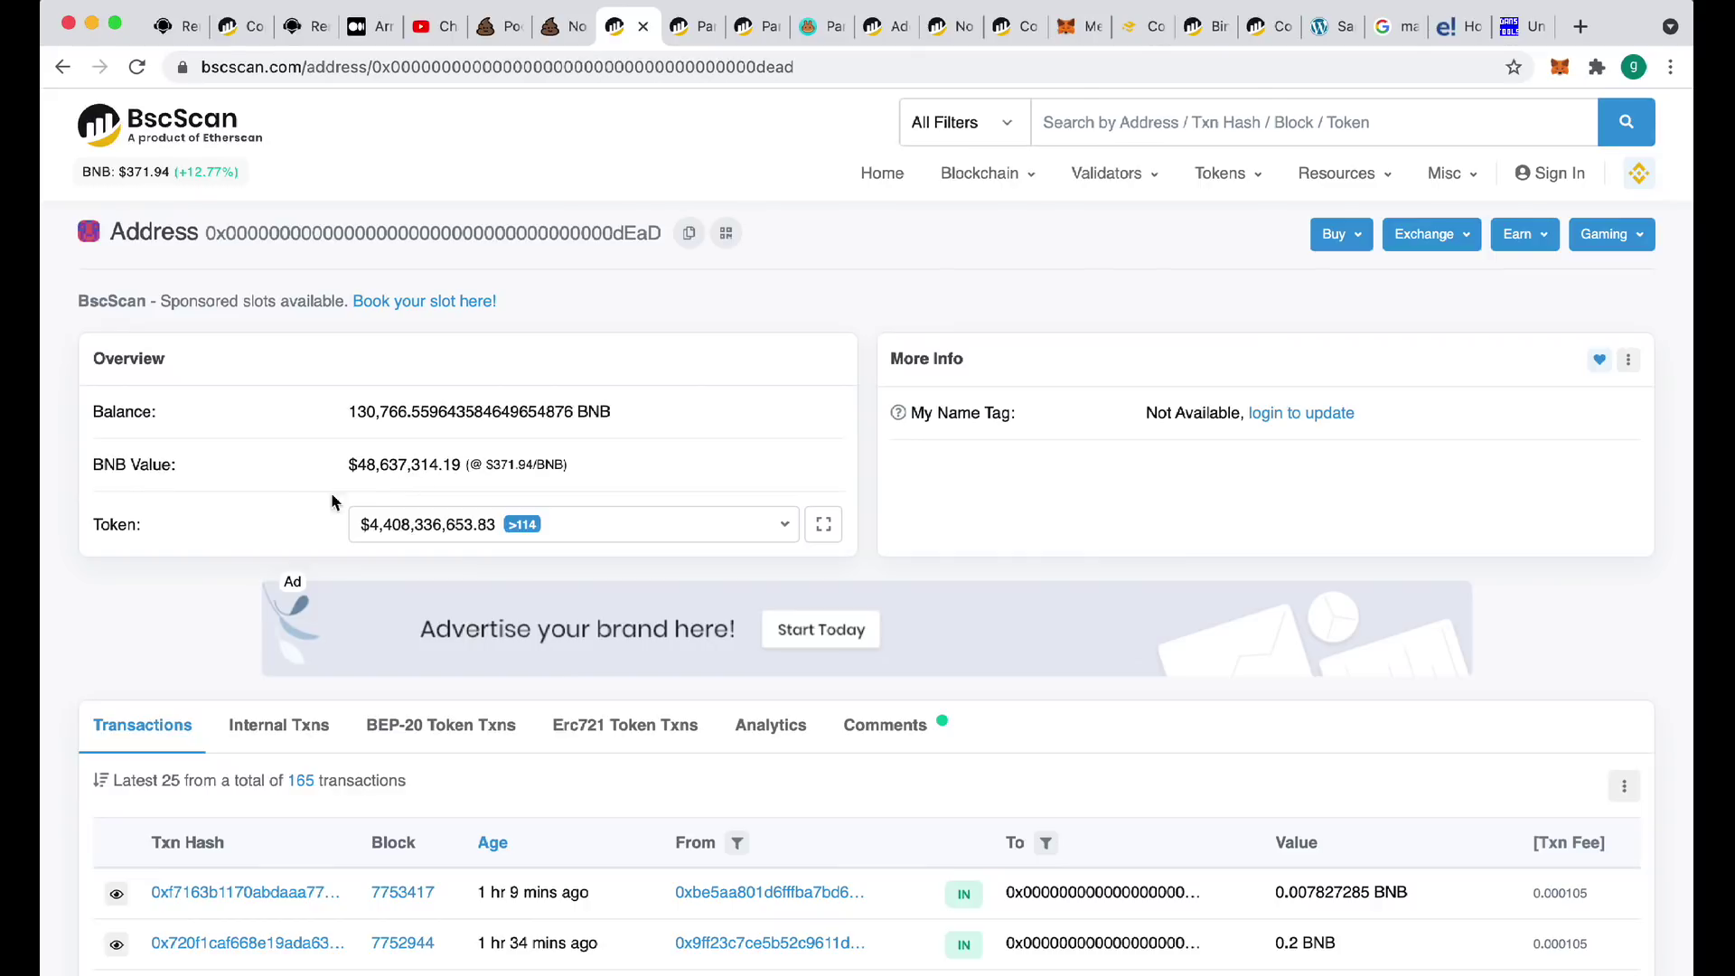
Look over the dead address's balance, token holdings and latest incoming transactions
scroll(298, 501, "down", 2)
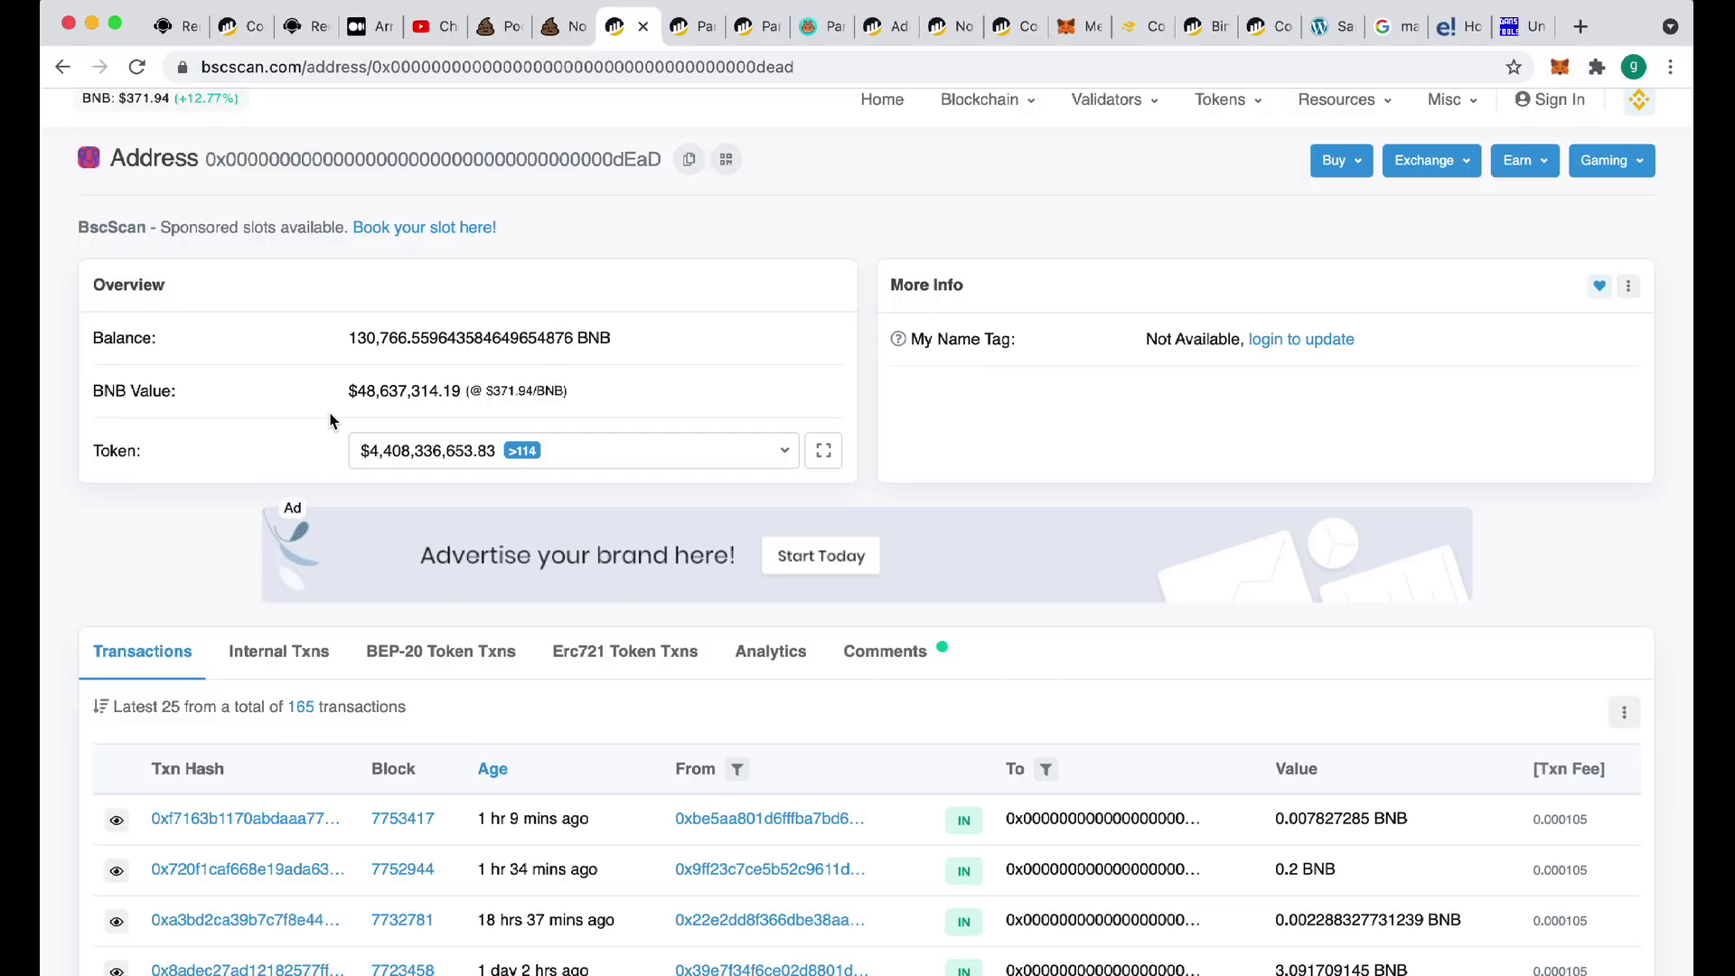
scroll(327, 512, "down", 3)
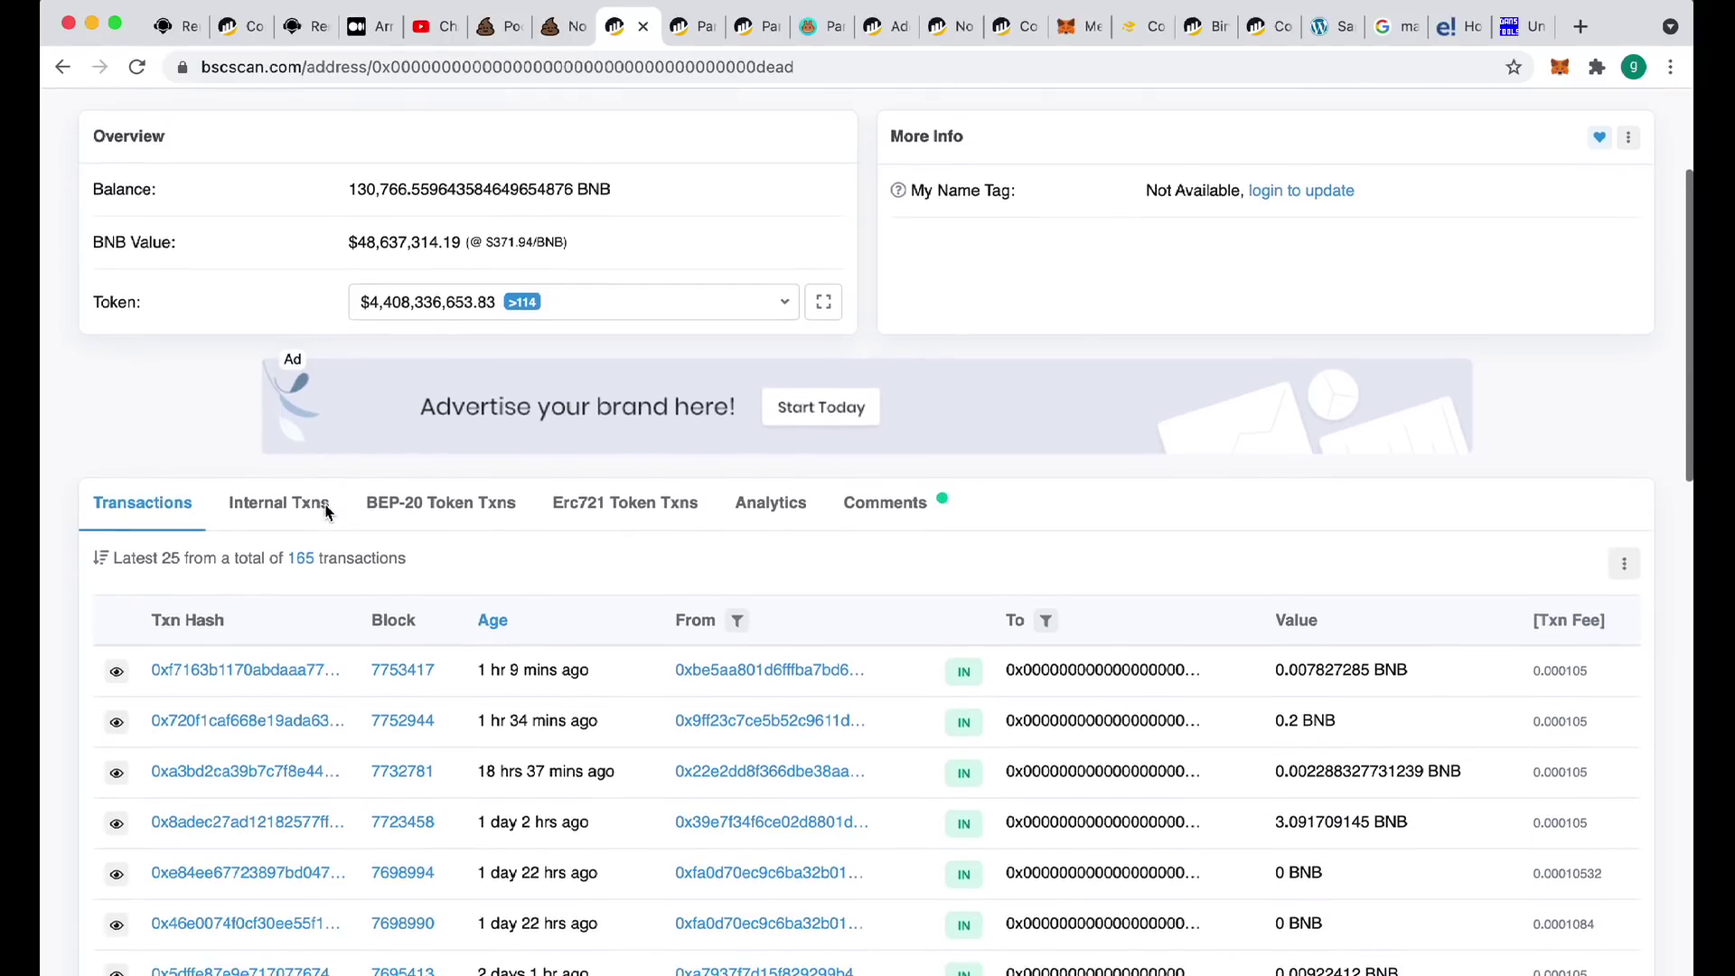
scroll(327, 512, "up", 4)
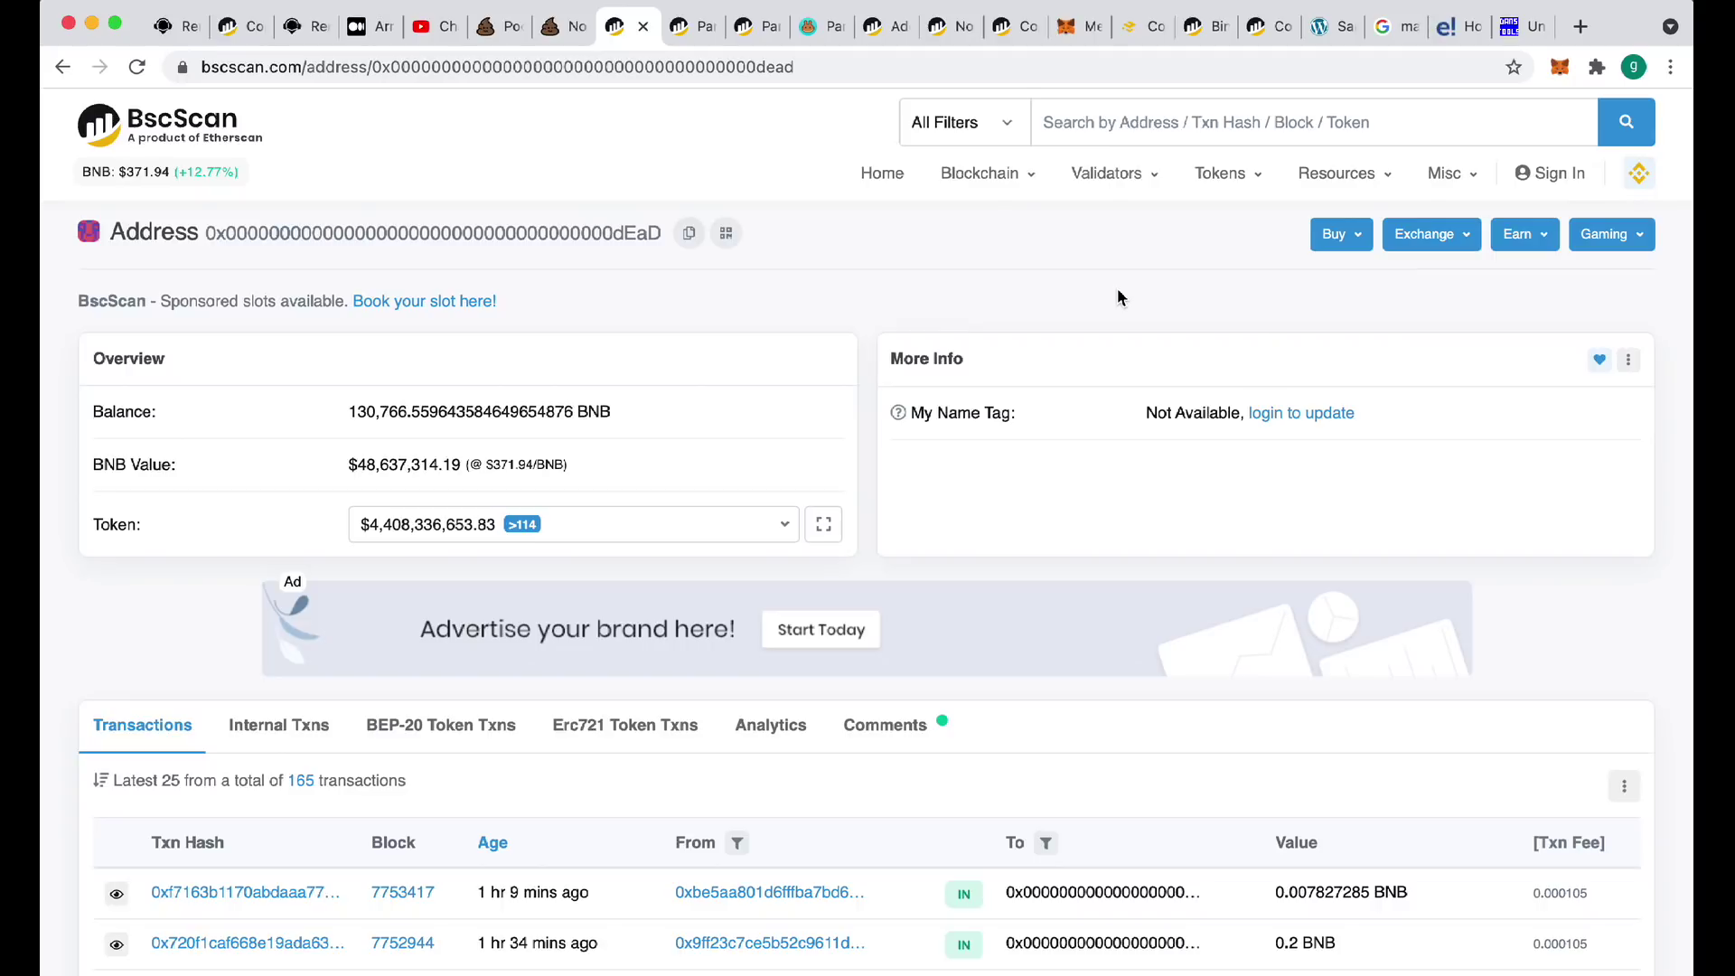
Switch to PancakeSwap, go to the wallet's liquidity overview and start adding liquidity for a new BNB pair
left_click(823, 26)
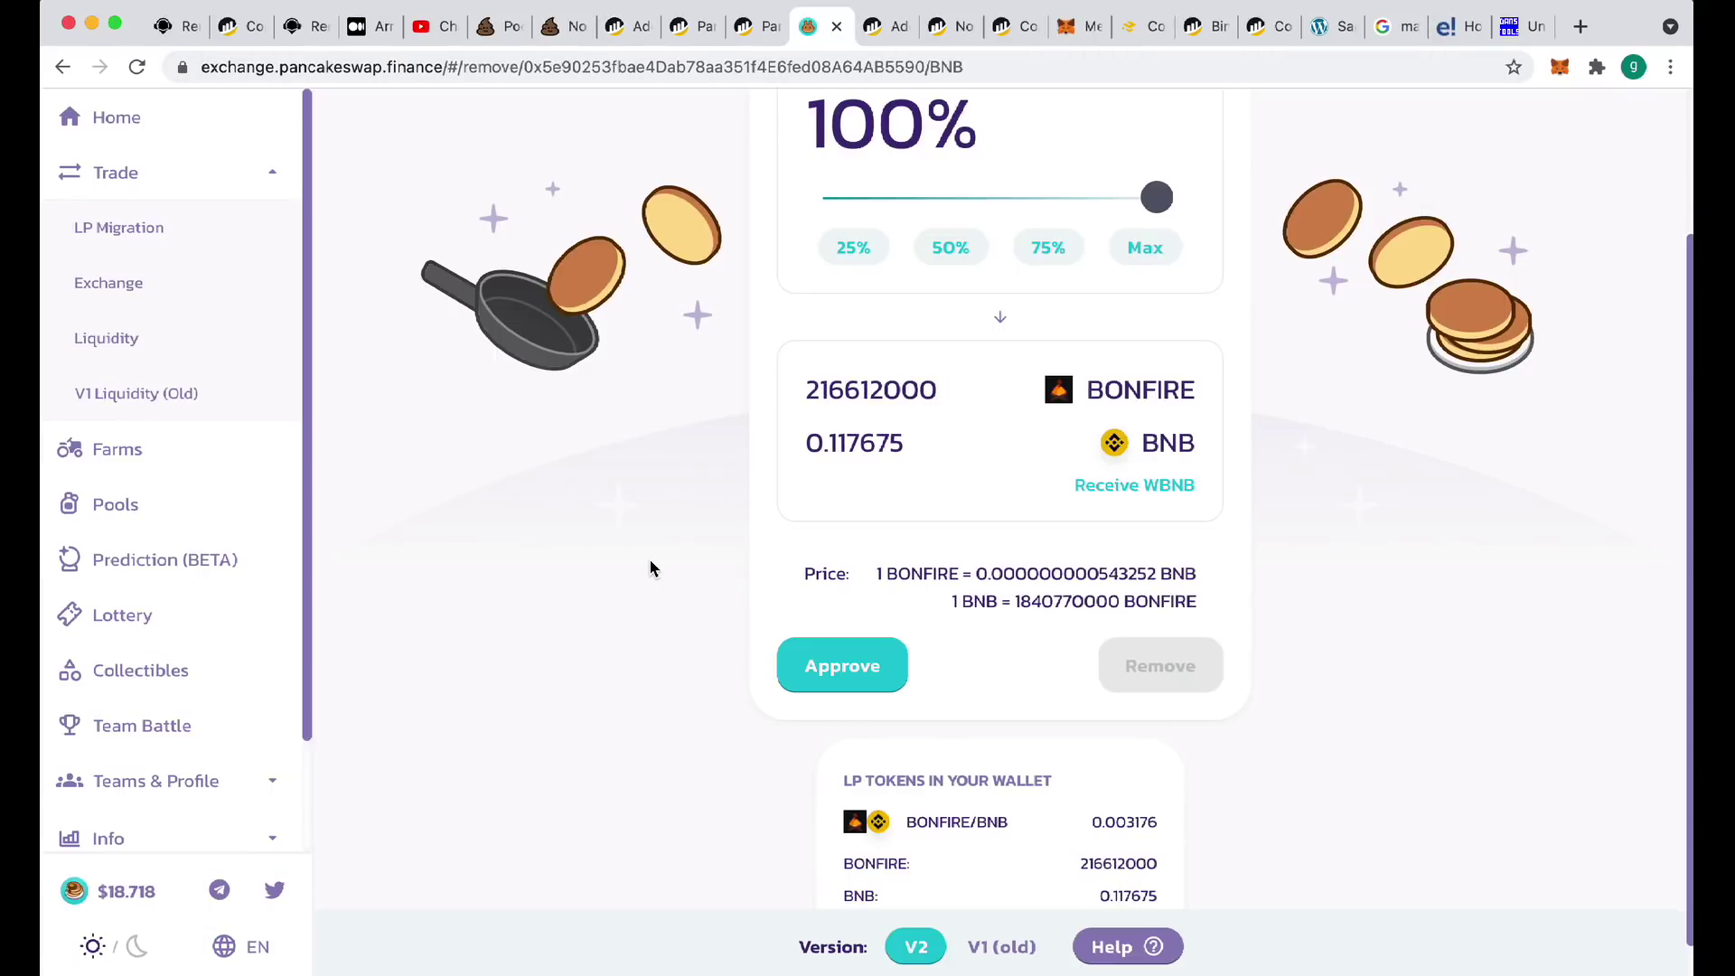
scroll(651, 569, "up", 3)
left_click(120, 433)
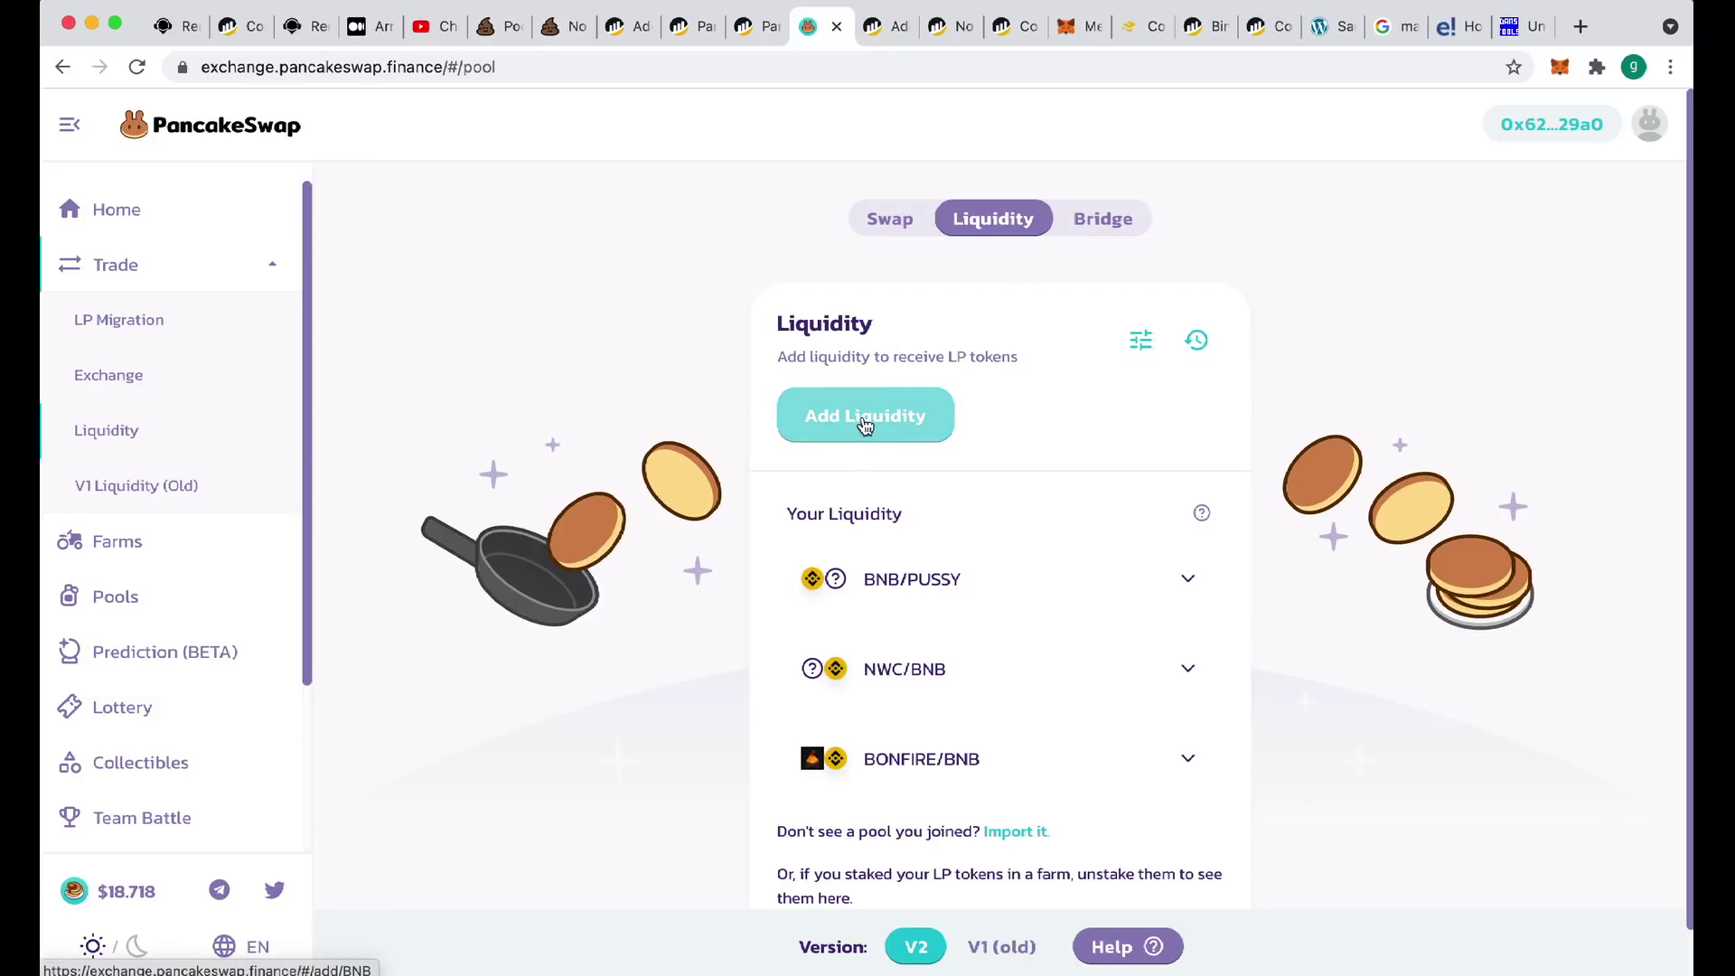
left_click(865, 420)
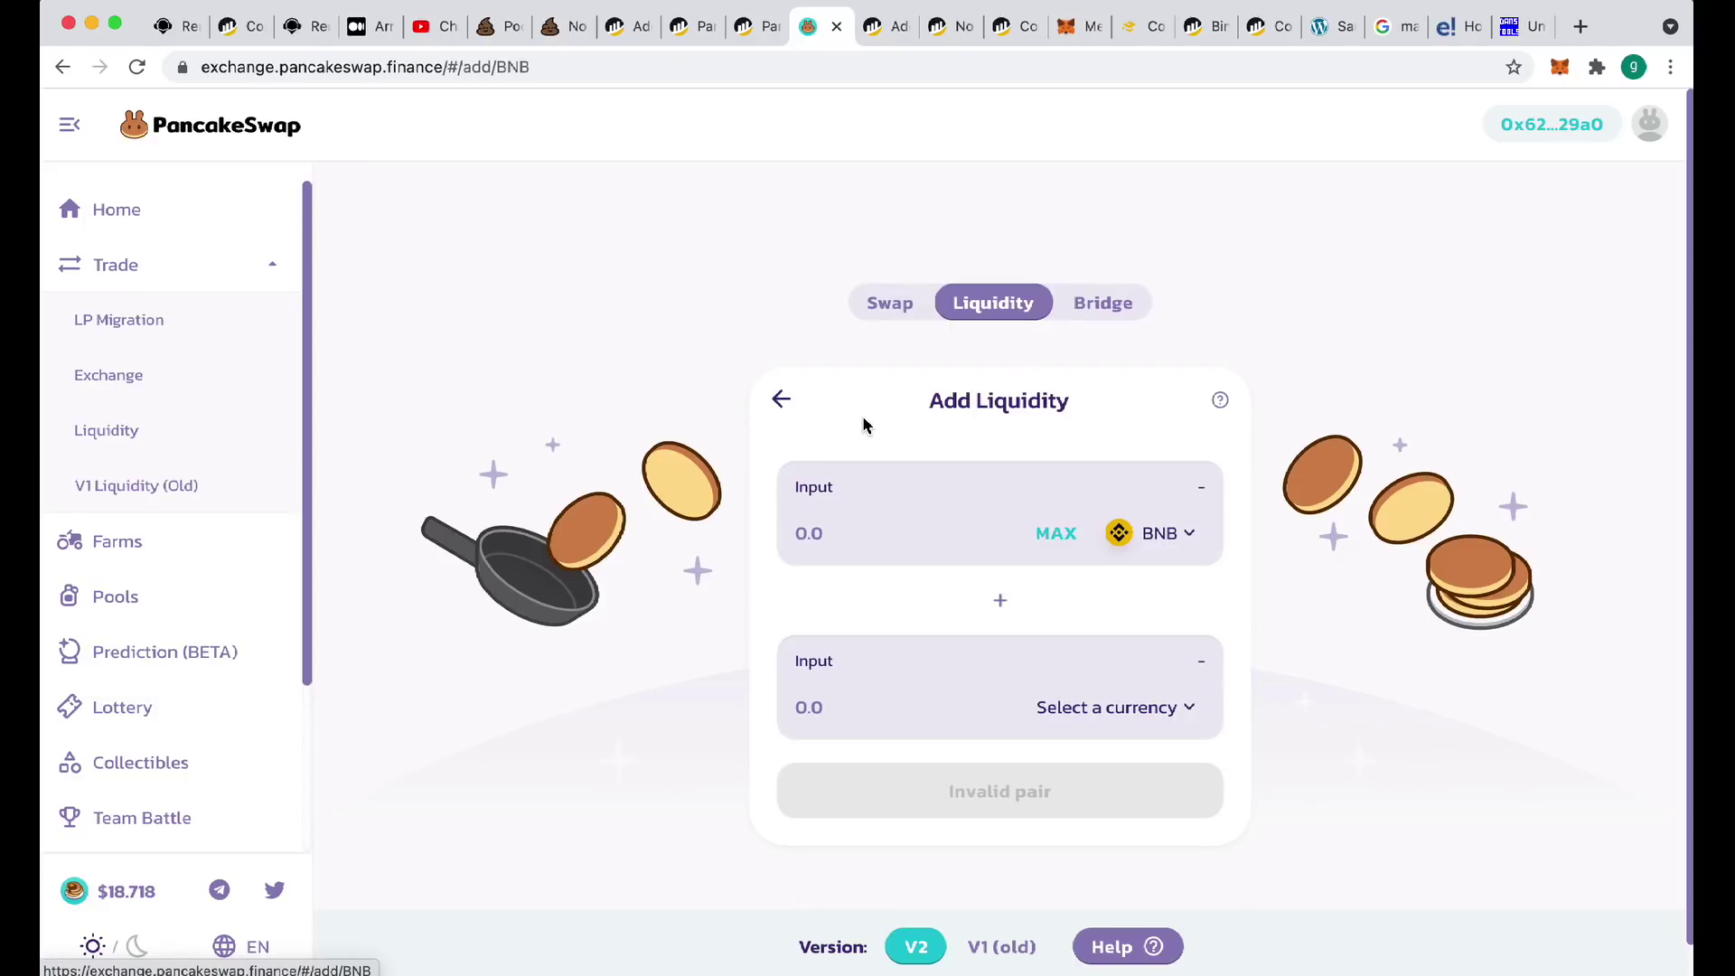
left_click(1092, 706)
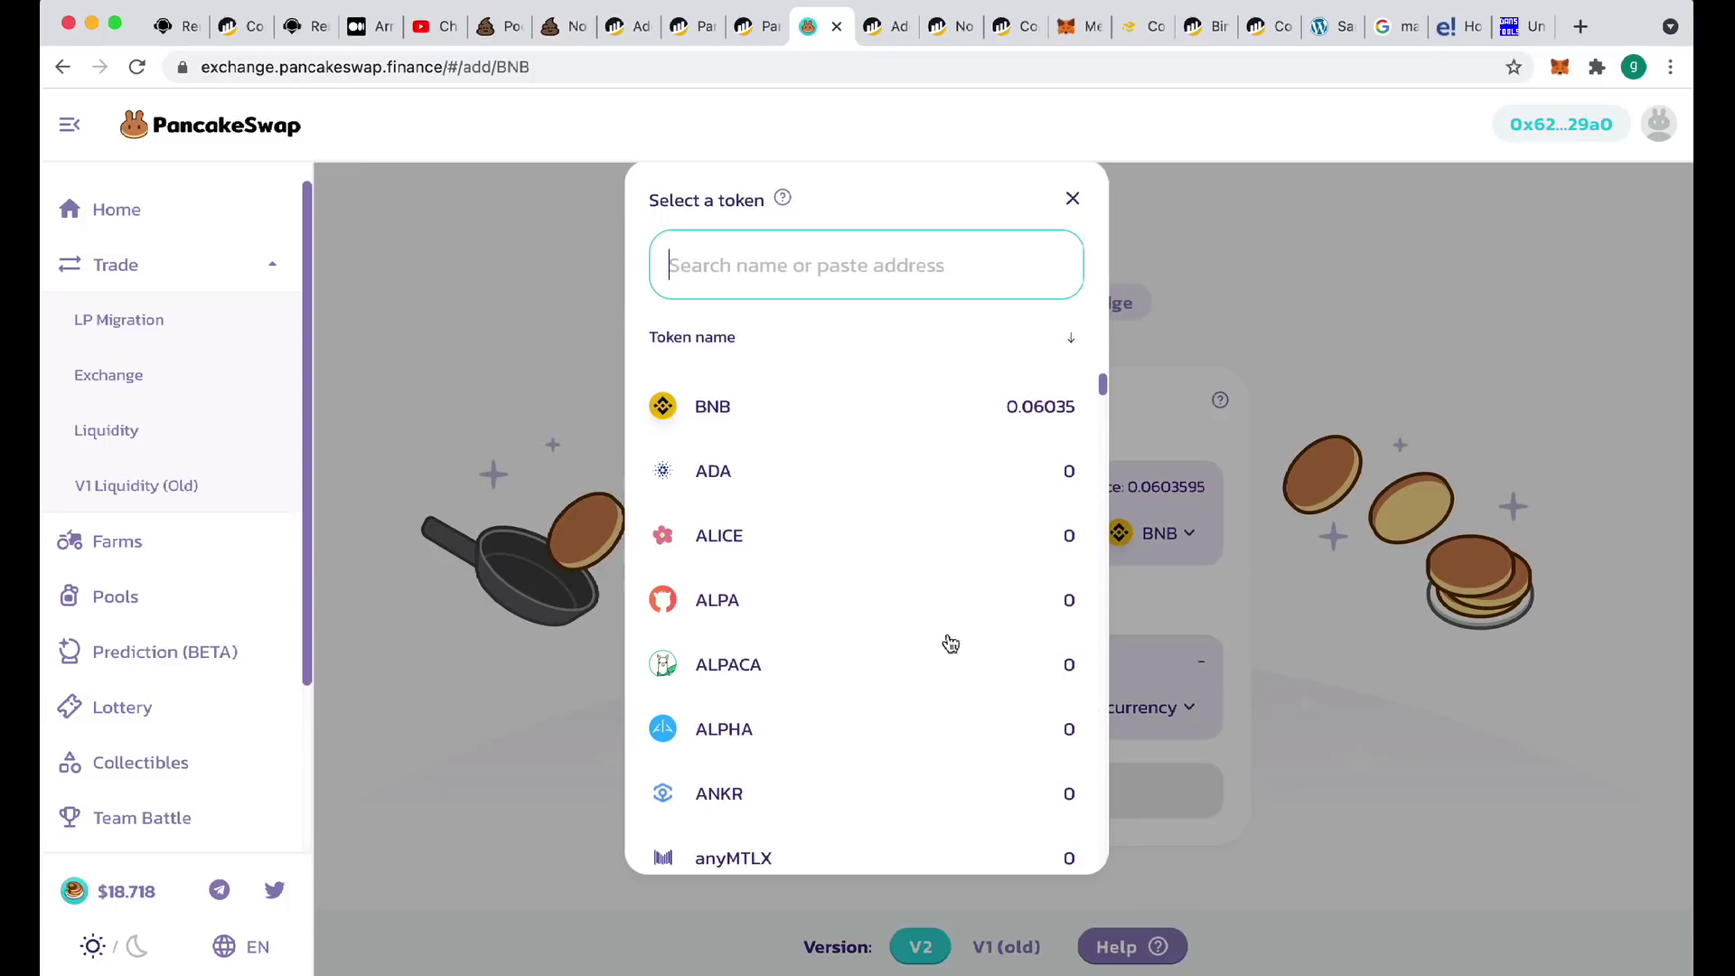
scroll(886, 539, "down", 3)
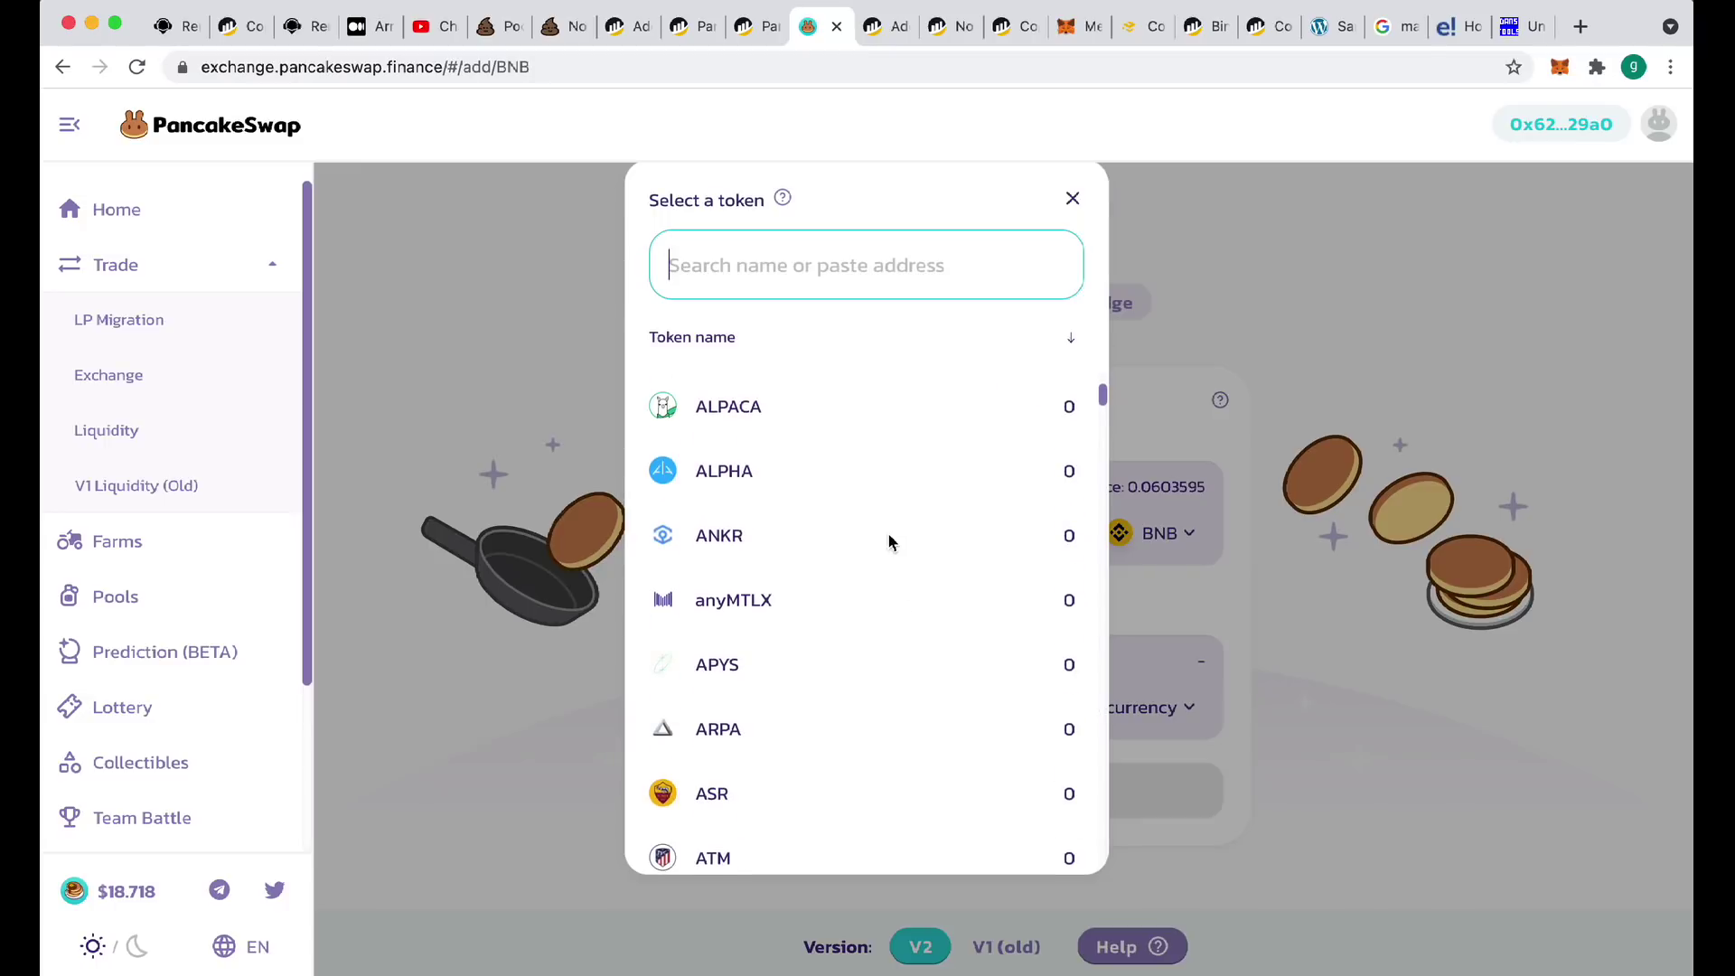
left_click(505, 403)
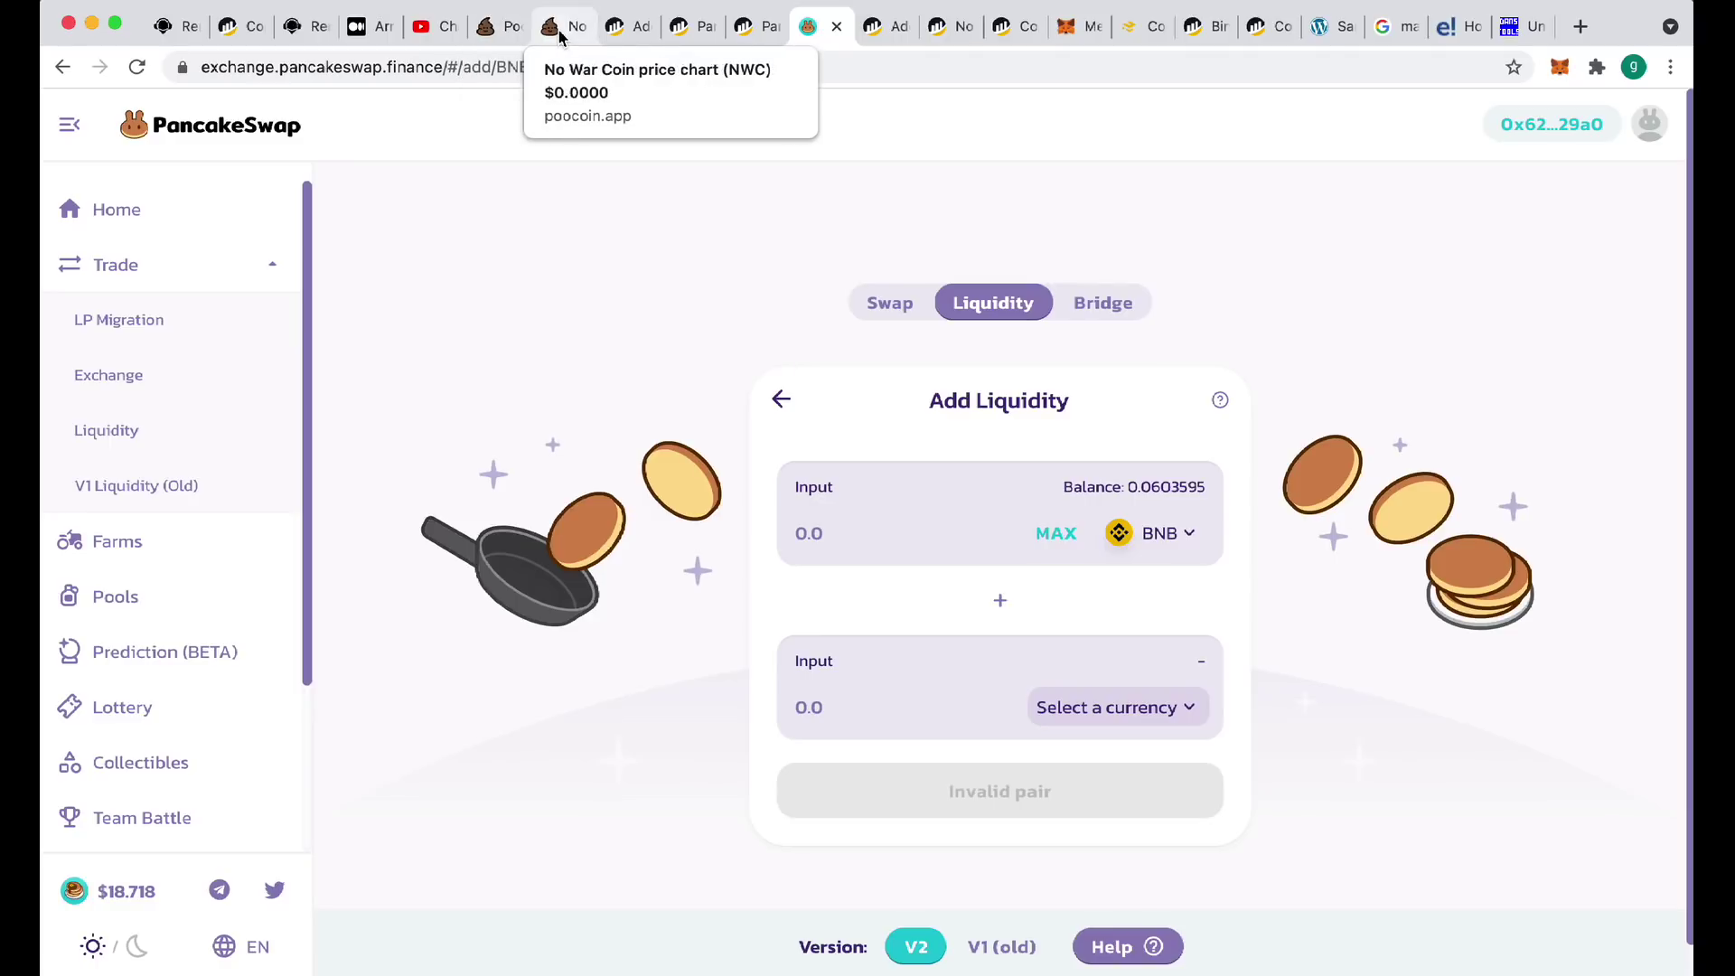
Switch to PooCoin, open GenTokens.com (GEN) from the starred tokens and copy the token's contract address
left_click(511, 34)
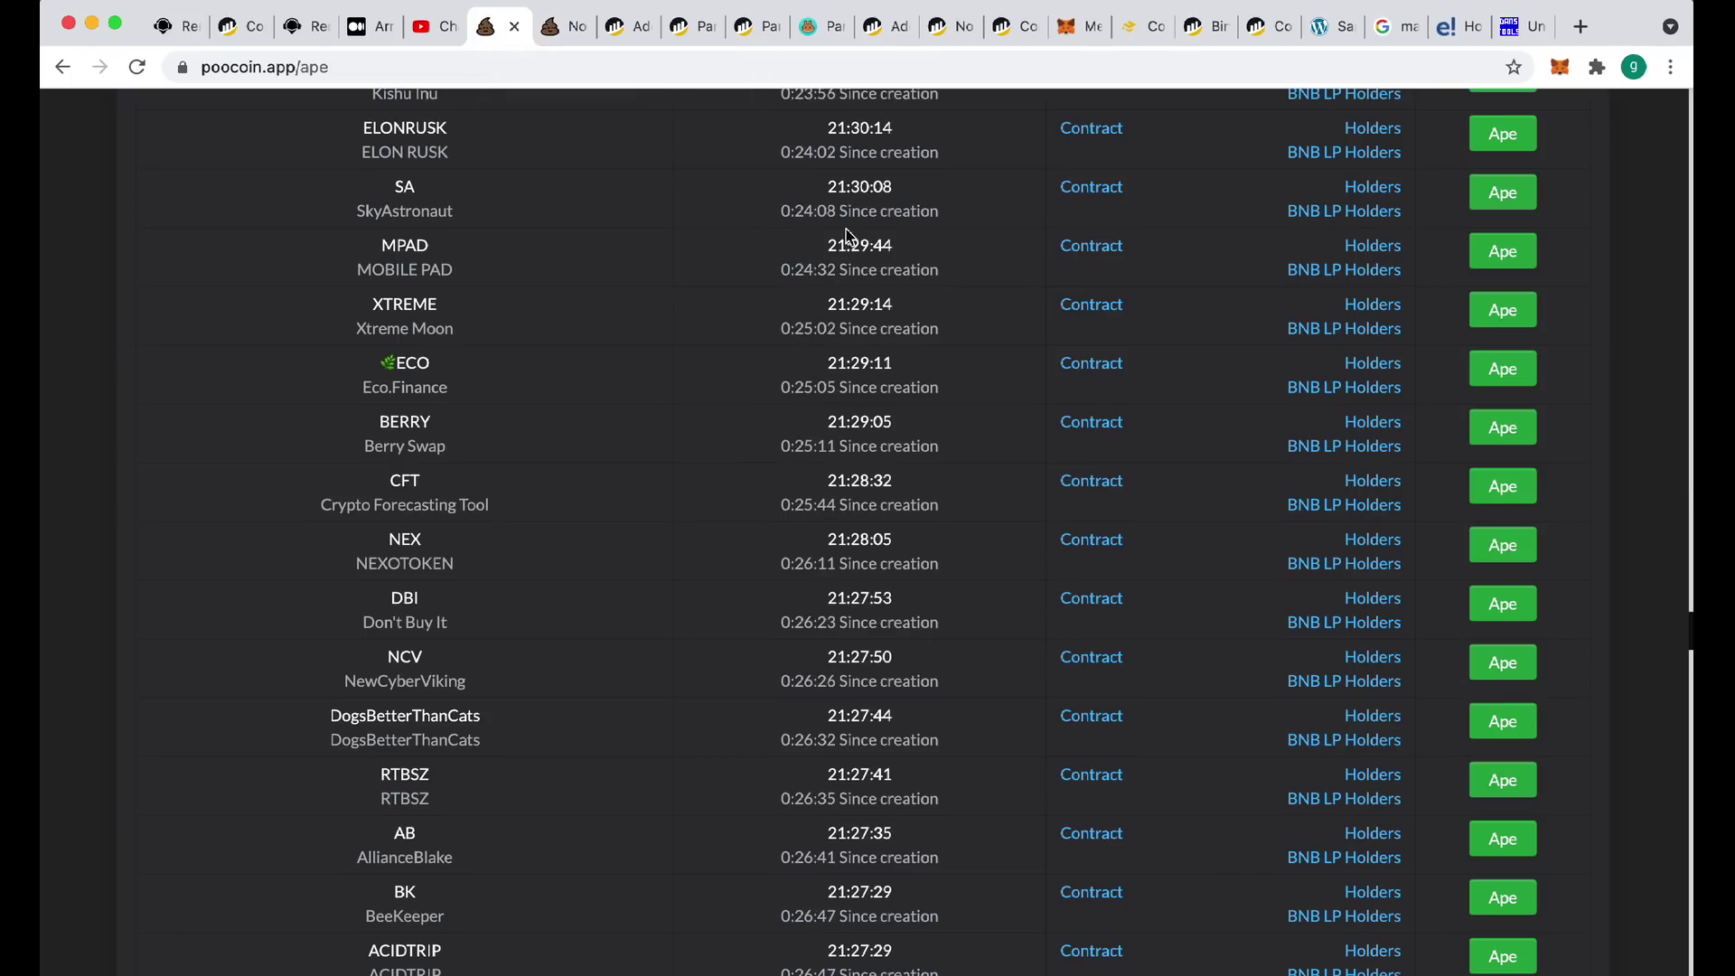
left_click(555, 27)
left_click(1315, 363)
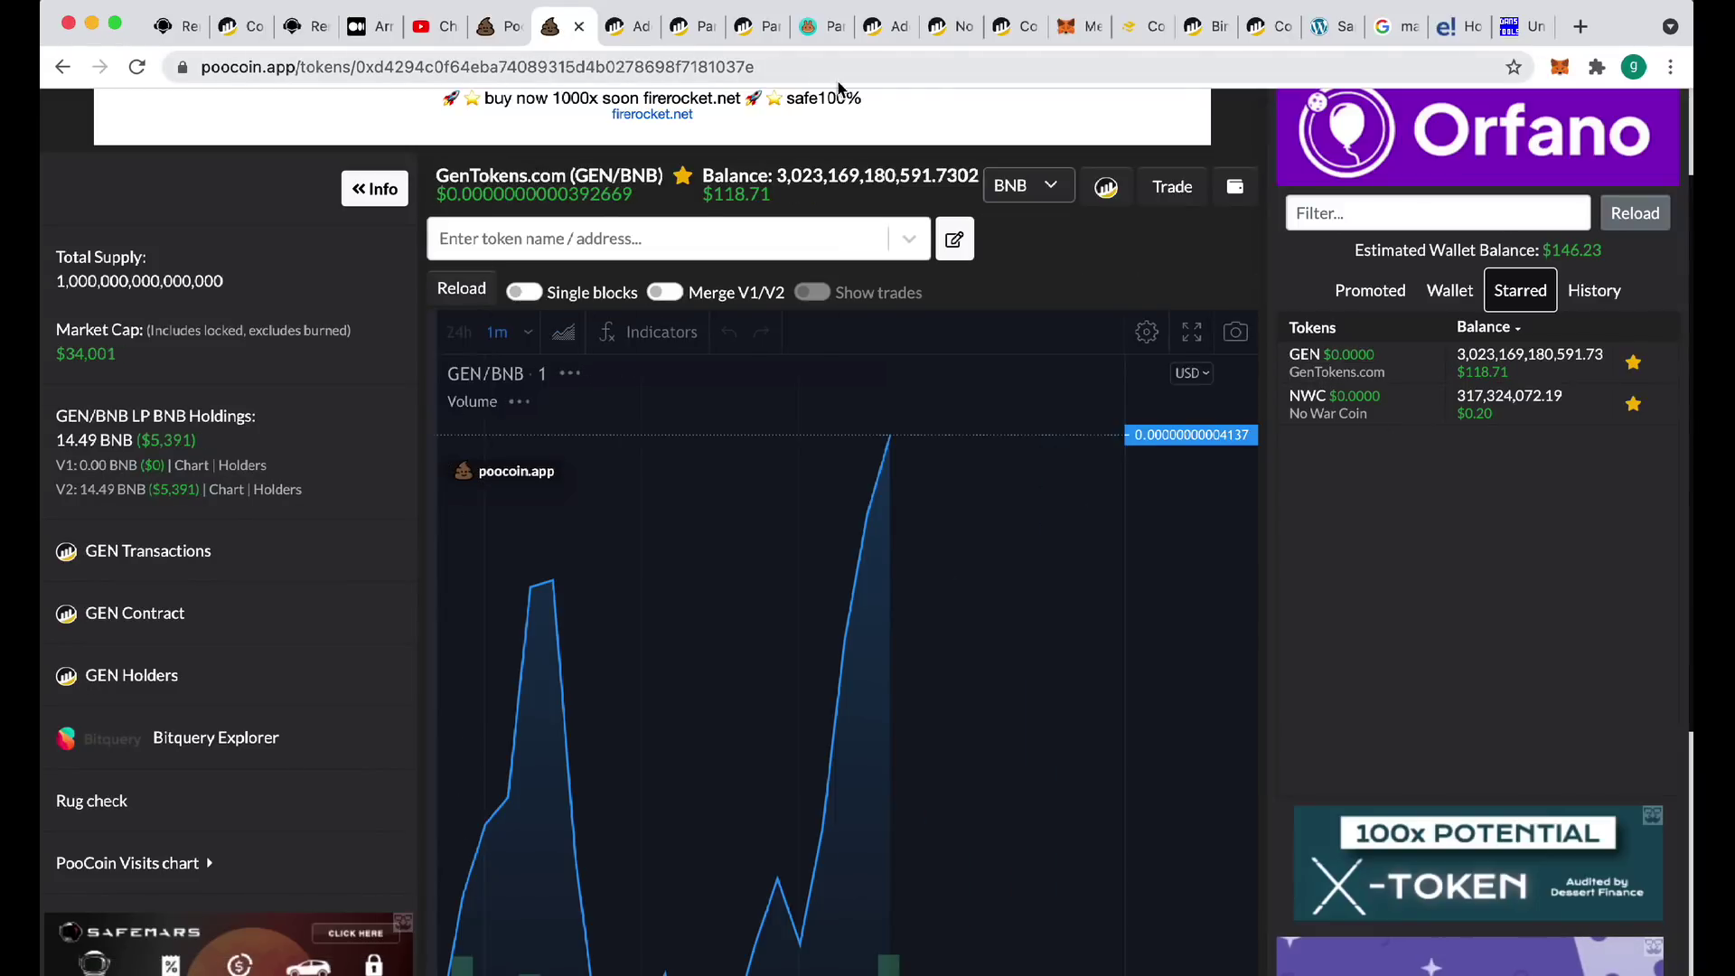
double_click(602, 67)
key("super+c")
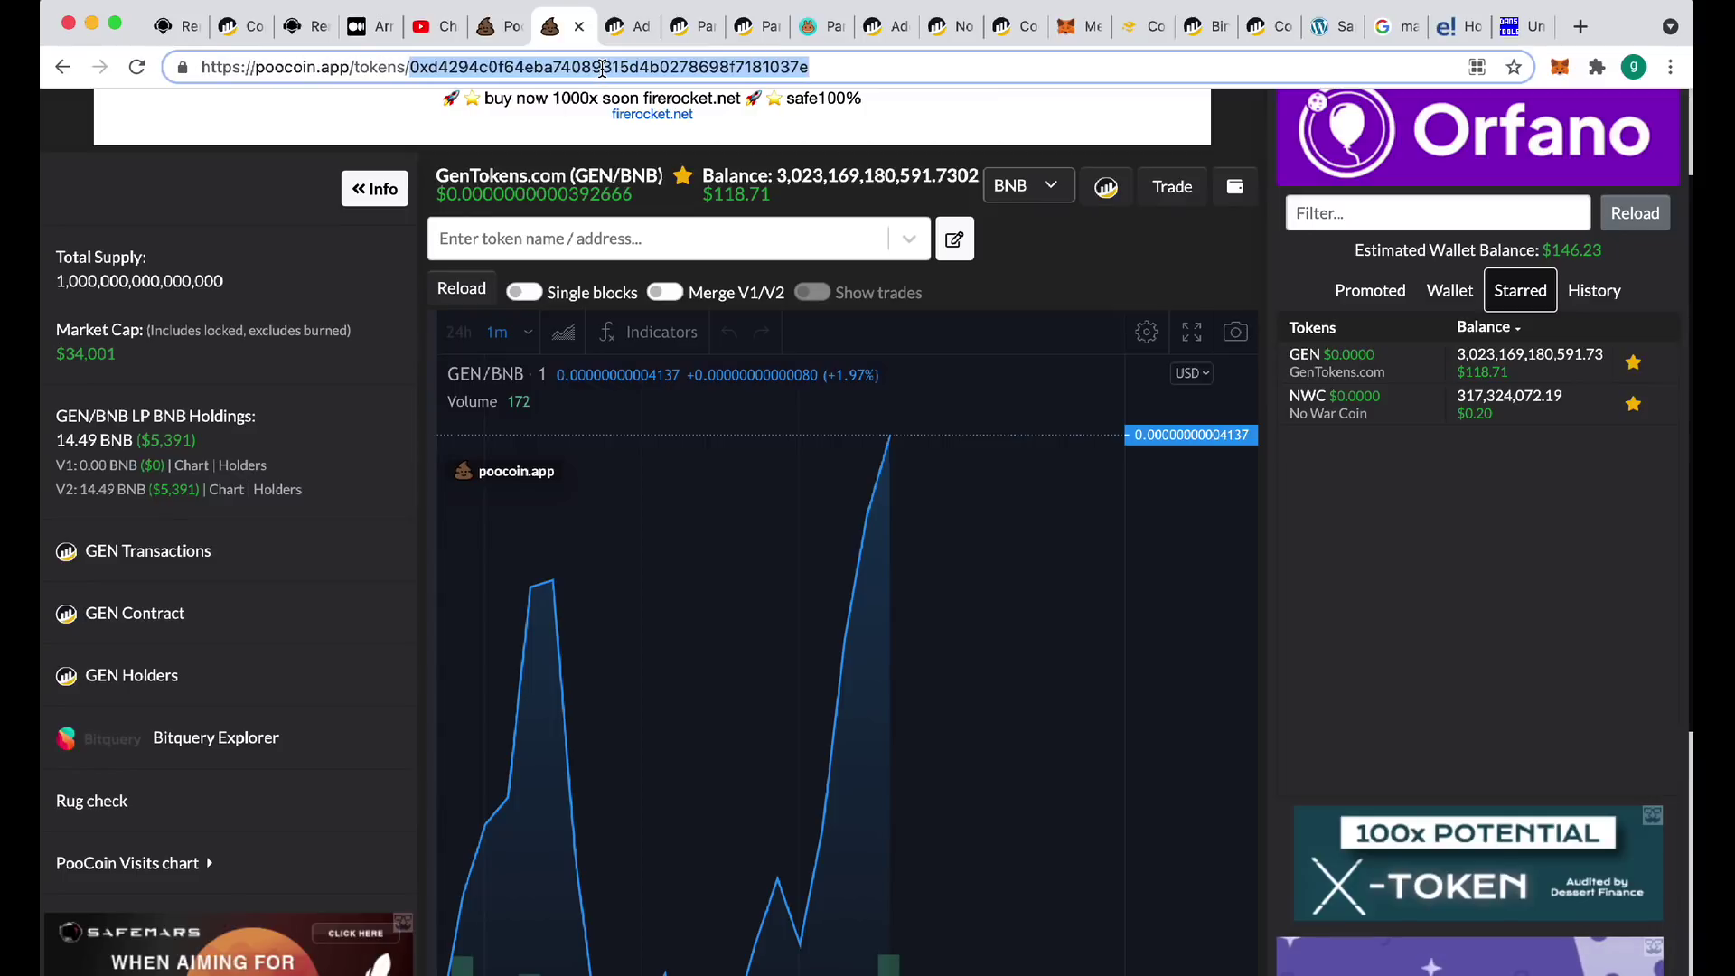
Back on PancakeSwap's Add Liquidity form, look up the second currency by the copied GEN contract address
left_click(839, 30)
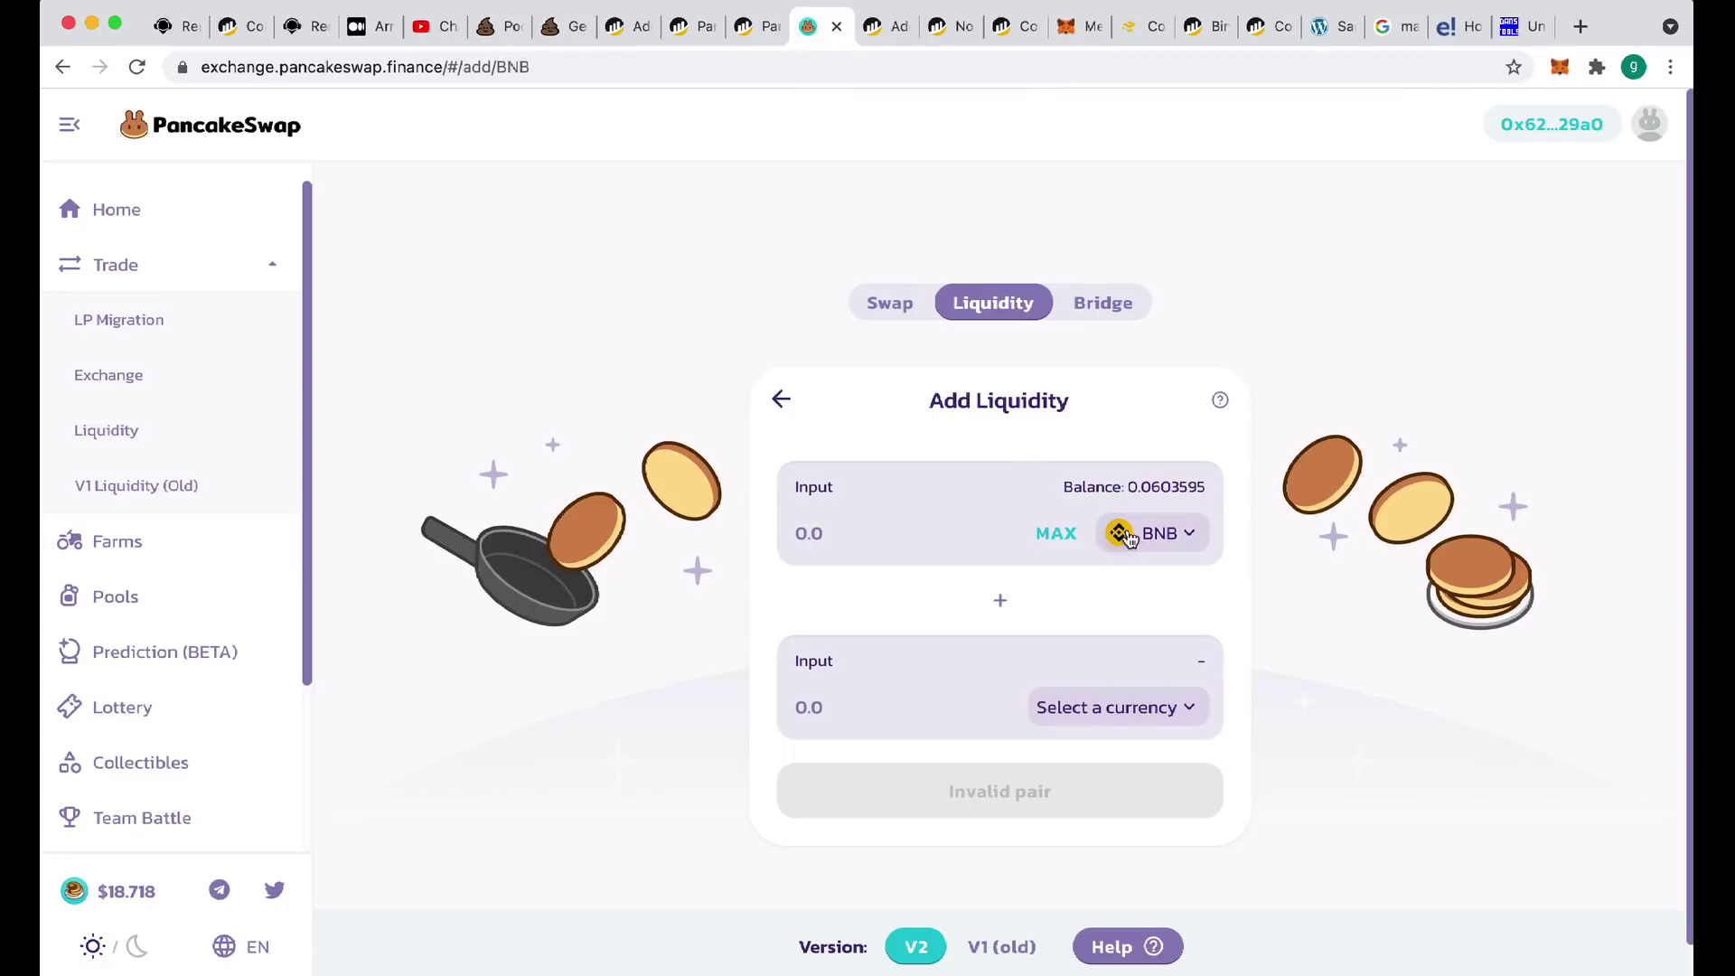
left_click(1120, 708)
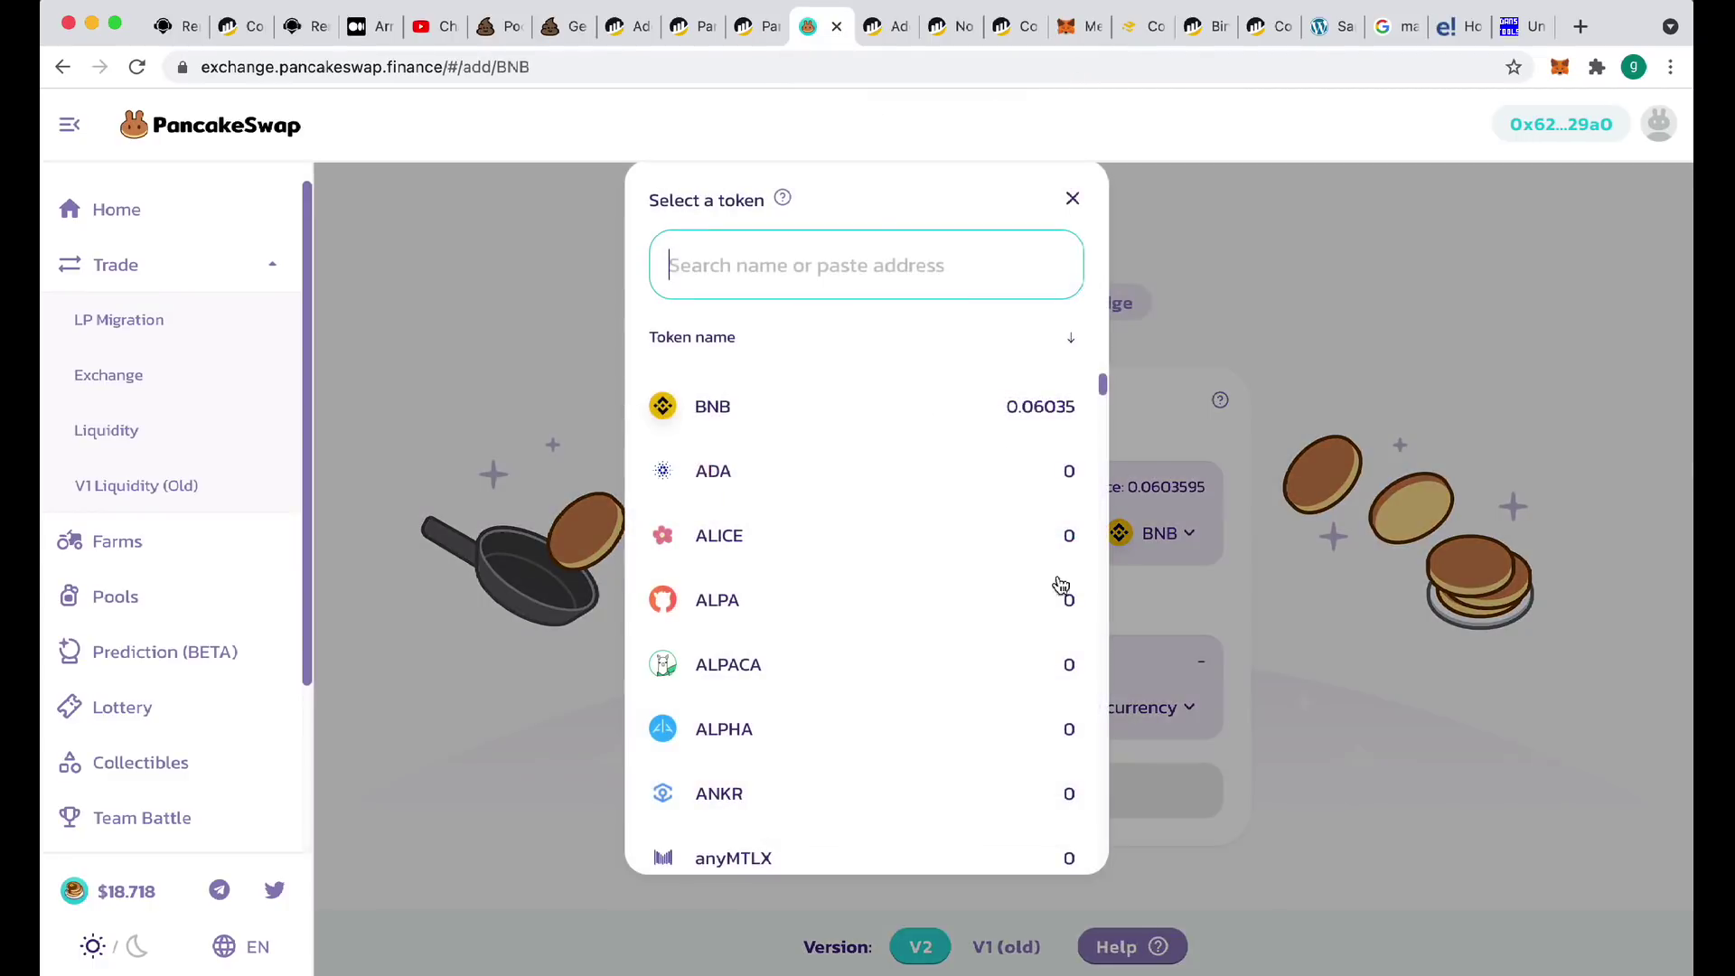
left_click(812, 250)
key("ctrl+v")
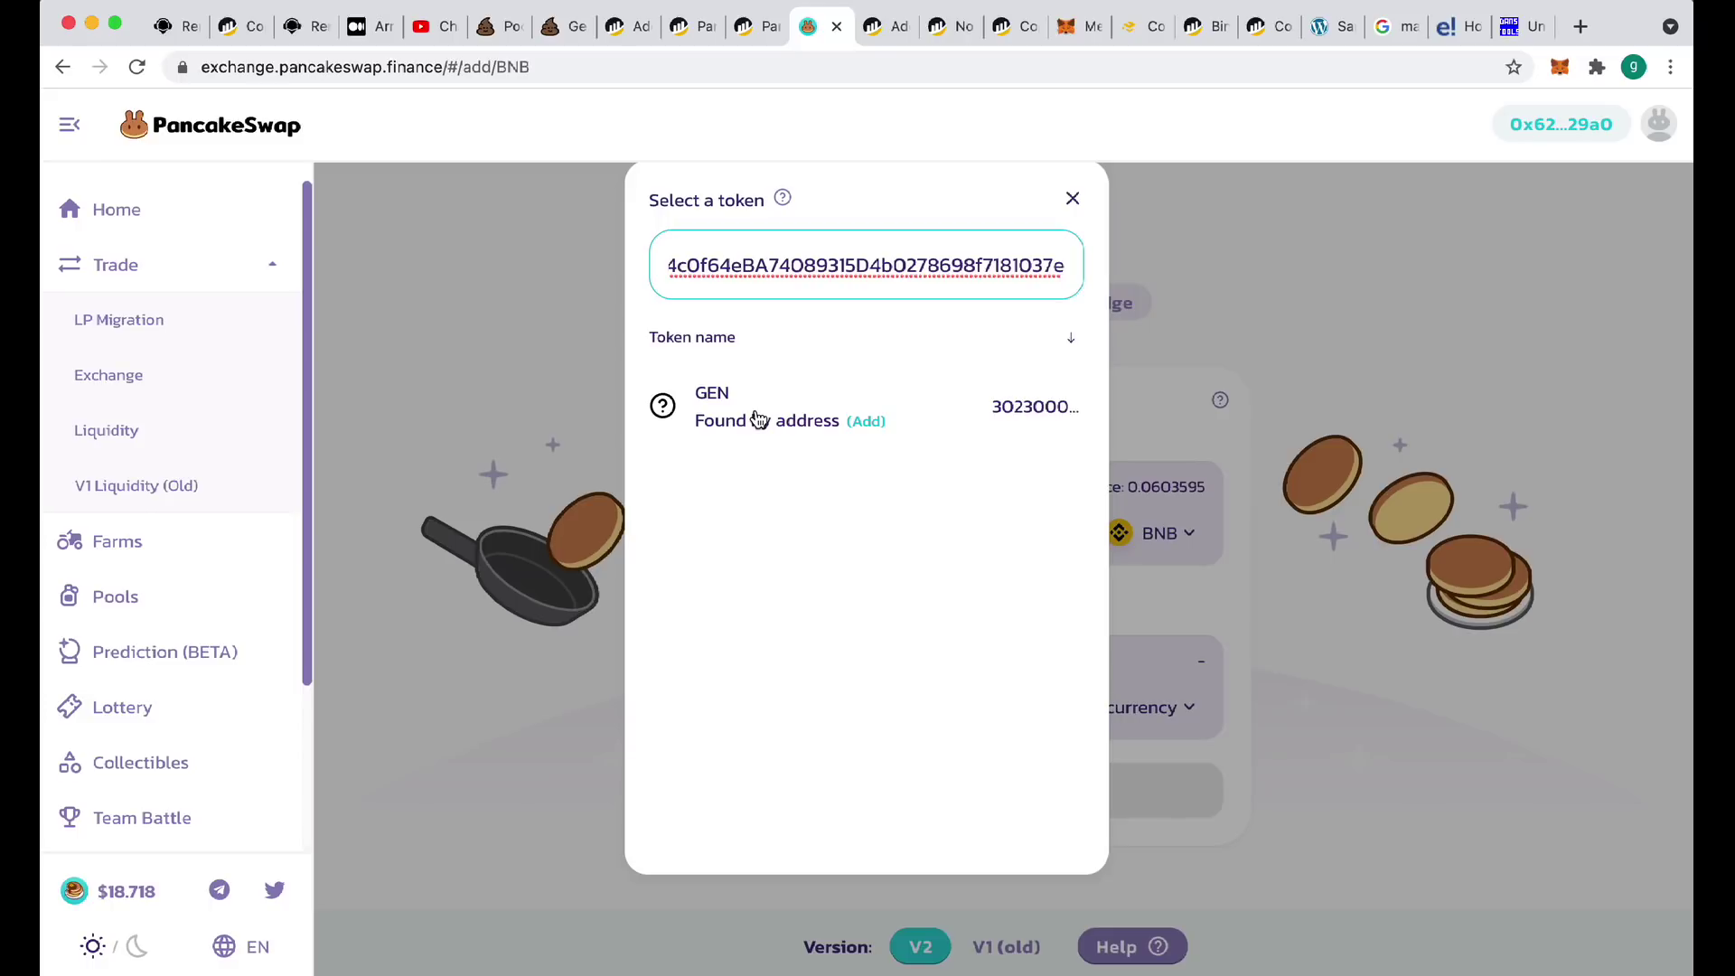
Try to add GEN as a custom token in the MetaMask wallet using the copied contract address
left_click(1559, 67)
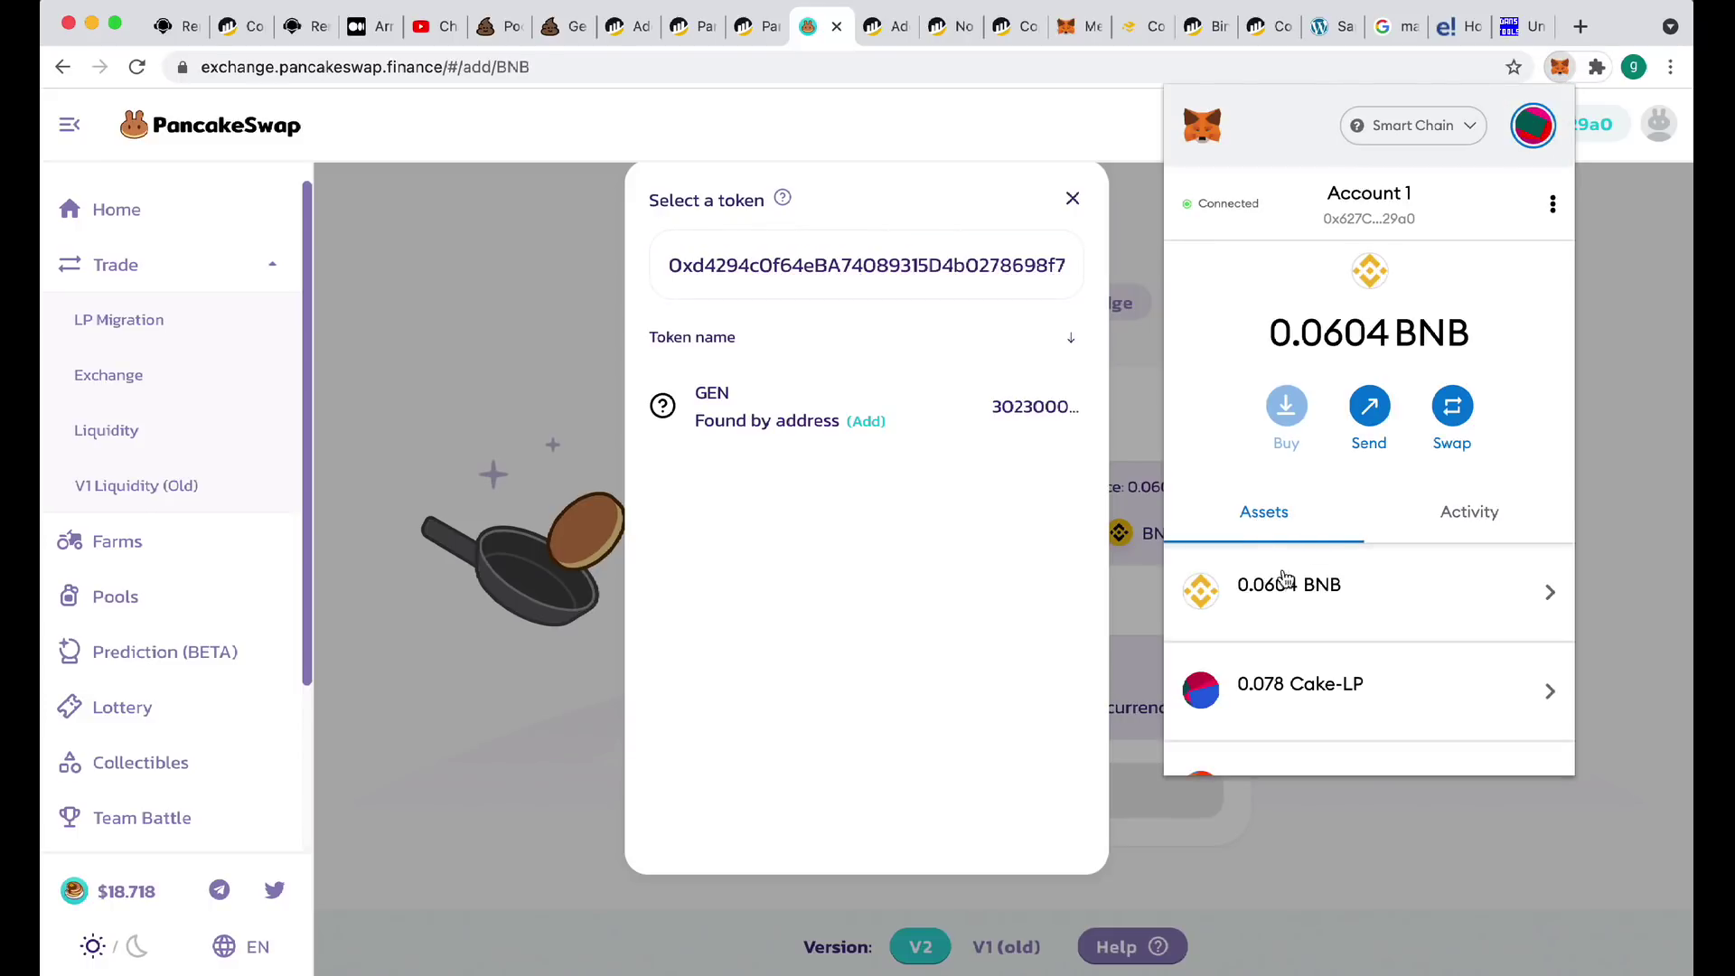
scroll(1288, 580, "down", 15)
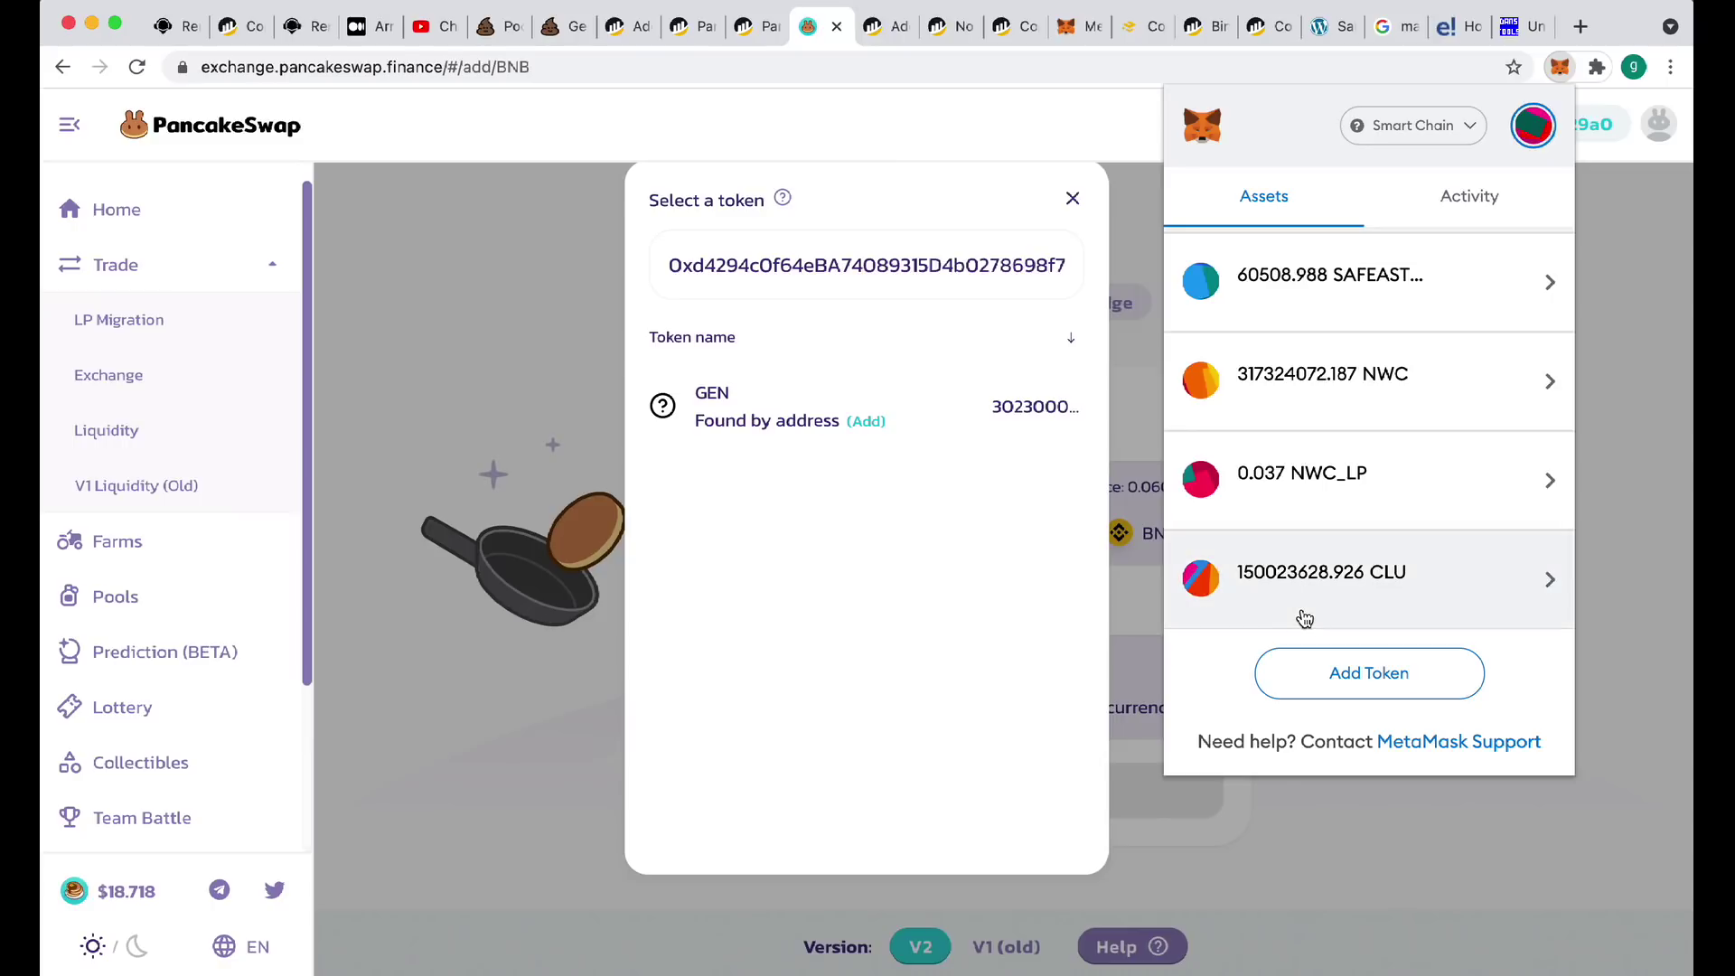
left_click(1374, 682)
left_click(1237, 378)
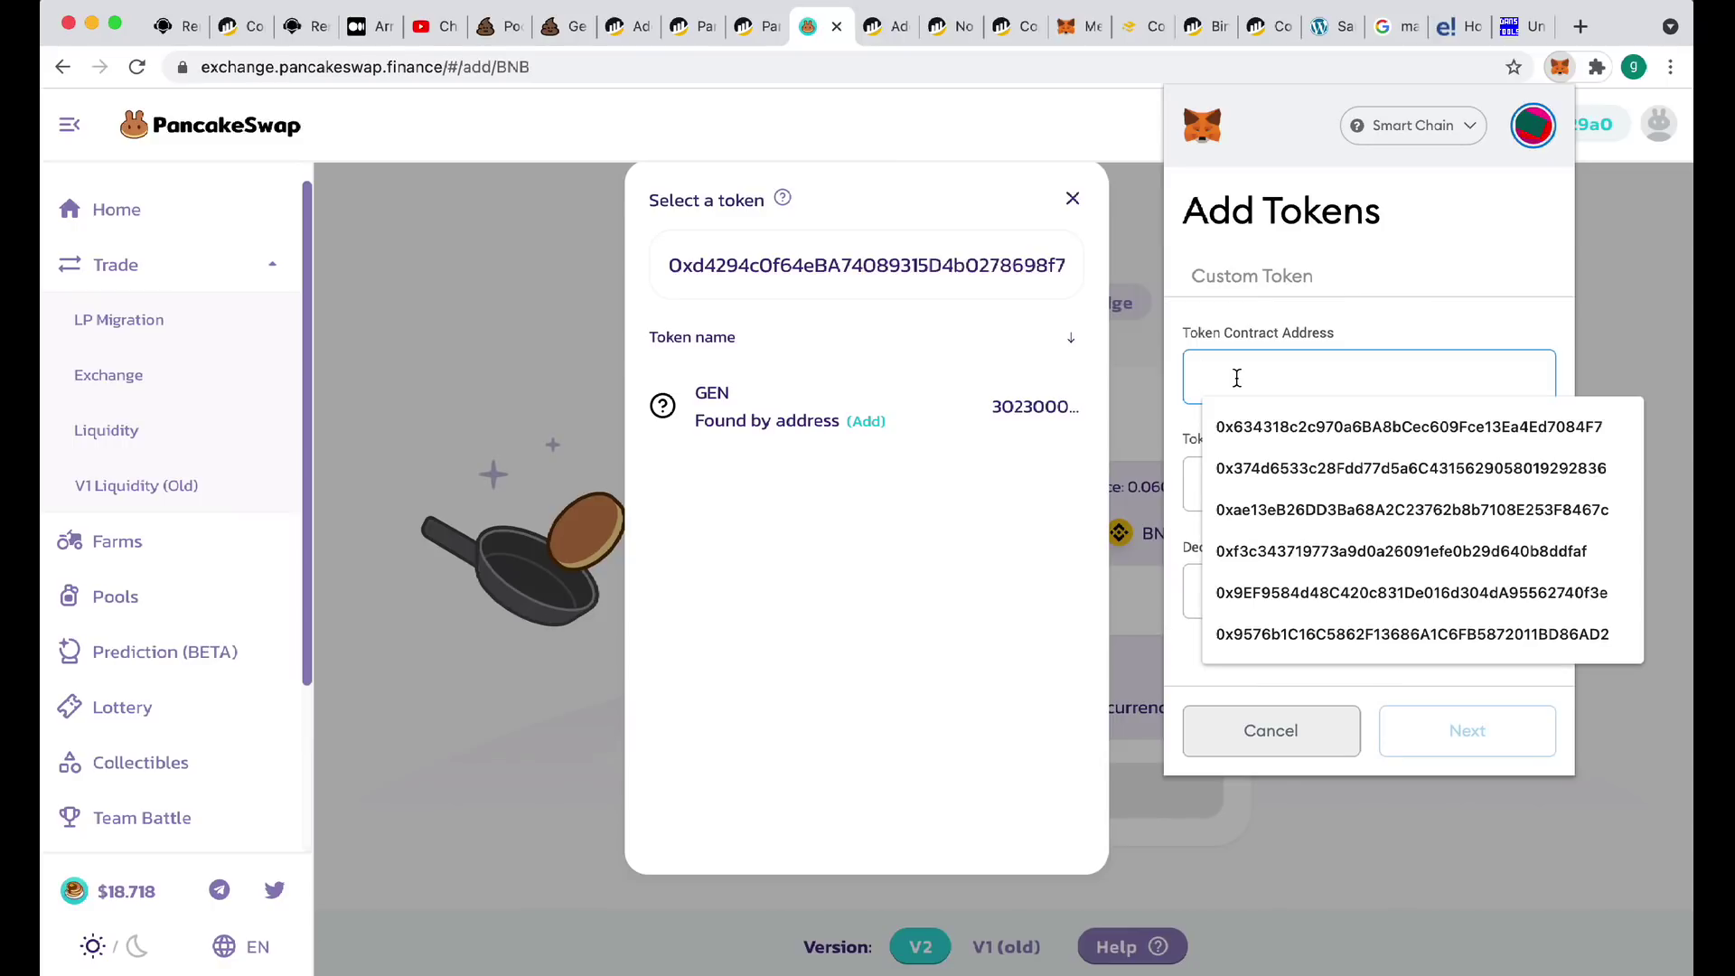
key("super+v")
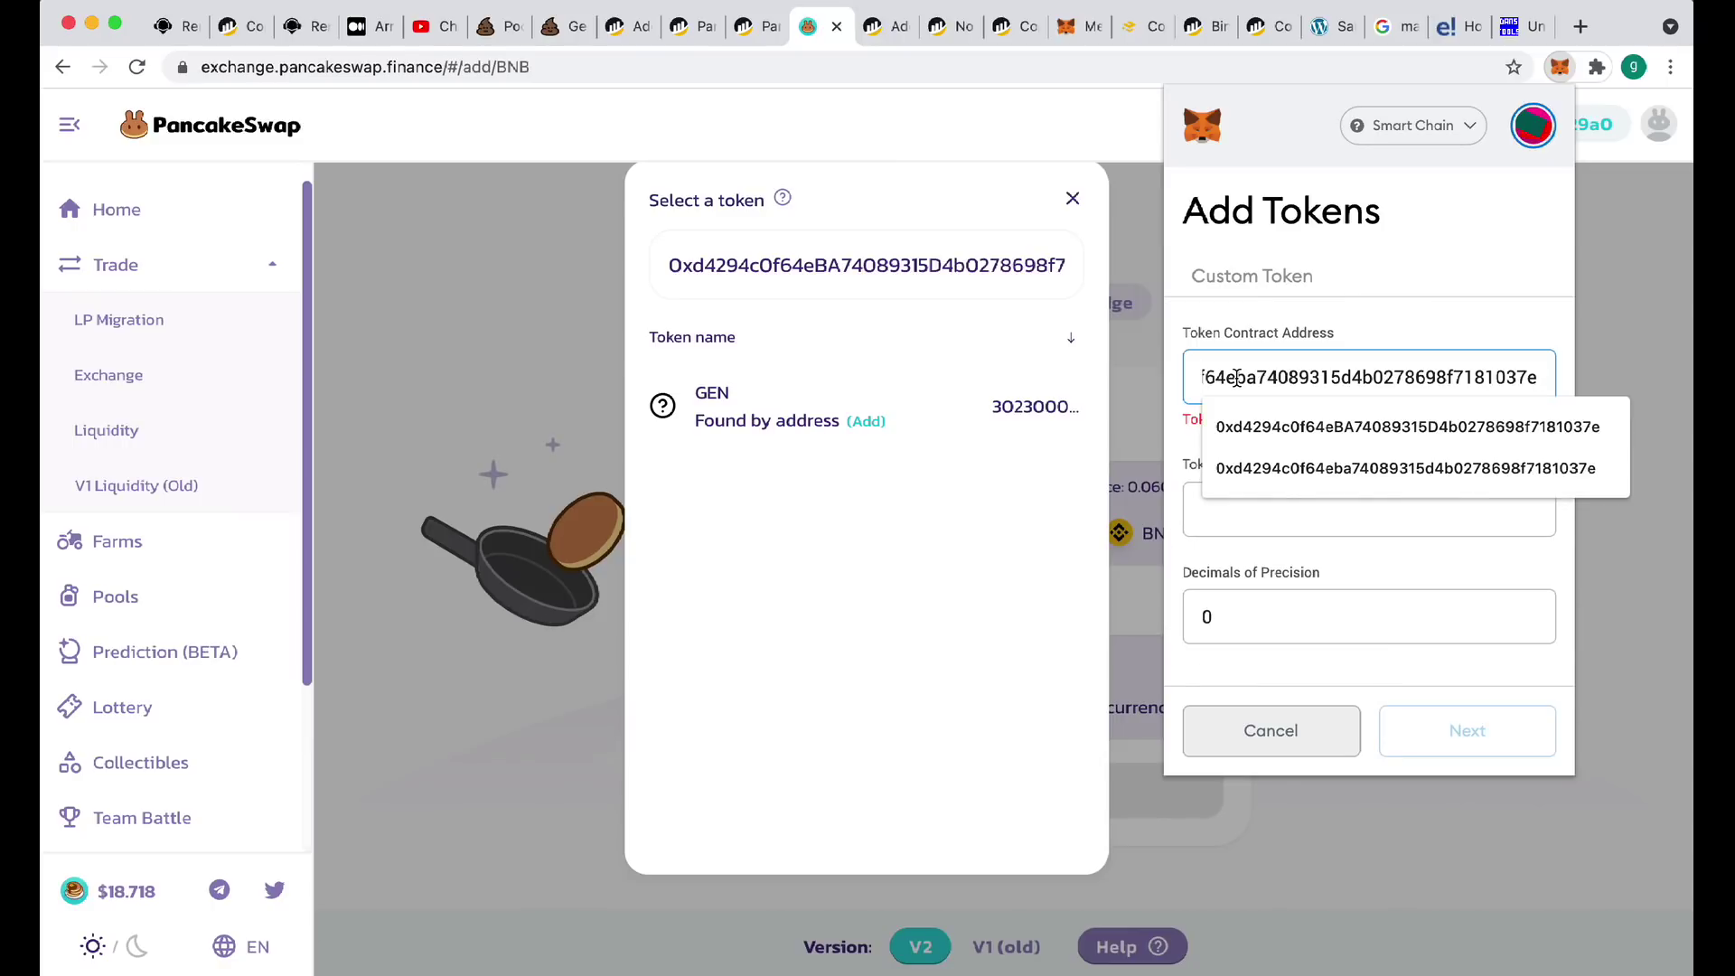
left_click(1472, 295)
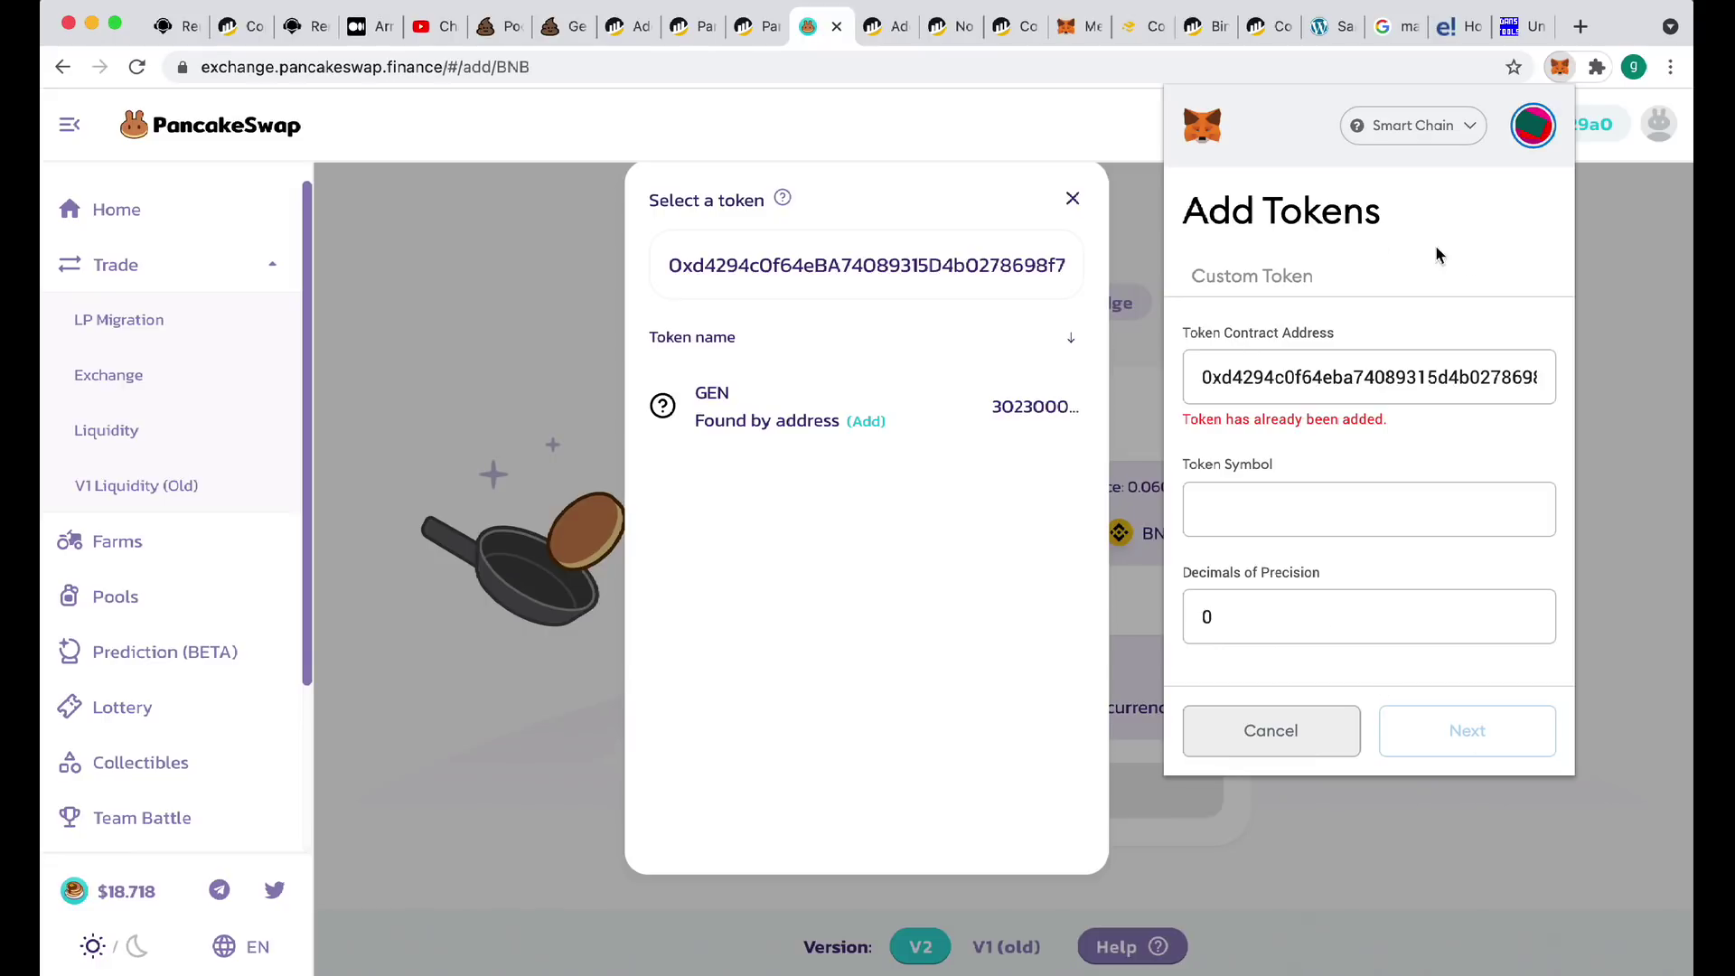
left_click(902, 502)
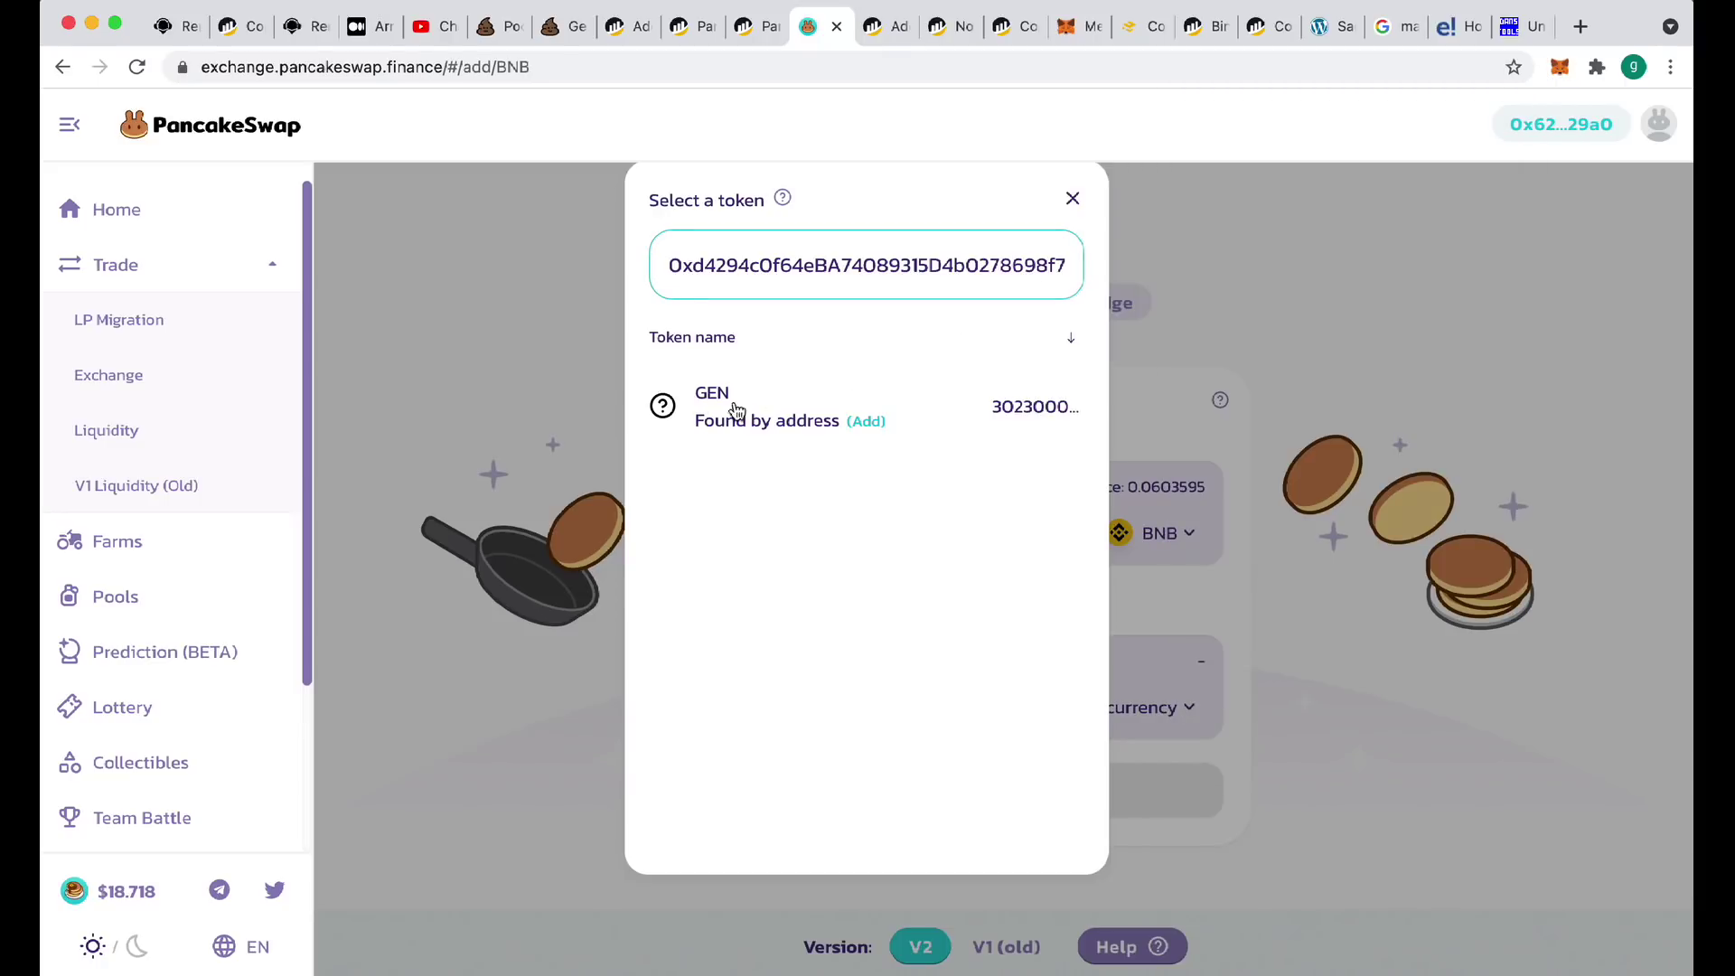
Select GEN as the second currency of the BNB pair and check the prices, pool share and LP tokens held
left_click(865, 421)
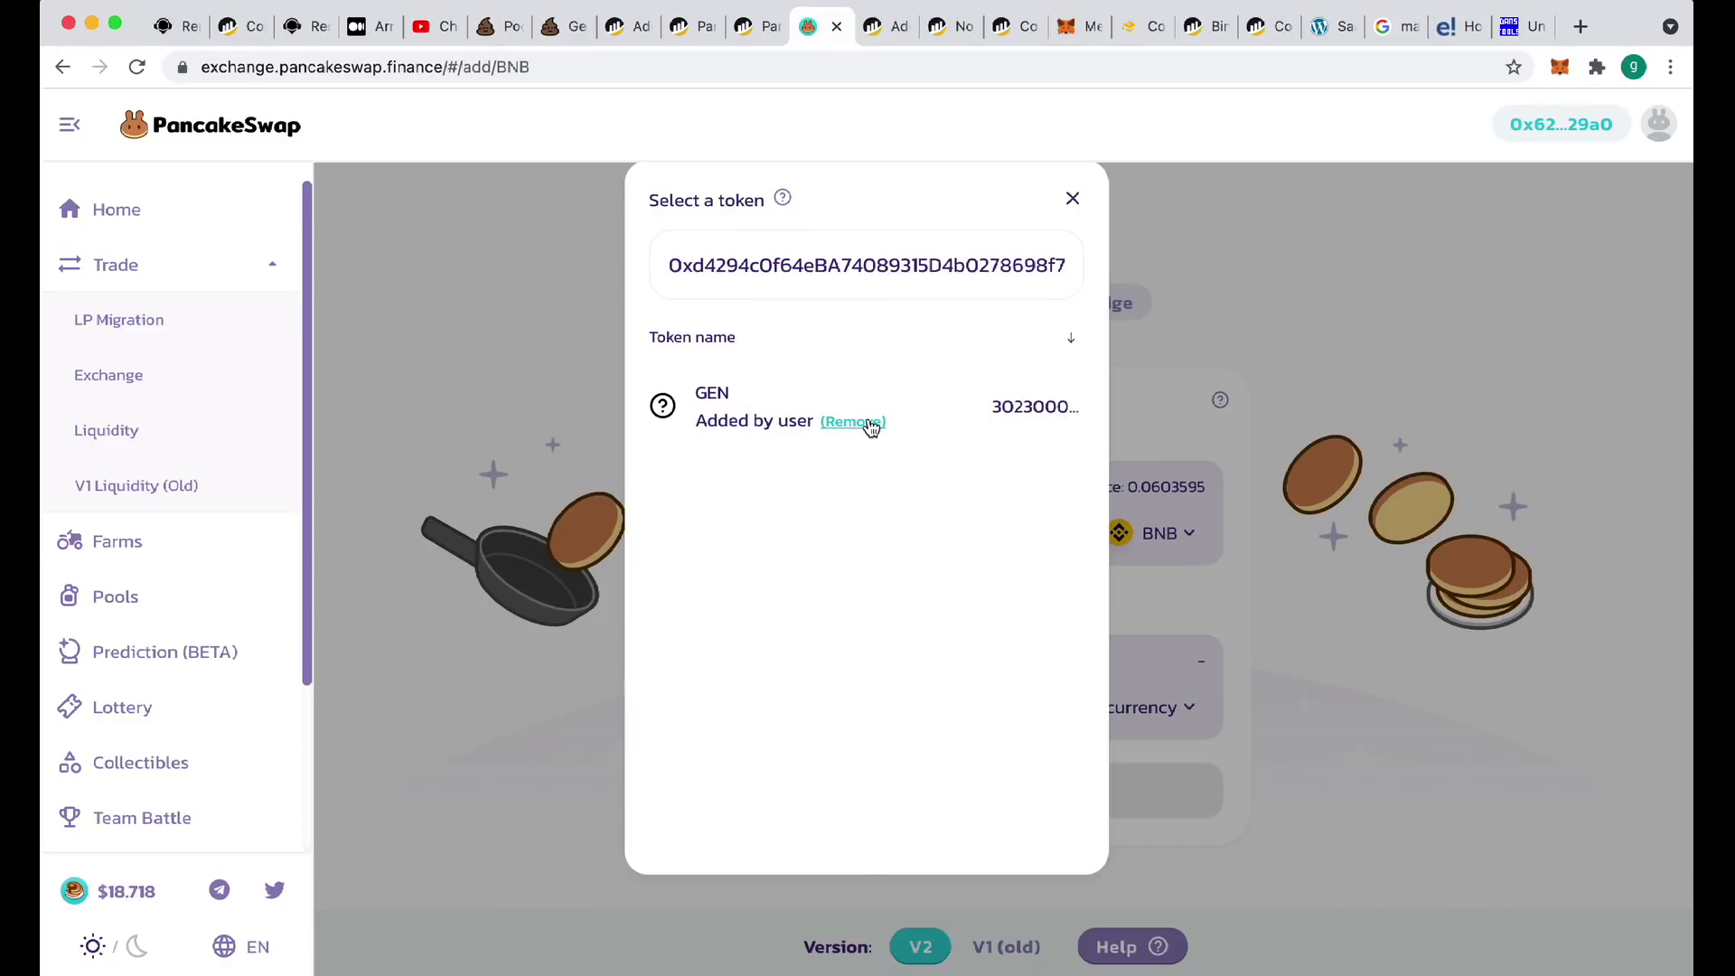
left_click(857, 423)
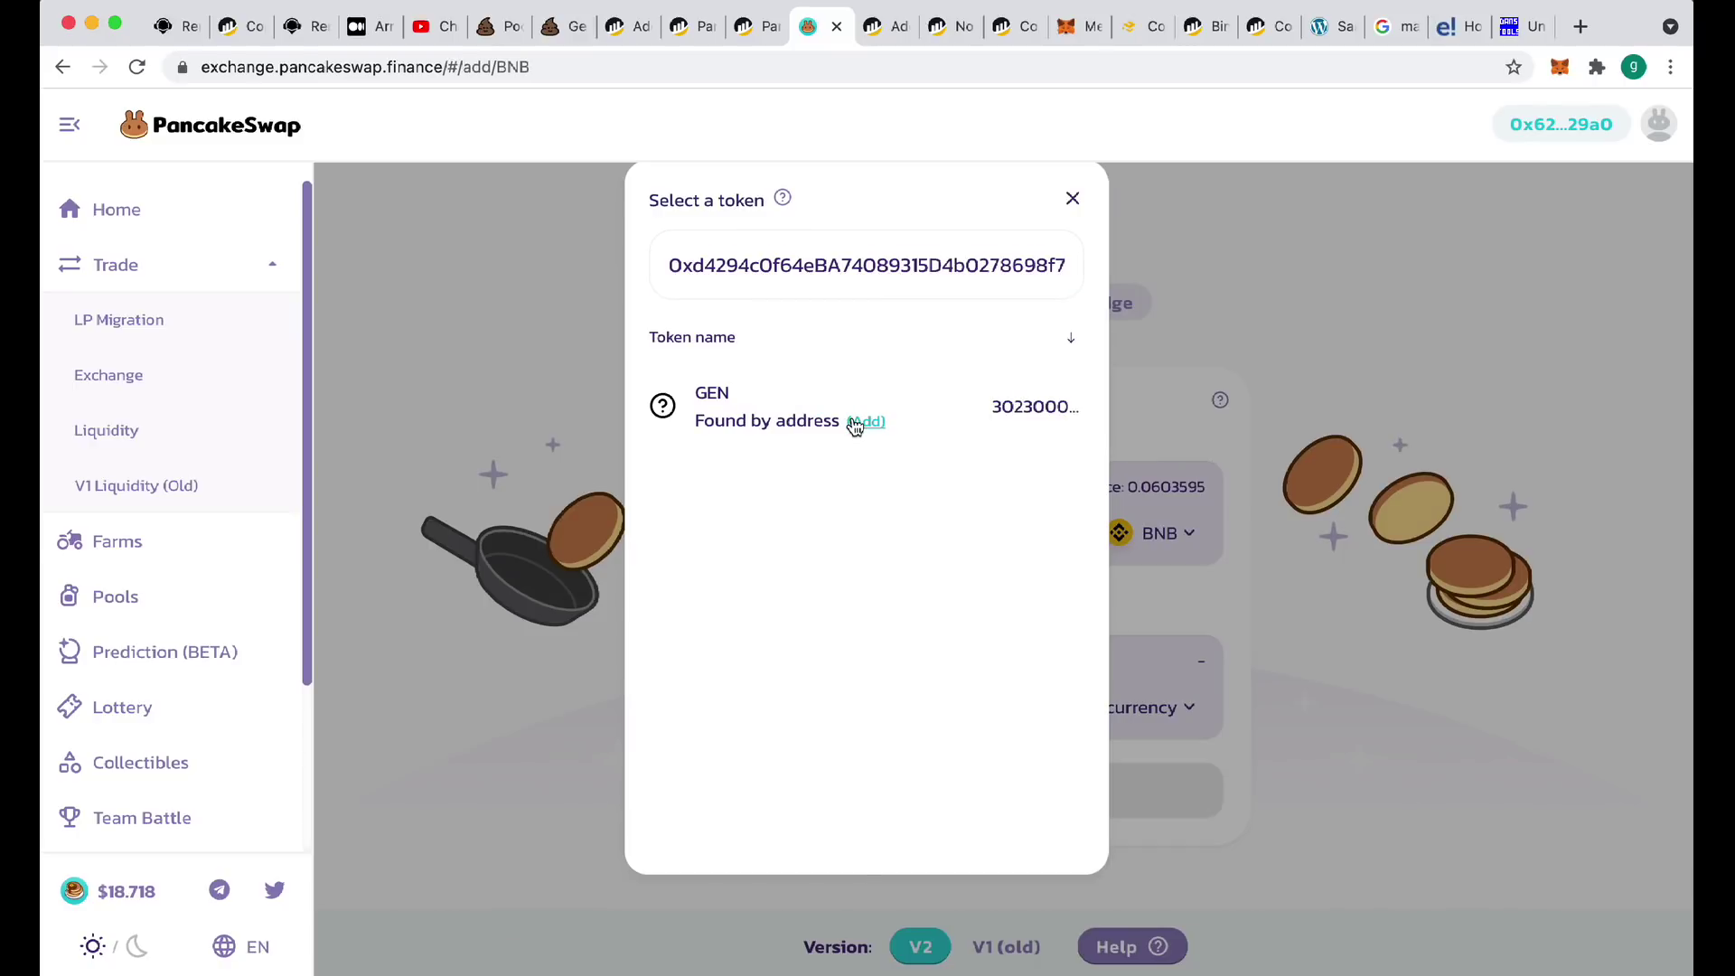
left_click(719, 399)
scroll(1333, 522, "down", 2)
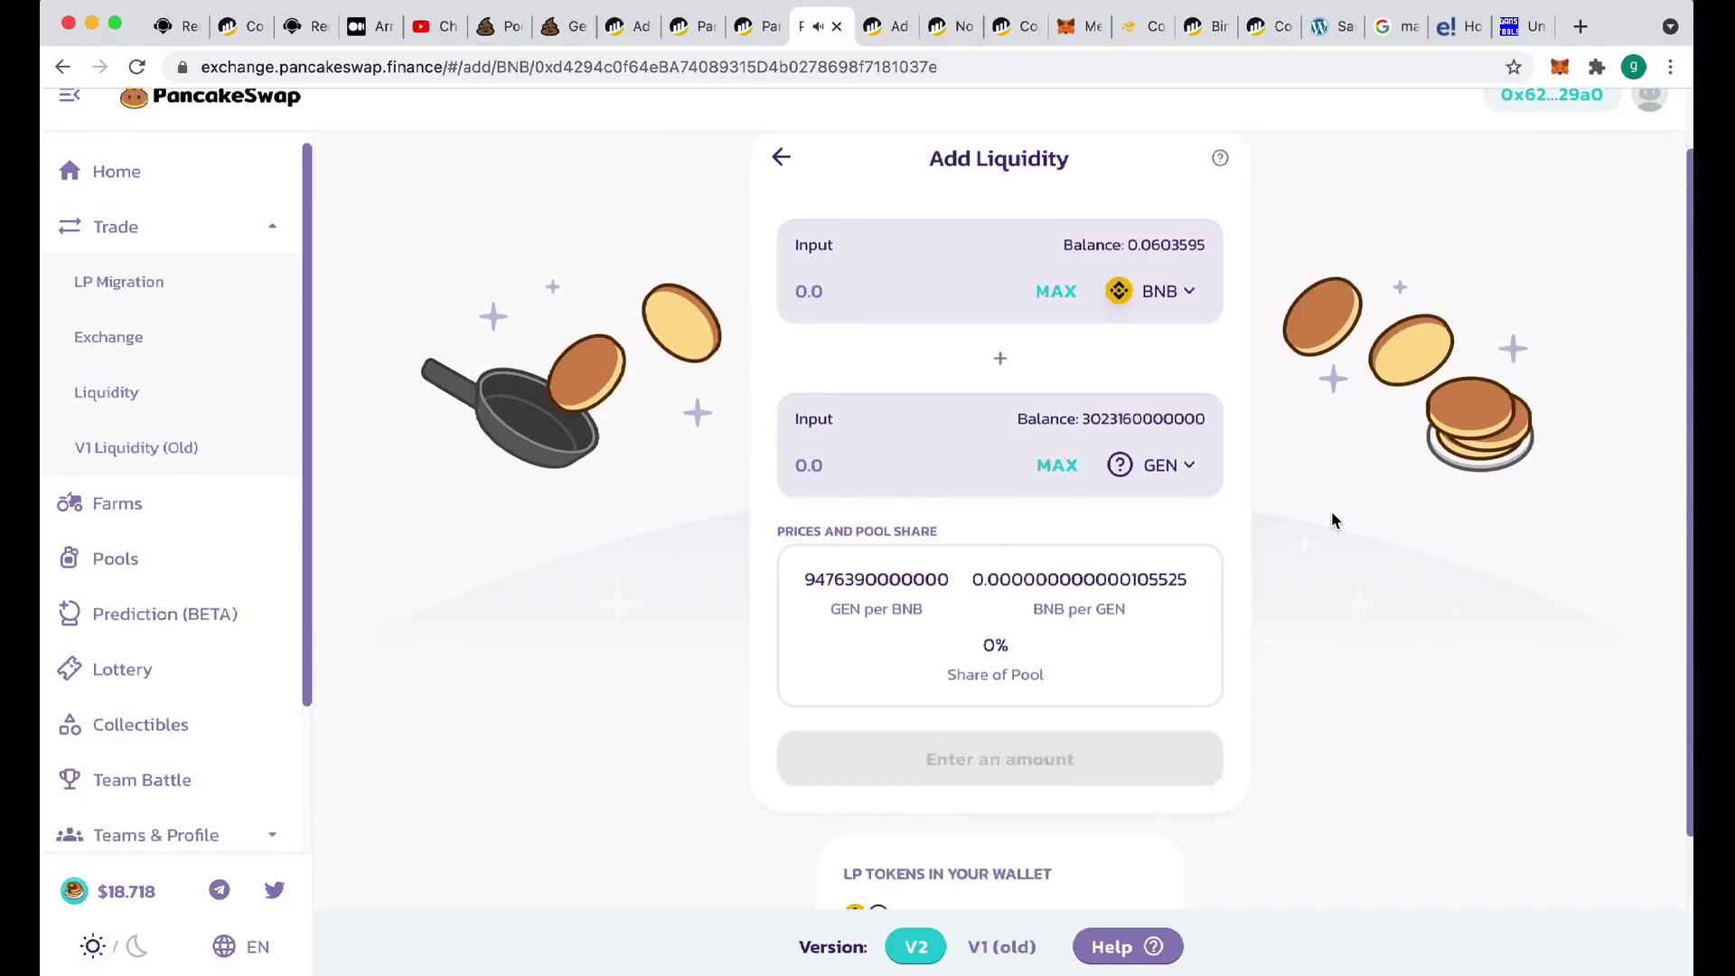
scroll(1333, 521, "down", 2)
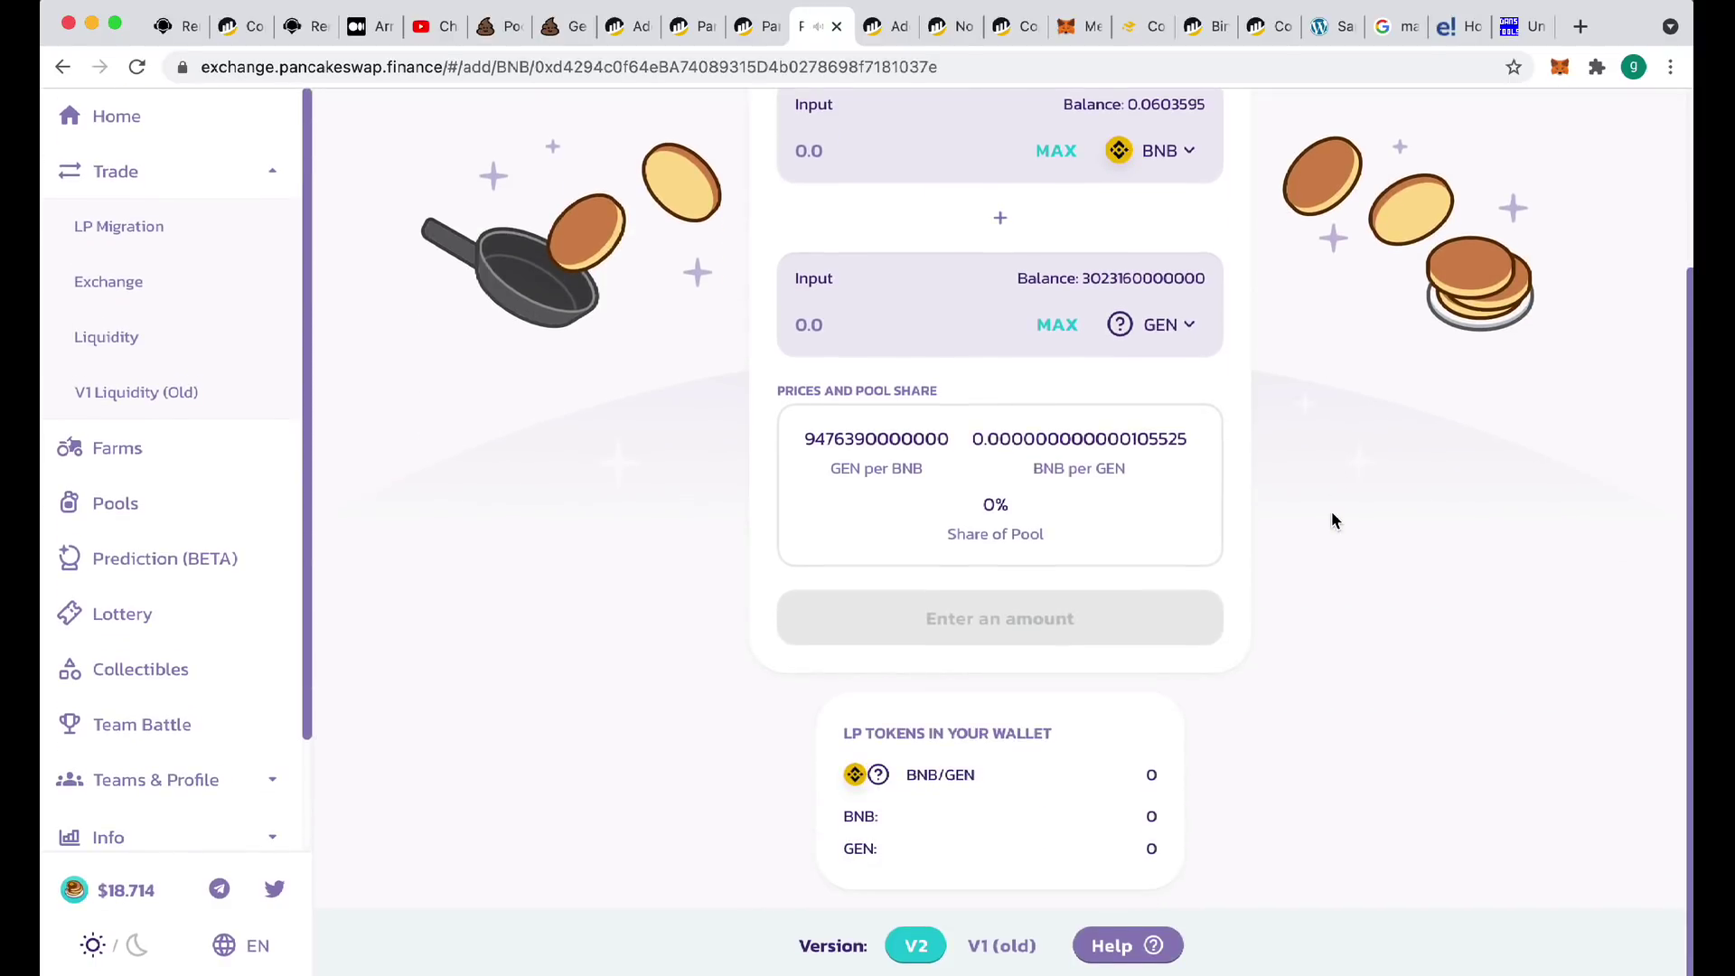
scroll(1333, 521, "up", 2)
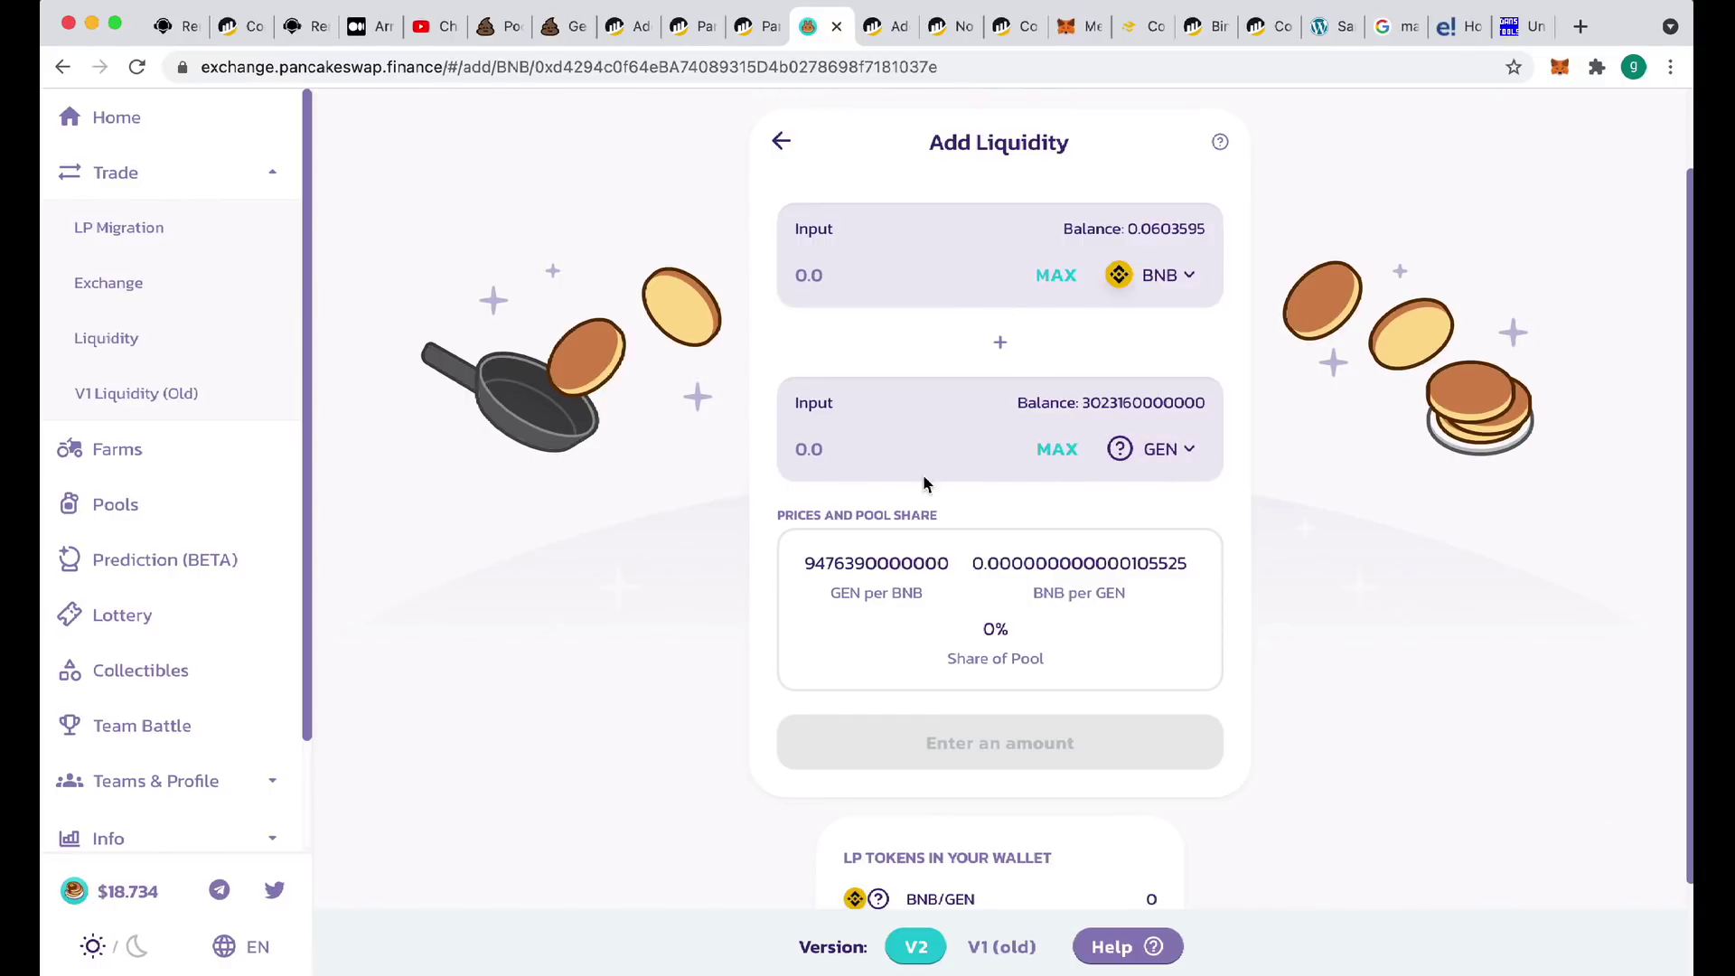
Try out different amounts for the BNB/GEN pair: the maximum GEN balance, 1 GEN and 1 BNB
left_click(1053, 447)
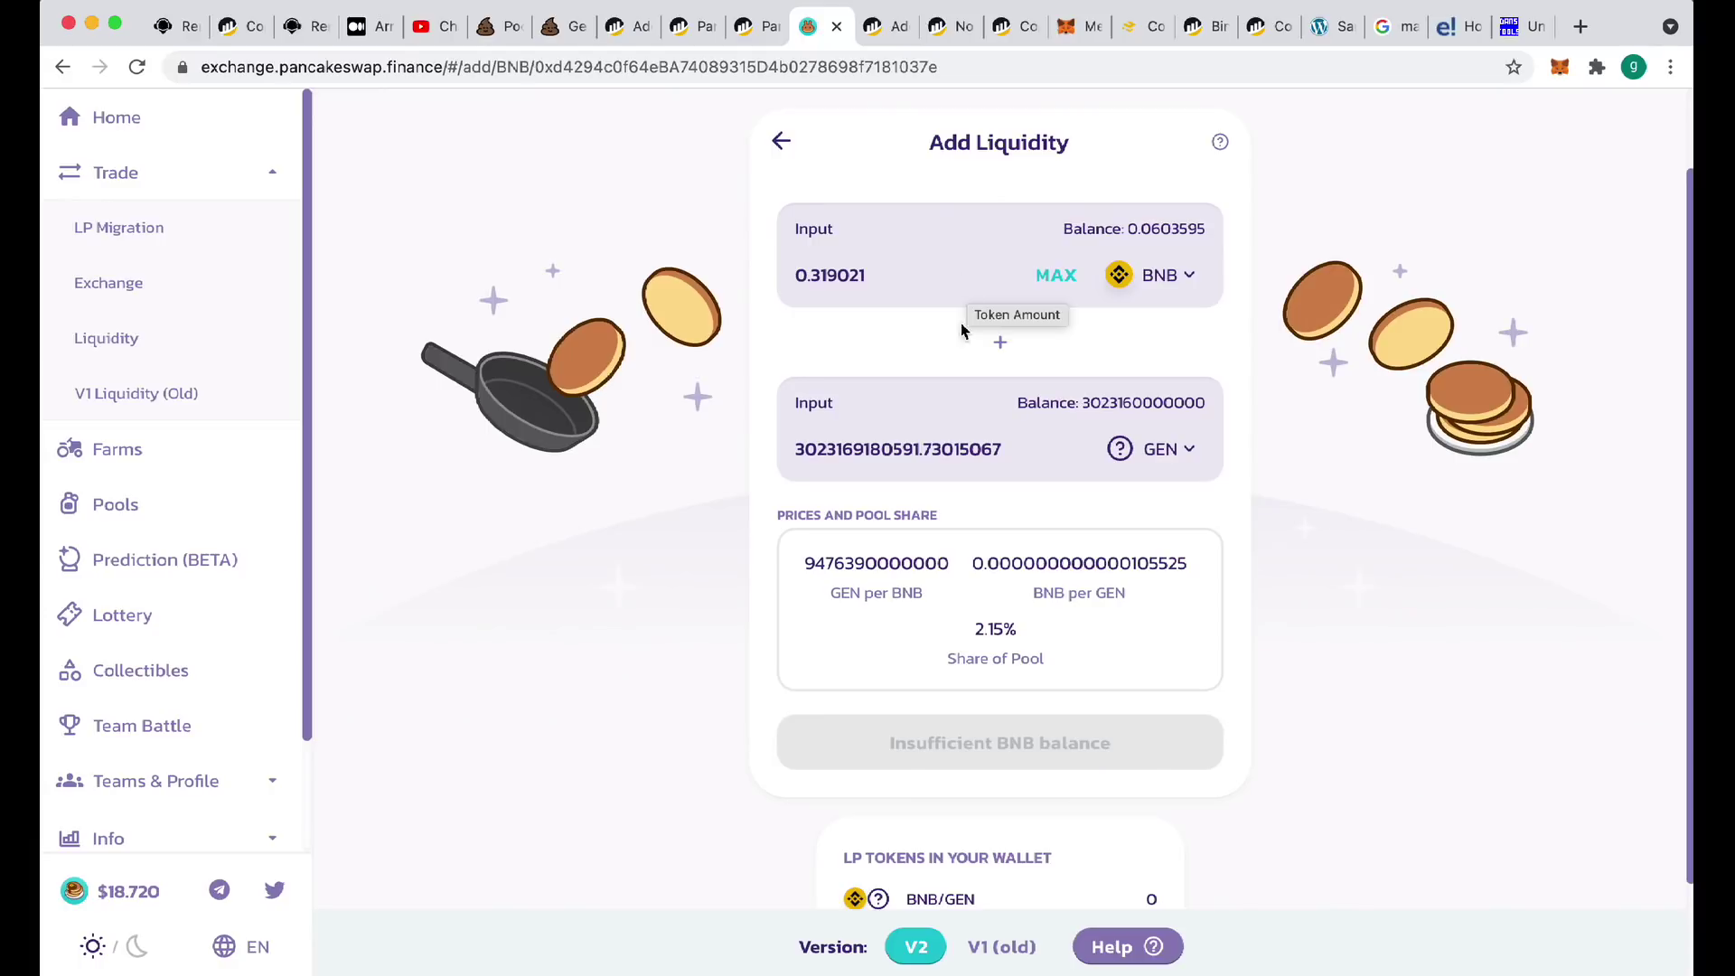
double_click(915, 449)
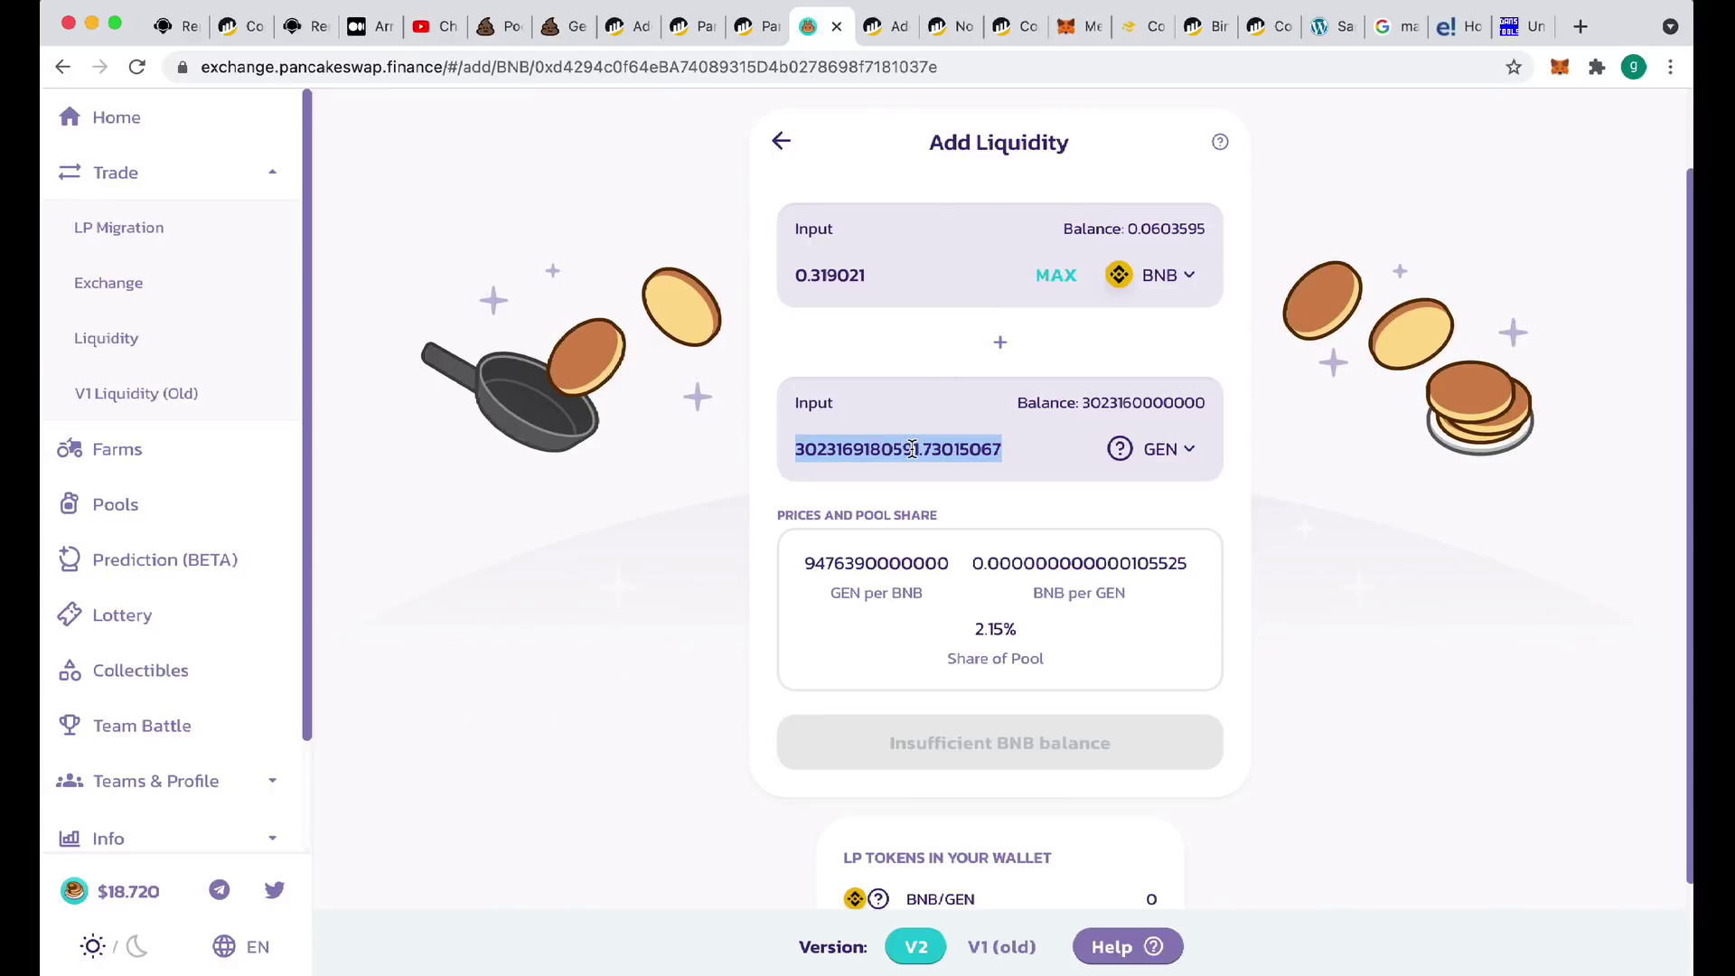
type("1")
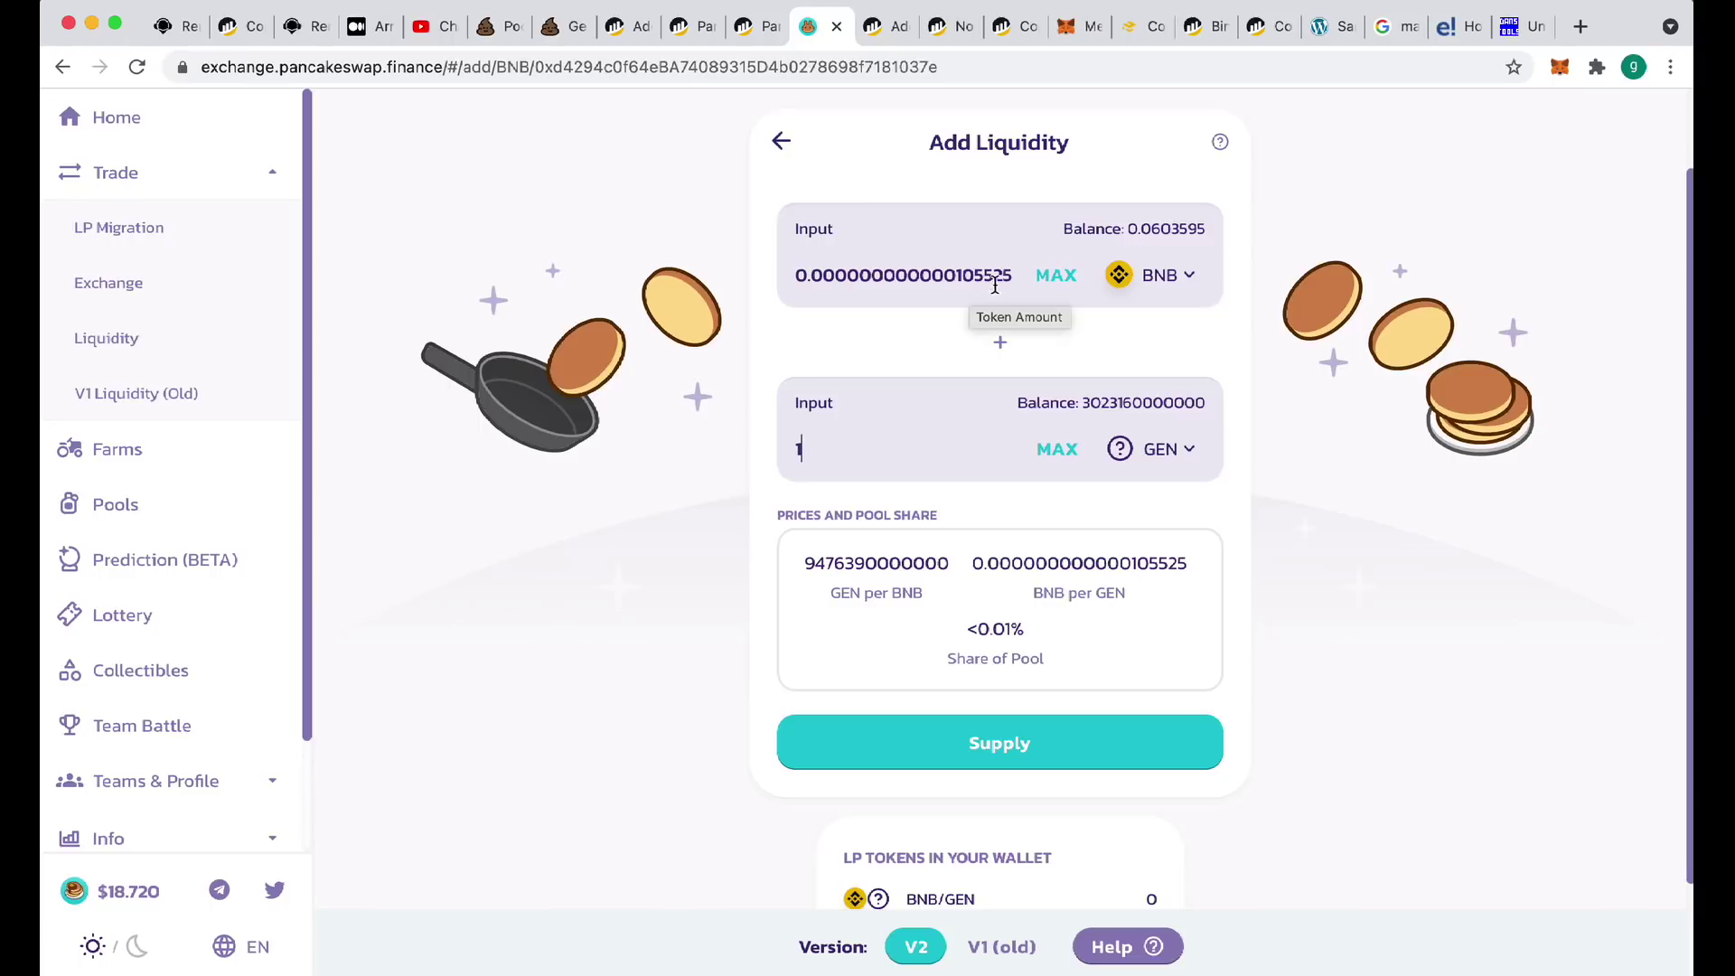
double_click(835, 276)
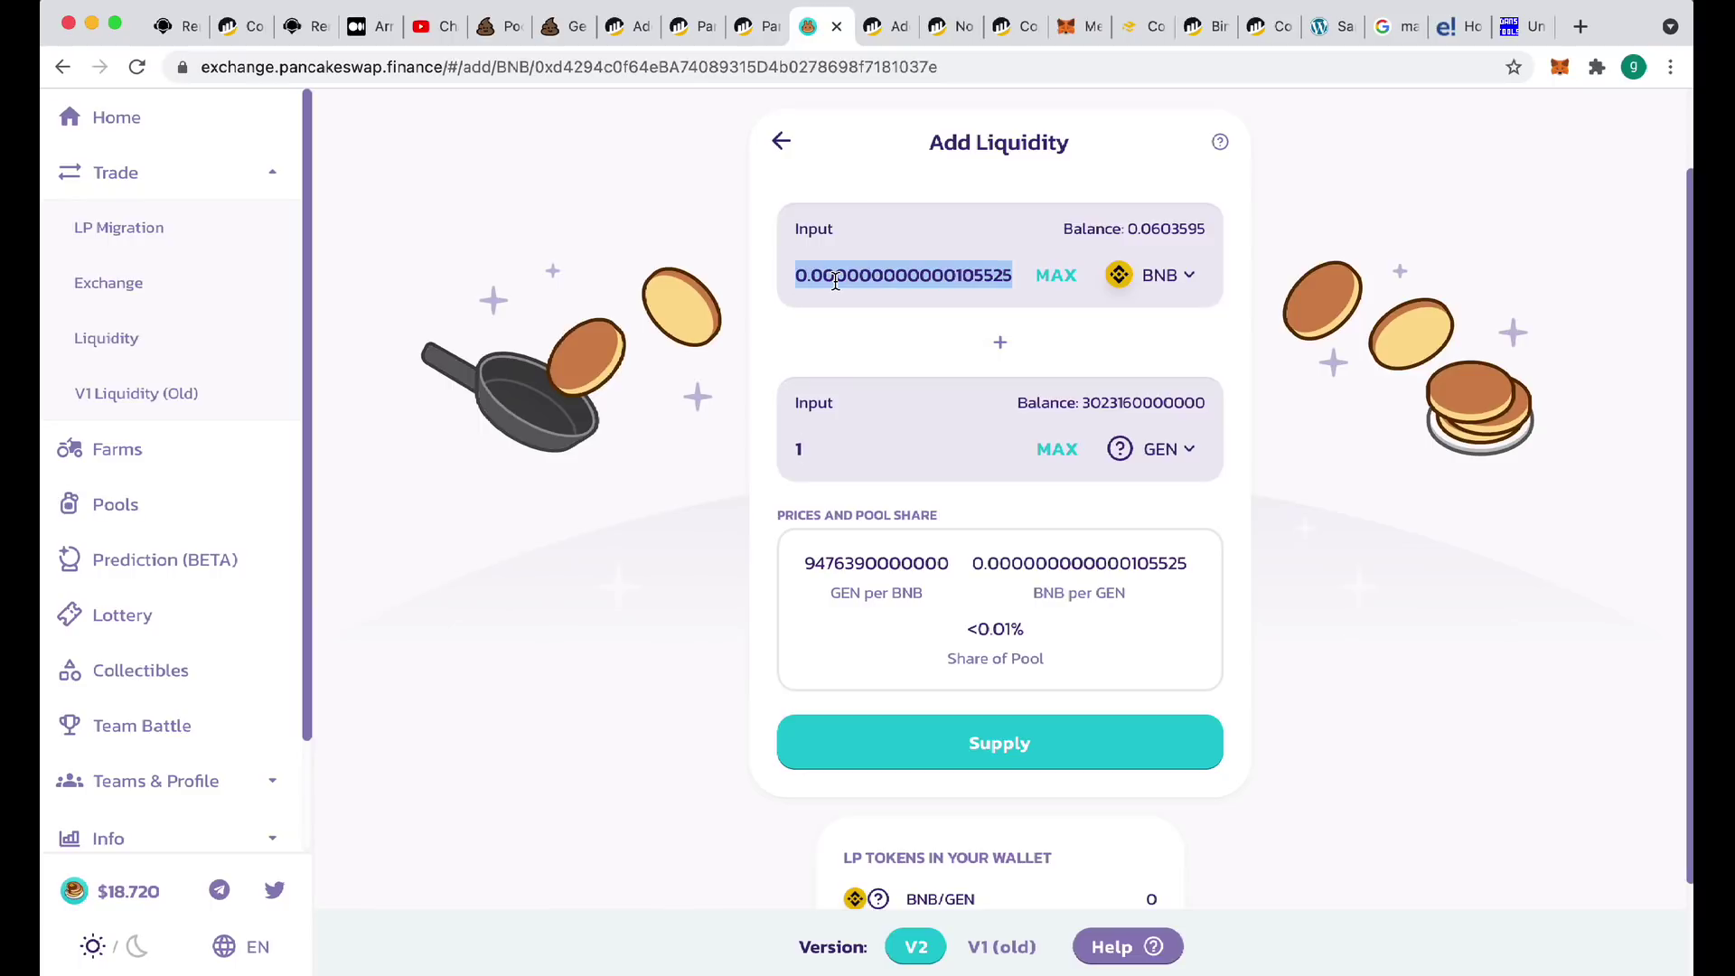
type("1")
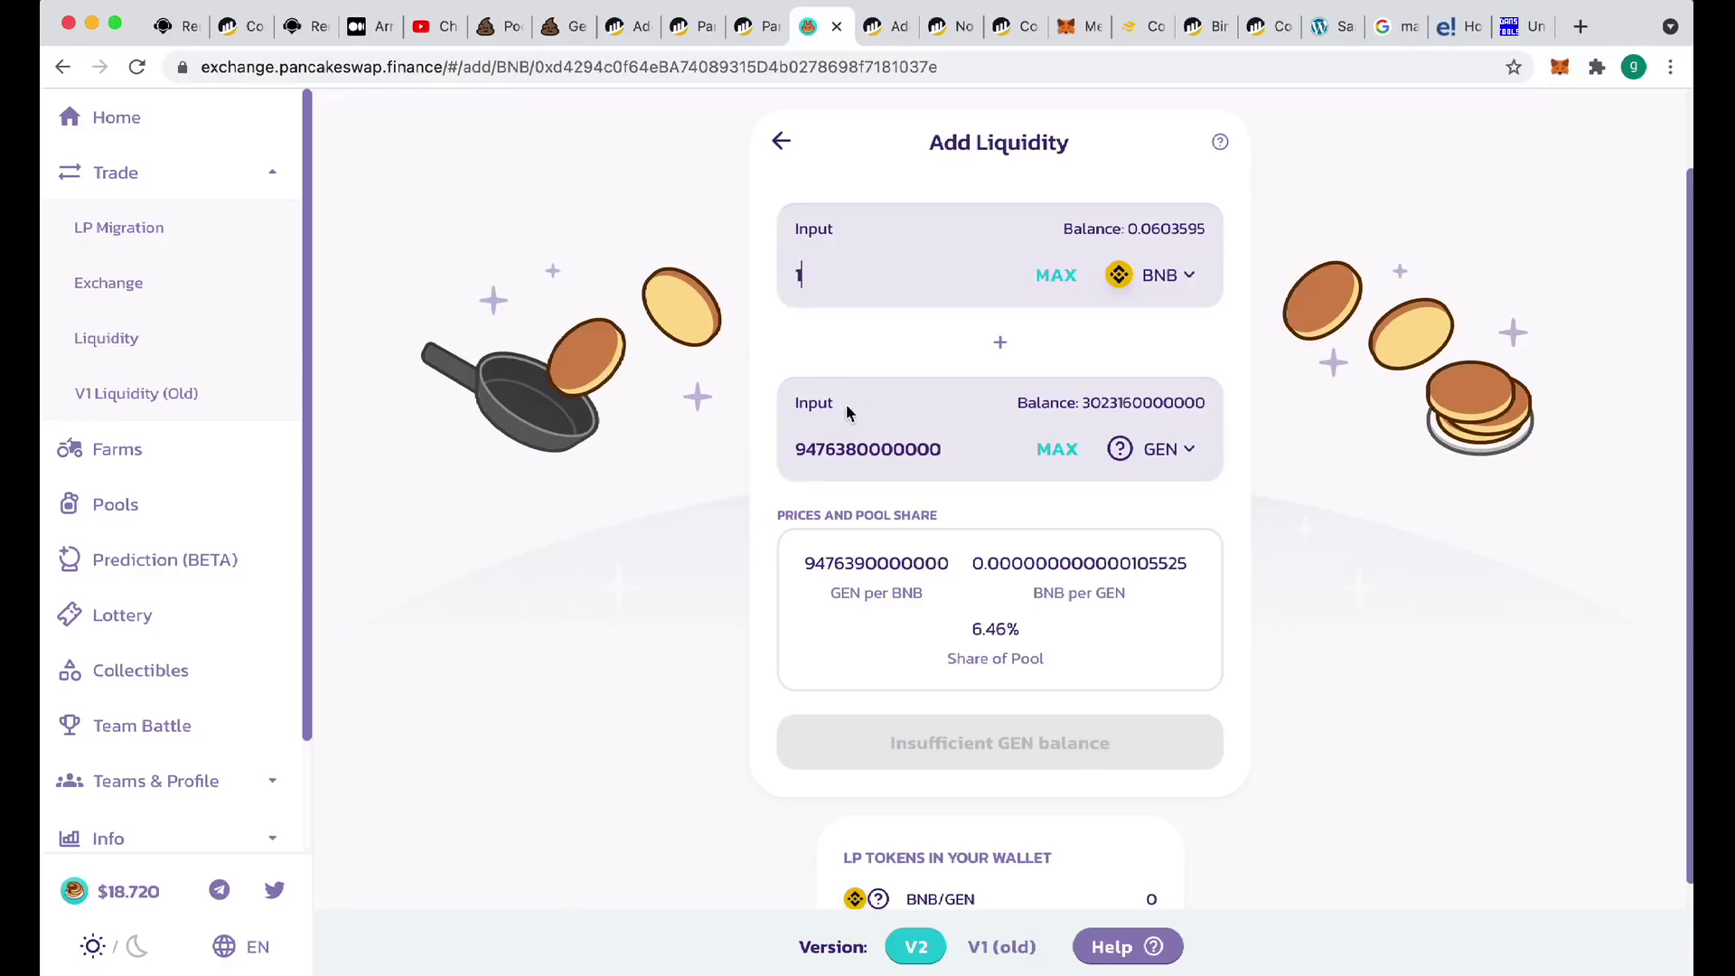
double_click(795, 452)
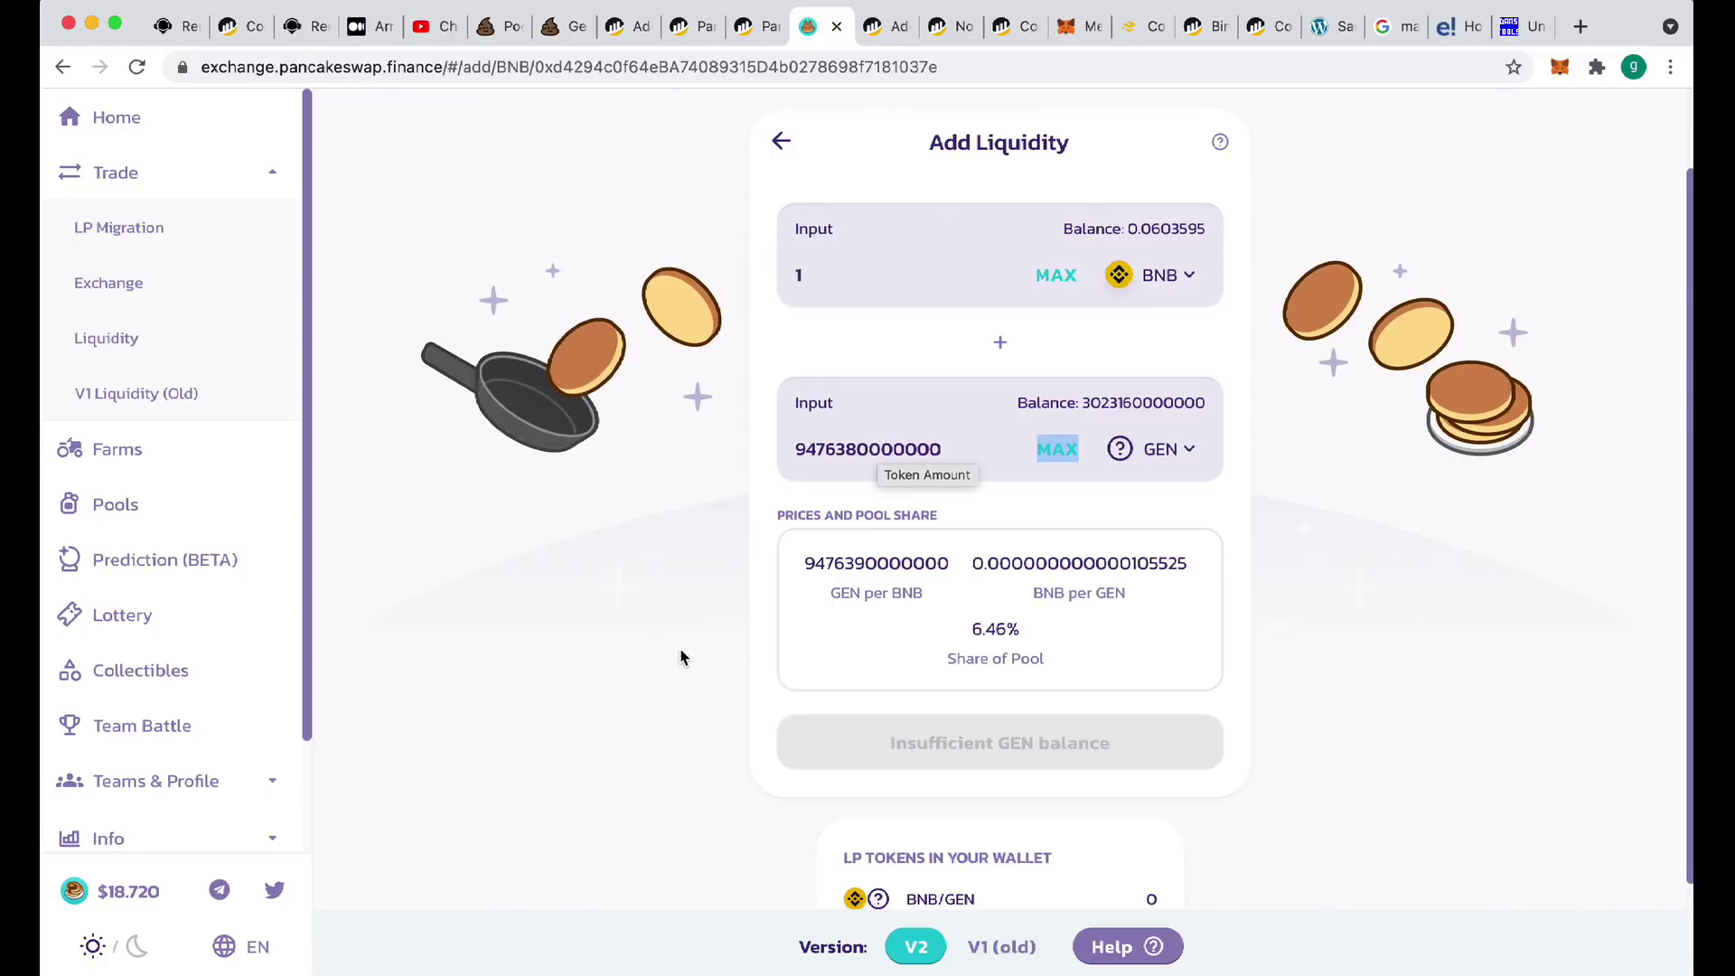
Set the BNB amount to the maximum available and review the pair's pool share and LP token section
left_click(1052, 274)
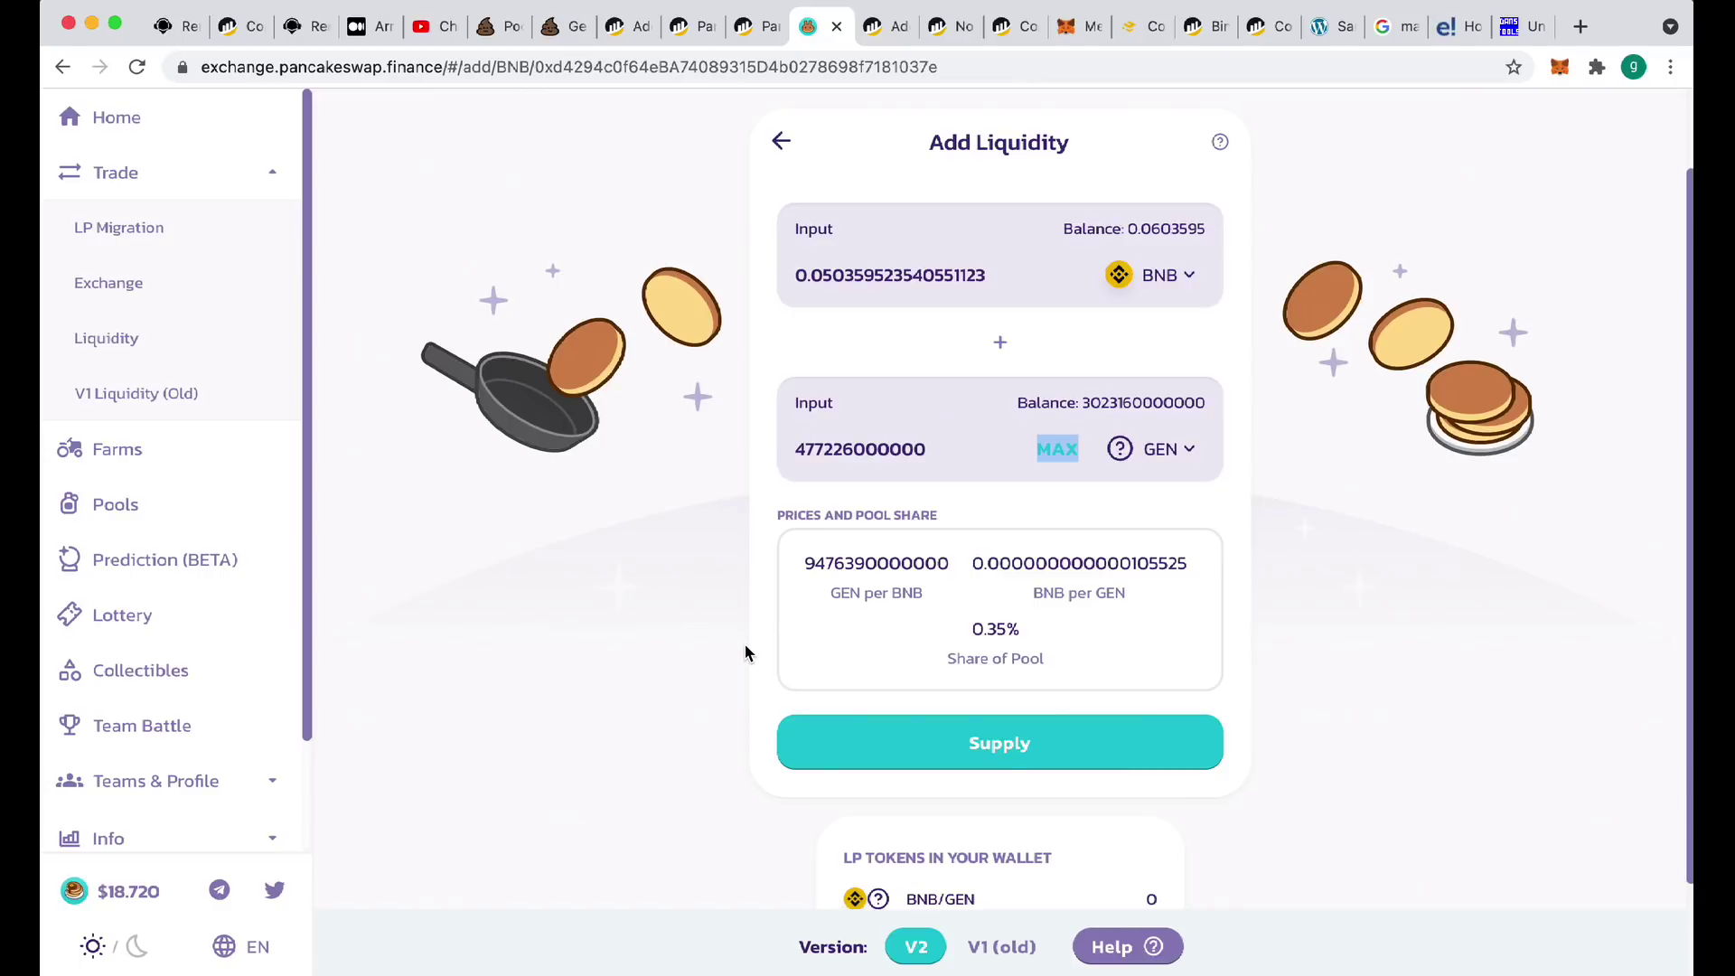
scroll(1347, 642, "down", 3)
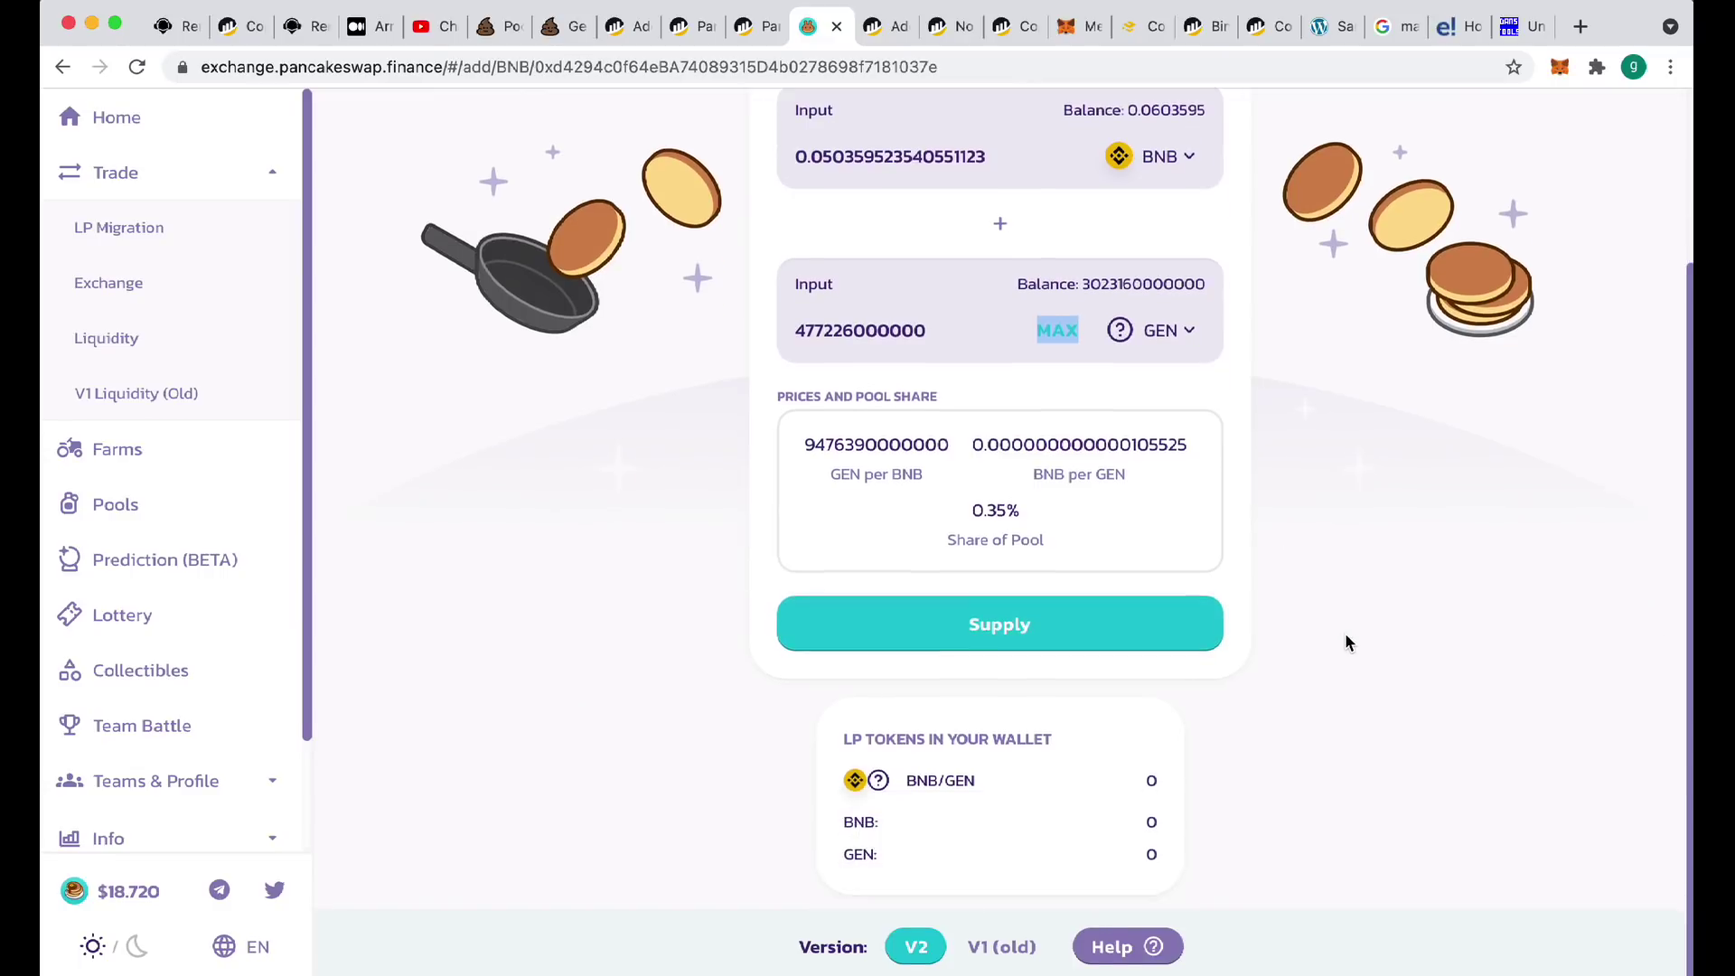
scroll(1346, 642, "up", 3)
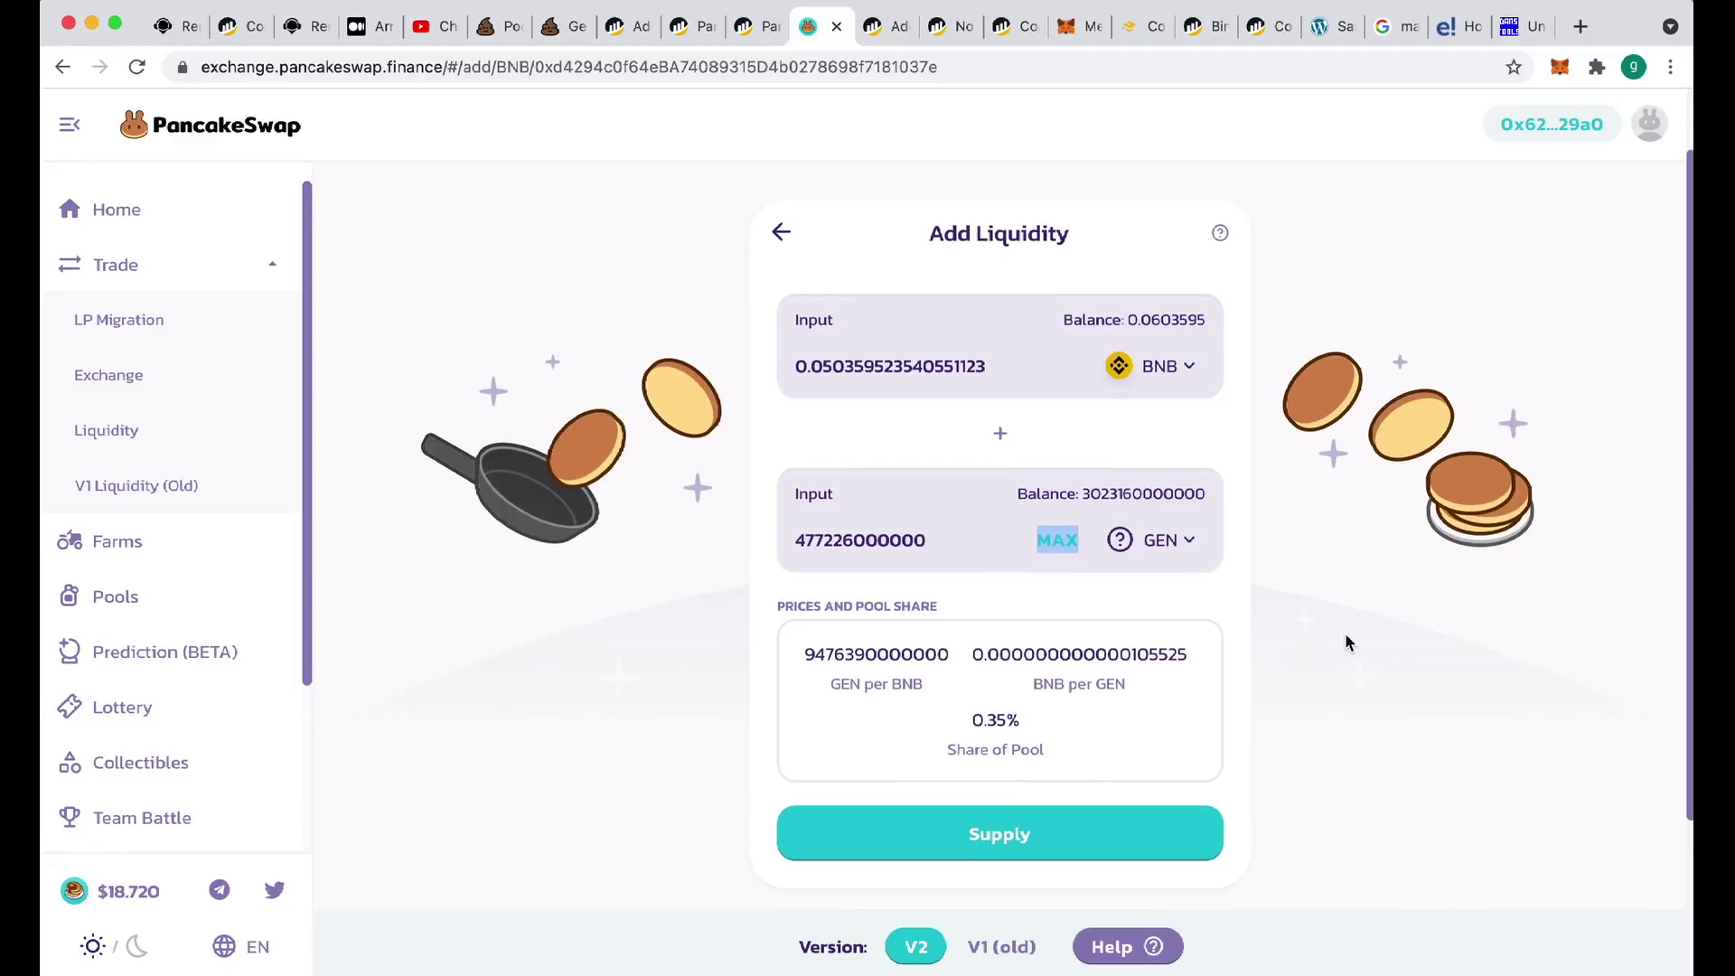
Set the BNB amount for the BNB/GEN liquidity pair to 0.001
scroll(1346, 643, "down", 3)
scroll(1346, 642, "up", 3)
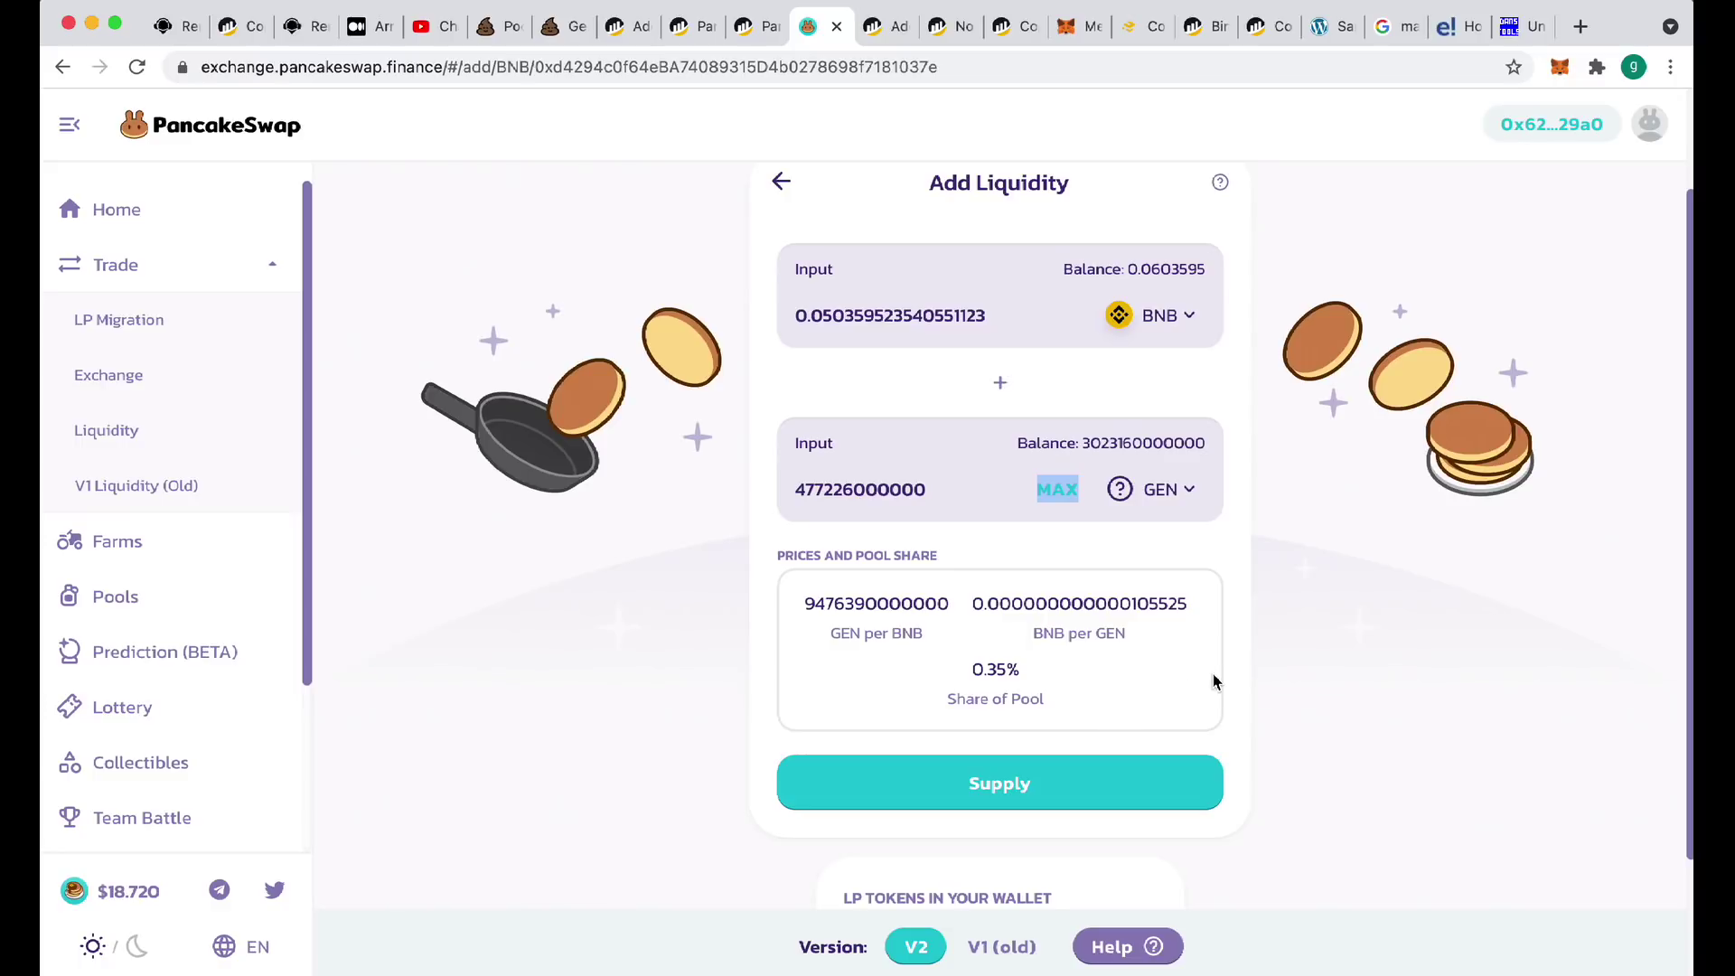
left_click_drag(825, 315, 1010, 315)
type("01")
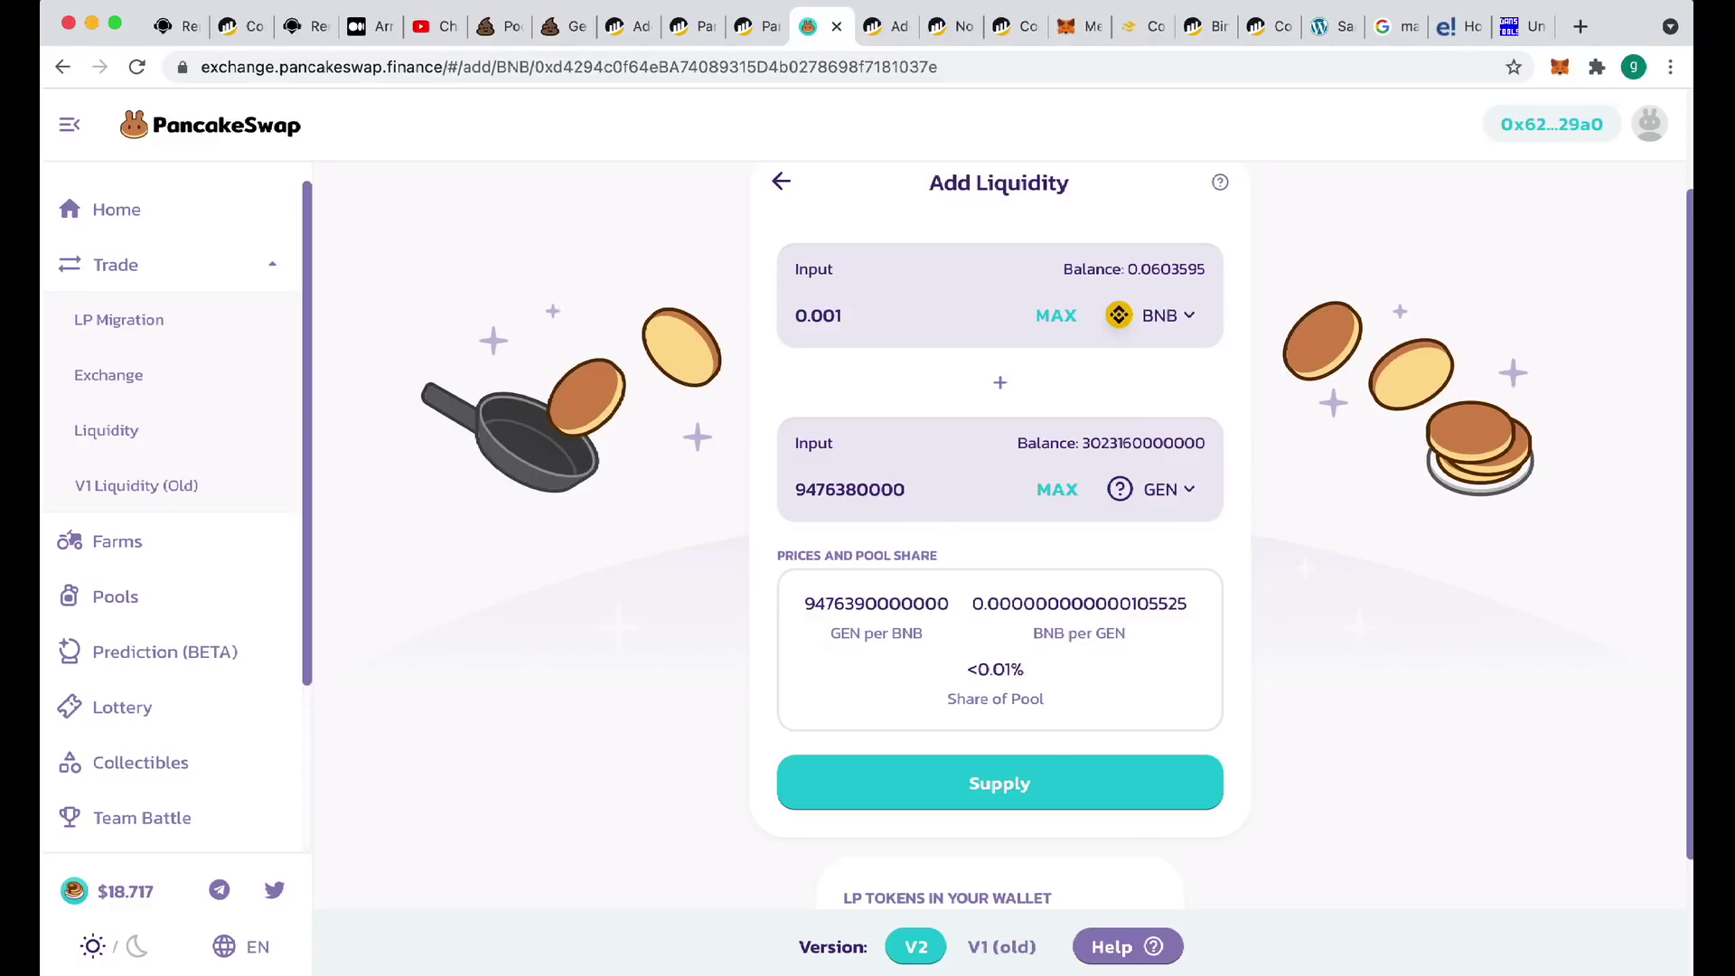
Supply the 0.001 BNB with the matching GEN amount, approve the transaction in MetaMask and dismiss the submission notice
left_click(1053, 797)
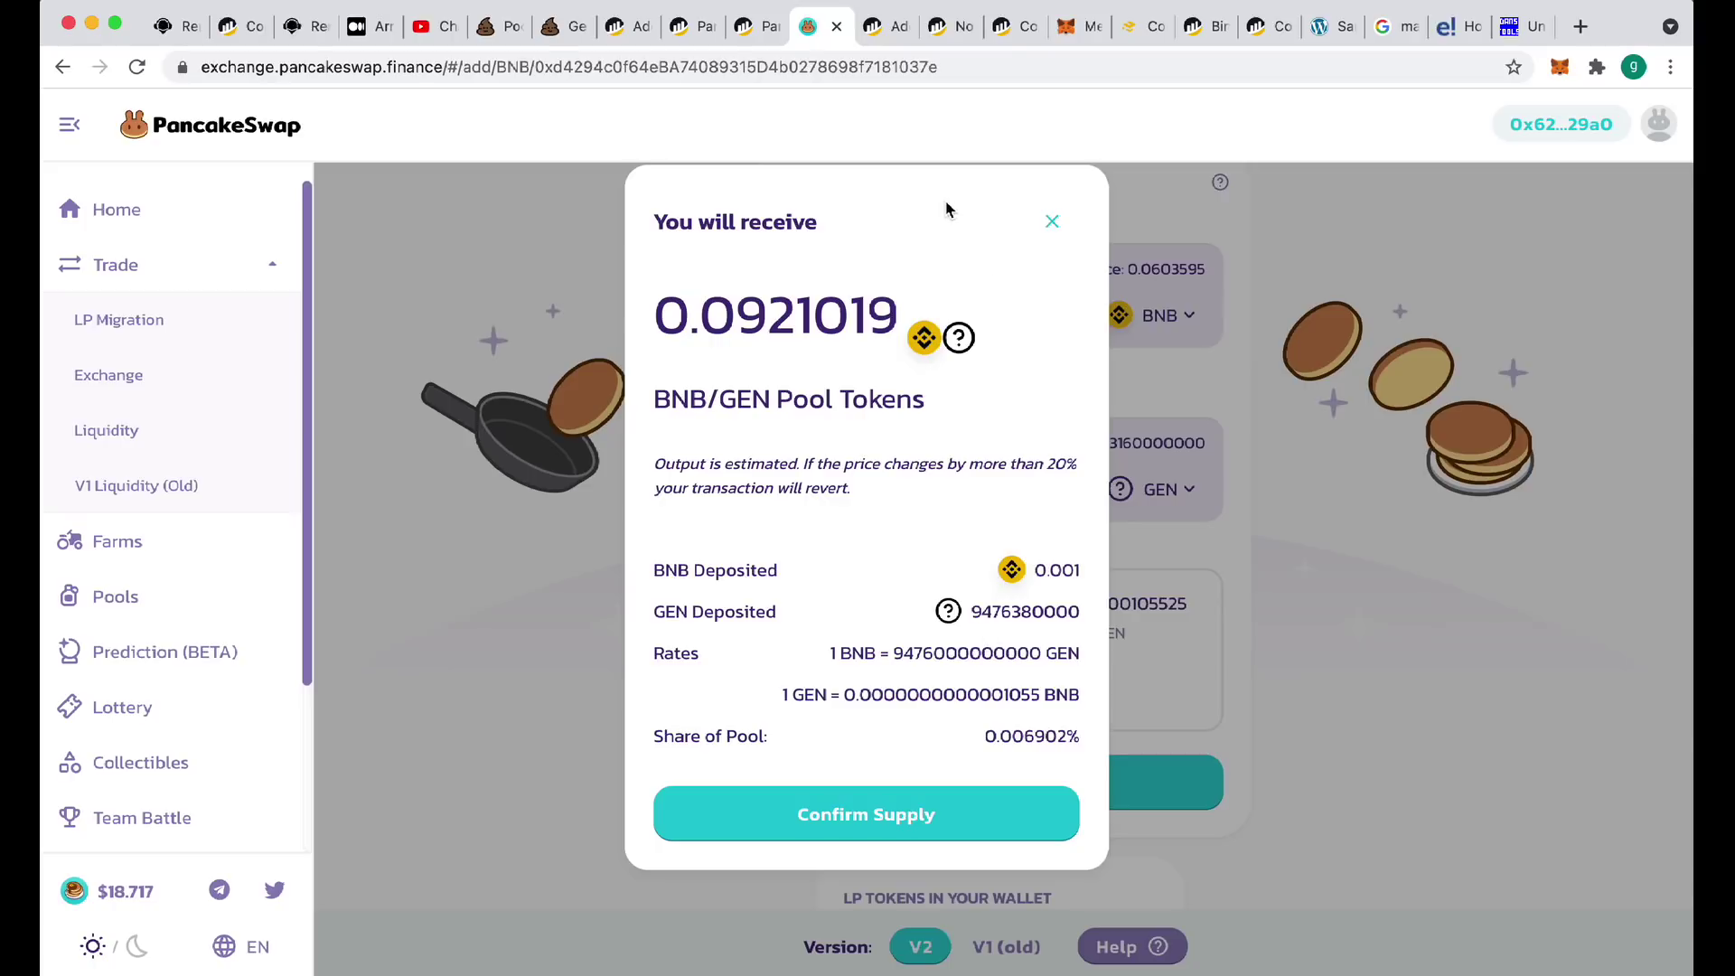
left_click_drag(821, 222, 806, 222)
left_click(1063, 390)
left_click(814, 813)
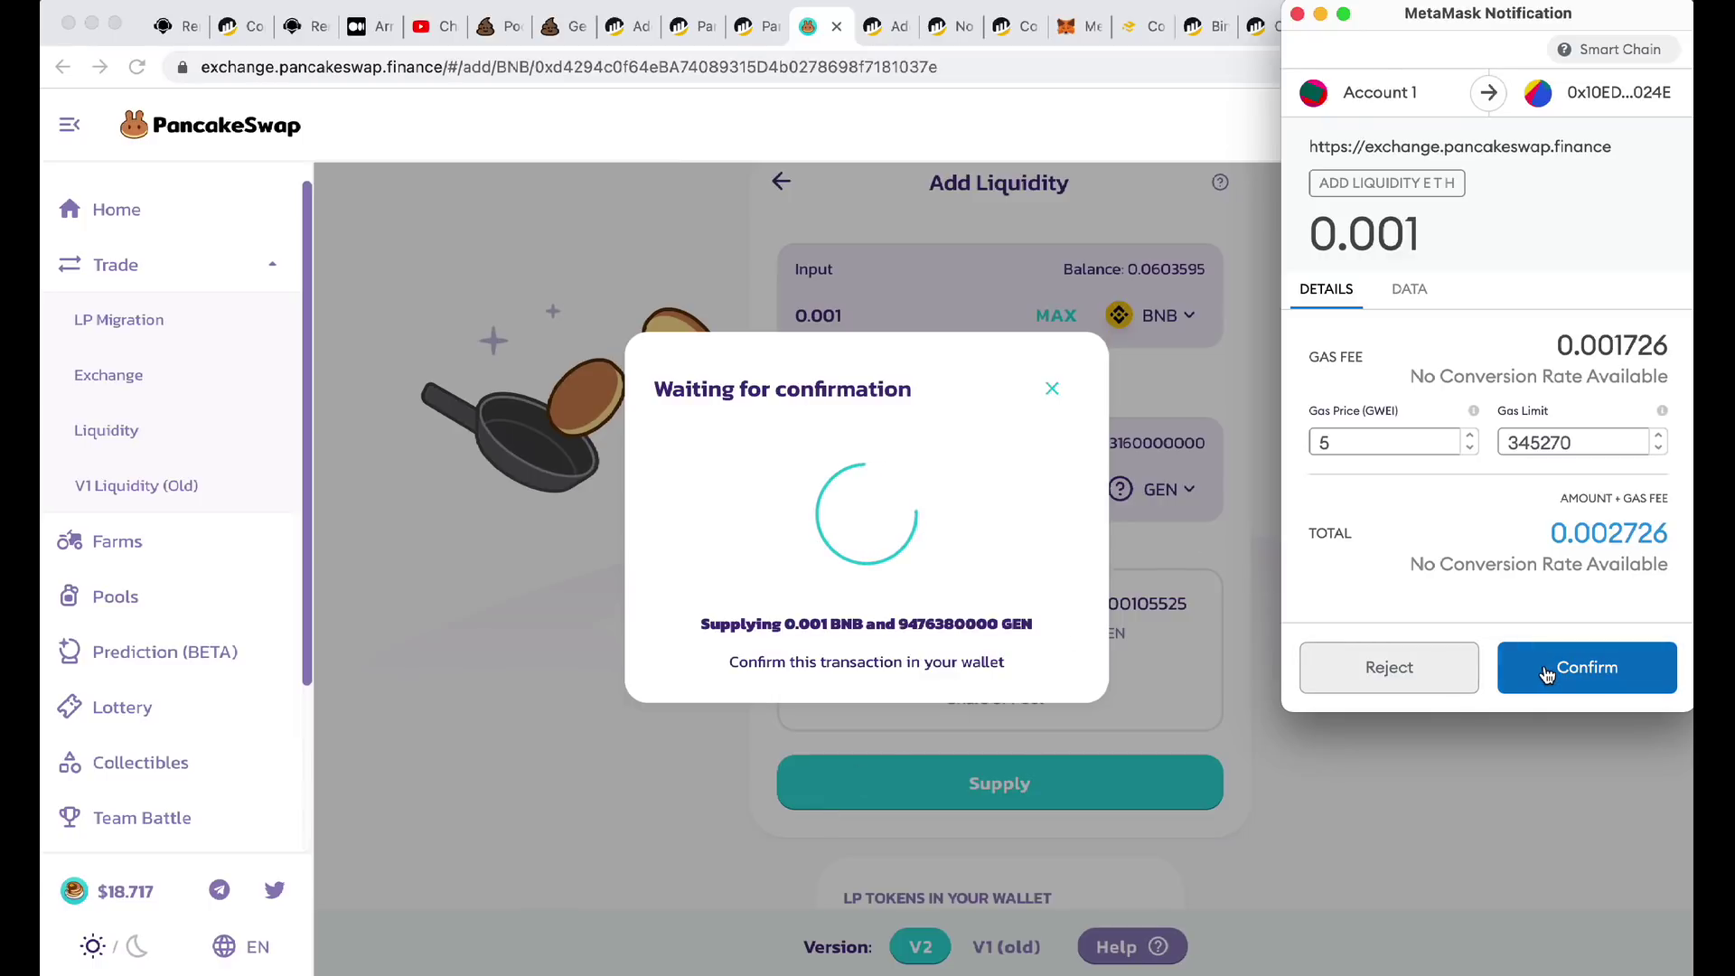
left_click(1577, 669)
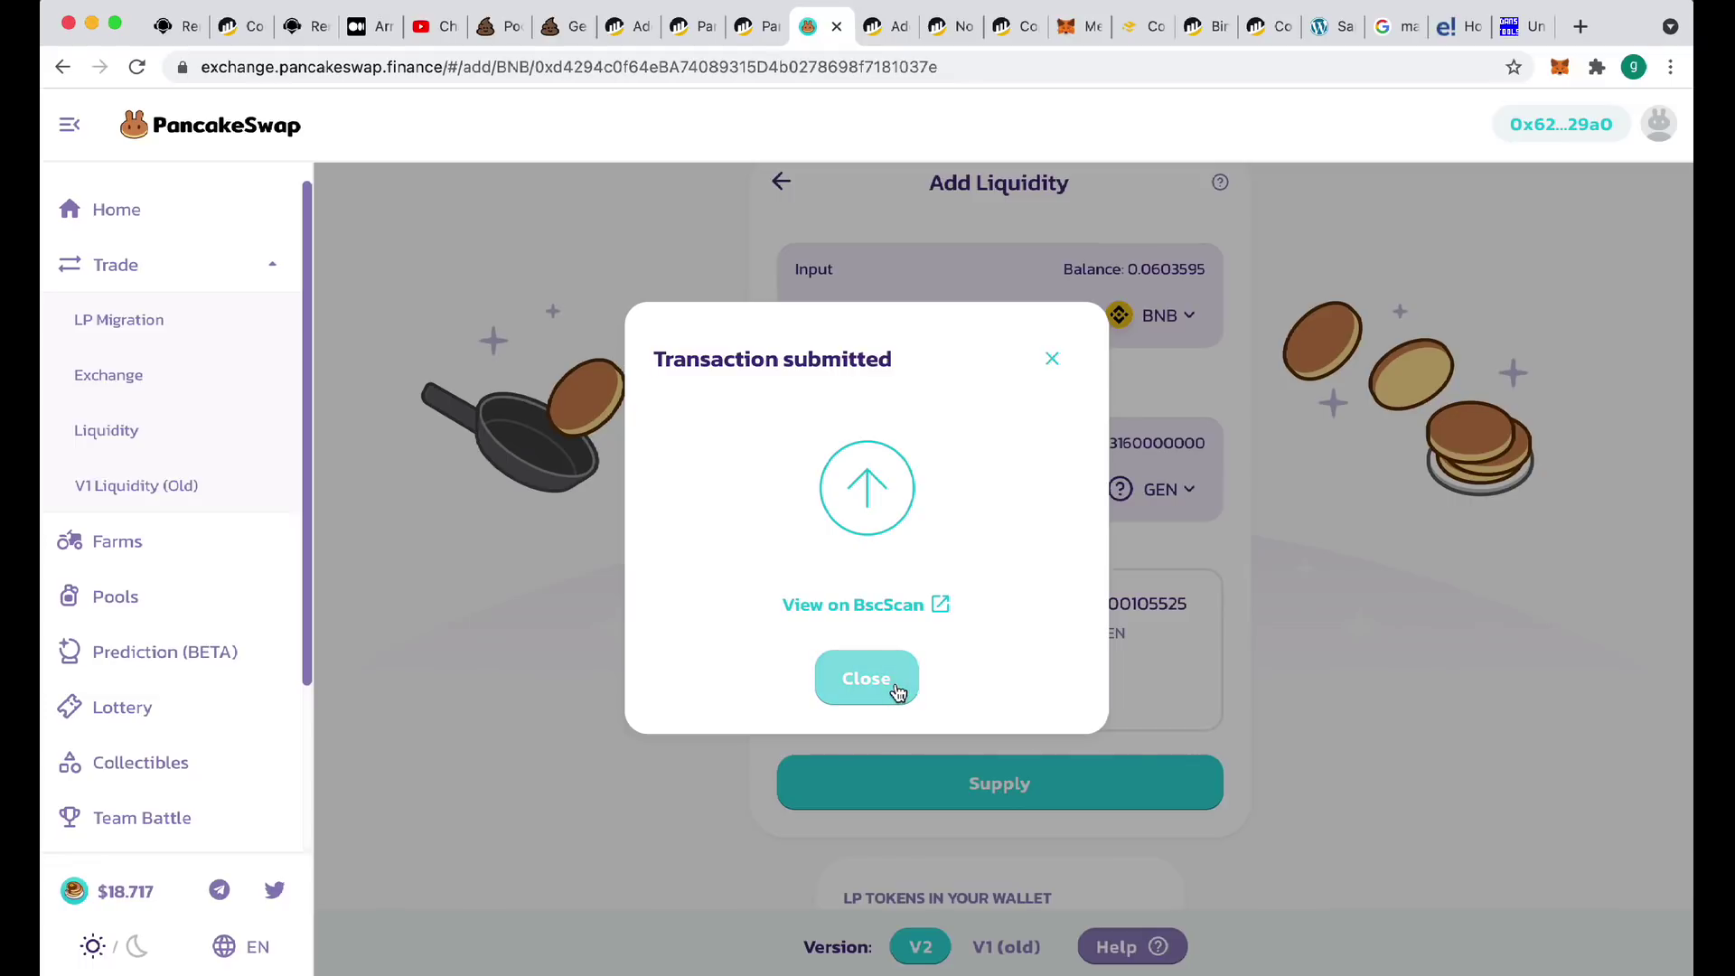
left_click(868, 678)
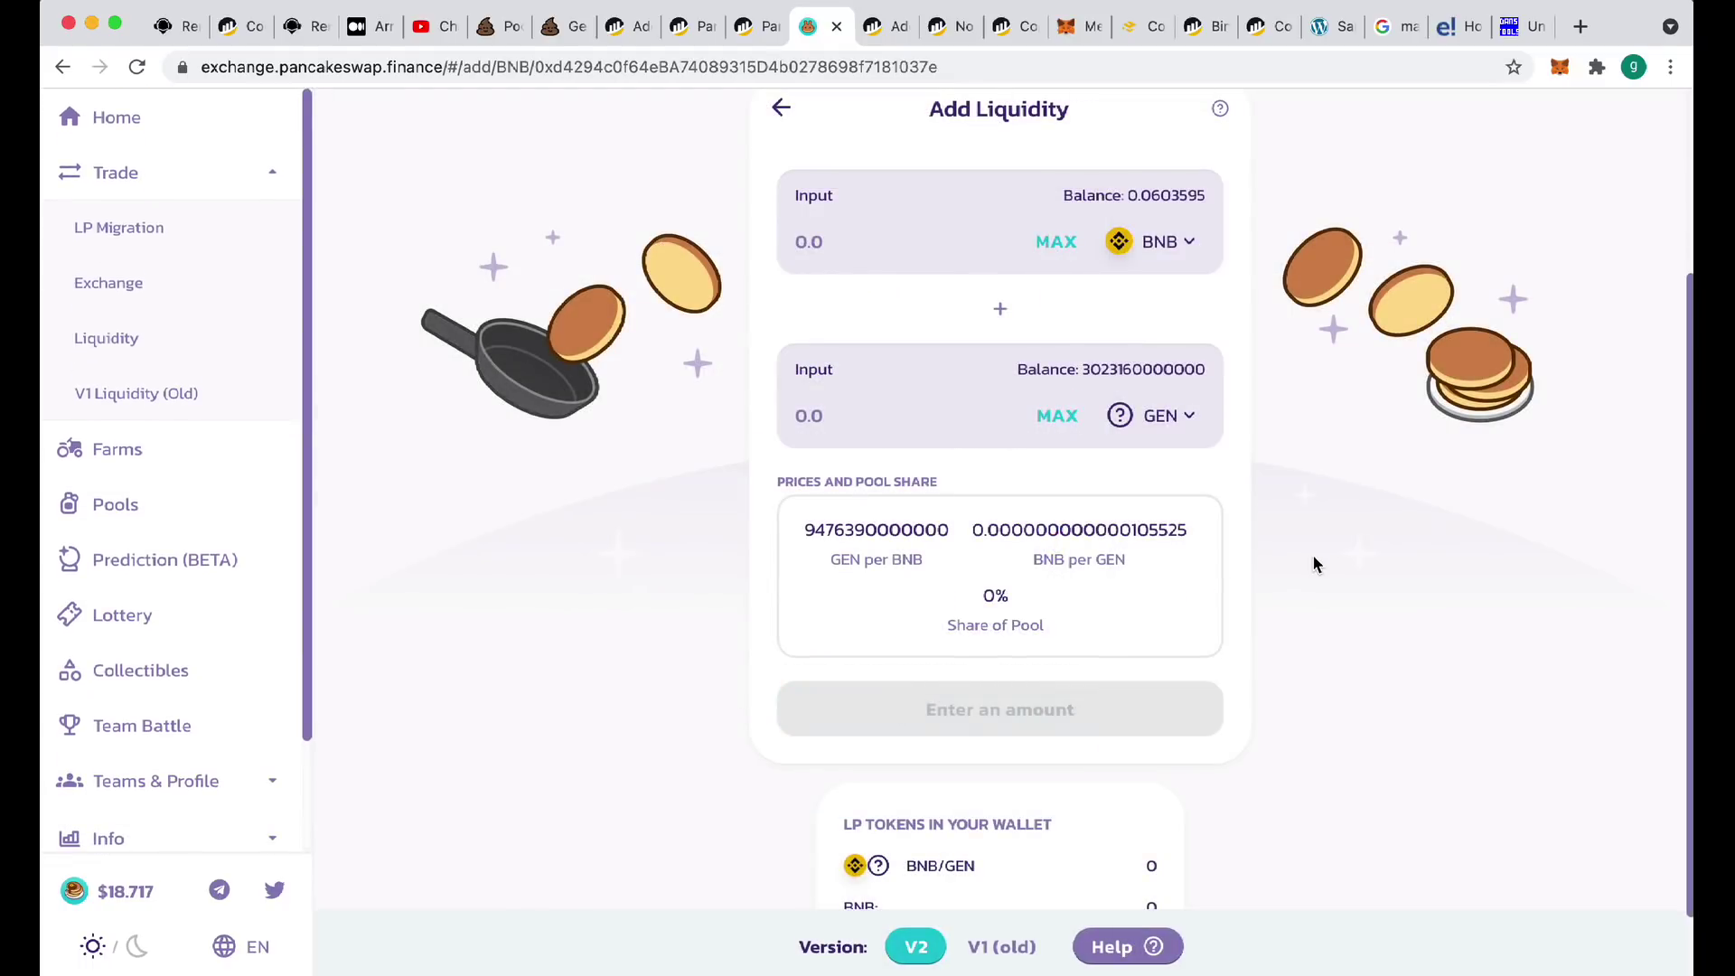
Check the MetaMask asset list for LP tokens and review the BNB/GEN LP tokens shown on the liquidity page
scroll(1313, 561, "up", 3)
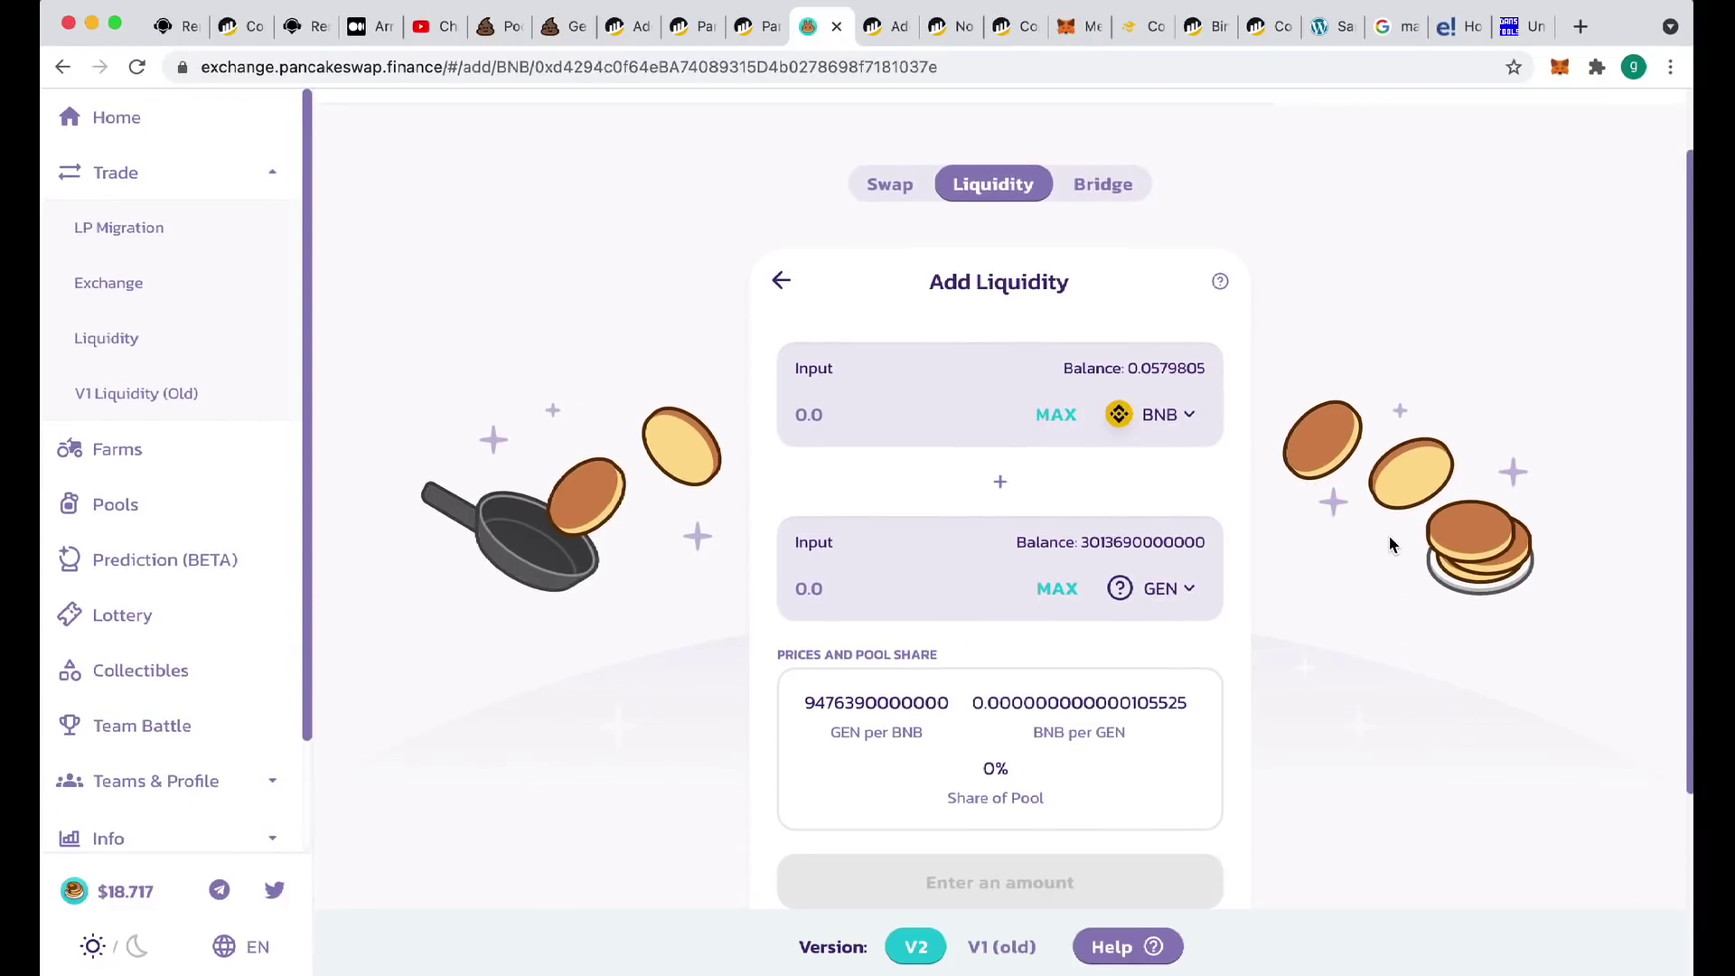
scroll(1390, 534, "up", 3)
left_click(1558, 69)
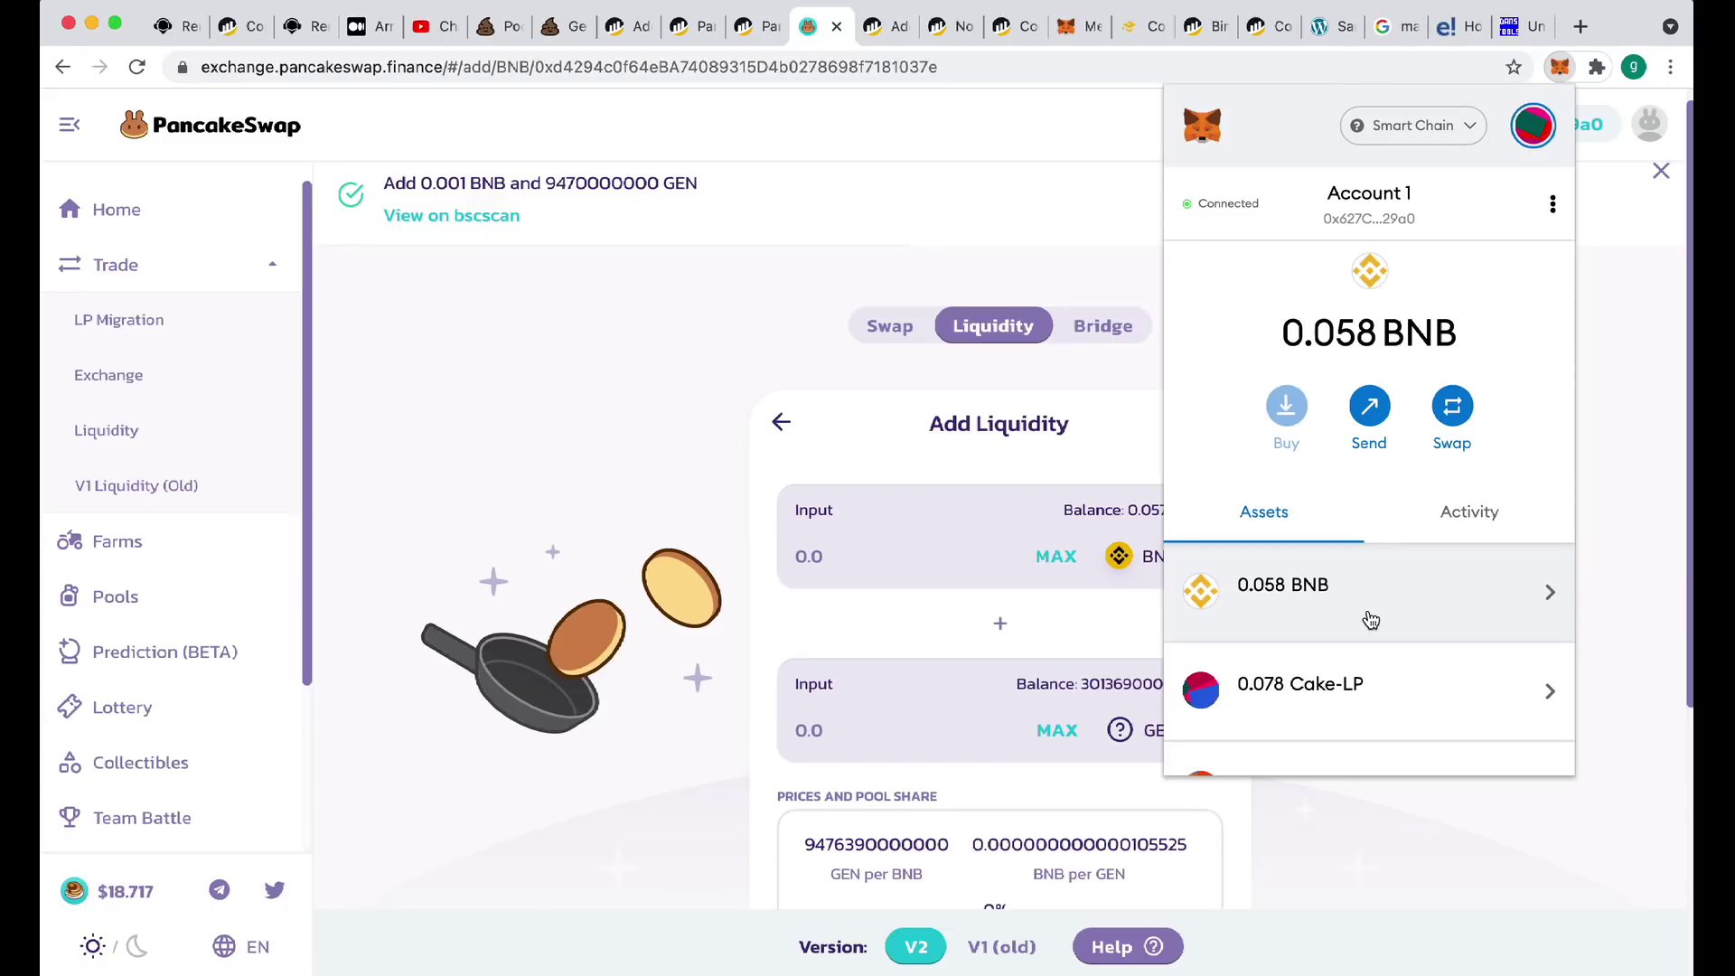
scroll(1371, 619, "down", 2)
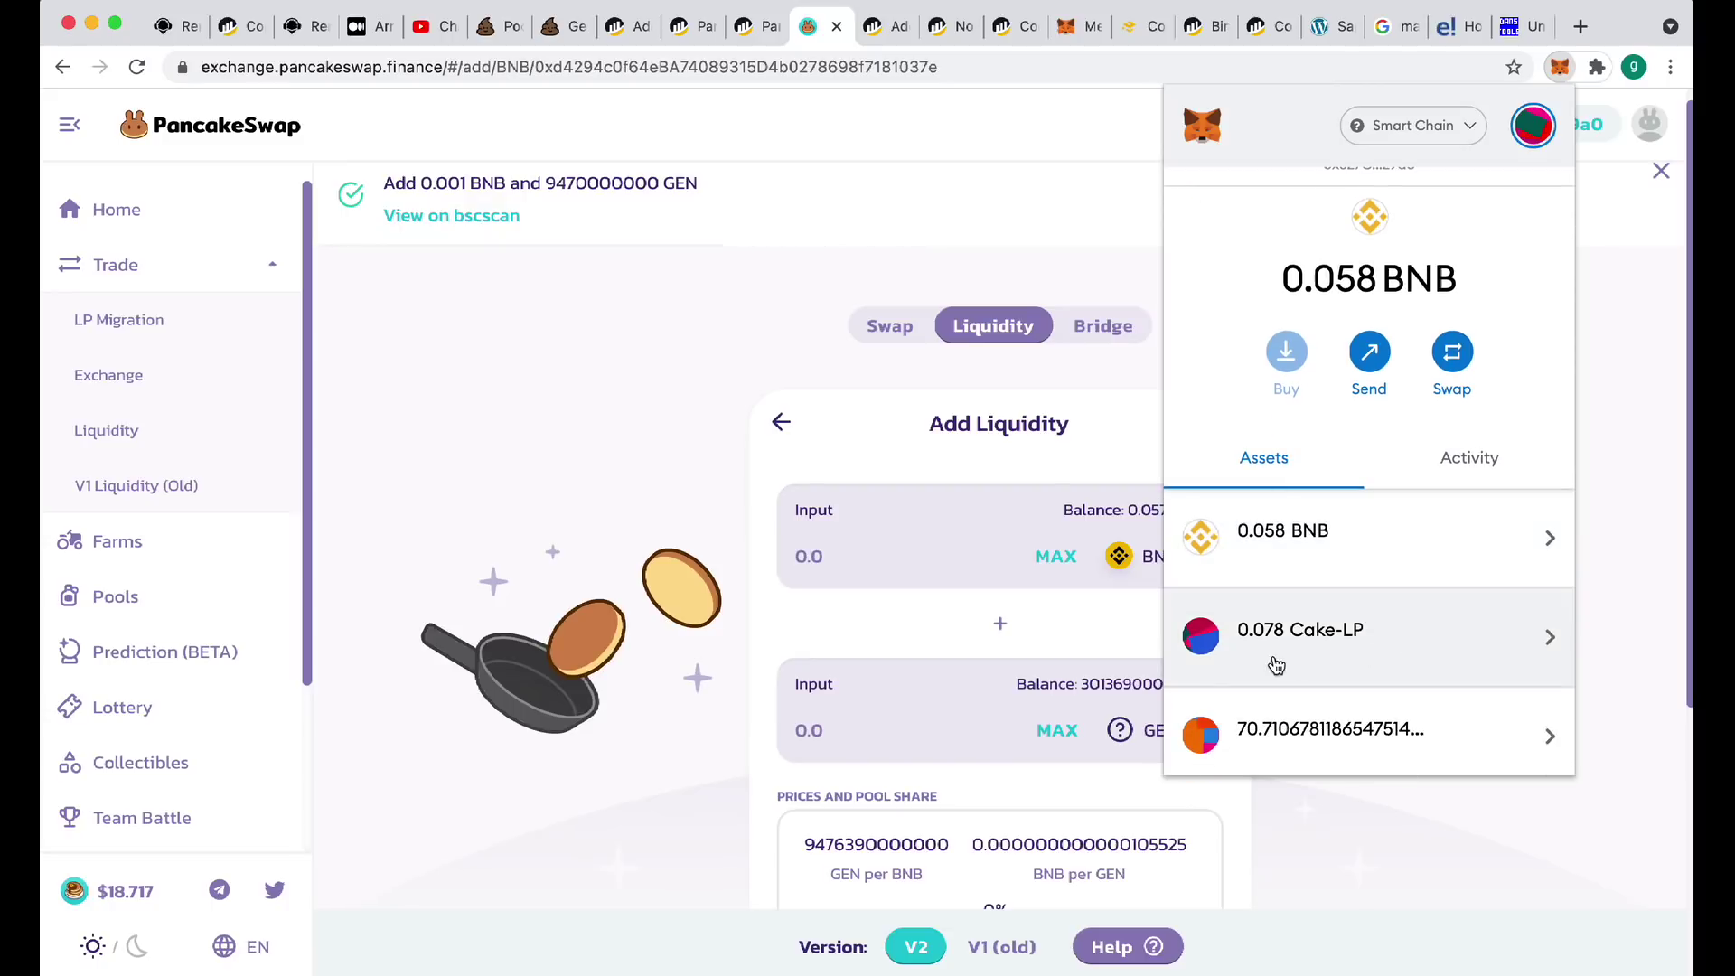
scroll(1410, 645, "down", 5)
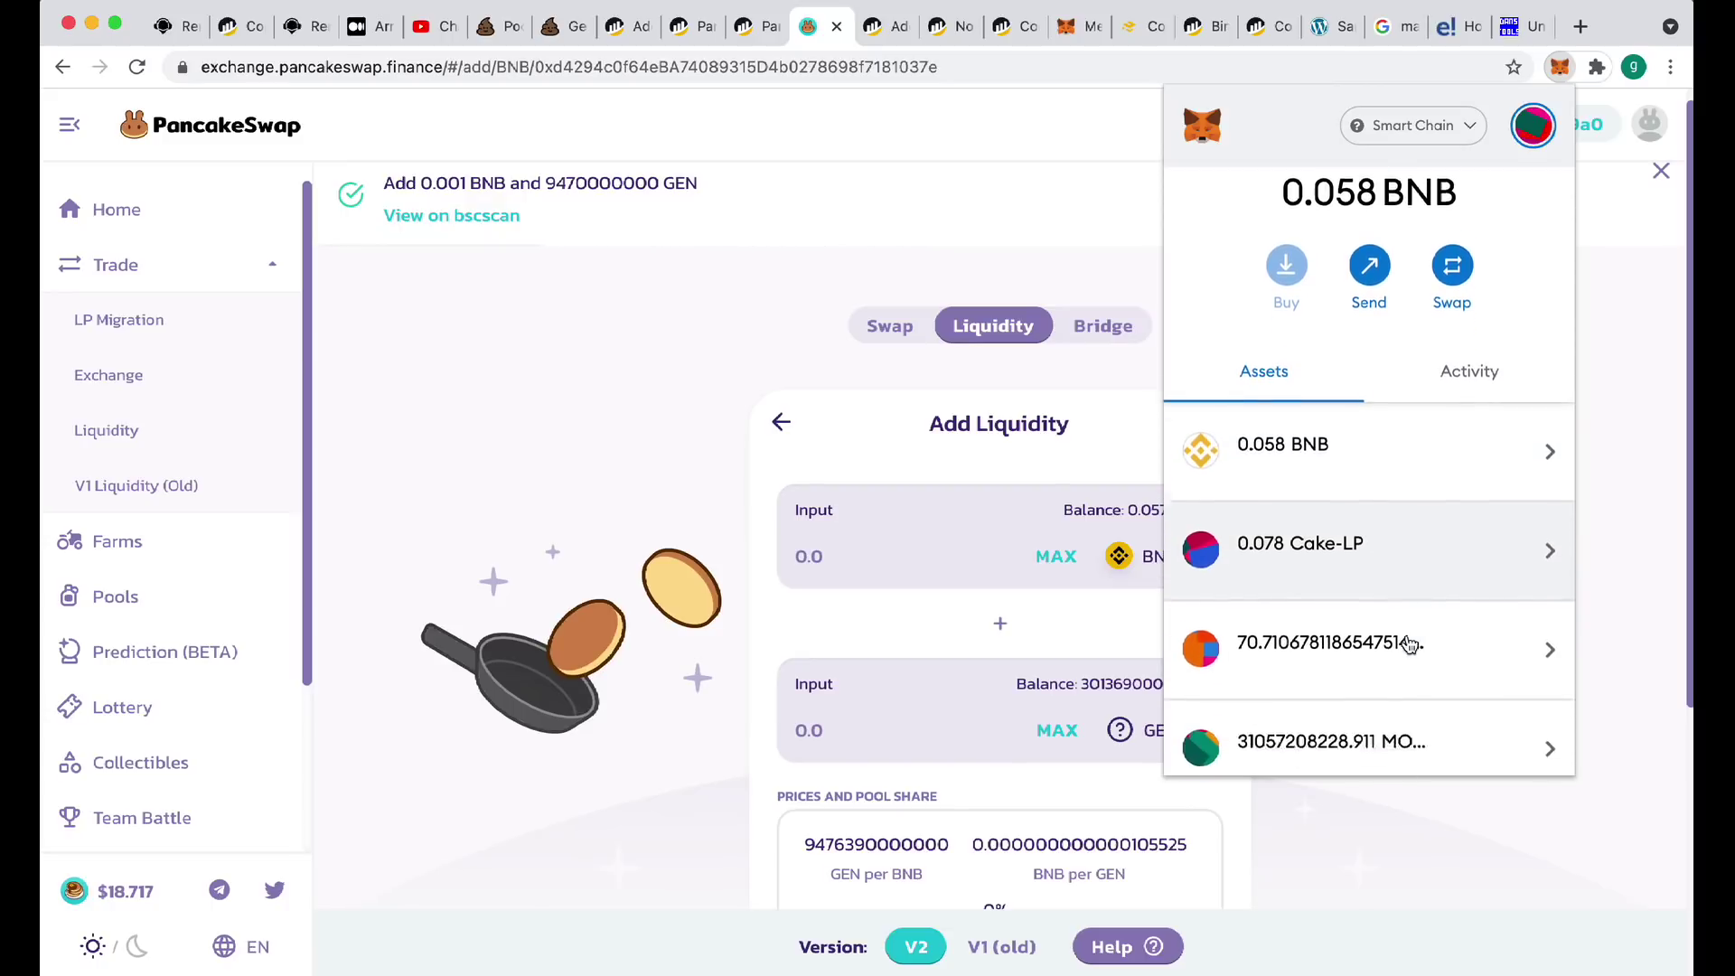
scroll(1409, 644, "down", 4)
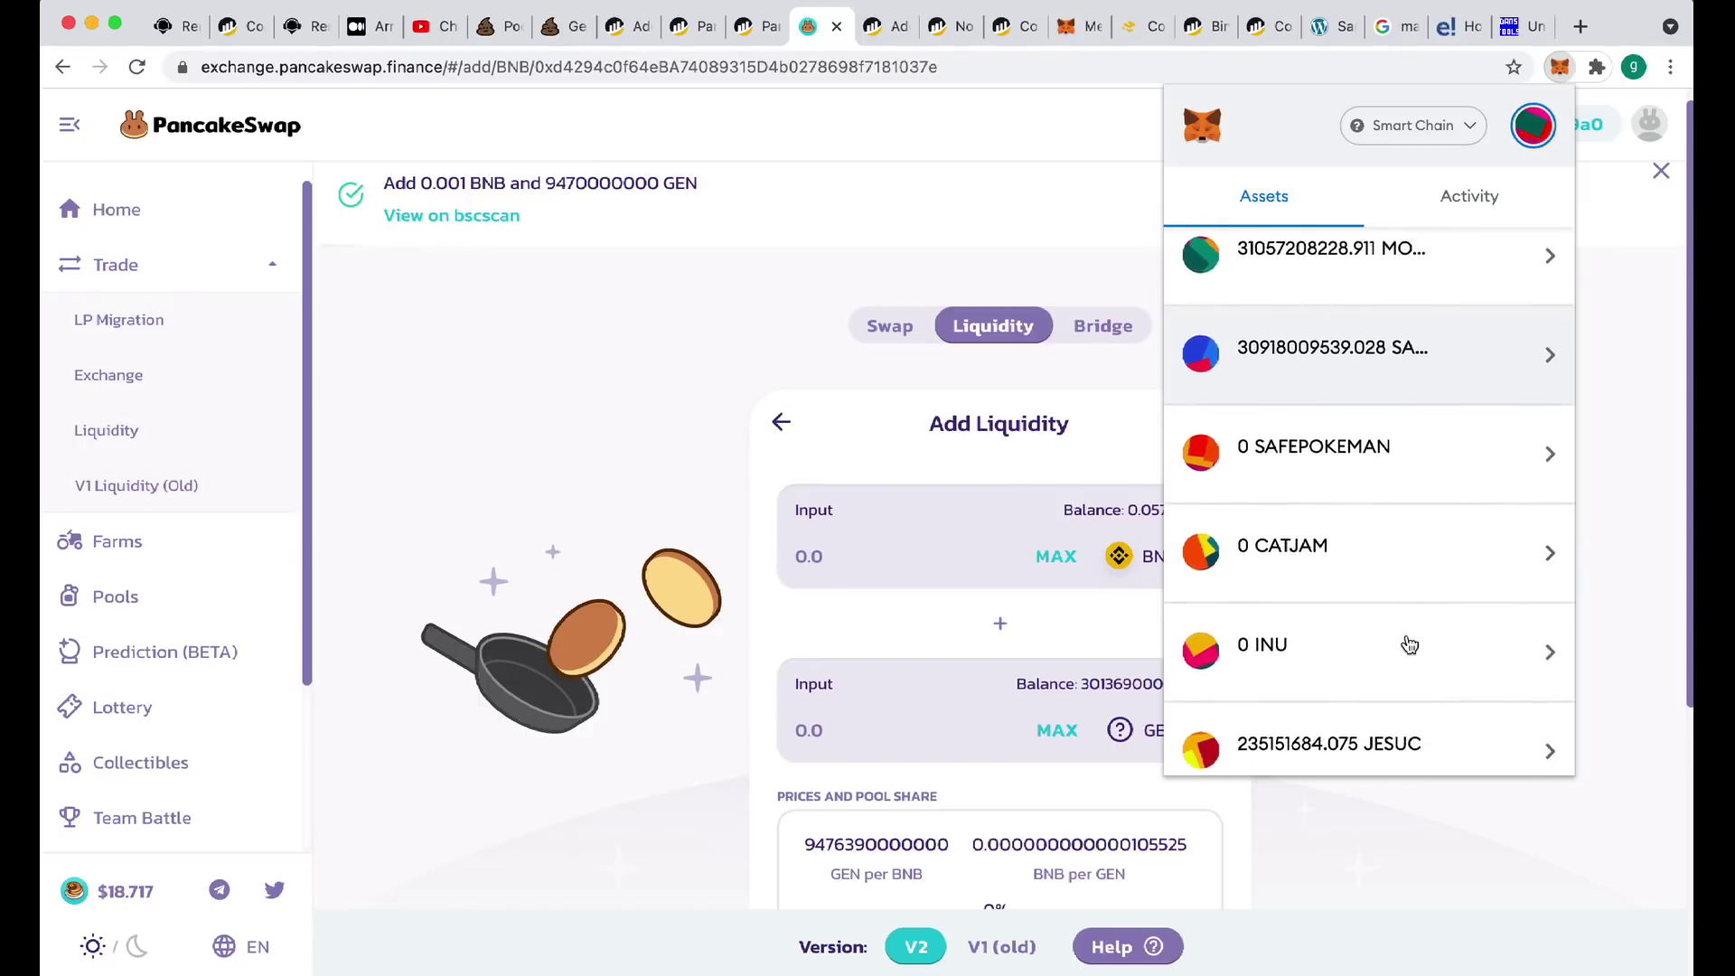
scroll(1409, 644, "up", 4)
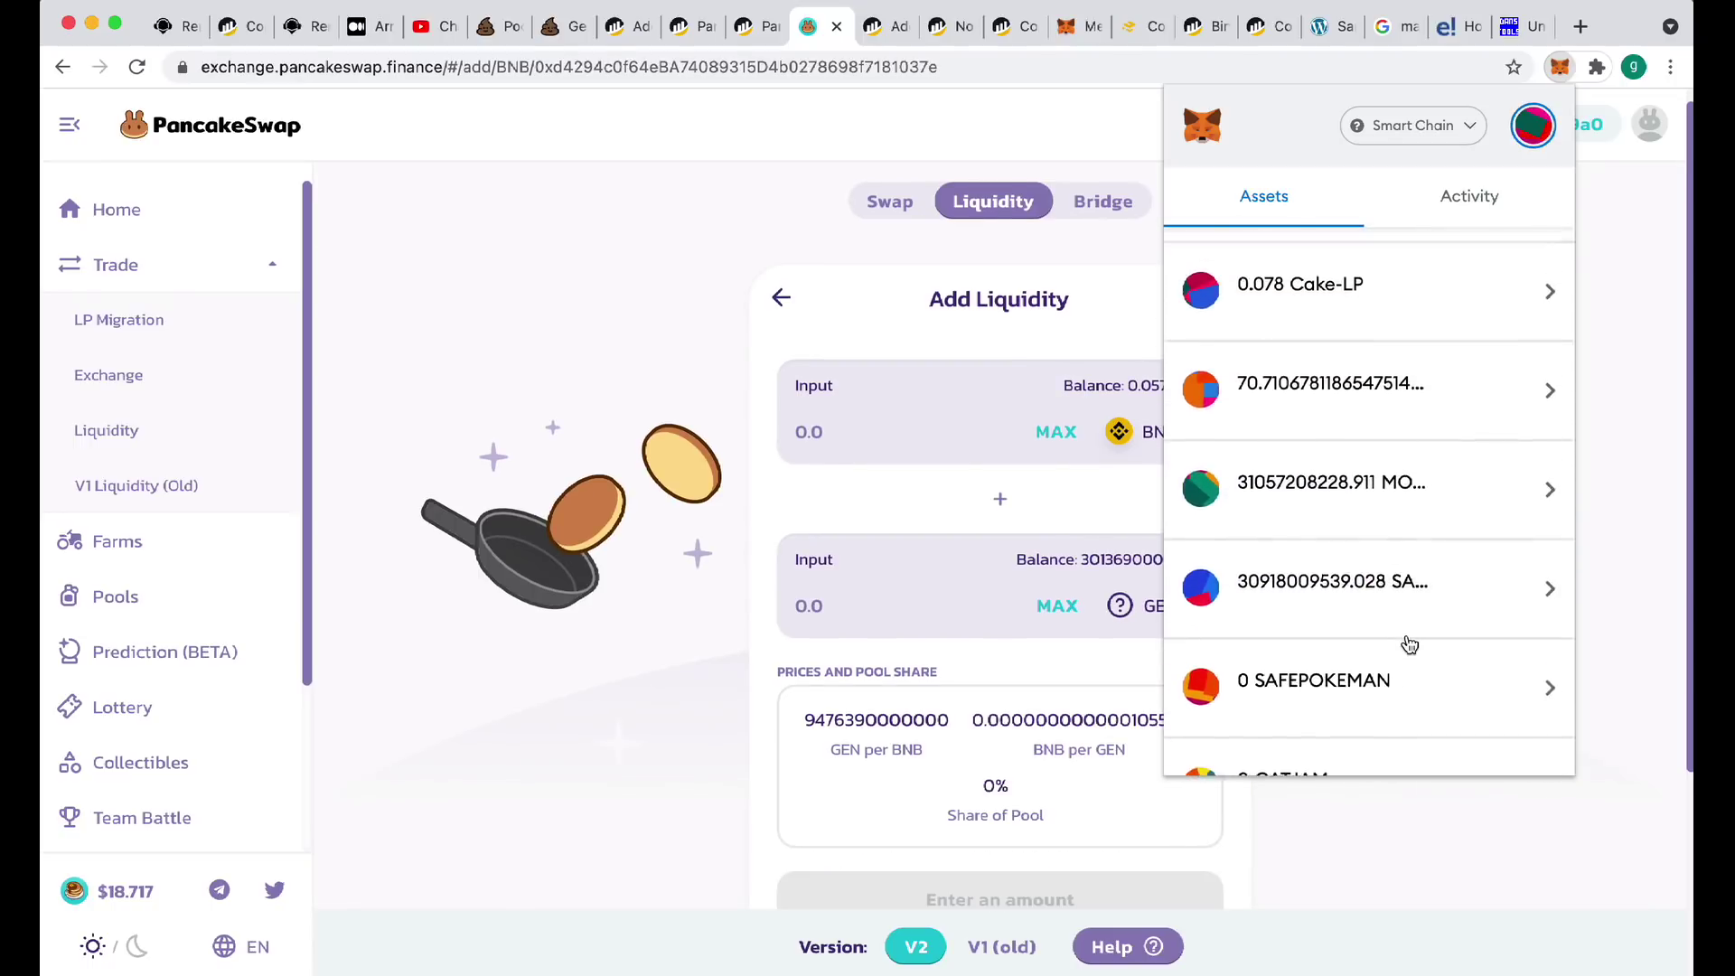
left_click(646, 685)
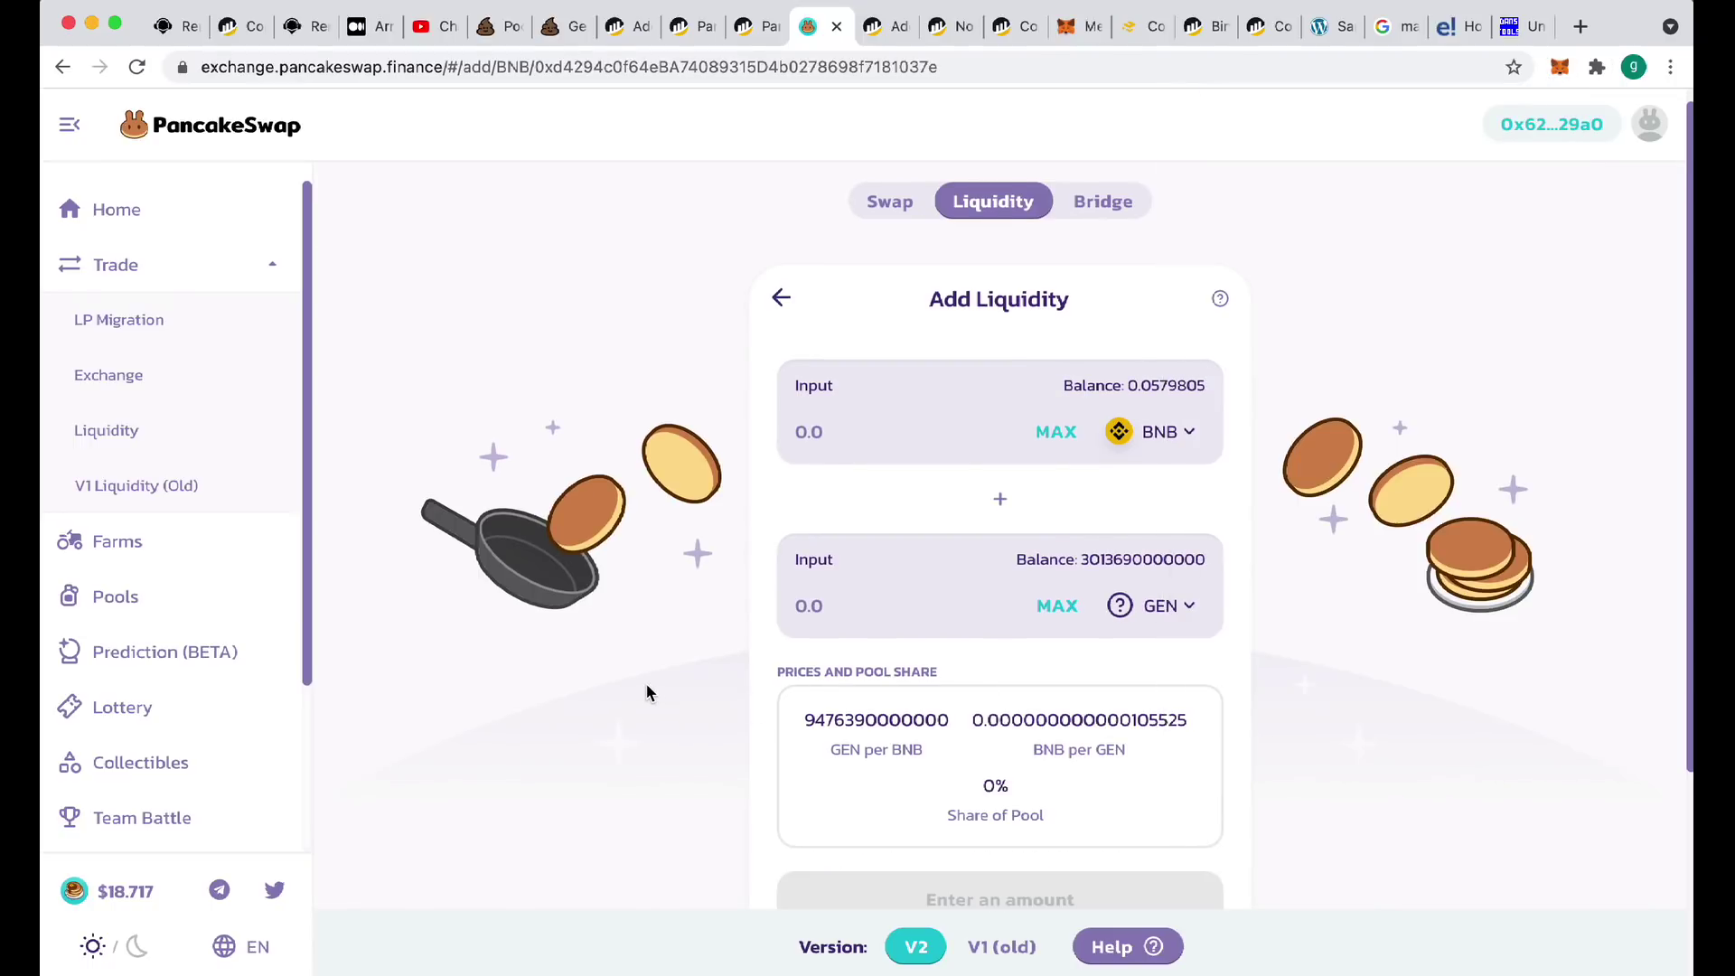
scroll(646, 685, "down", 3)
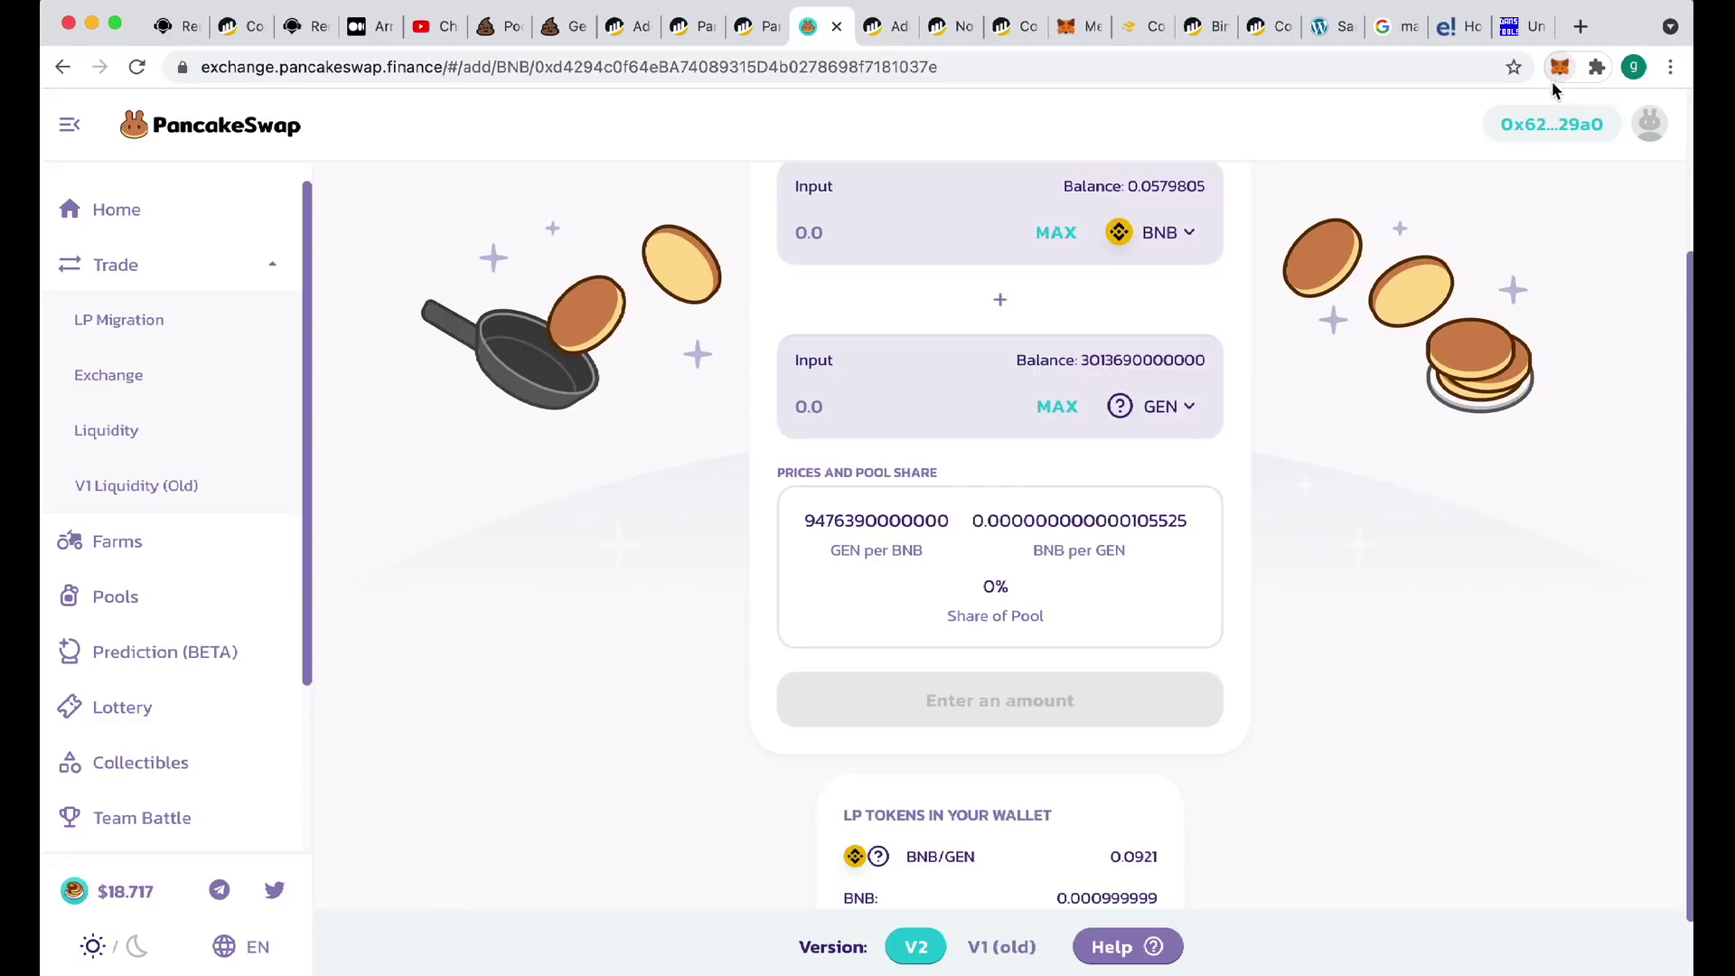
From GEN's PooCoin token page, view the holders of its V2 LP tokens on BscScan
left_click(516, 30)
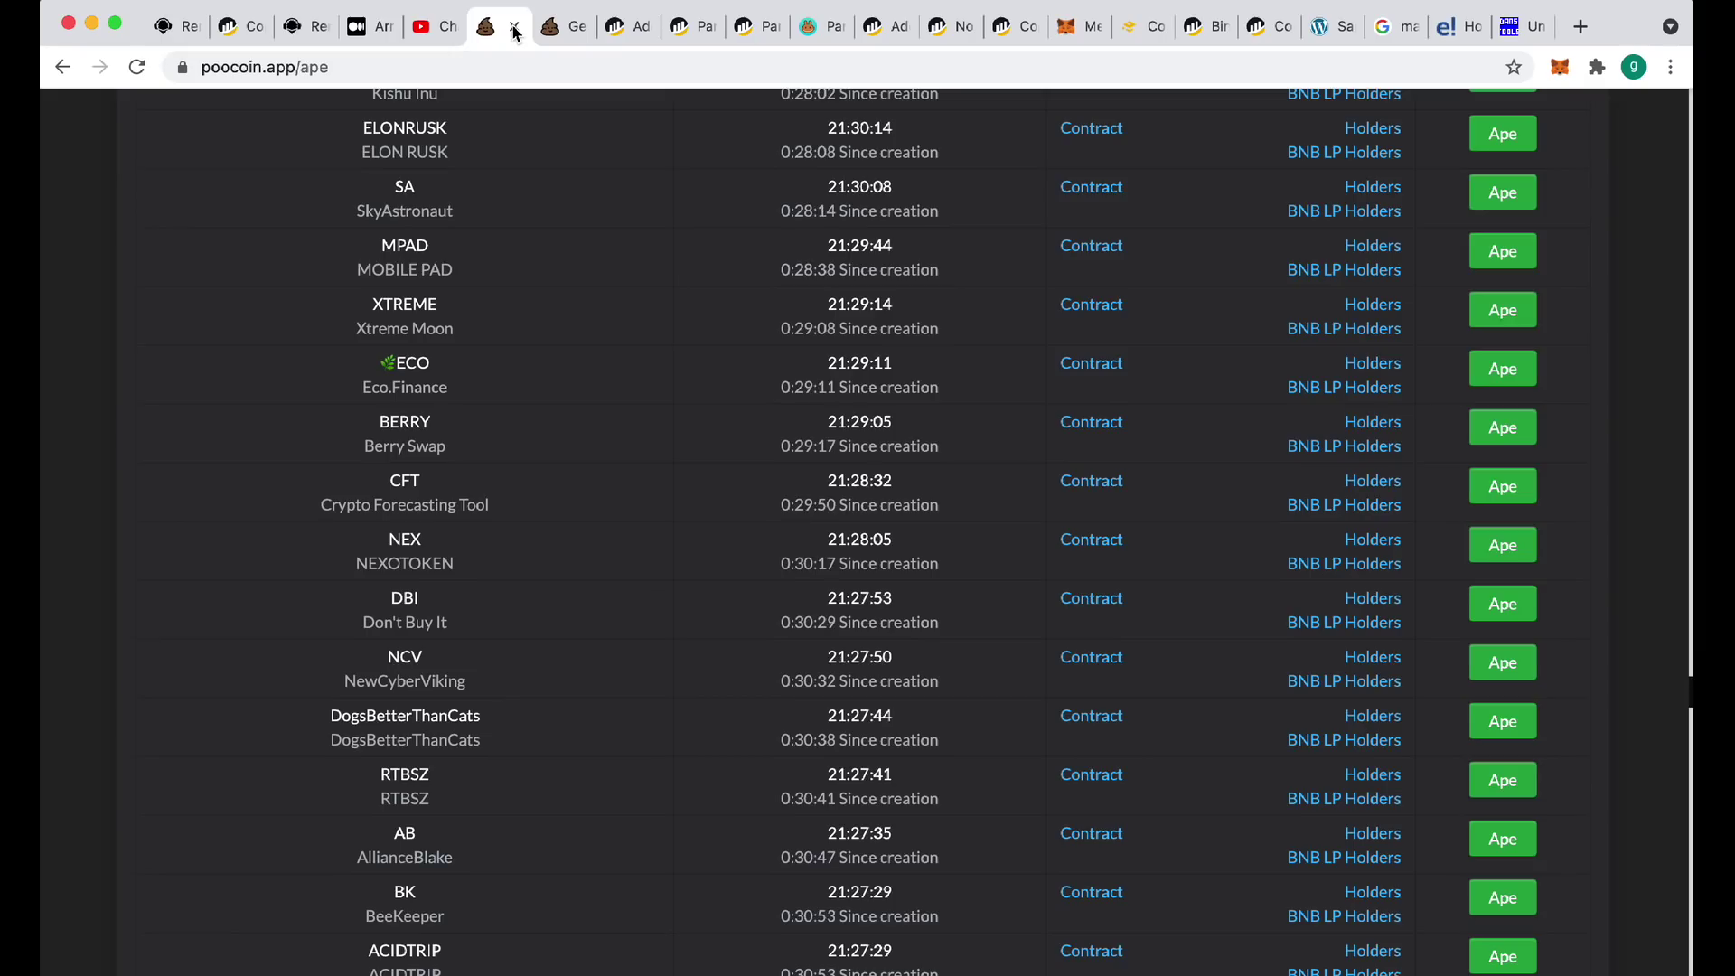
left_click(553, 27)
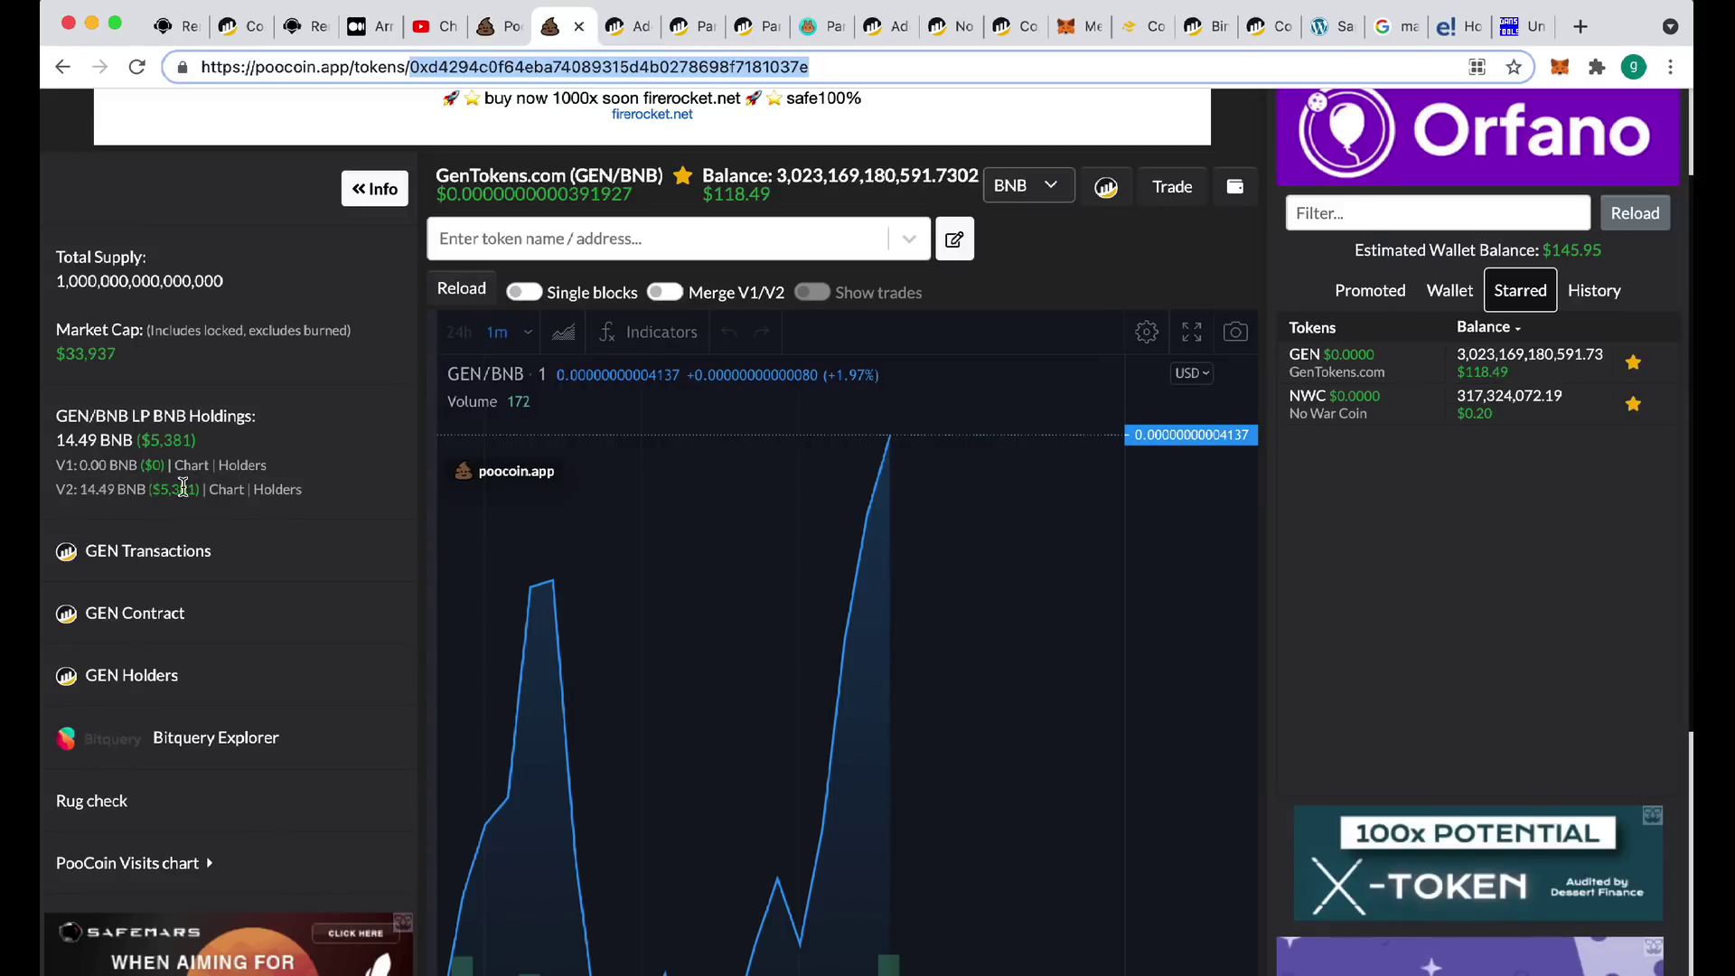
left_click(275, 502)
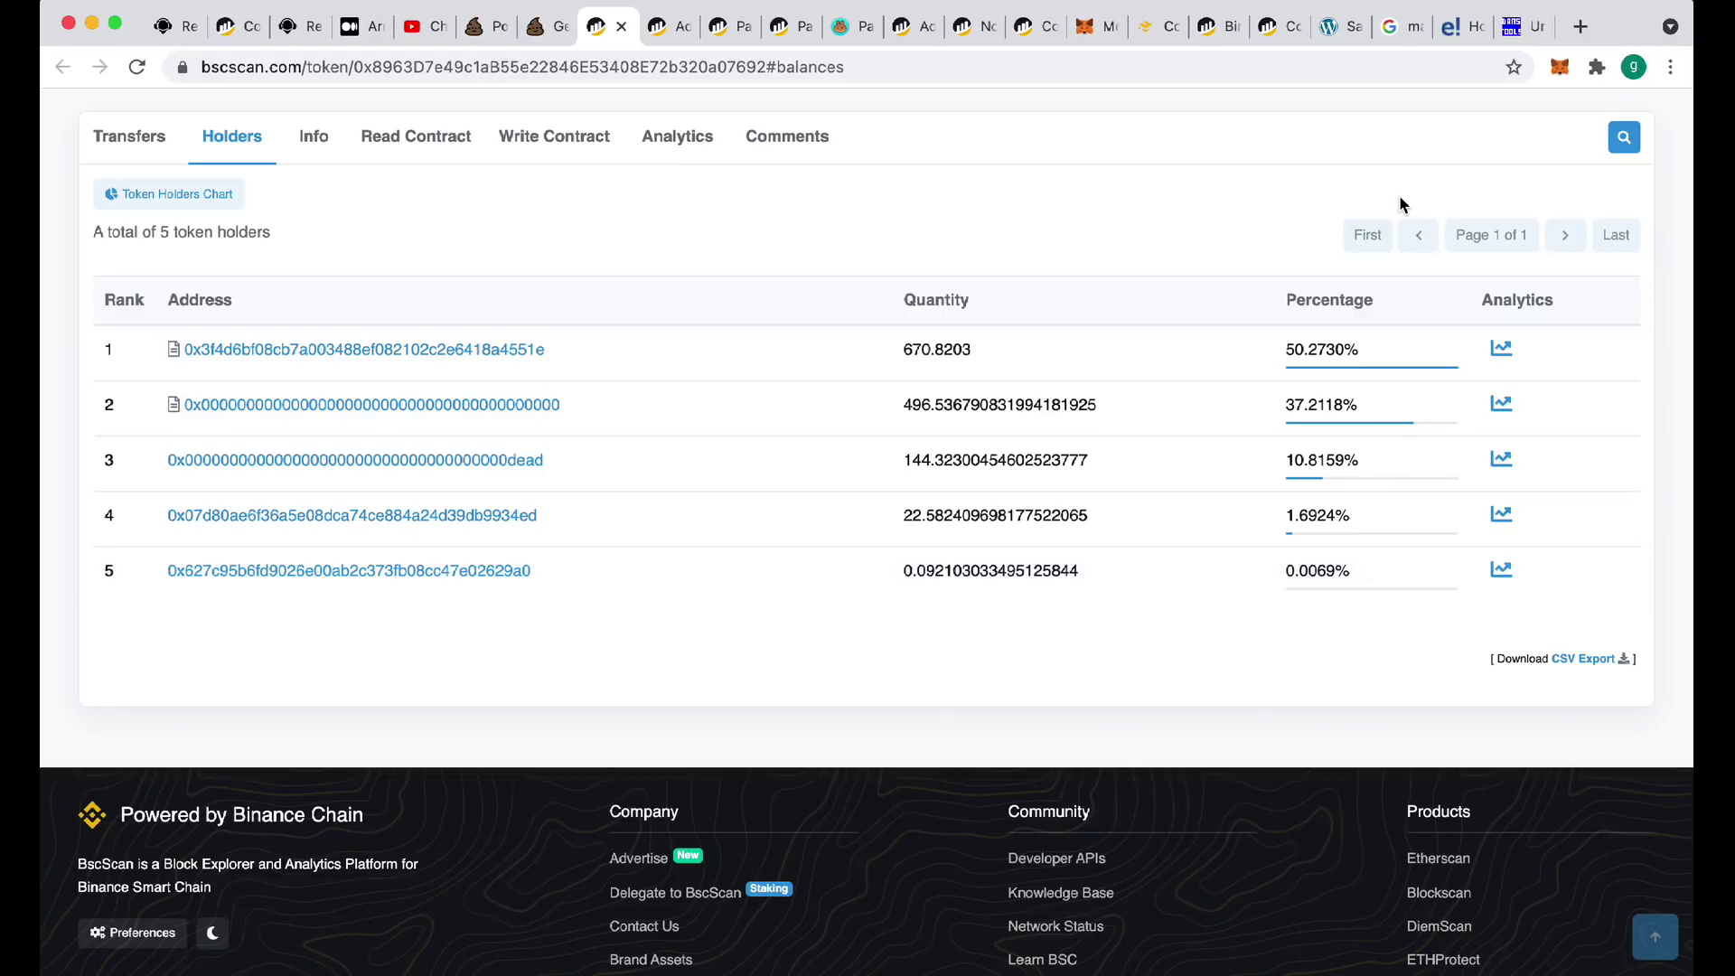
Look through the MetaMask asset list for the LP token received from the BNB/GEN pool
left_click(1559, 66)
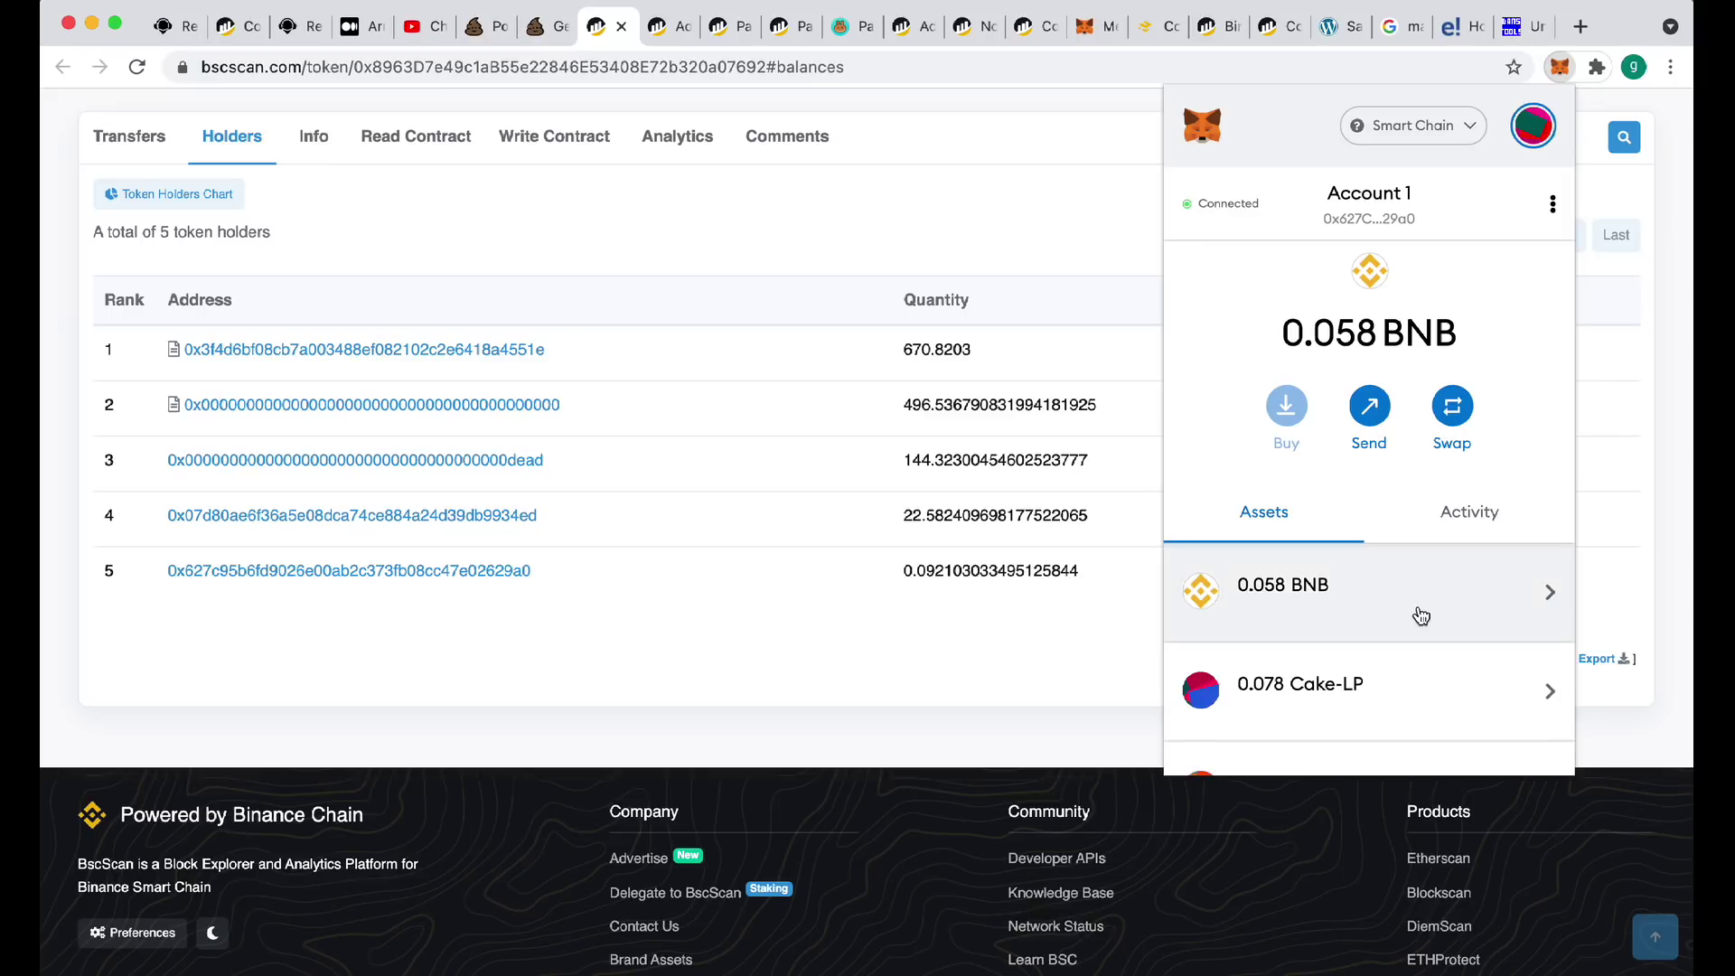
scroll(1420, 610, "down", 3)
scroll(1421, 615, "down", 3)
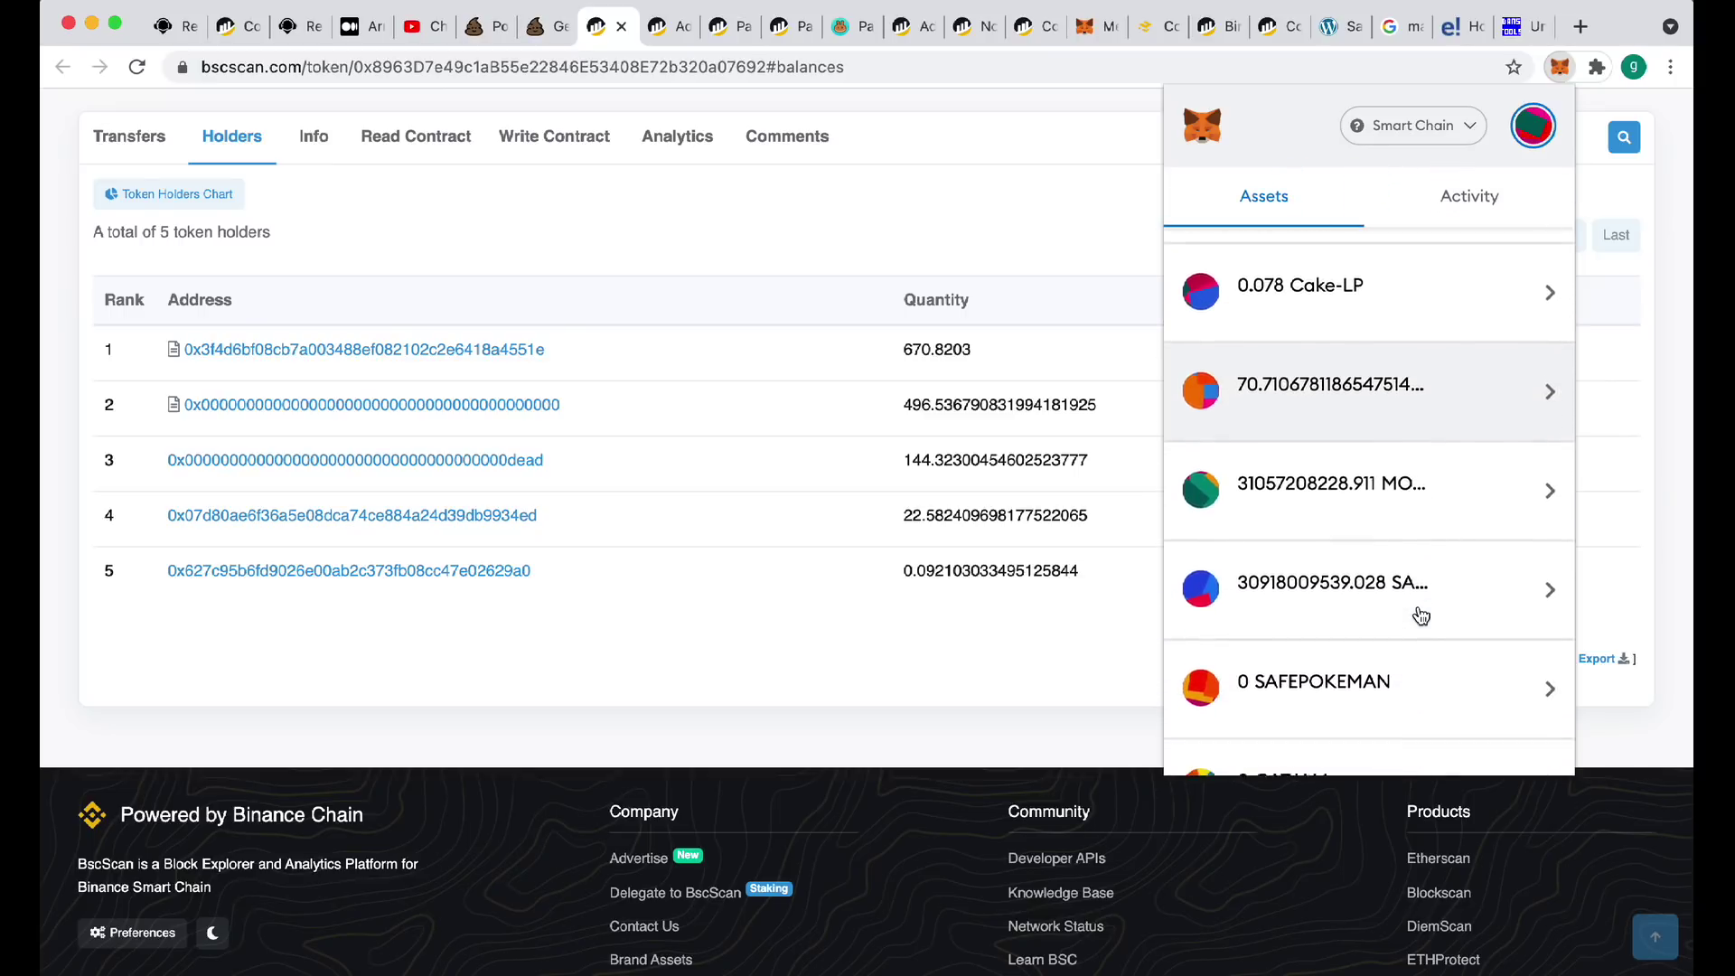
scroll(1420, 616, "down", 5)
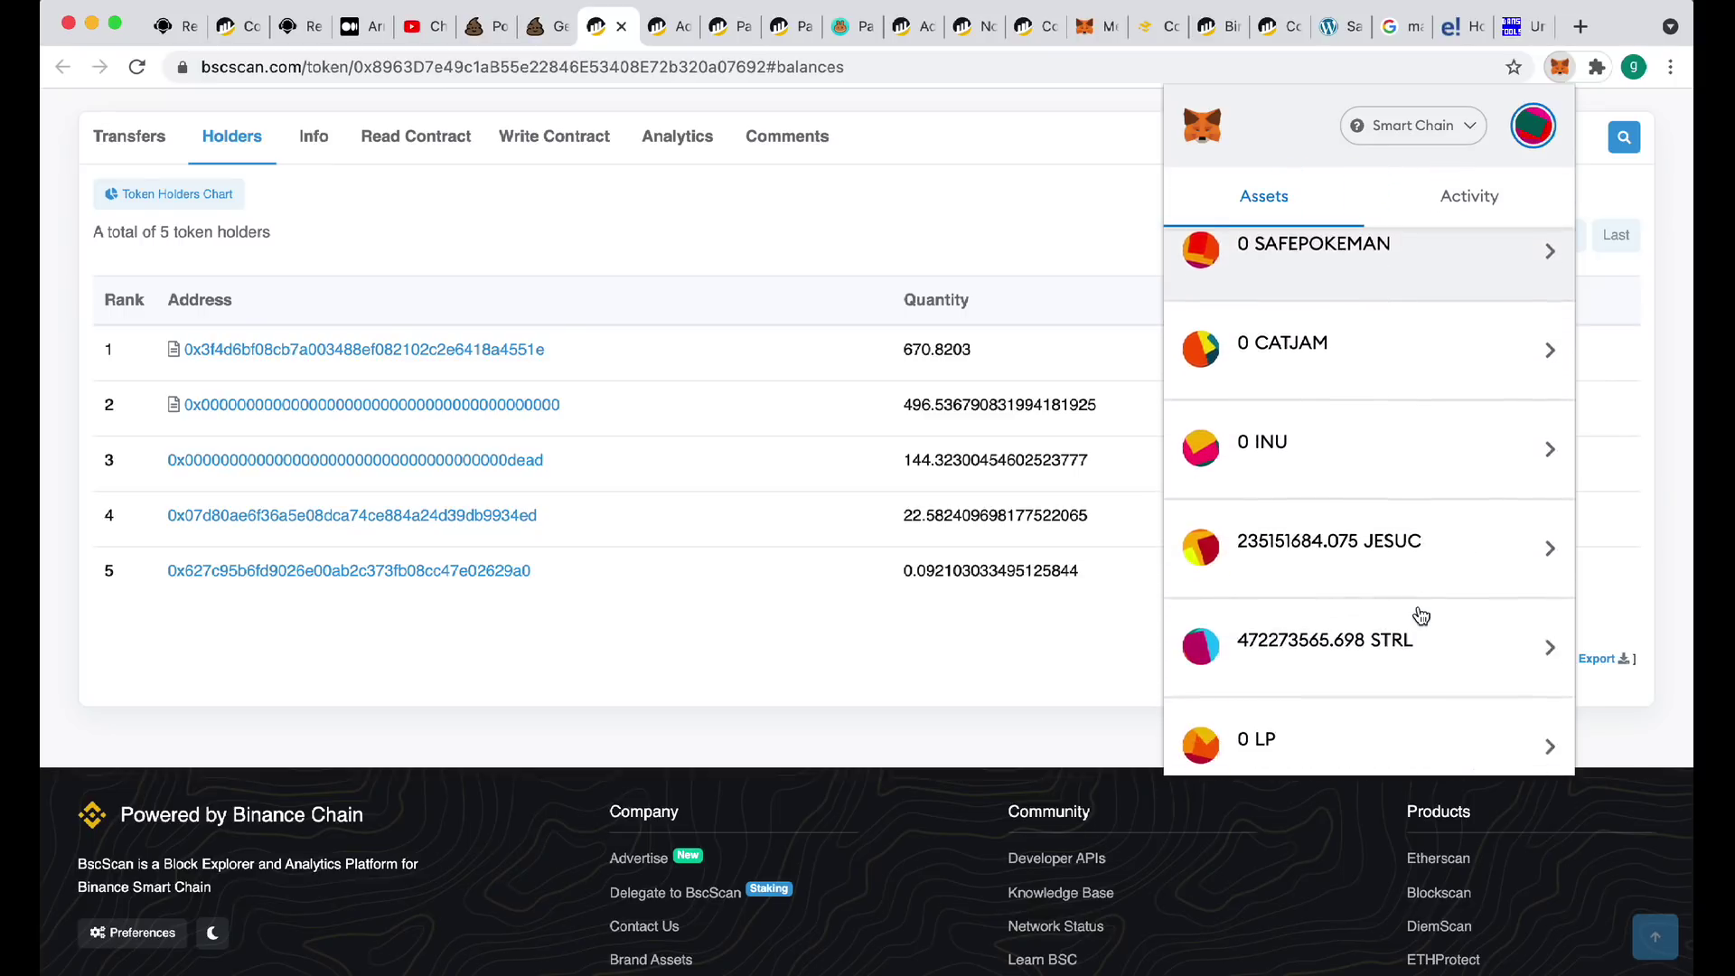
scroll(1421, 615, "down", 5)
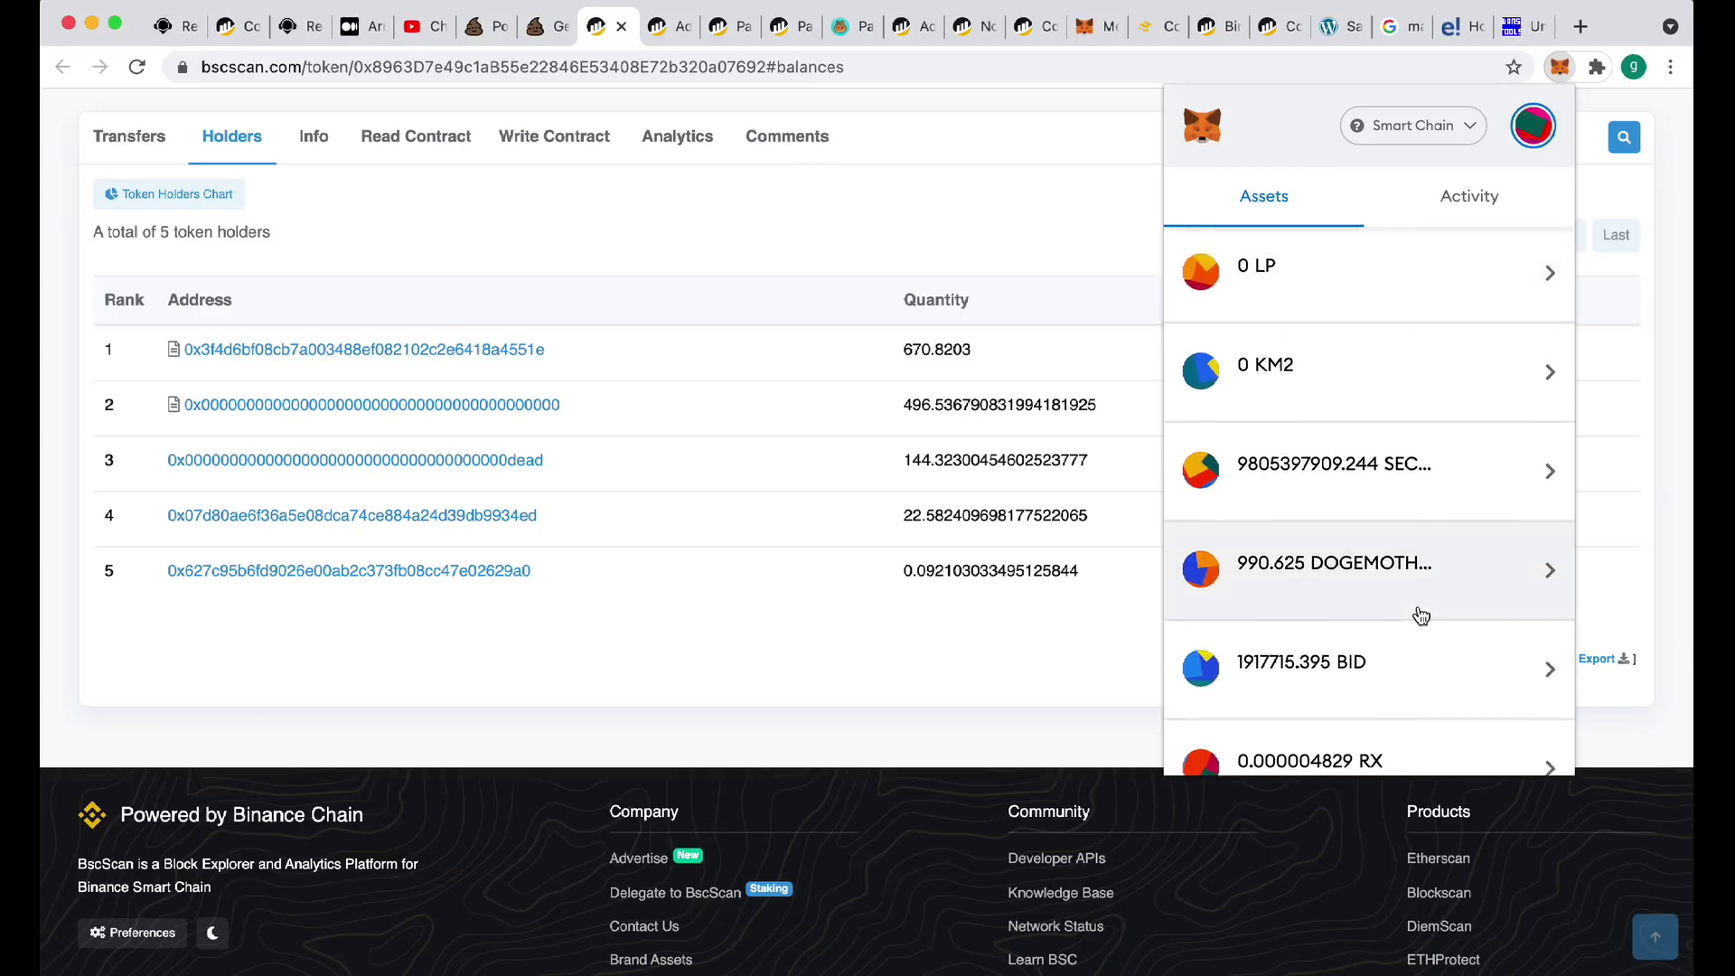
scroll(1421, 615, "down", 5)
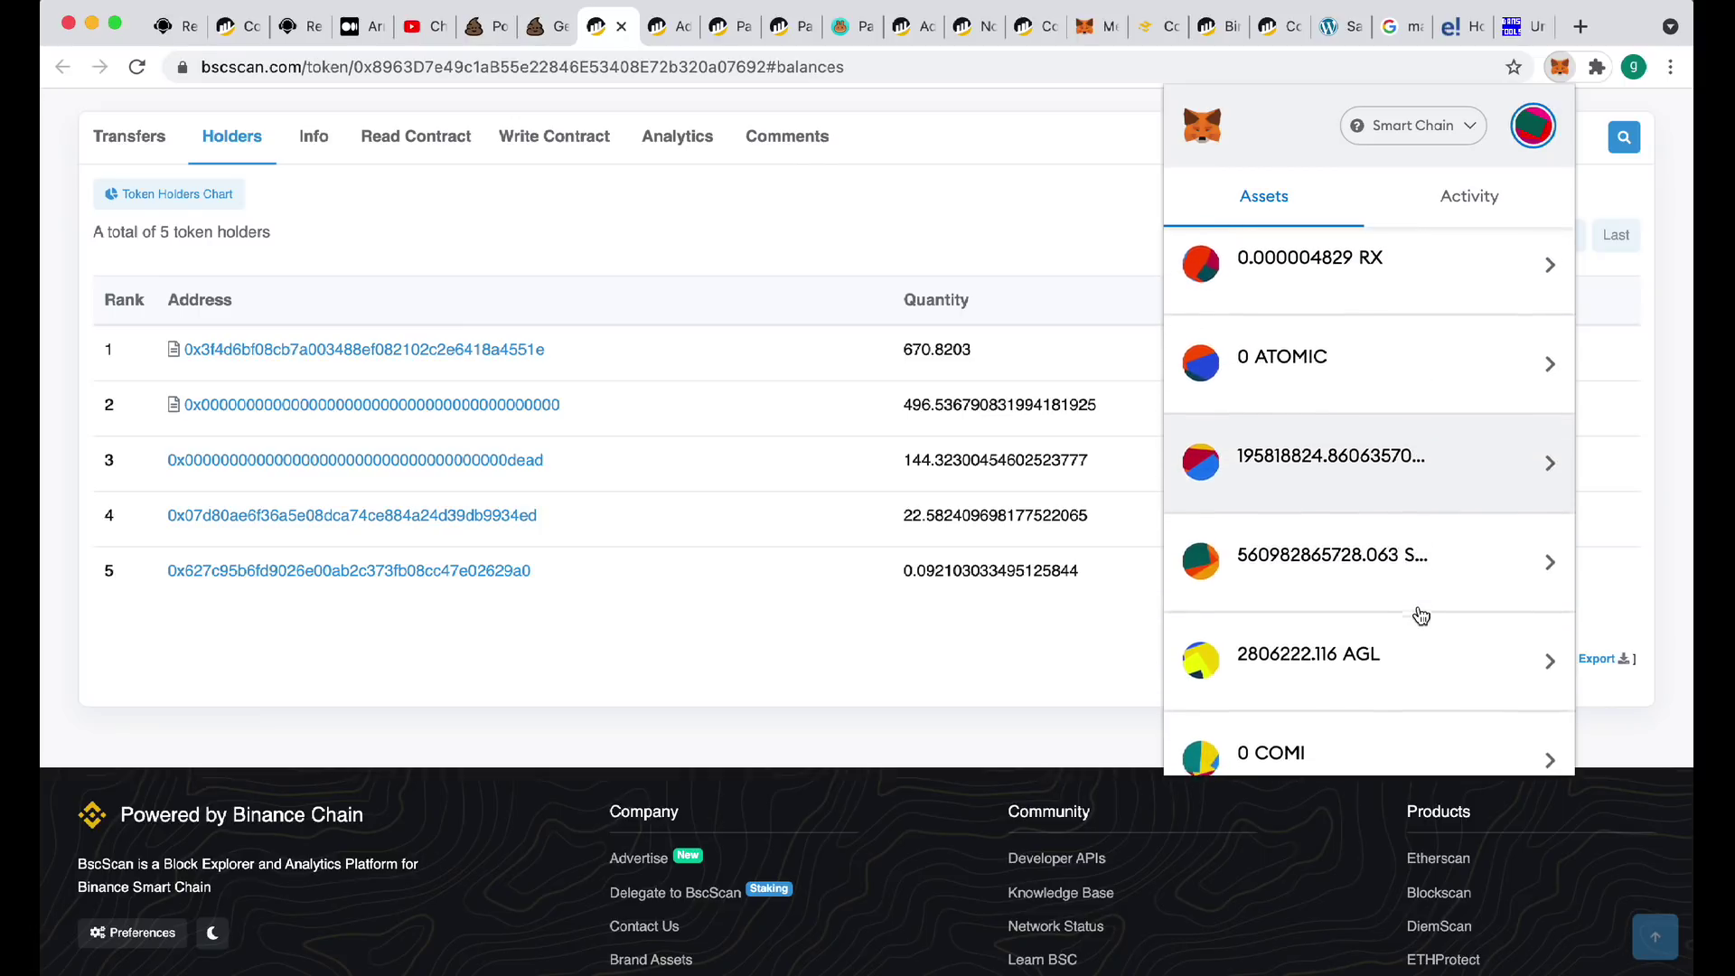
scroll(1421, 616, "down", 5)
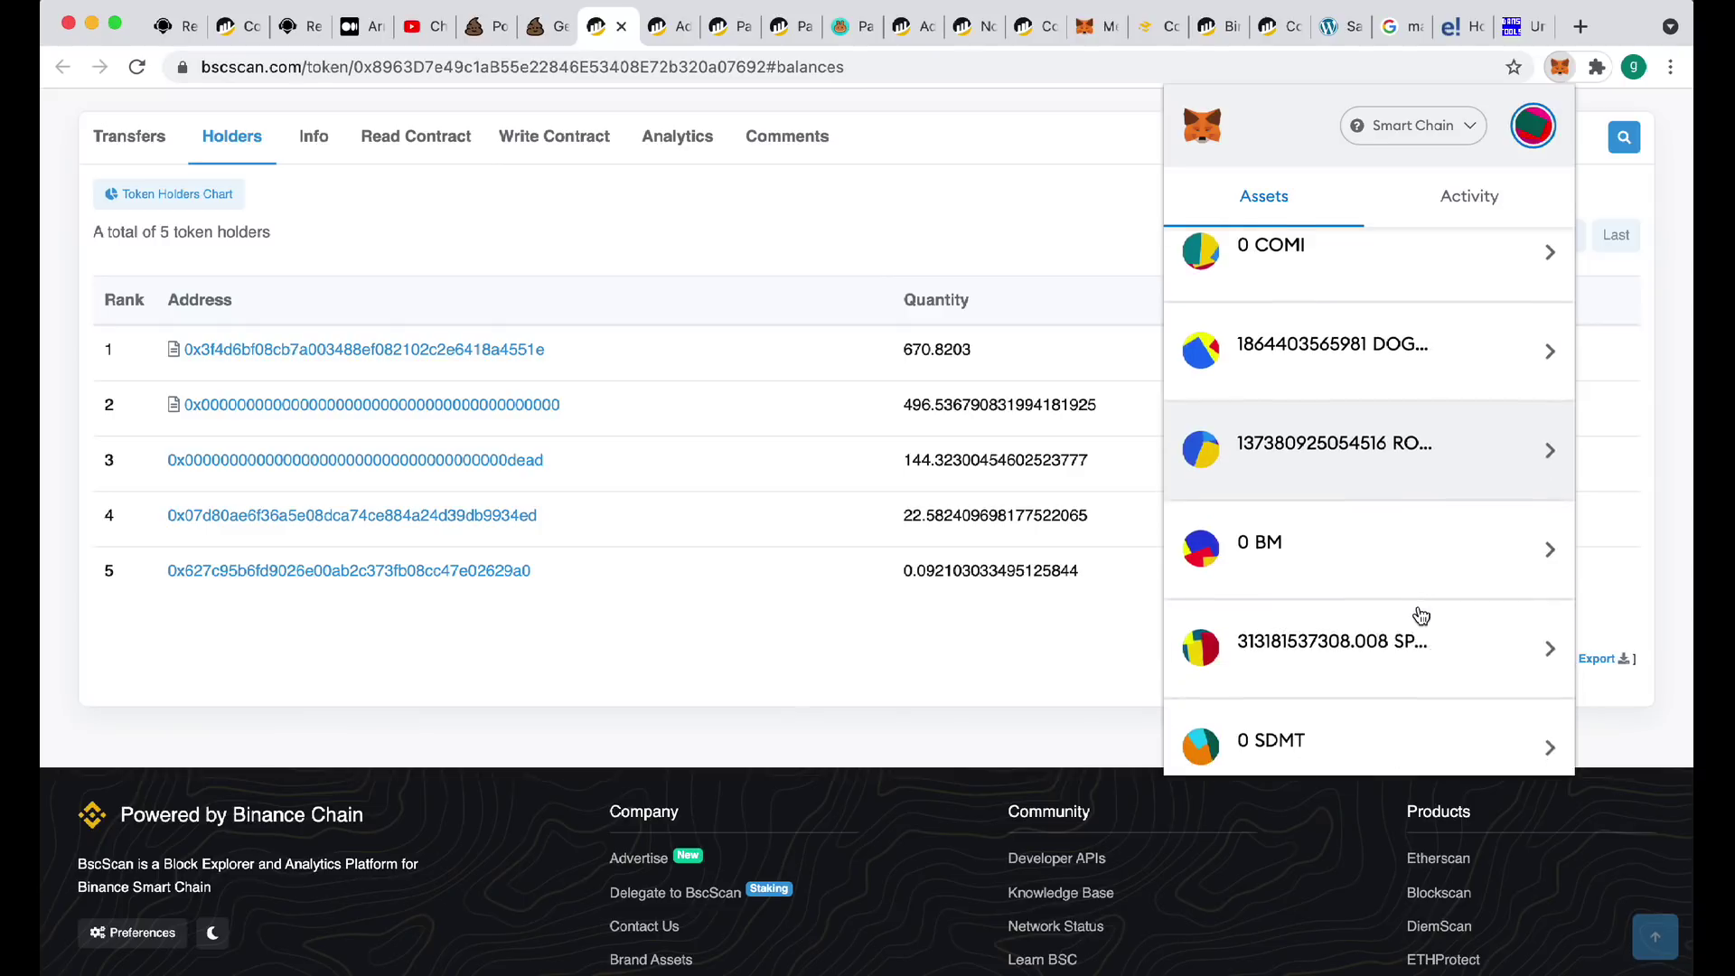
scroll(1420, 616, "down", 5)
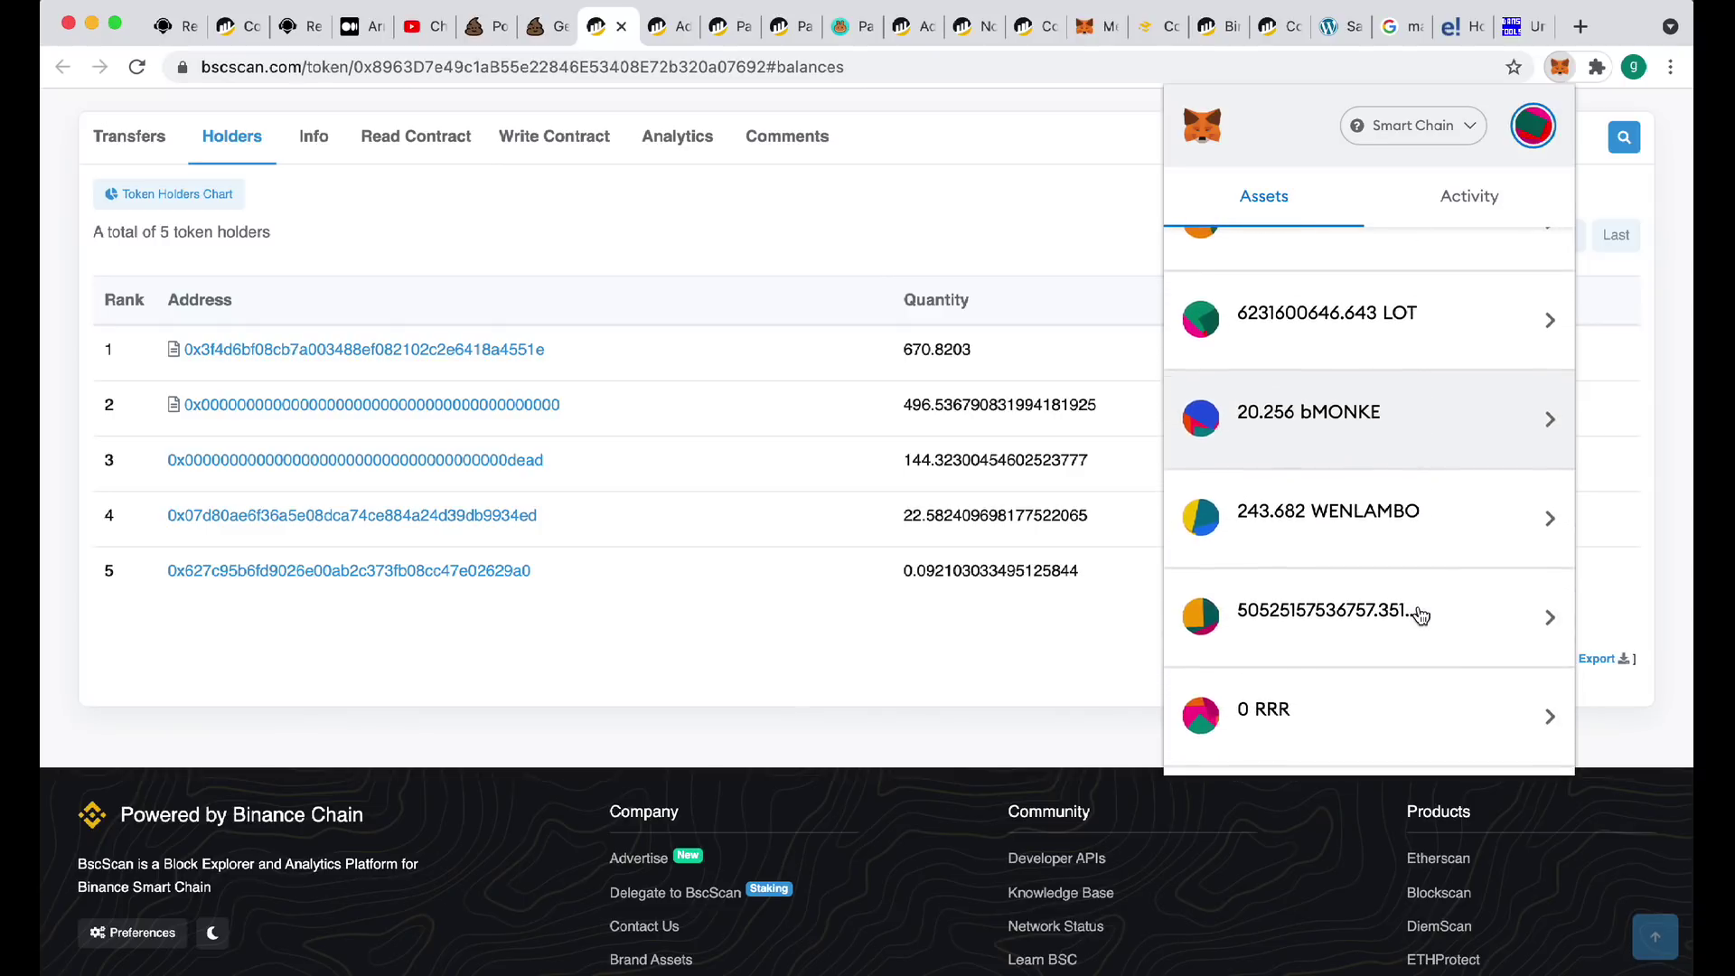
scroll(1421, 616, "down", 2)
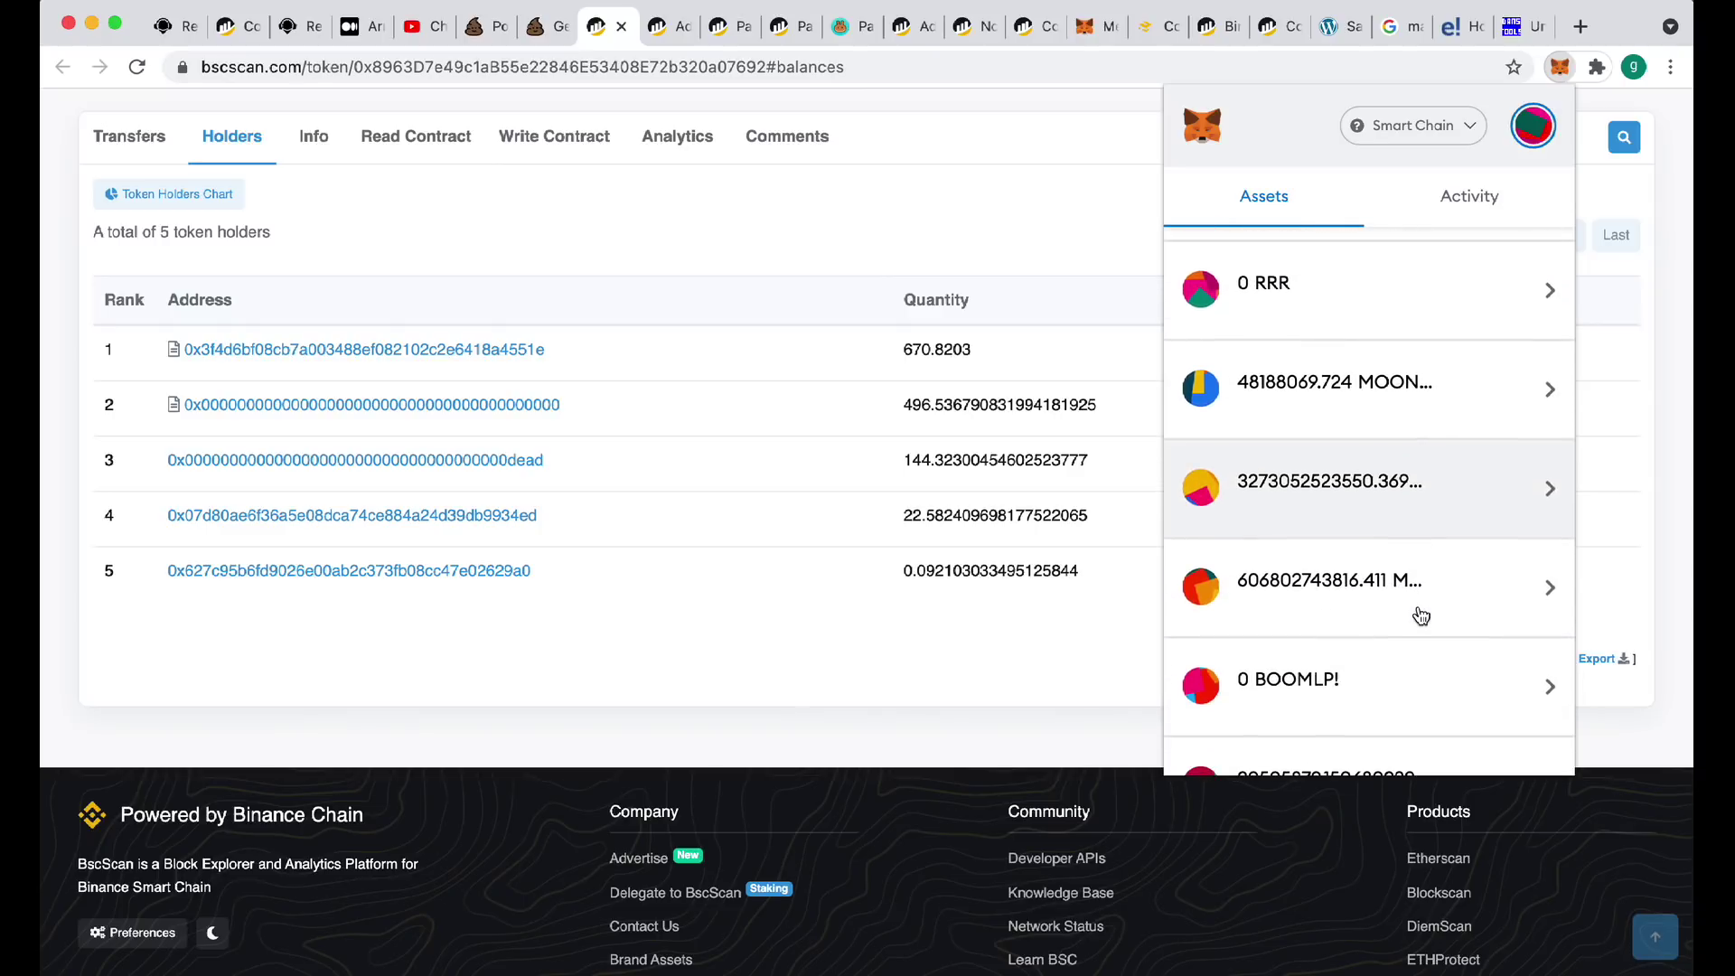
left_click(866, 680)
Try to add the BNB/GEN LP token as a custom token in MetaMask using the contract address from the BscScan URL
double_click(637, 69)
key("super+c")
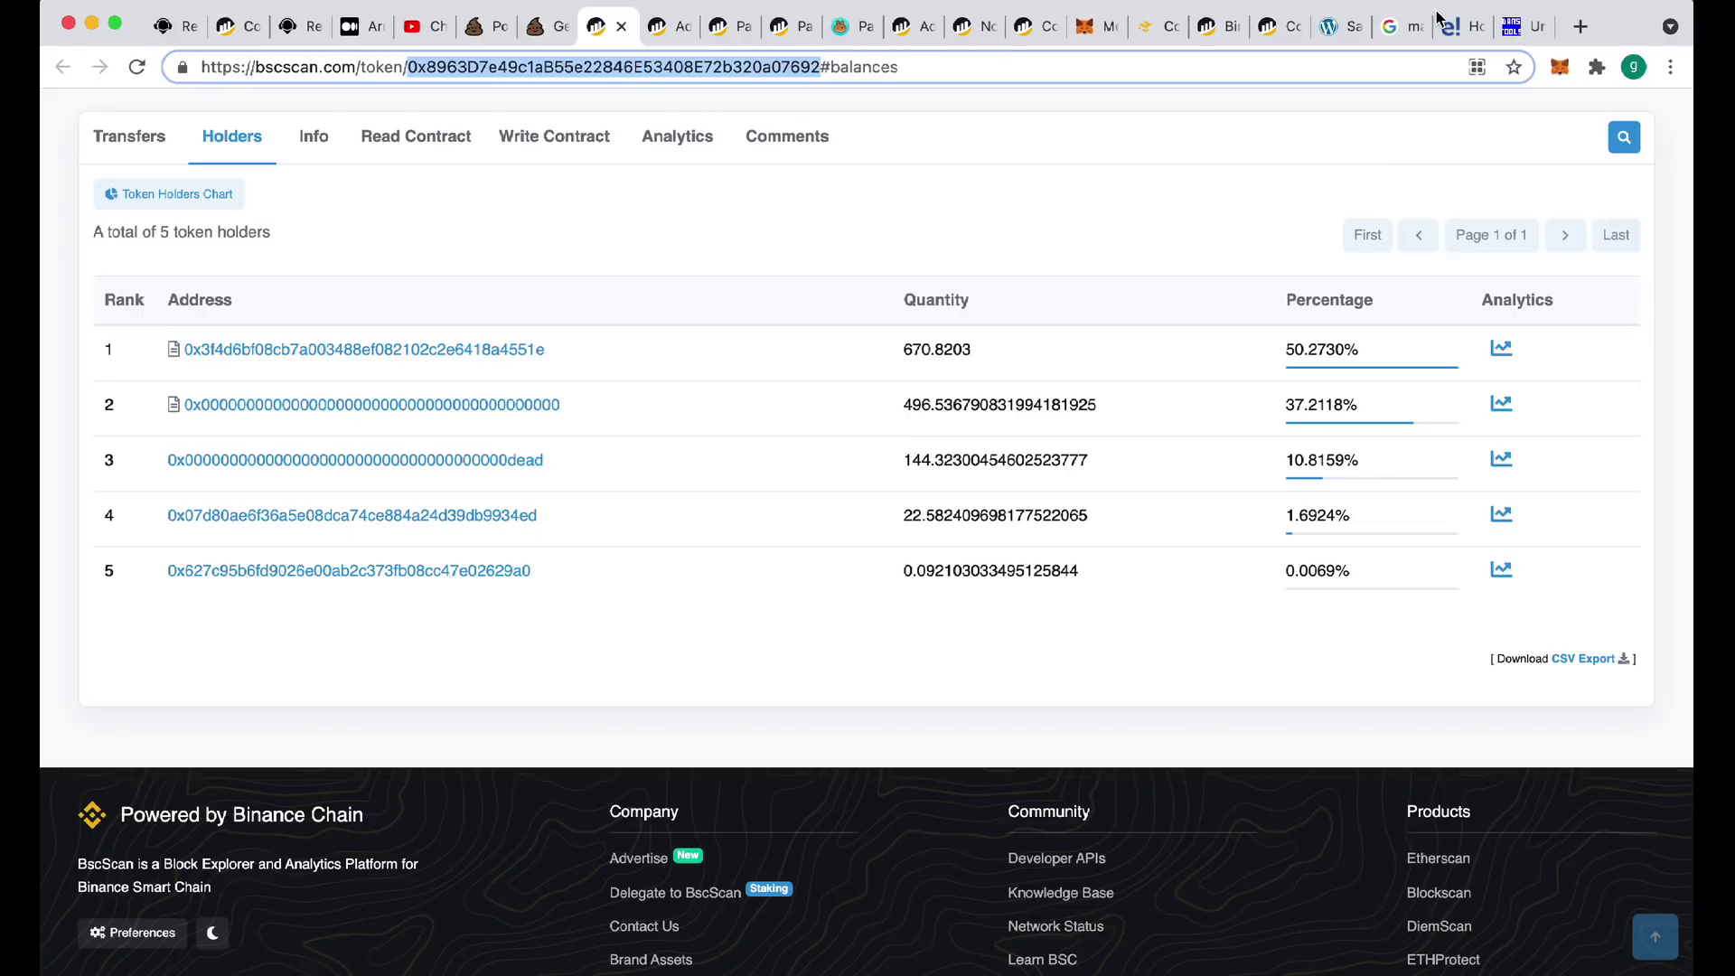
left_click(1560, 70)
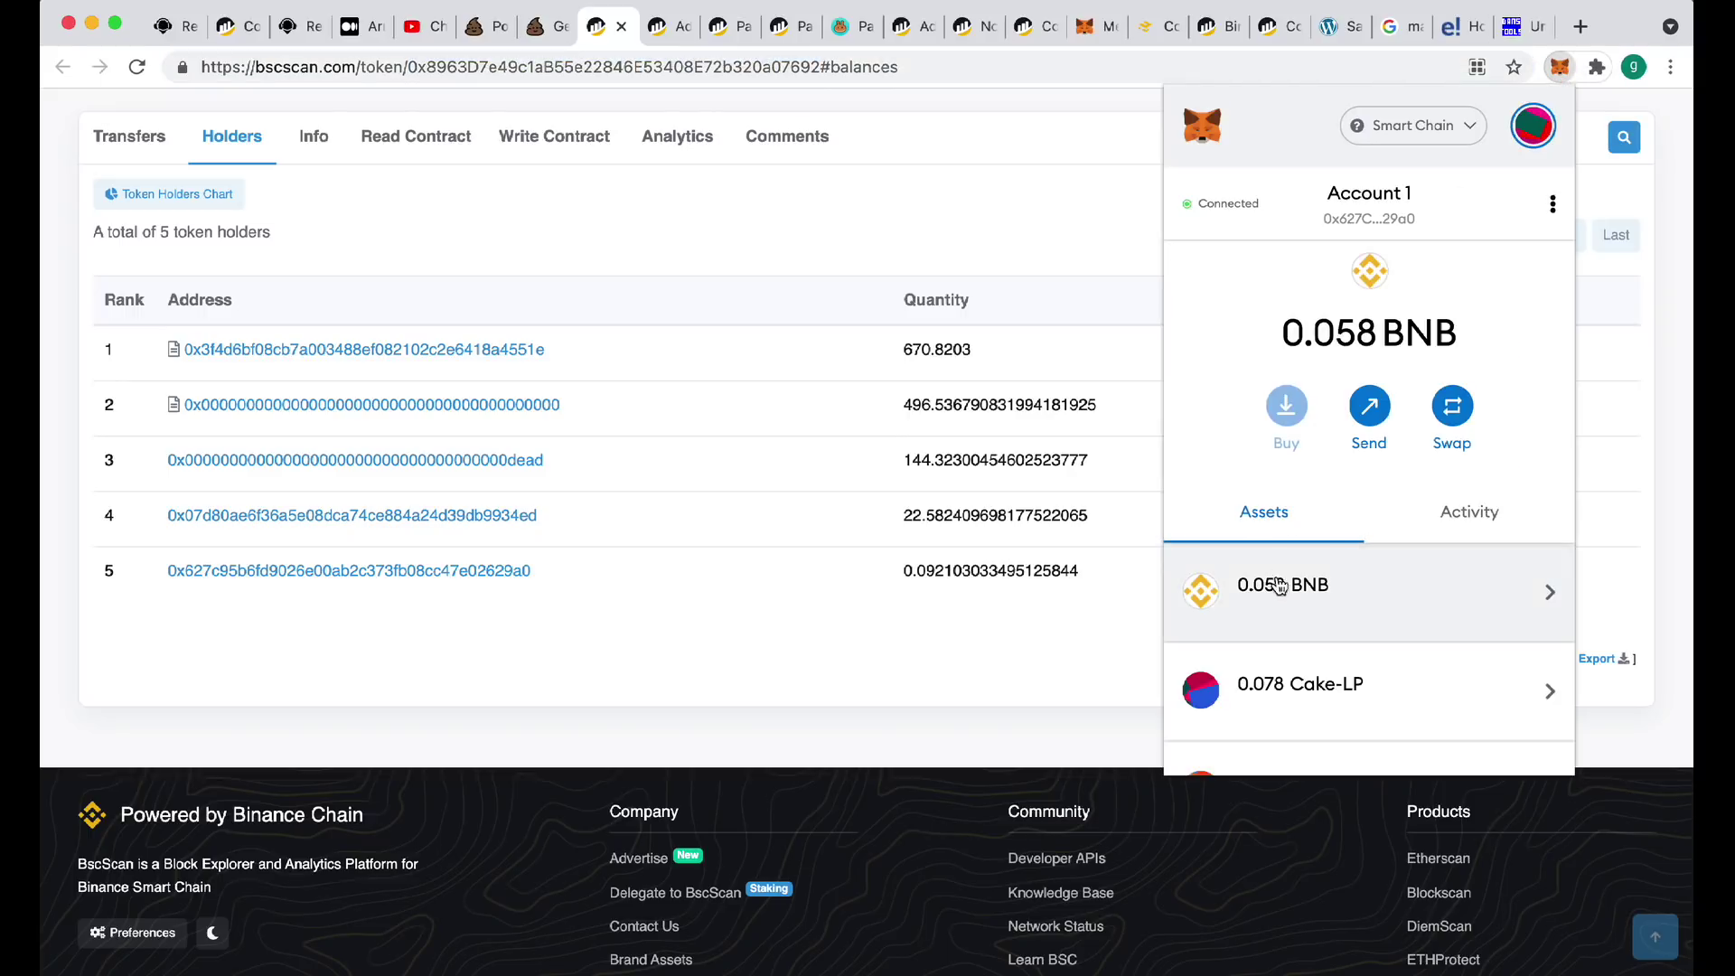
scroll(1277, 589, "down", 10)
left_click(1339, 665)
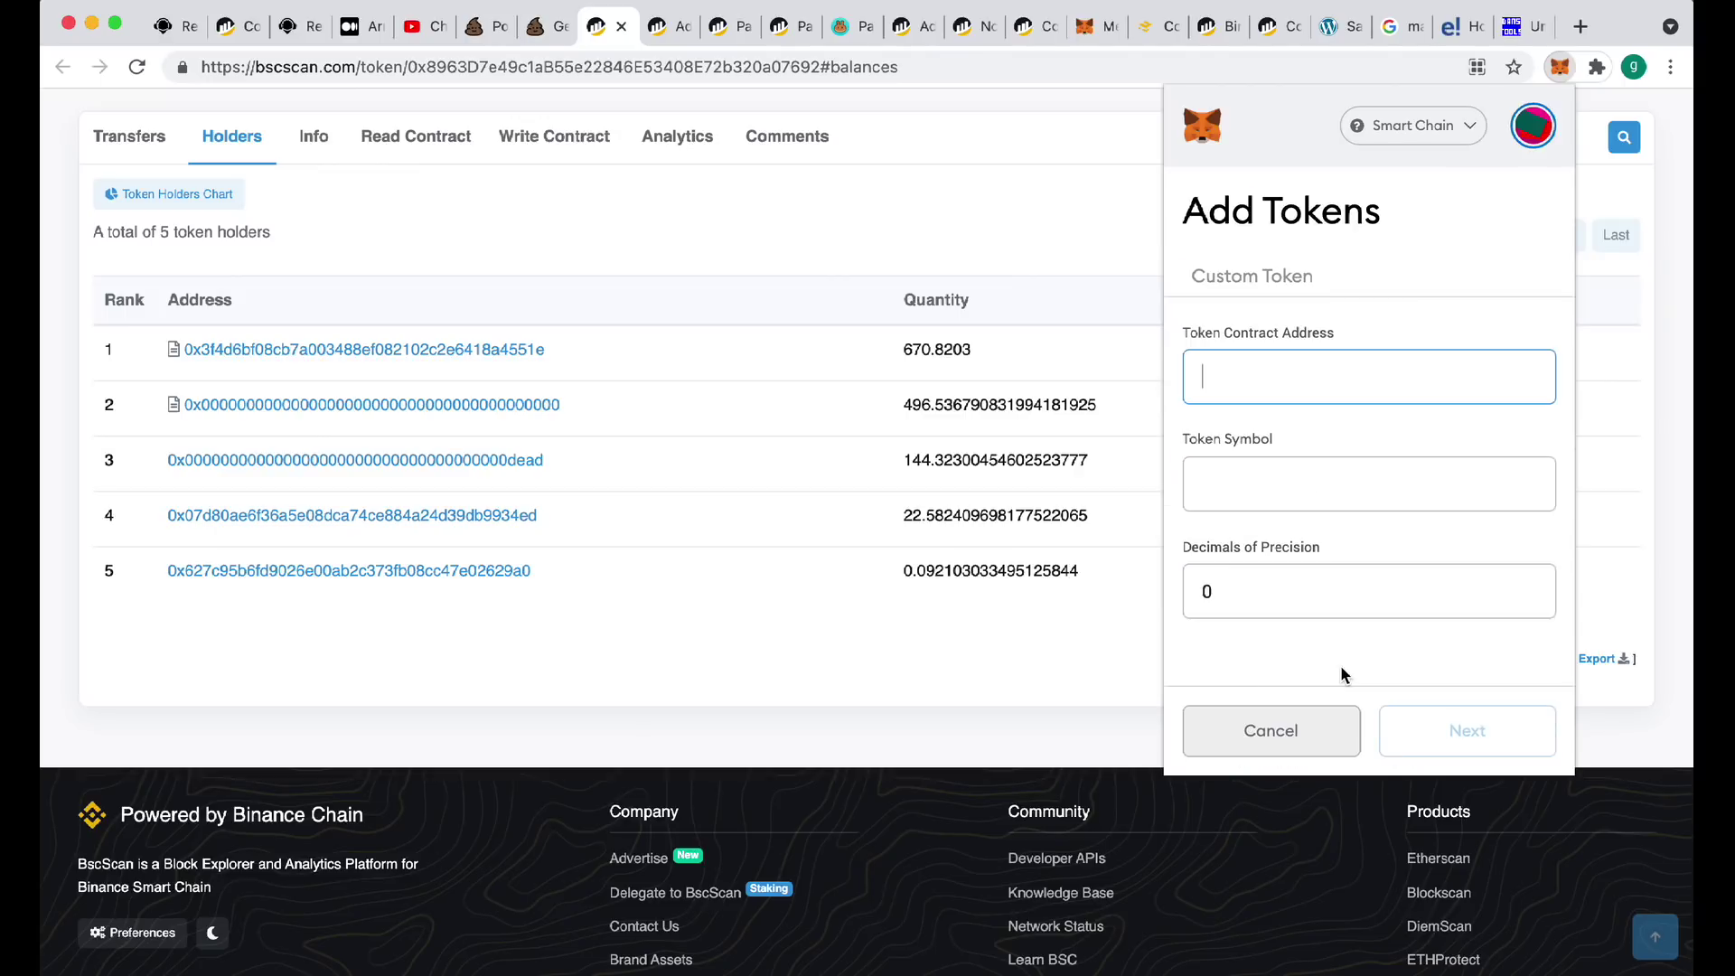
key("super+v")
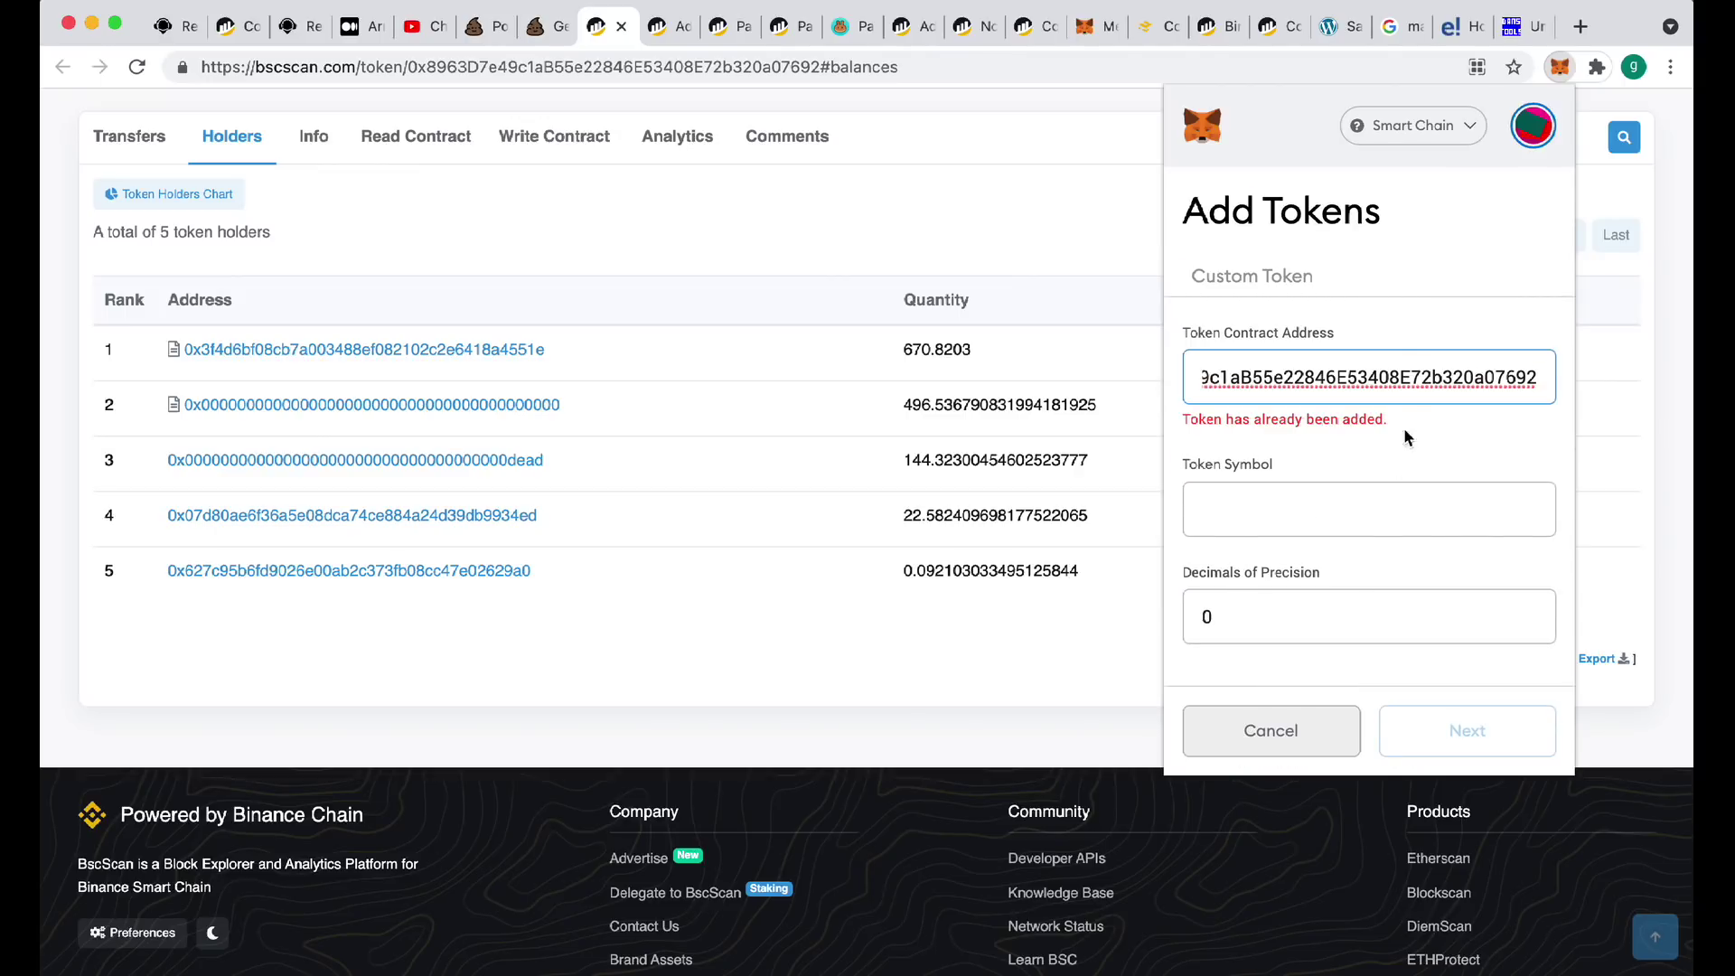
left_click(1273, 732)
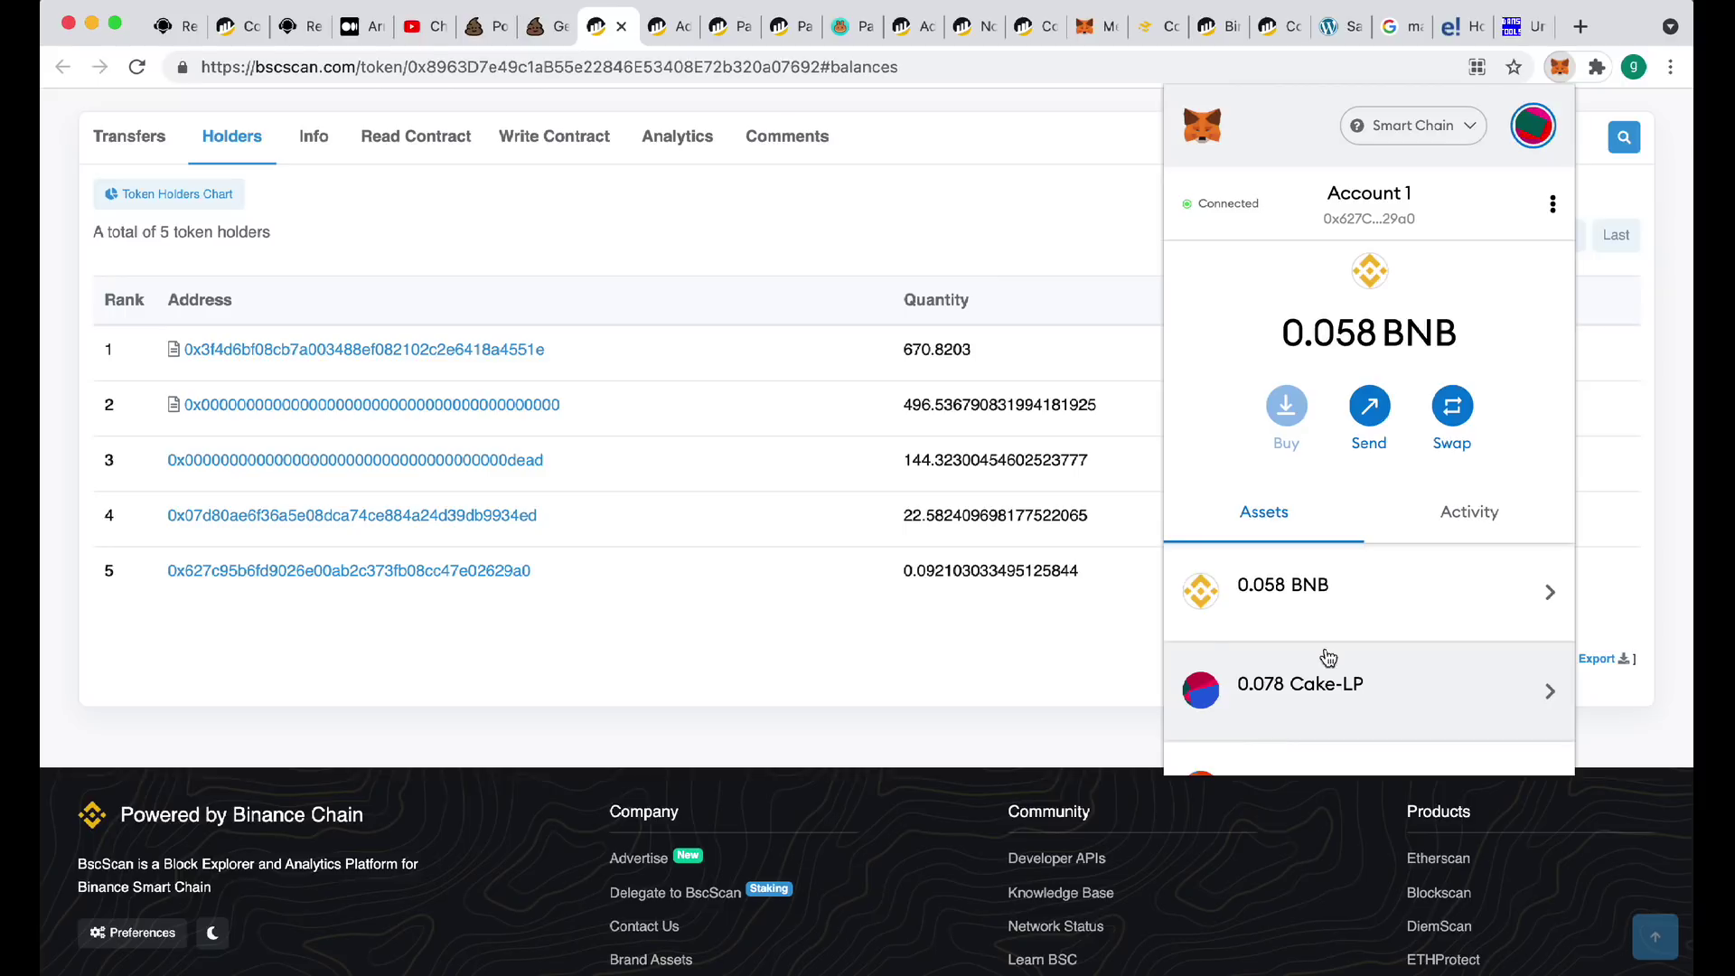
Look through the MetaMask asset list for the GEN-LP token and compare it with the Cake-LP entry
scroll(1362, 596, "down", 2)
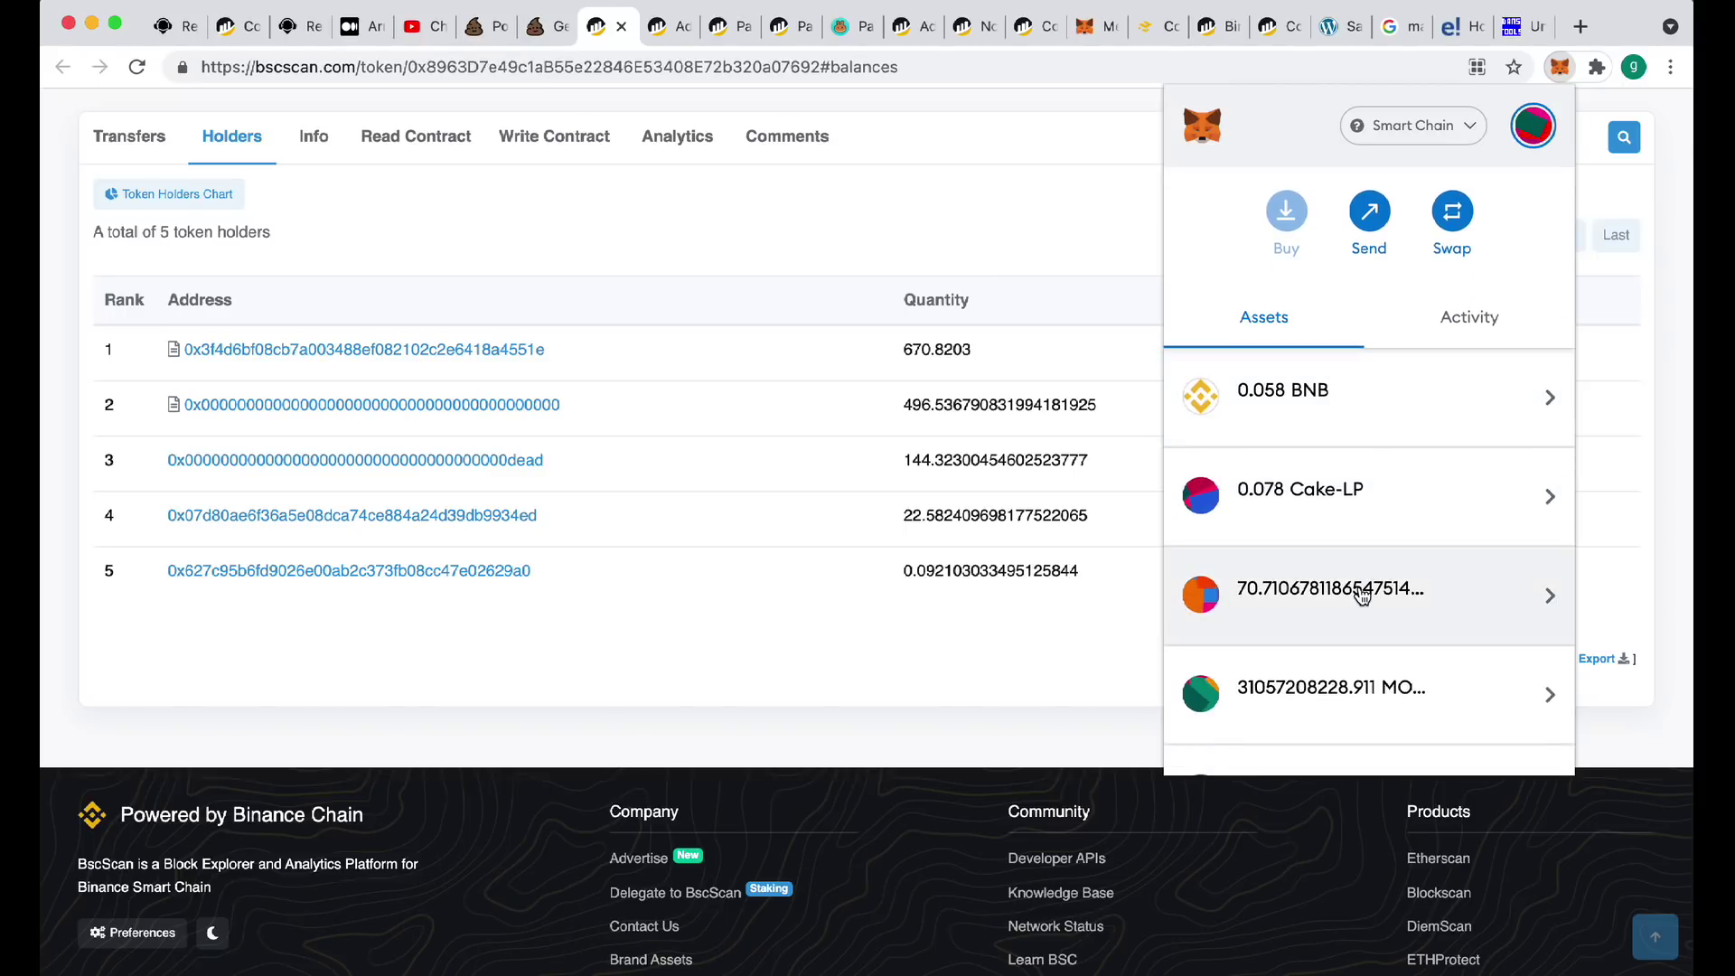
scroll(1362, 597, "down", 2)
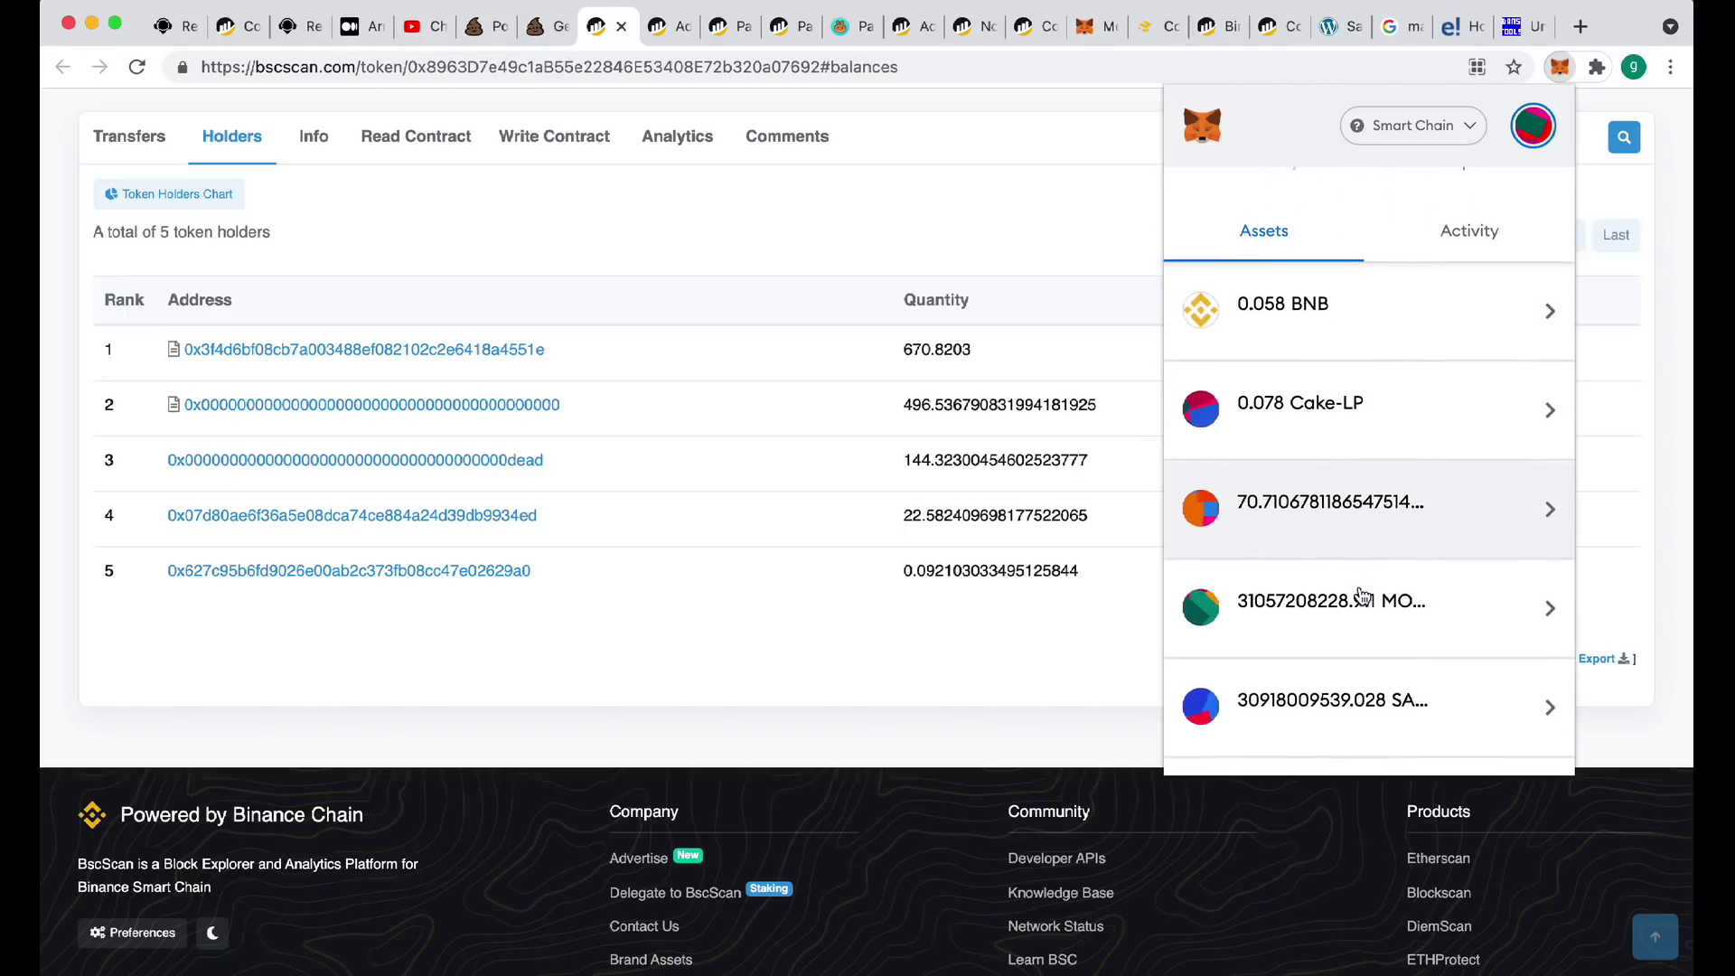
scroll(1362, 596, "down", 8)
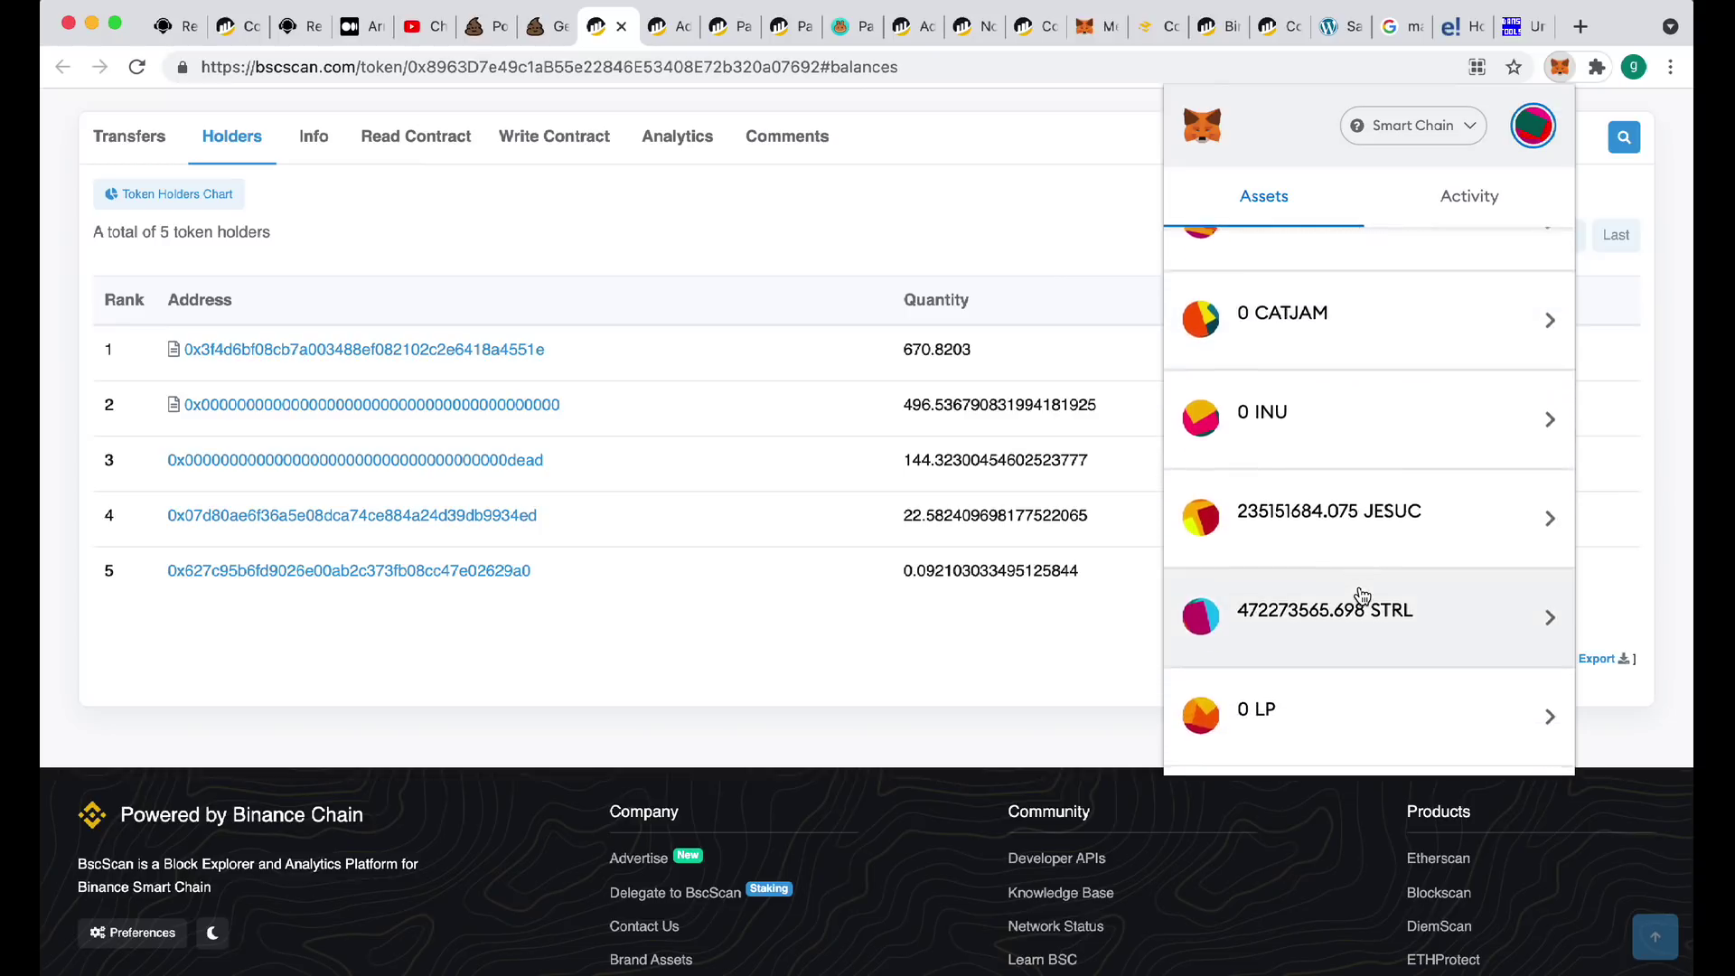
scroll(1362, 597, "down", 5)
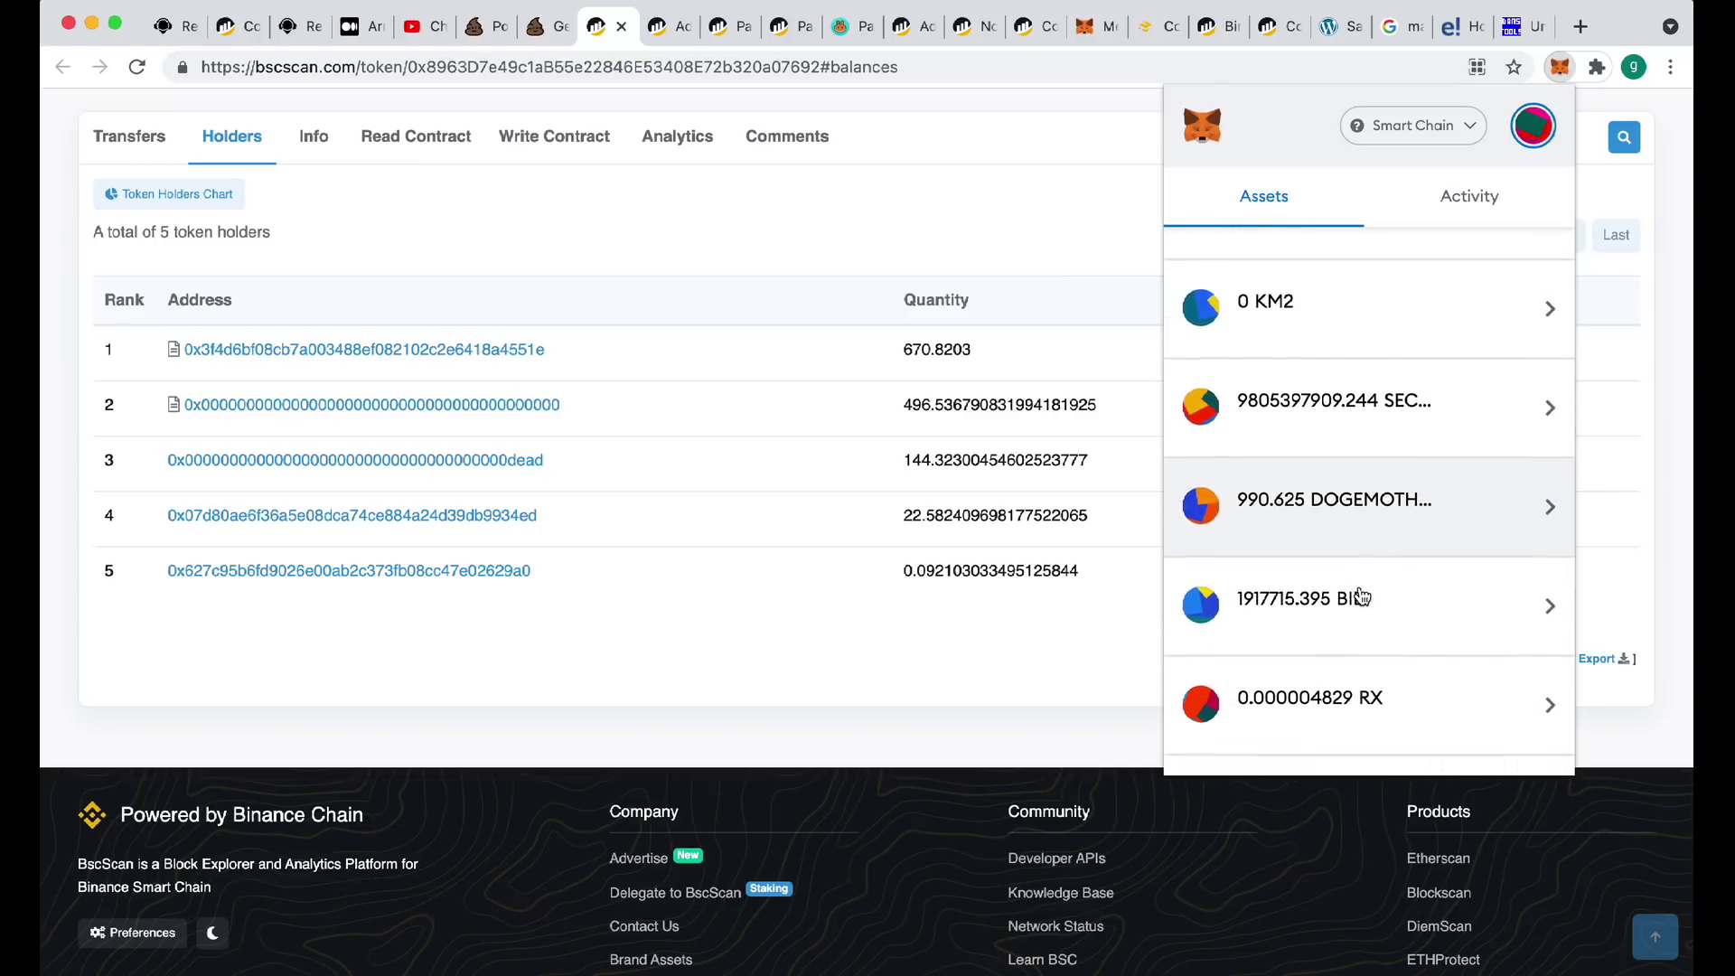
scroll(1362, 596, "down", 8)
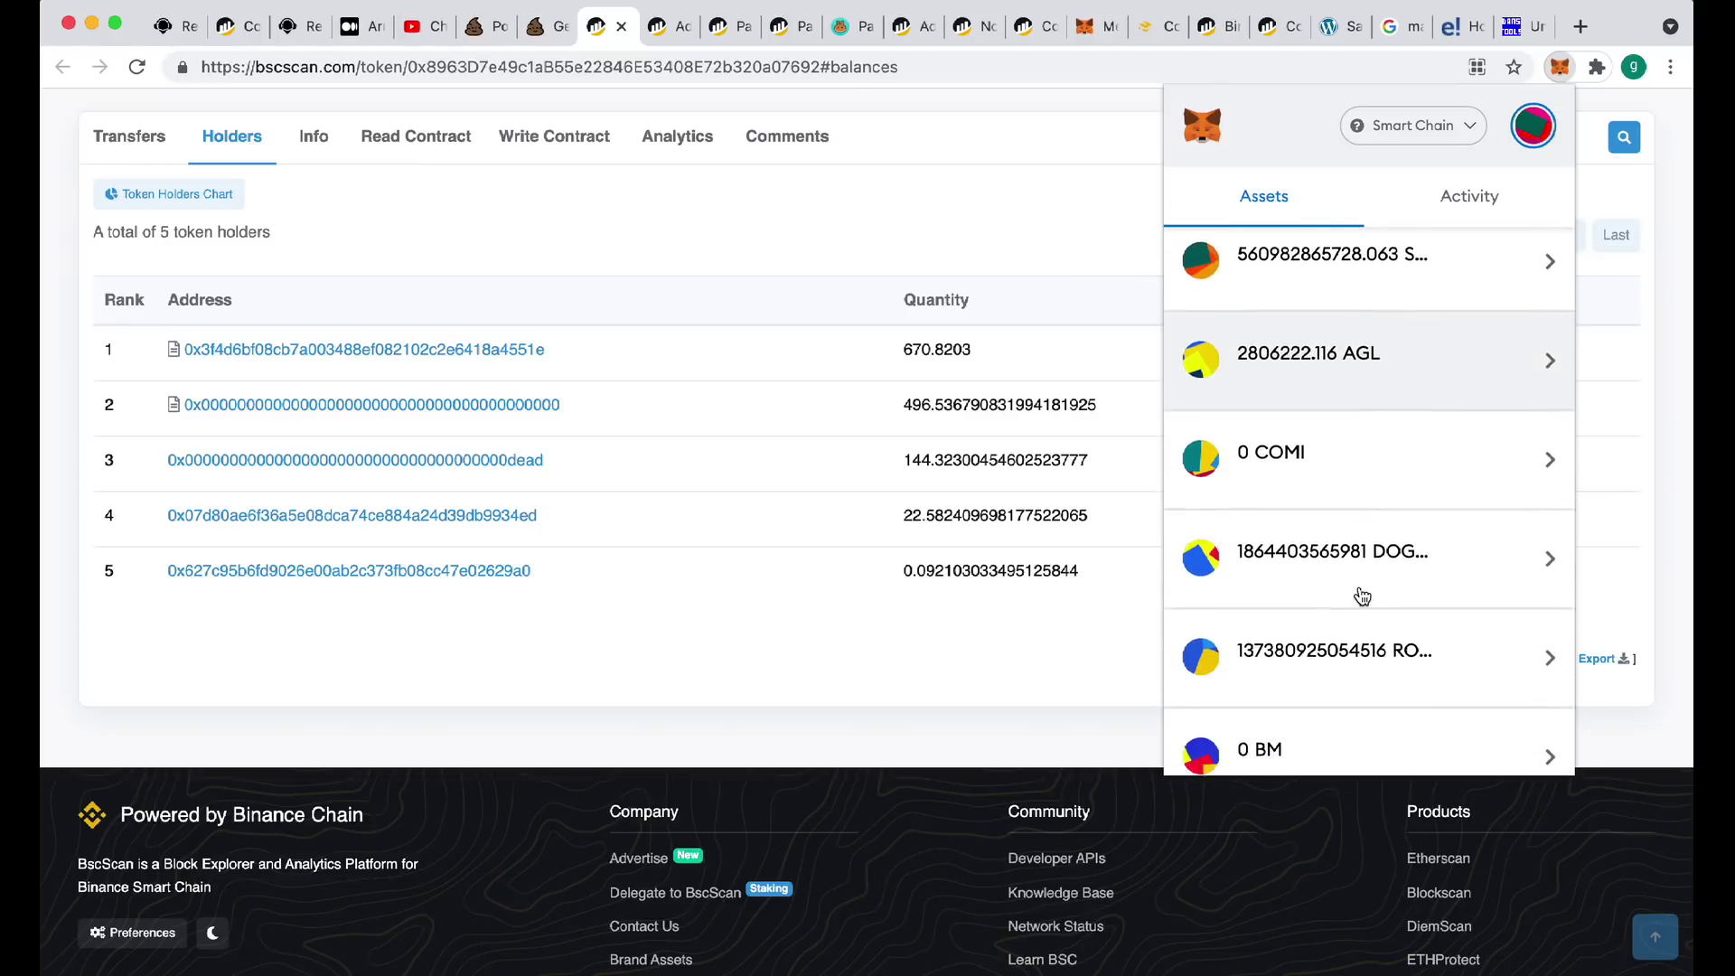
scroll(1362, 596, "down", 2)
scroll(1363, 596, "down", 10)
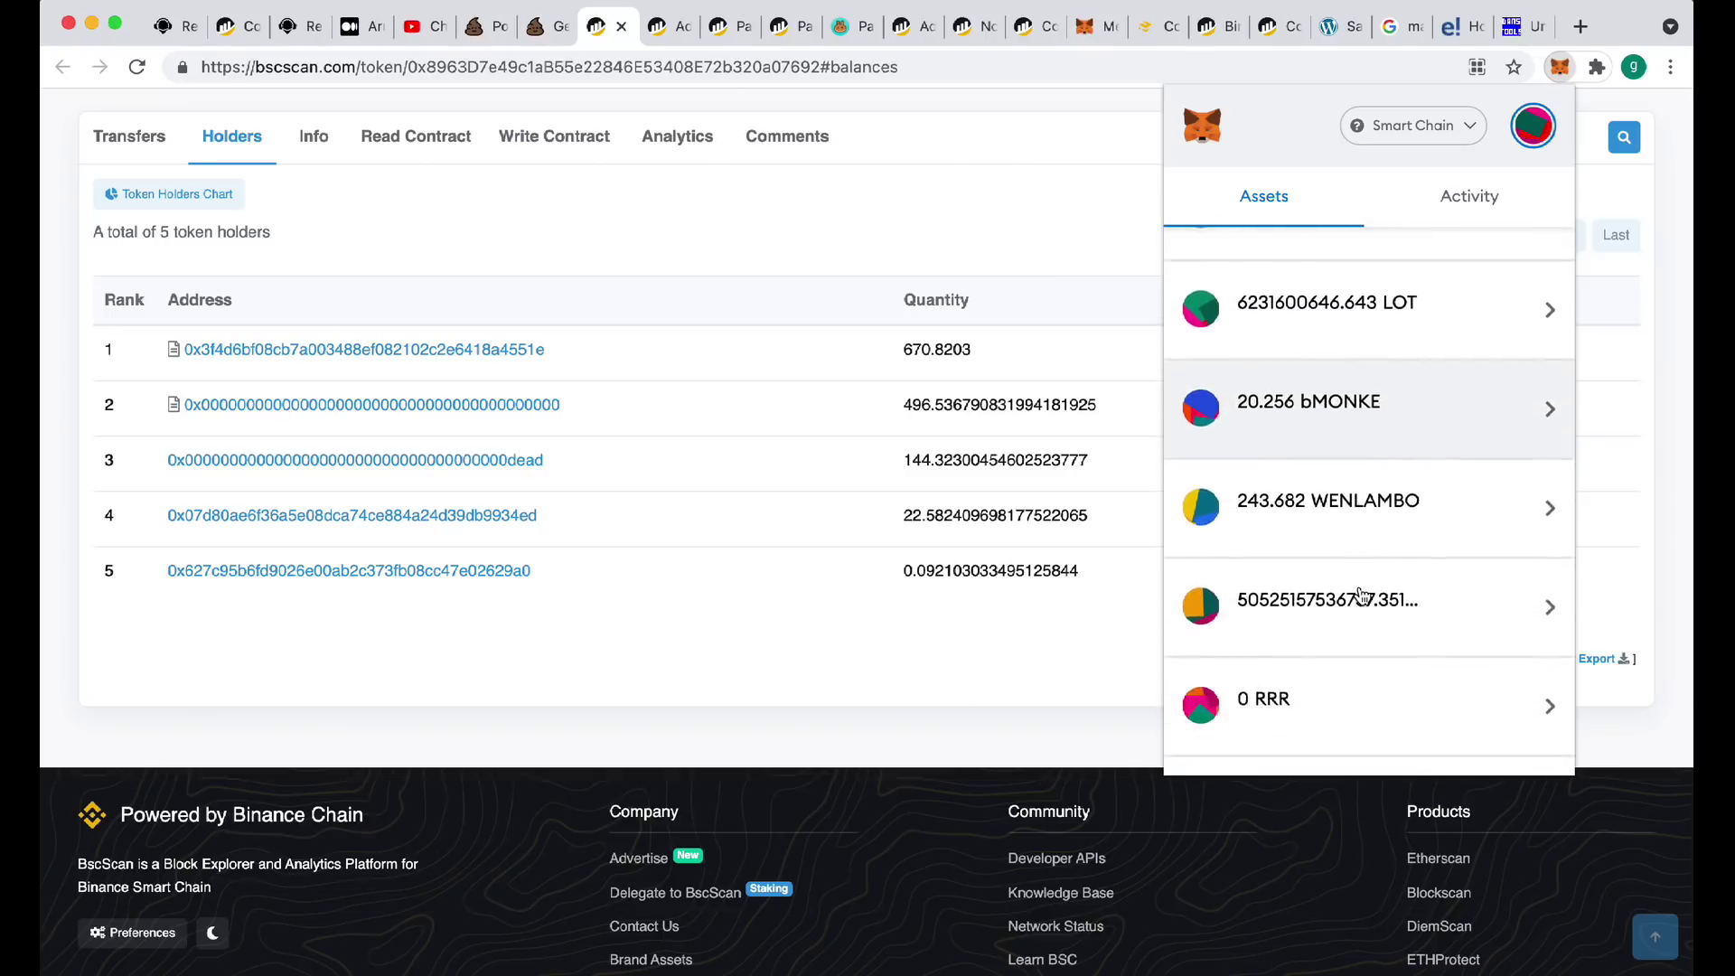
scroll(1362, 597, "down", 10)
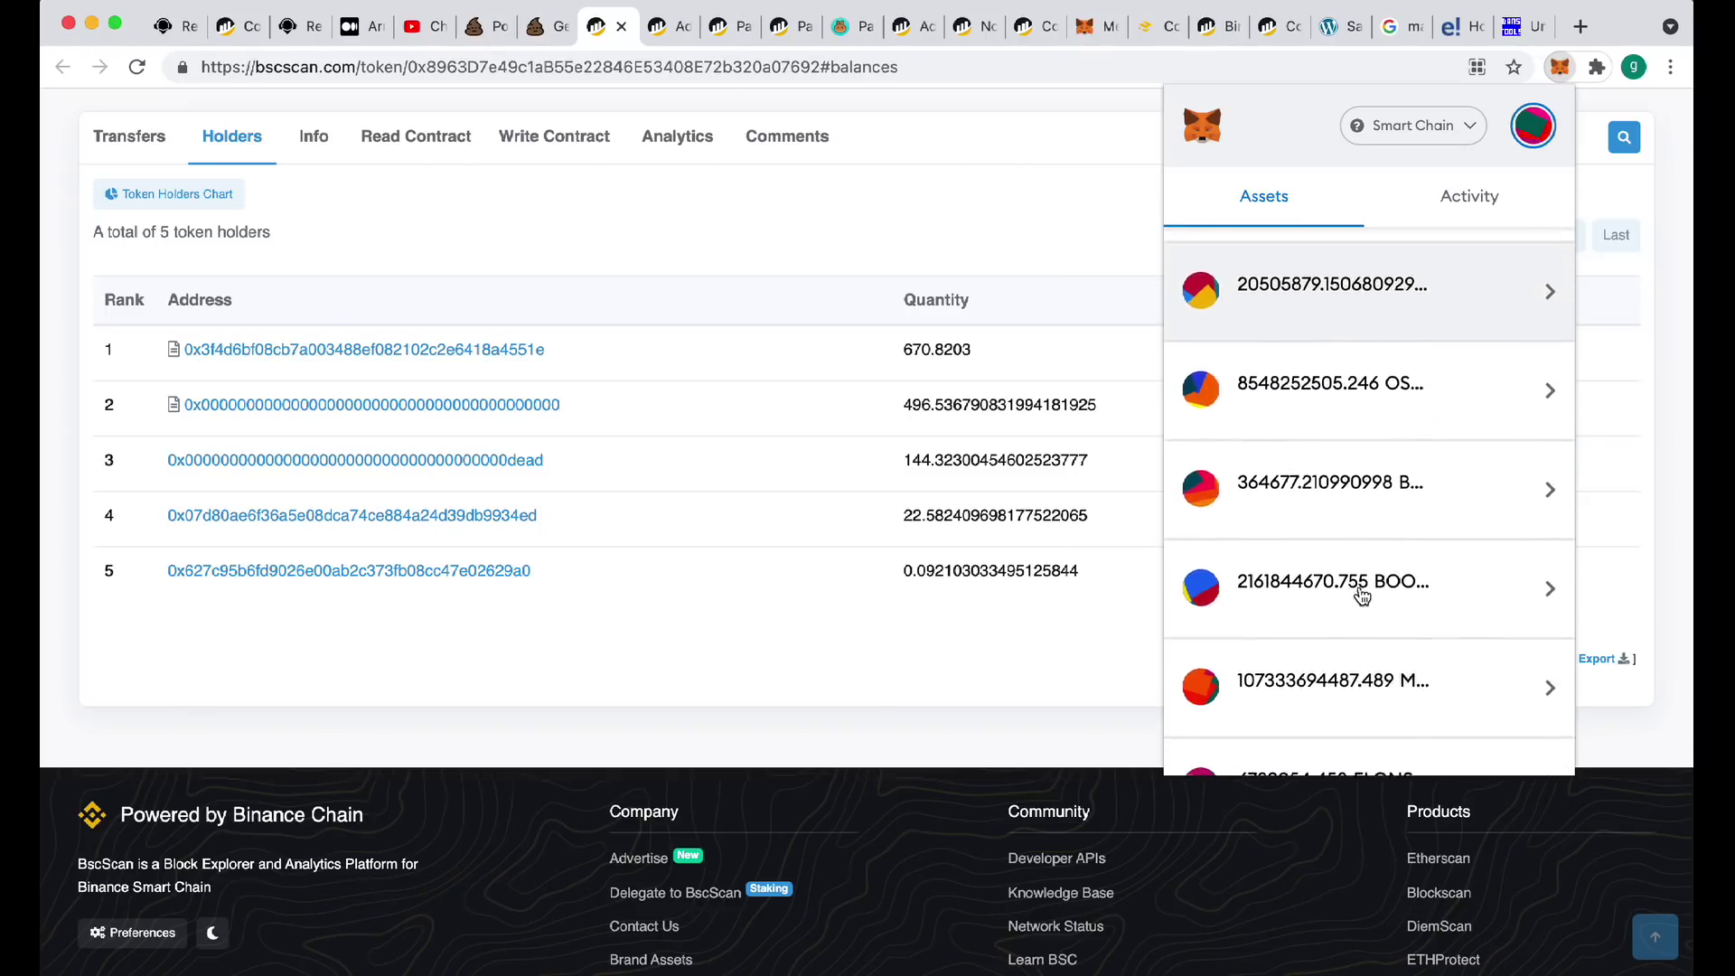
scroll(1362, 596, "down", 6)
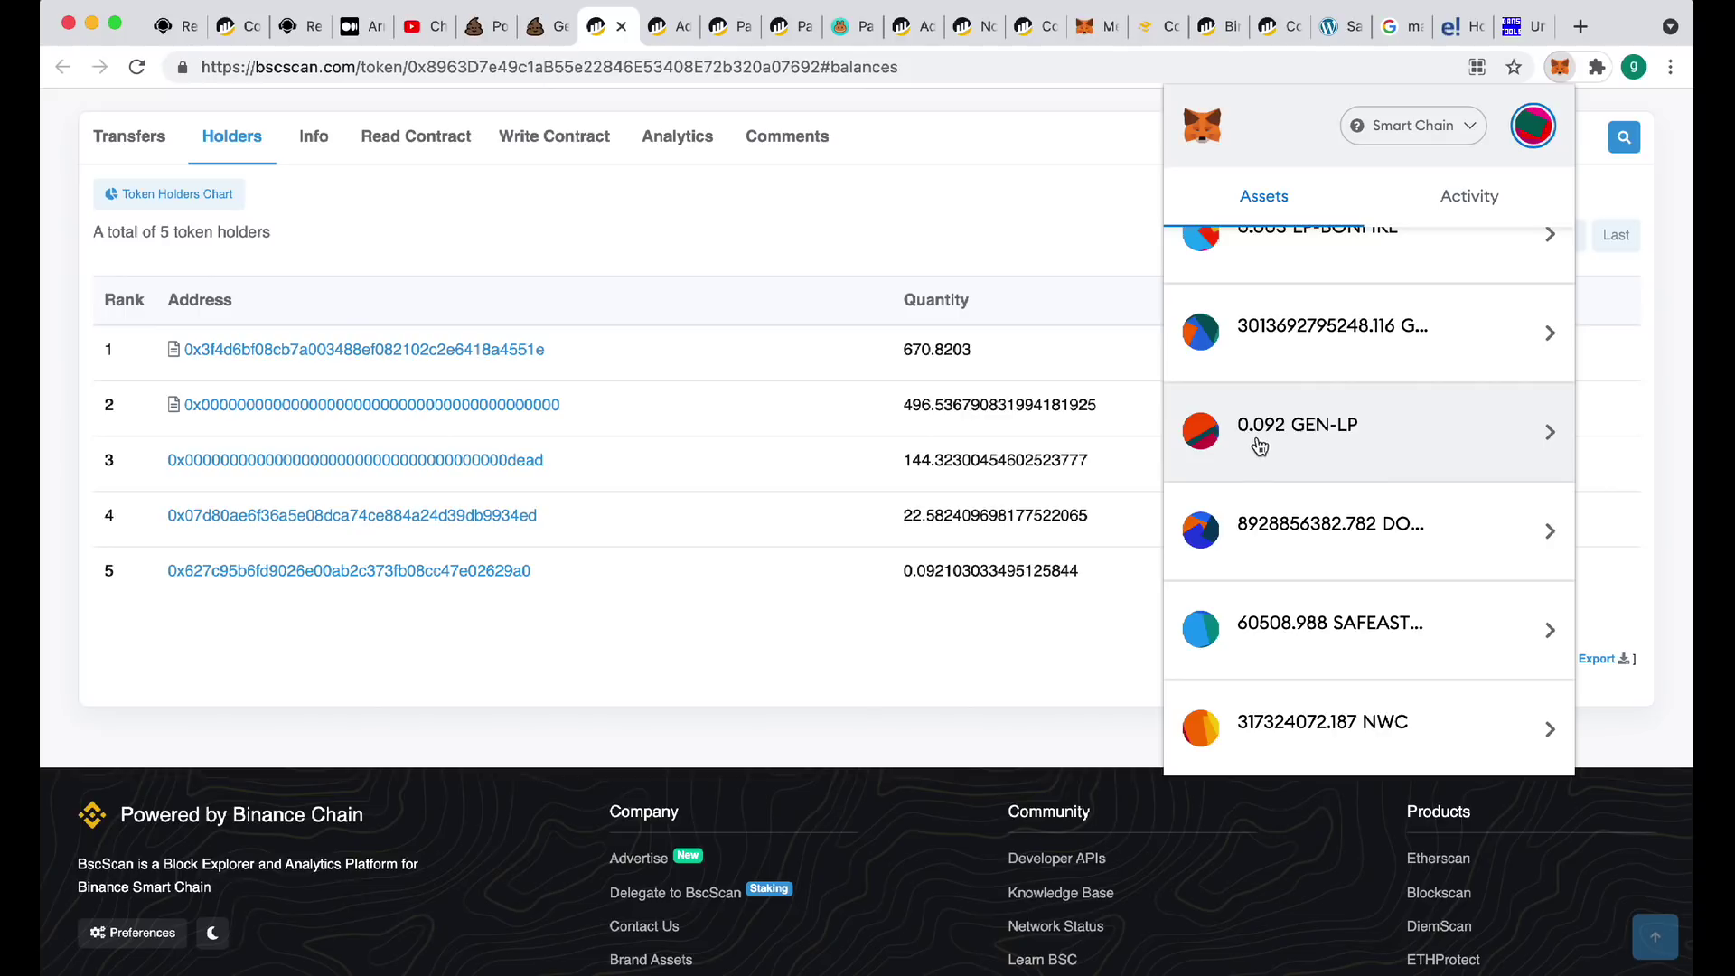
scroll(1420, 447, "up", 10)
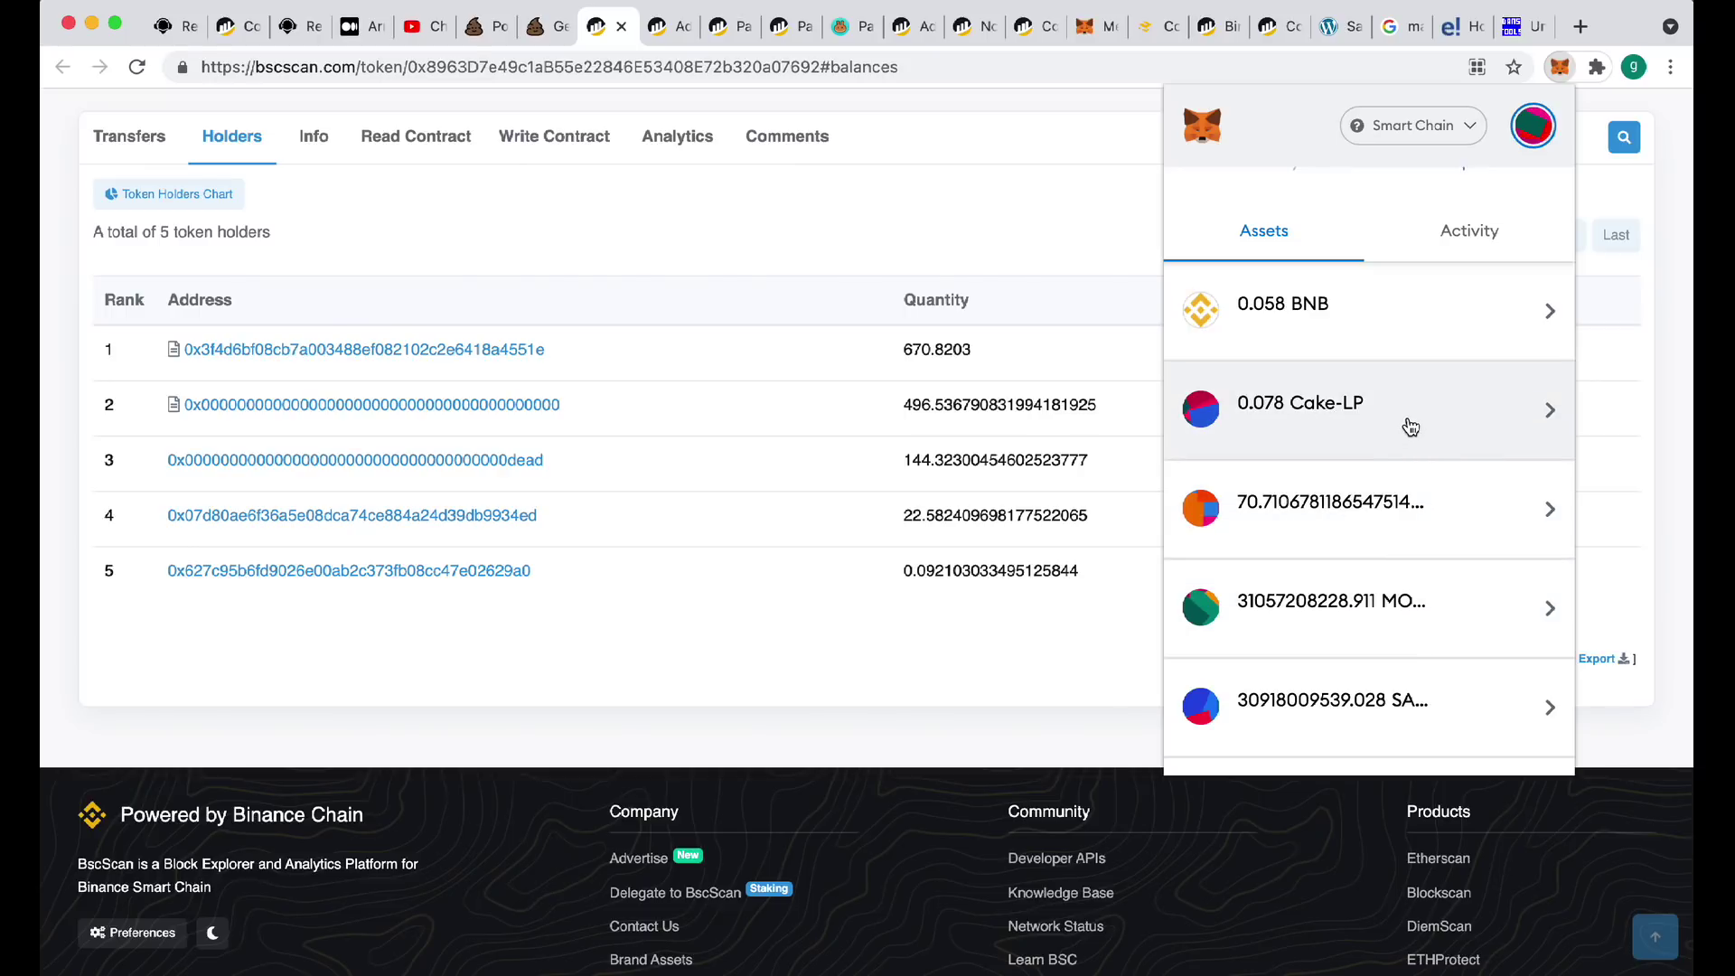
scroll(1408, 427, "down", 5)
scroll(1410, 427, "down", 5)
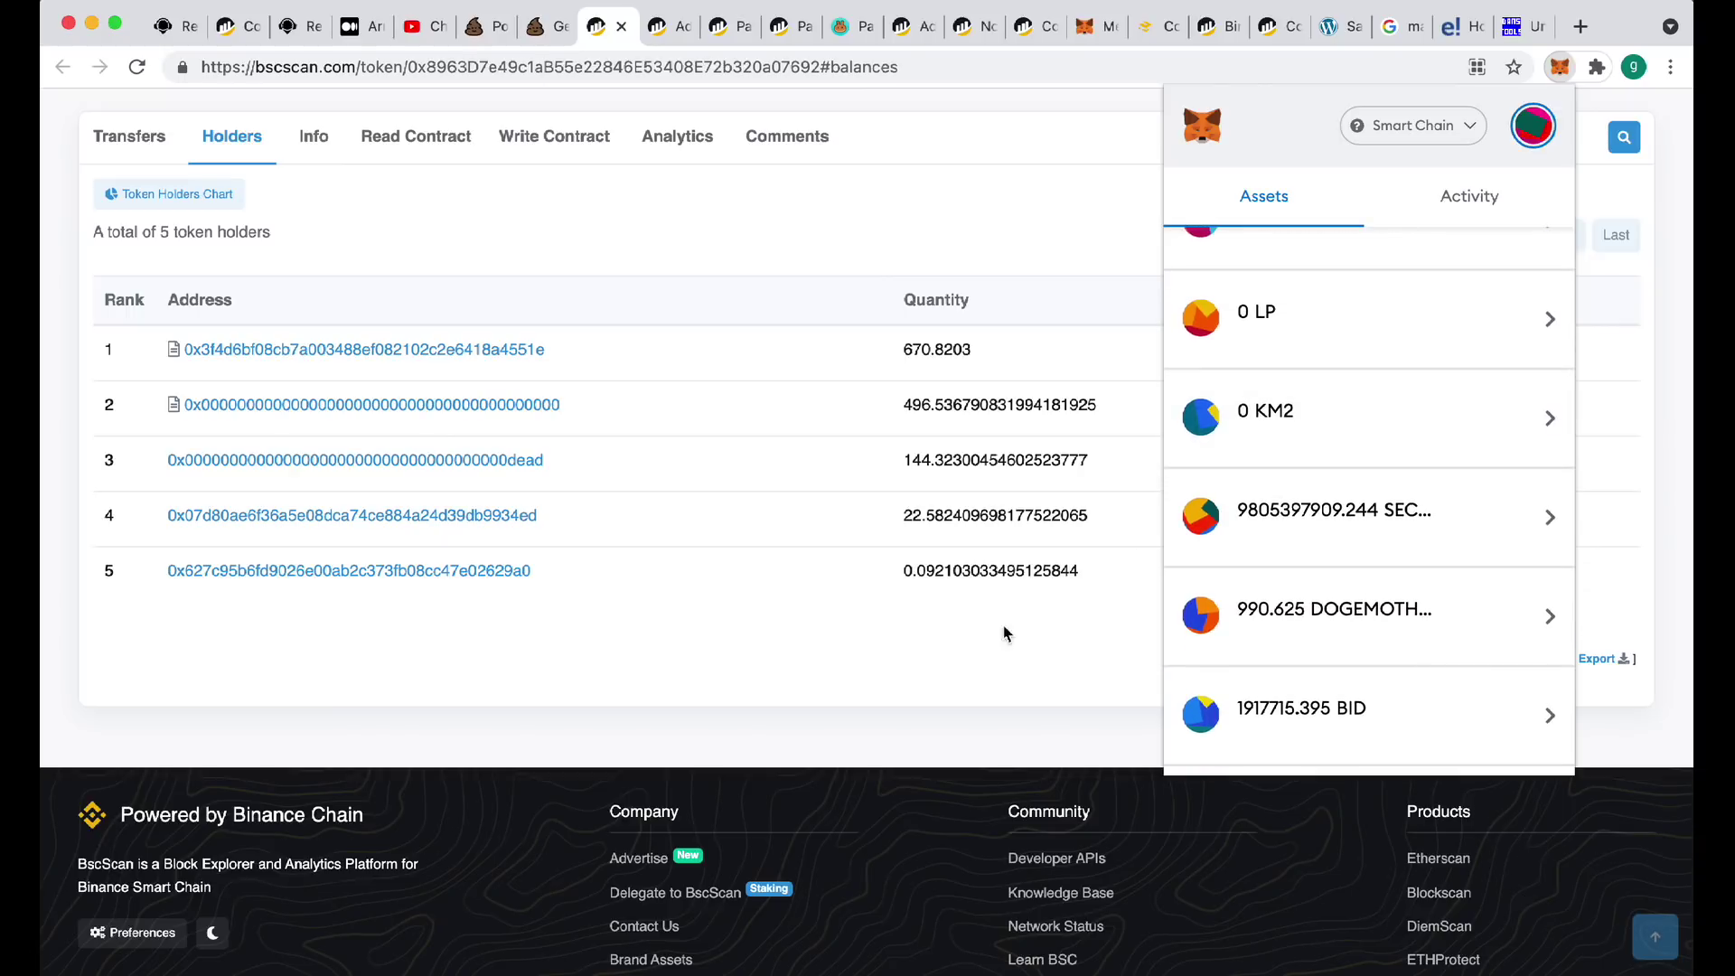
left_click(975, 662)
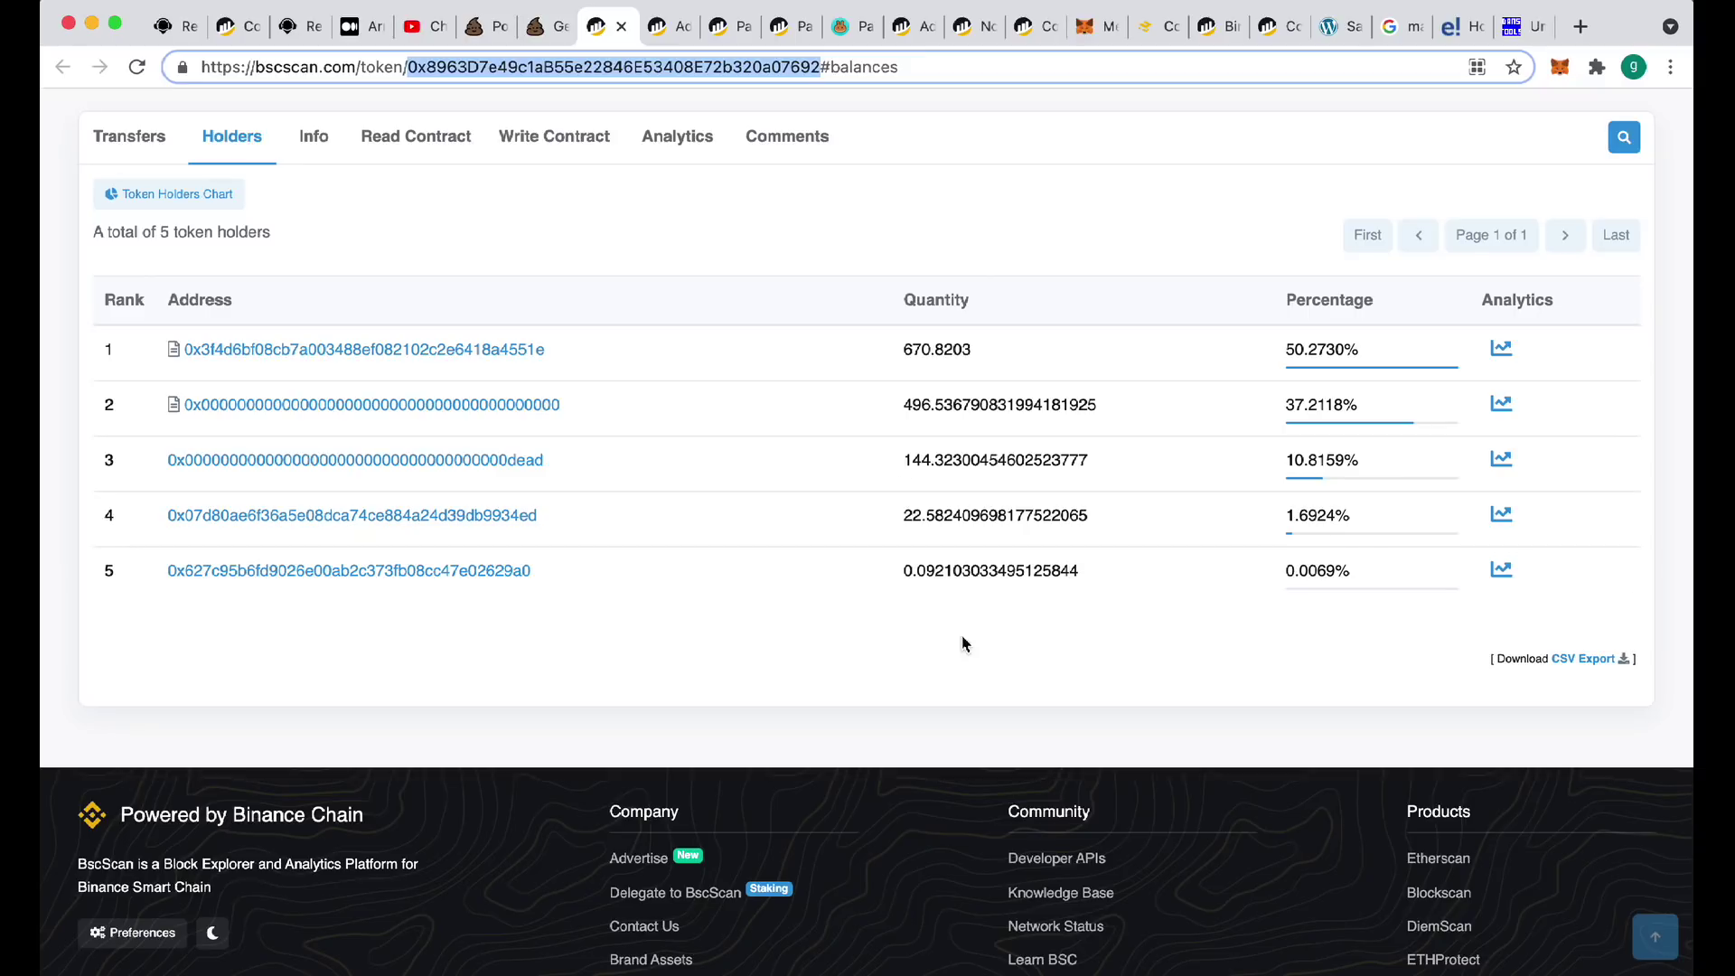
Switch to PooCoin's list of newly created tokens and open the swap form for GBABSC
left_click(488, 27)
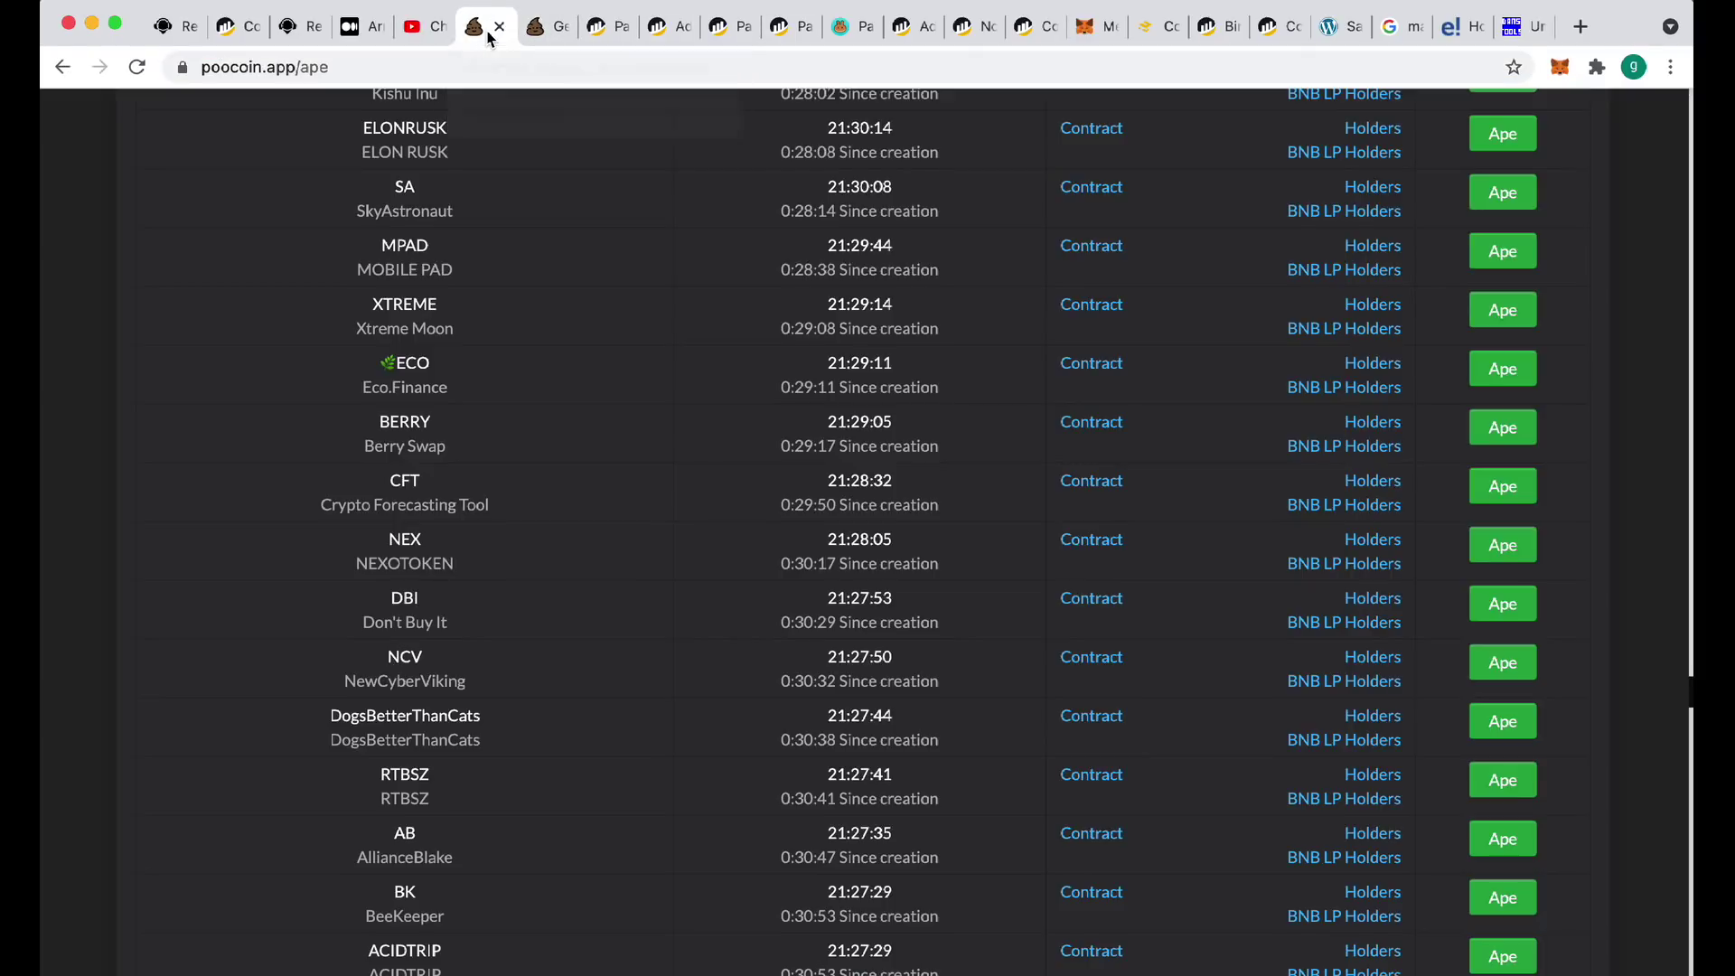
scroll(947, 416, "up", 7)
scroll(947, 416, "up", 5)
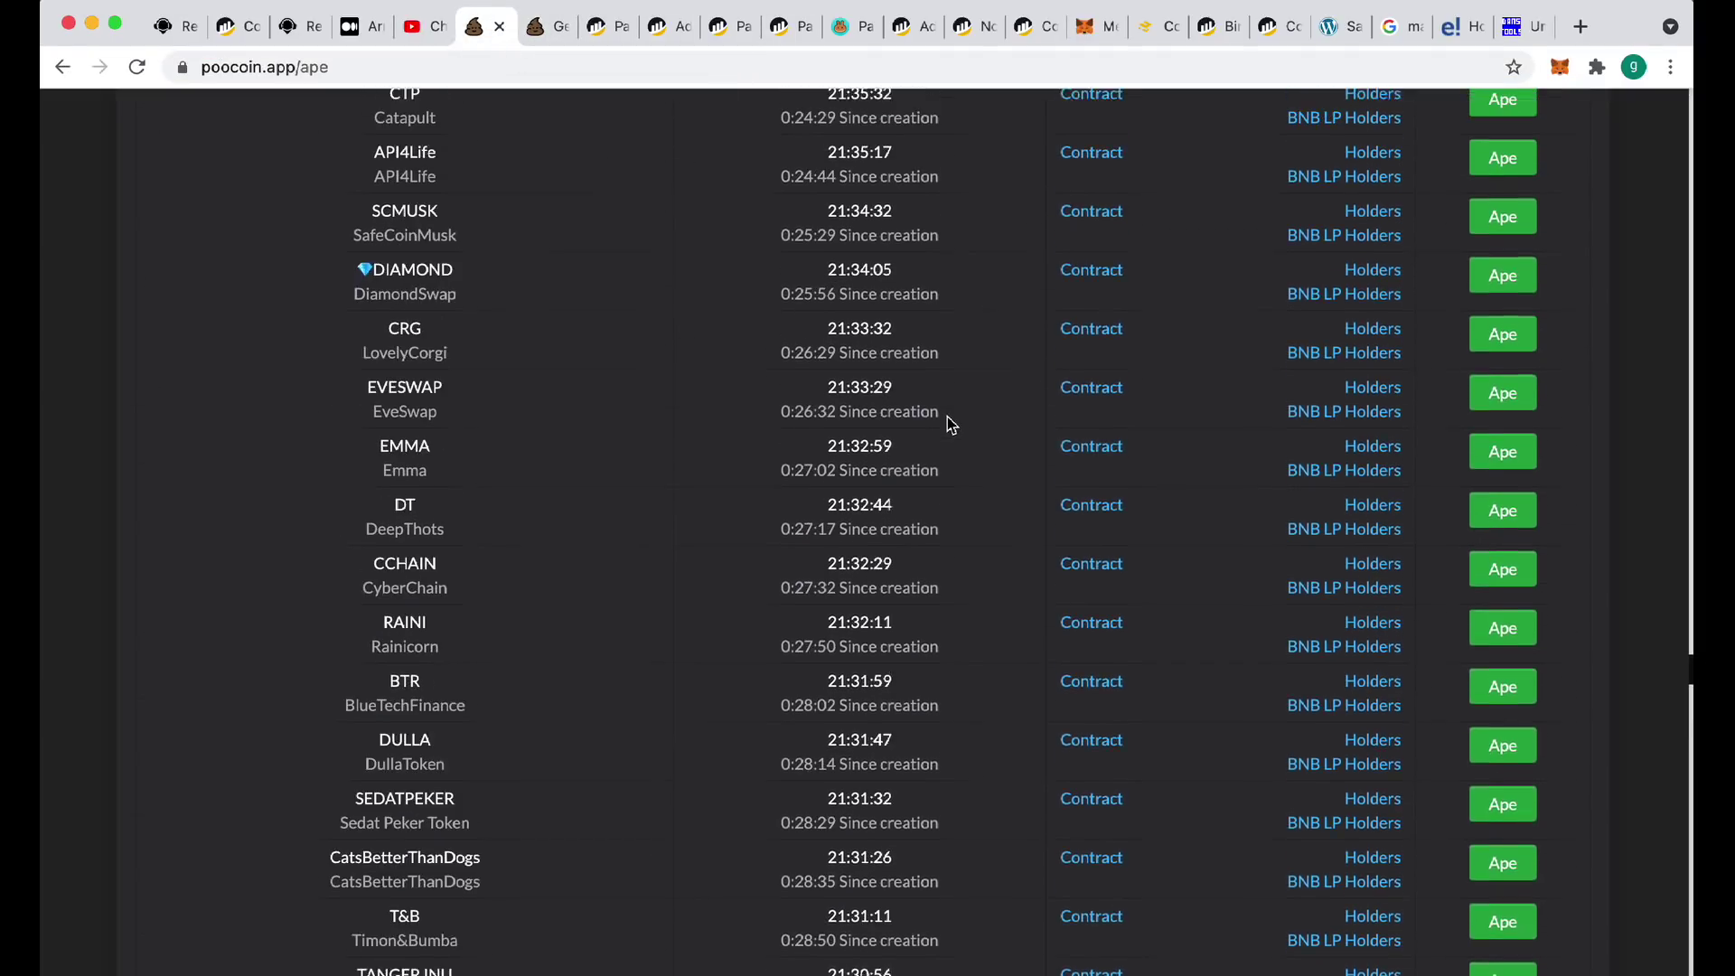
scroll(947, 415, "up", 10)
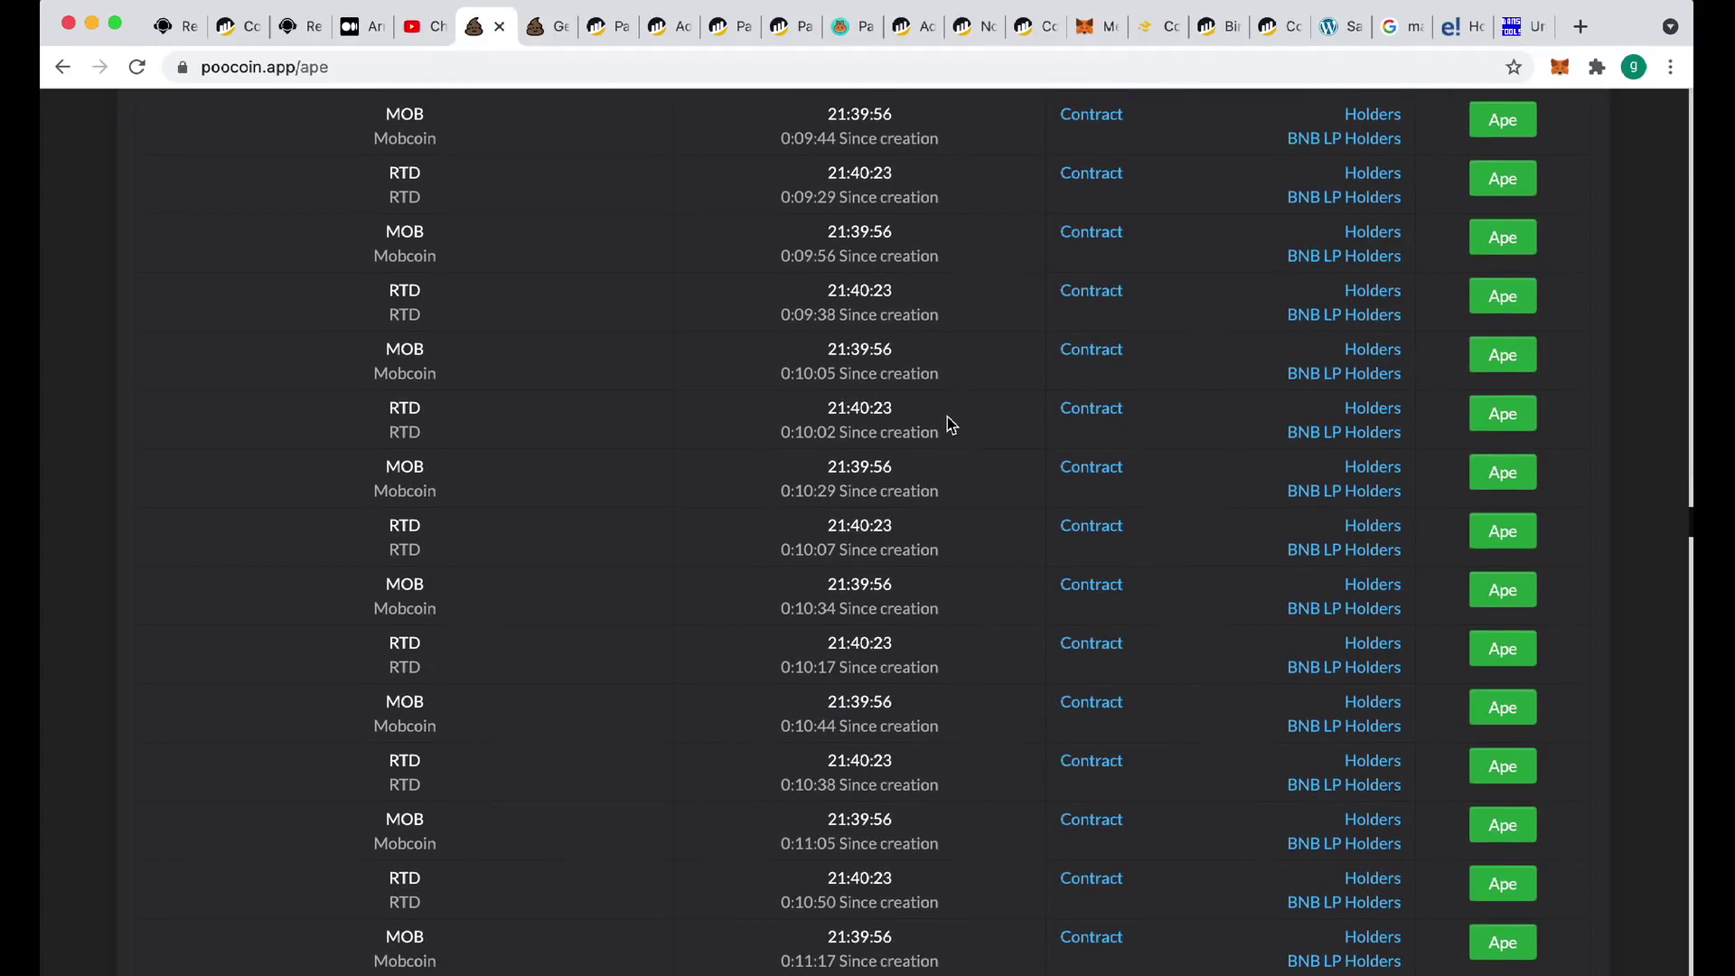
scroll(947, 416, "down", 15)
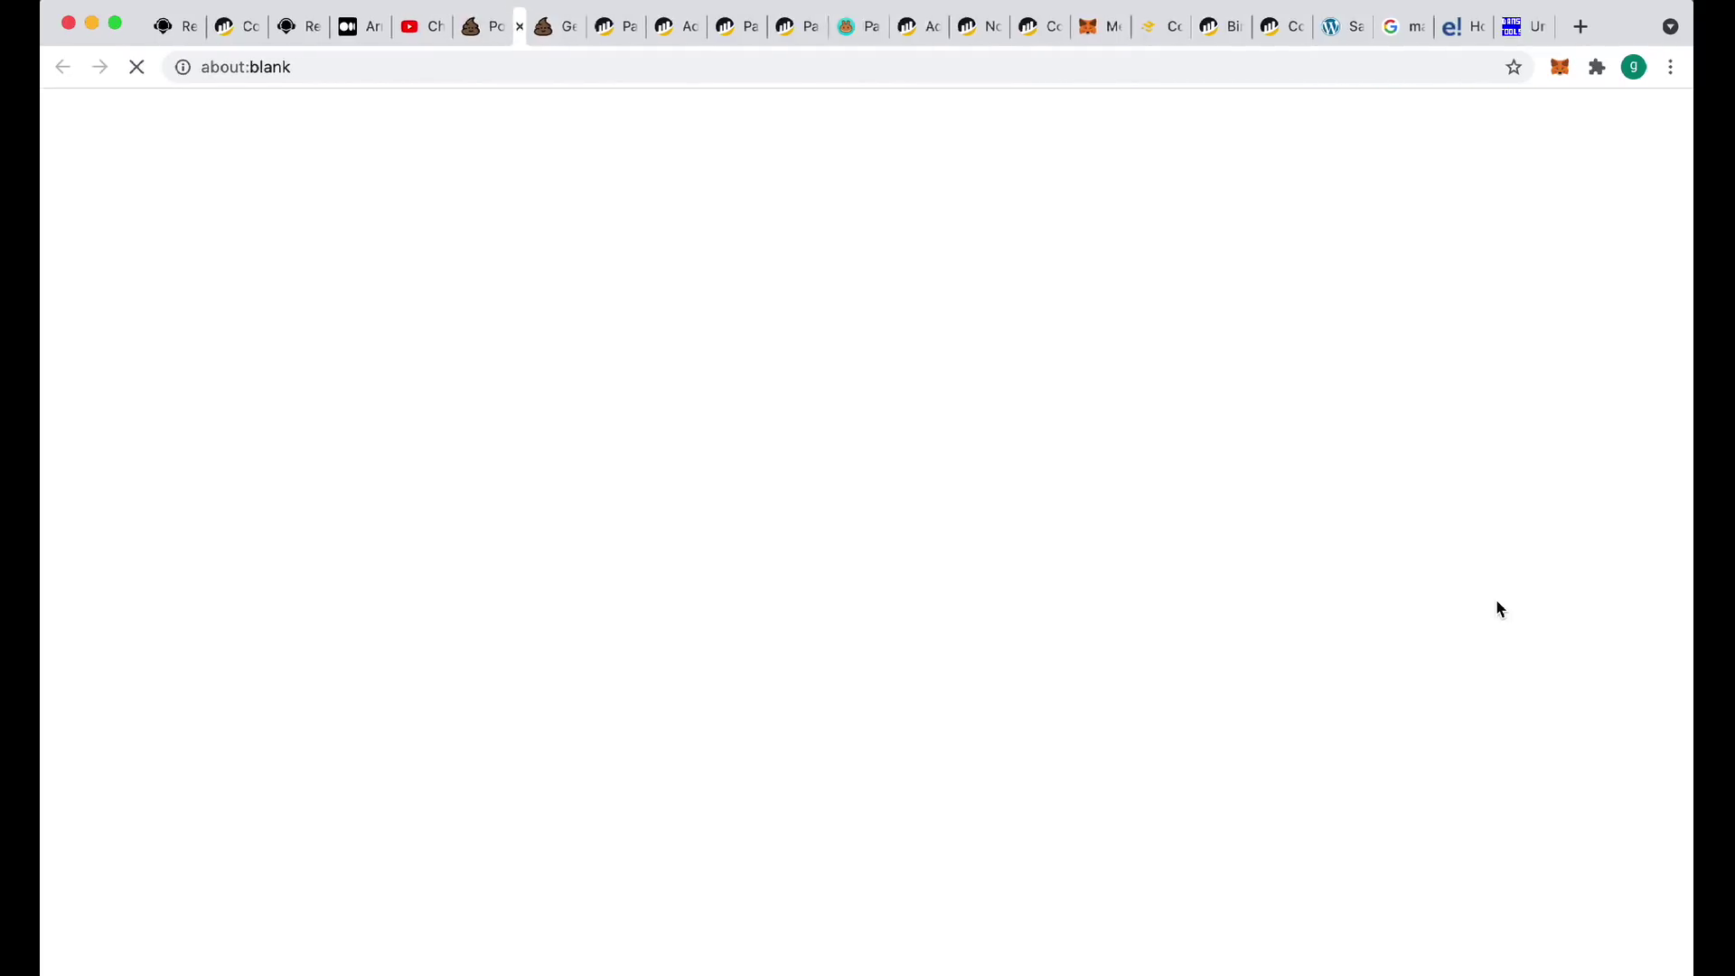
left_click(1500, 604)
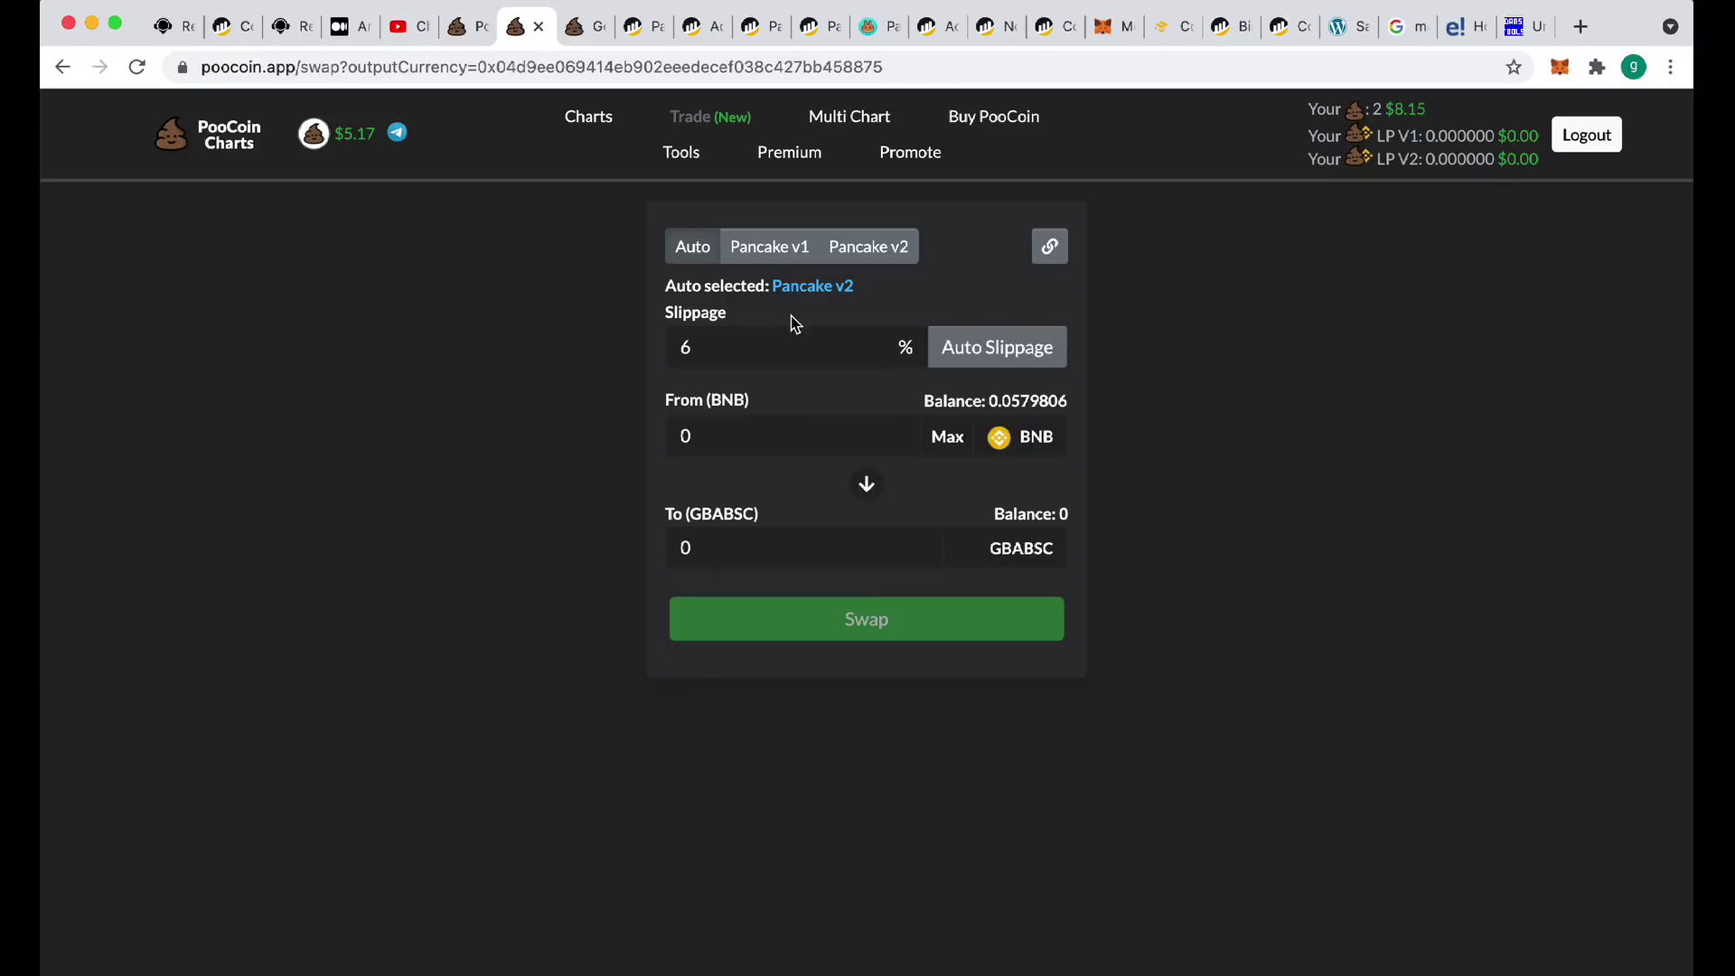
Swap 0.0001 BNB for GBABSC and approve the transaction in MetaMask
left_click(713, 440)
type(".0001")
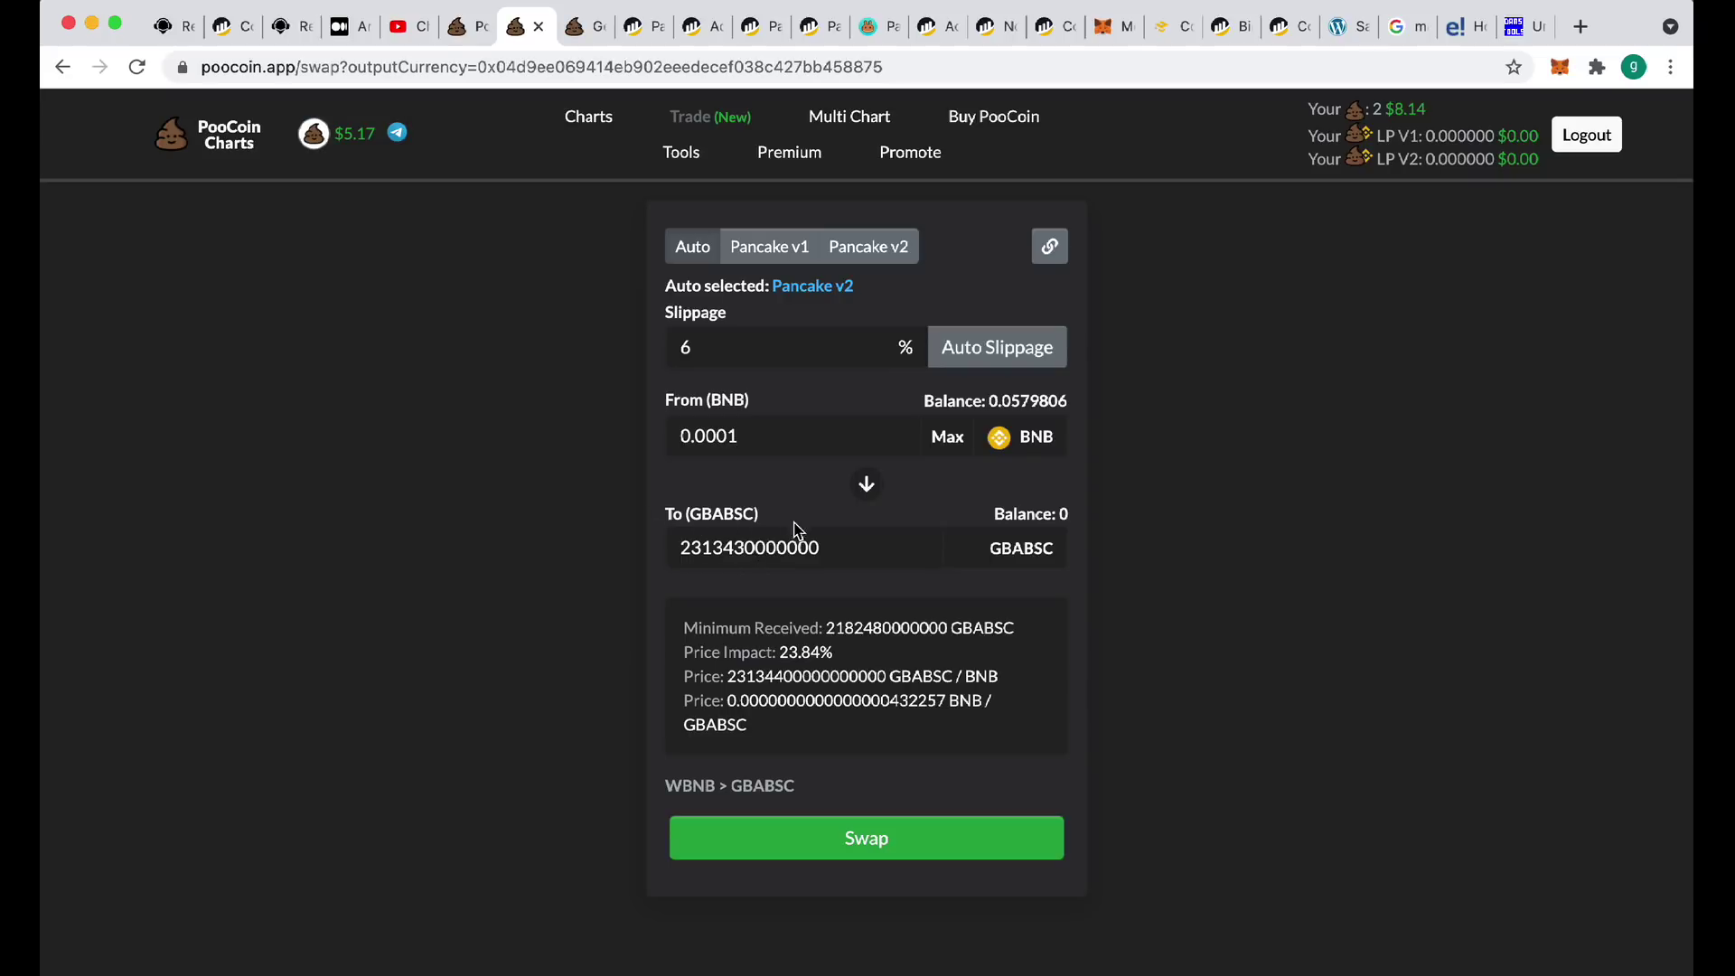
left_click(876, 850)
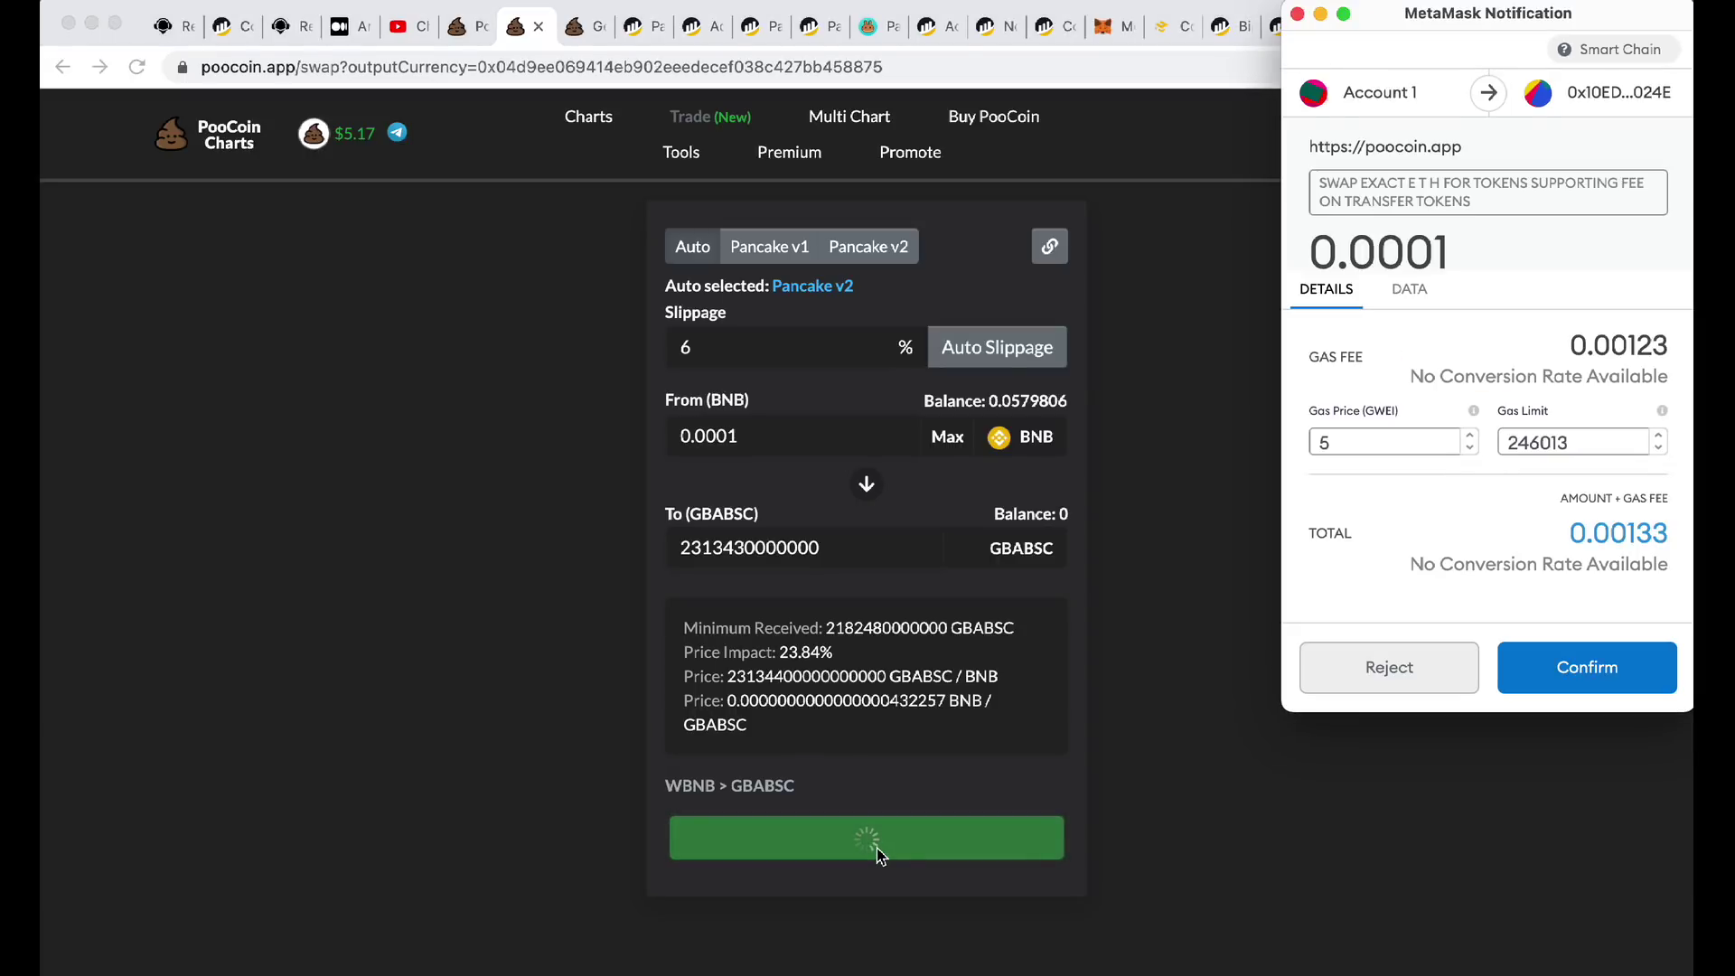
left_click(1583, 668)
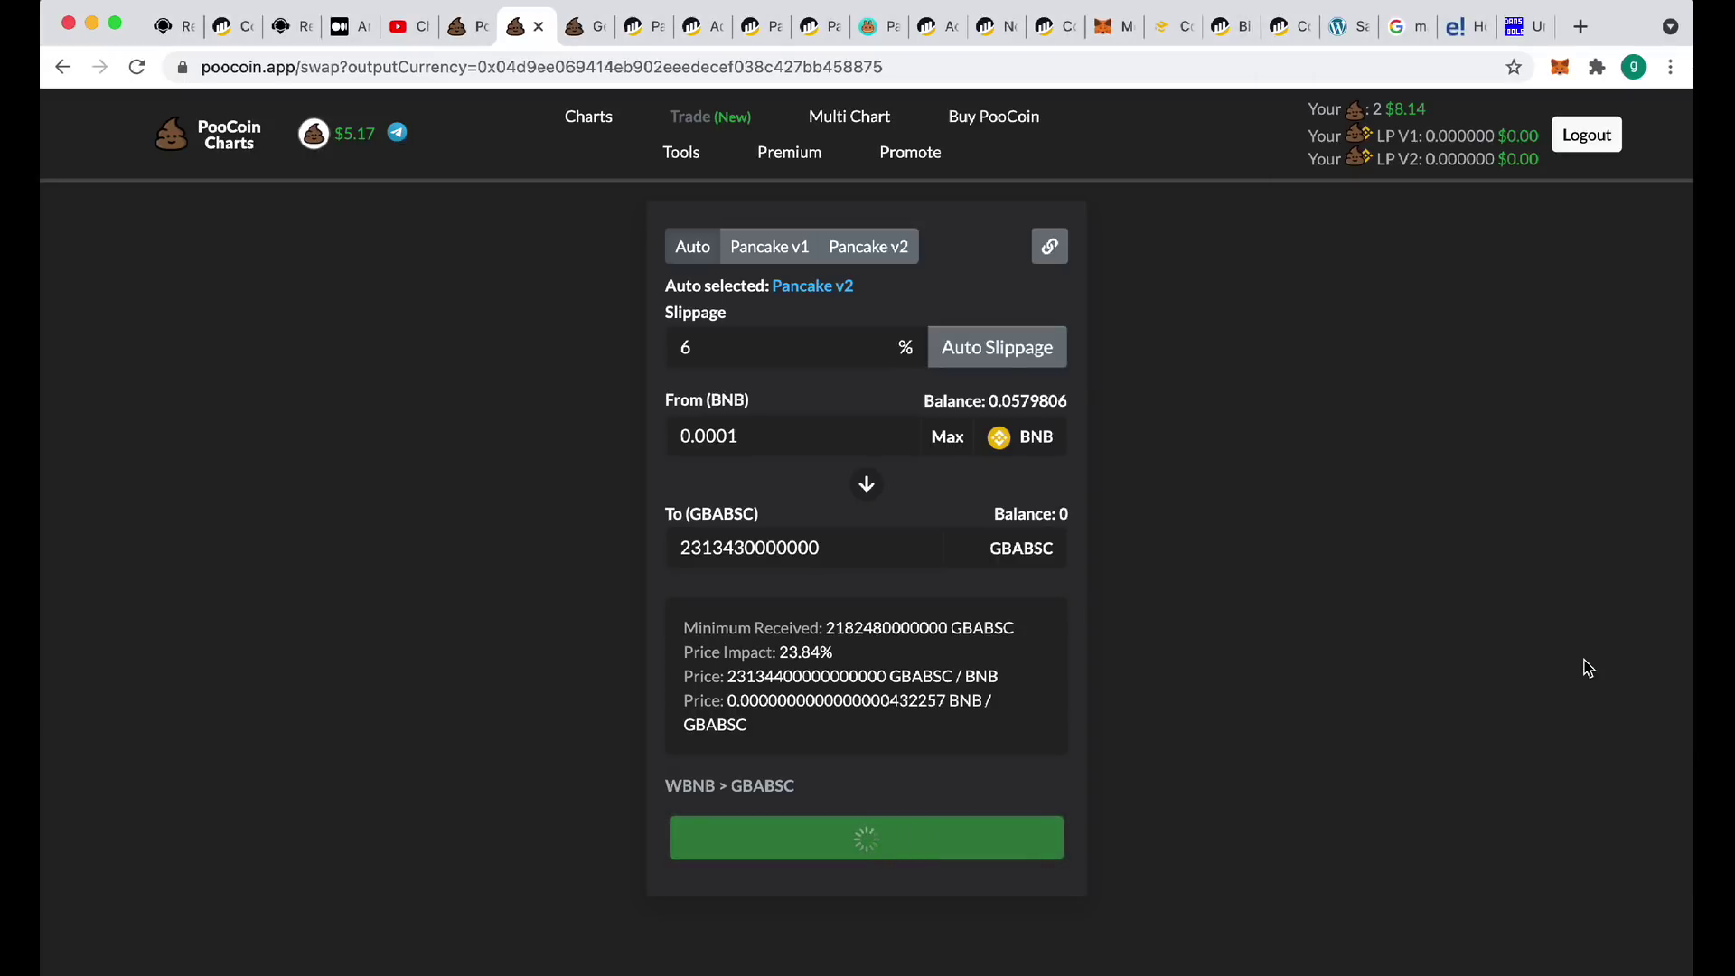
Copy GBABSC's contract address from the swap page URL and enter it as a custom token's contract address in MetaMask
double_click(755, 66)
key("super+c")
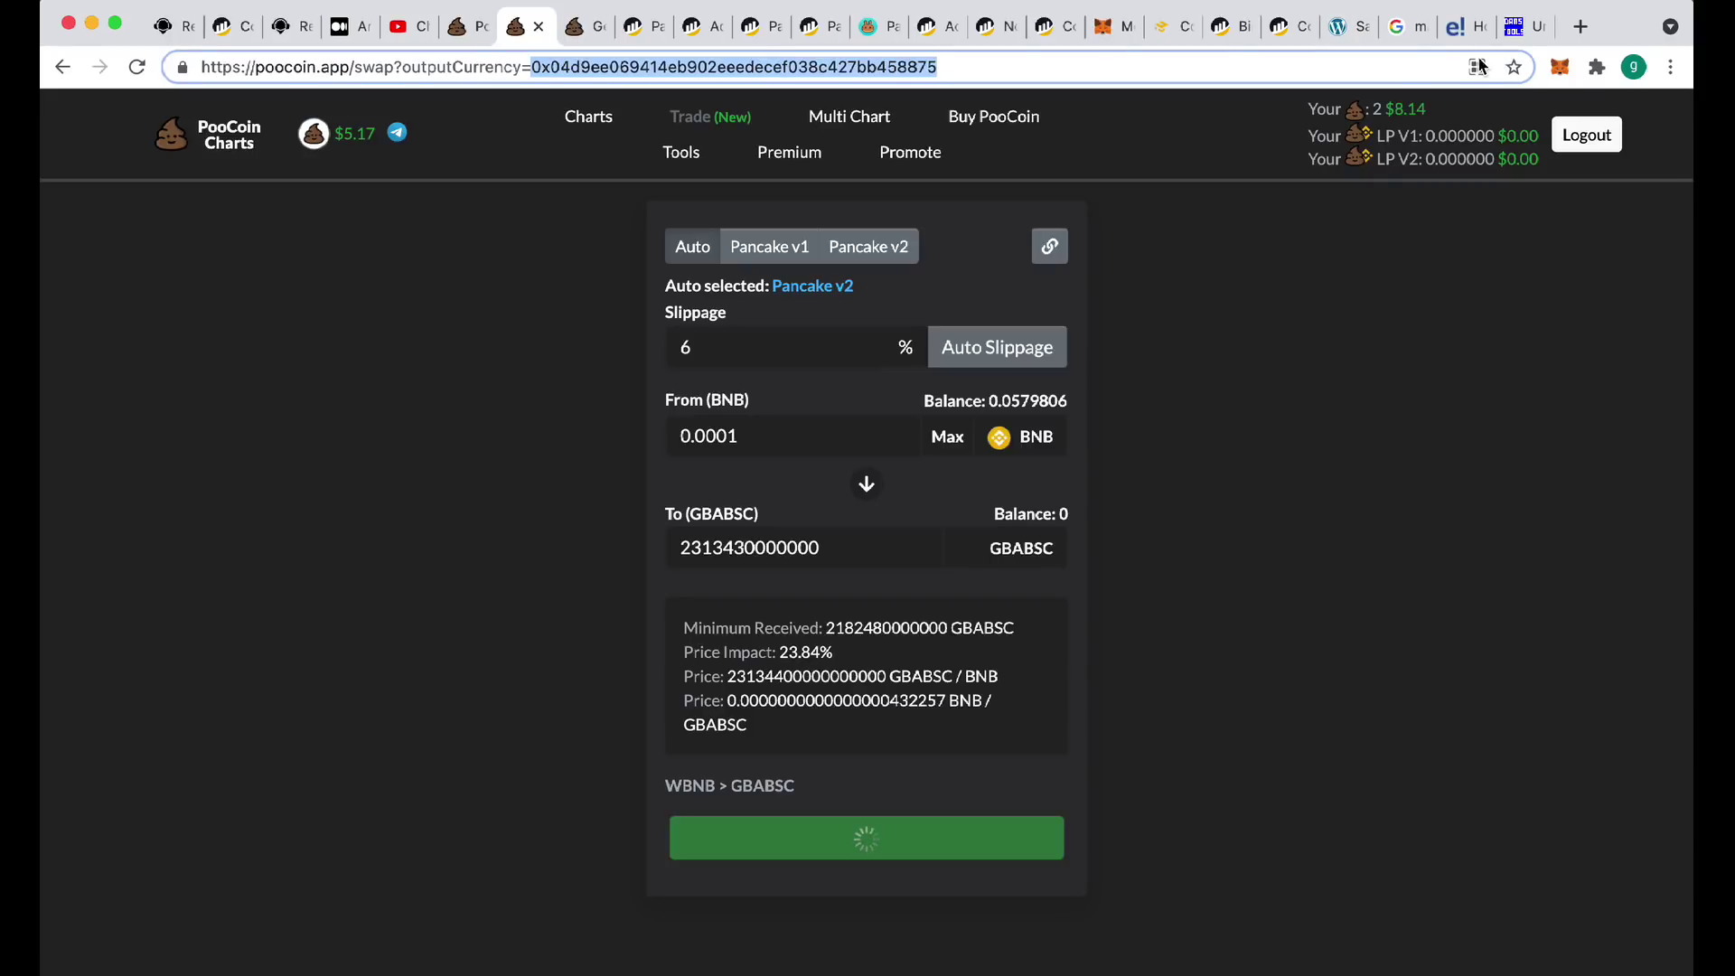
left_click(1560, 68)
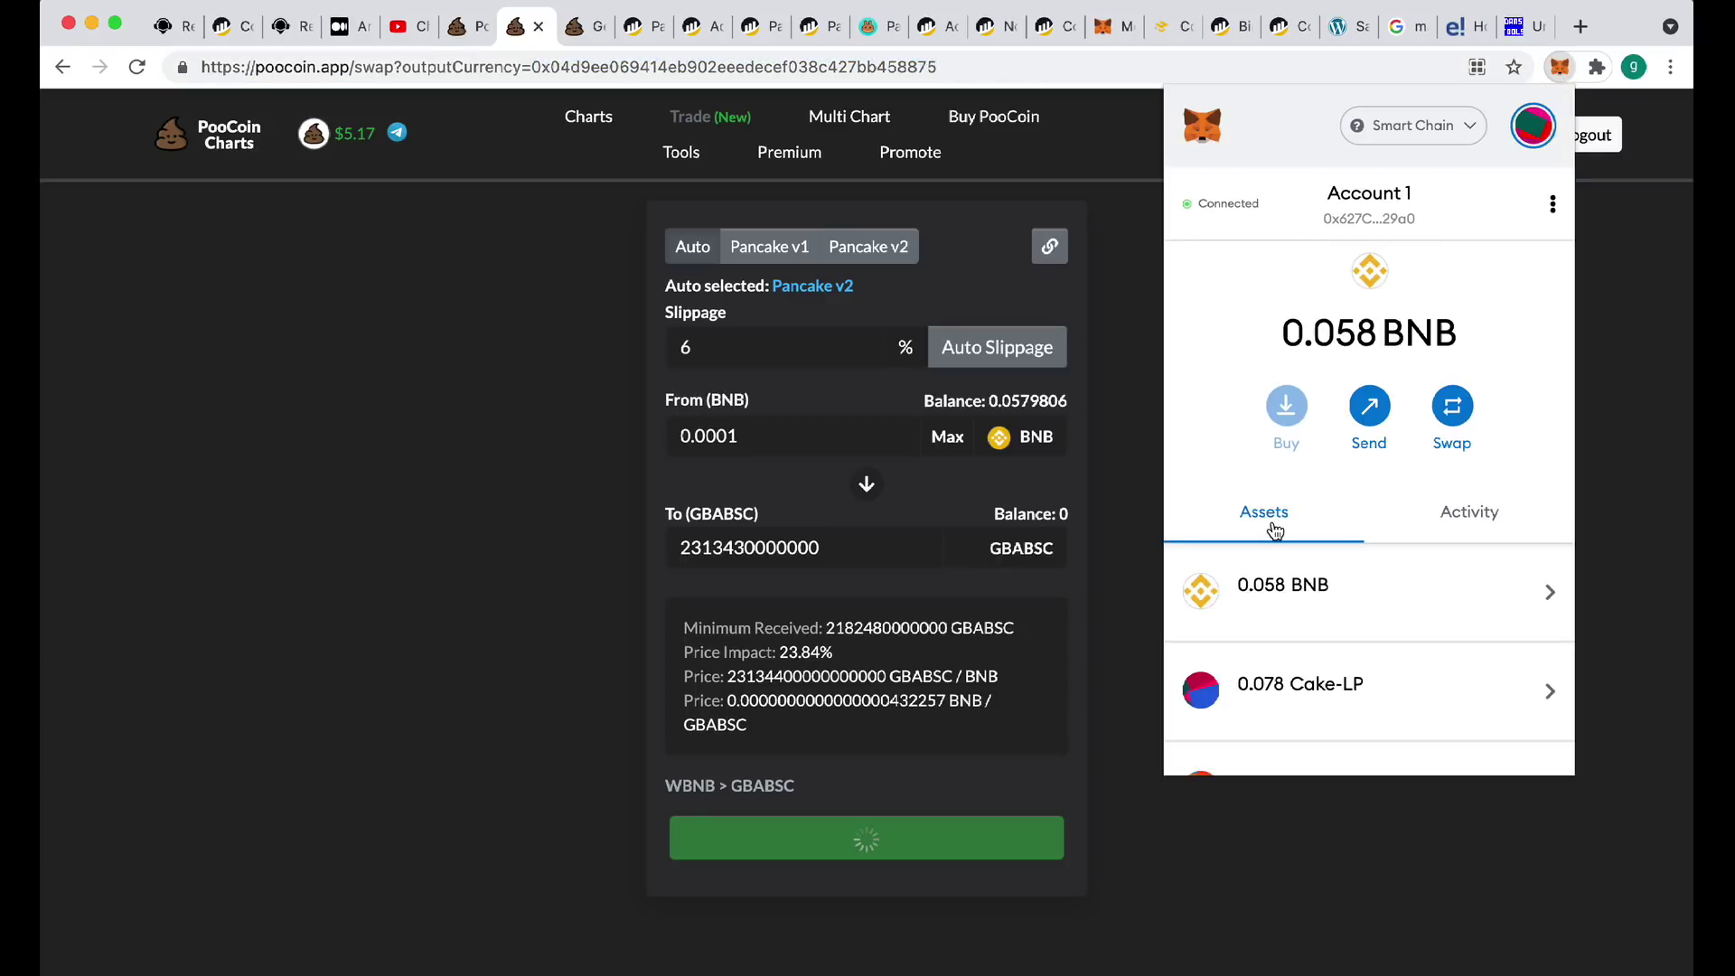
scroll(1337, 578, "down", 5)
scroll(1359, 587, "down", 5)
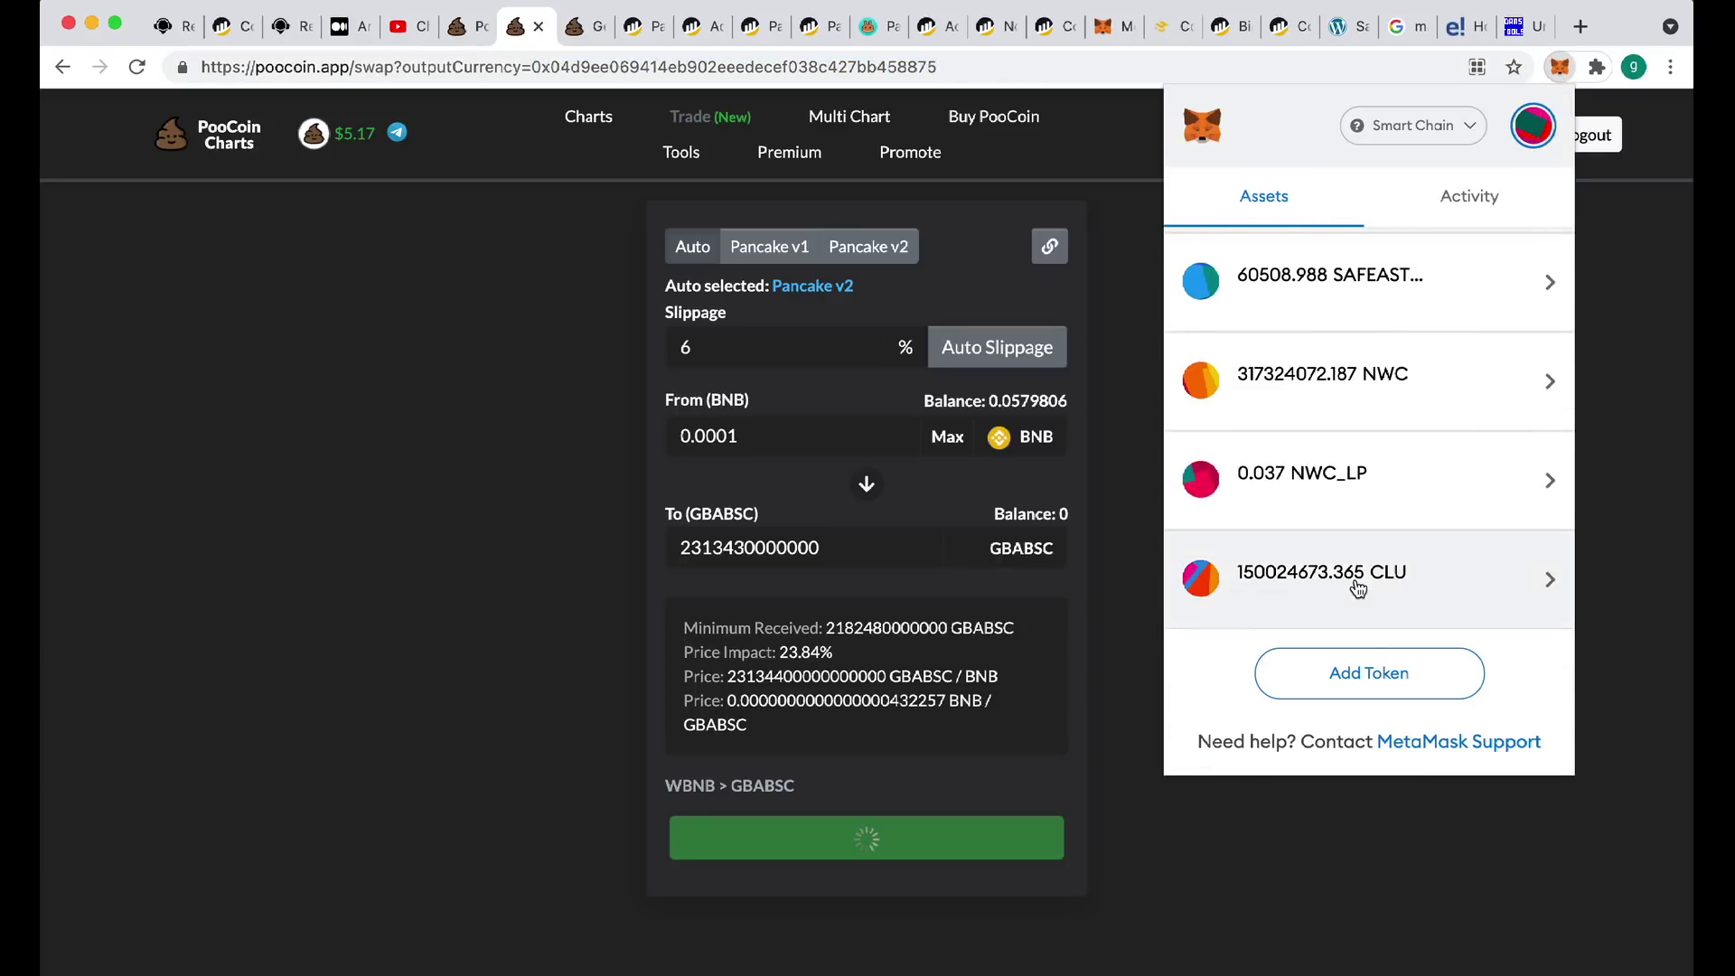
left_click(1355, 669)
left_click(1263, 373)
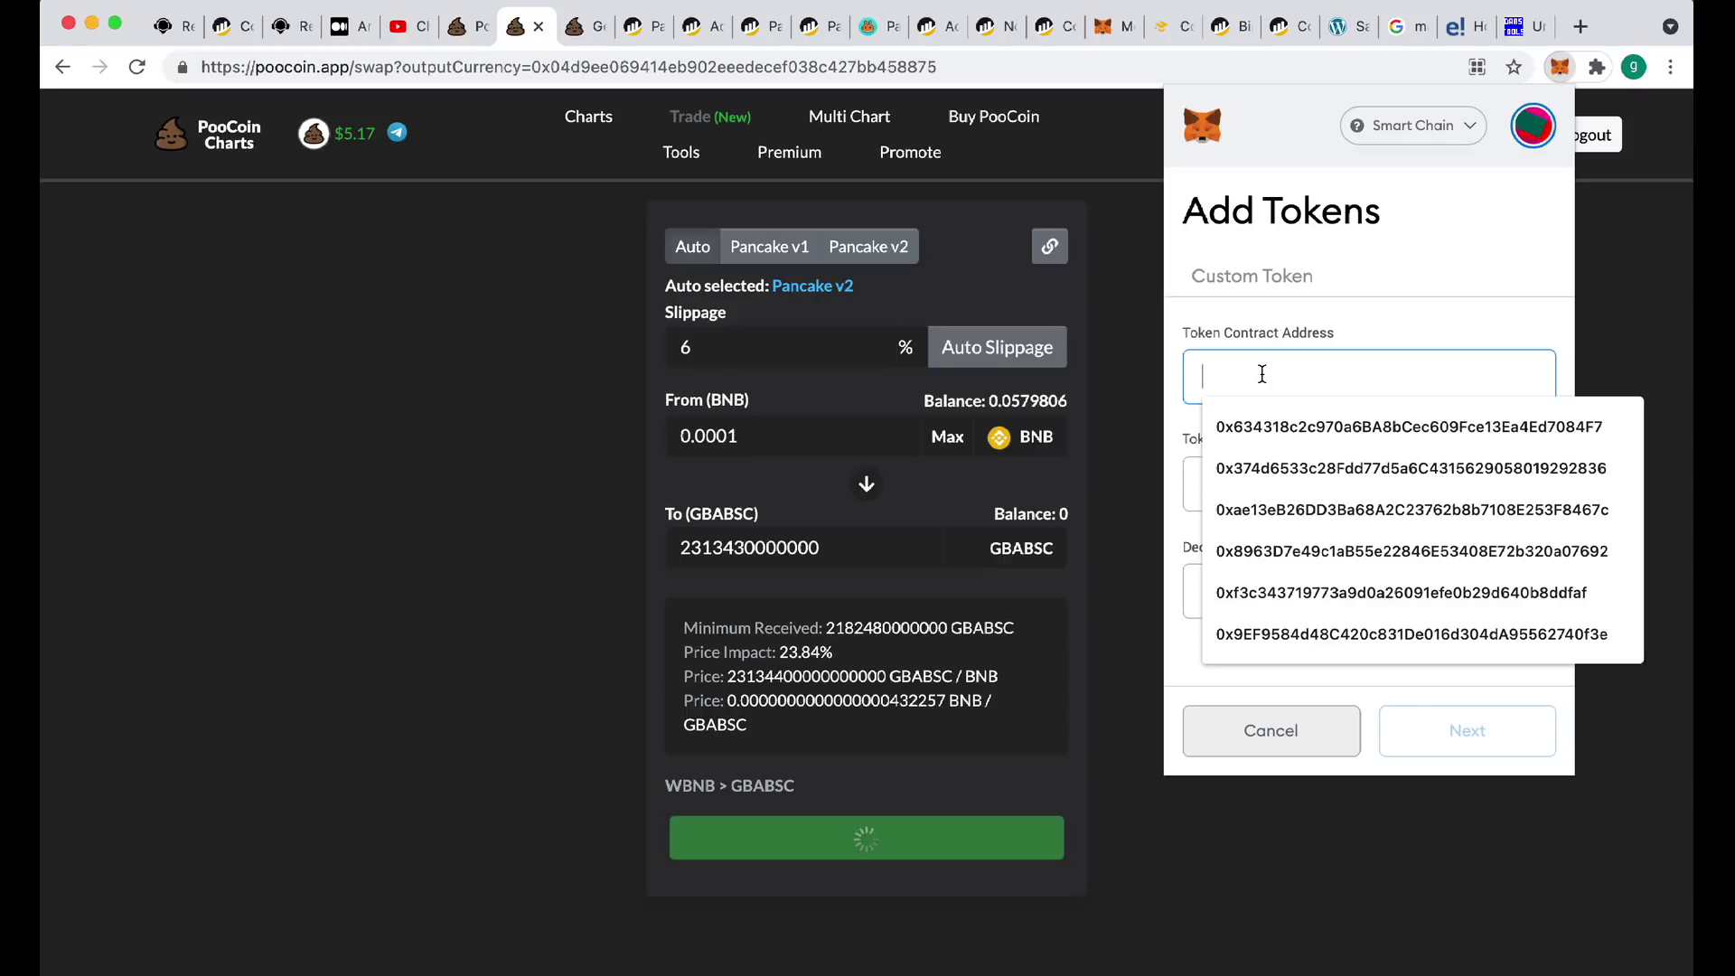
key("super+v")
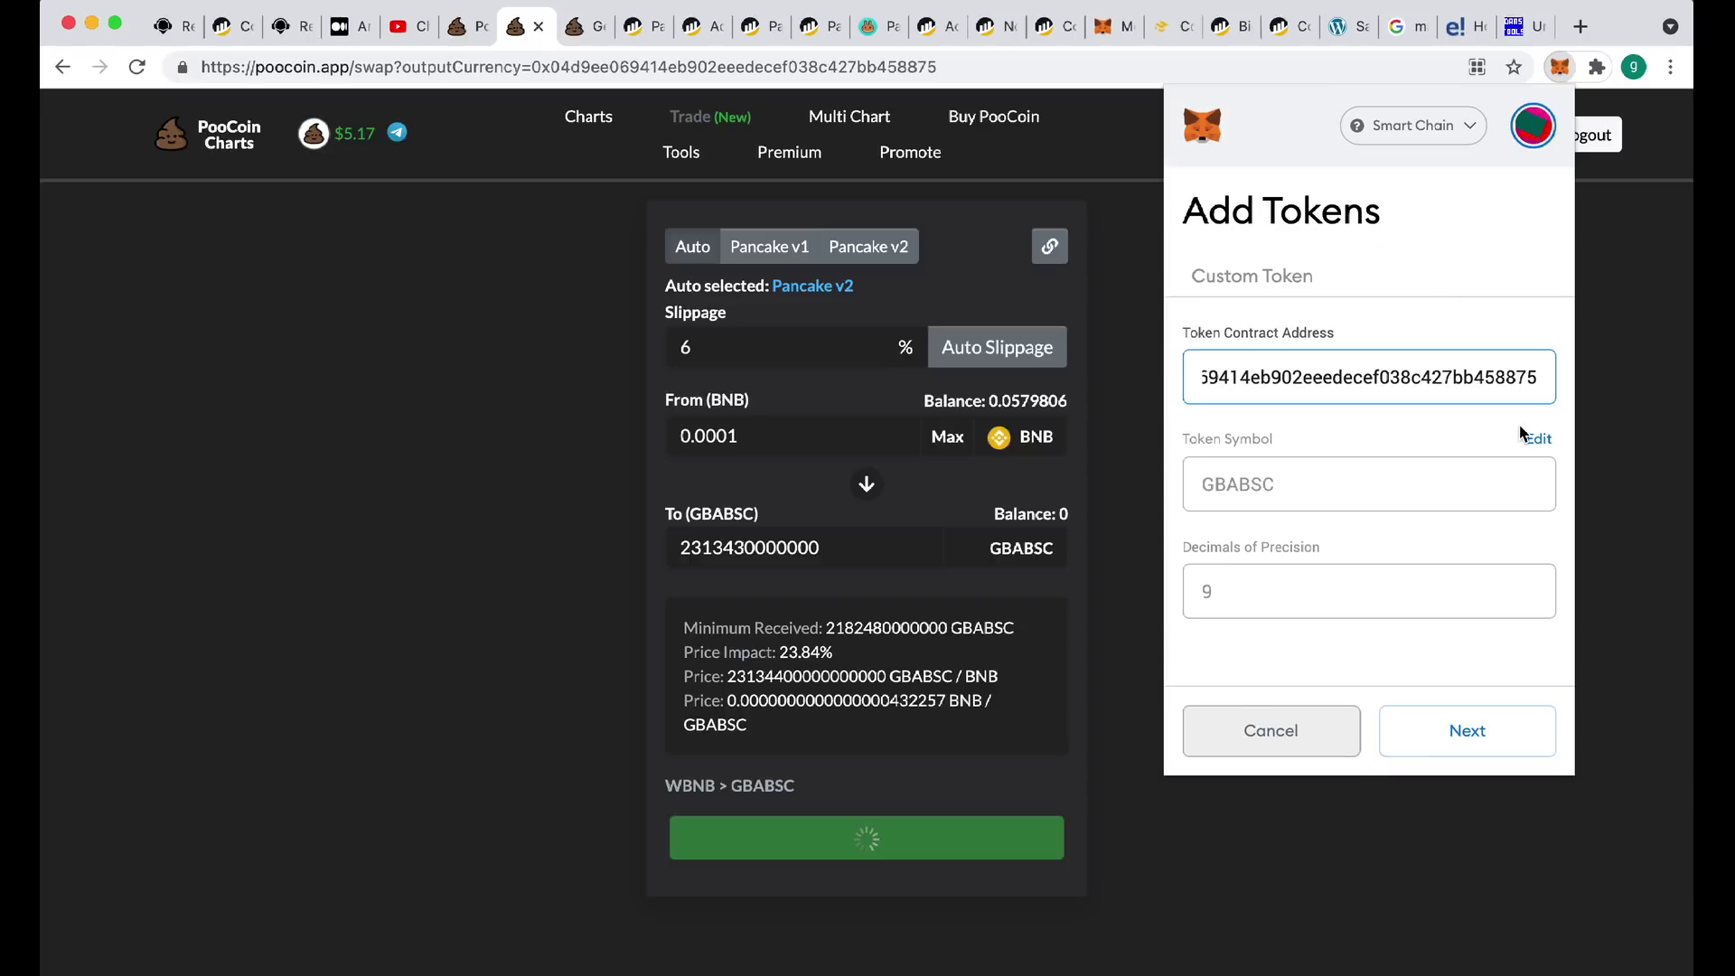
left_click(1539, 439)
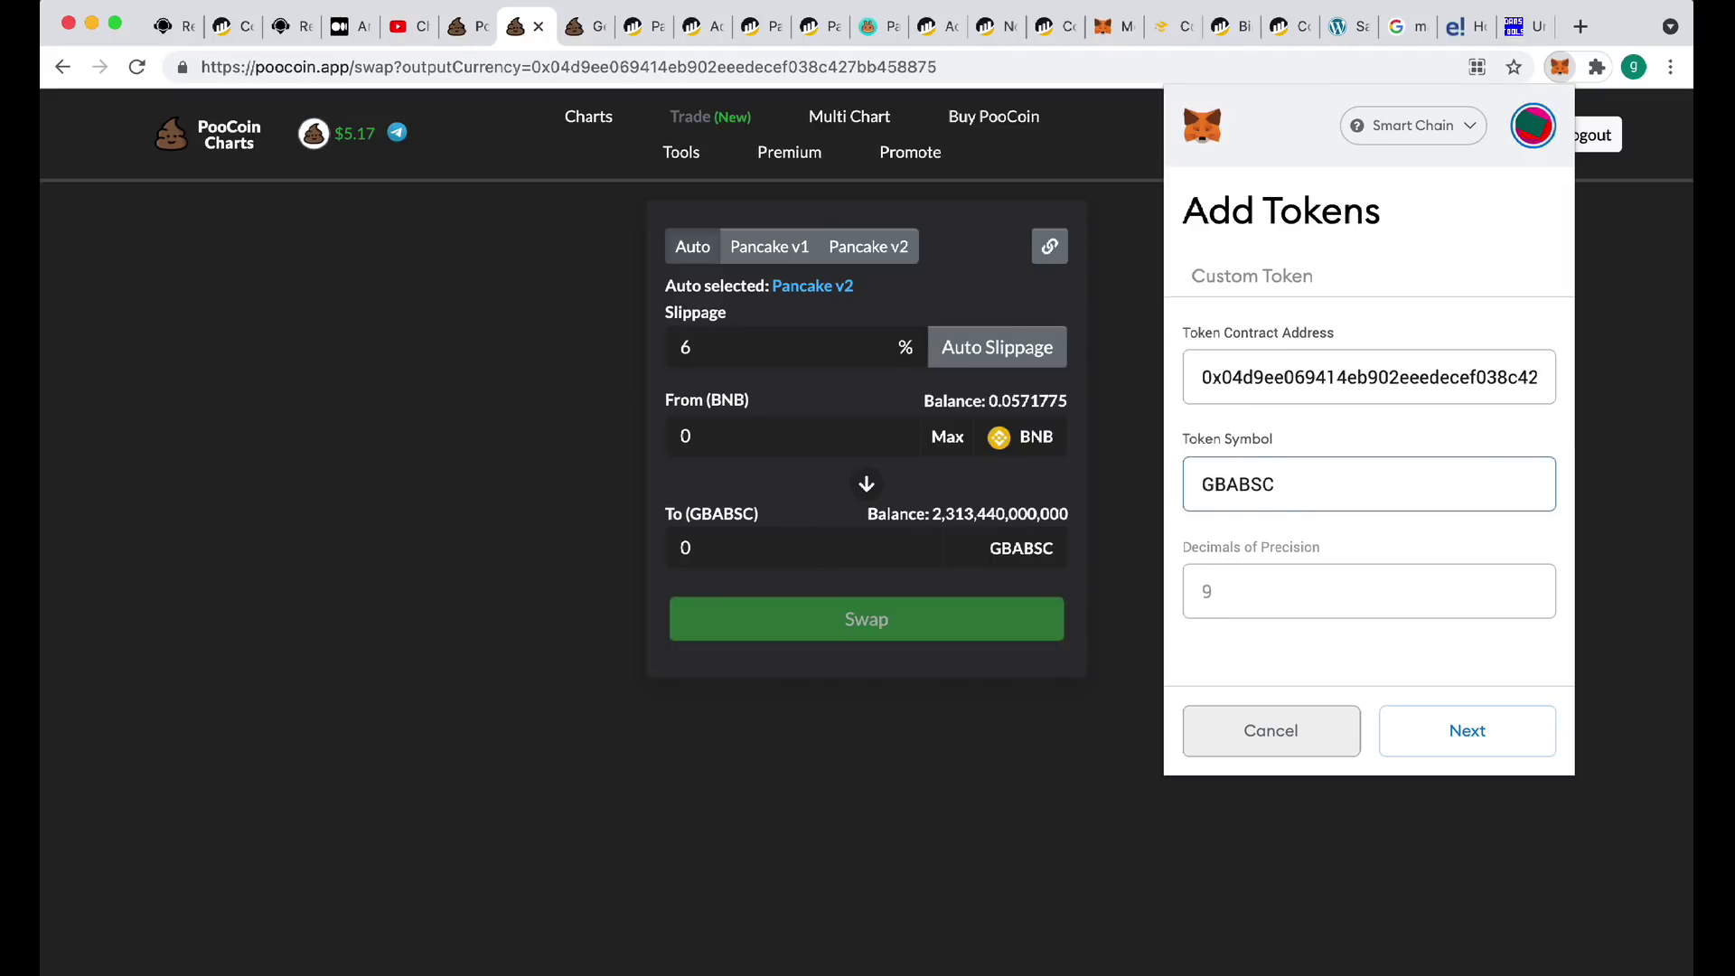
type("_GEN_LP")
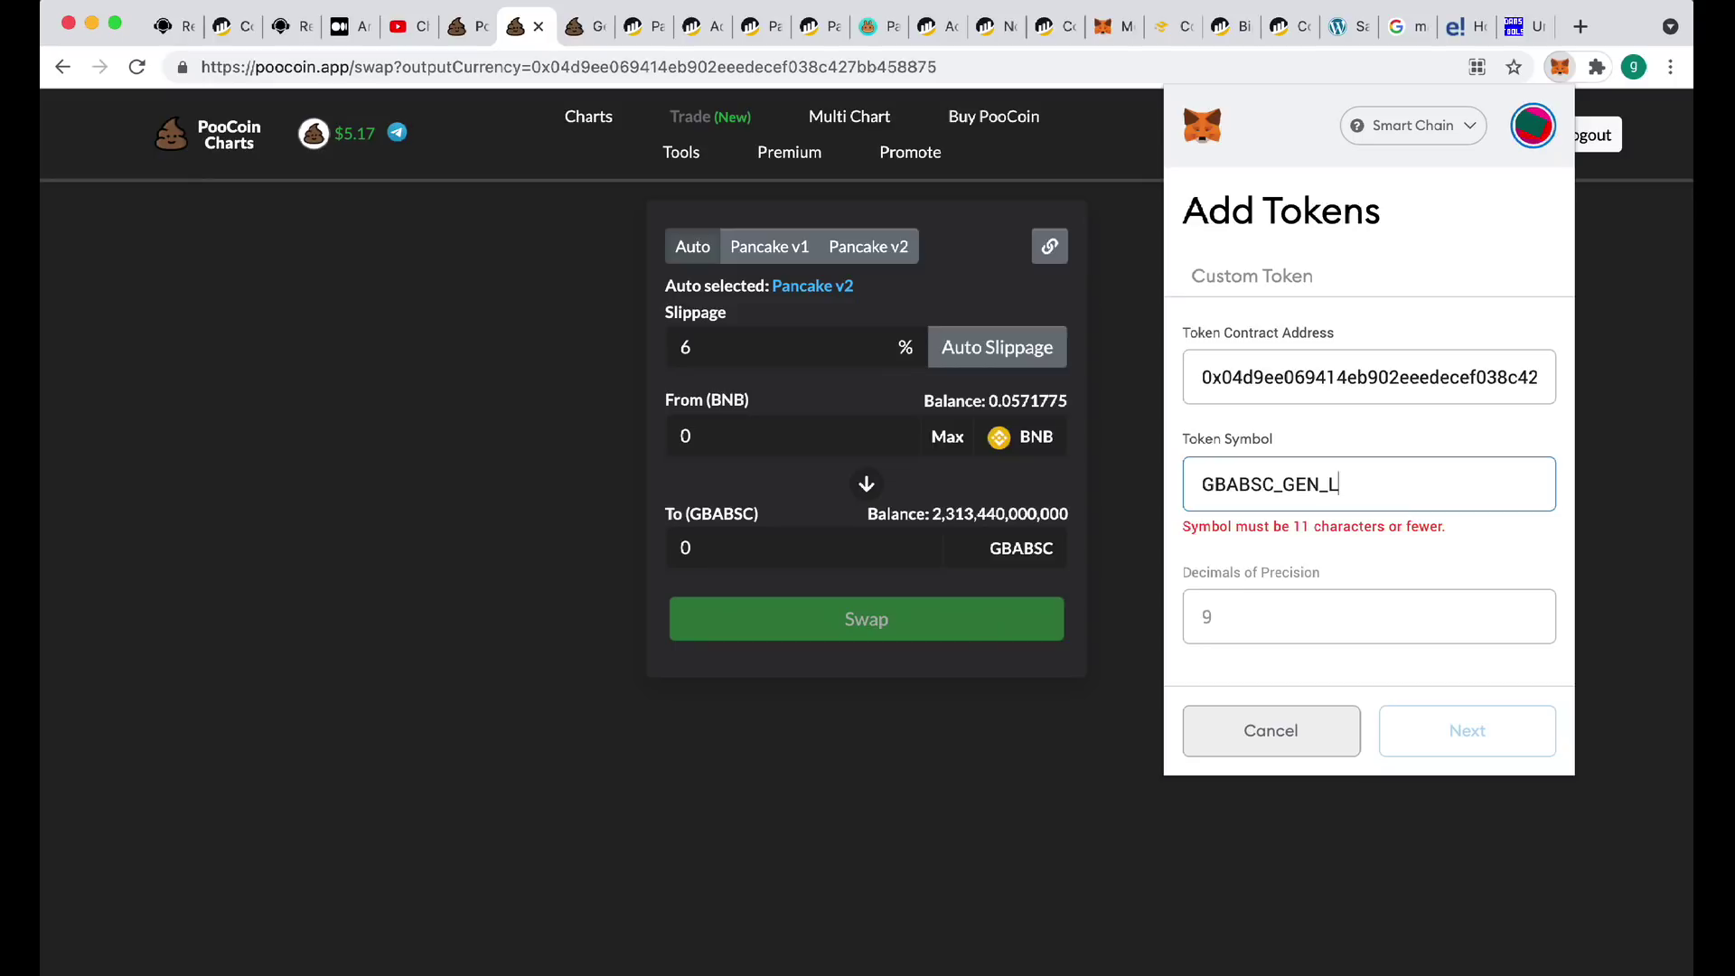
key("BackSpace")
key("BackSpace")
key("BackSpace")
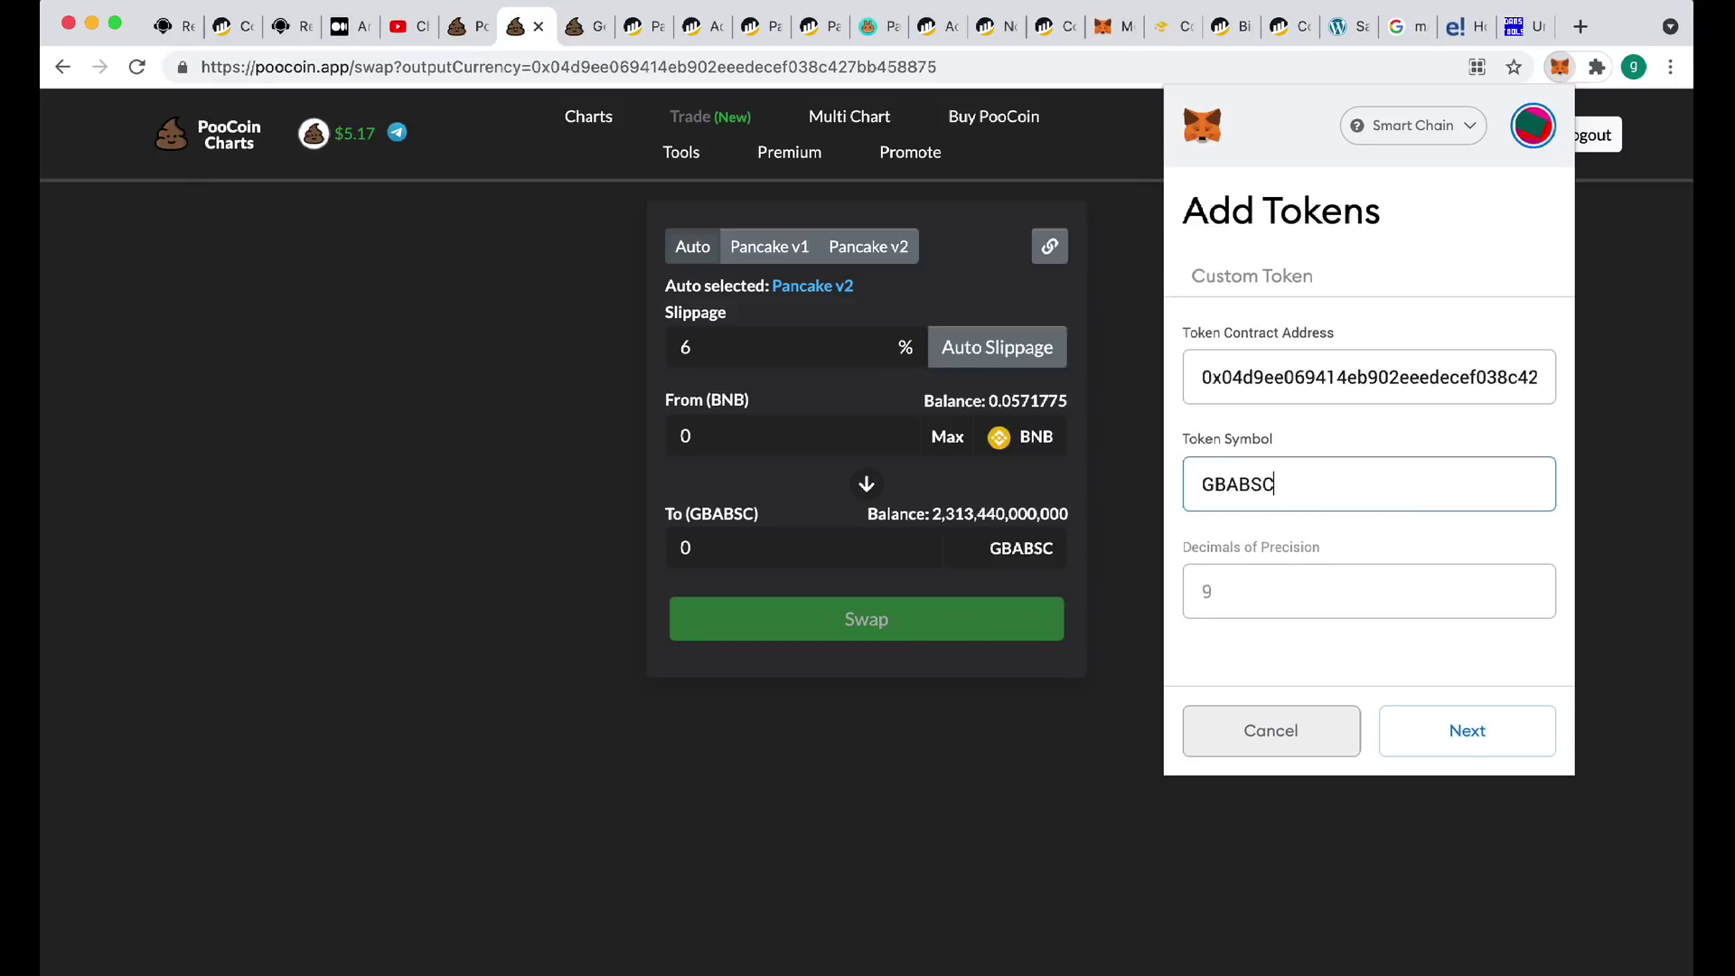
Finish adding the custom token to MetaMask with the symbol GBABSC
left_click(1473, 730)
left_click(1473, 730)
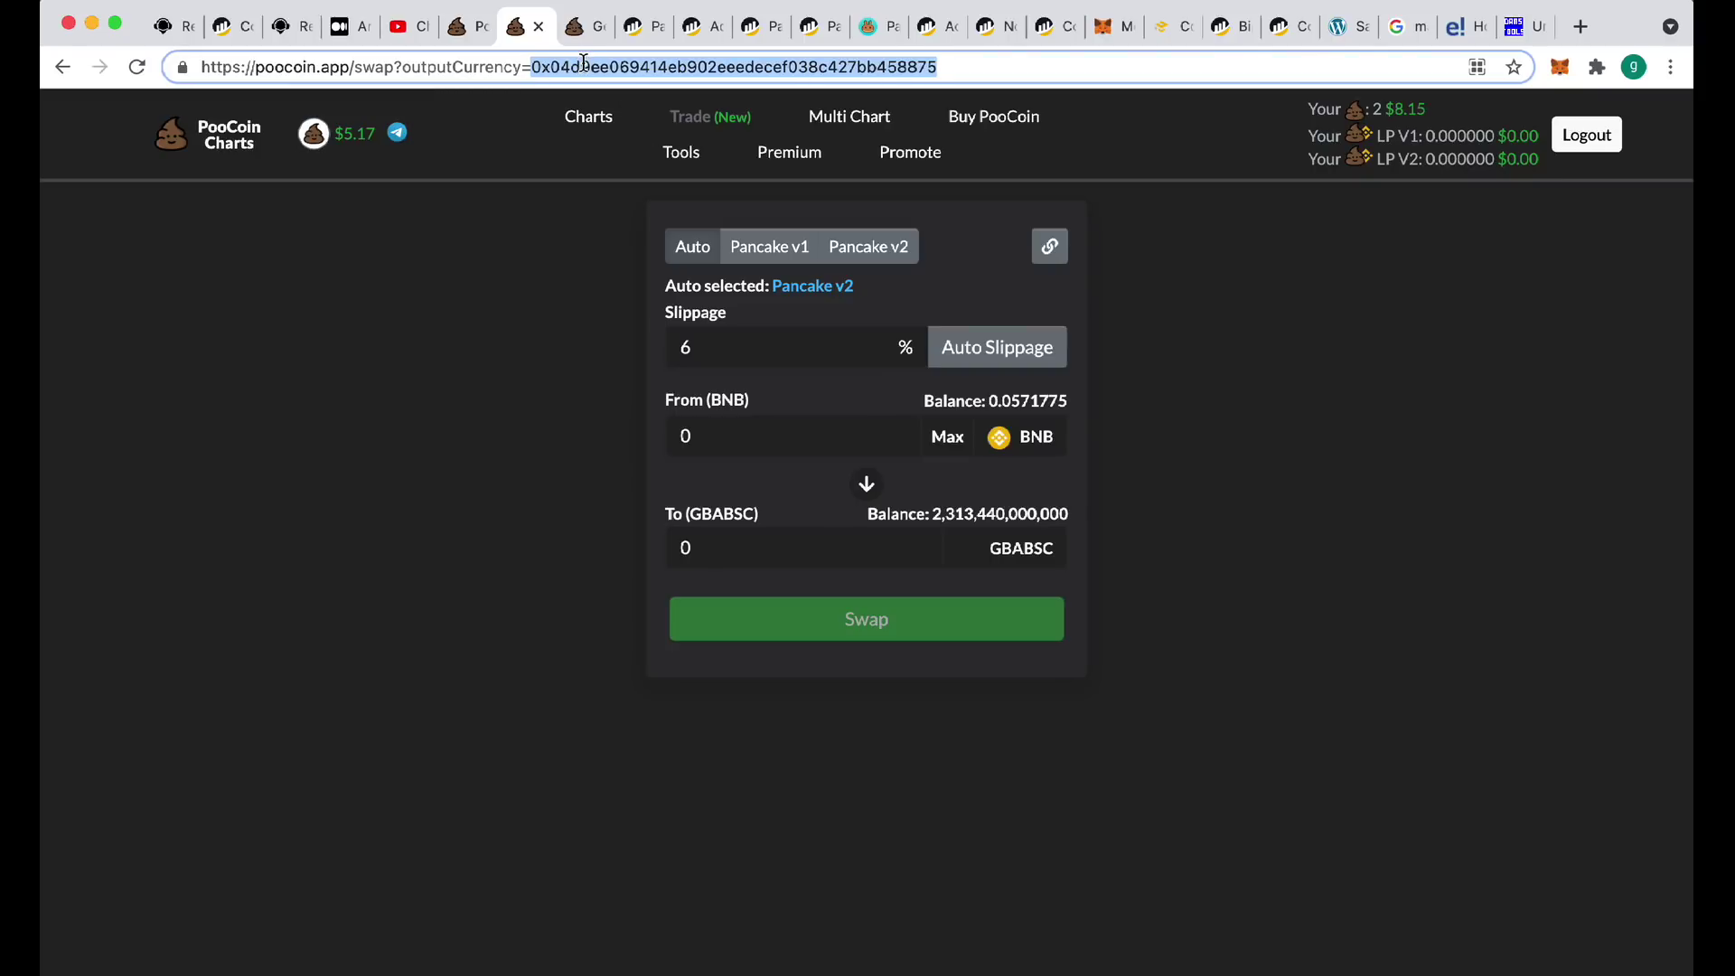
Open GBABSC's PooCoin chart page using its contract address and examine its LP holdings, price chart and token transactions
left_click(586, 20)
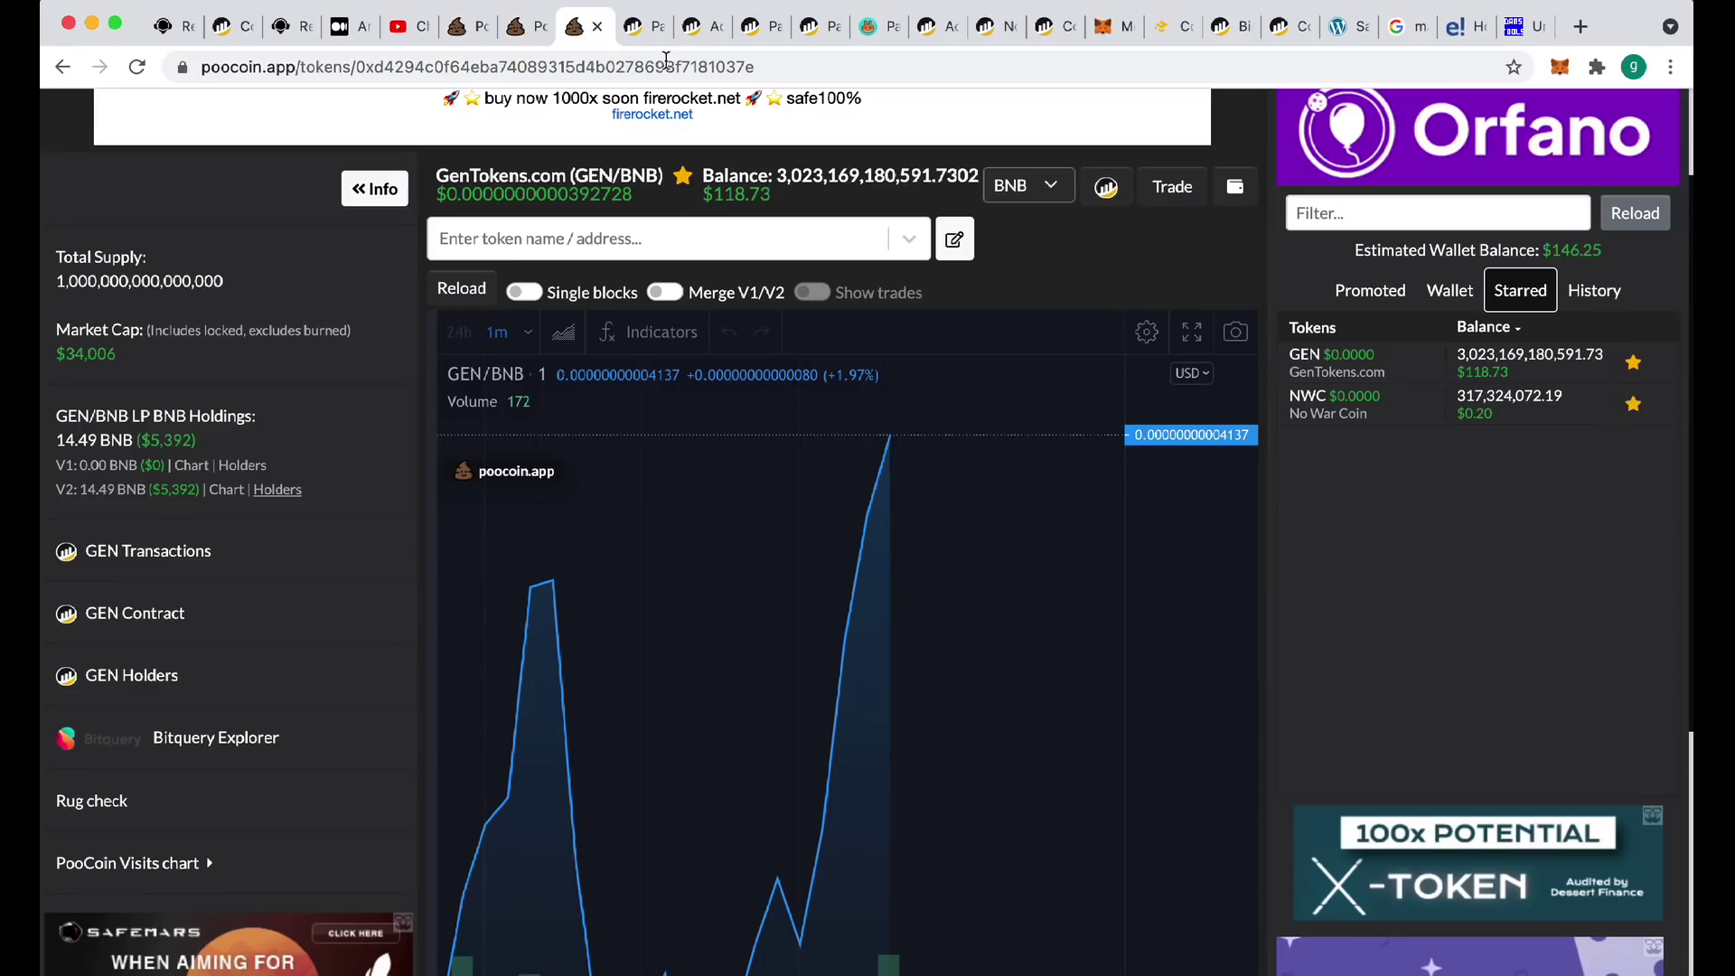
double_click(656, 69)
key("ctrl+v")
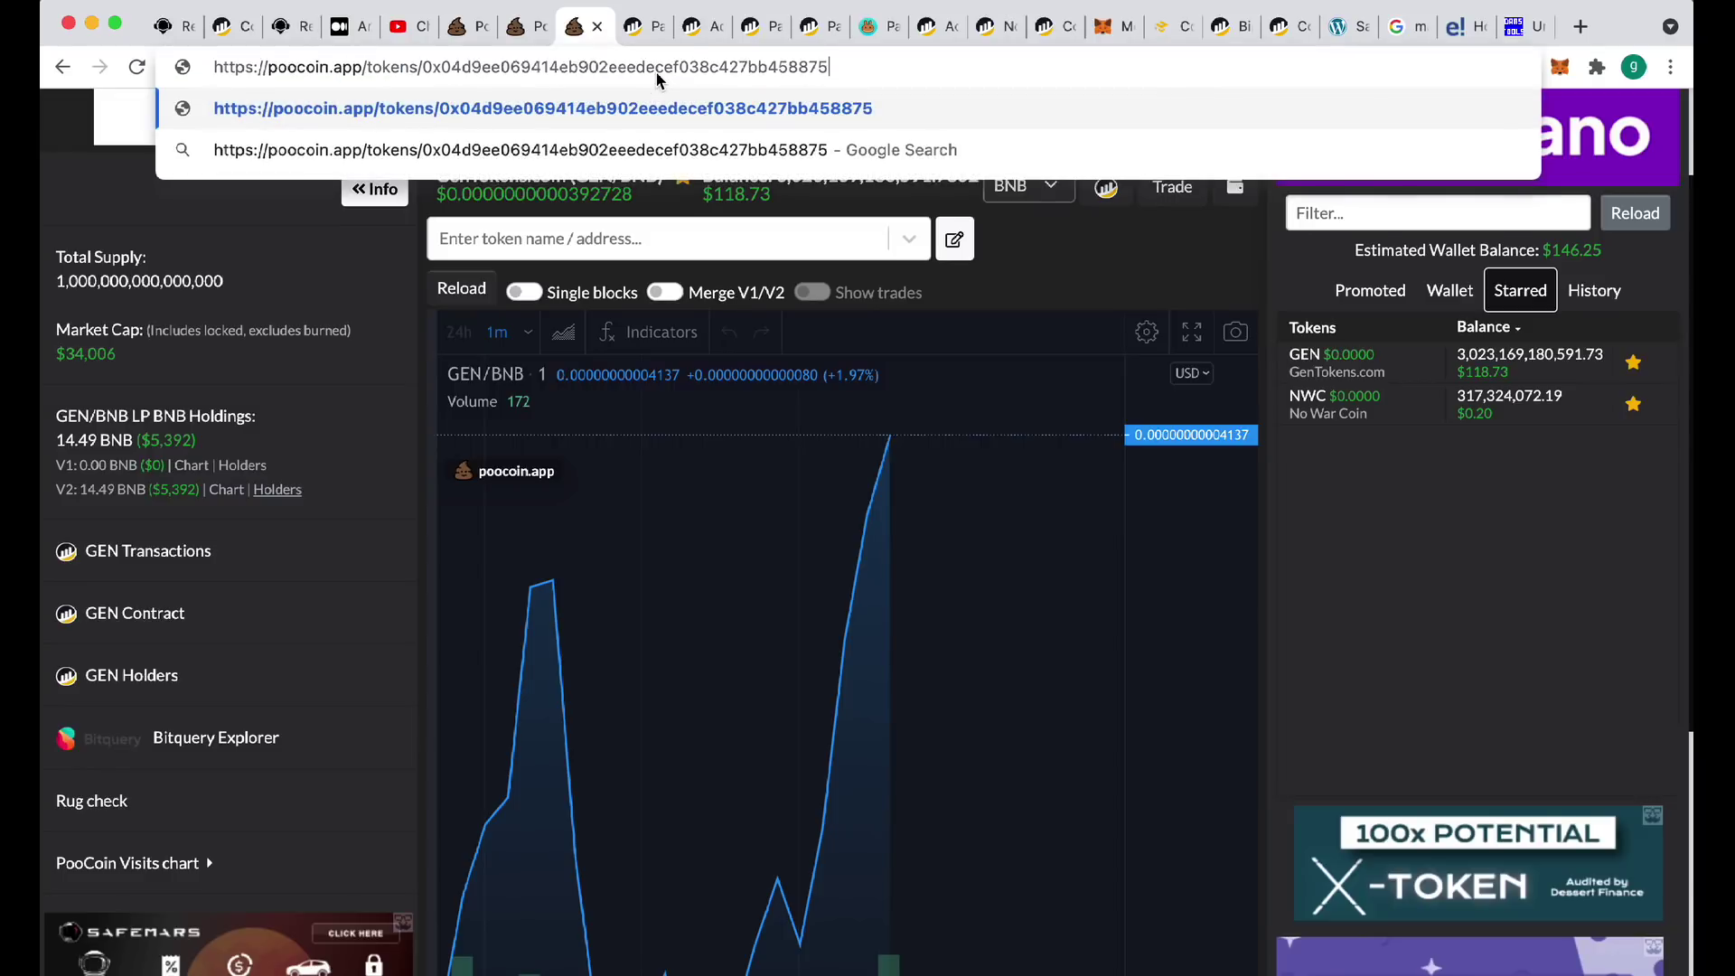
key("Return")
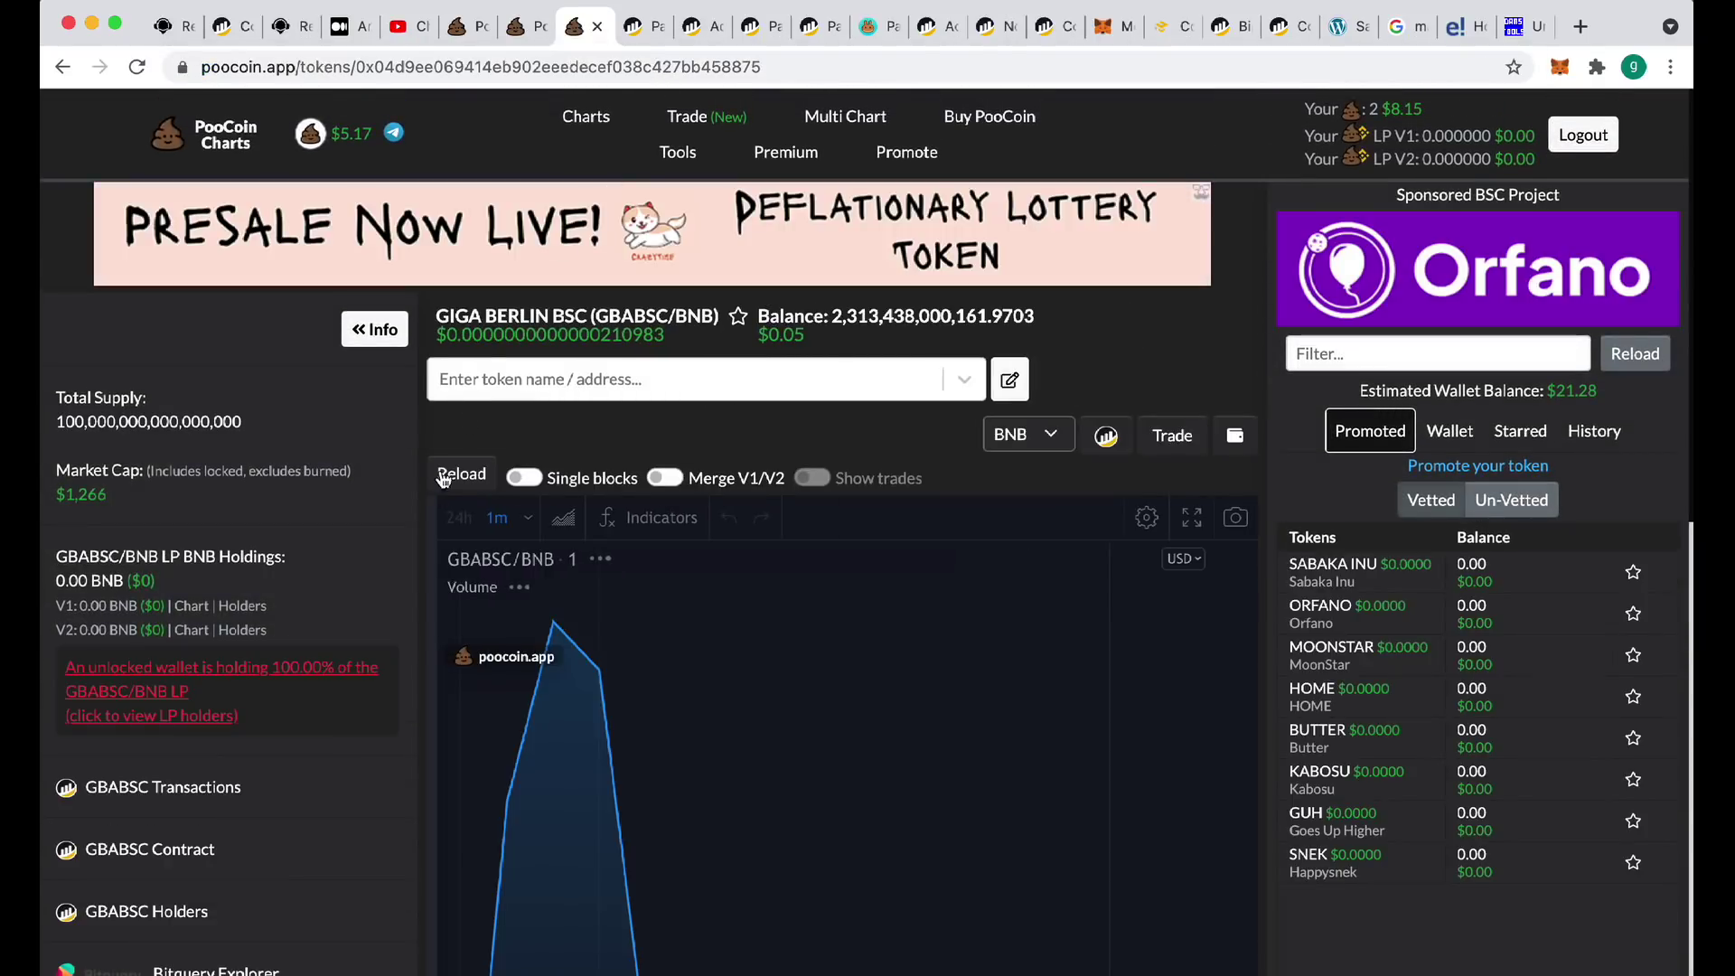
scroll(436, 498, "down", 3)
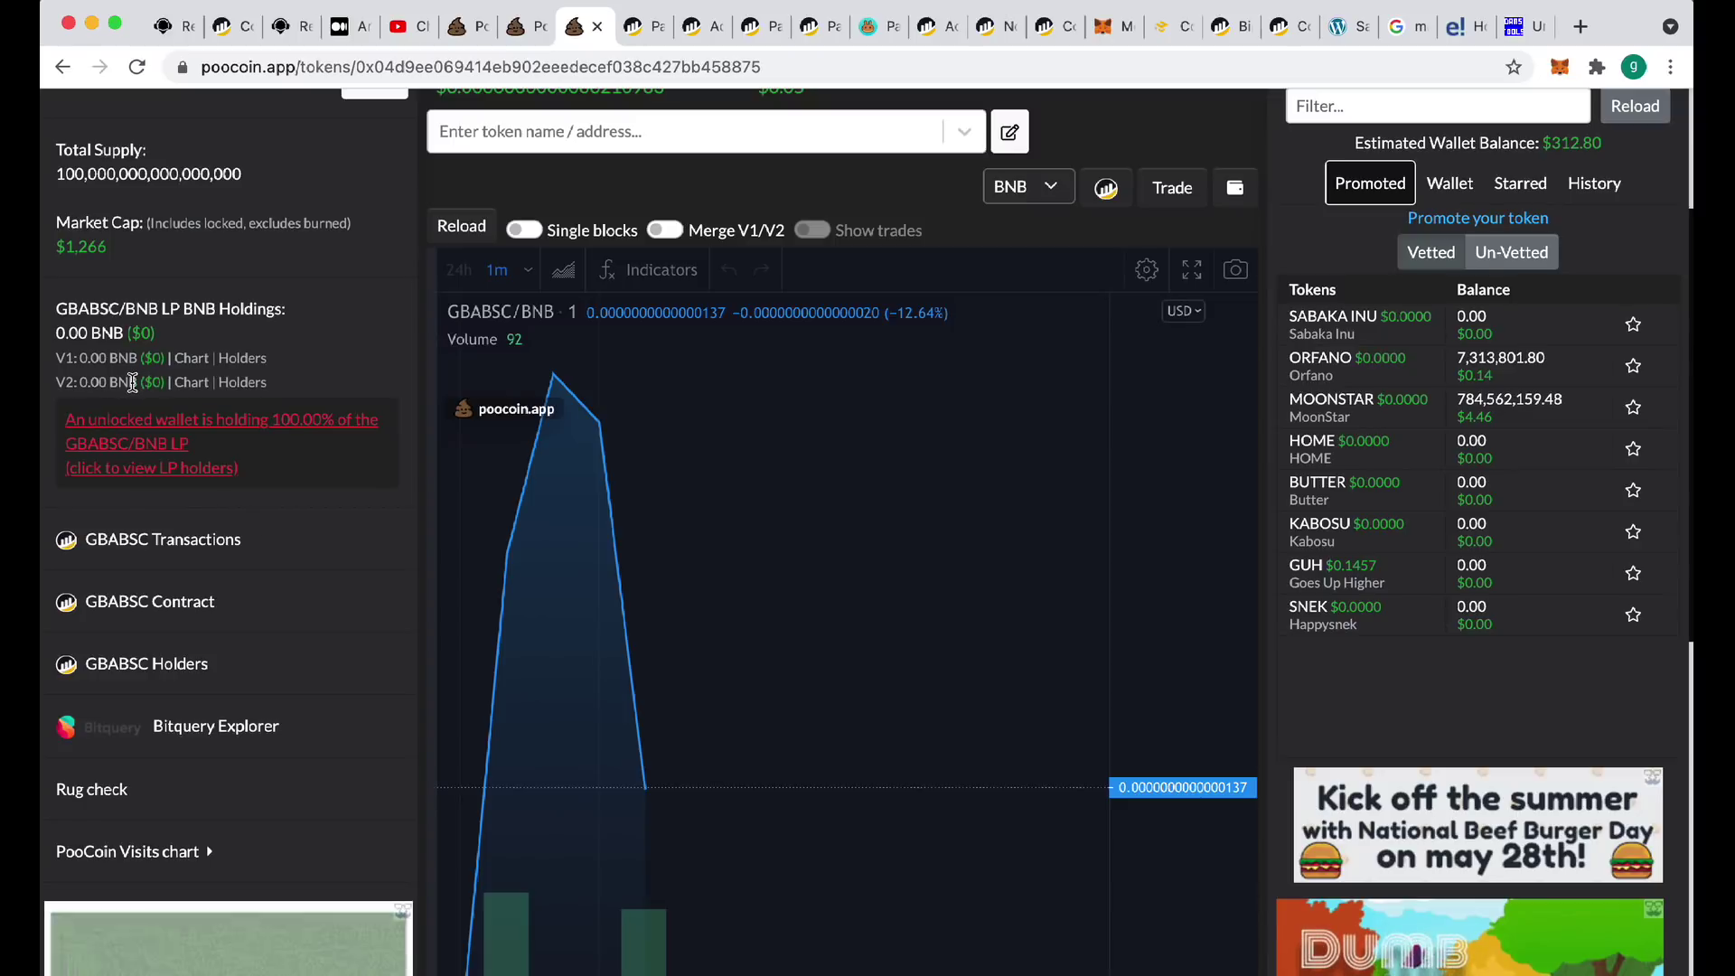
scroll(271, 506, "down", 2)
scroll(279, 535, "down", 2)
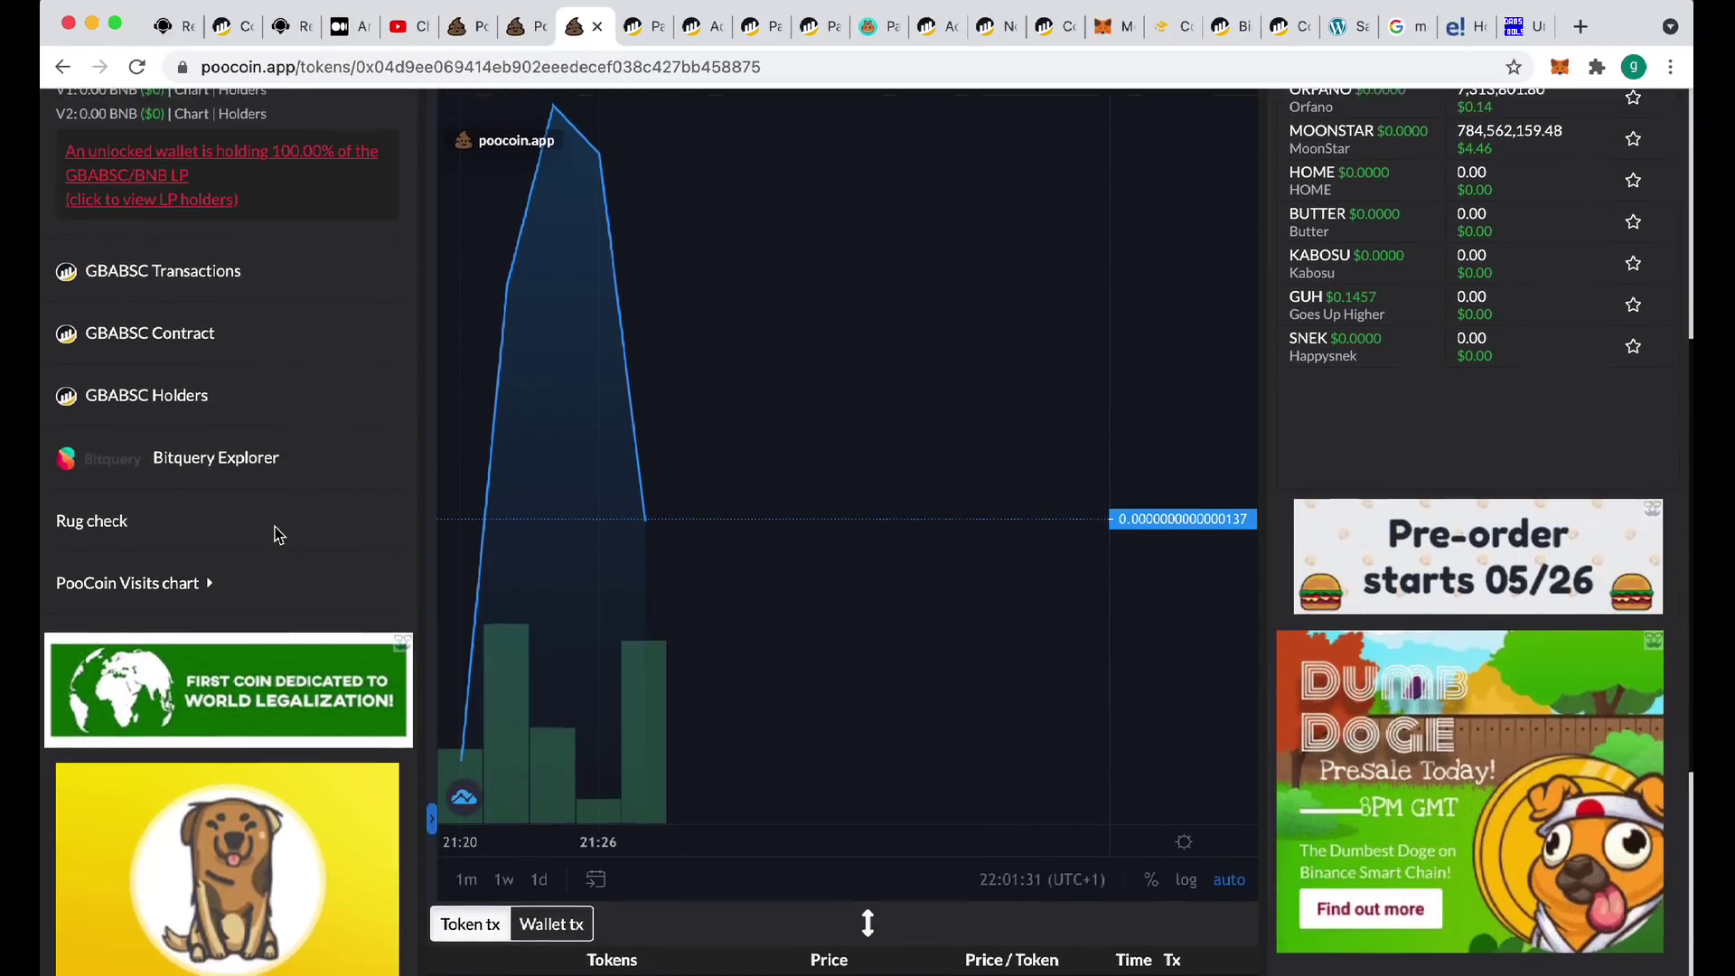
scroll(278, 535, "up", 4)
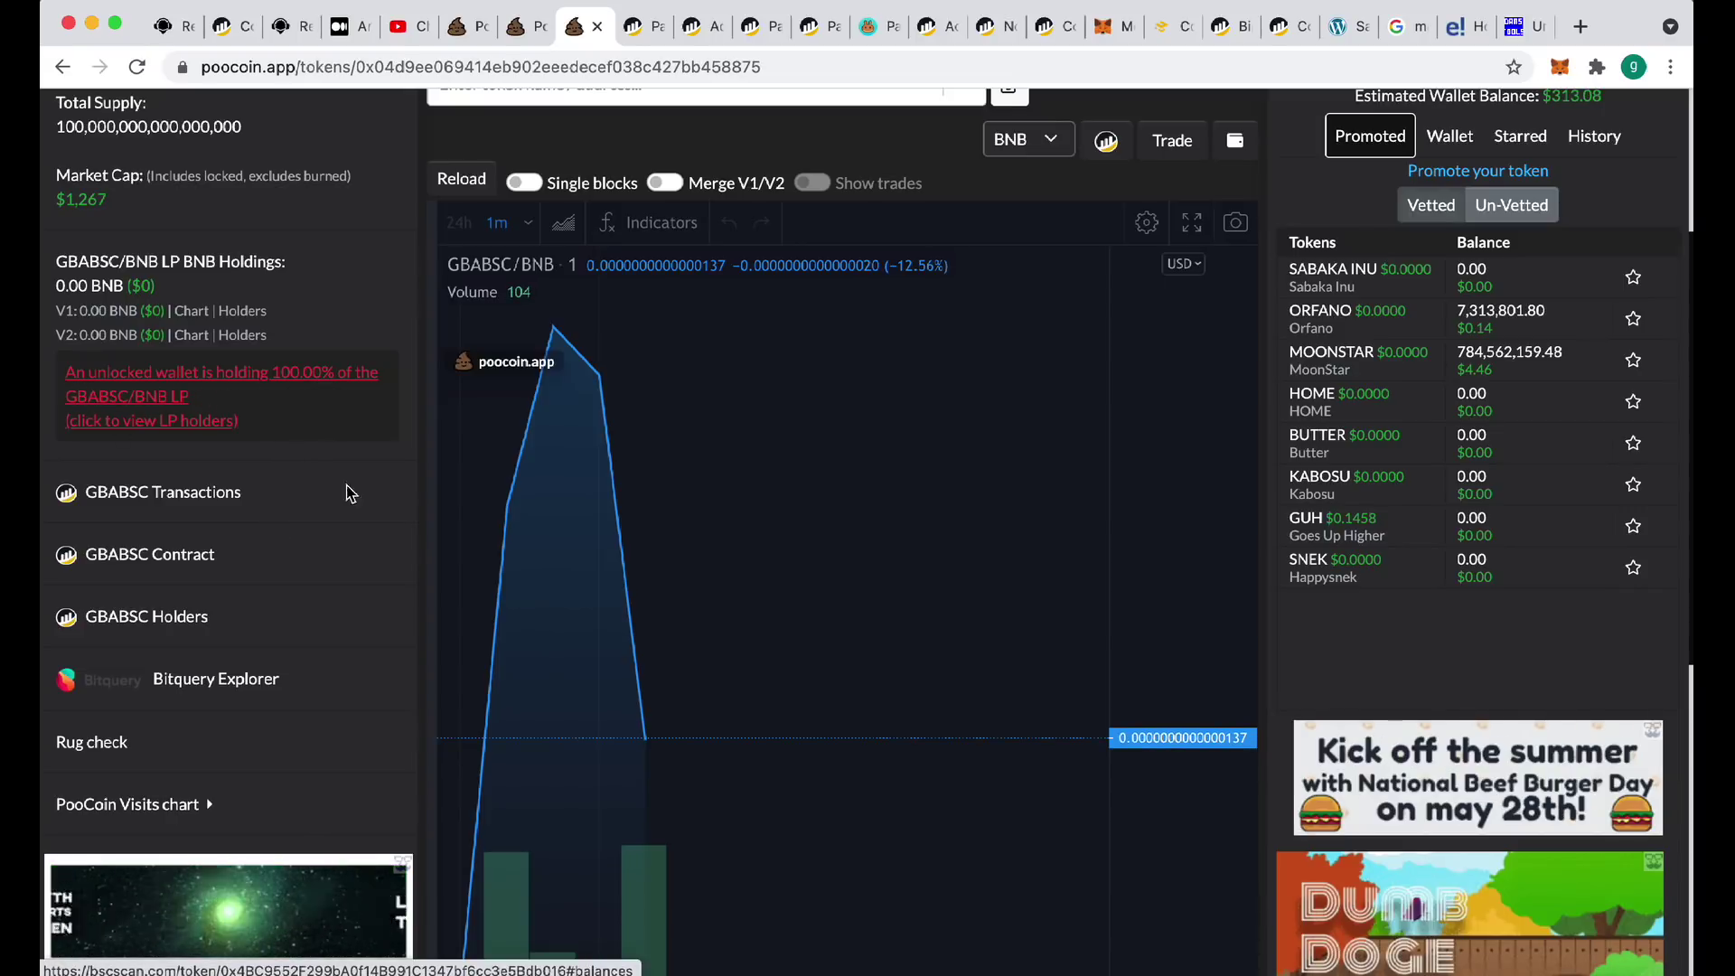
scroll(329, 565, "down", 7)
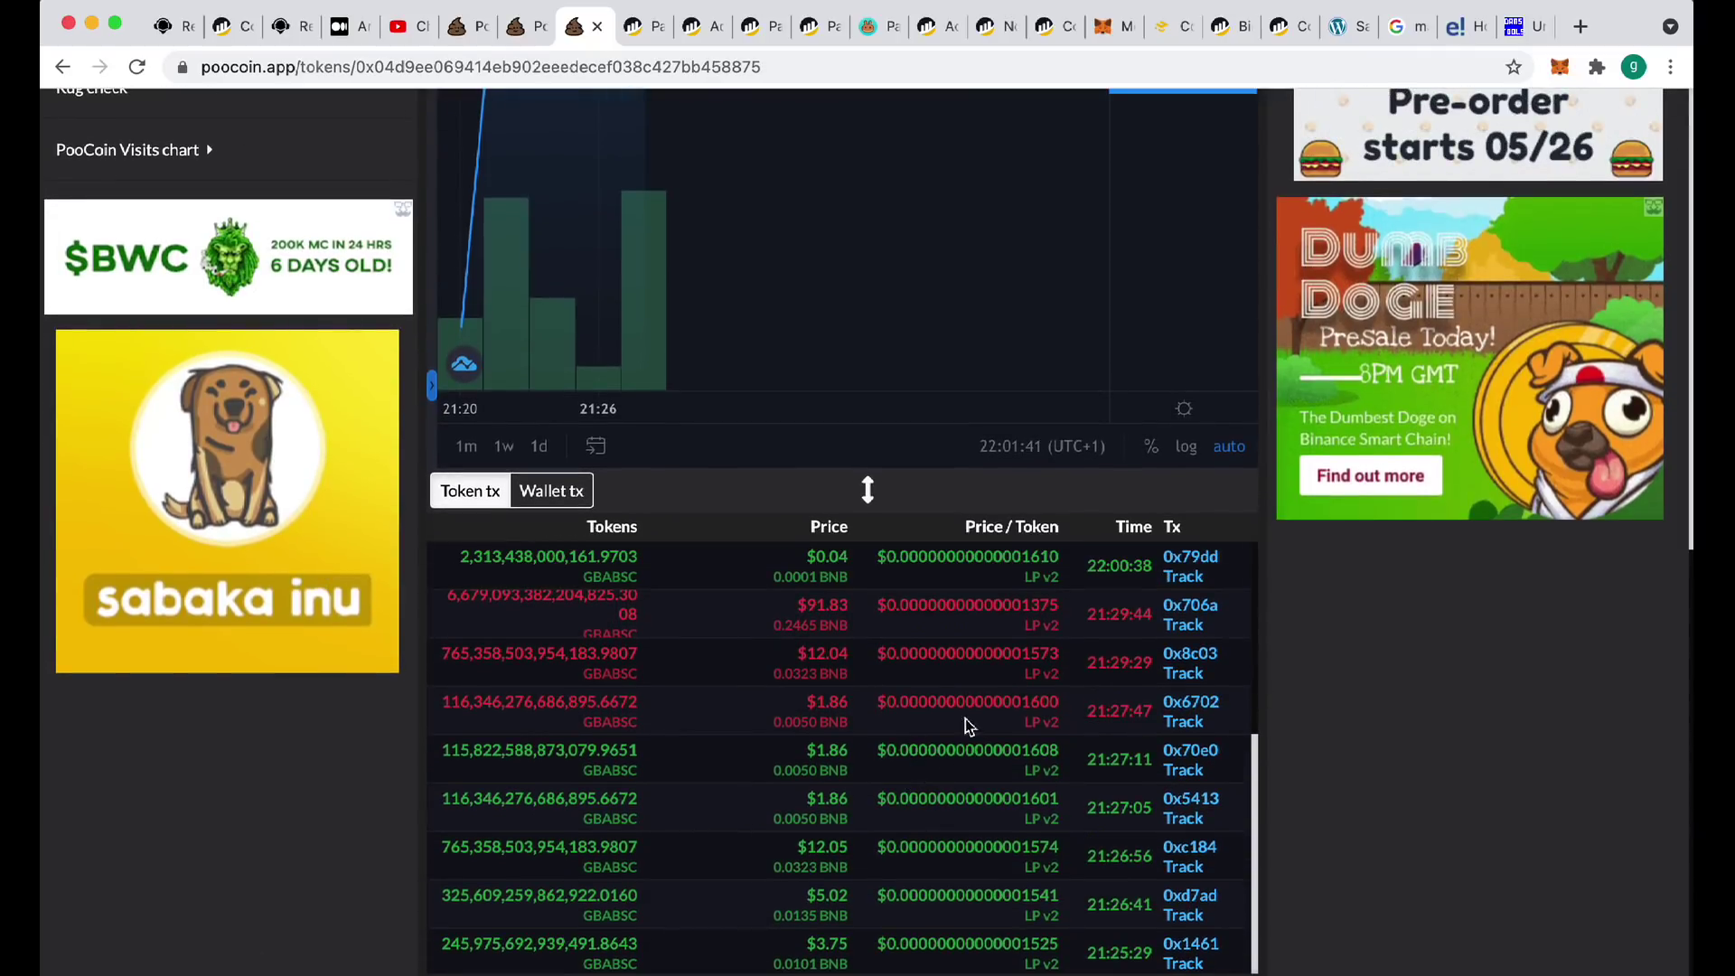
Open the holders list of GBABSC's V2 liquidity pool on BscScan and highlight the rank 1 holder's address
scroll(995, 716, "down", 10)
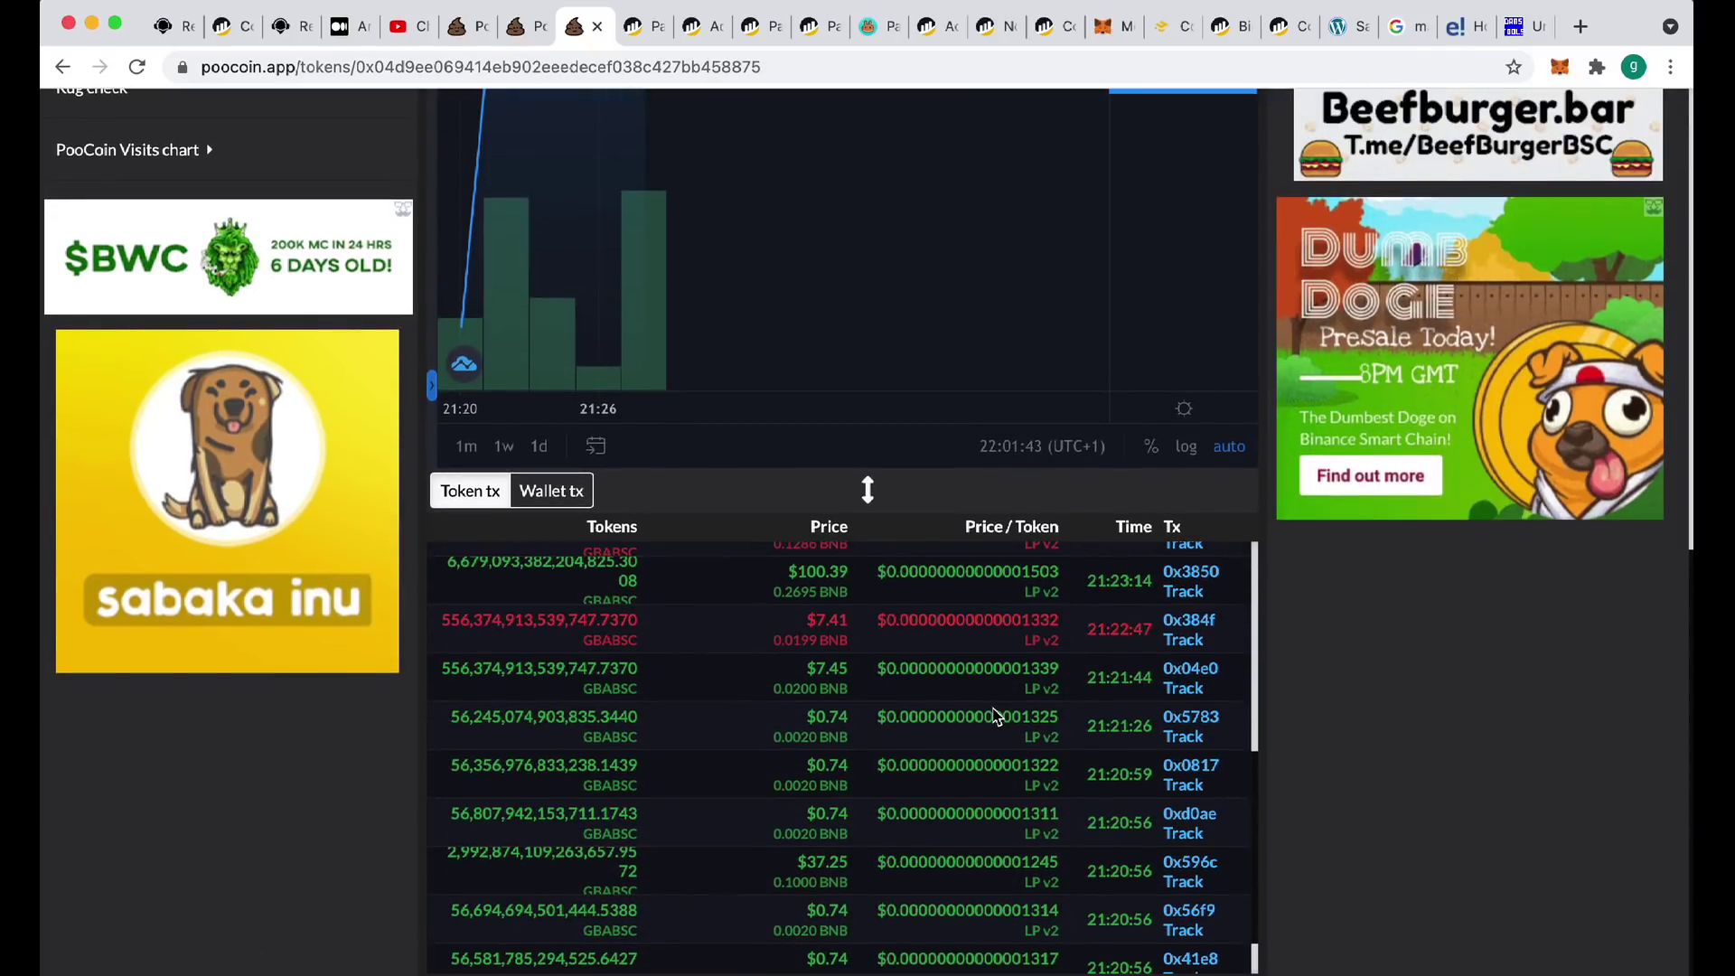
scroll(995, 717, "up", 10)
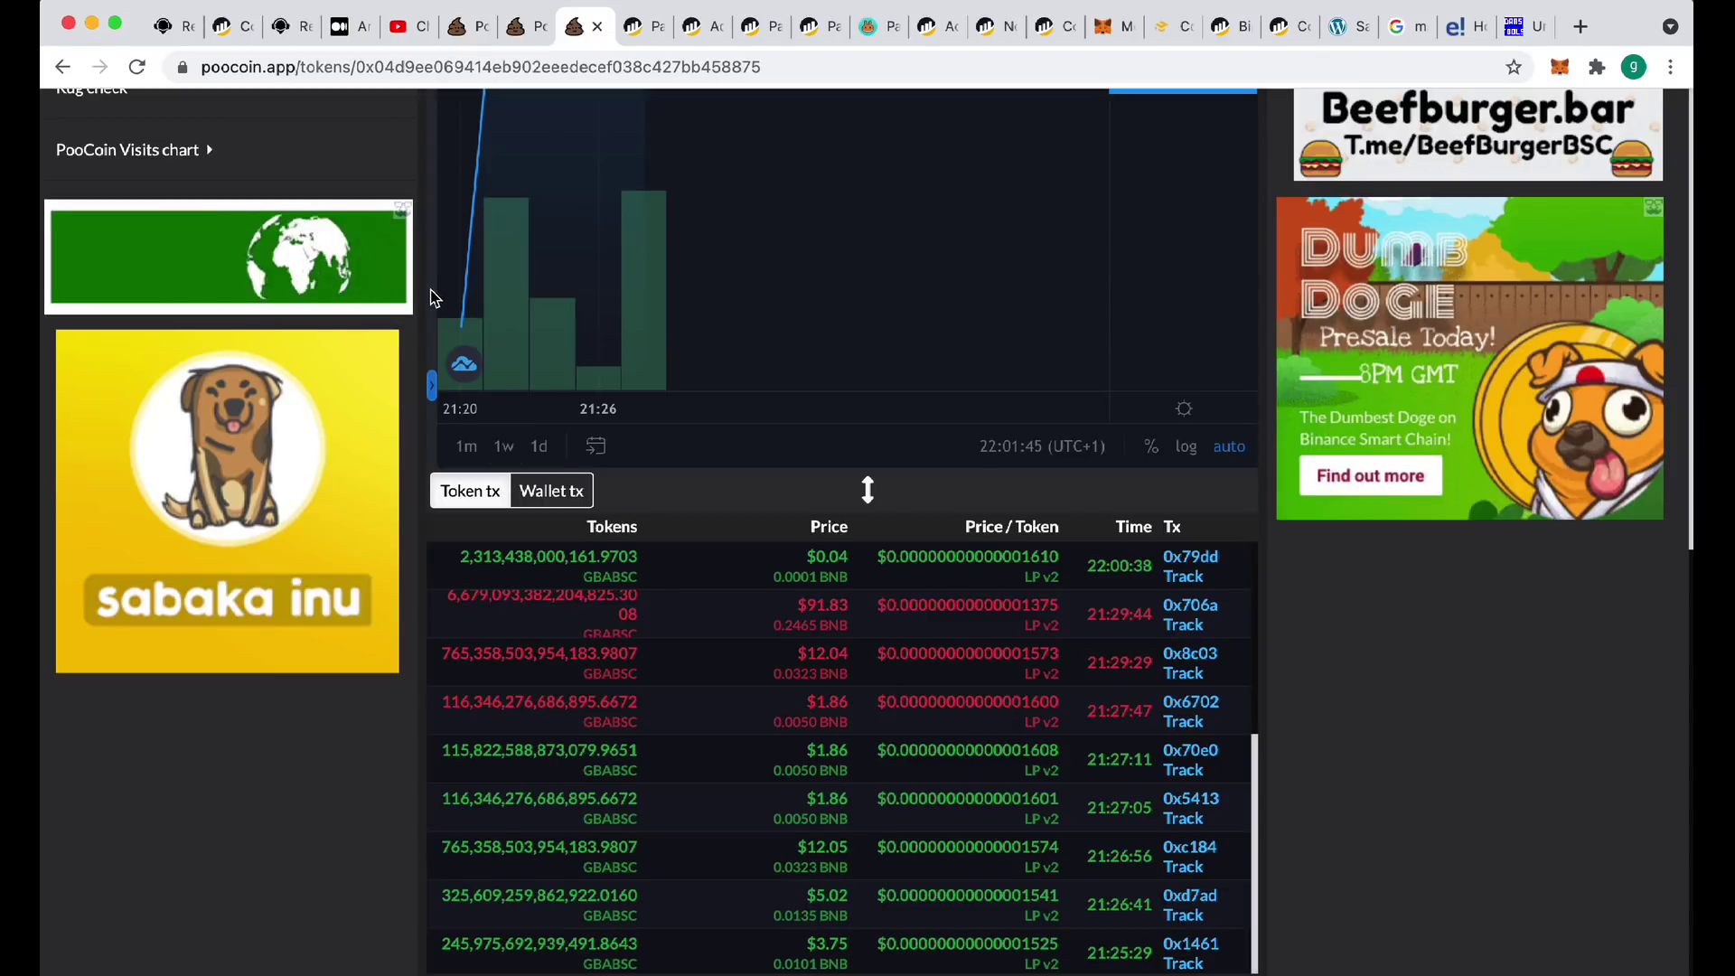
scroll(434, 298, "up", 5)
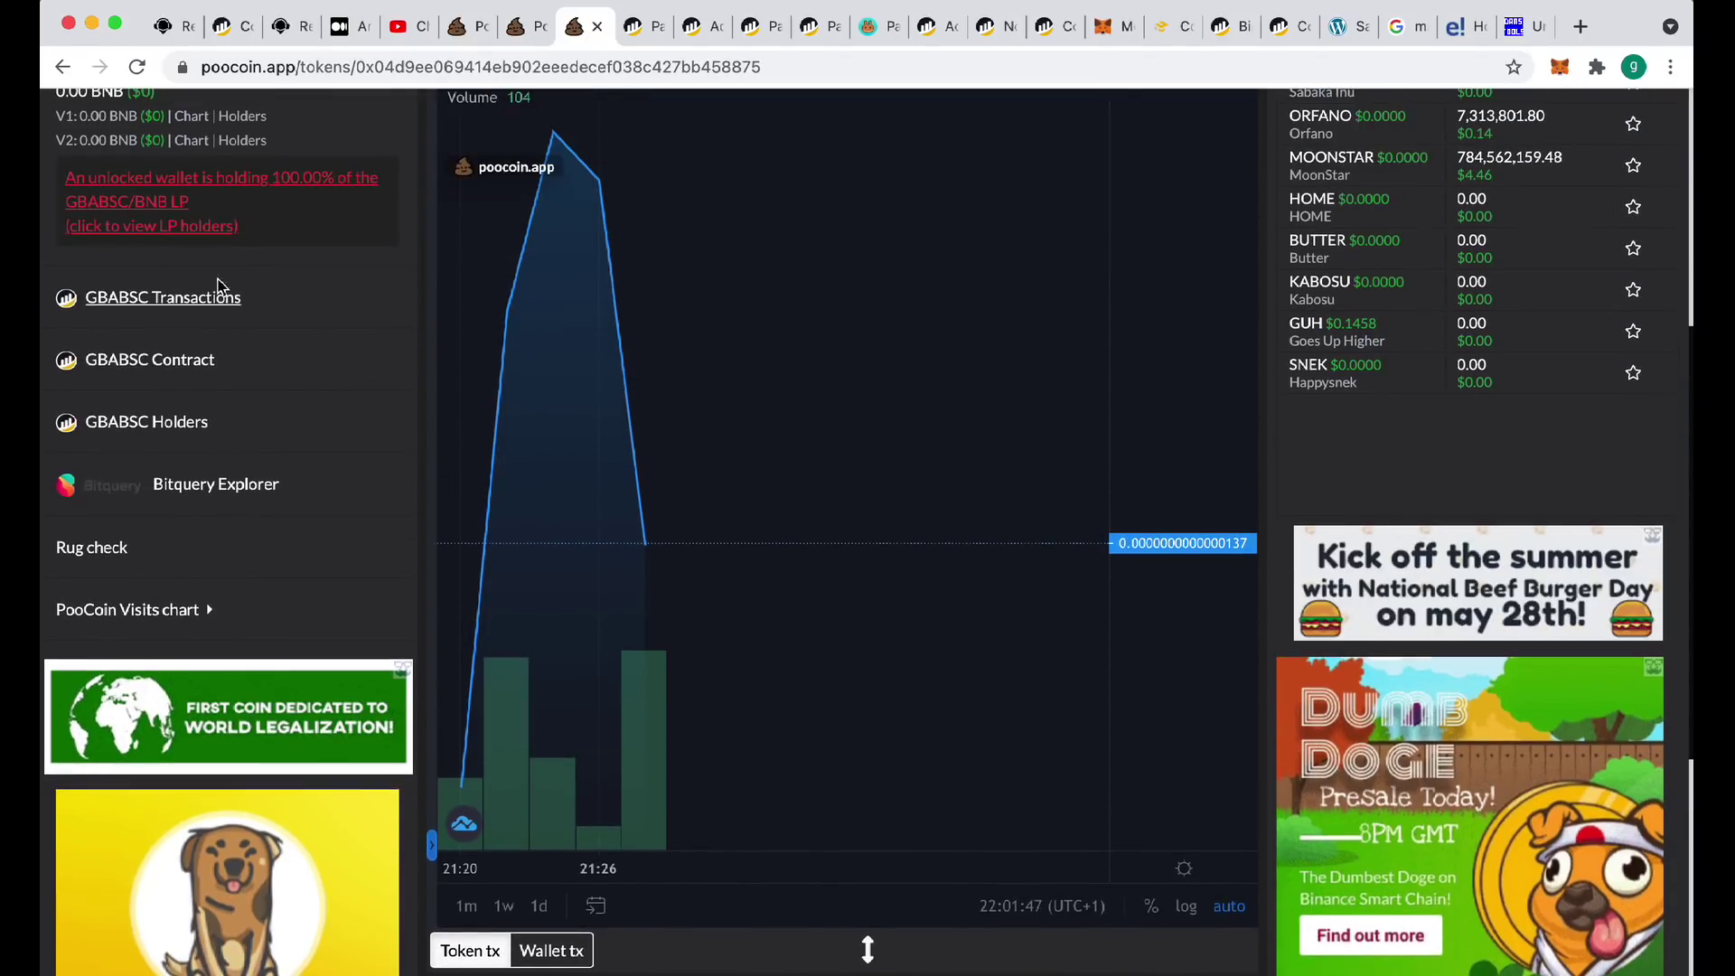
scroll(211, 277, "up", 2)
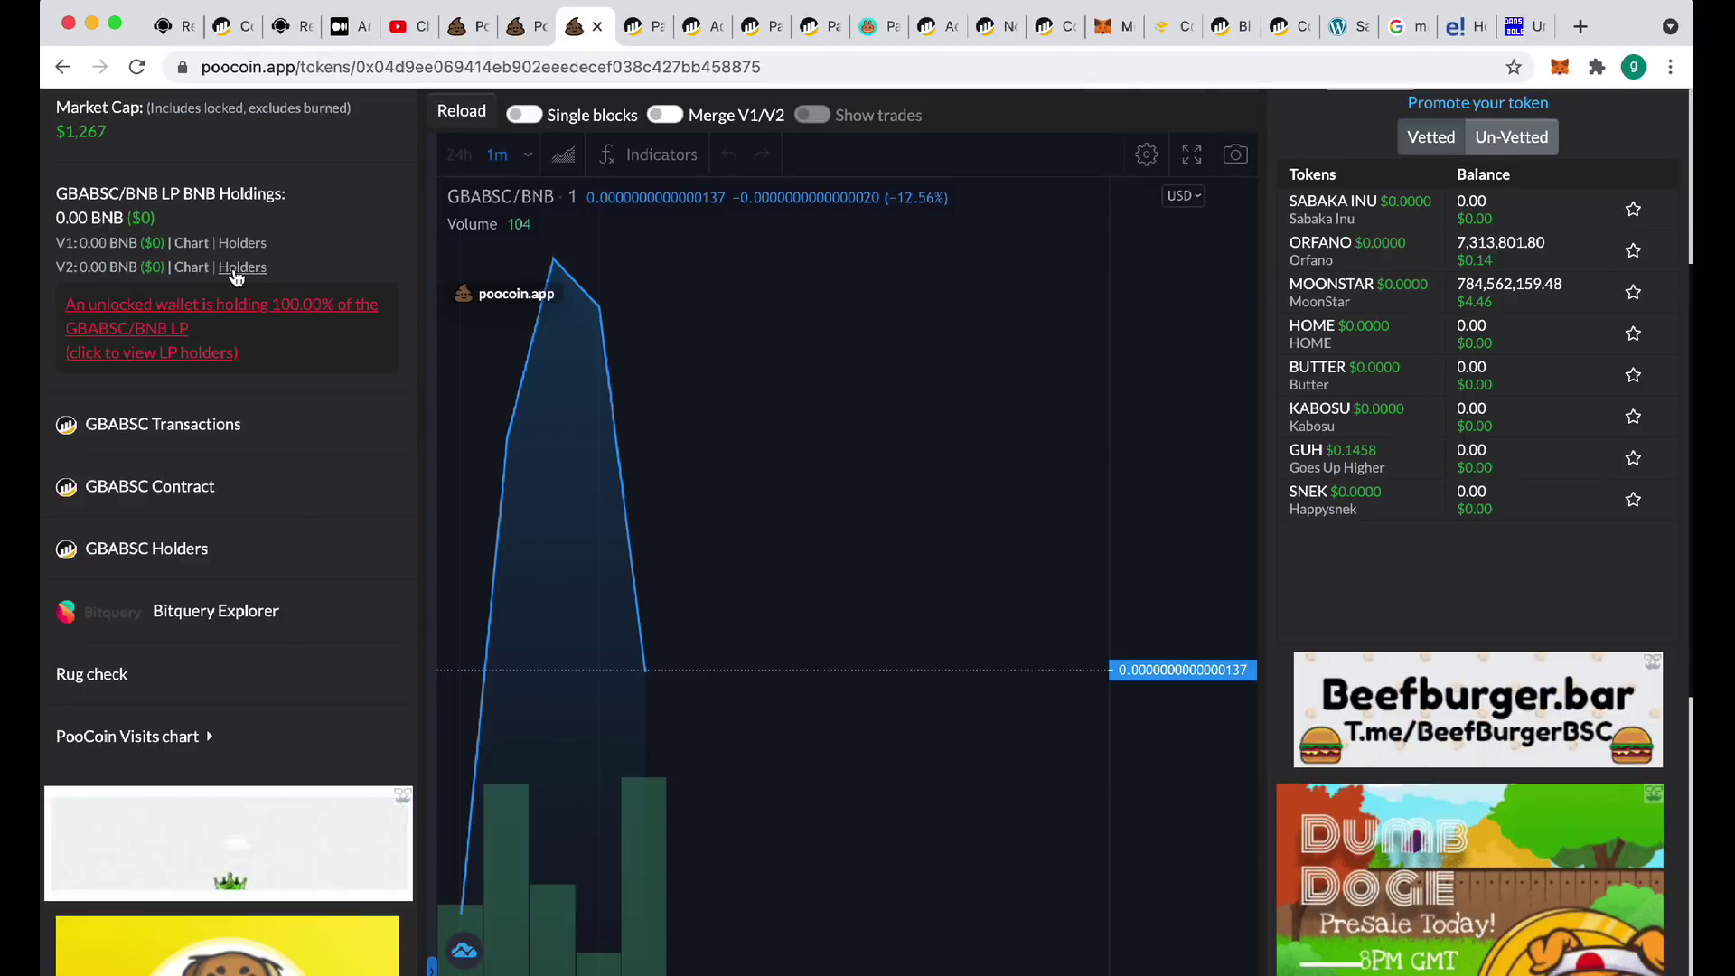
left_click(252, 268)
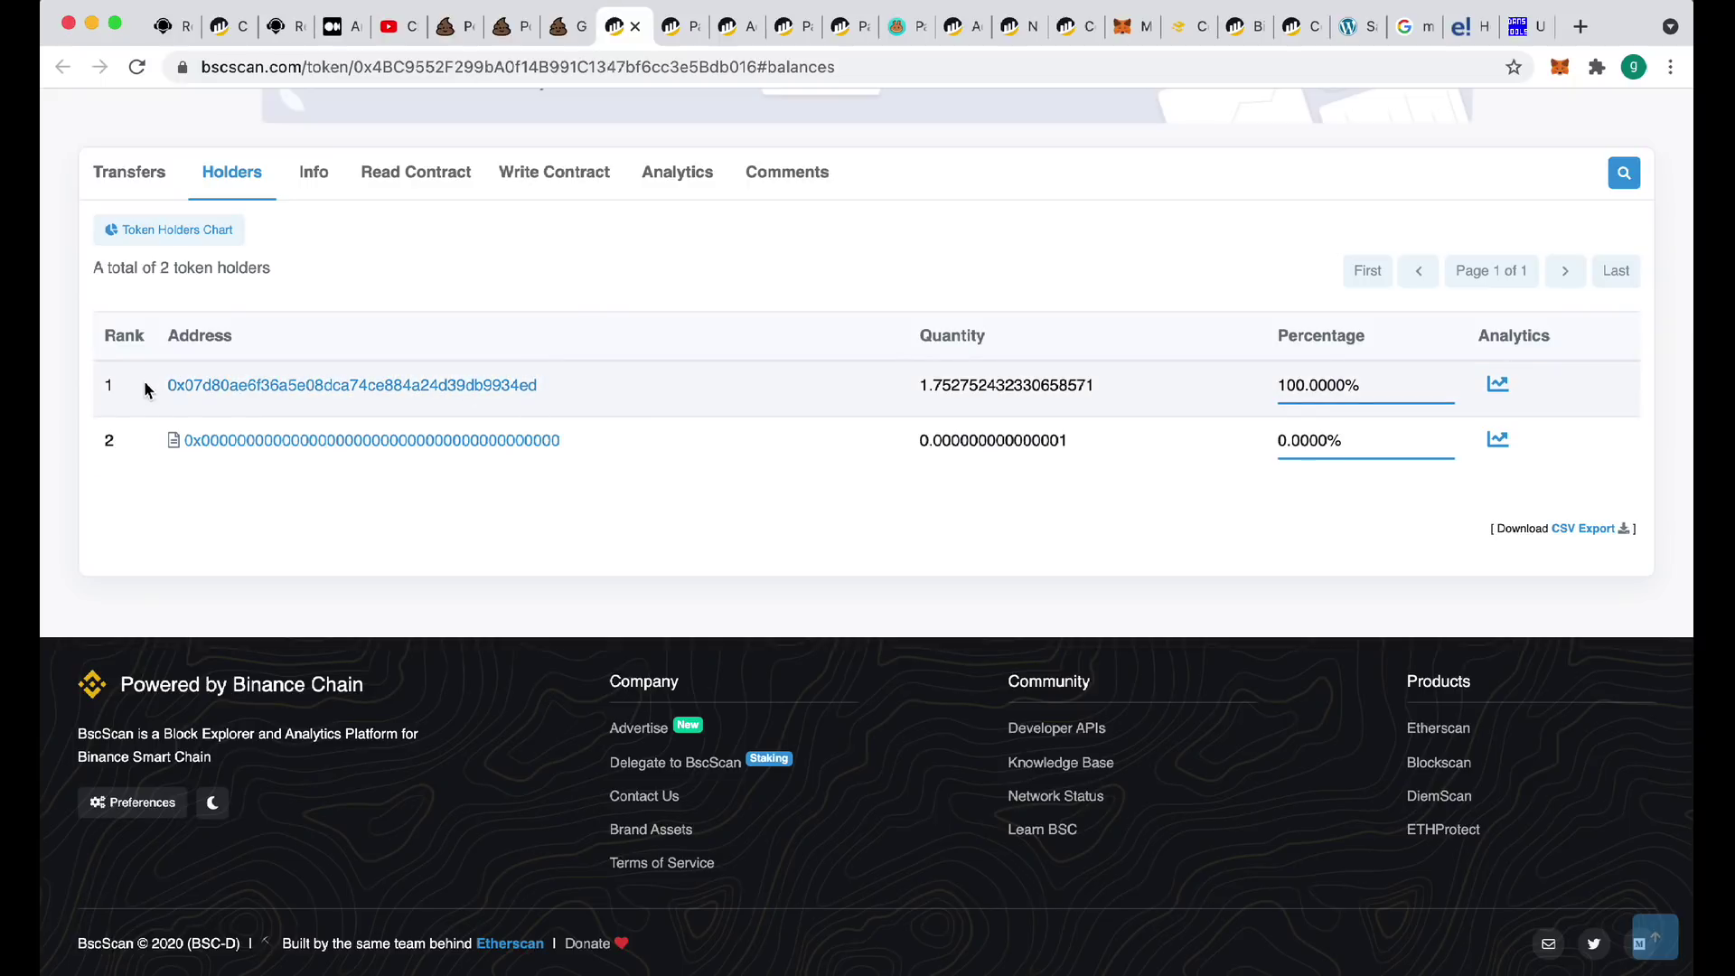
left_click_drag(144, 388, 617, 400)
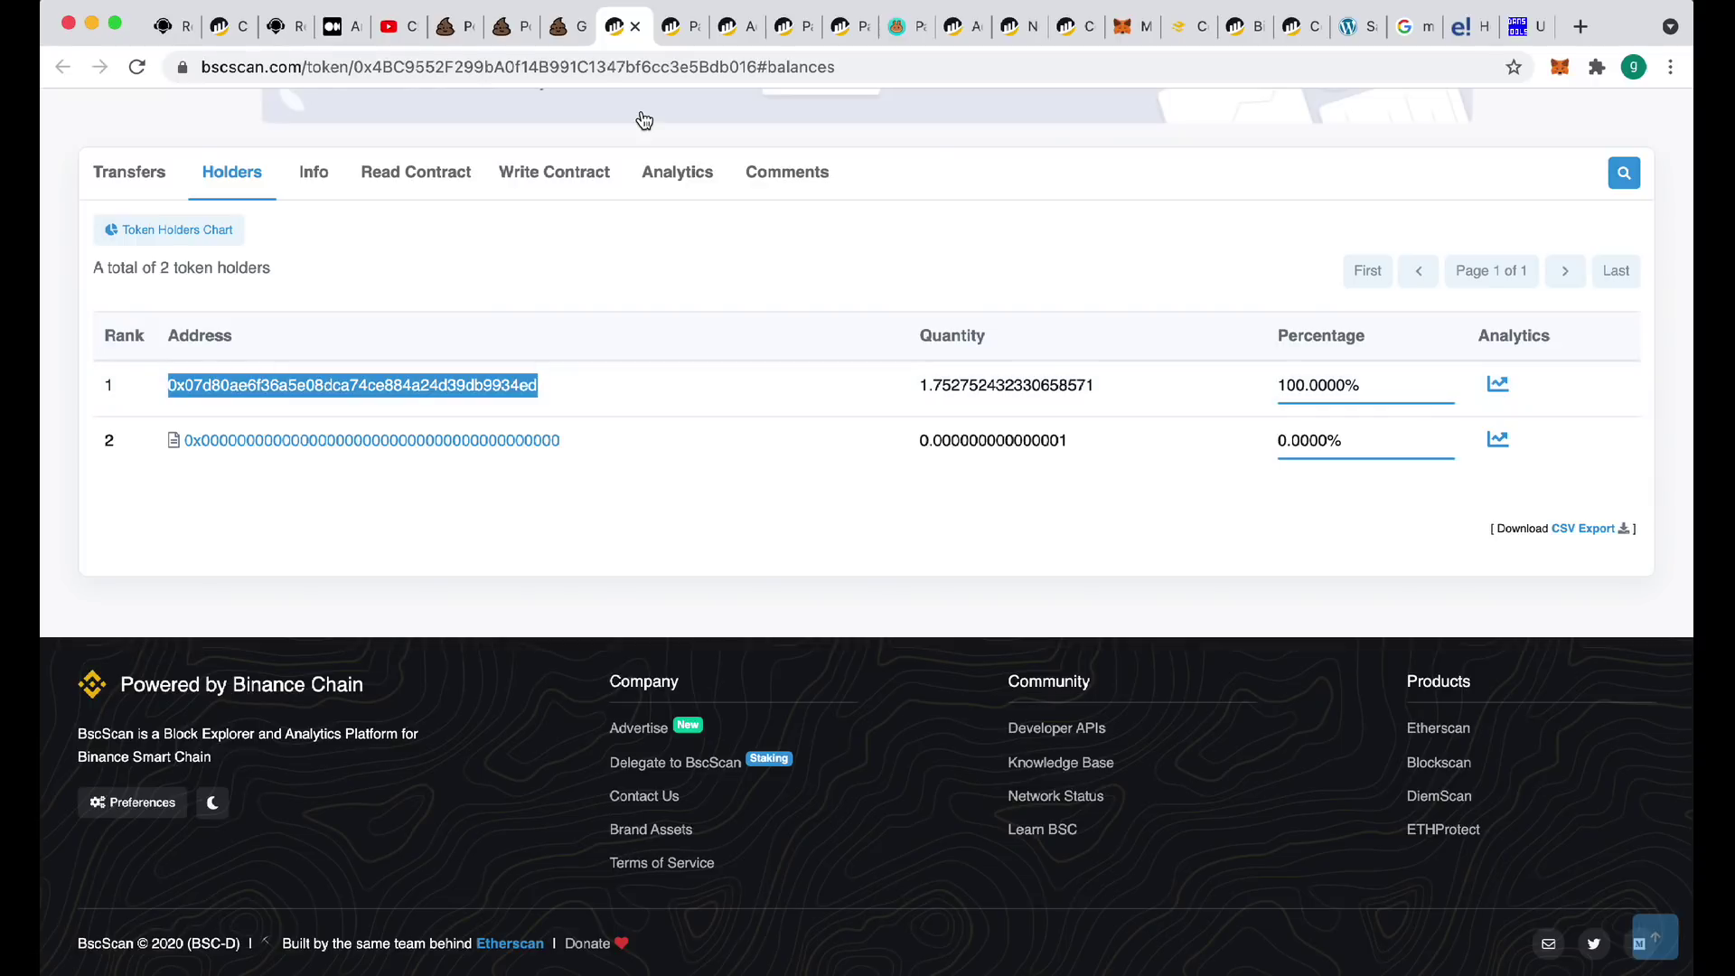
Review GBABSC's token transactions on PooCoin, open the 21:29:44 sell on BscScan and copy its From address
left_click(559, 33)
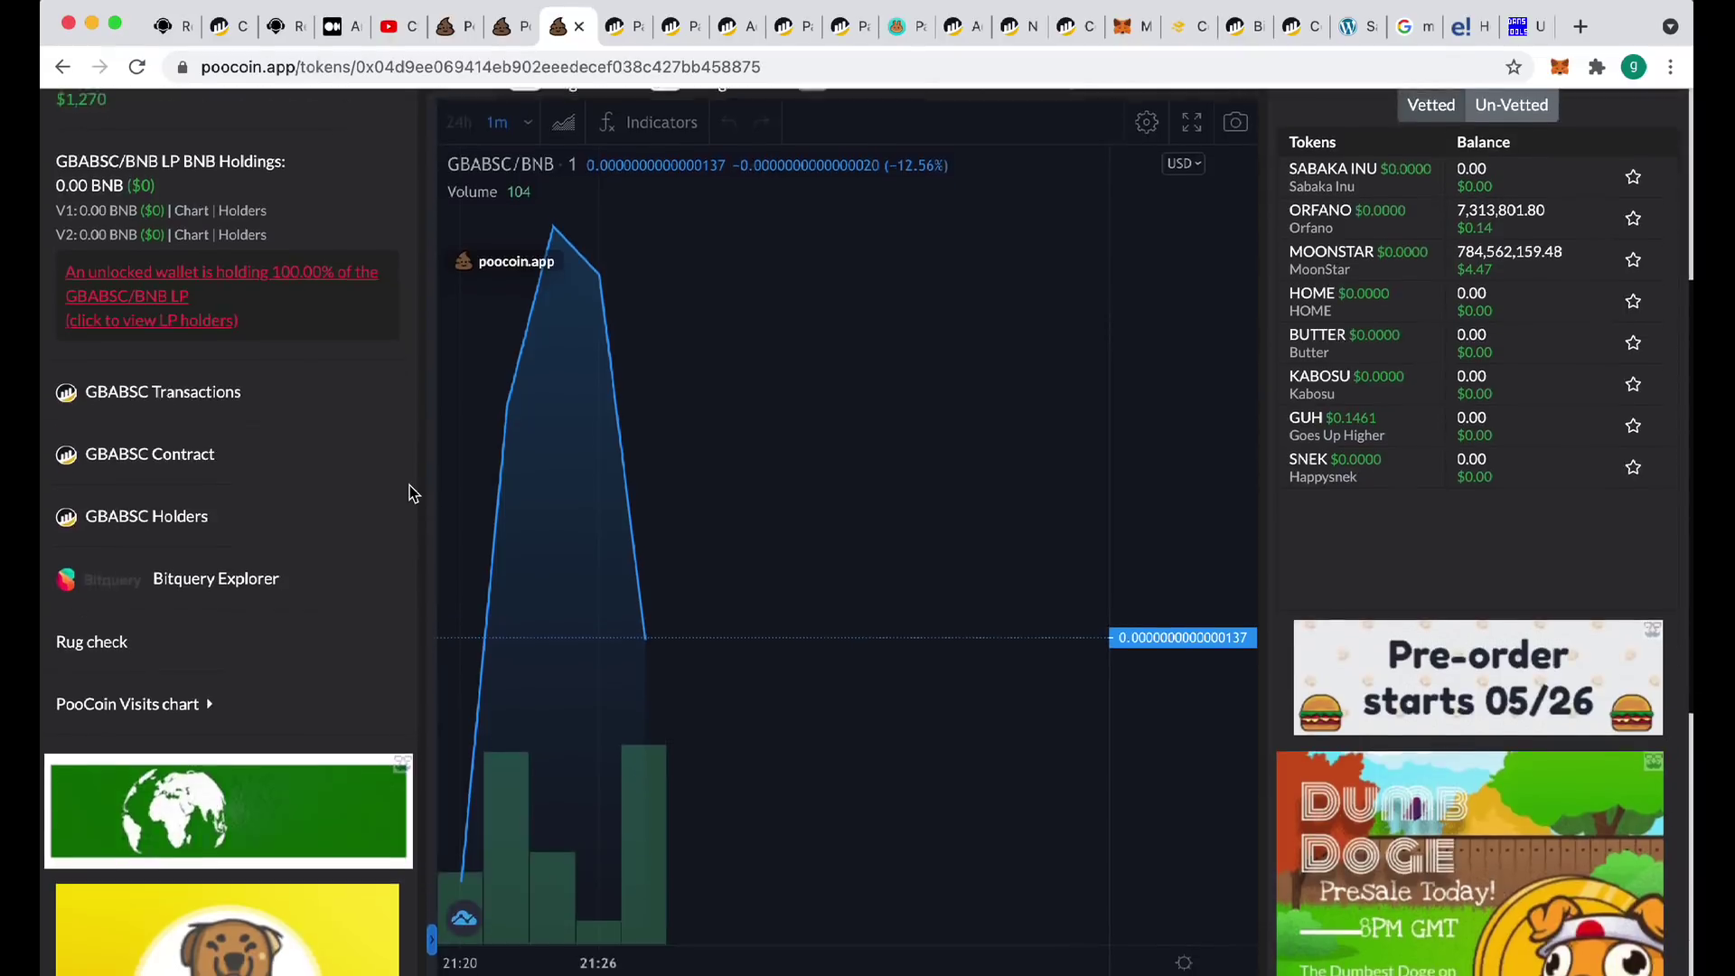
scroll(408, 492, "down", 5)
scroll(408, 492, "down", 1)
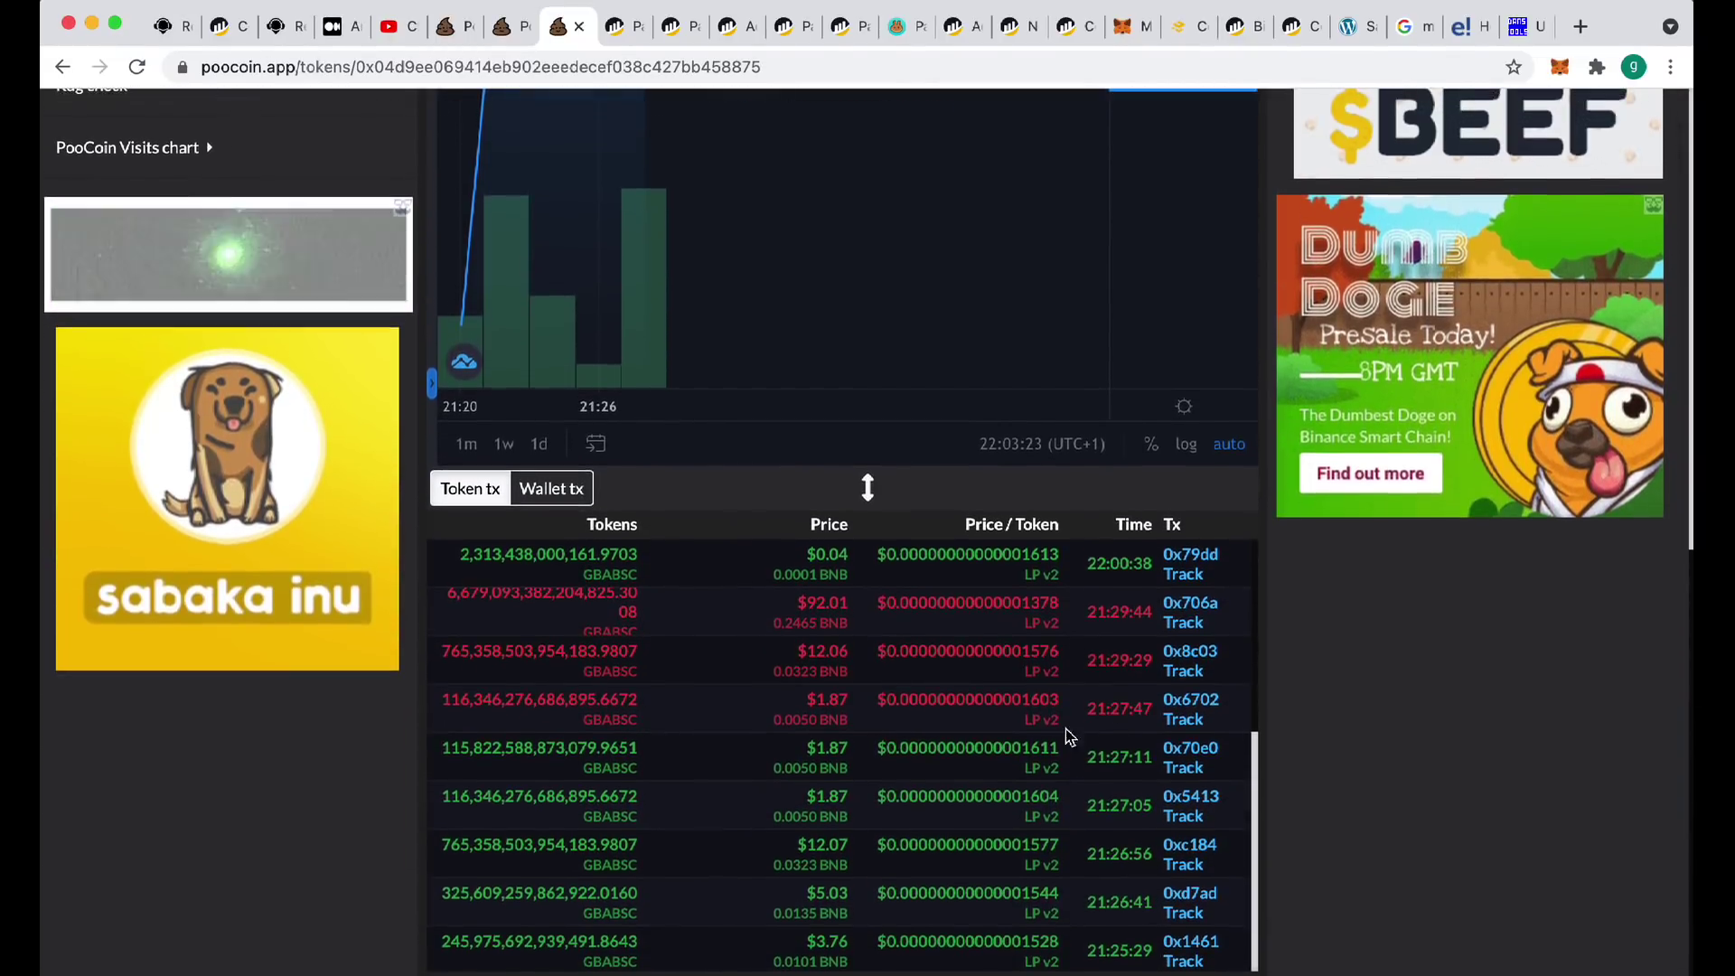
scroll(1048, 737, "down", 4)
scroll(1044, 734, "down", 1)
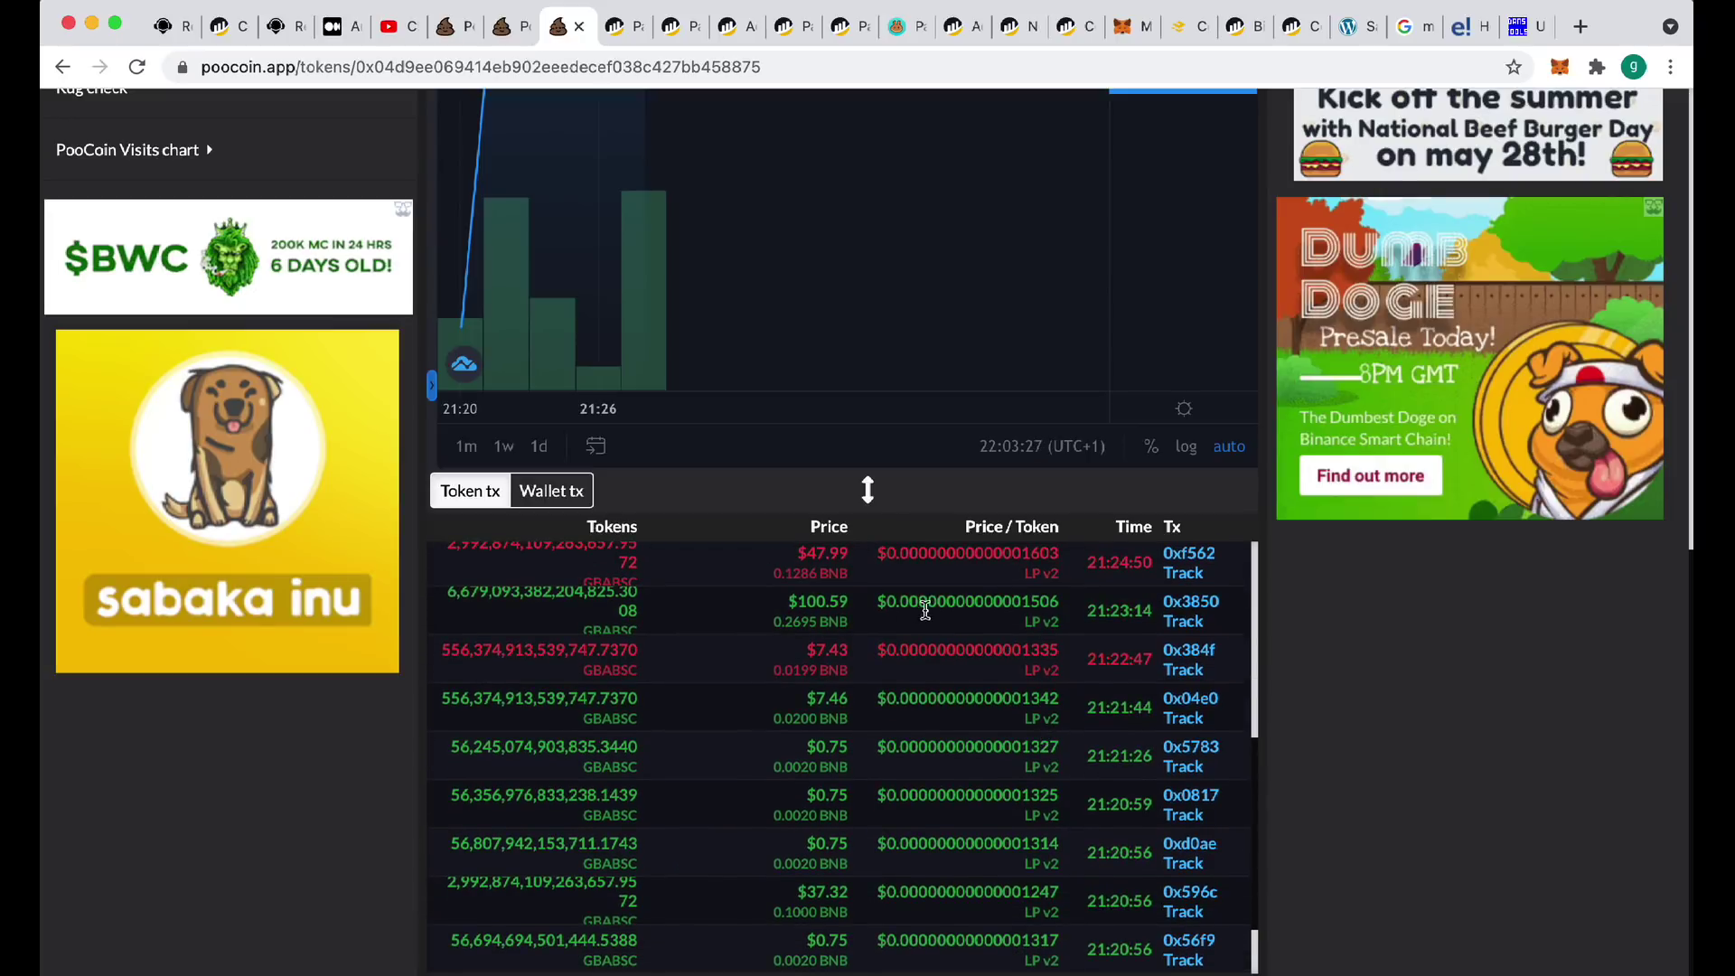
scroll(936, 641, "down", 2)
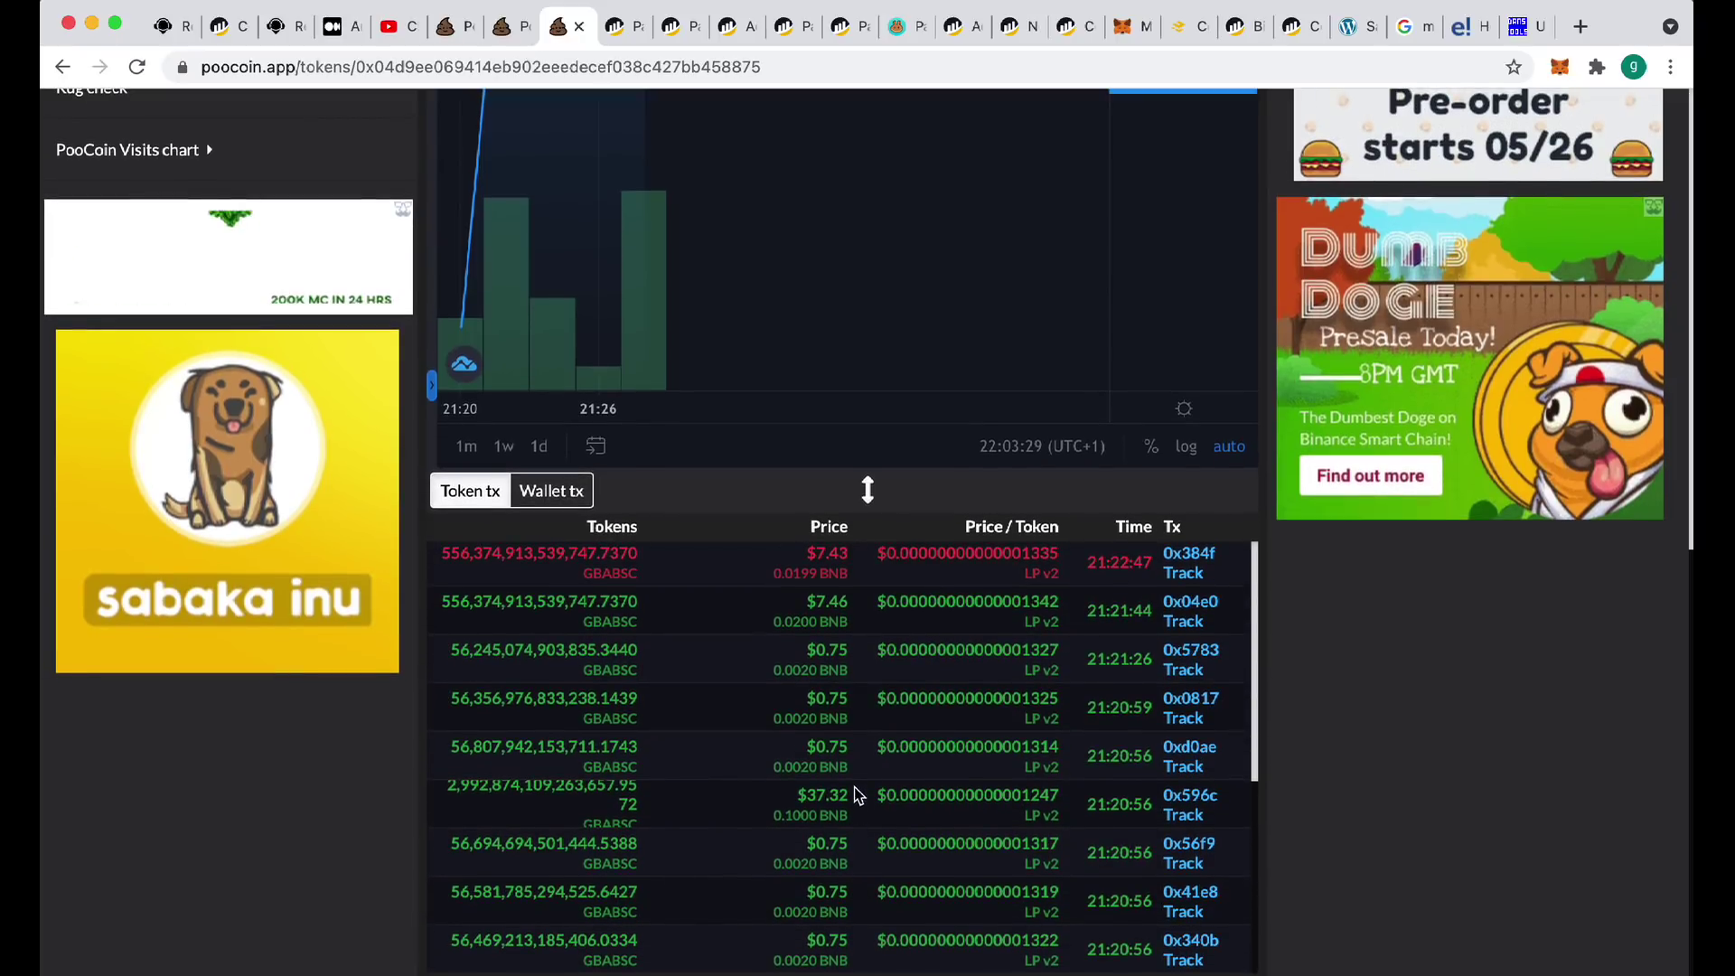
scroll(841, 682, "up", 4)
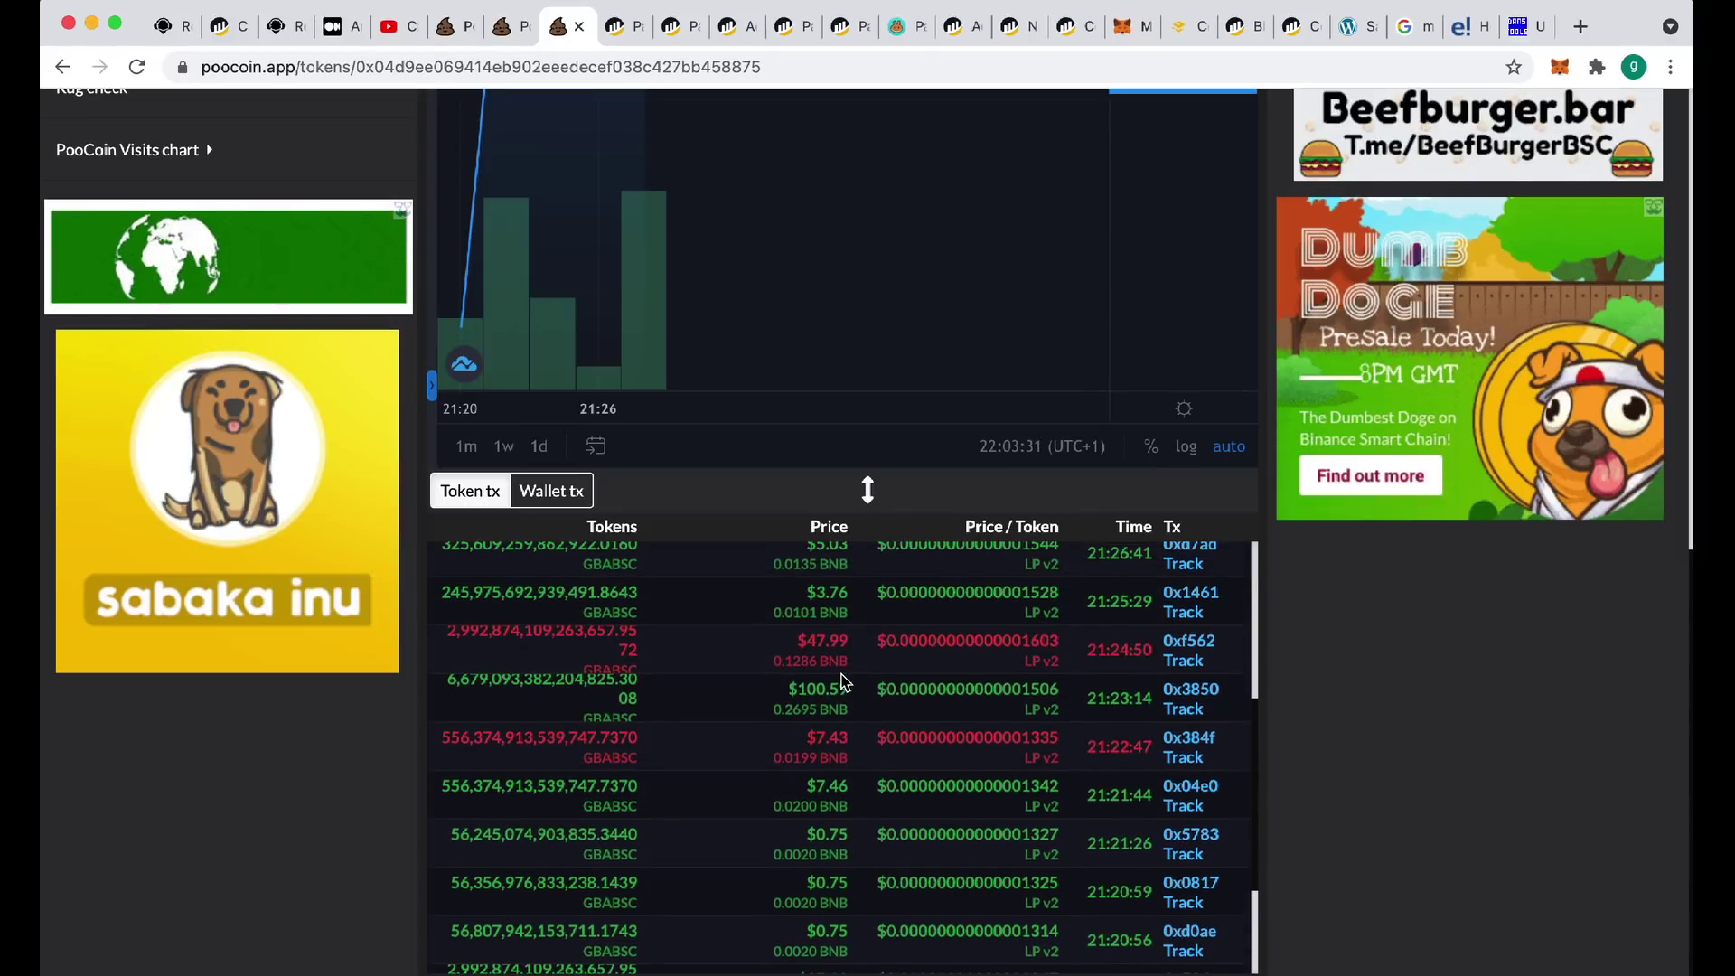
scroll(841, 682, "up", 3)
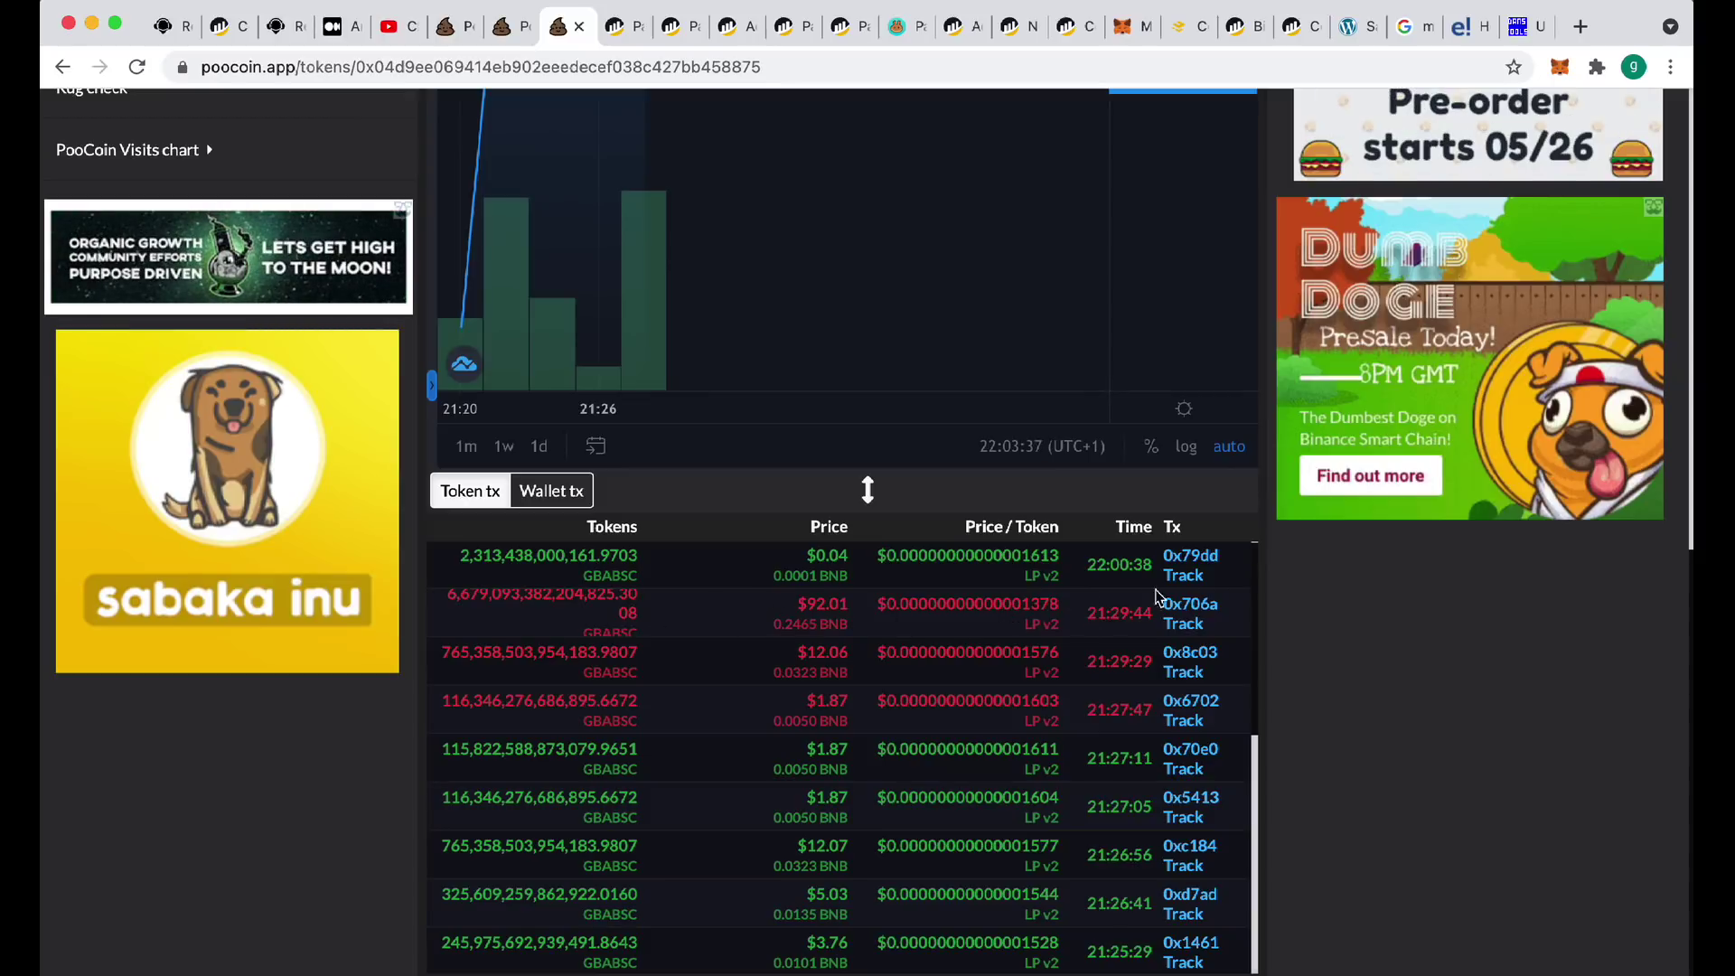
left_click(1184, 605)
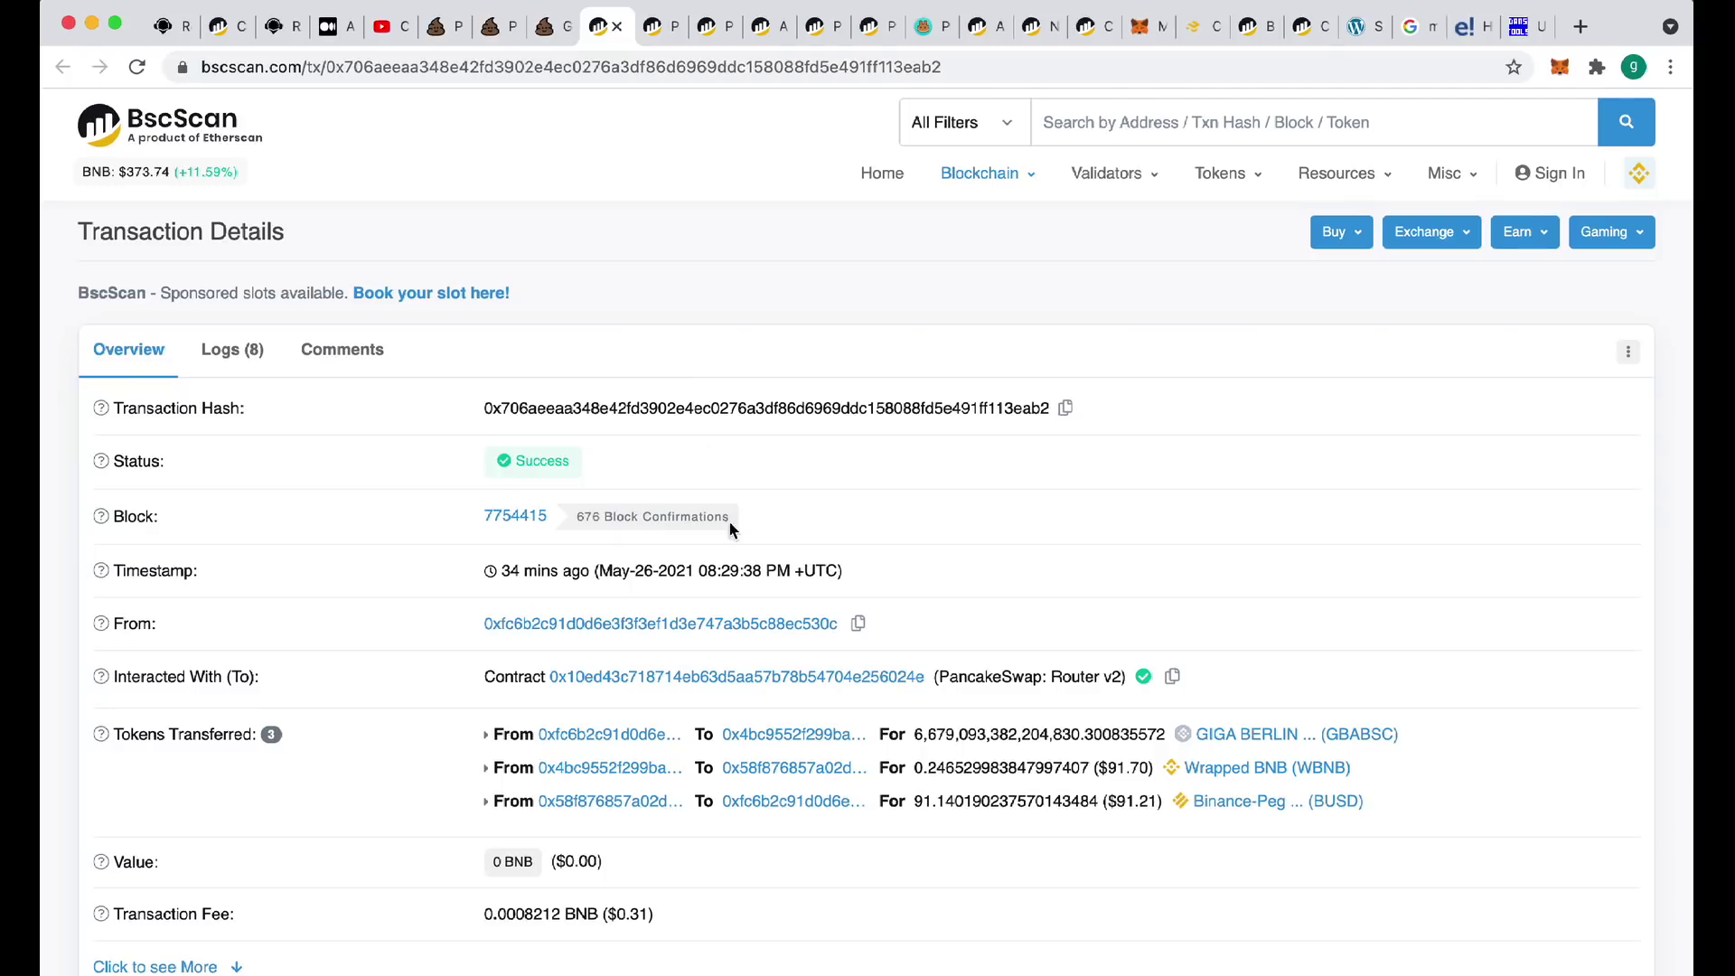
left_click(860, 626)
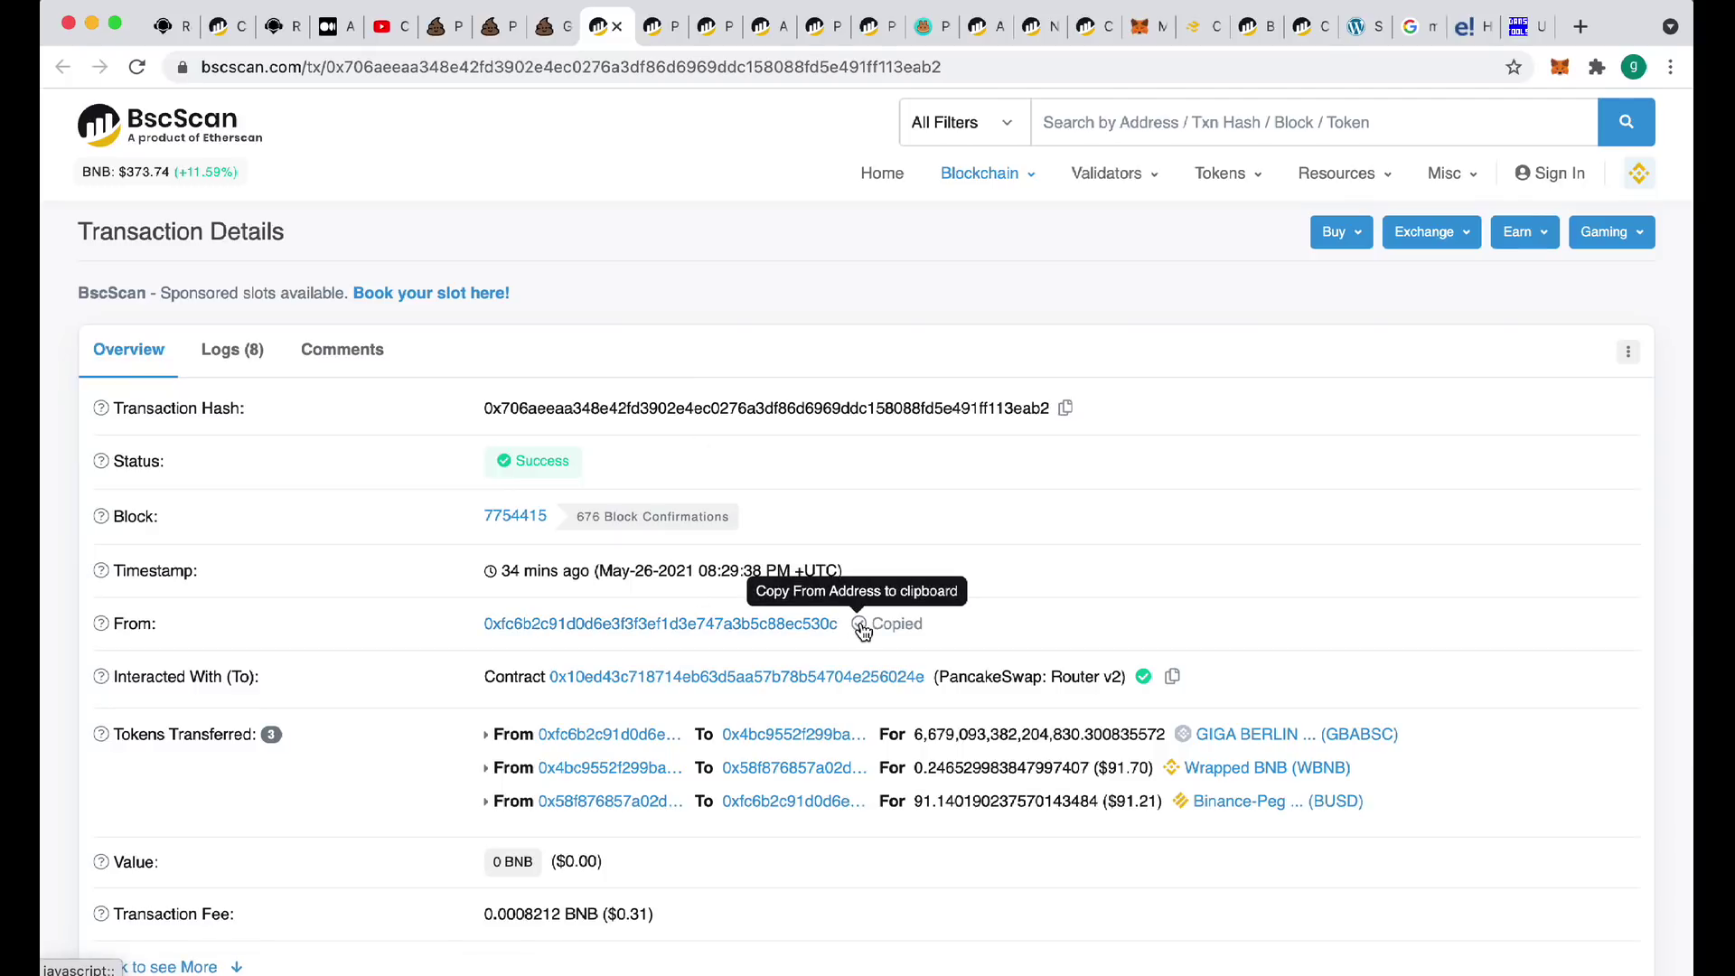
Open the GBABSC contract from its PooCoin page and go to the contract creator's address page on BscScan
left_click(545, 27)
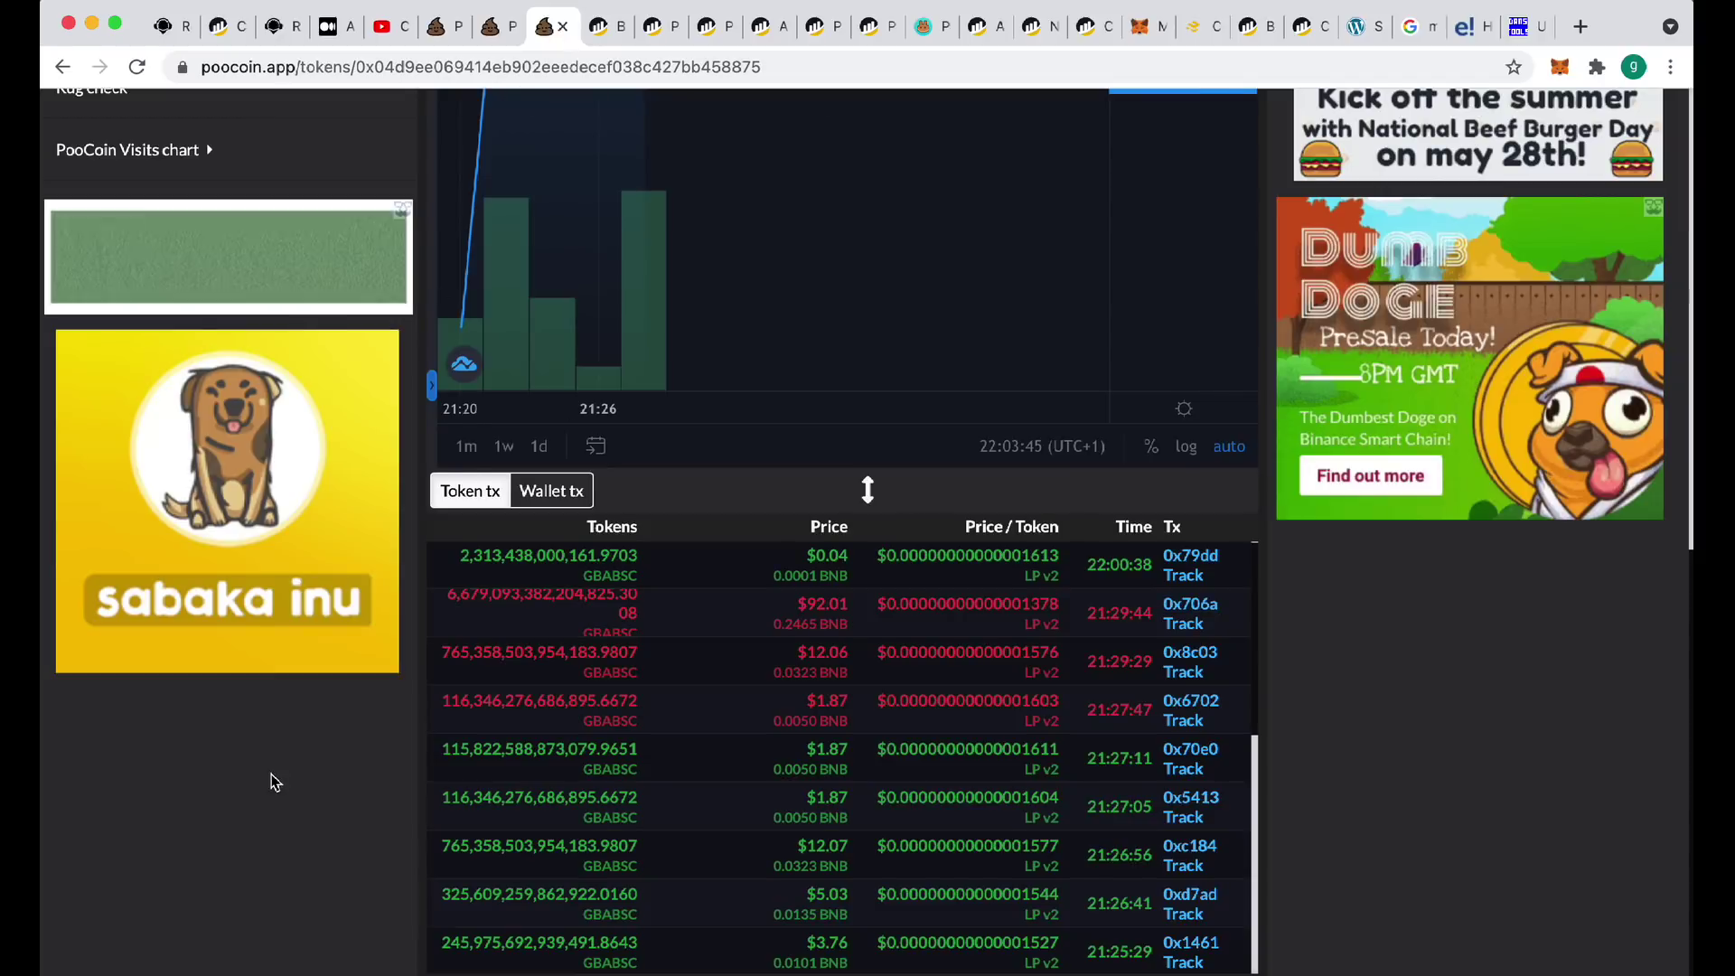
scroll(274, 783, "up", 10)
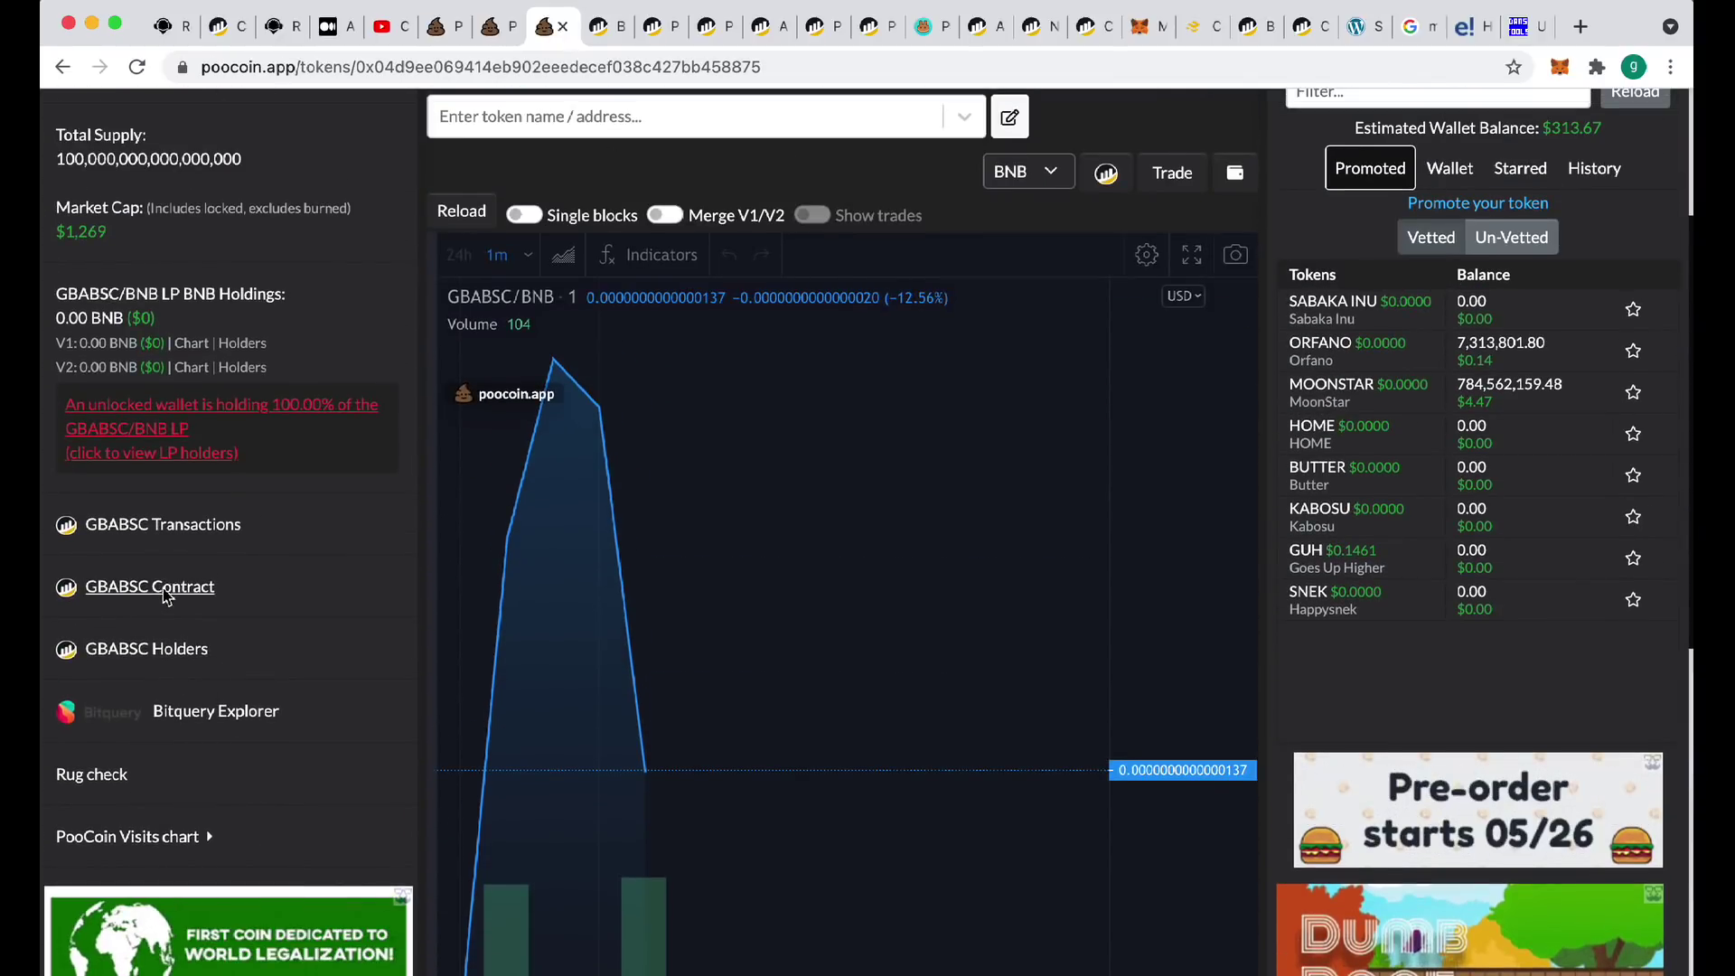
left_click(164, 589)
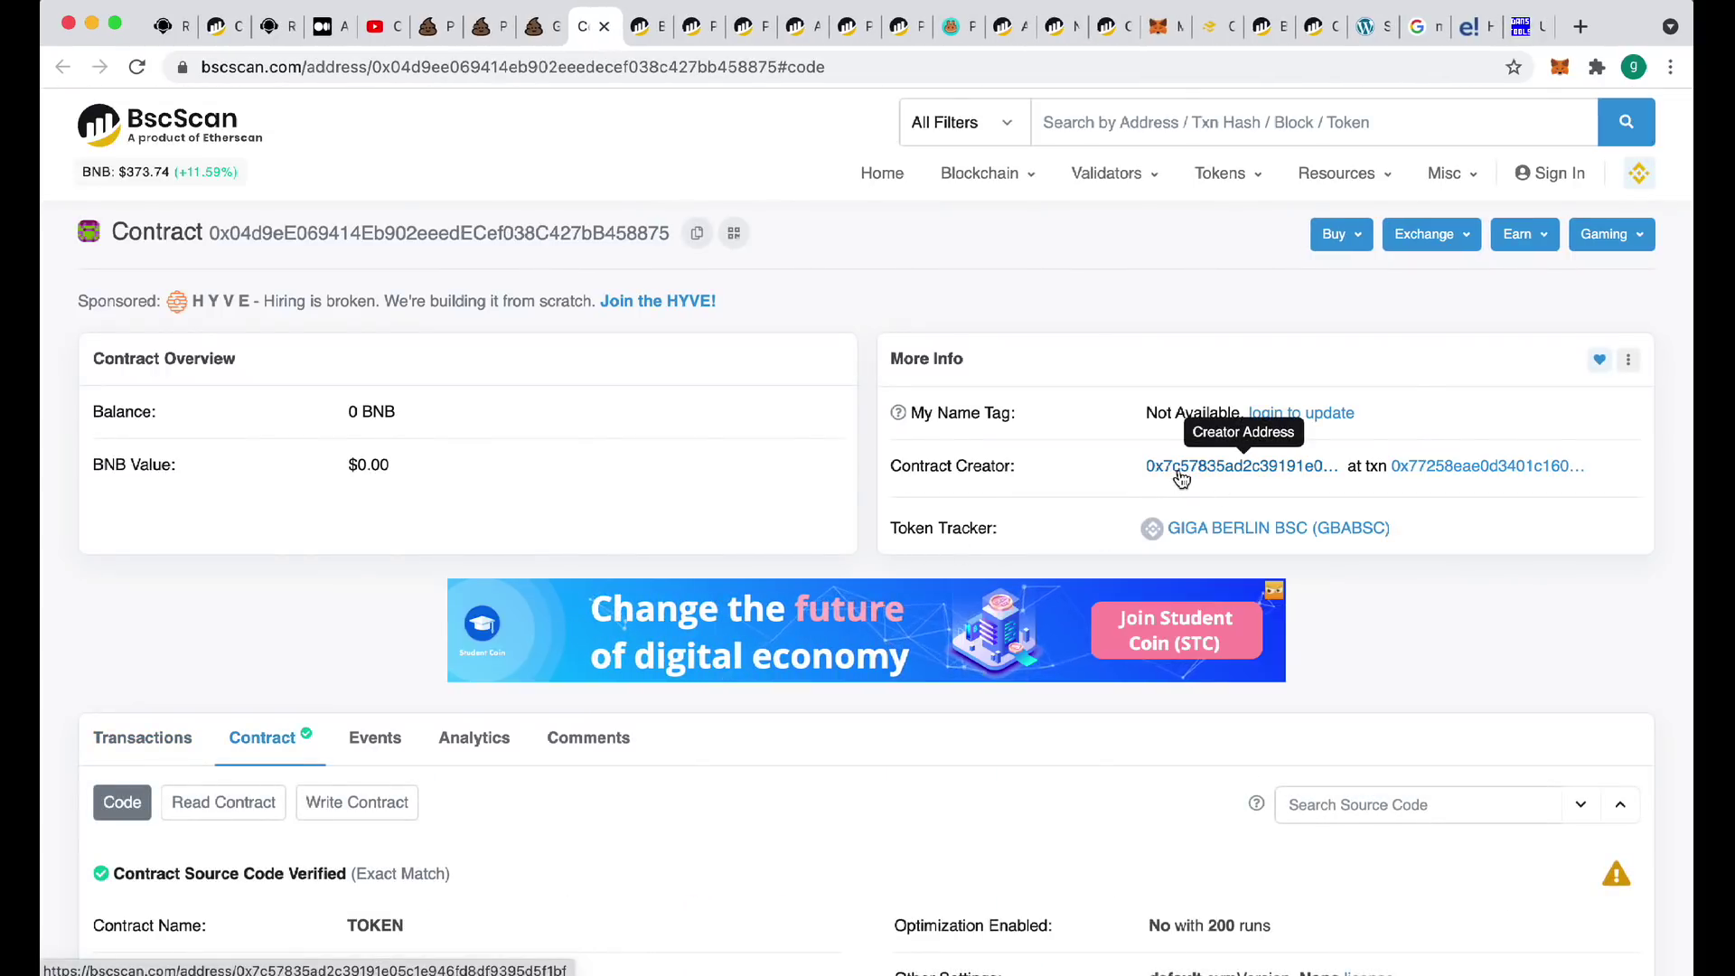
left_click(1225, 477)
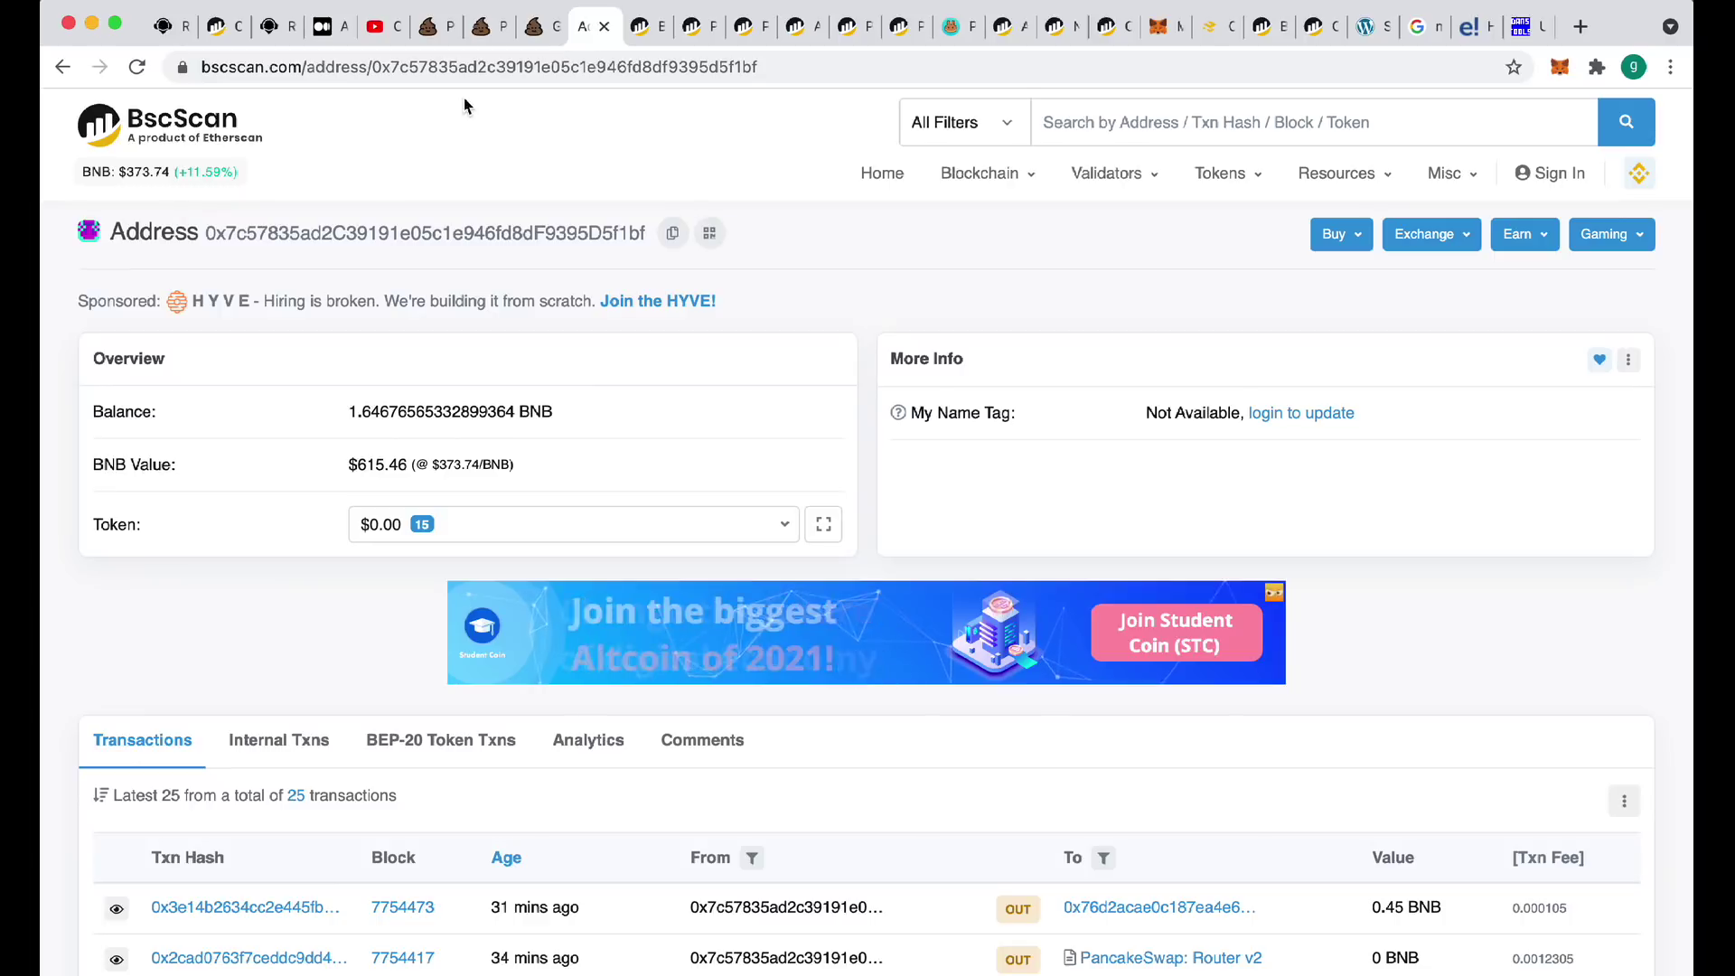
Paste the copied seller address into the browser's address bar to compare it with the contract creator's address
left_click(438, 68)
key("super+v")
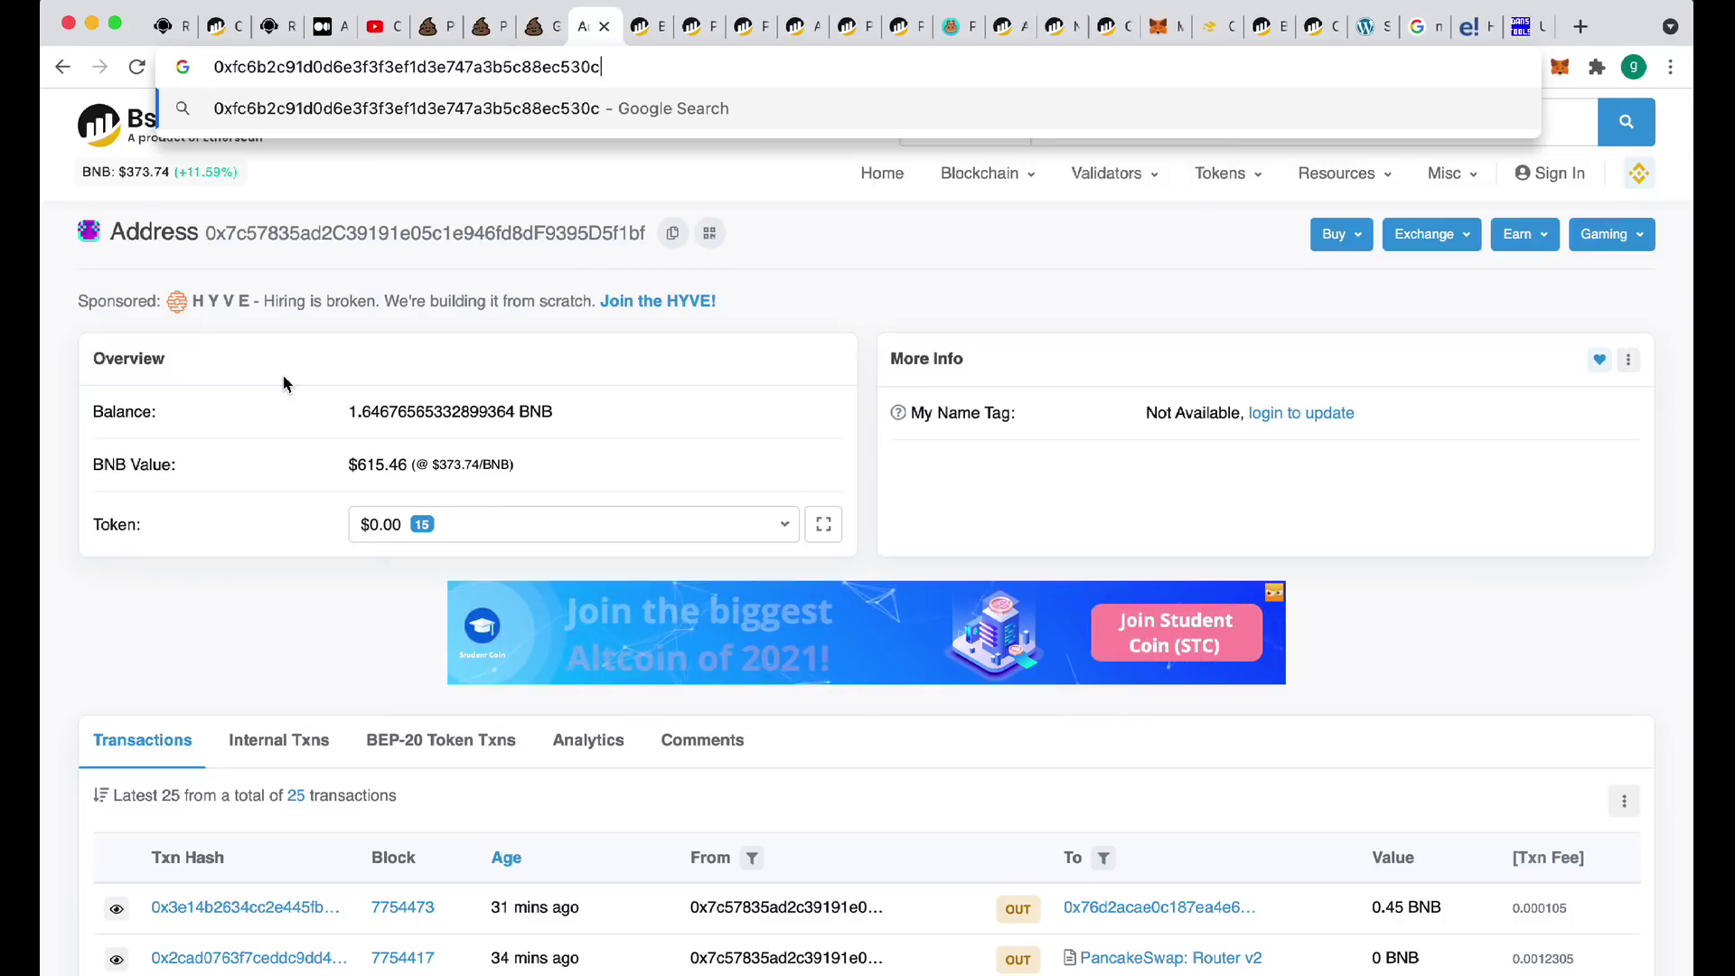
left_click(887, 295)
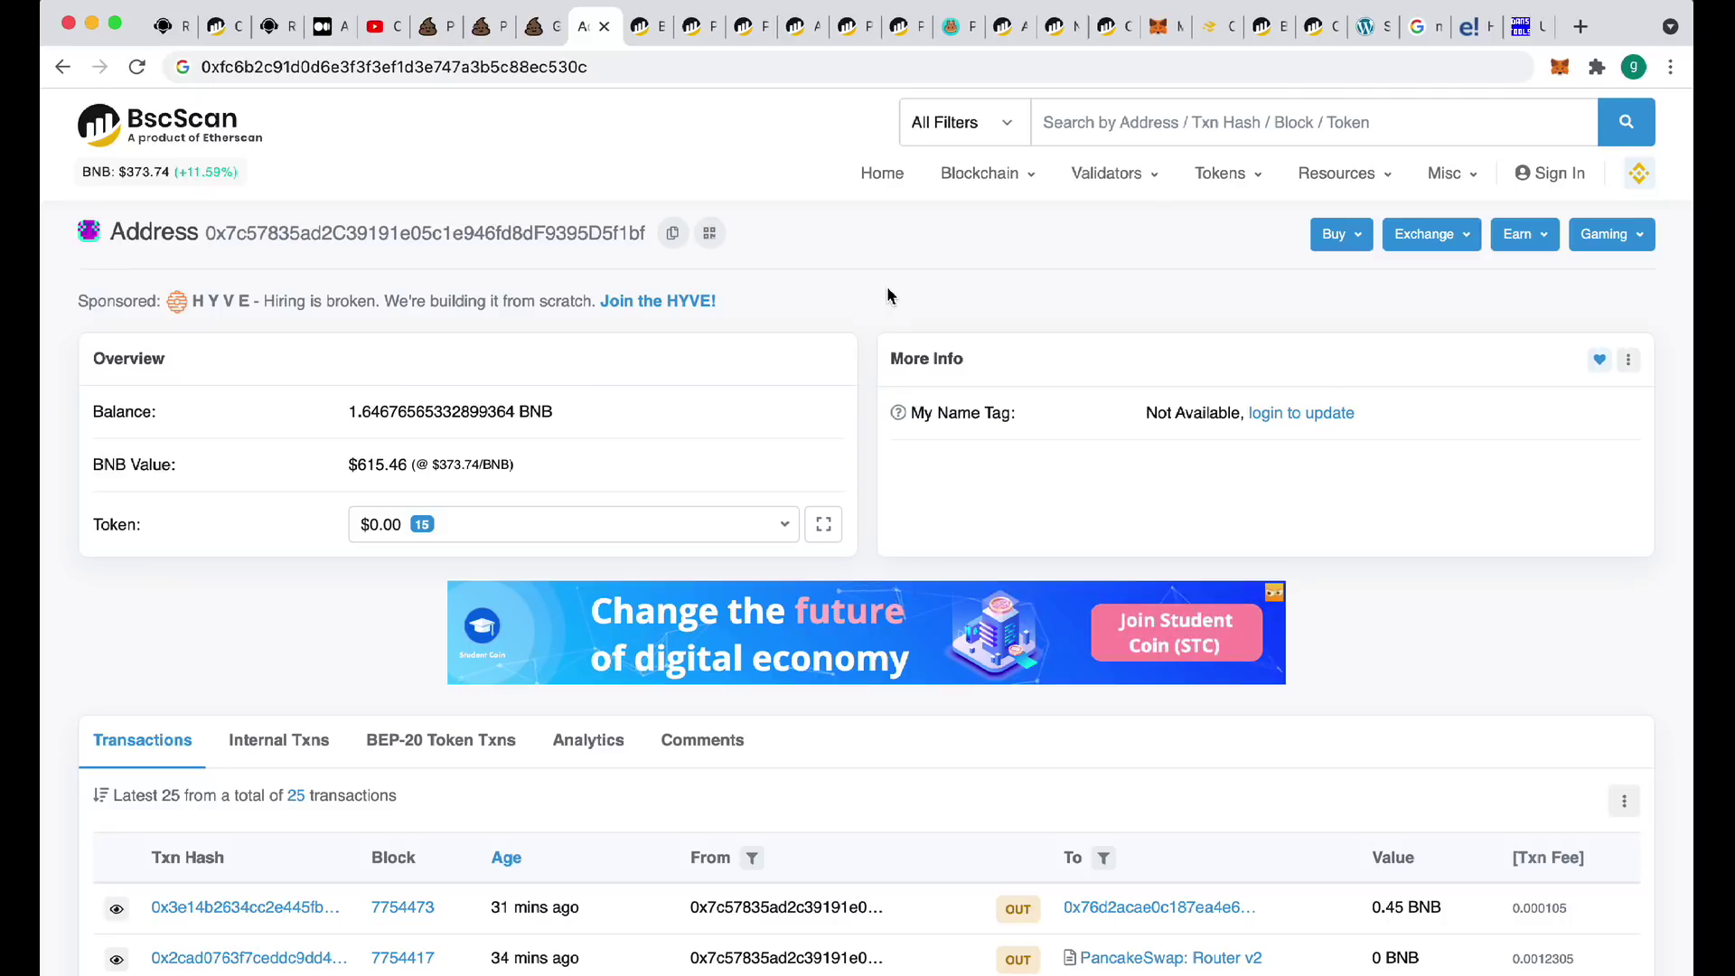